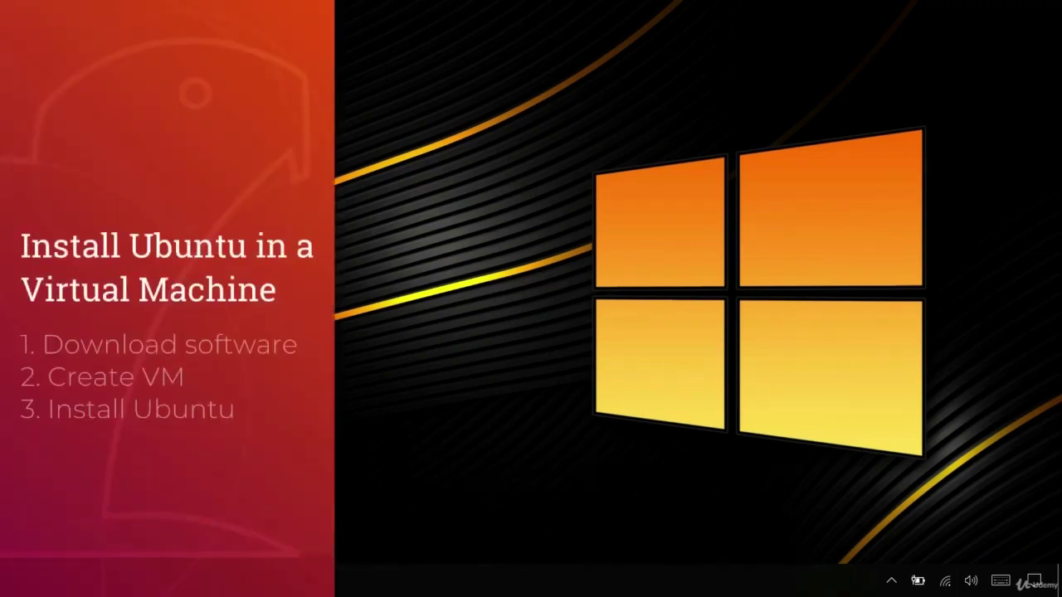
- Search Google for 'ubuntu' in Edge and open the official ubuntu.com site
left_click(412, 579)
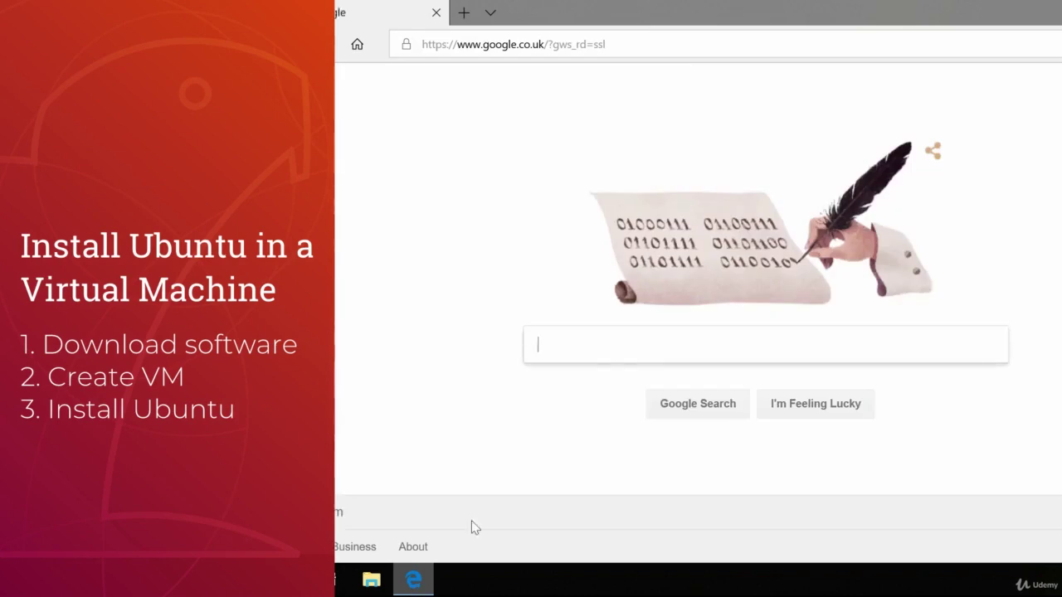
type("ubuntu")
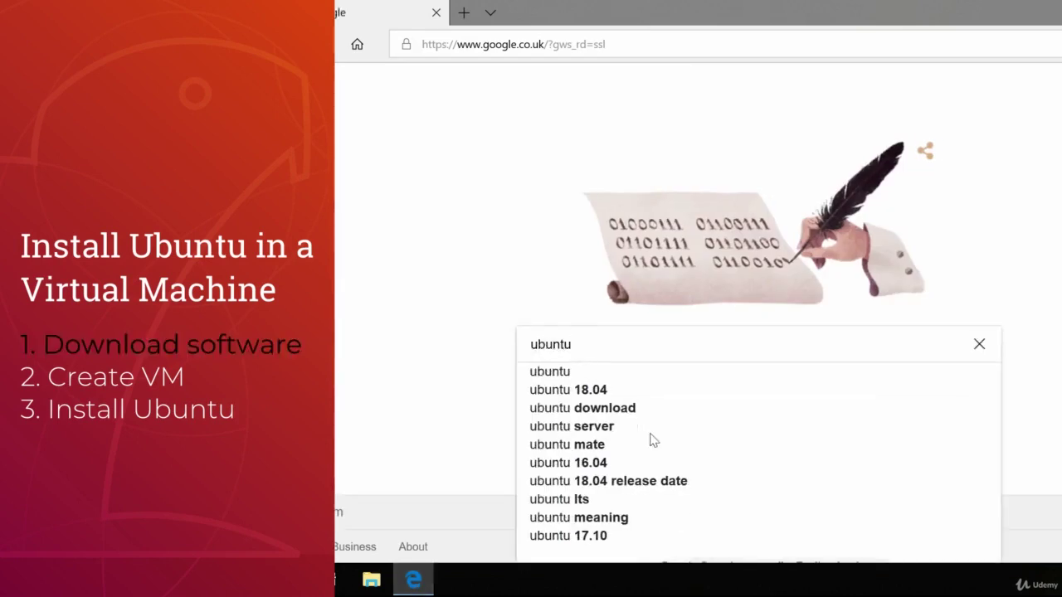
key("Return")
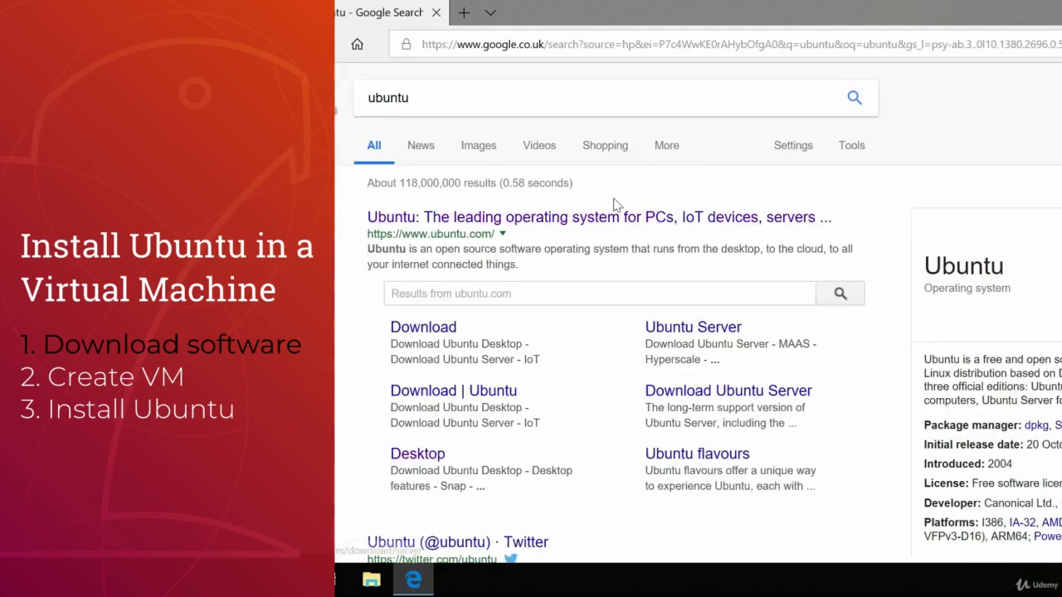
left_click(518, 218)
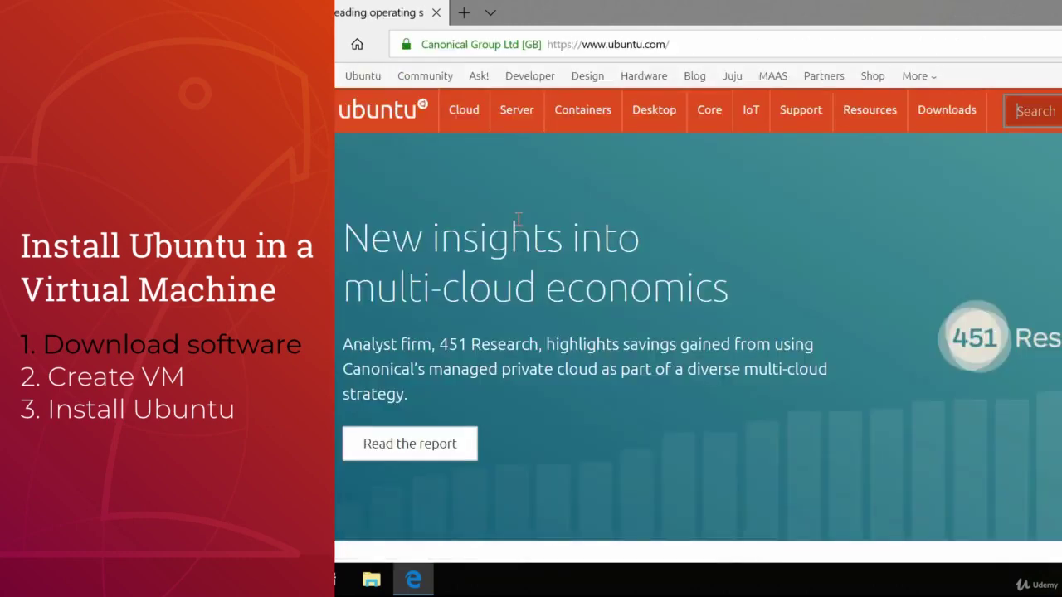
- Download and save the Ubuntu 18.04 LTS desktop ISO from the Desktop download page
left_click(653, 109)
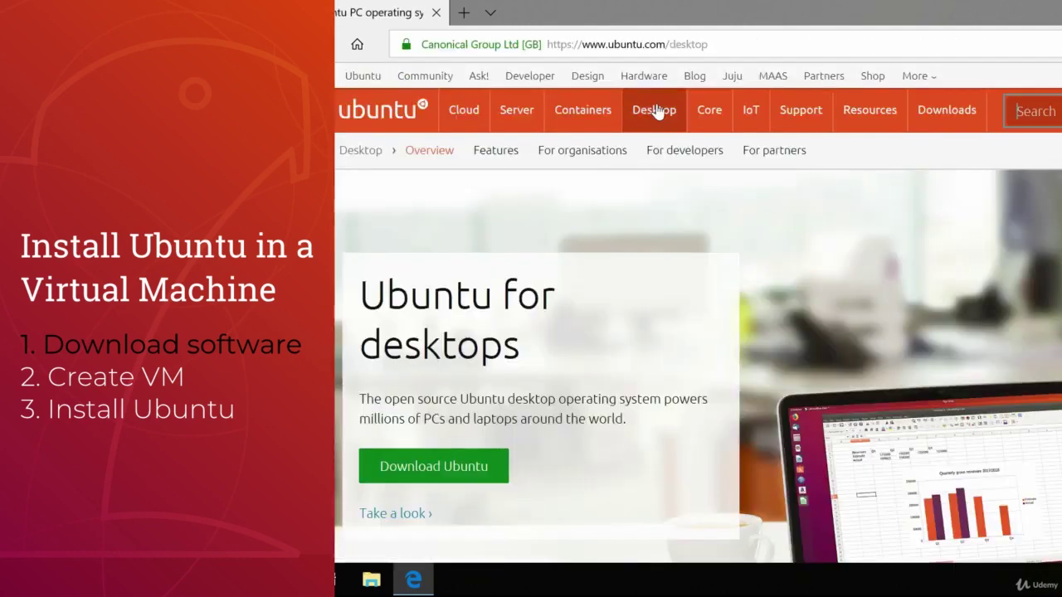
left_click(434, 464)
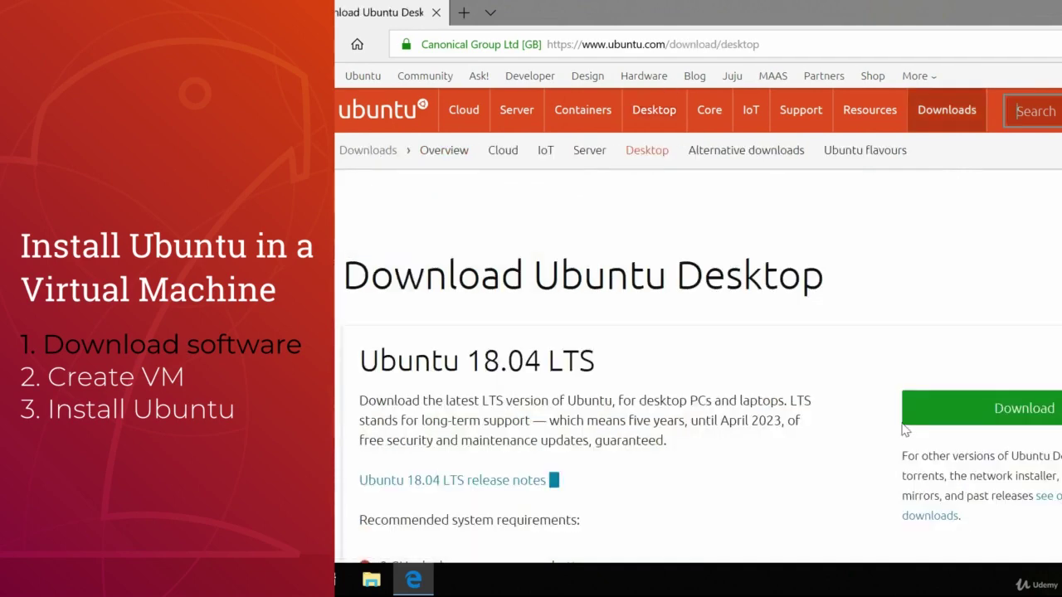
left_click(921, 416)
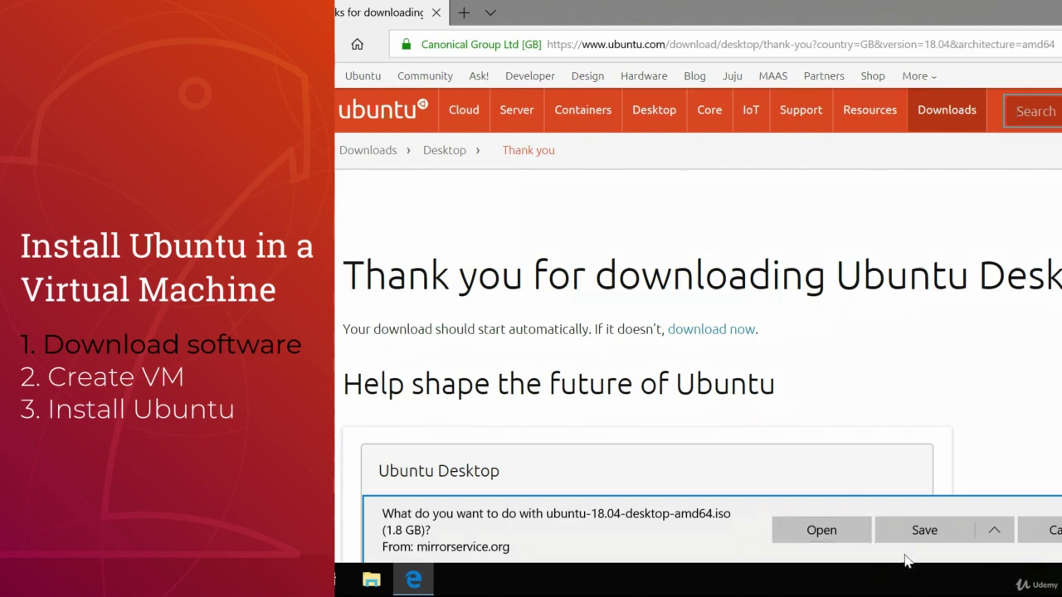
left_click(934, 533)
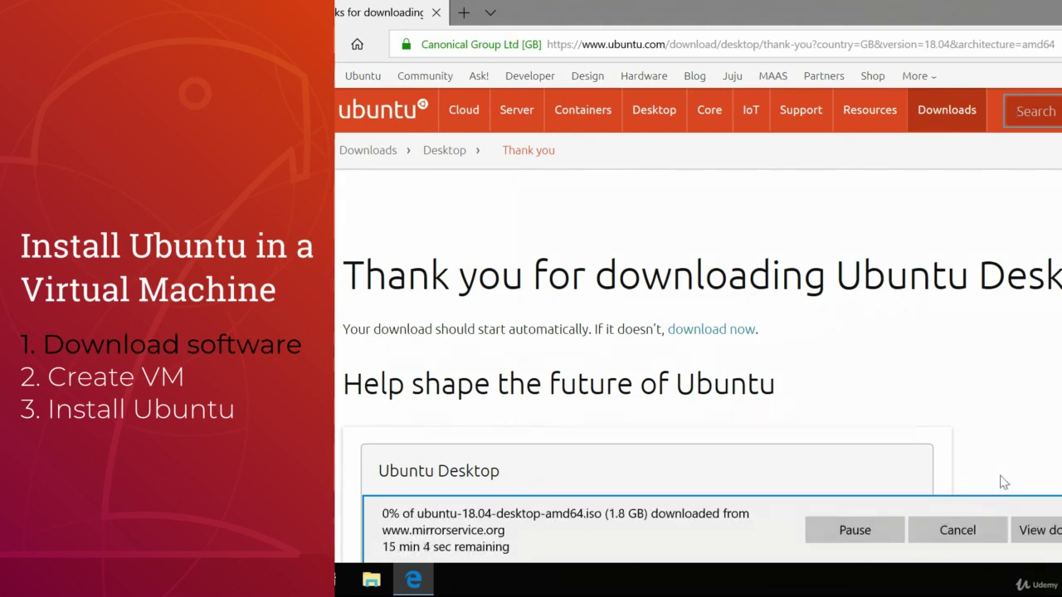
- Search Google for 'virtualbox' in a new tab and open the VirtualBox downloads page
left_click(464, 12)
type("v")
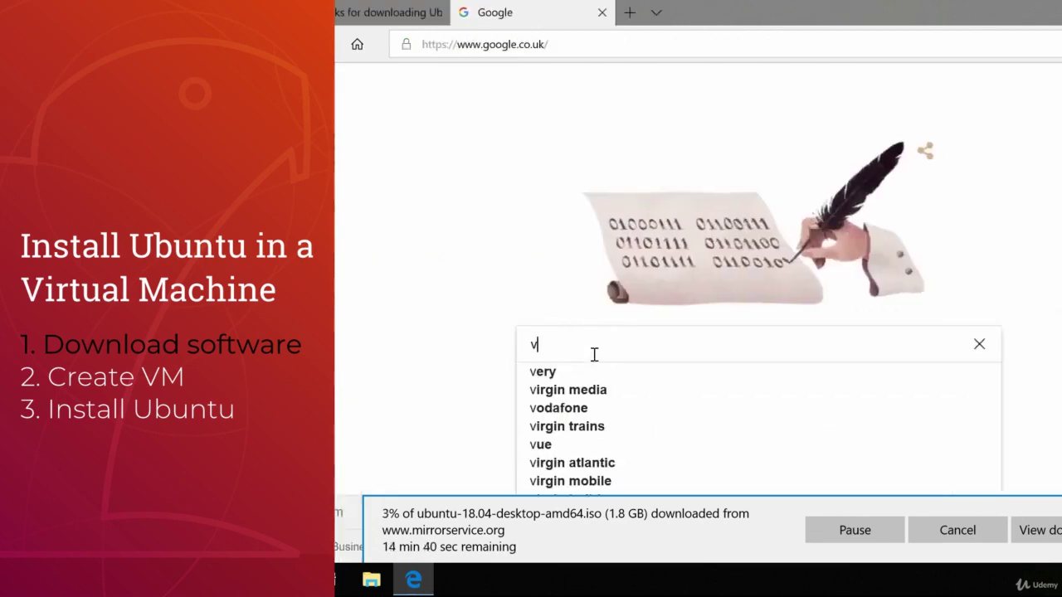
type("irtualbo")
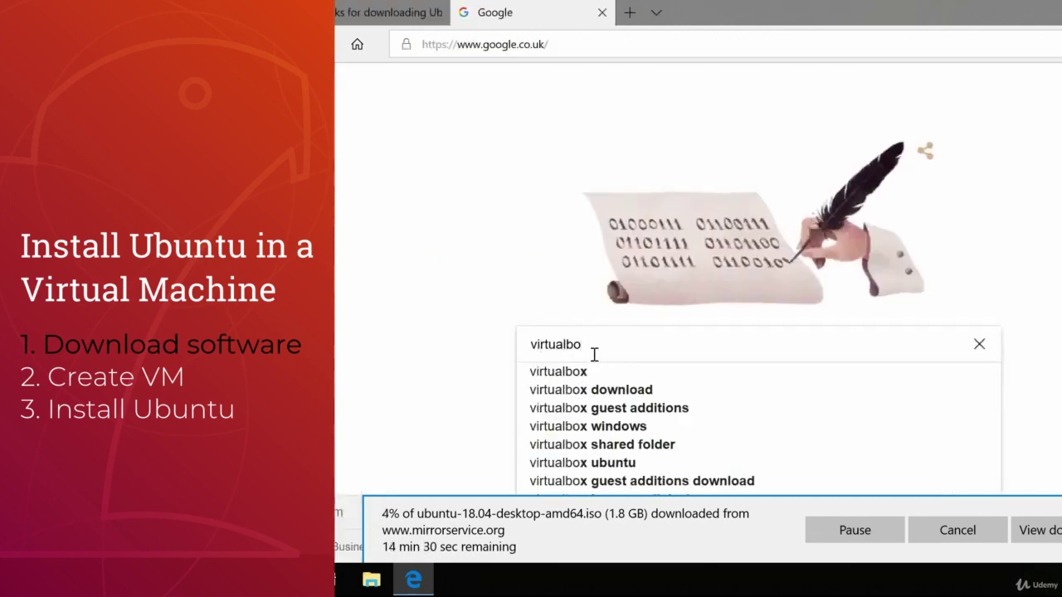
type("x")
key("Return")
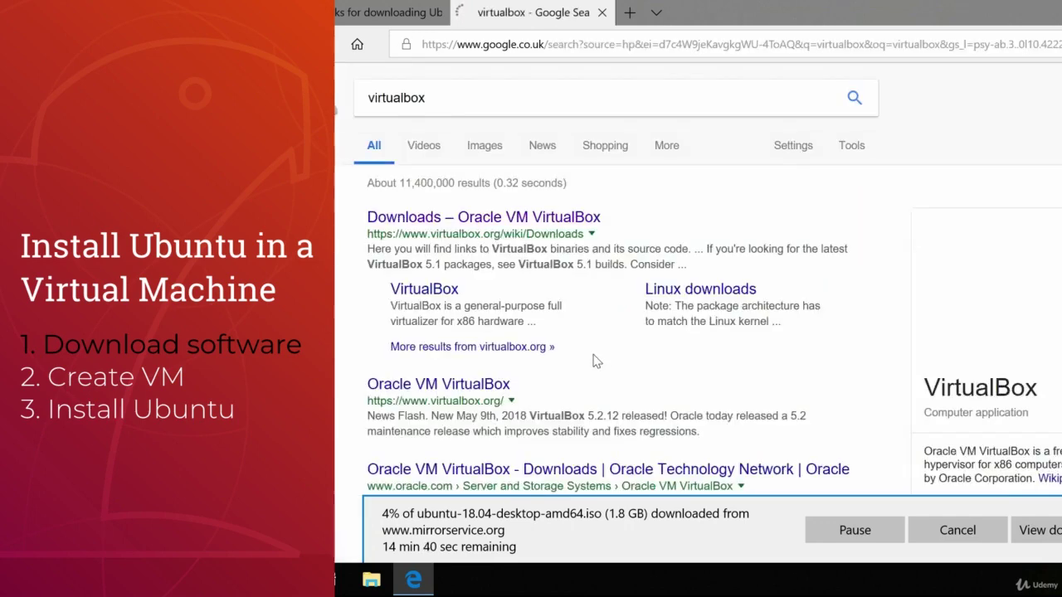
left_click(551, 224)
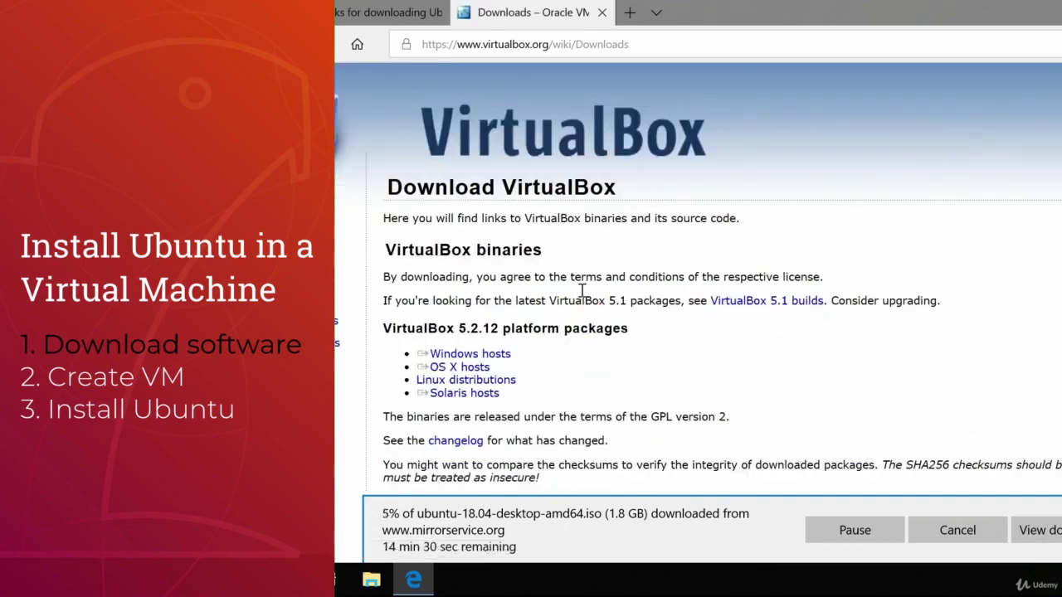
- Save the VirtualBox 5.2.12 Windows-hosts installer and show the downloads list
left_click(491, 355)
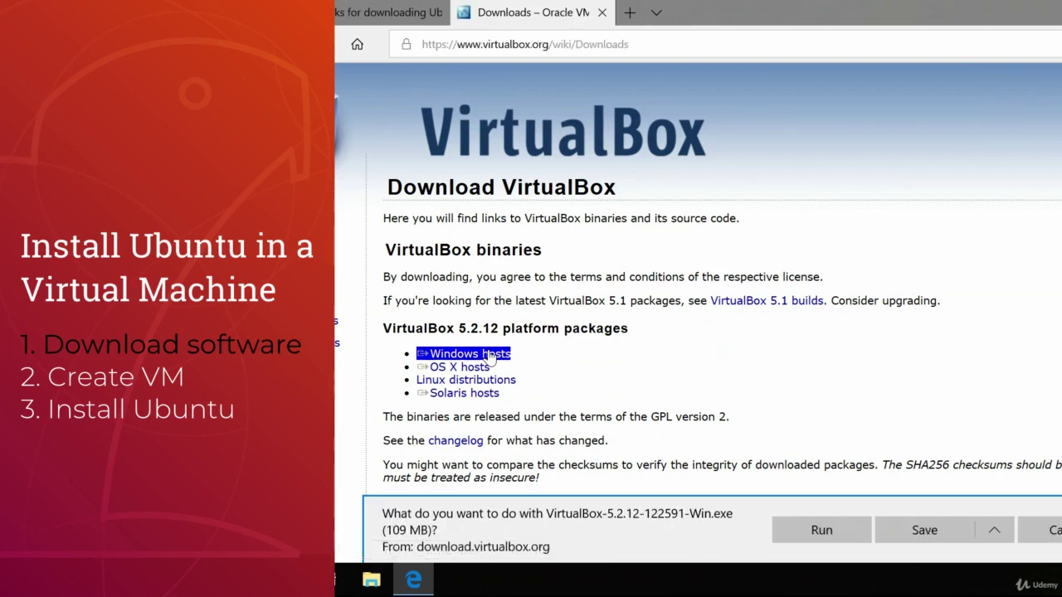
left_click(894, 530)
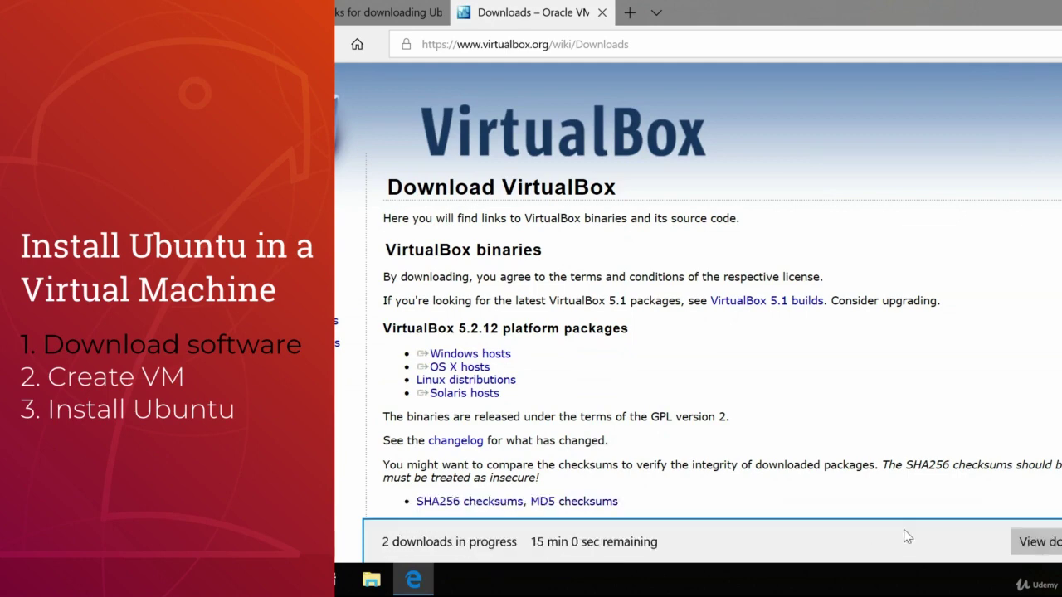
left_click(1034, 544)
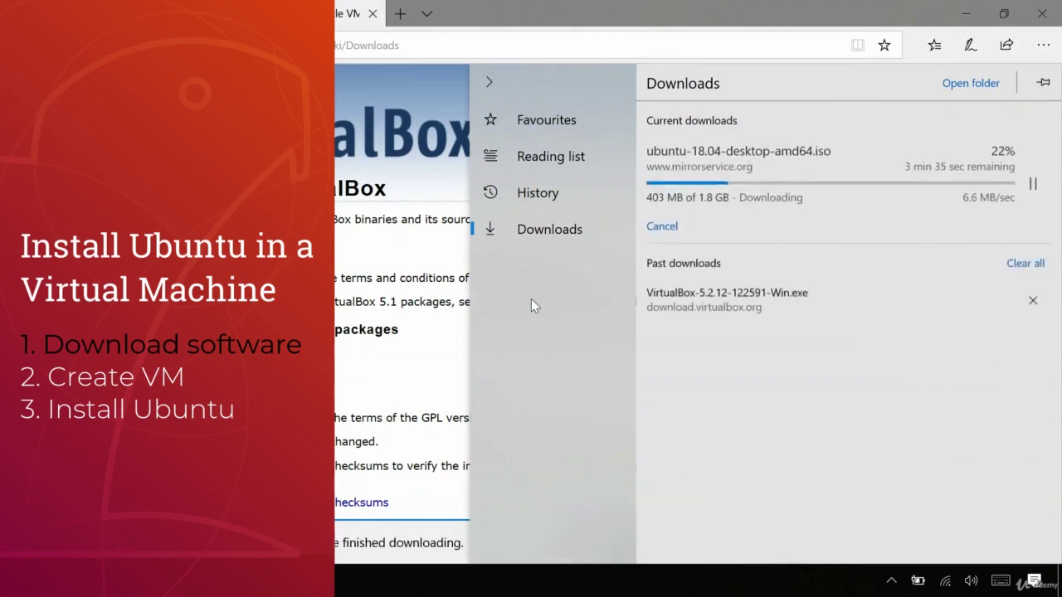
- Launch the VirtualBox installer from the Downloads folder and clear the desktop around the wizard
left_click(984, 87)
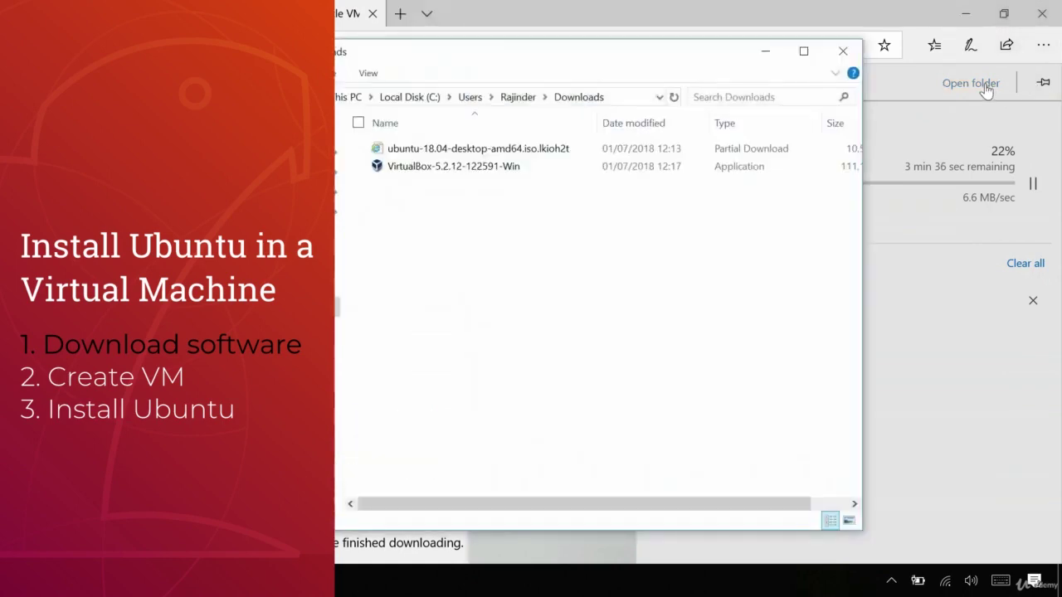
double_click(438, 167)
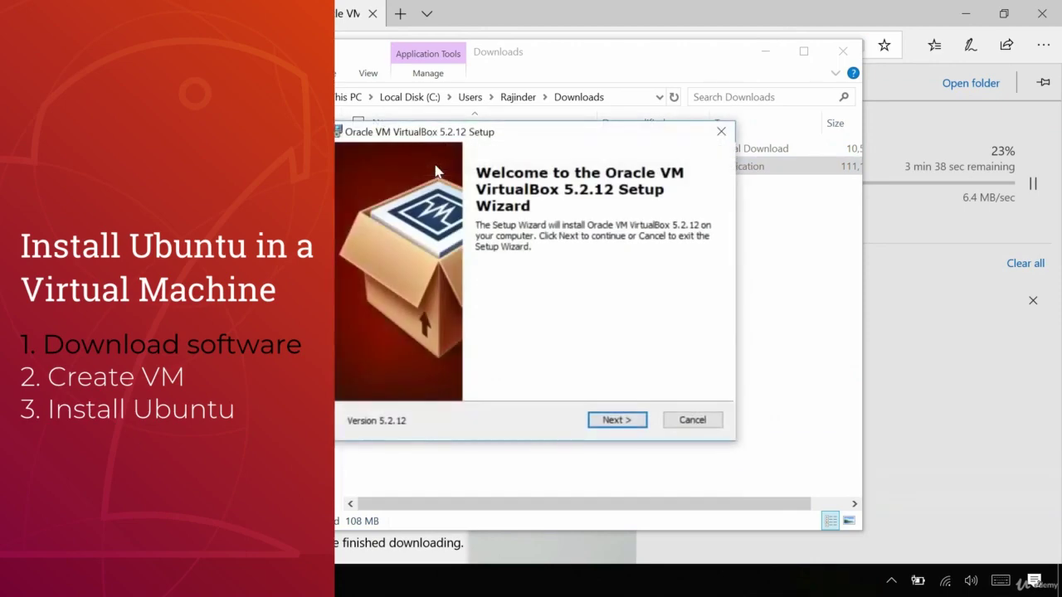
left_click(764, 52)
left_click(966, 12)
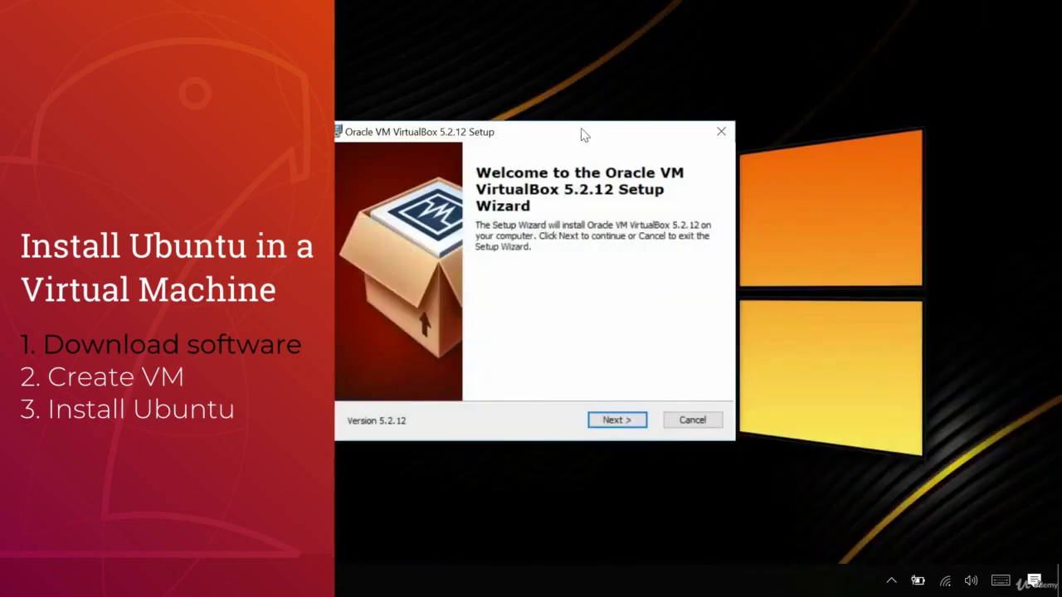
left_click_drag(584, 135, 666, 91)
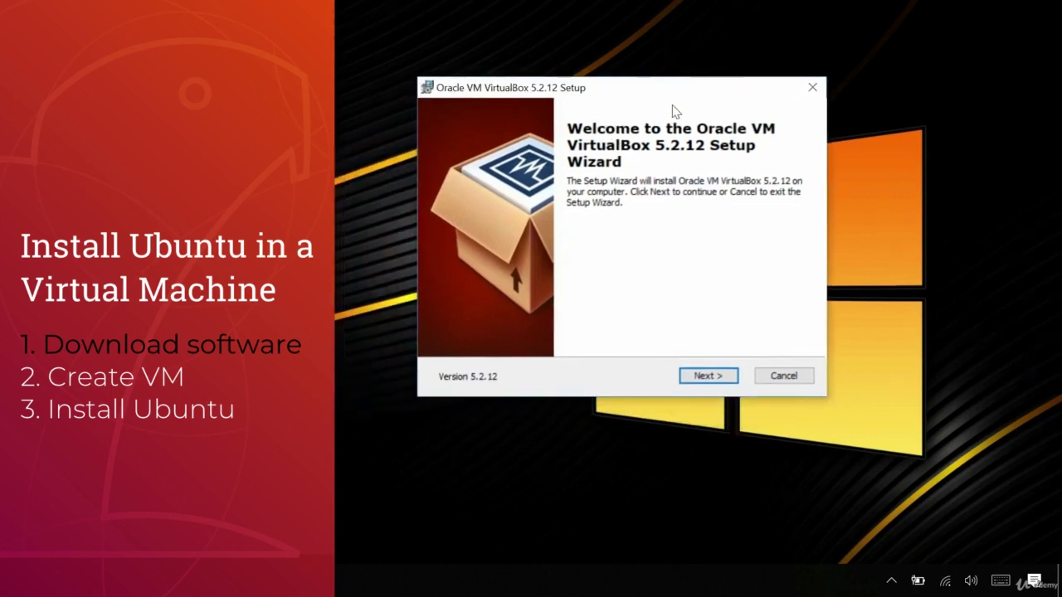
- Install VirtualBox 5.2.12 with default features and shortcuts, including the Oracle USB driver
left_click(695, 378)
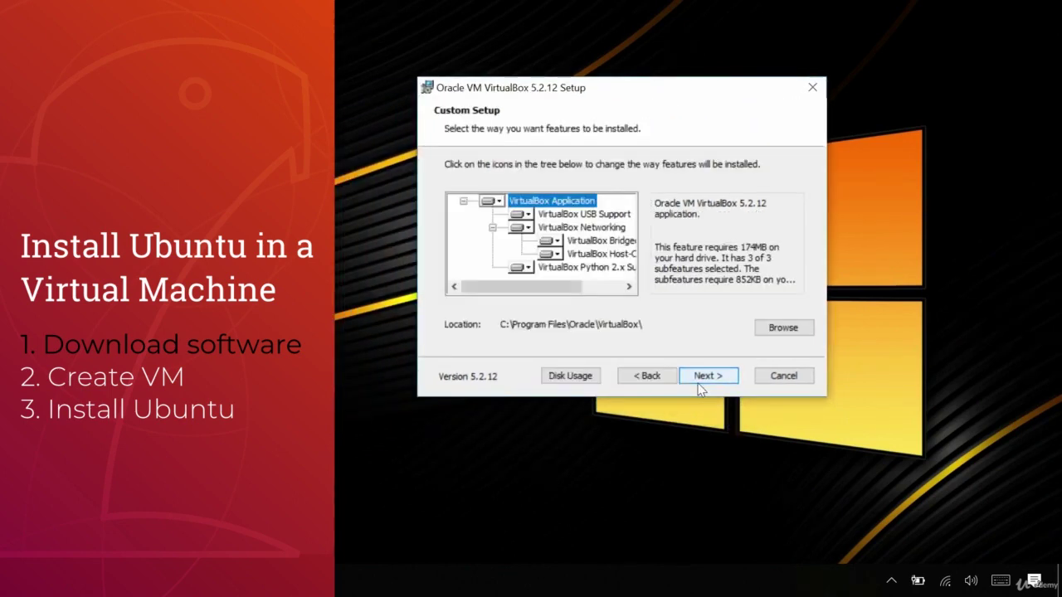
left_click(713, 370)
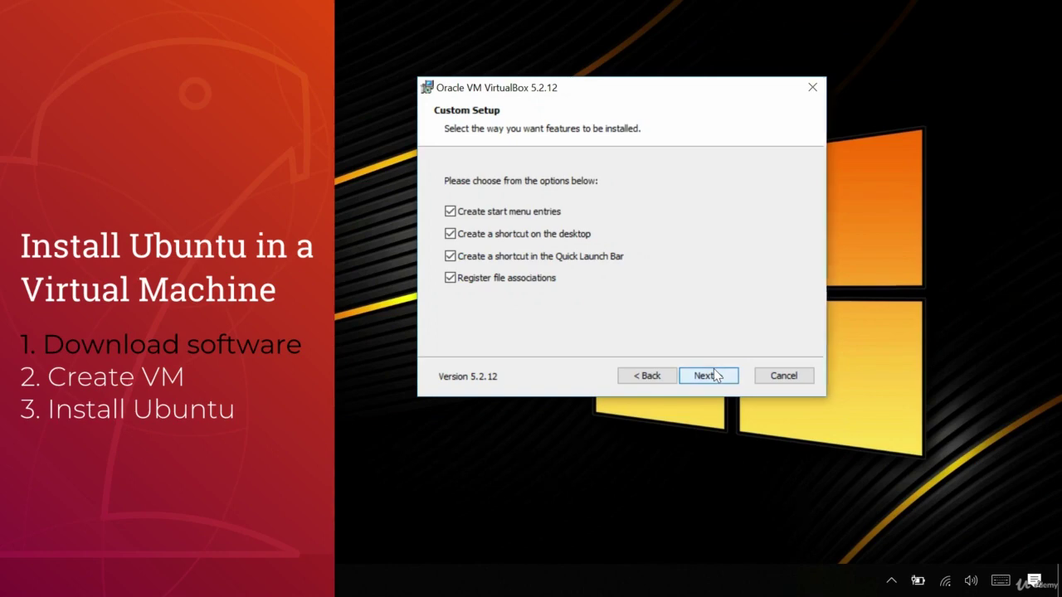
left_click(713, 375)
left_click(715, 376)
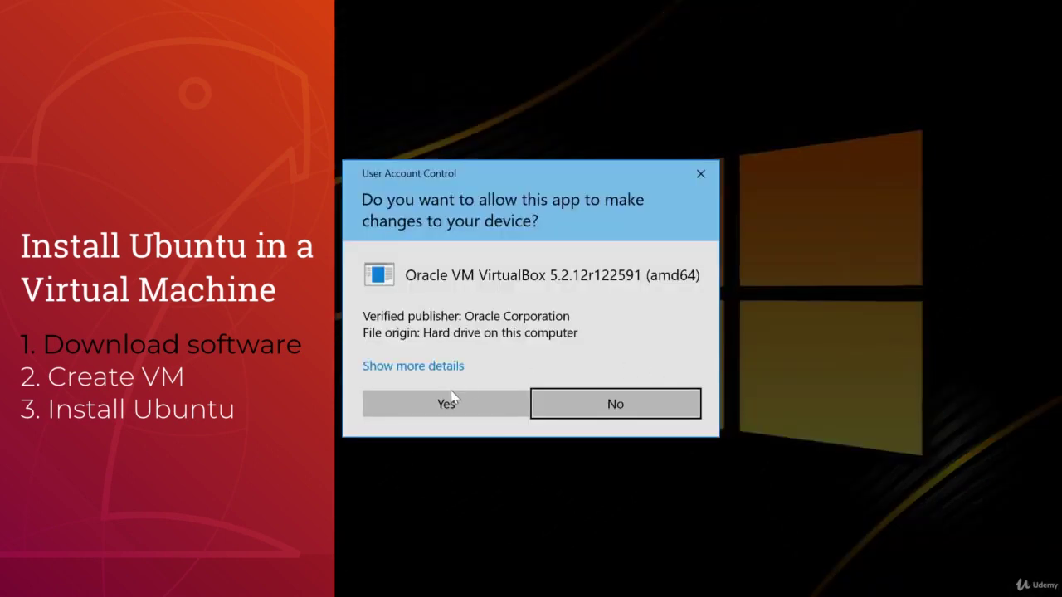
left_click(448, 398)
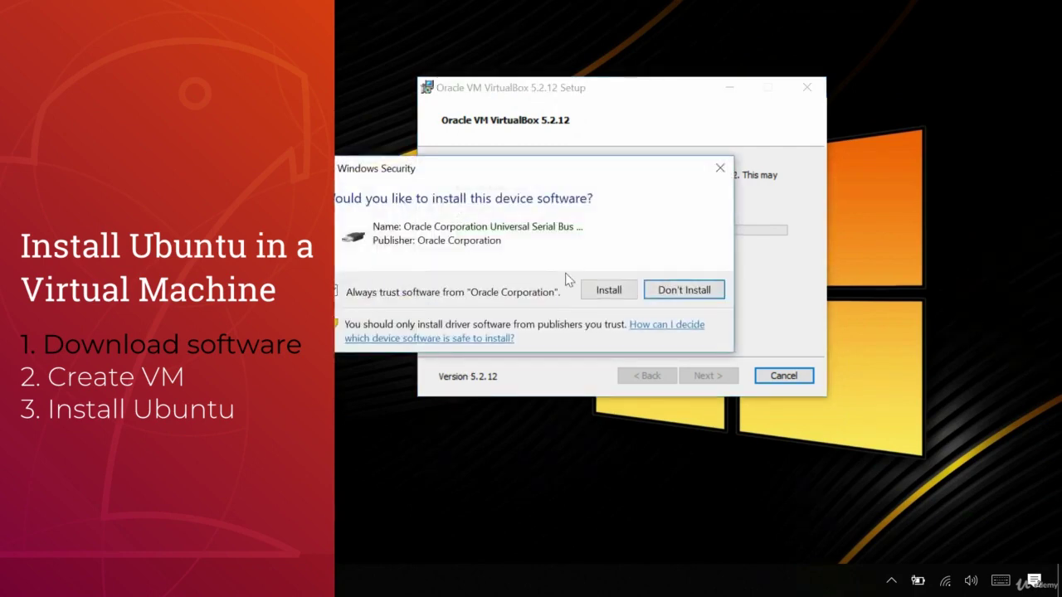
left_click(606, 291)
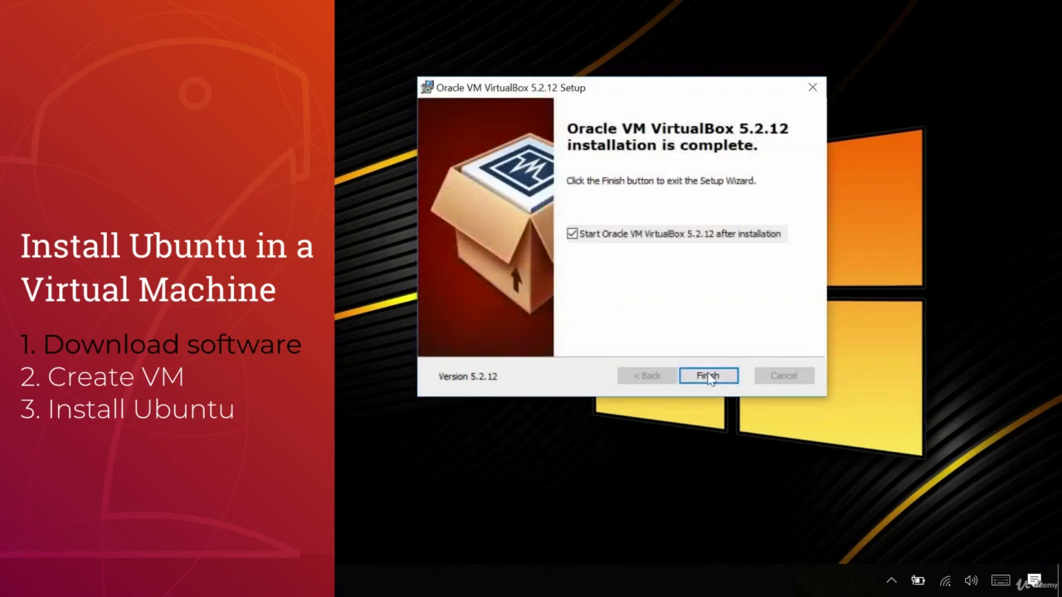
left_click(708, 376)
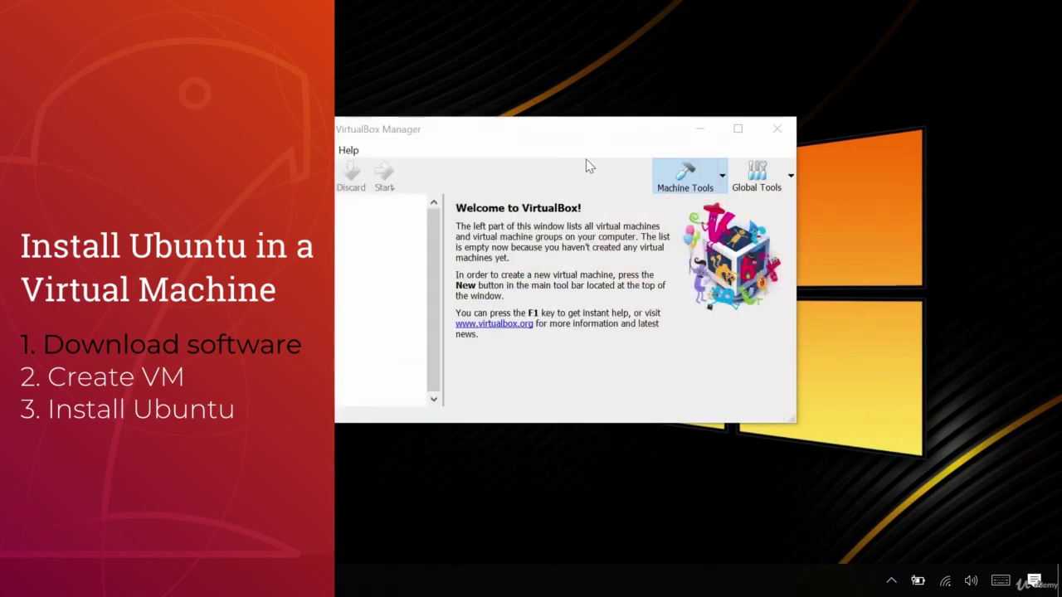
- Create a new virtual machine named Ubuntu1804 with 2048 MB of memory
left_click_drag(646, 116, 696, 98)
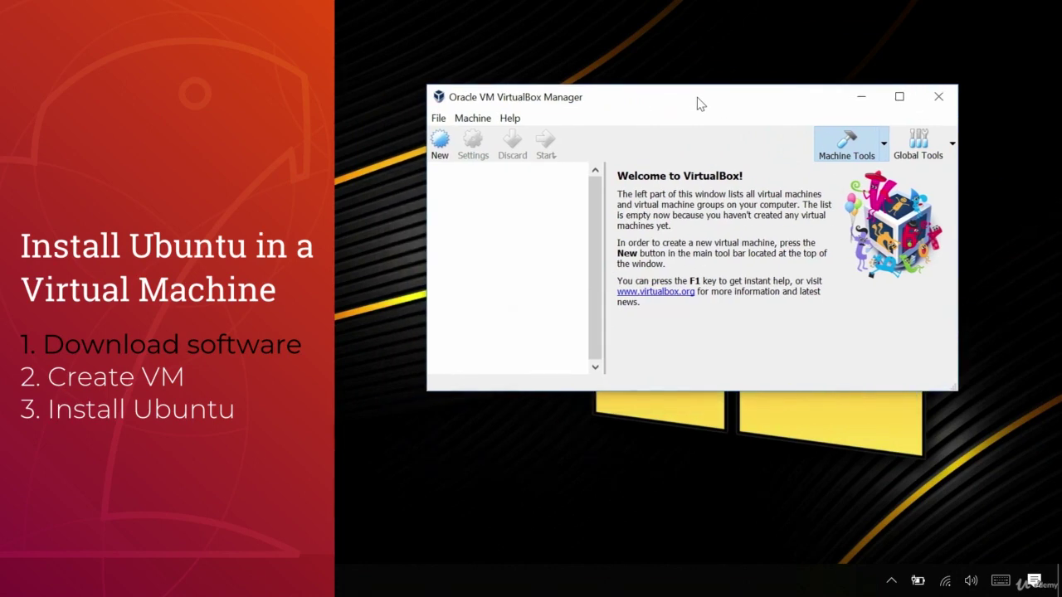
left_click(440, 143)
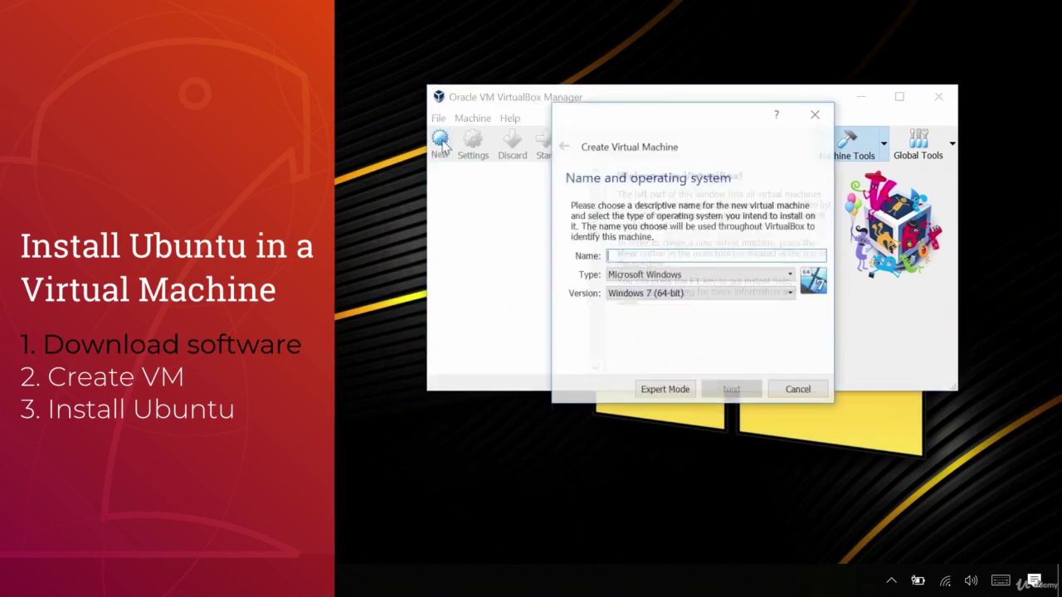
type("Ub")
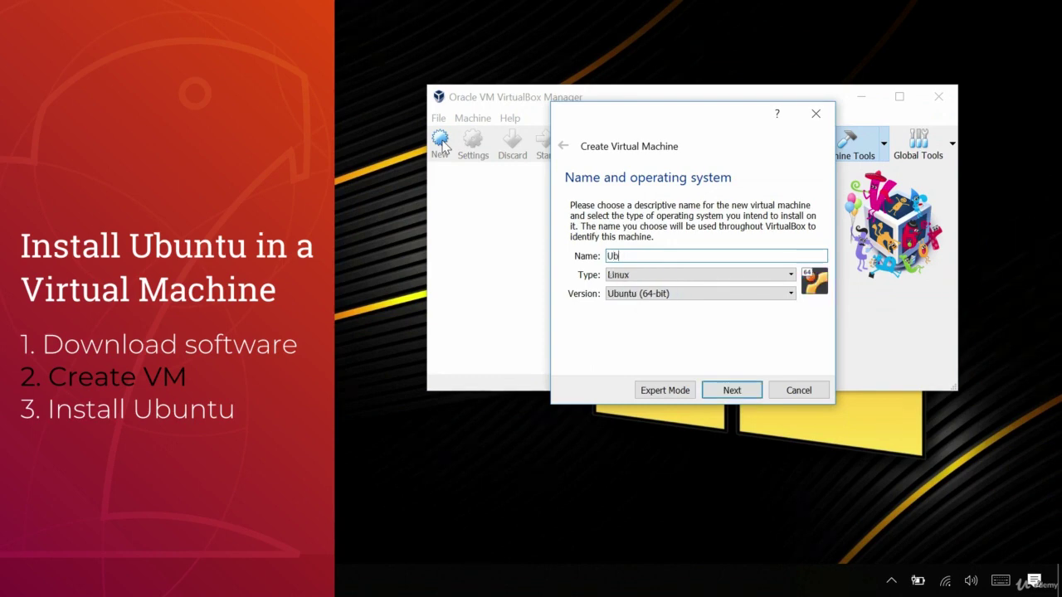
type("untu1804")
left_click(731, 390)
double_click(780, 252)
type("2048")
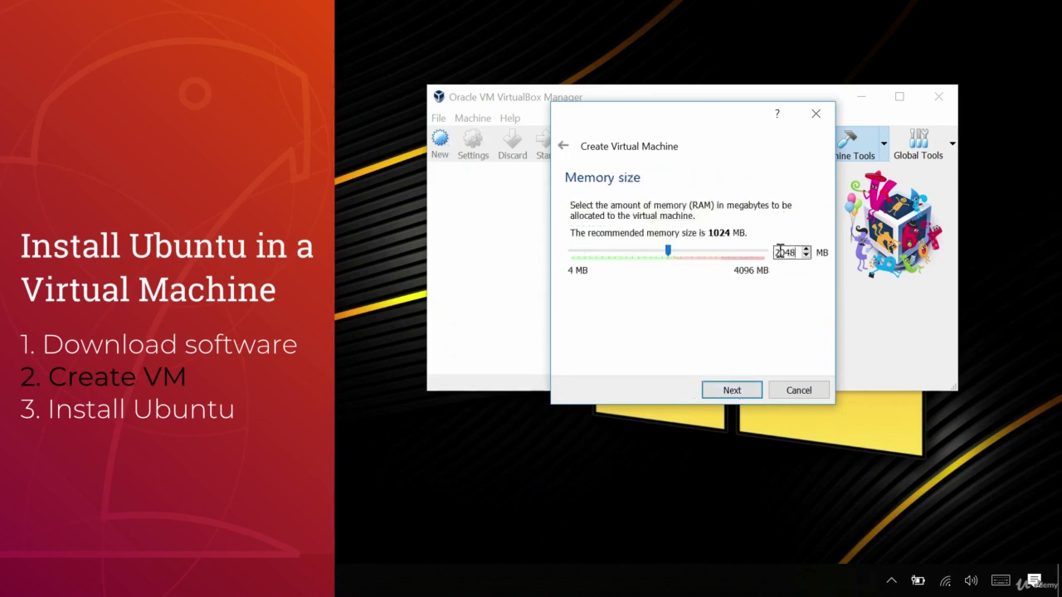
left_click(733, 391)
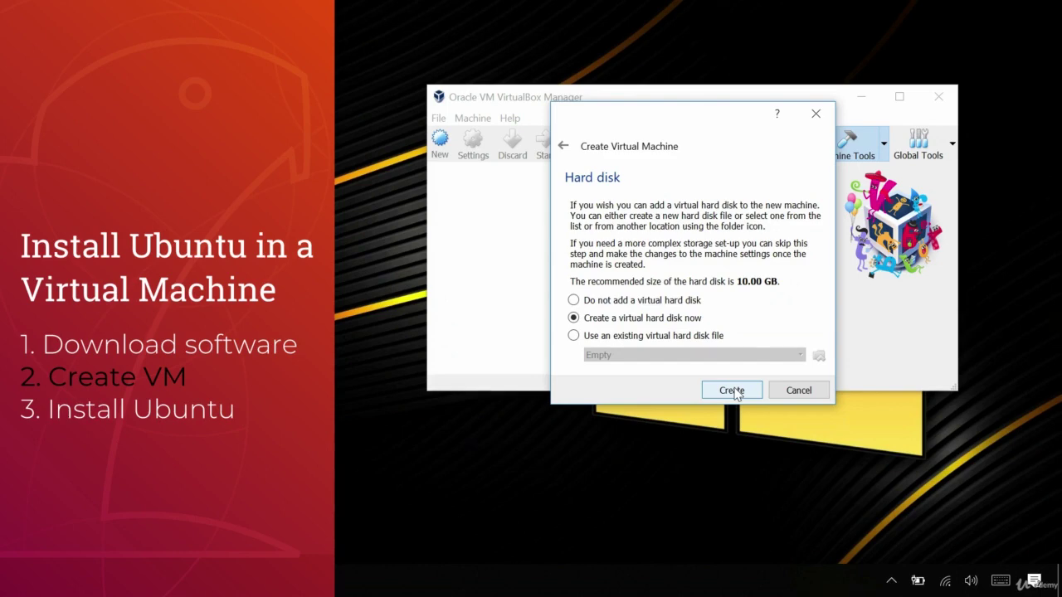
- Give it a new dynamically allocated 15 GB VDI hard disk
left_click(731, 390)
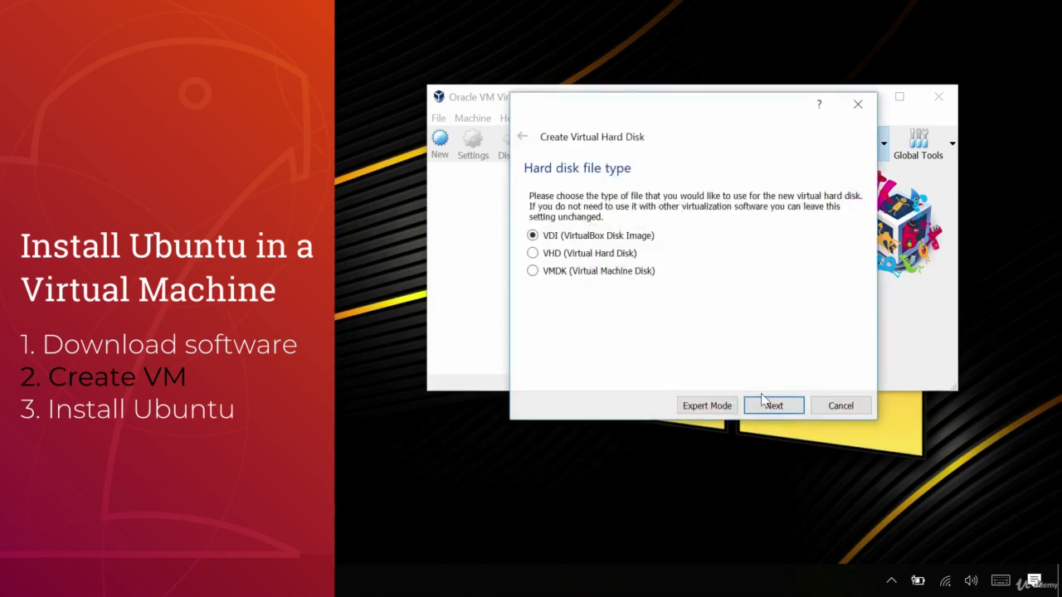
left_click(772, 404)
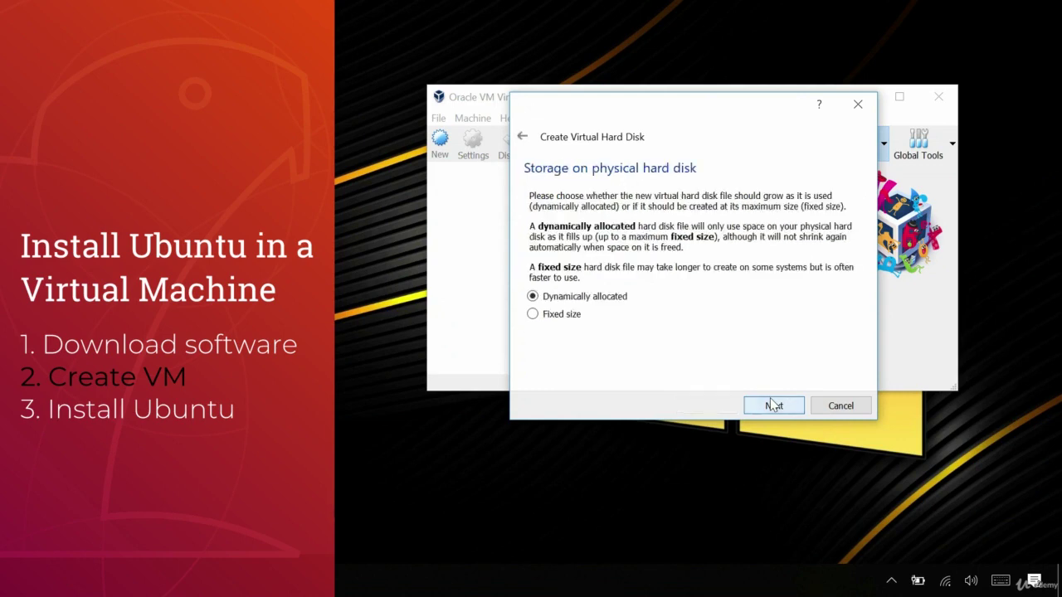
left_click(771, 404)
double_click(839, 279)
type("15.00 GB")
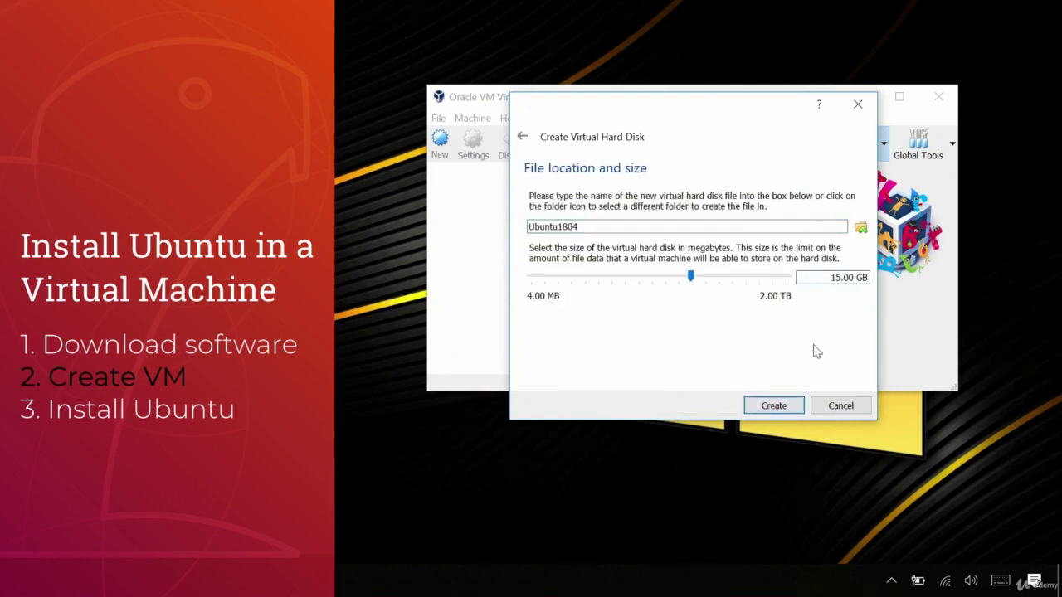
left_click(777, 406)
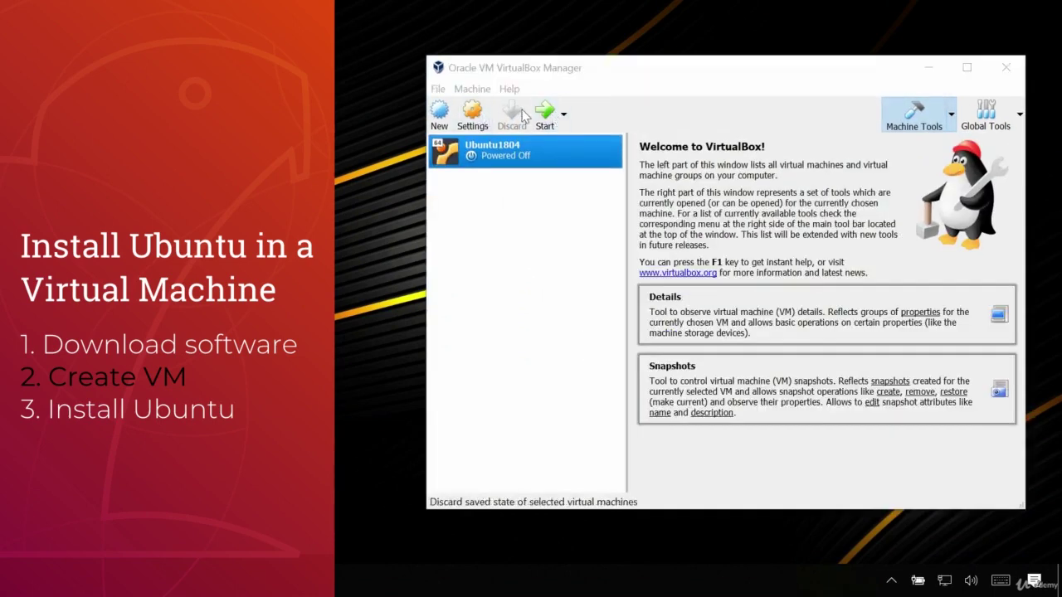
- Start Ubuntu1804 with ubuntu-18.04-desktop-amd64.iso from Downloads as the start-up disk
left_click(545, 118)
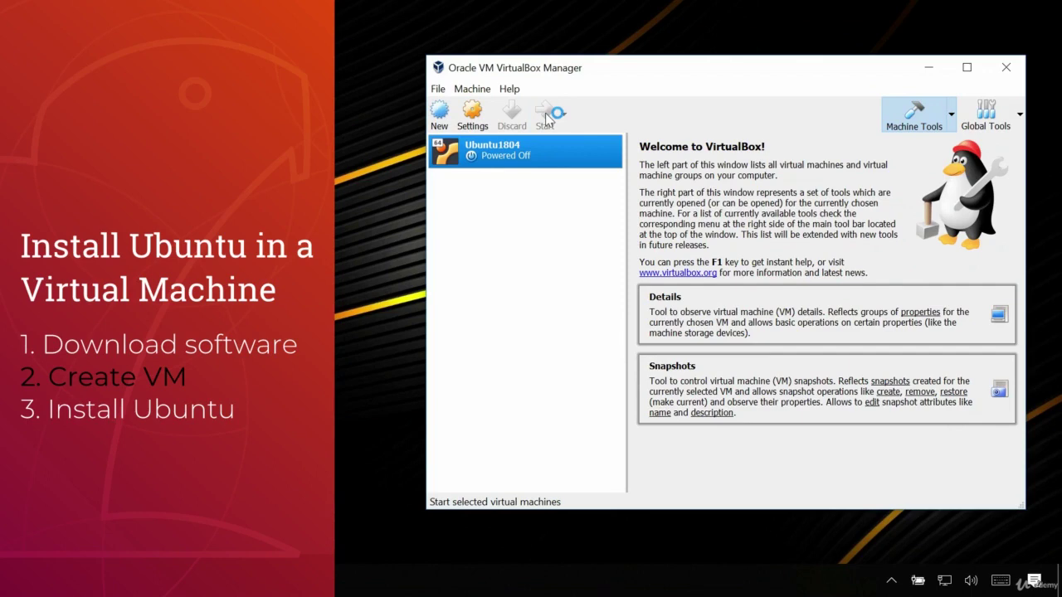
left_click(546, 119)
left_click(939, 73)
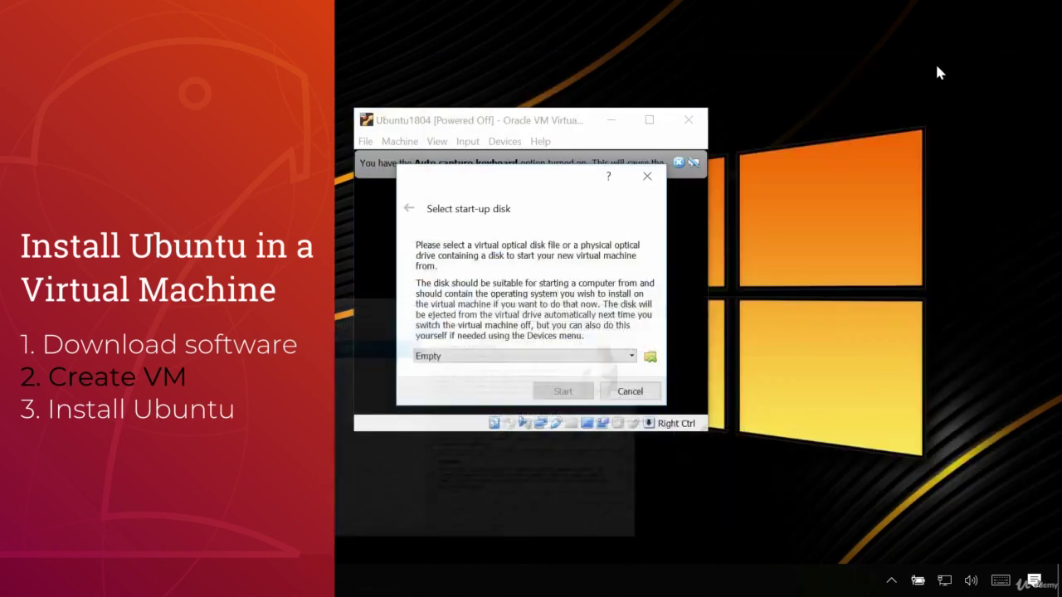
left_click(632, 356)
left_click(632, 368)
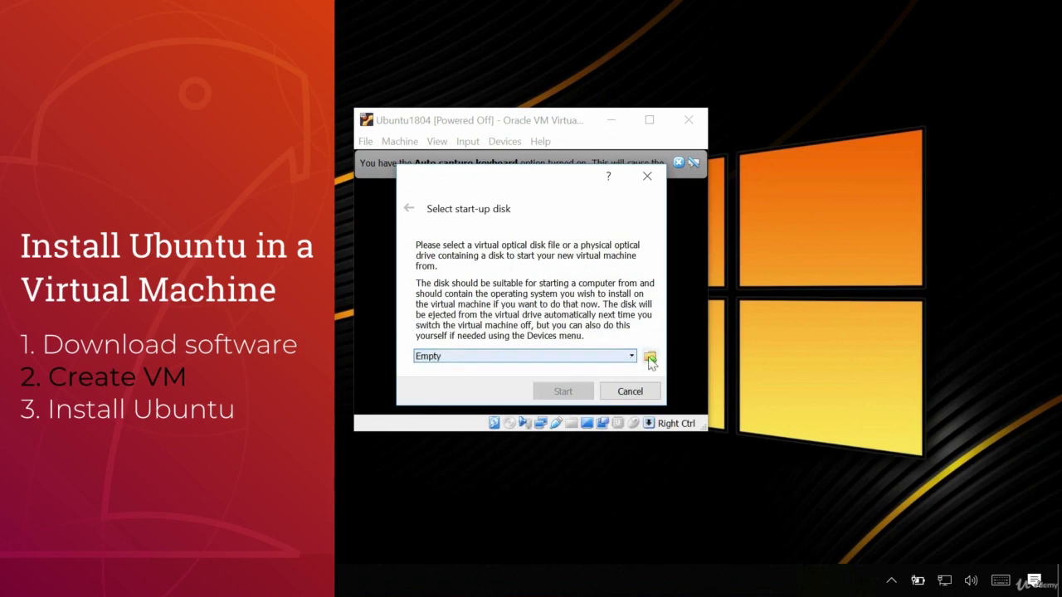
left_click(650, 357)
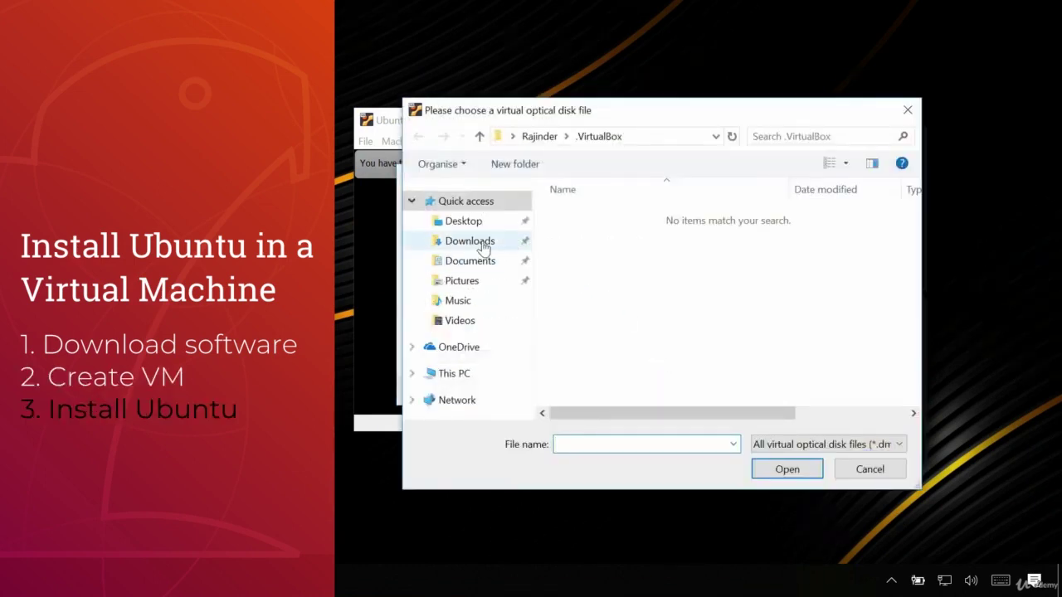
left_click(478, 243)
left_click(595, 223)
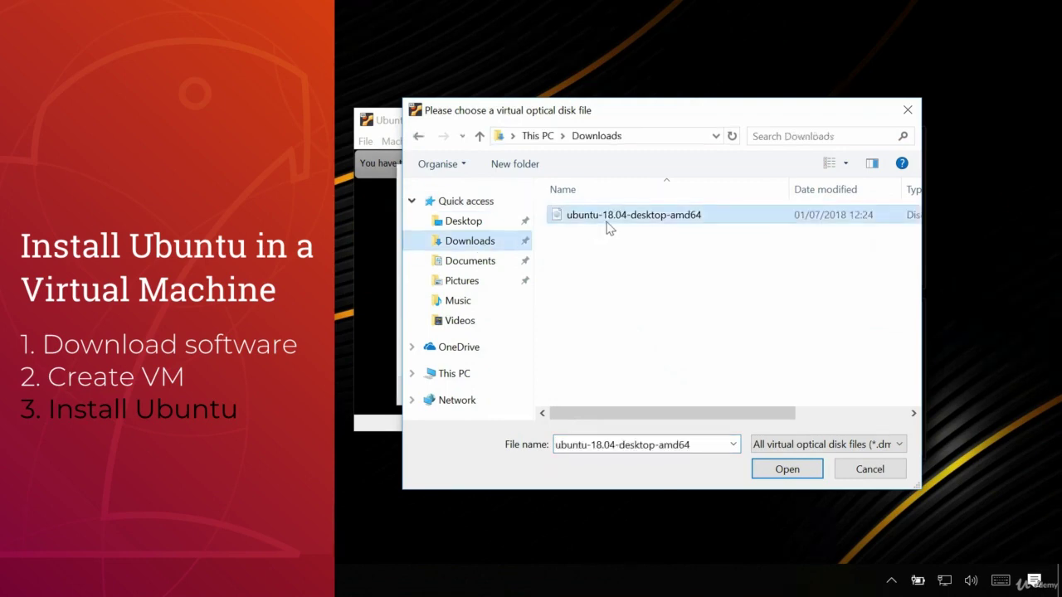
left_click(783, 472)
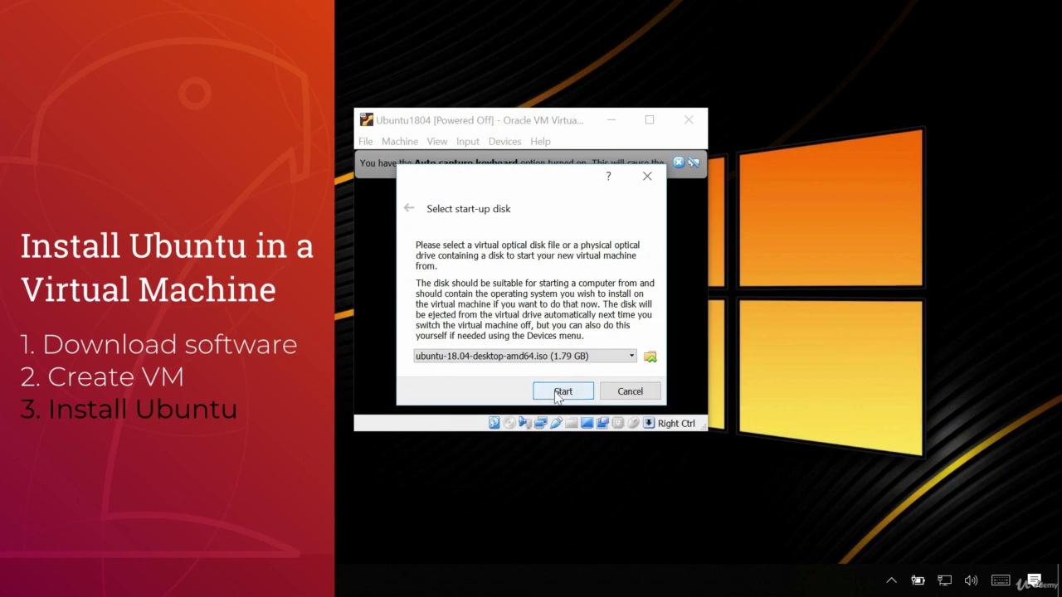
left_click(560, 391)
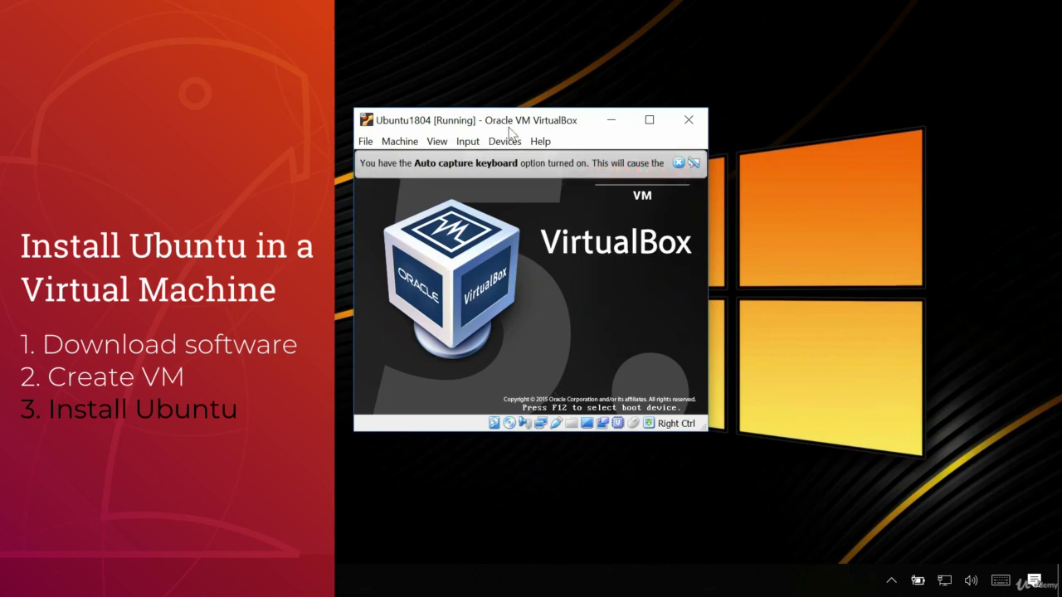
- Maximize the VM window, choose Install Ubuntu, and select the English (UK) keyboard layout
left_click_drag(501, 126, 594, 96)
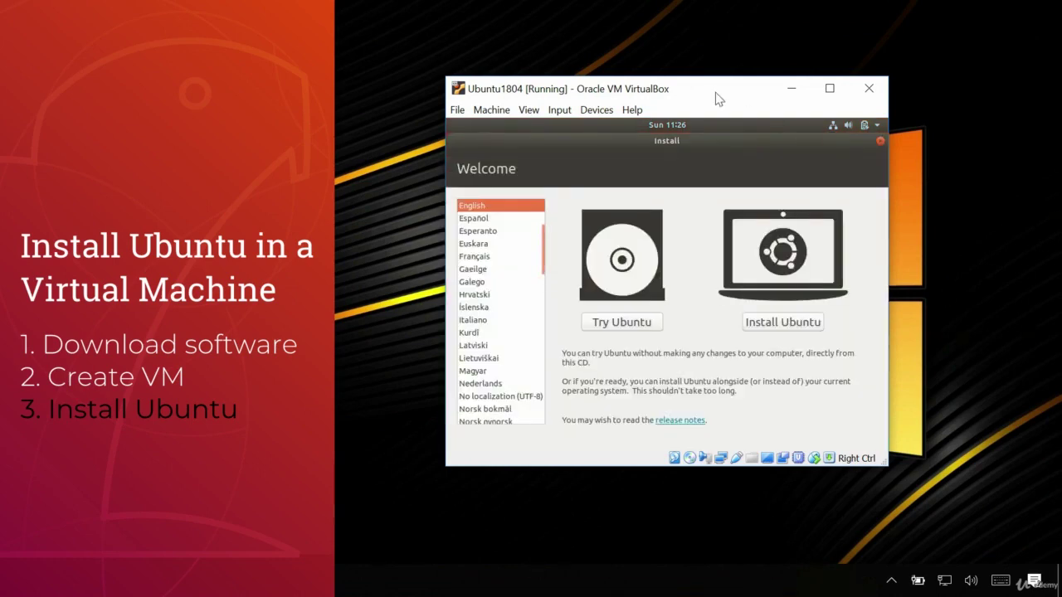
left_click(830, 88)
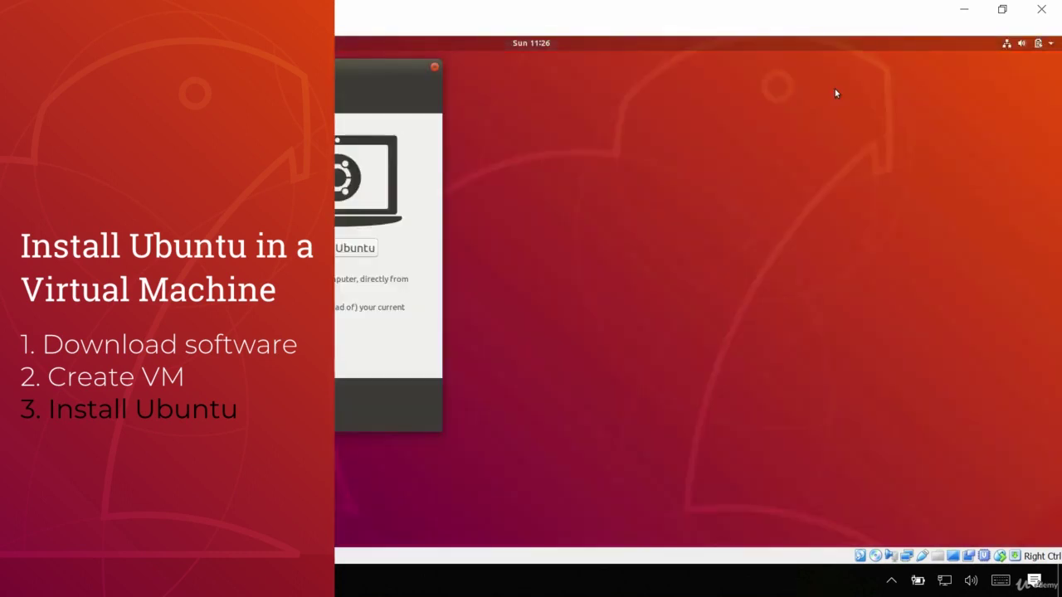
left_click_drag(178, 67, 491, 106)
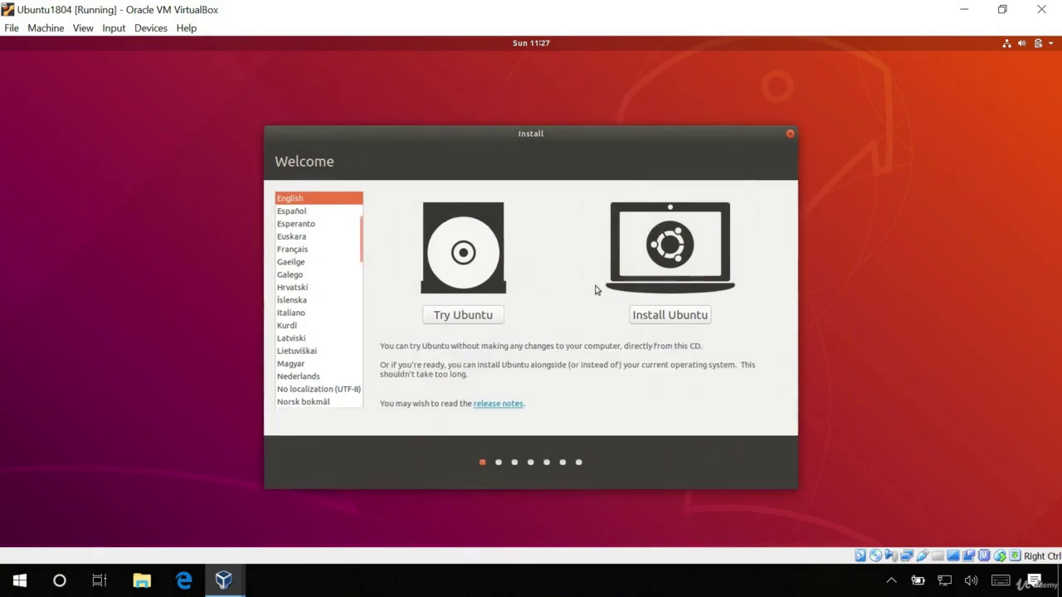
left_click(666, 315)
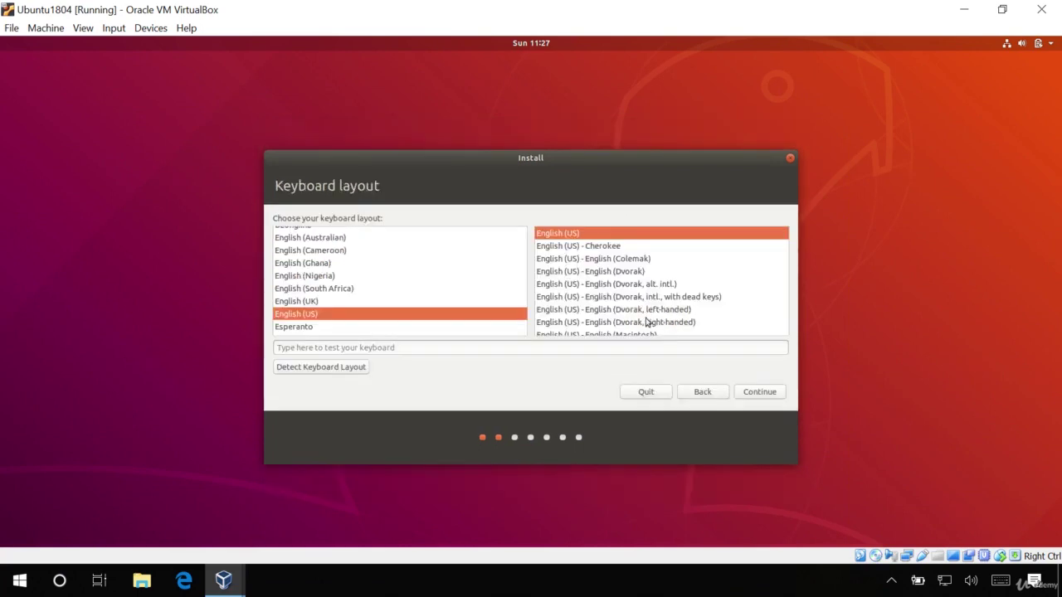
left_click(398, 304)
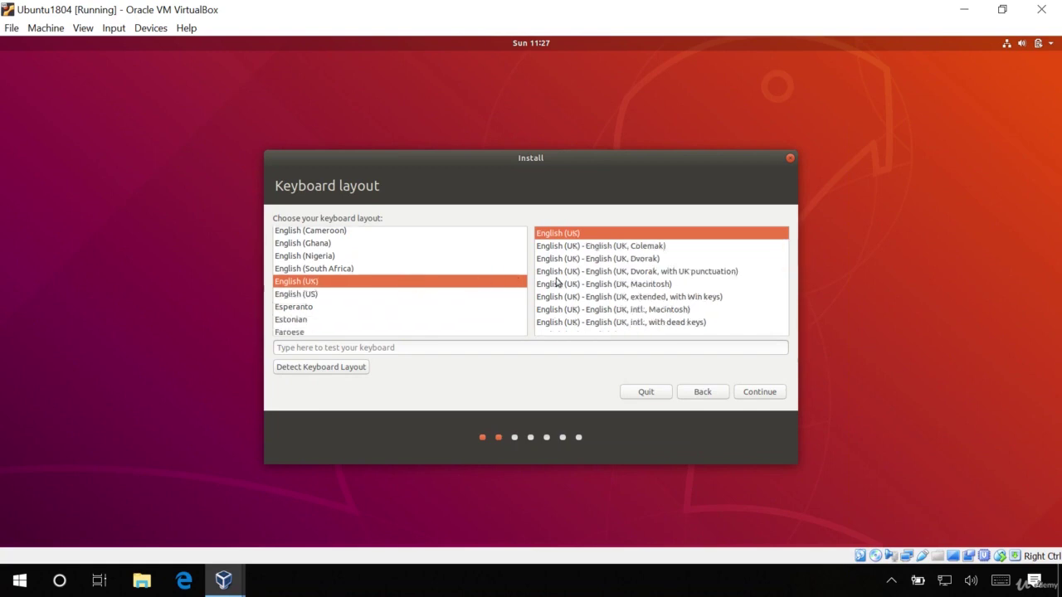
left_click(757, 392)
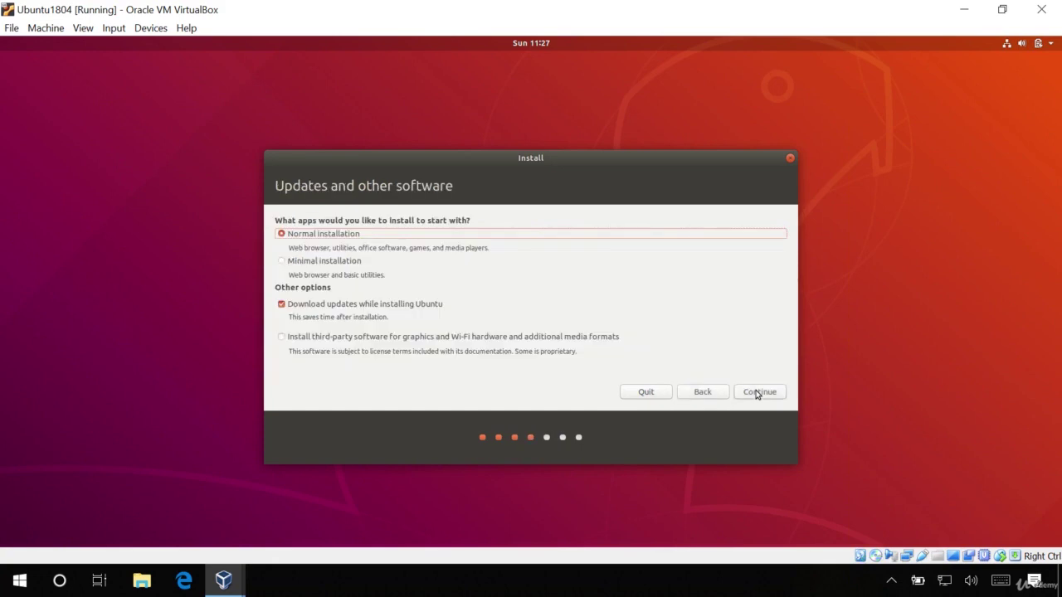
- Include third-party software, install by erasing the disk, and confirm London as location
left_click(313, 343)
left_click(756, 391)
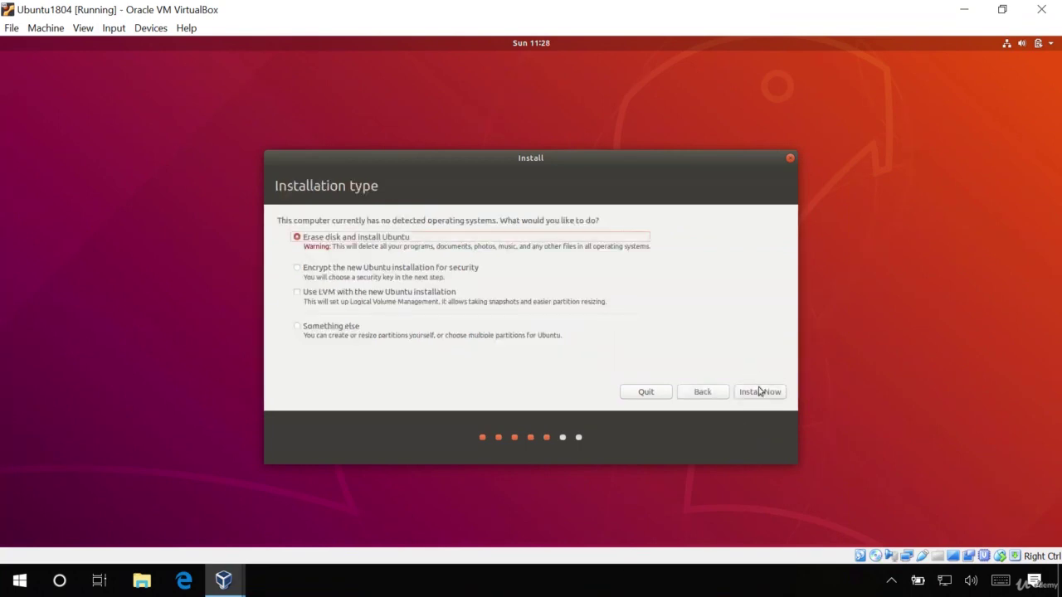
left_click(760, 392)
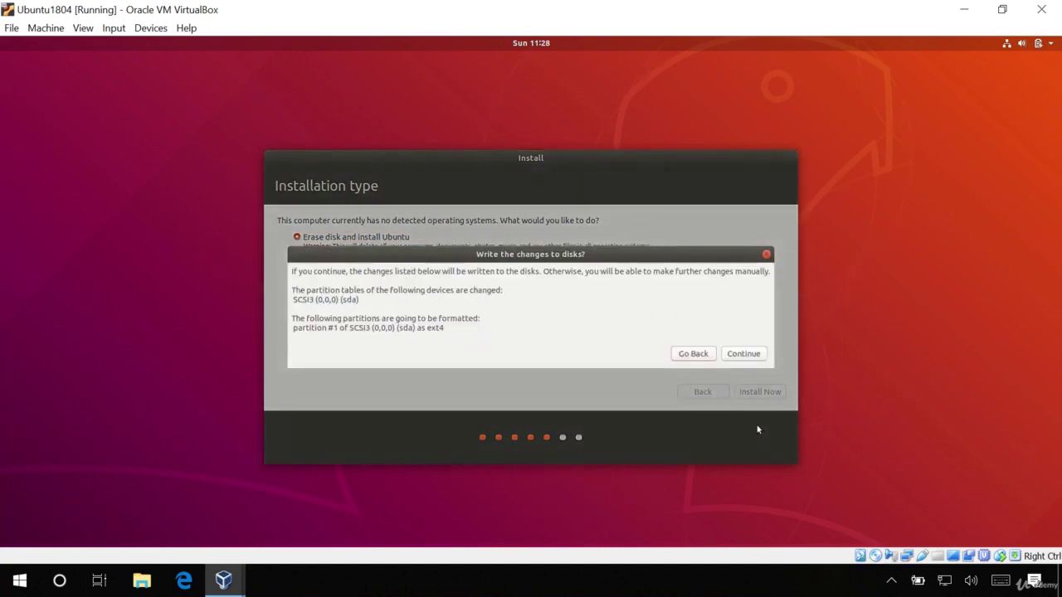
left_click(735, 354)
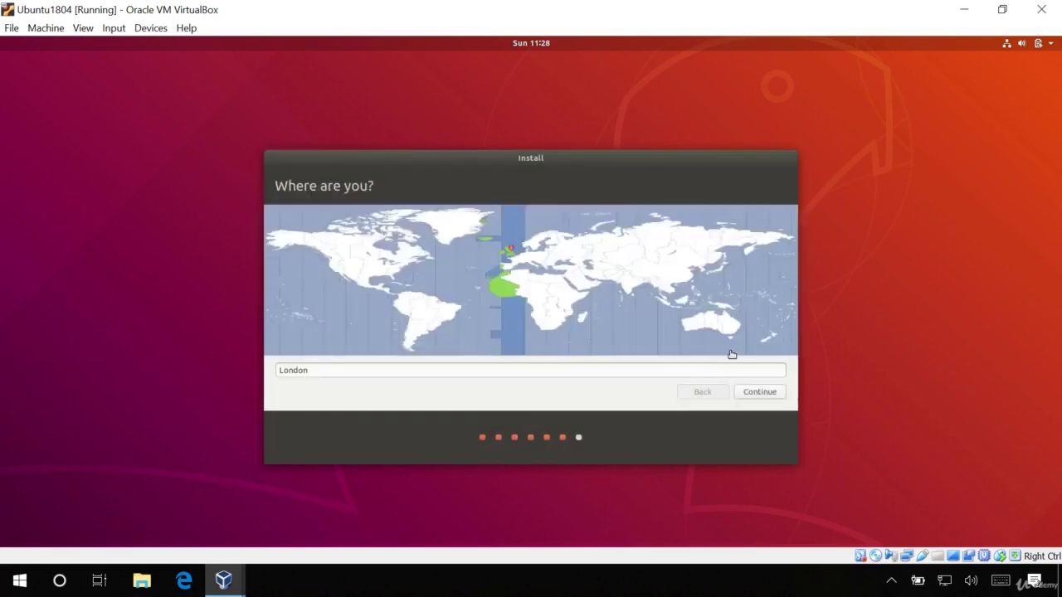
left_click(759, 393)
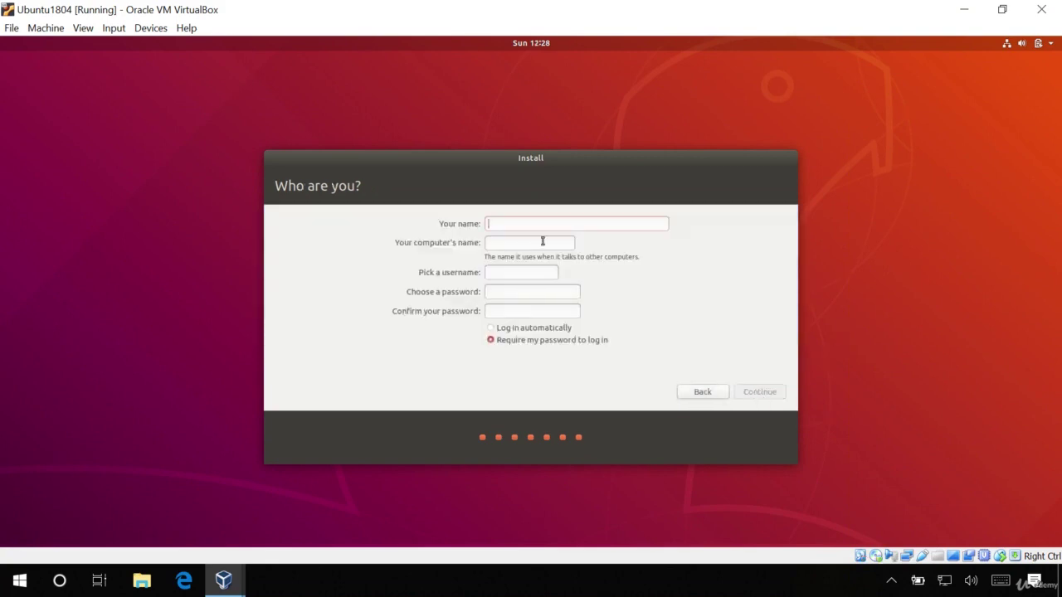
- Enter the user's name, computer name testbox and the account password, then begin installing
type("Rajinder")
key("Tab")
type("test")
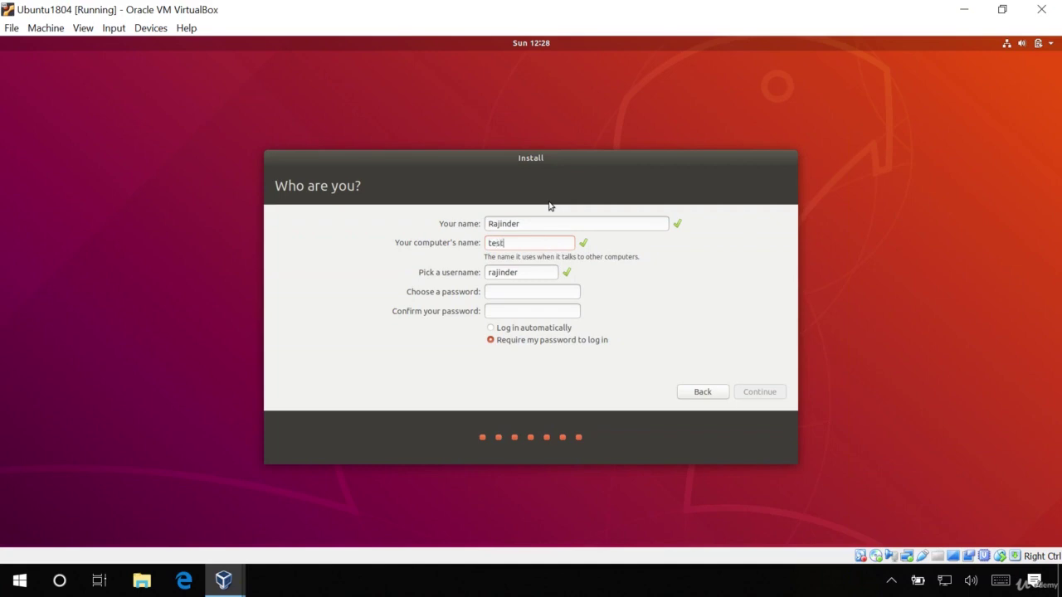
type("box12345")
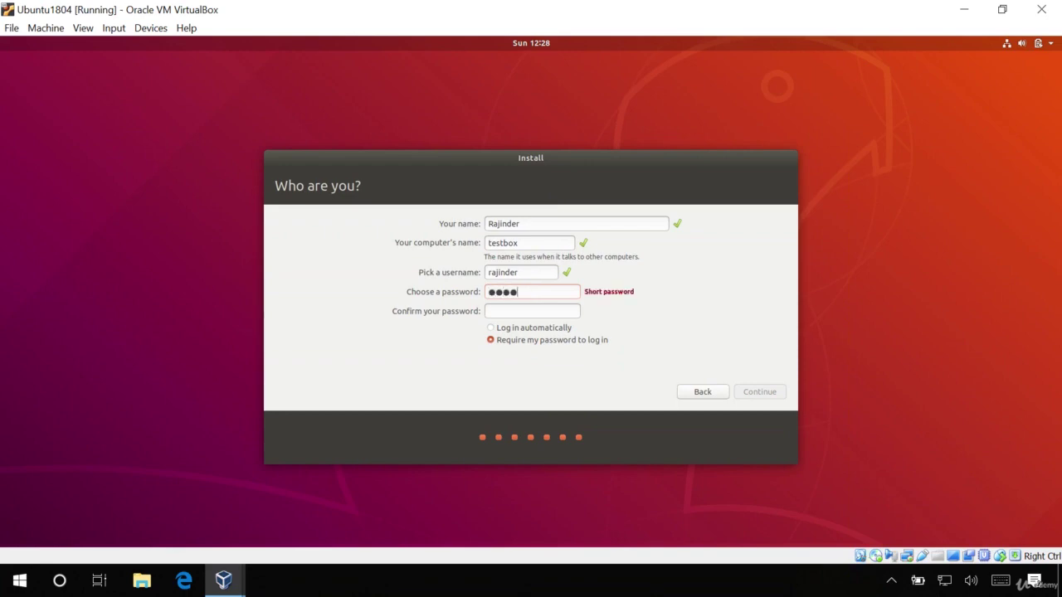
key("Tab")
type("12345")
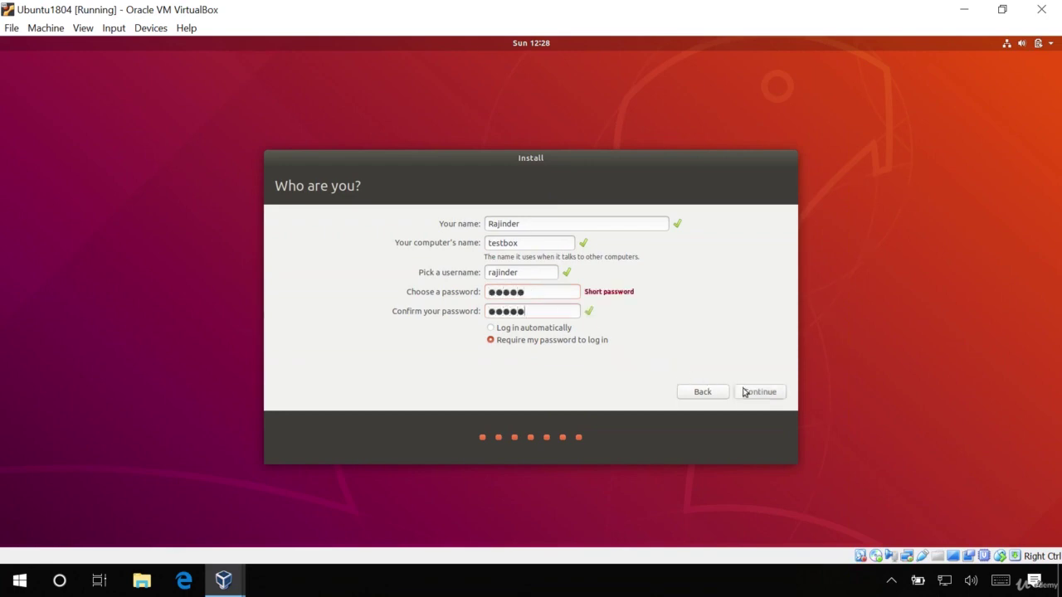
left_click(749, 392)
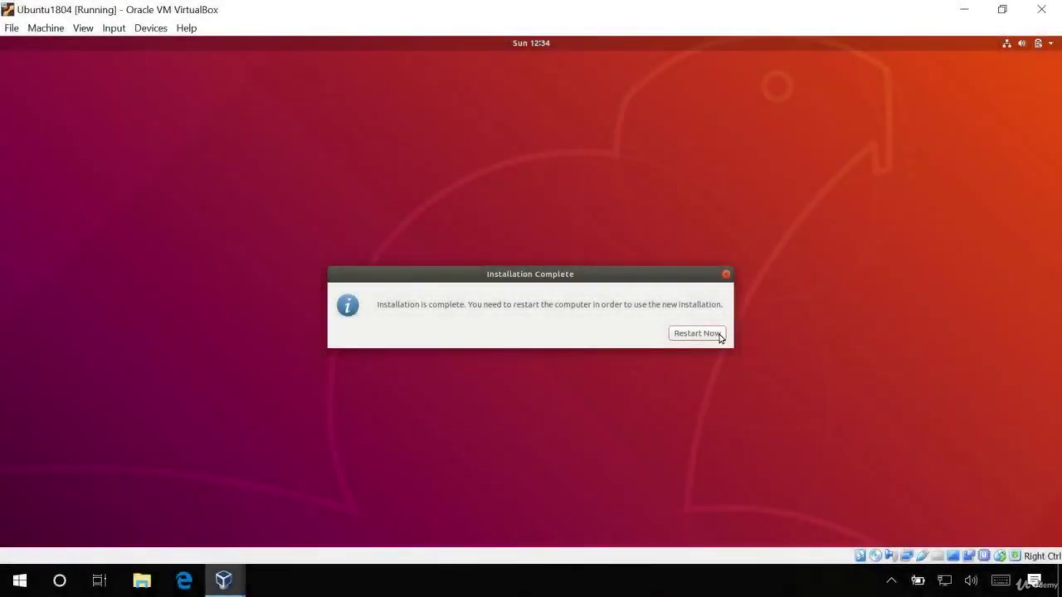
- Restart the VM and continue past the remove-installation-medium prompt to the Ubuntu desktop
left_click(718, 334)
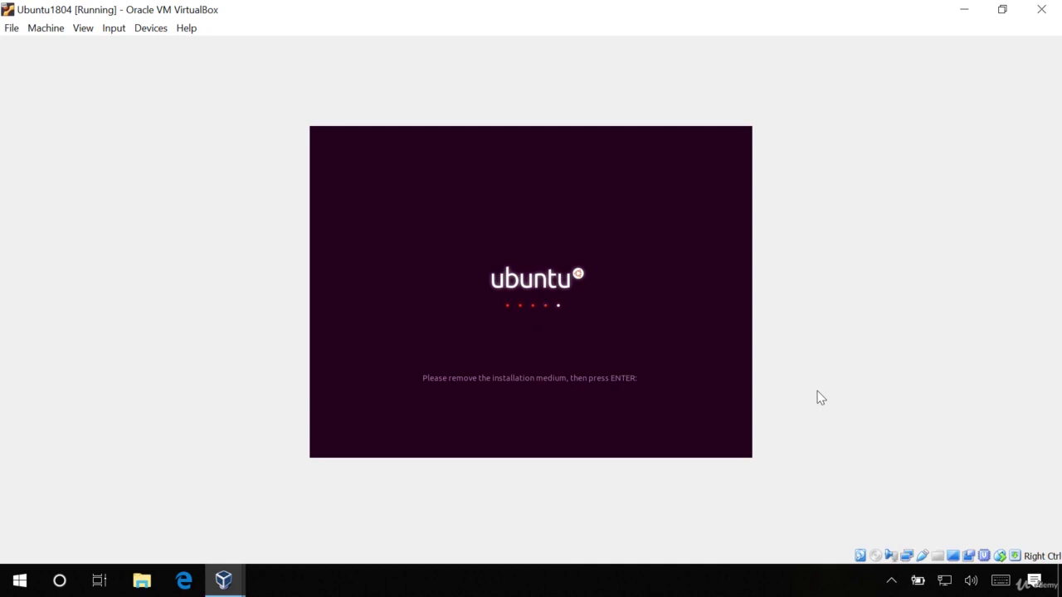
key("Return")
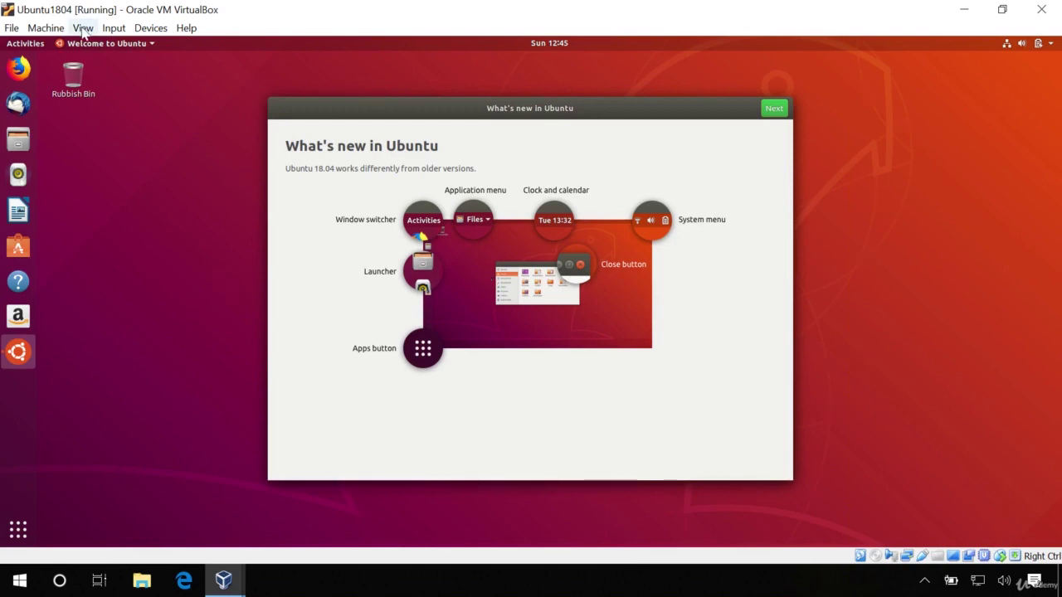
- Switch the VM display to Full-screen Mode from the View menu
left_click(83, 28)
left_click(86, 50)
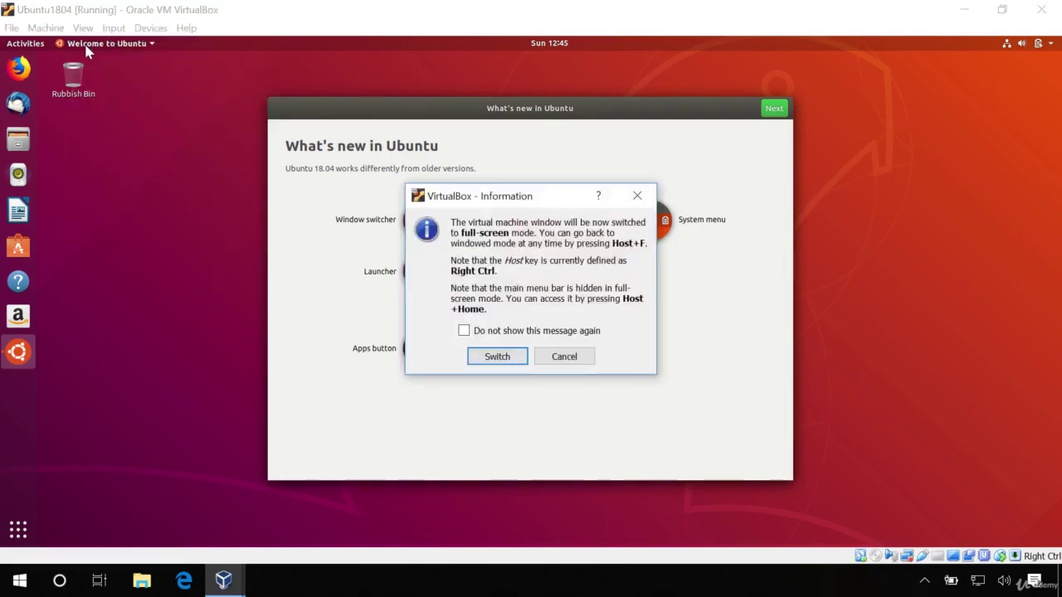
left_click(498, 356)
mouse_move(386, 593)
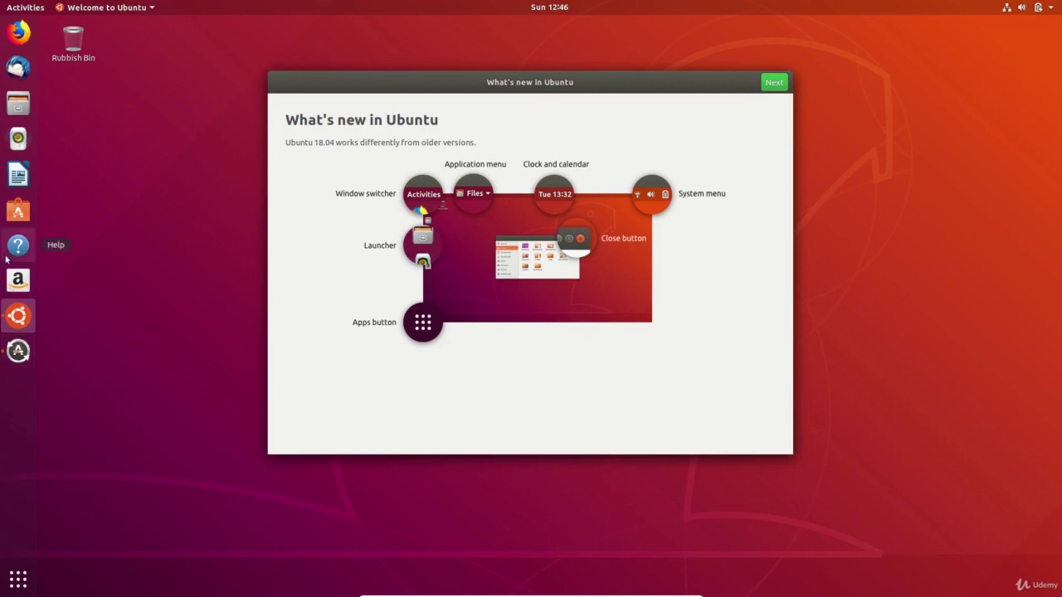
- Preview the dock context menus for Files, LibreOffice Writer and Thunderbird
right_click(22, 102)
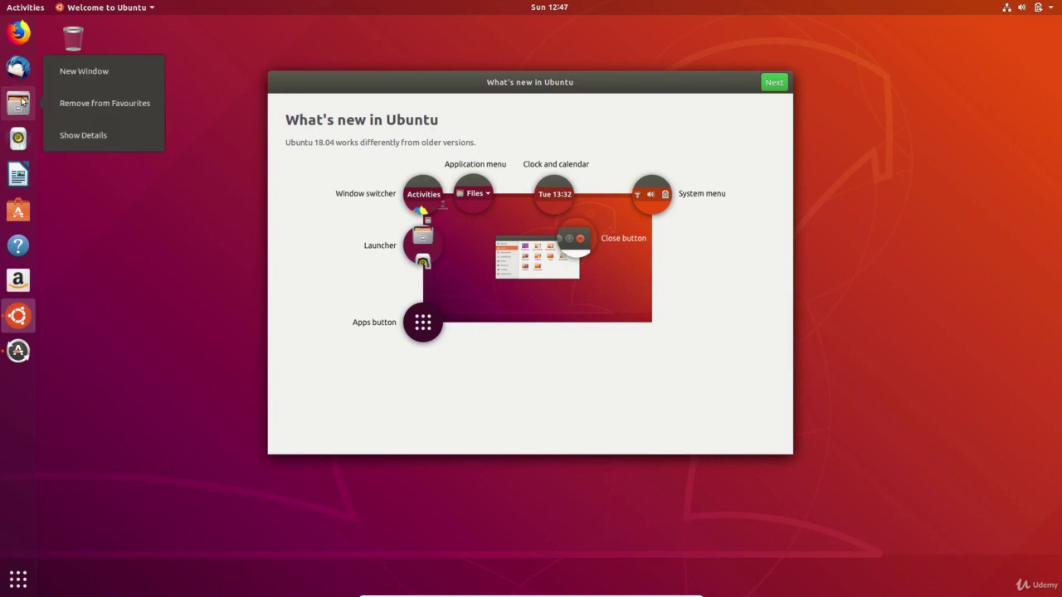
right_click(18, 176)
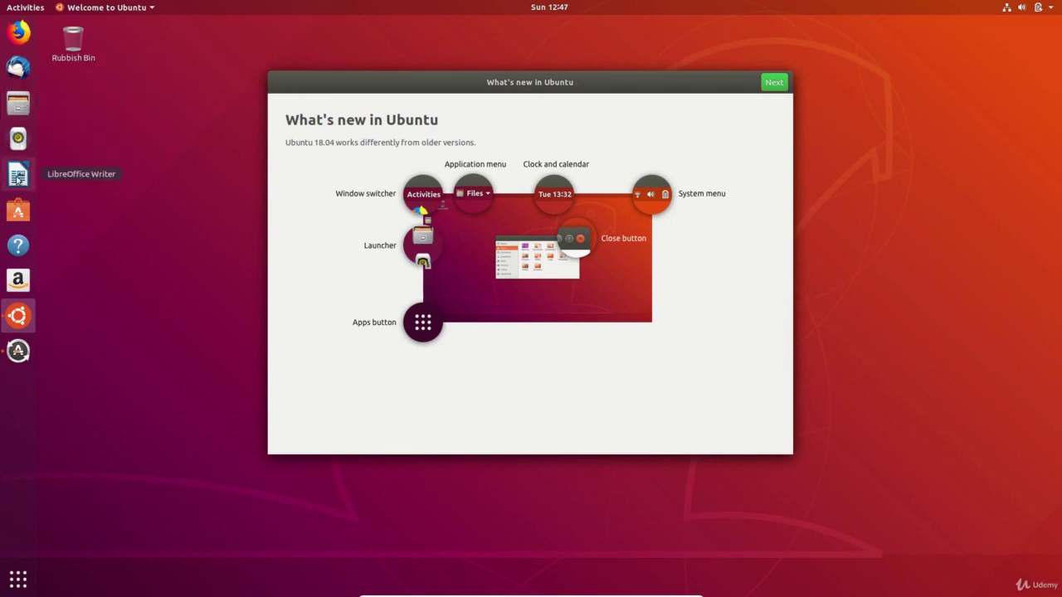
right_click(19, 176)
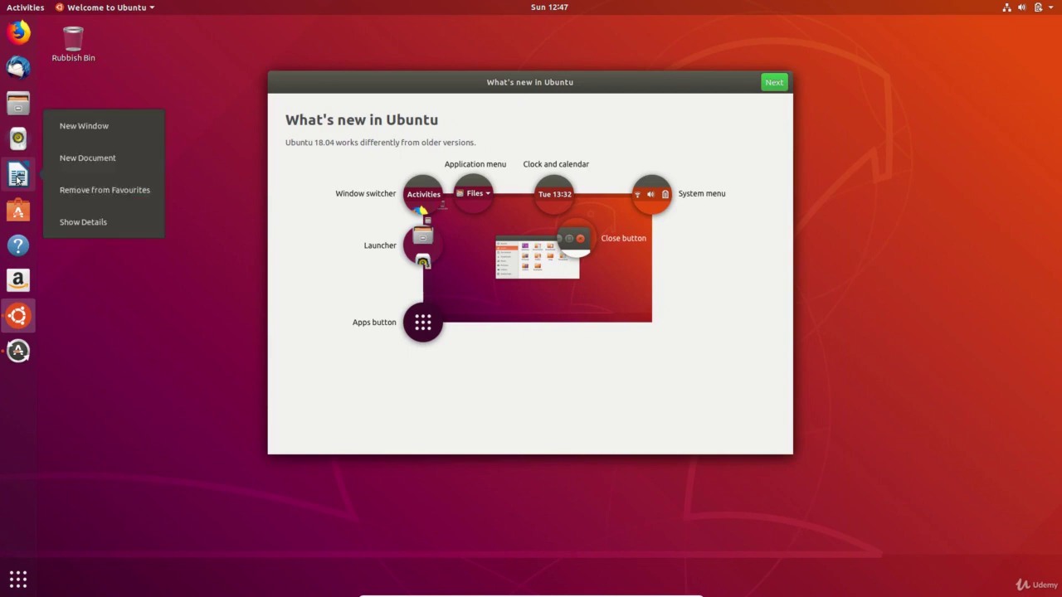
left_click(20, 214)
right_click(18, 66)
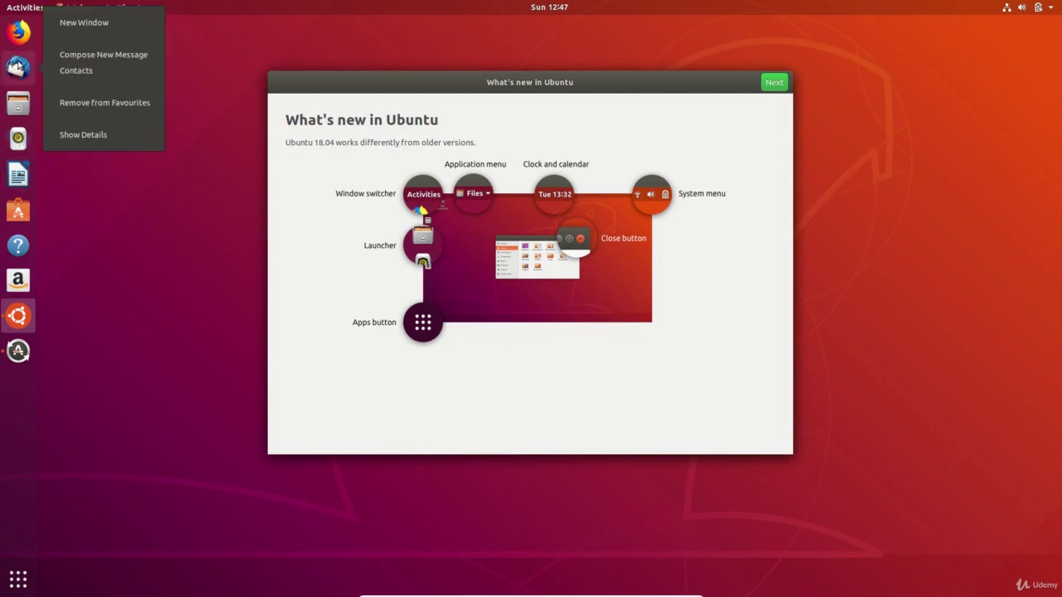
- Browse both pages of the application grid and toggle between the Frequent and All views
left_click(148, 330)
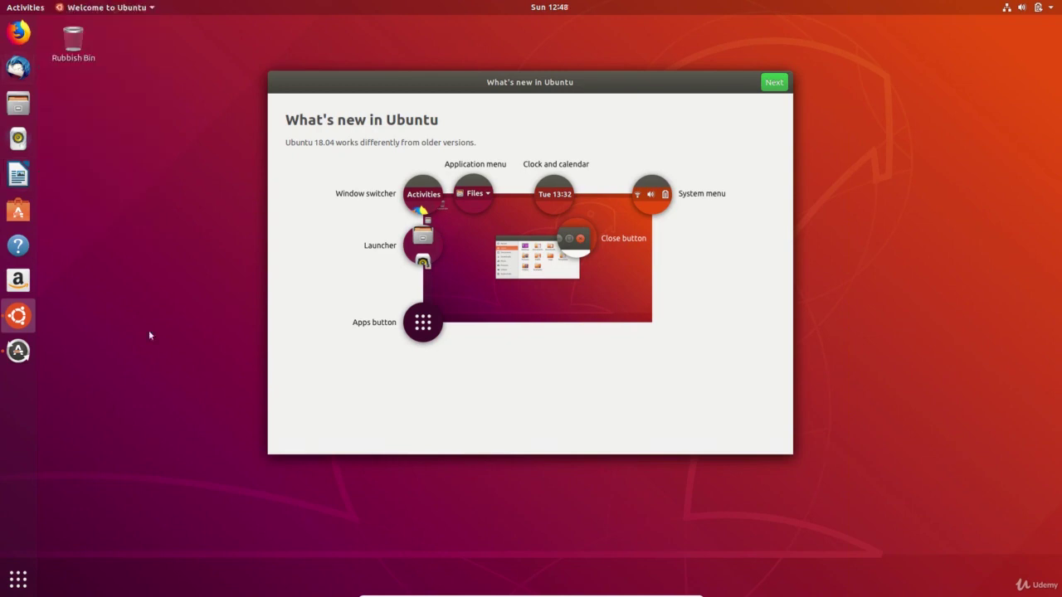
left_click(18, 581)
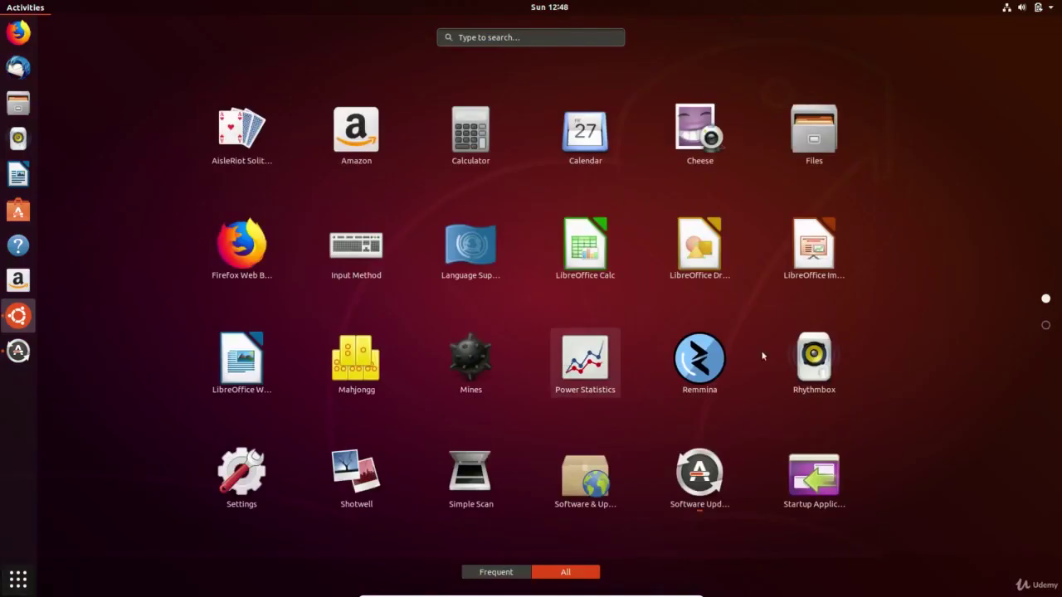
left_click(1045, 325)
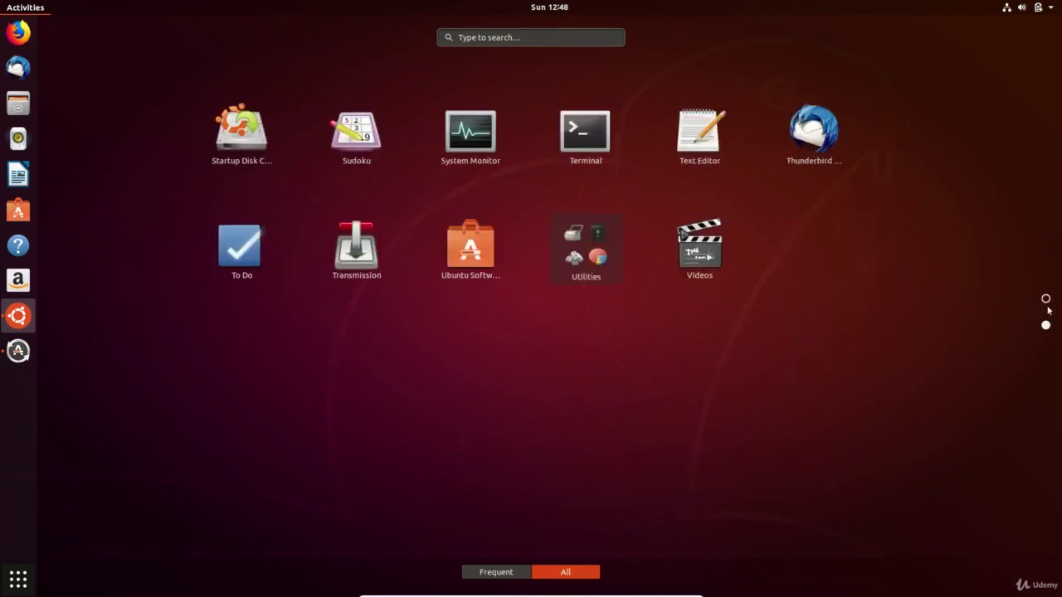
left_click(1045, 299)
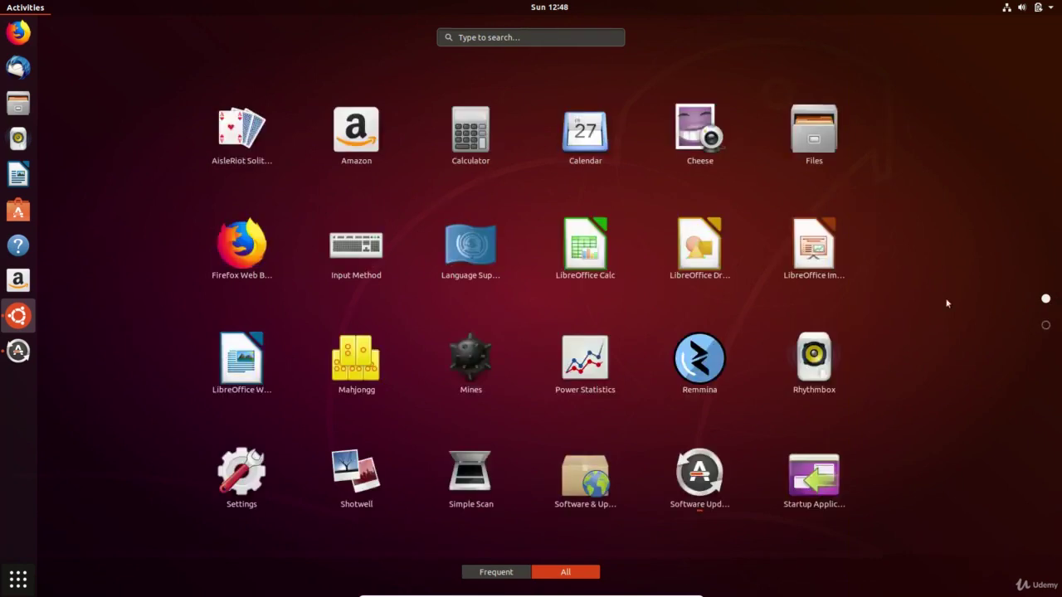
left_click(512, 573)
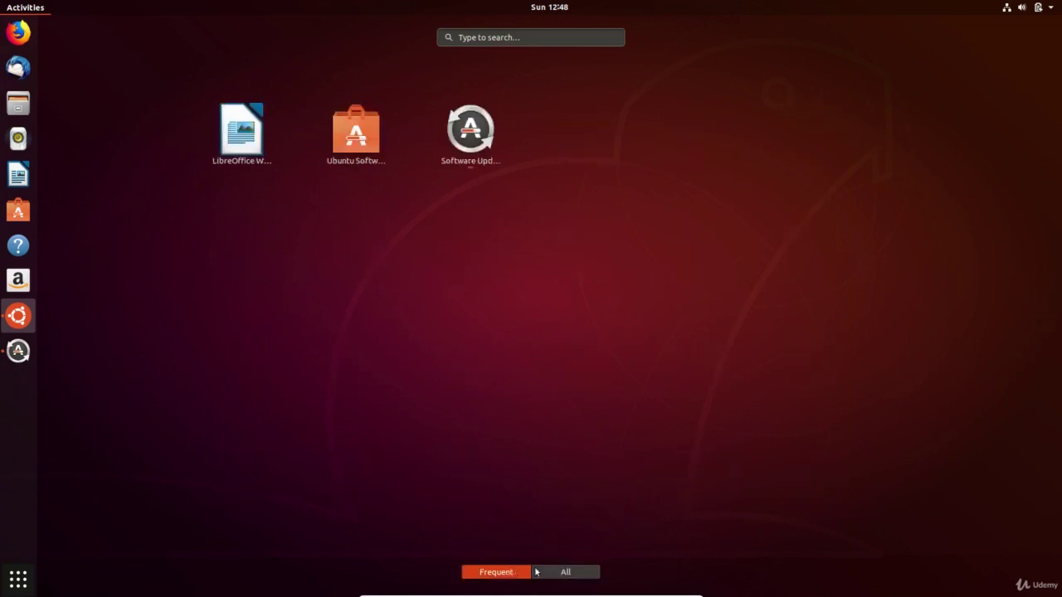
left_click(558, 574)
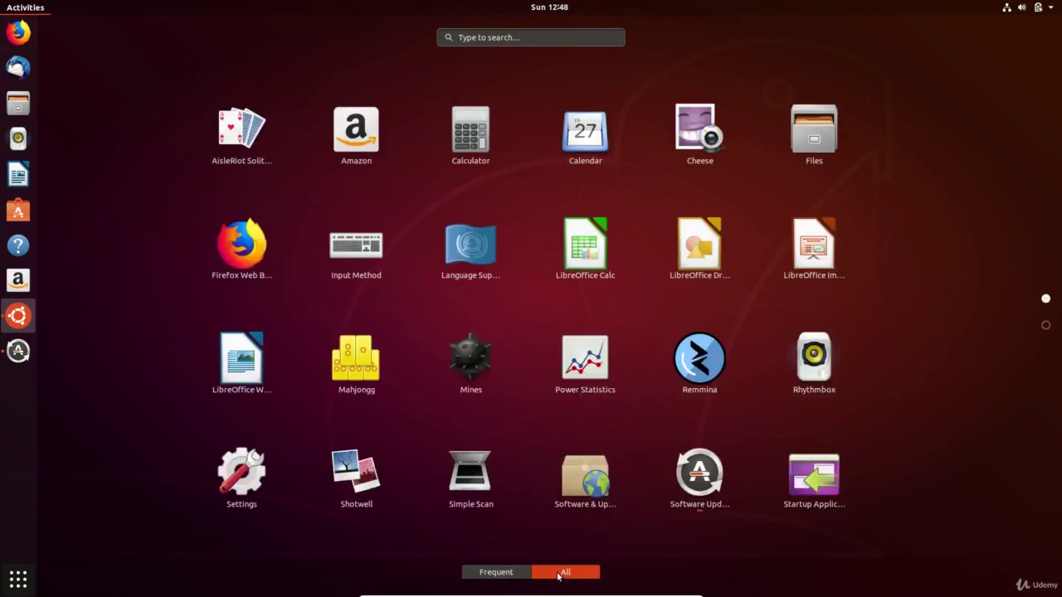
- Search the applications for 'todo', then replace the query with 'web'
left_click(571, 38)
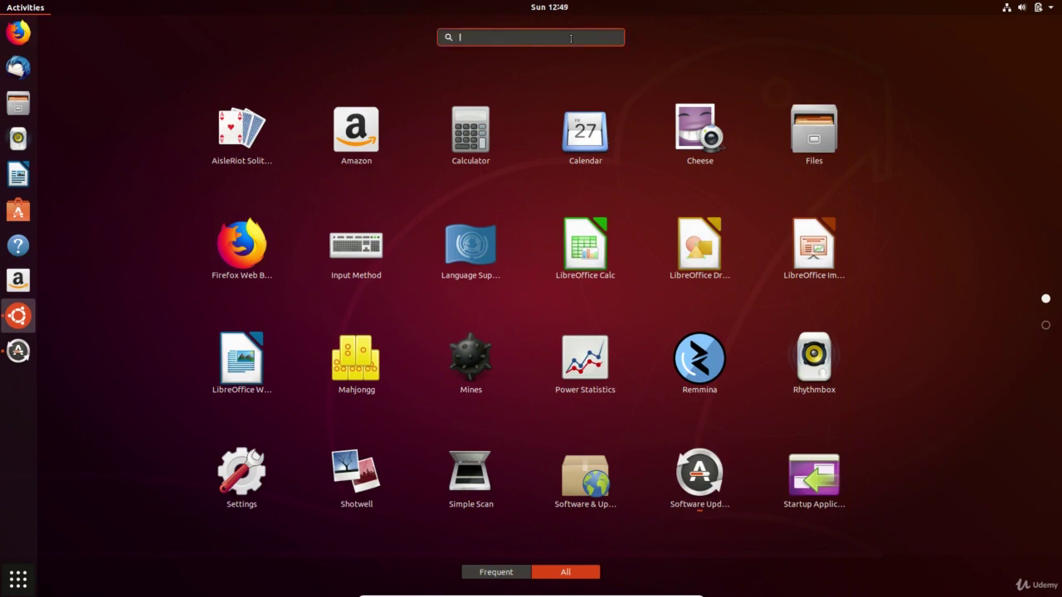
type("todo")
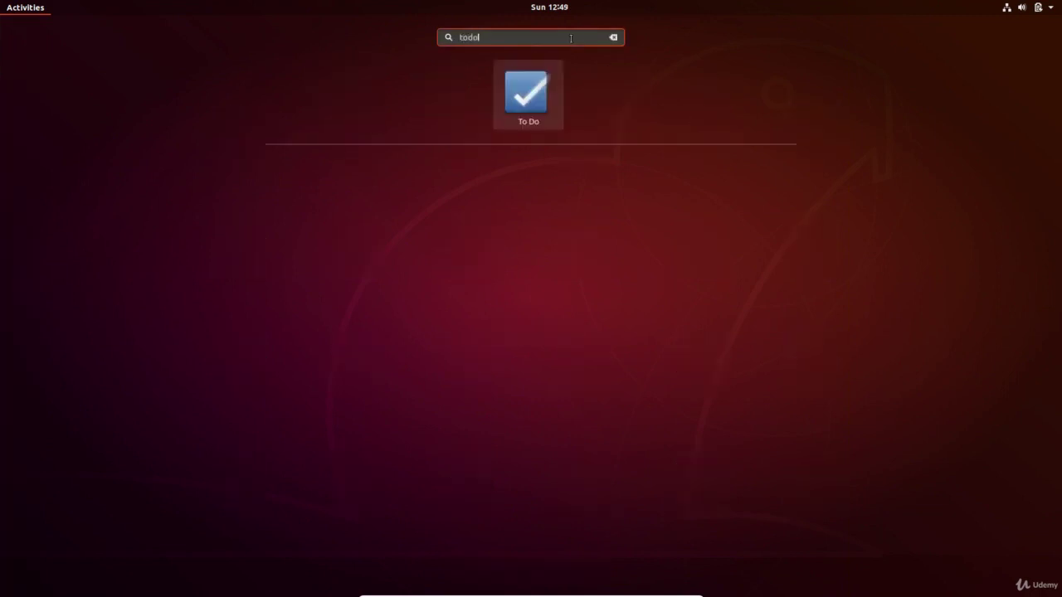
key("BackSpace")
key("BackSpace")
key("BackSpace")
key("BackSpace")
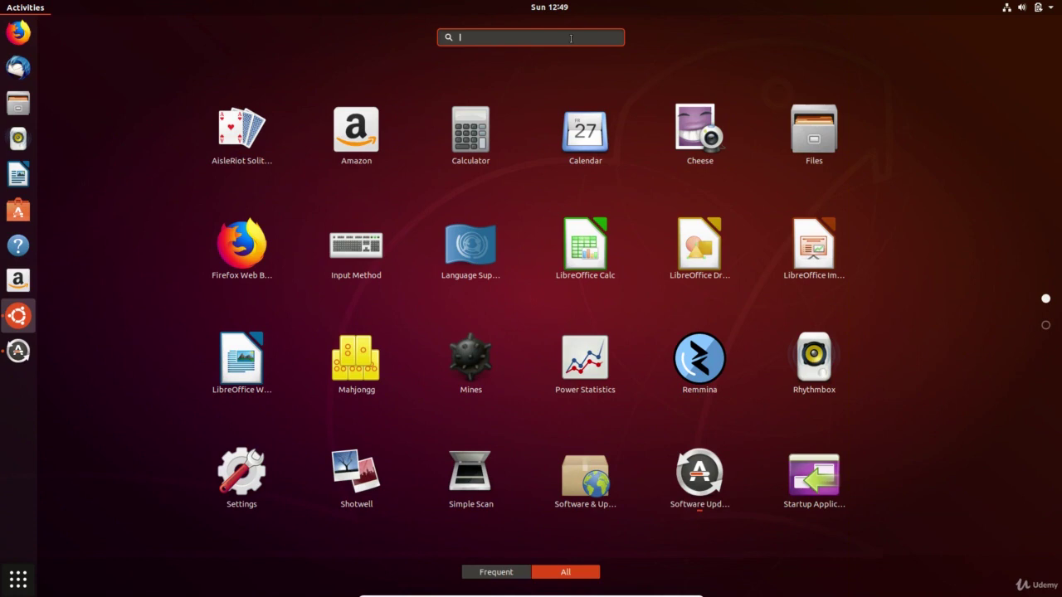
type("web")
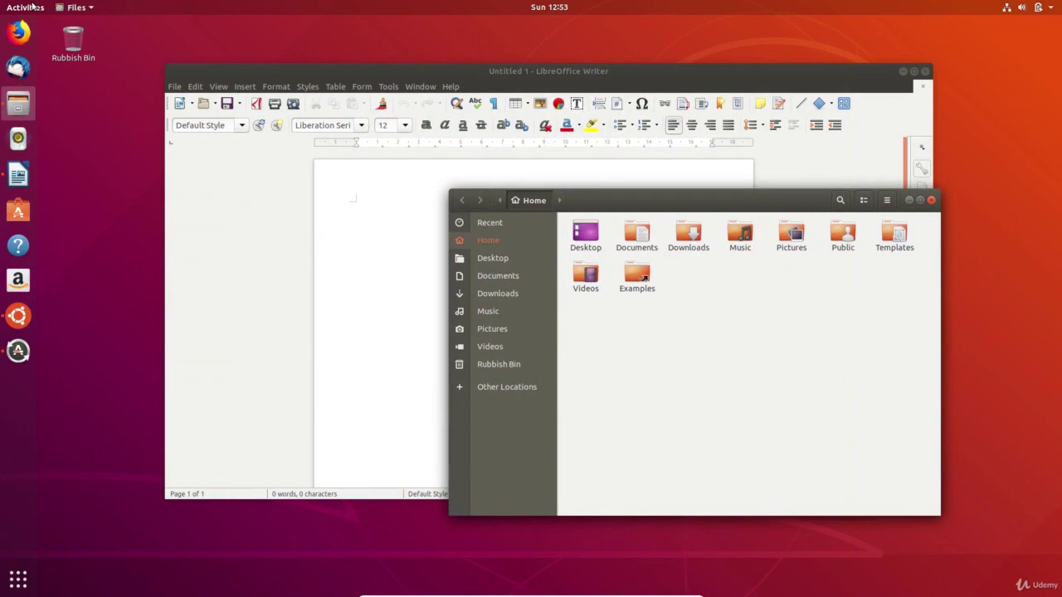
- Move the Writer and Files windows onto workspace 2 and switch to that workspace
left_click(26, 6)
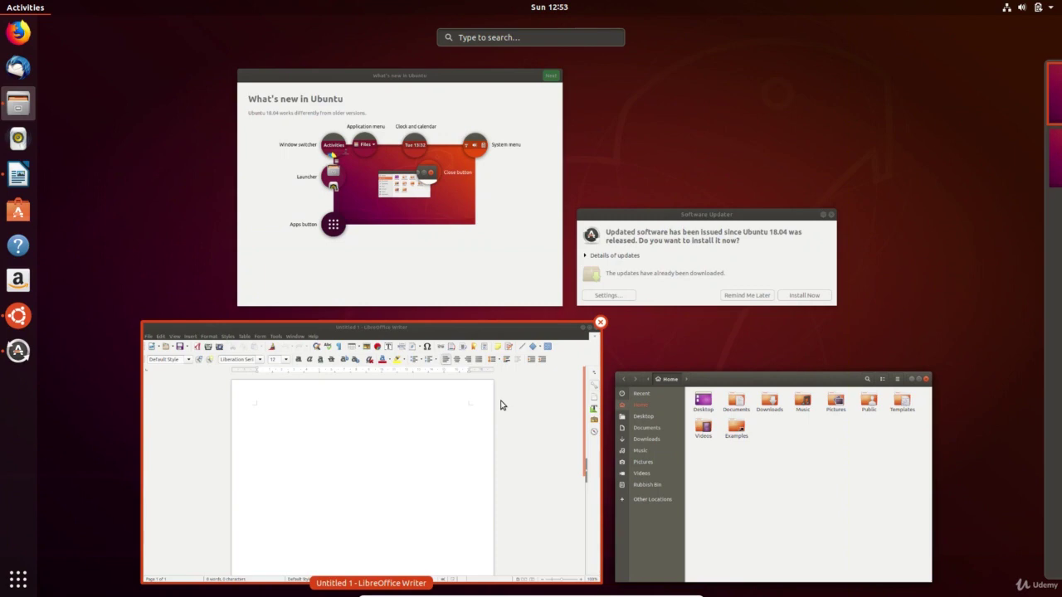
left_click_drag(501, 405, 1007, 158)
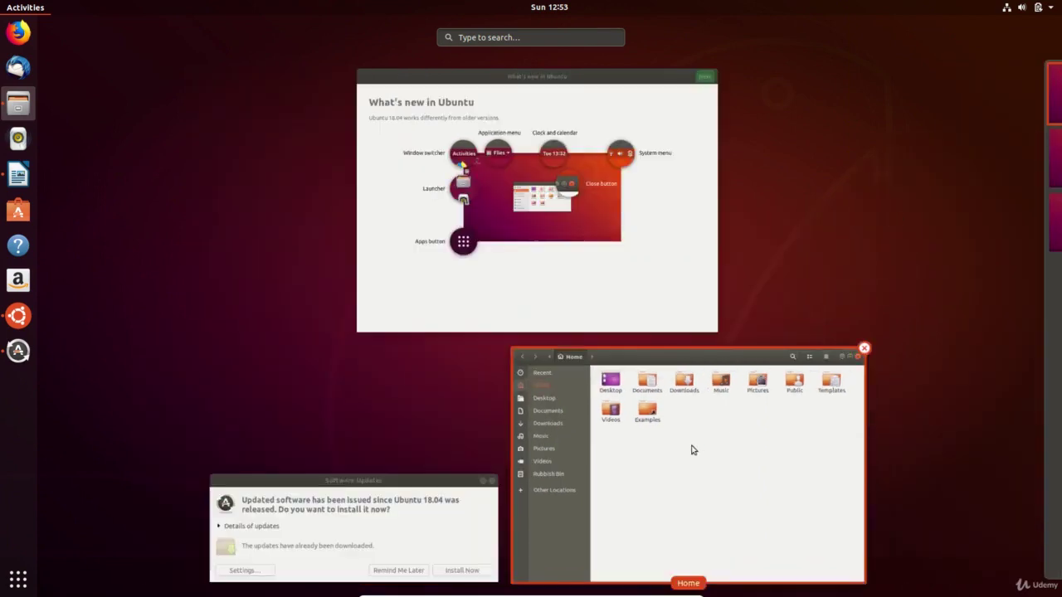
left_click_drag(693, 450, 994, 232)
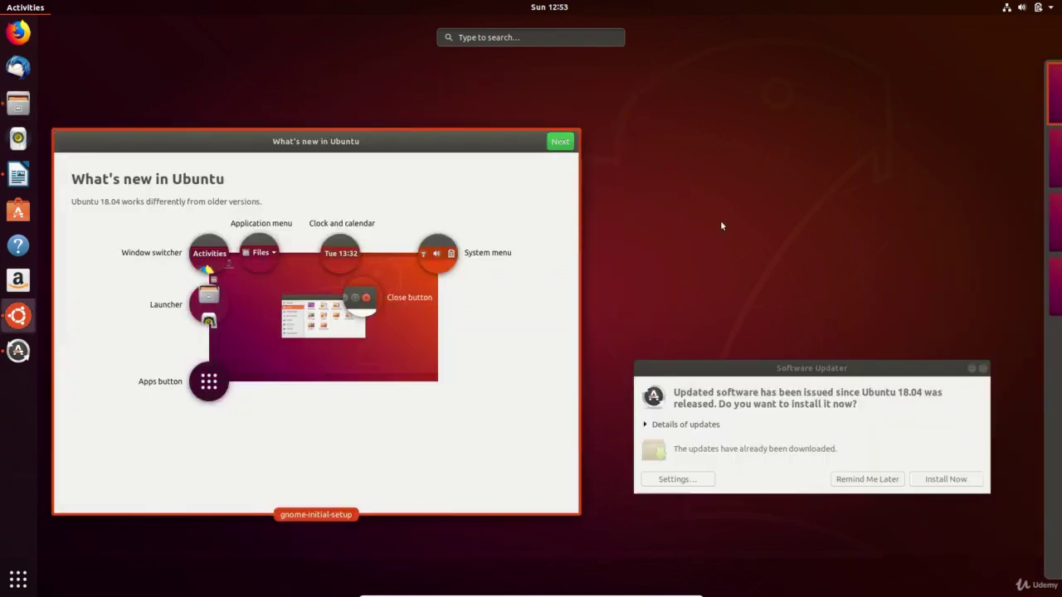
left_click(9, 12)
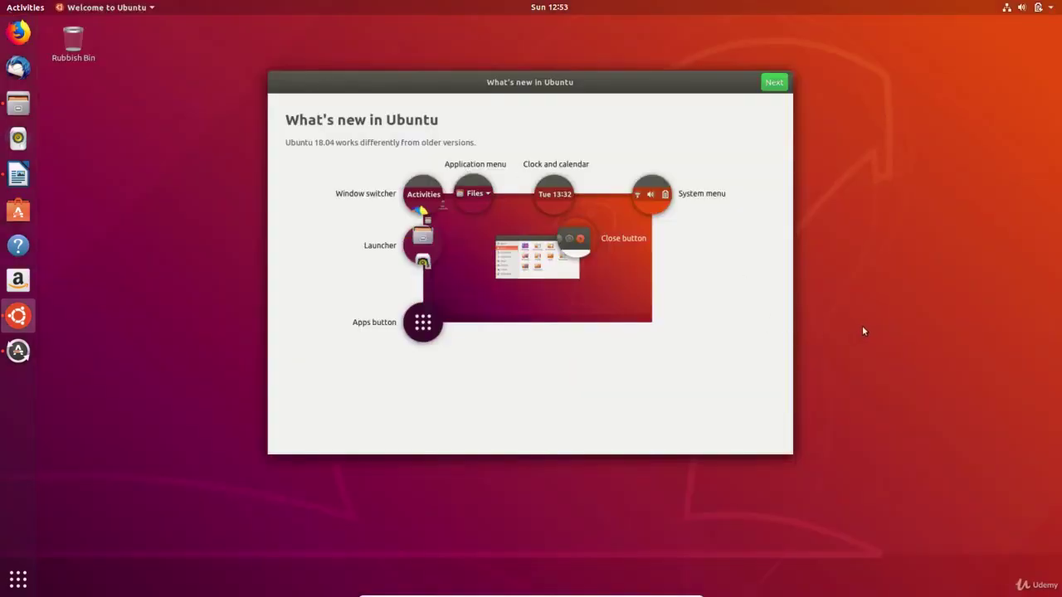
left_click(16, 6)
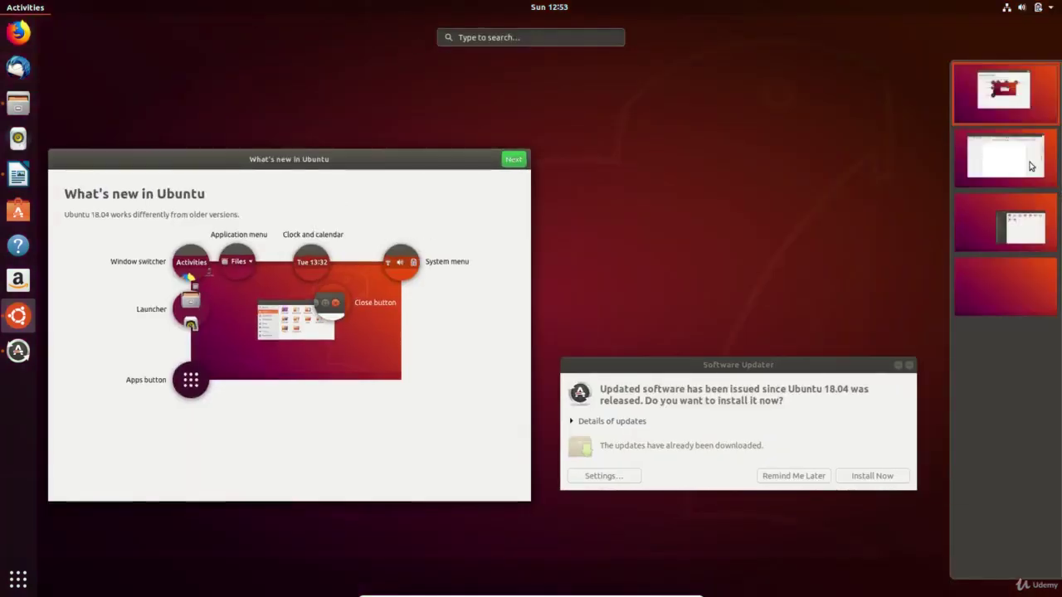
left_click(1031, 166)
left_click(938, 190)
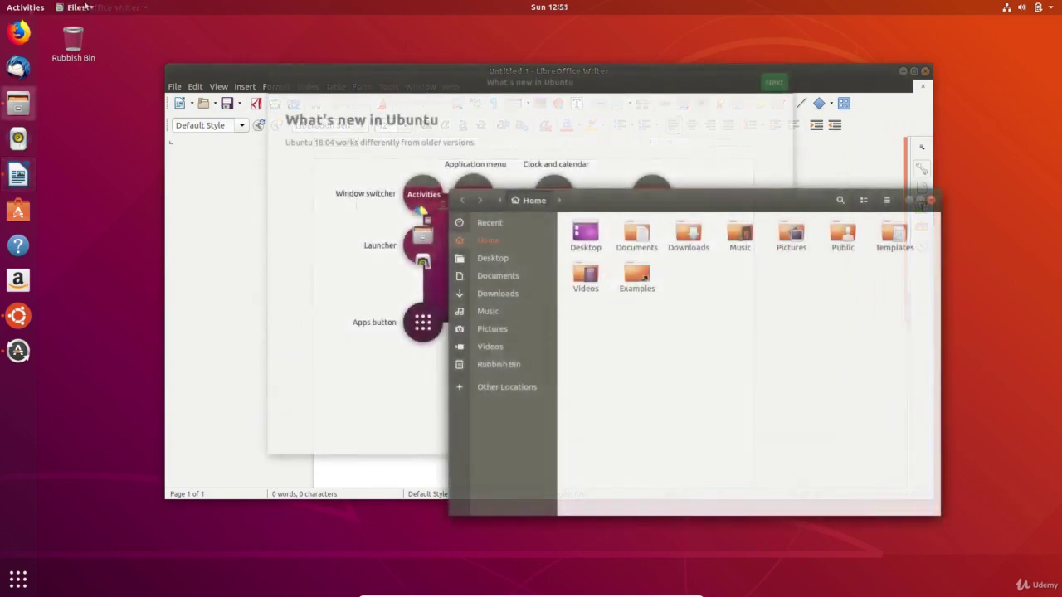
- Check the Files and welcome app menus, bringing the What's new in Ubuntu window forward
left_click(85, 7)
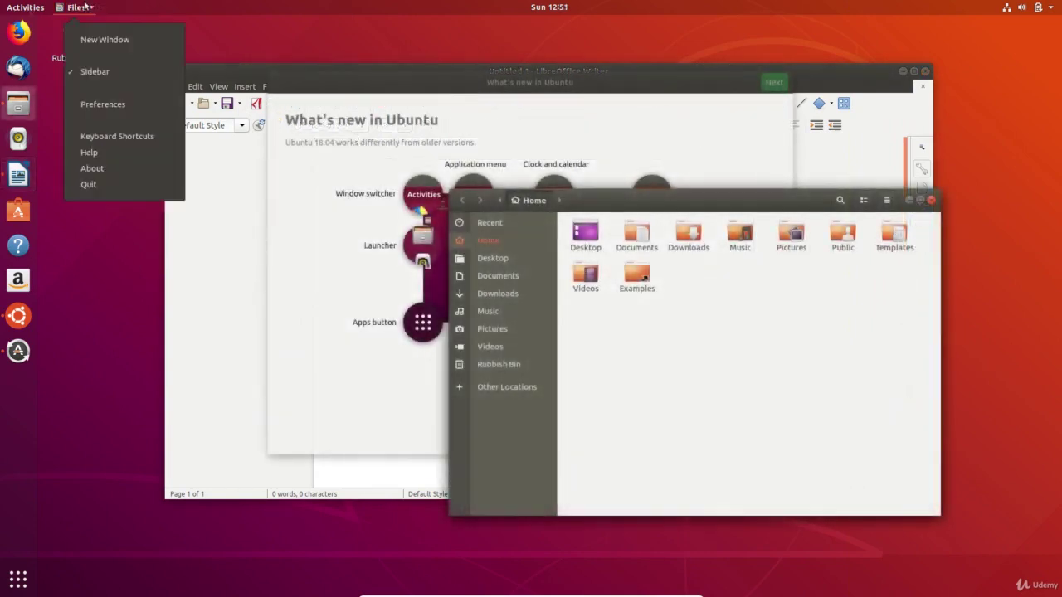
left_click(85, 6)
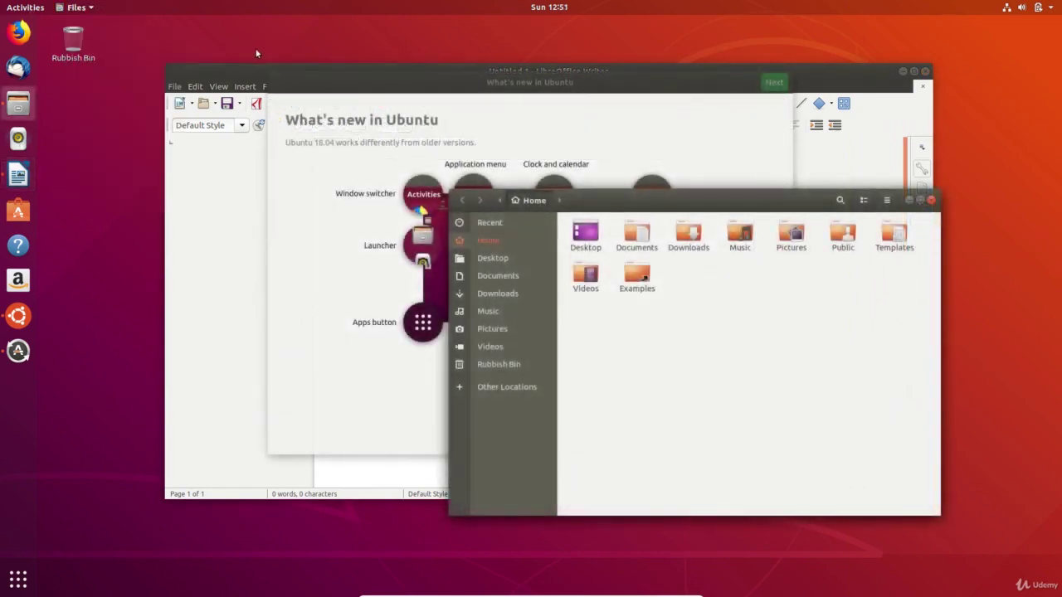
left_click(342, 83)
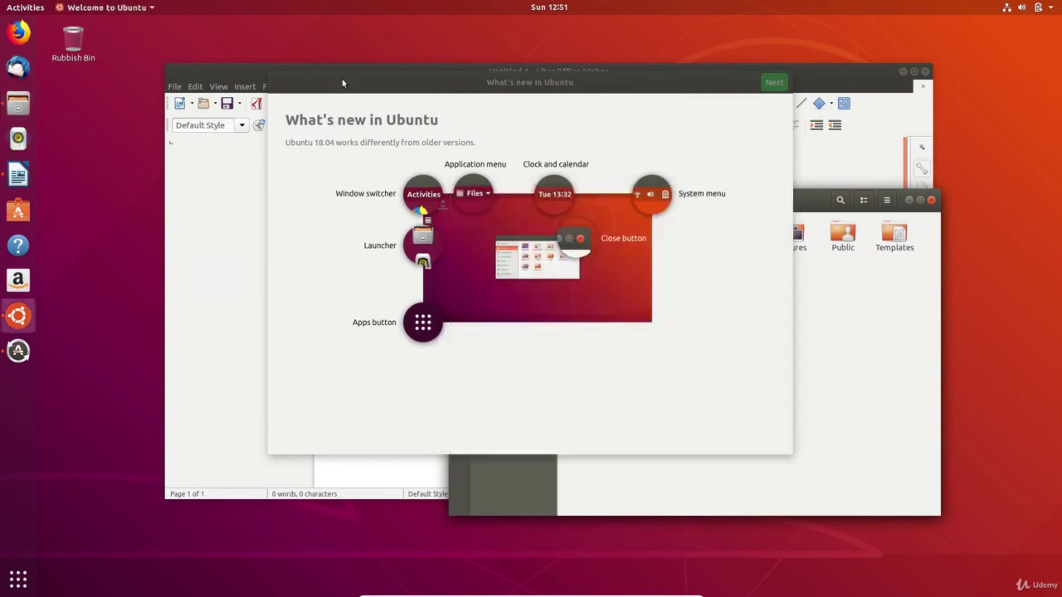
left_click(116, 6)
left_click(163, 39)
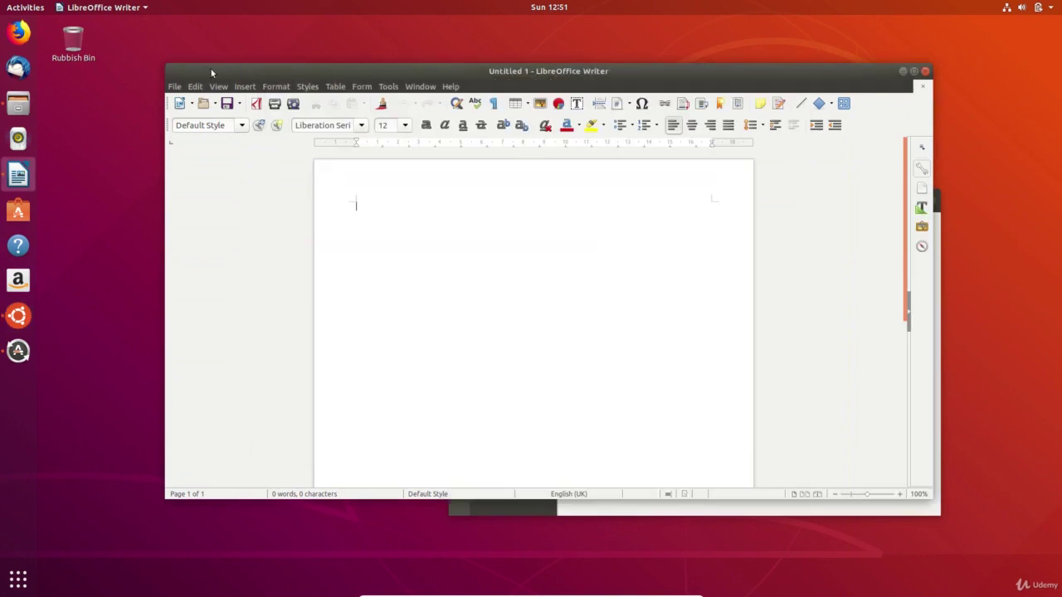
- Open Files Preferences and view its Behaviour and List Columns pages
left_click(92, 7)
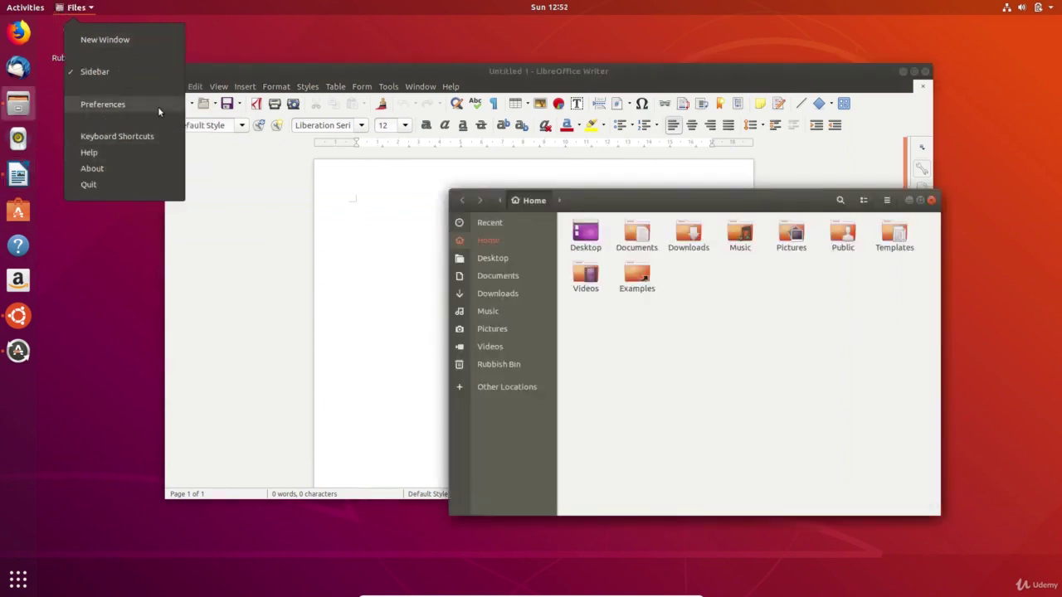
left_click(158, 106)
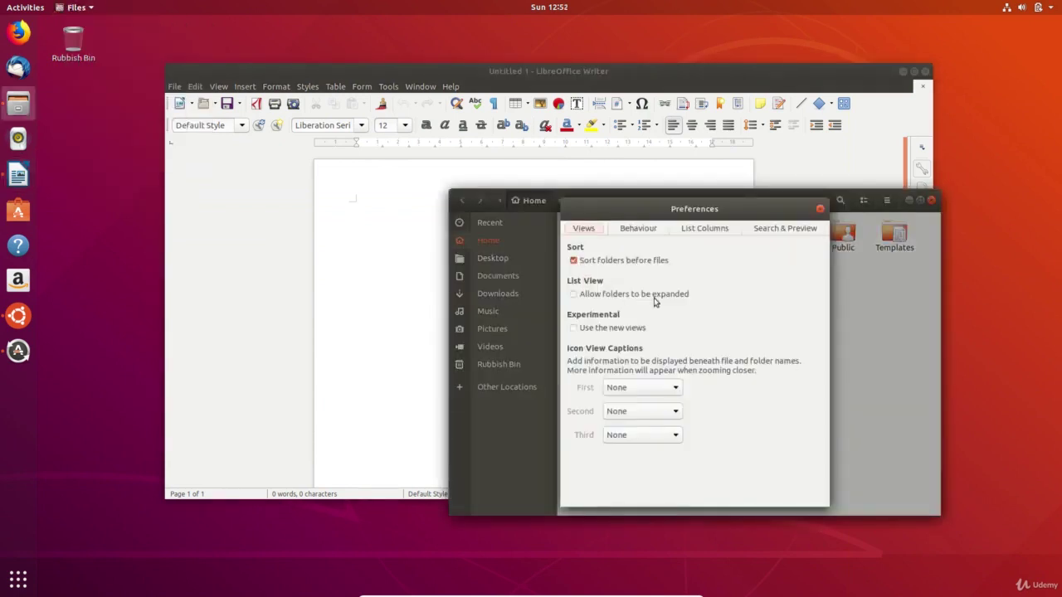
left_click(628, 237)
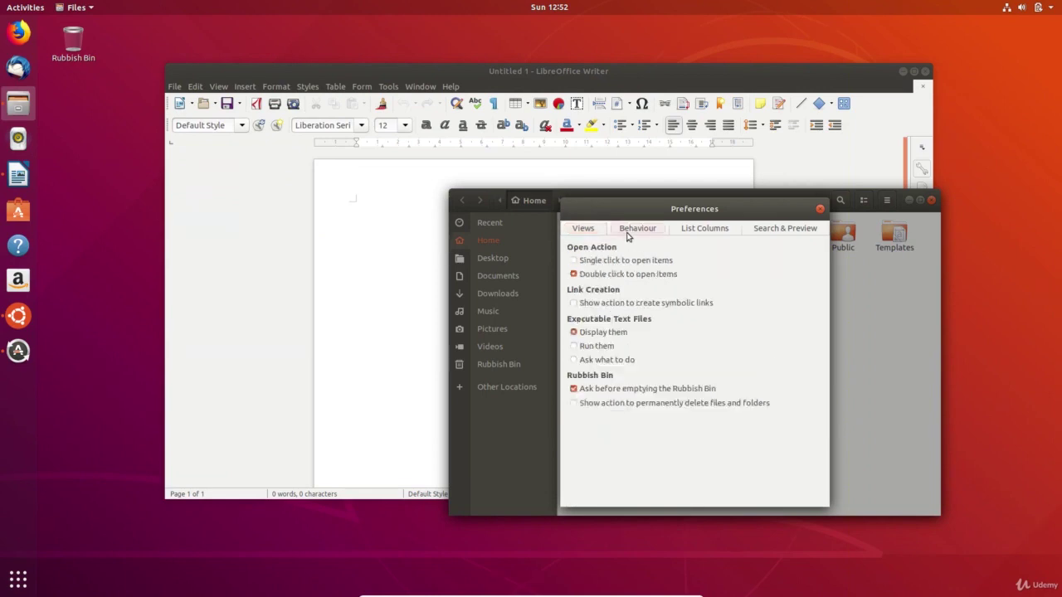
left_click(696, 231)
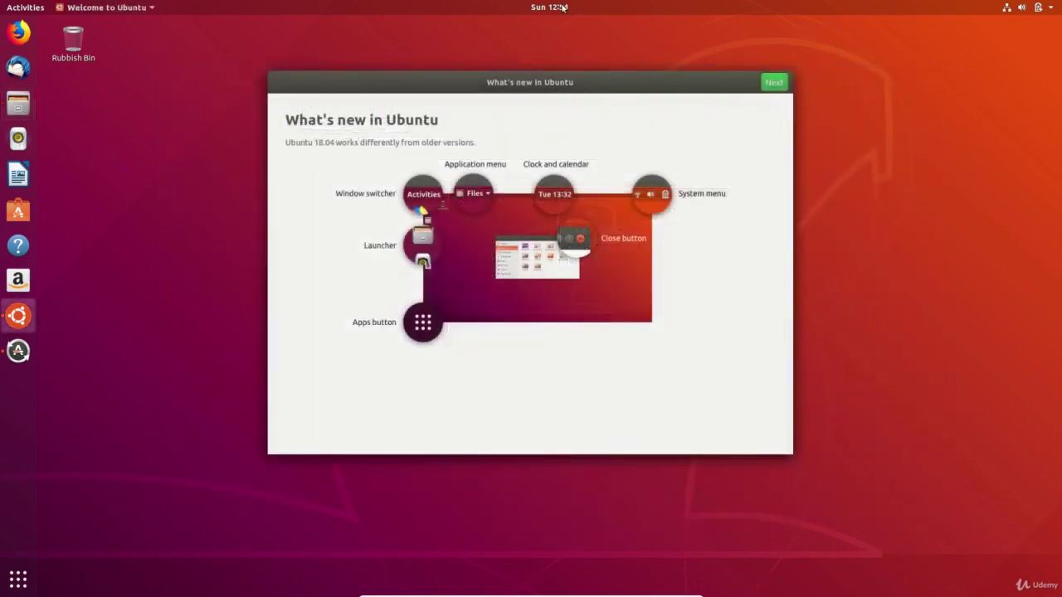
left_click(563, 7)
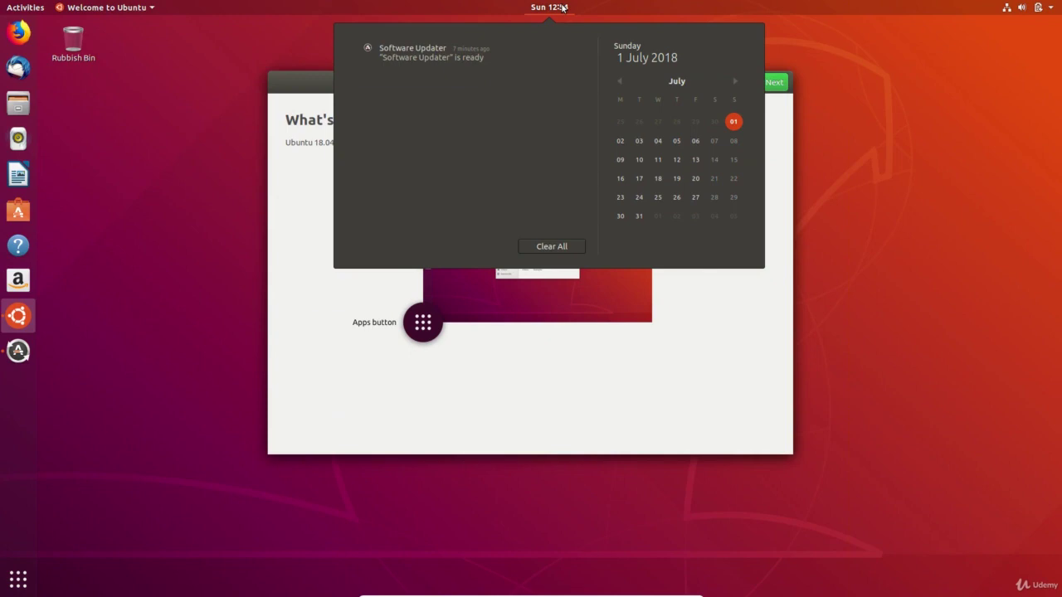
left_click(1037, 7)
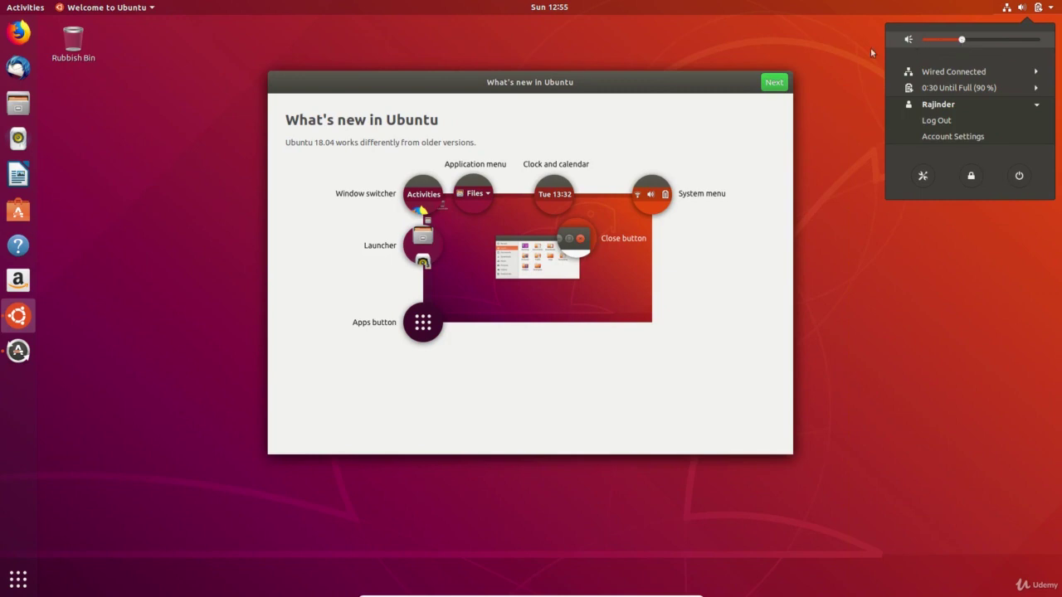
left_click(836, 62)
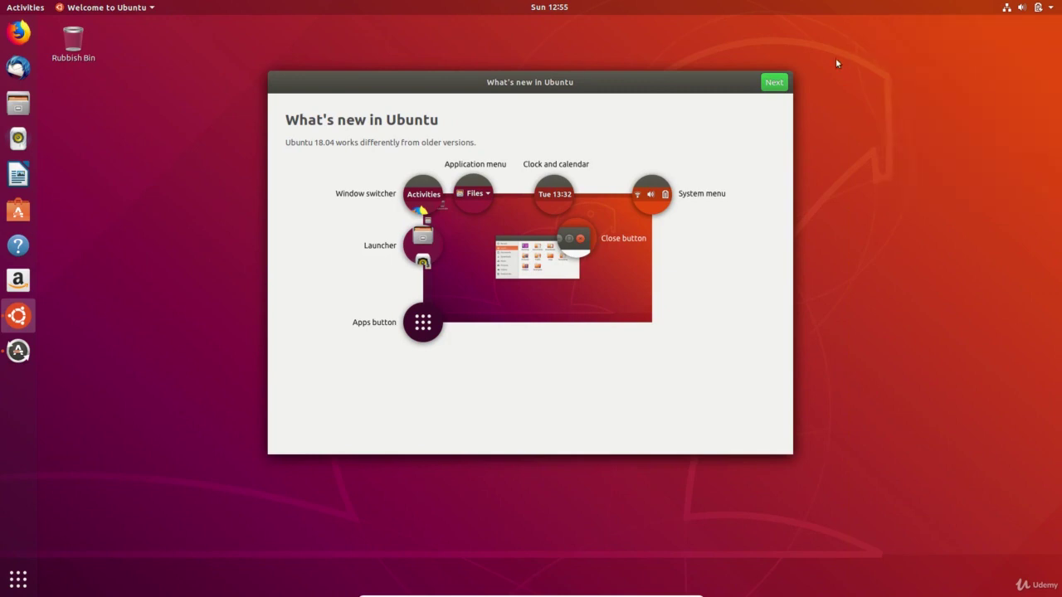
left_click(1029, 6)
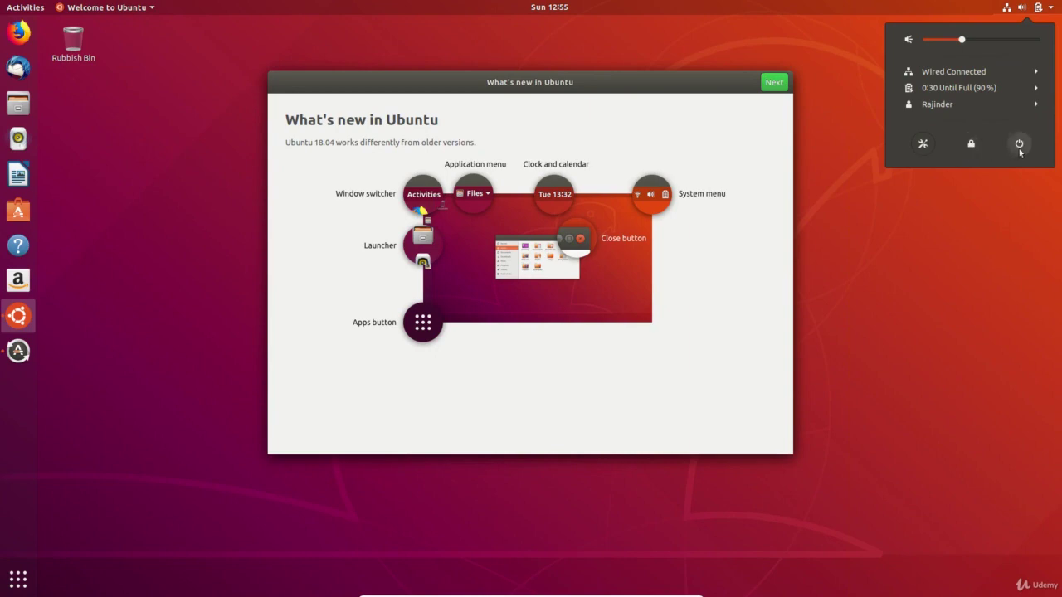
left_click(884, 248)
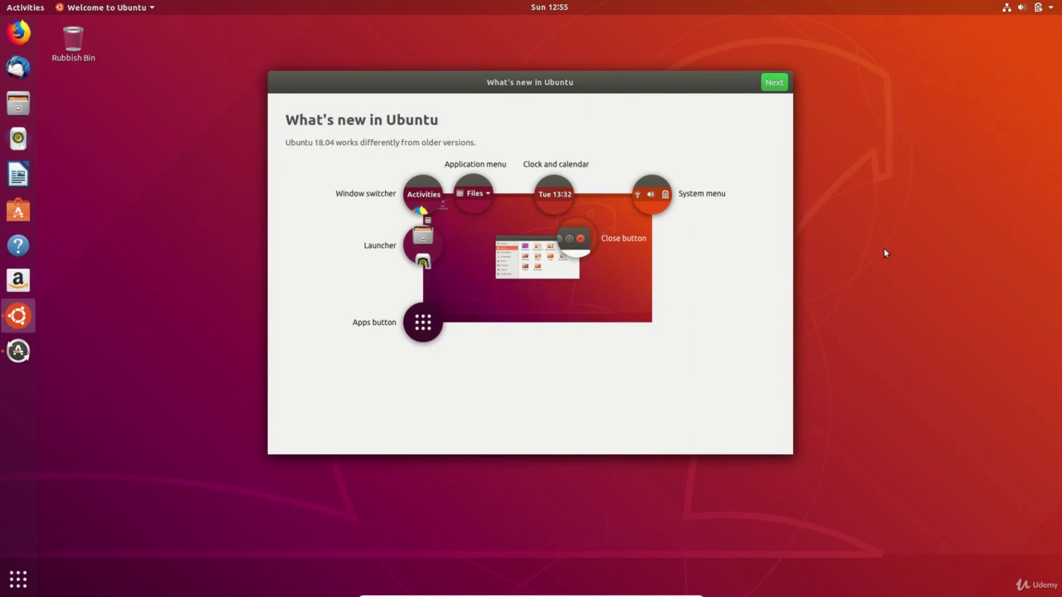
- Step the welcome tour through Livepatch, Help improve Ubuntu and Ready to go, then finish with Done
left_click(773, 82)
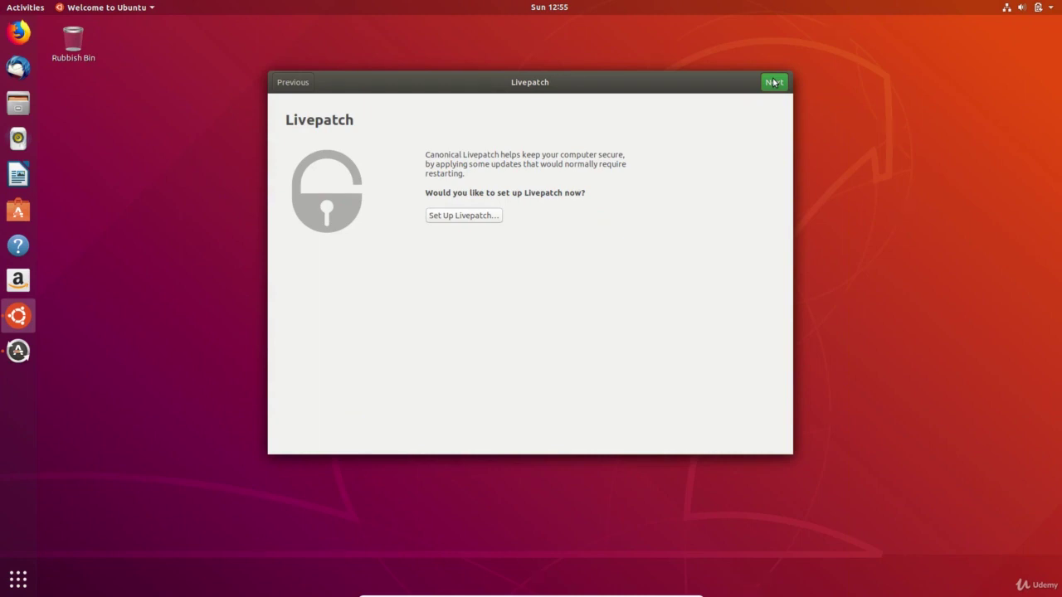
left_click(773, 82)
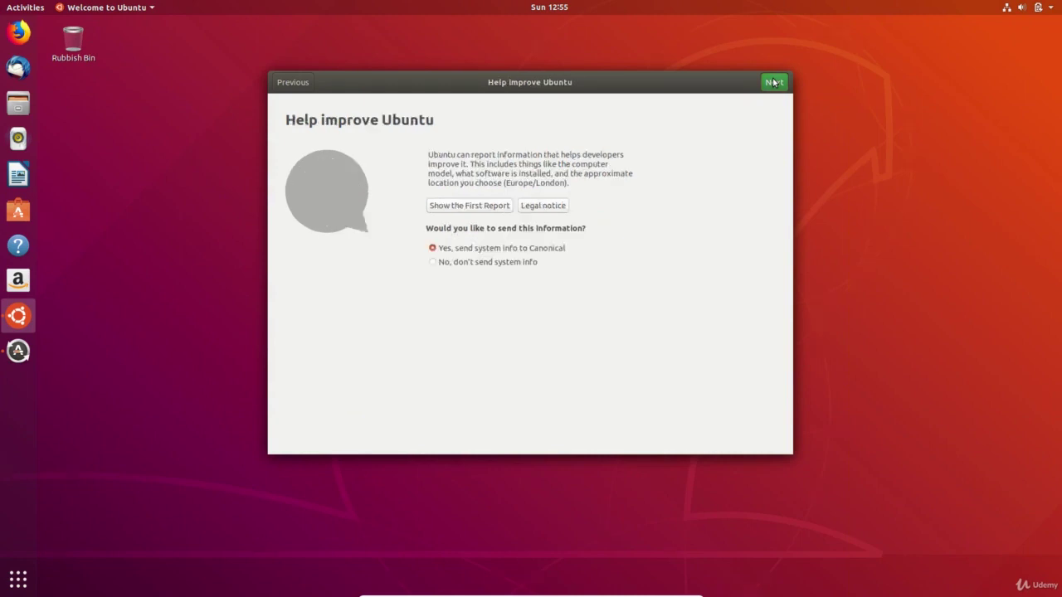
left_click(773, 83)
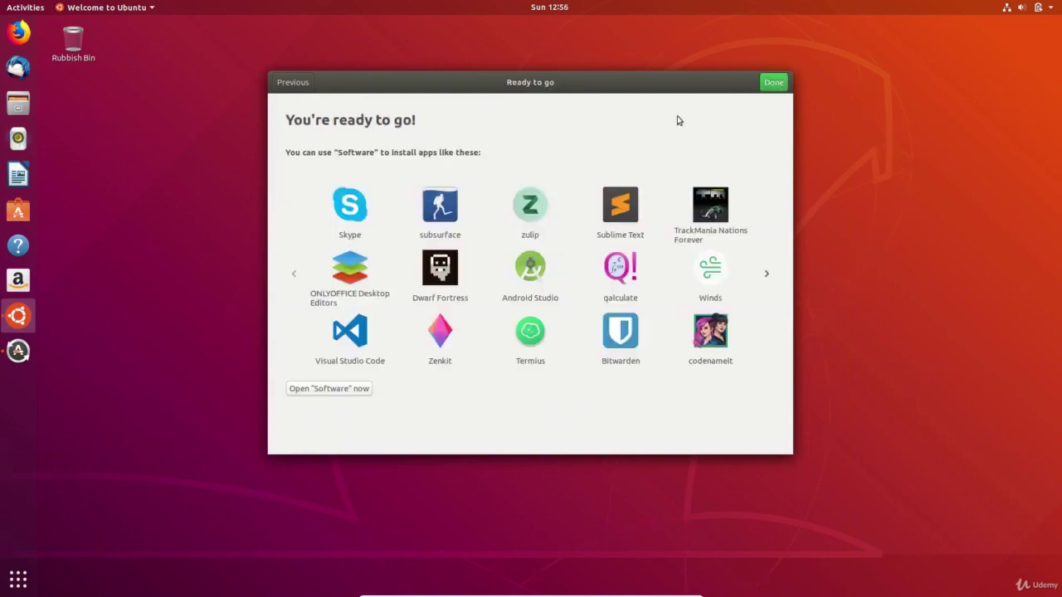
left_click(770, 85)
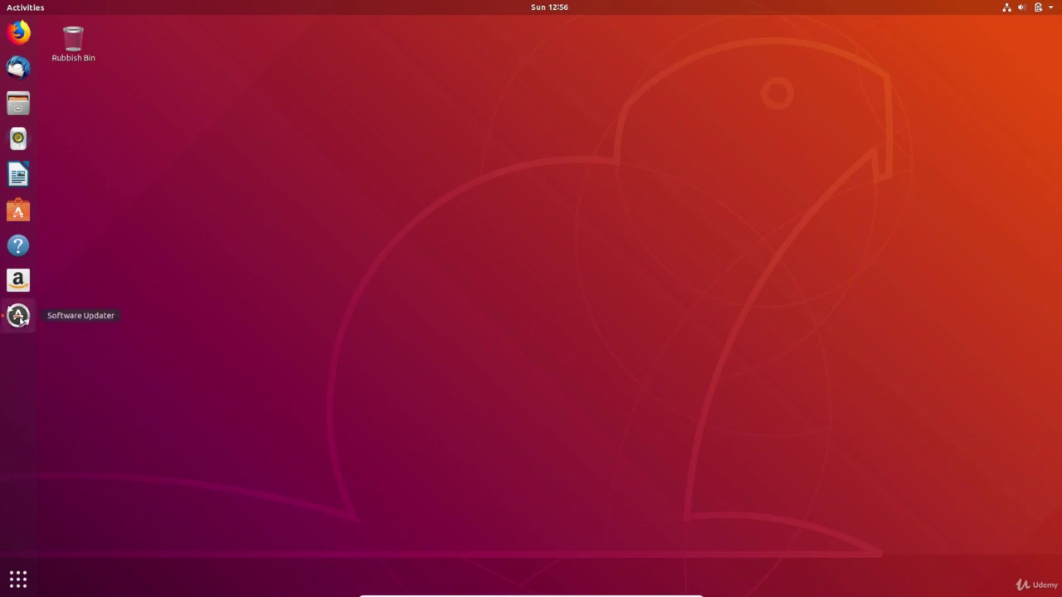
- Launch Software Updater, dismiss it, relaunch it via an 'updates' search, and move its prompt higher
left_click(19, 317)
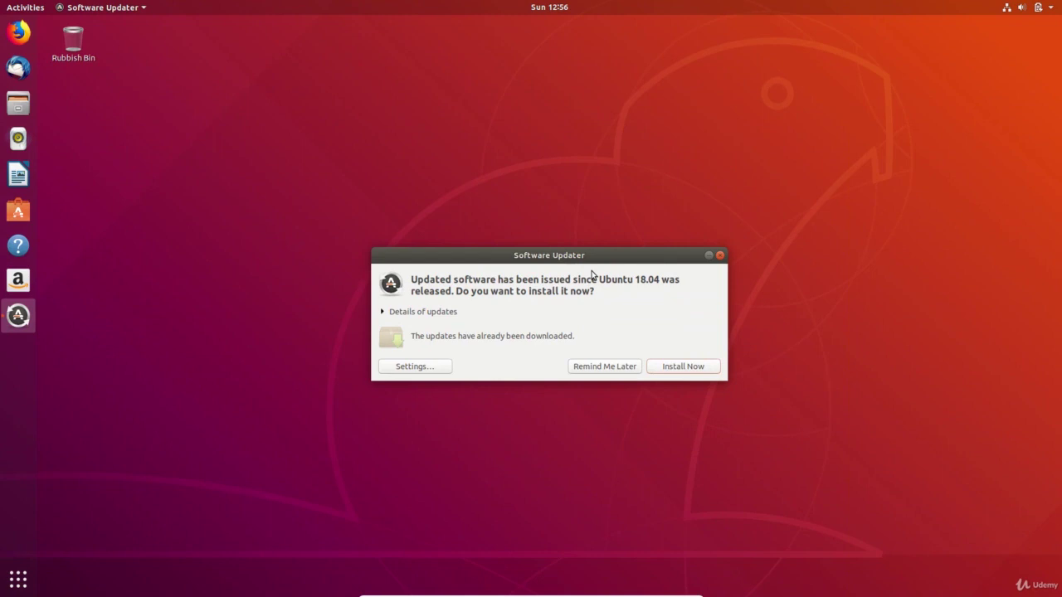
left_click(720, 254)
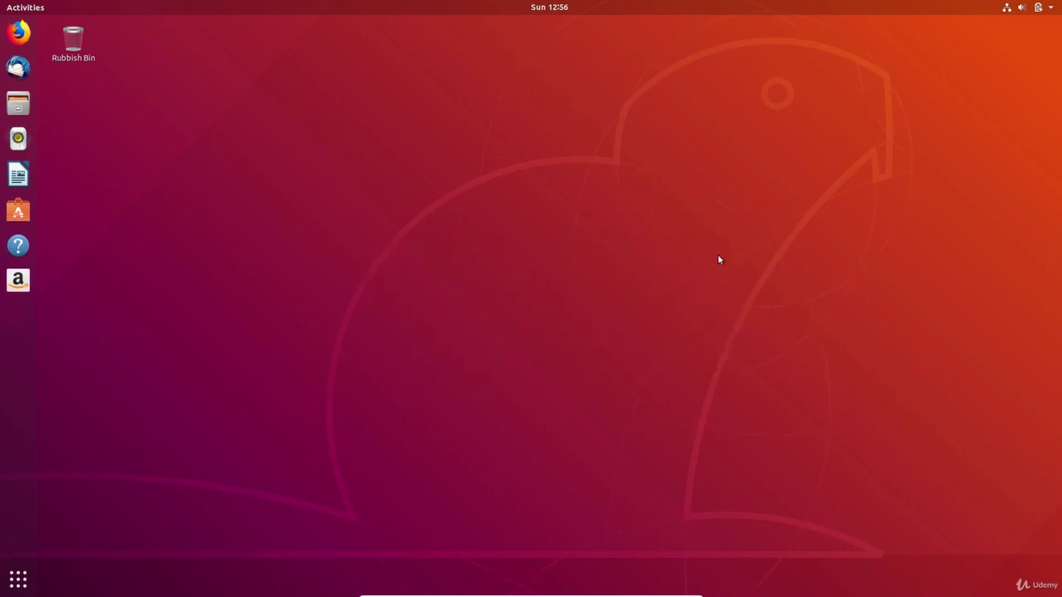
key("super")
type("u")
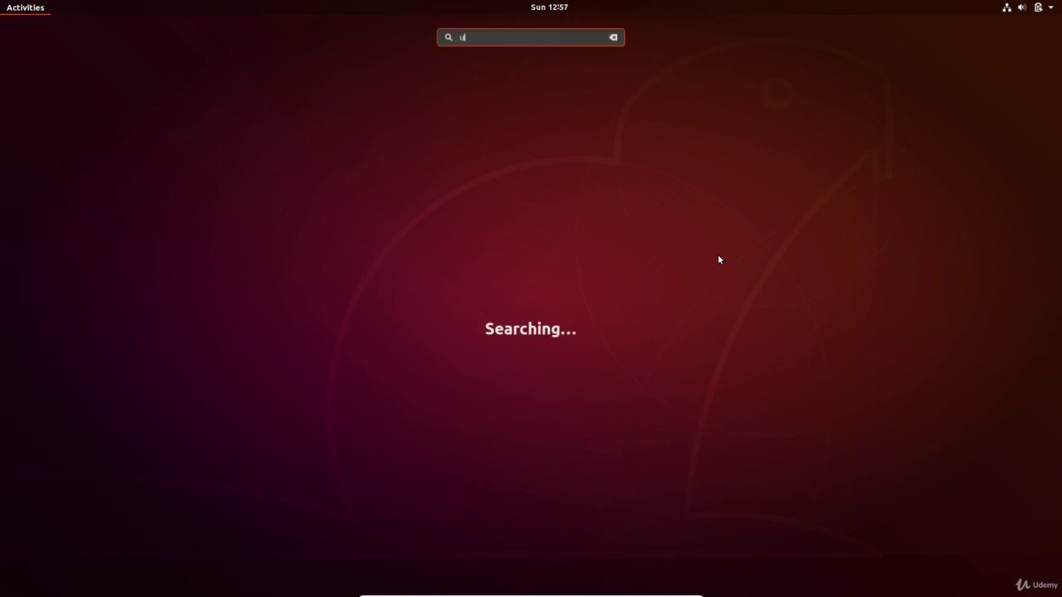
type("pdates")
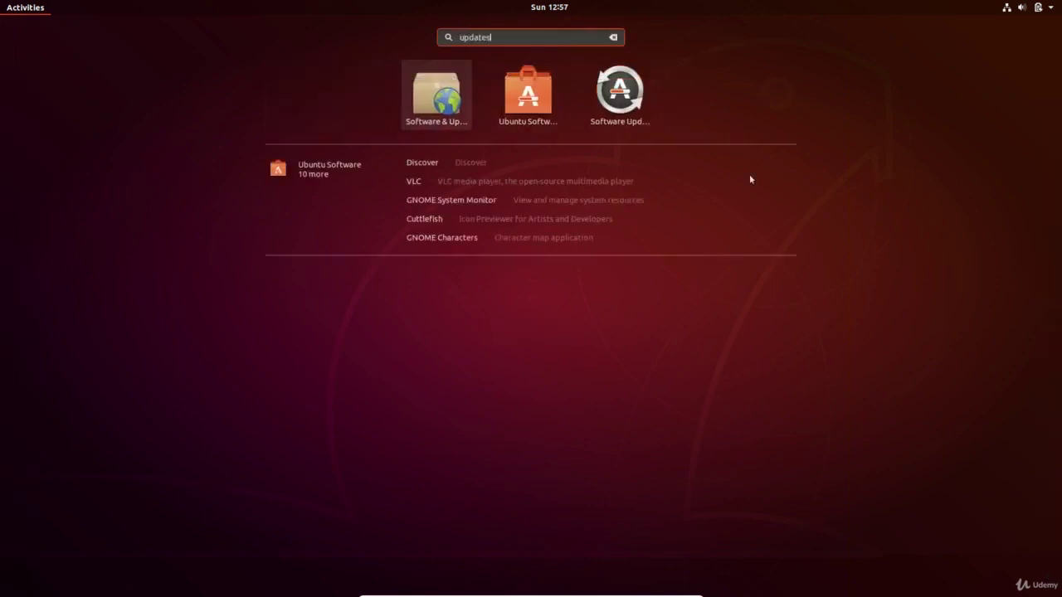
left_click(632, 98)
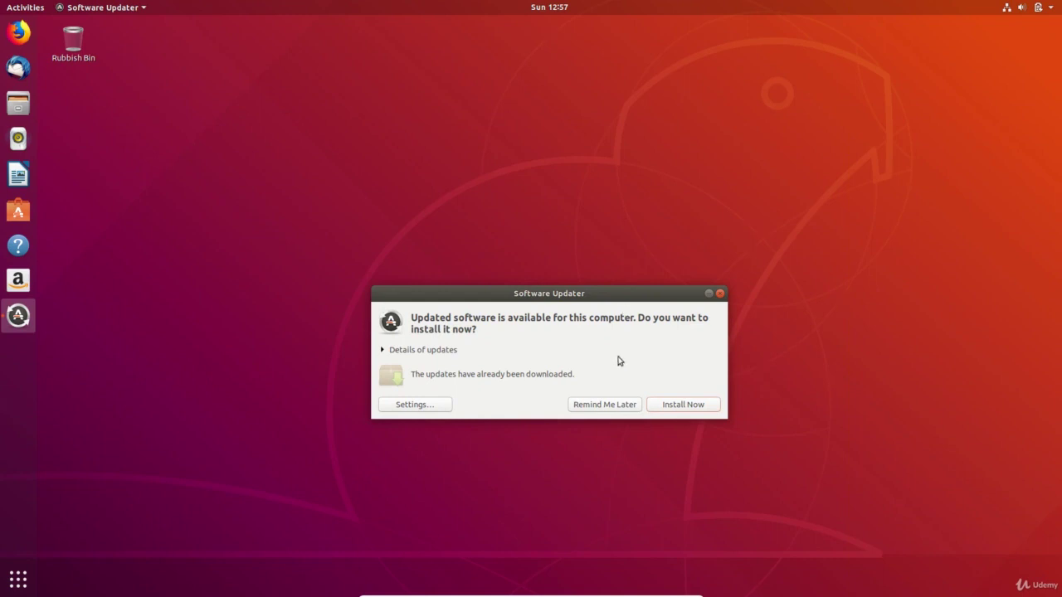
left_click_drag(586, 294, 596, 238)
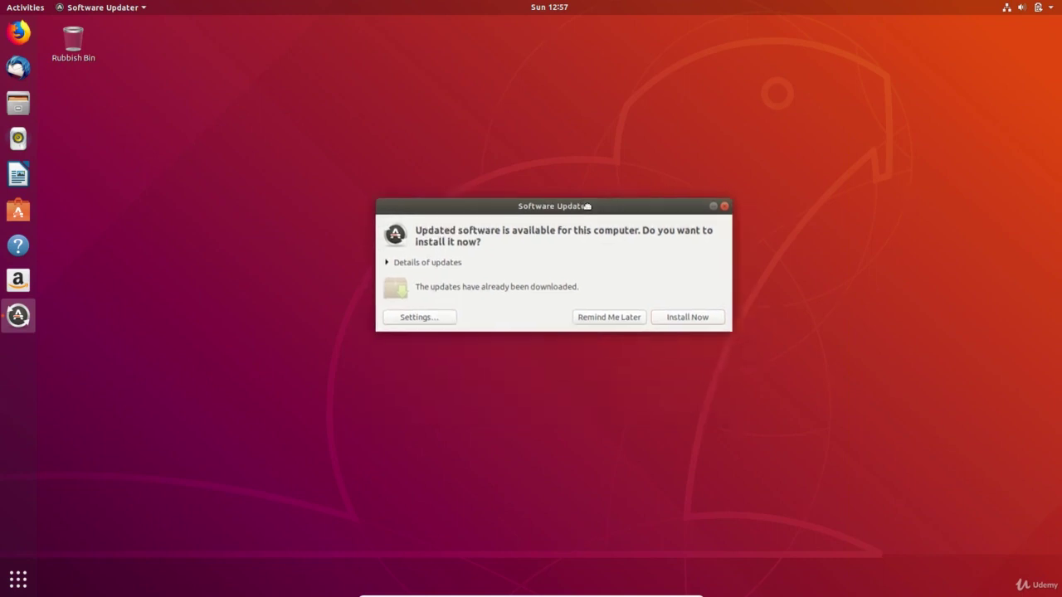
left_click_drag(586, 206, 572, 197)
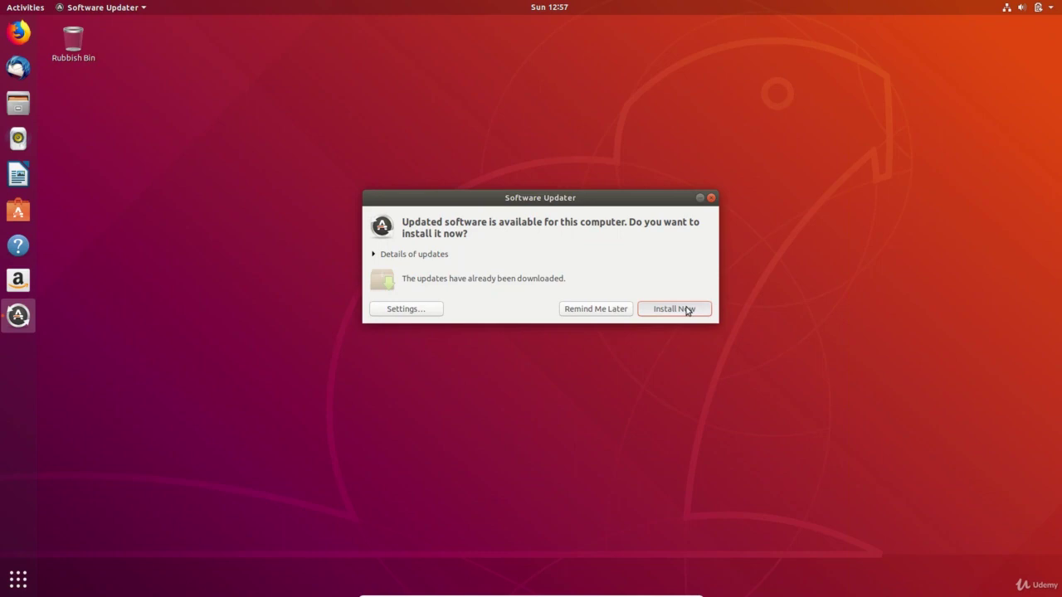
- Install the downloaded updates, authenticating with the account password, and expand the installation details log
left_click(686, 310)
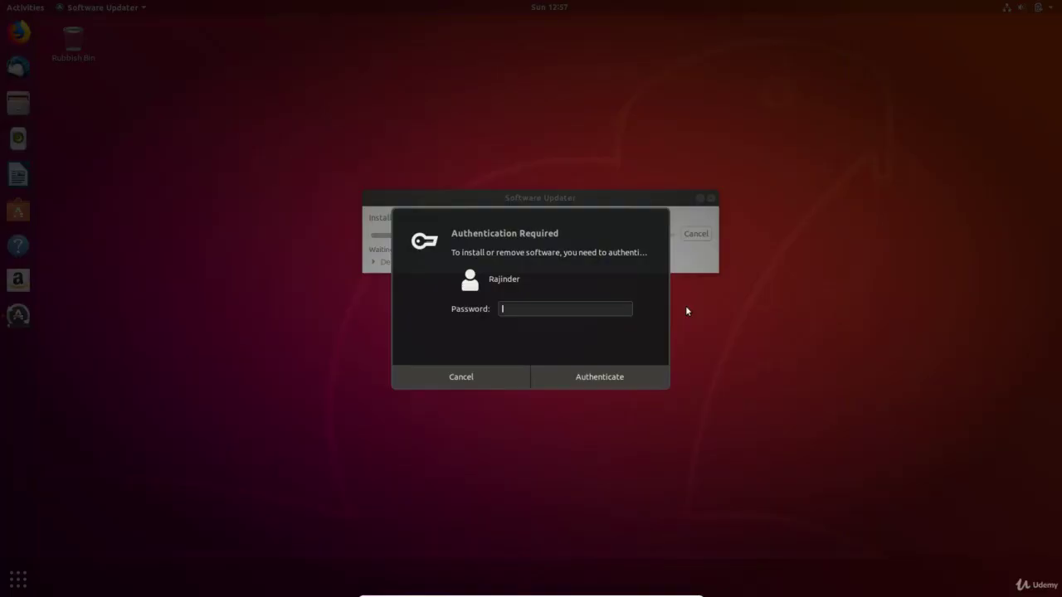
type("*****")
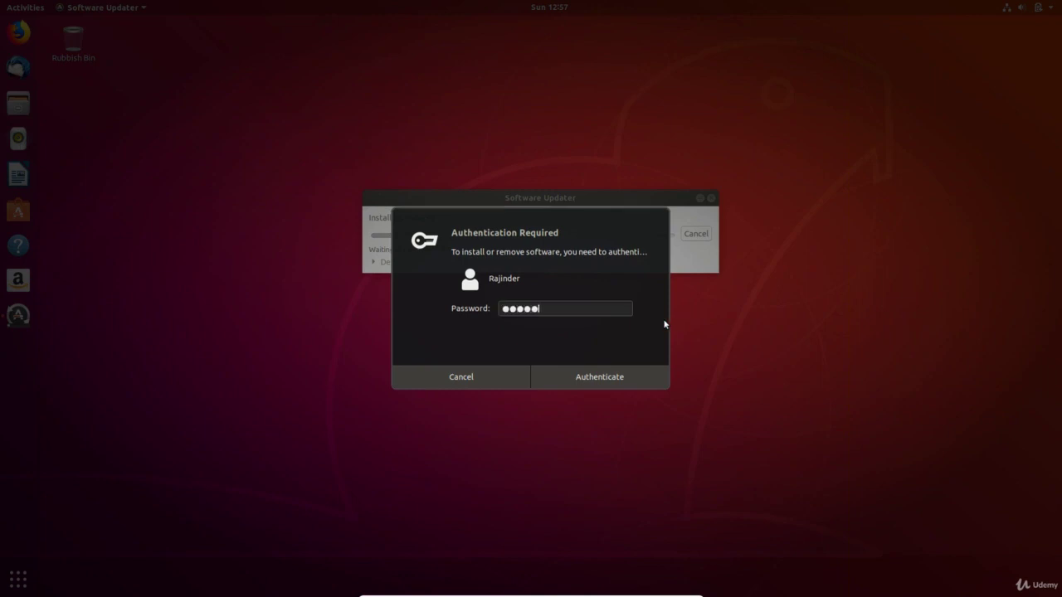
left_click(611, 375)
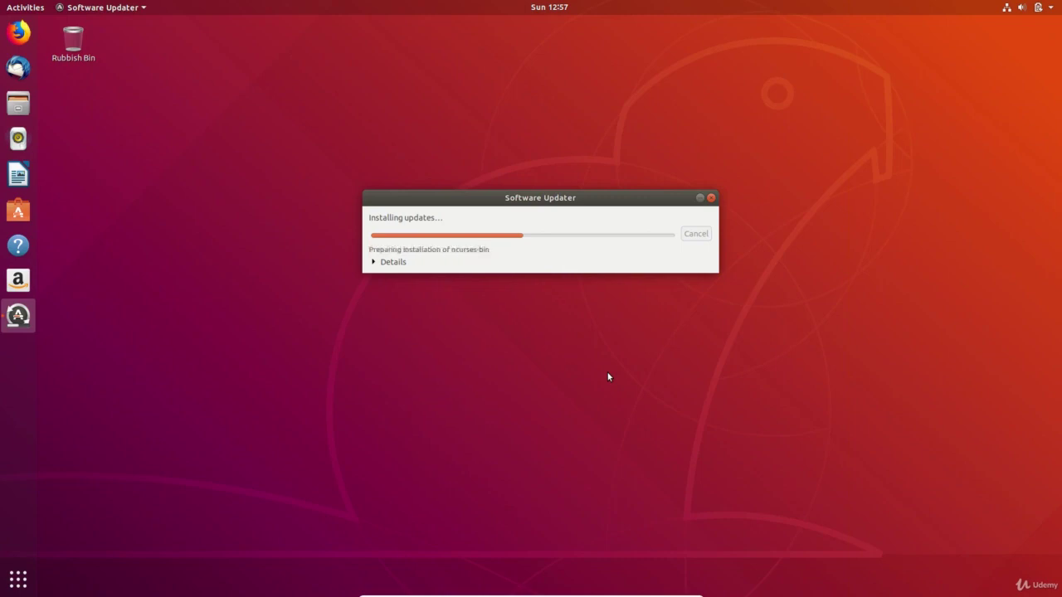
left_click(373, 262)
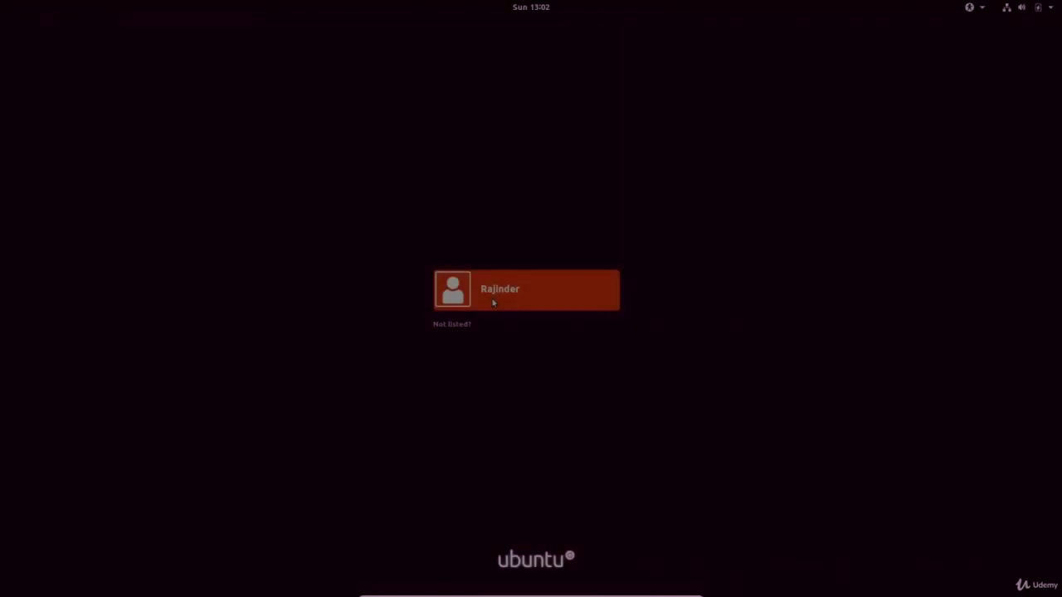
- Log in, launch Software & Updates via a 'soft' search, and view its Updates settings
left_click(493, 302)
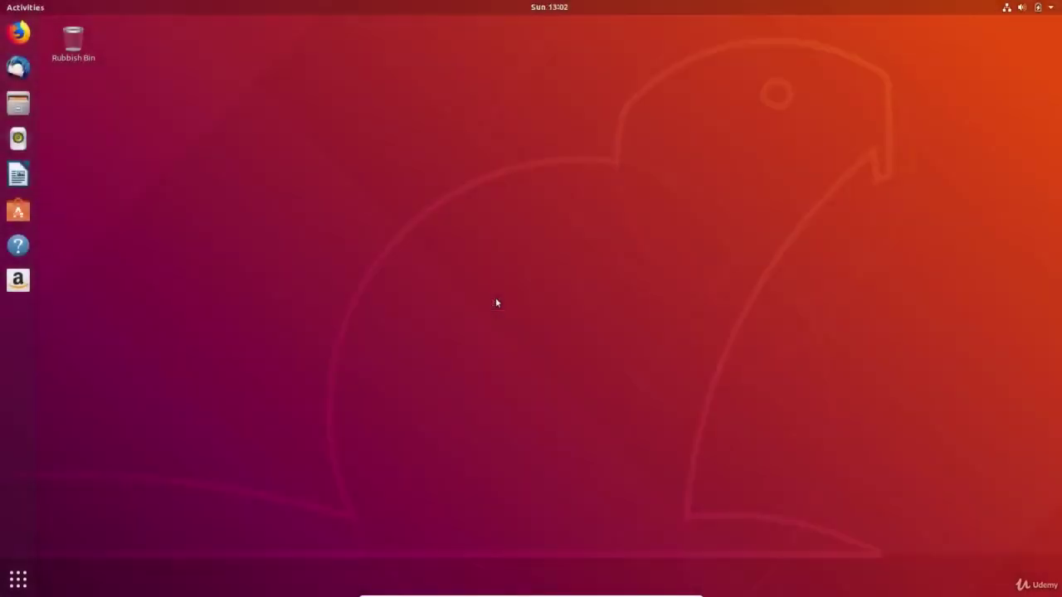
key("super")
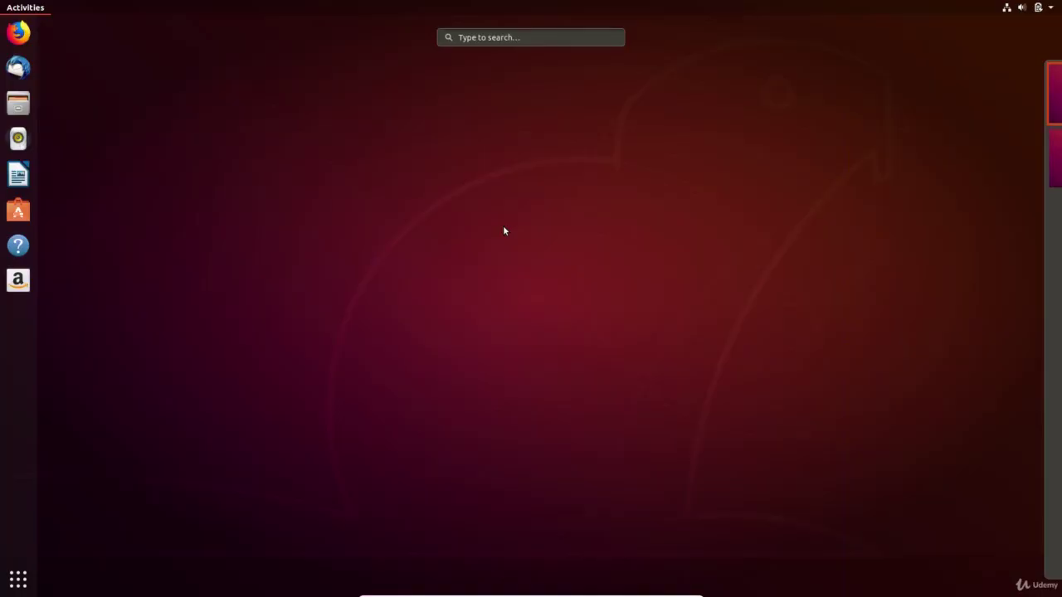
type("soft")
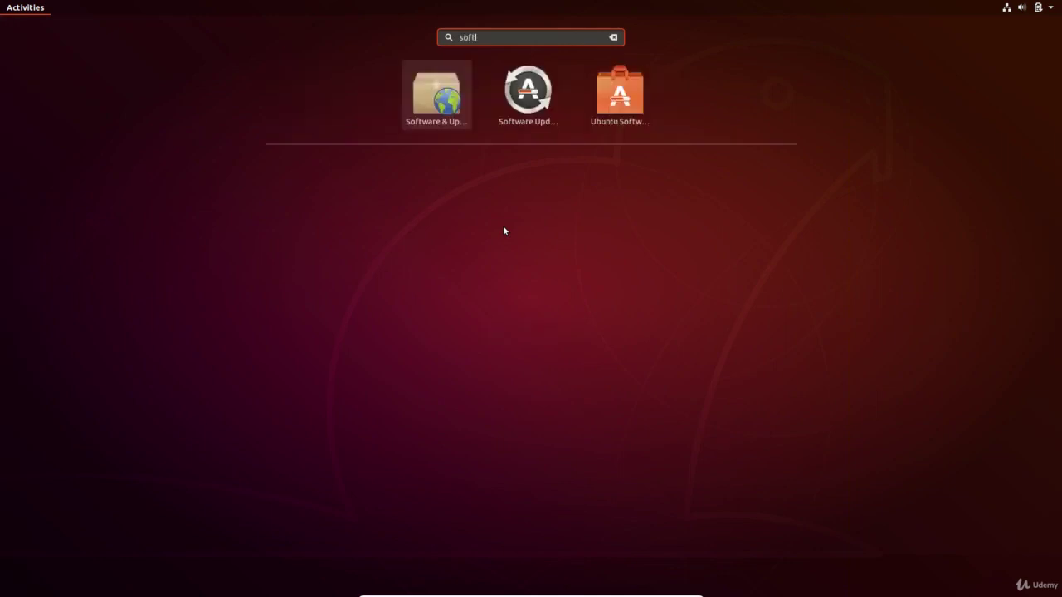
left_click(442, 85)
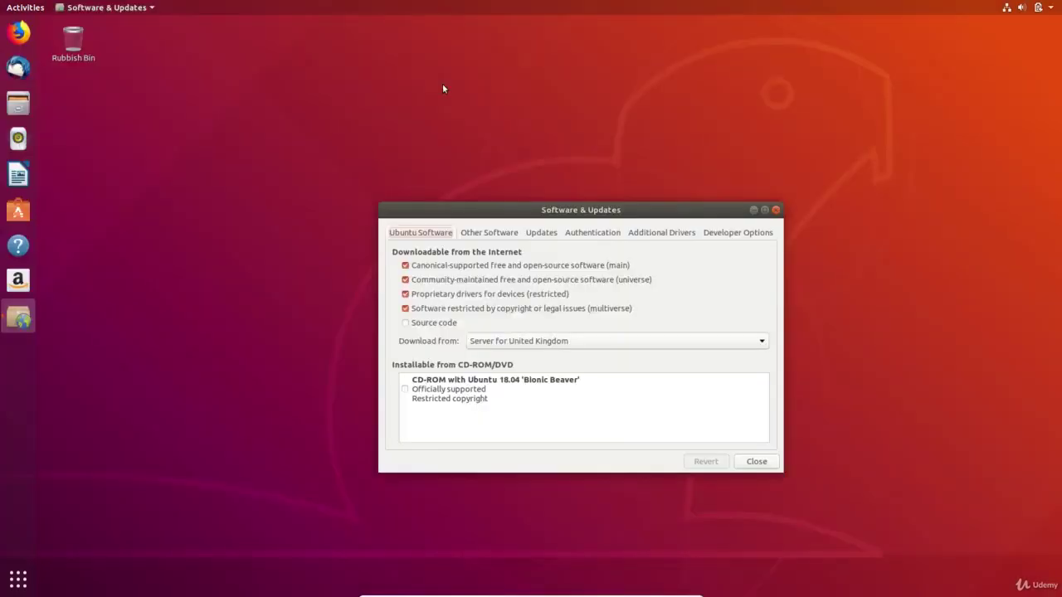
left_click_drag(568, 214, 584, 128)
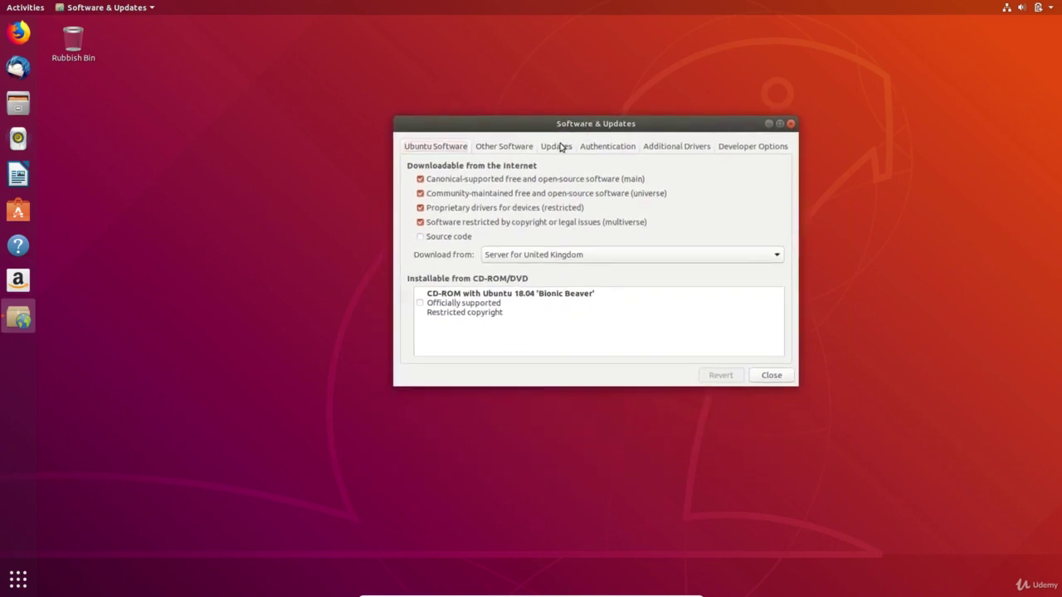
left_click(559, 147)
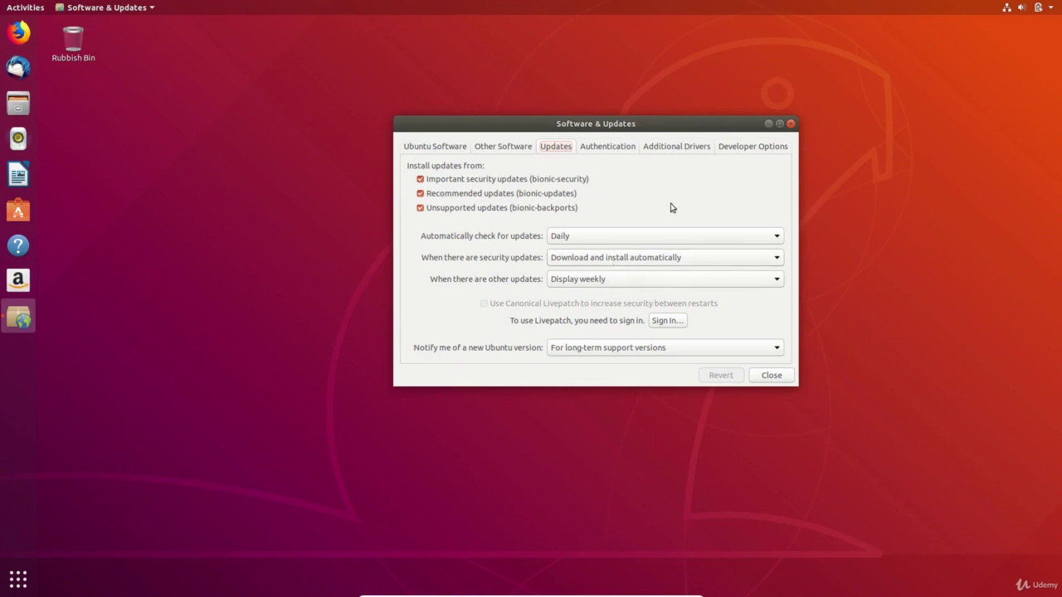
- View the Additional Drivers list in an enlarged window, then close Software & Updates
left_click(698, 147)
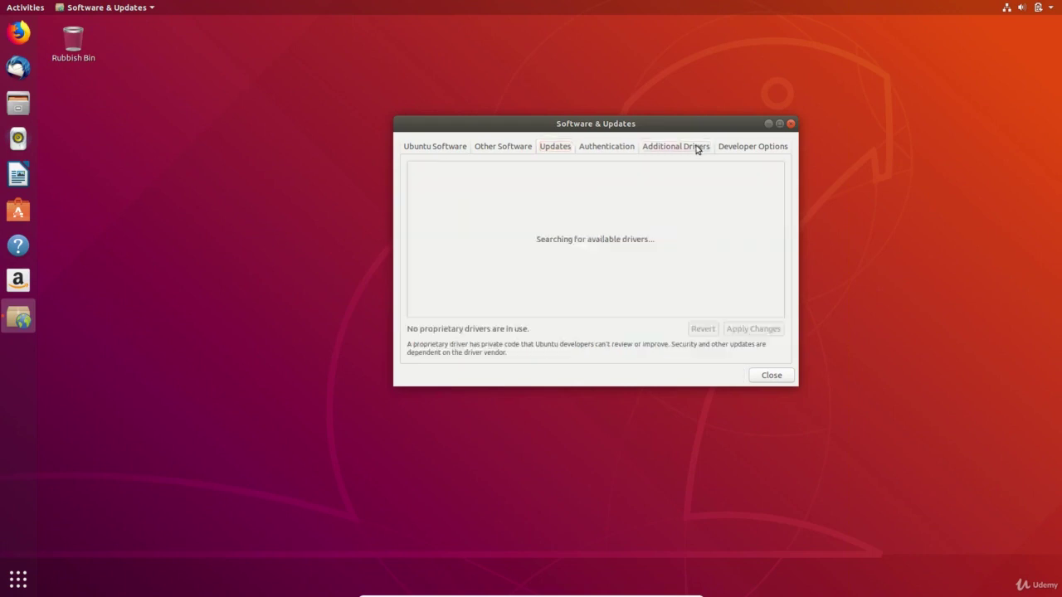
left_click_drag(793, 381, 906, 477)
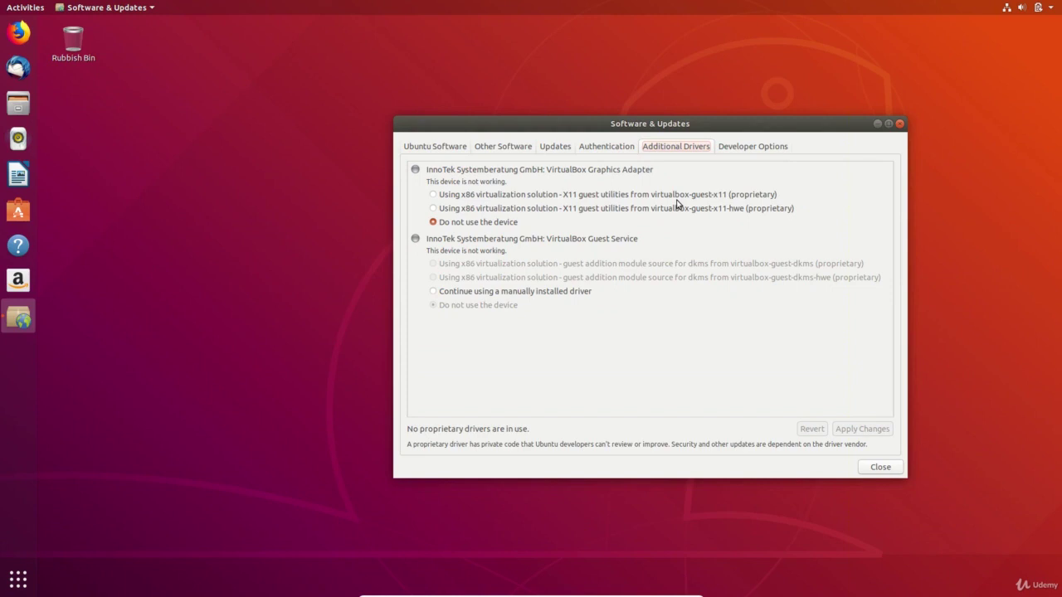
left_click(877, 468)
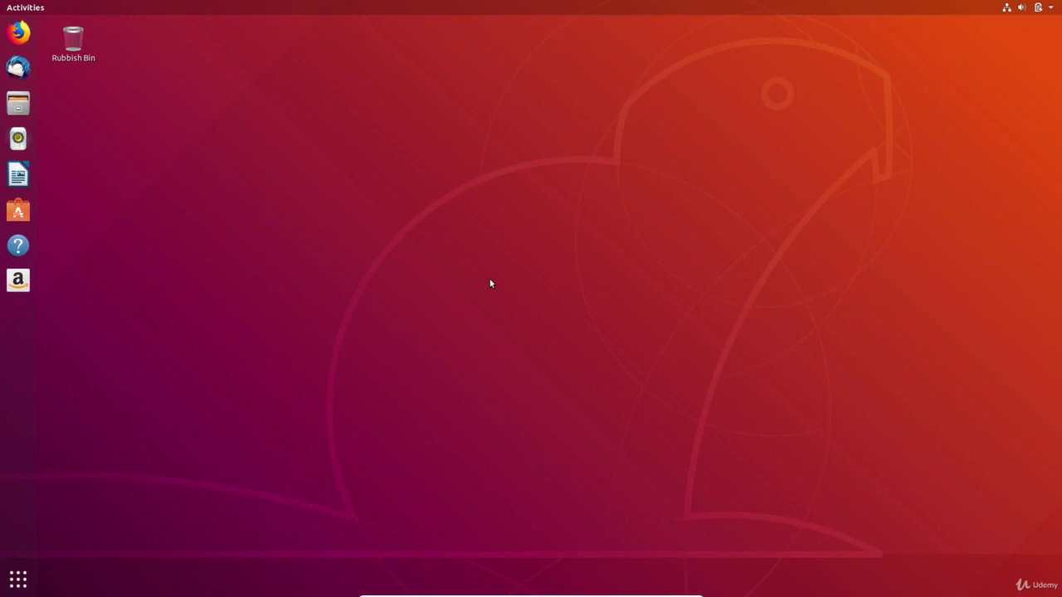
- Set the desktop wallpaper to the city skyline, then change it to the rocky cave image
right_click(364, 238)
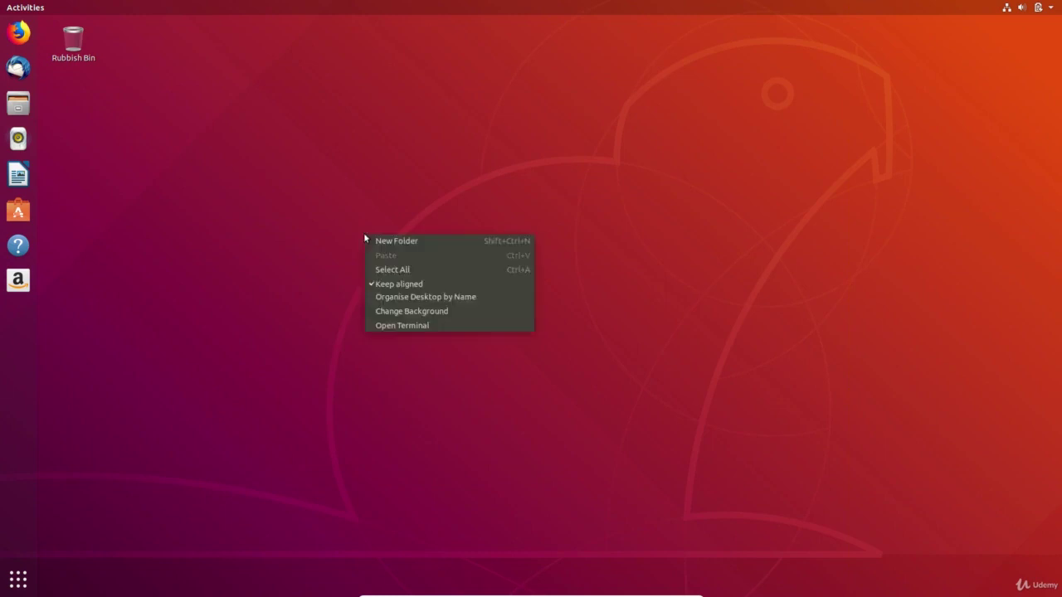
left_click(400, 312)
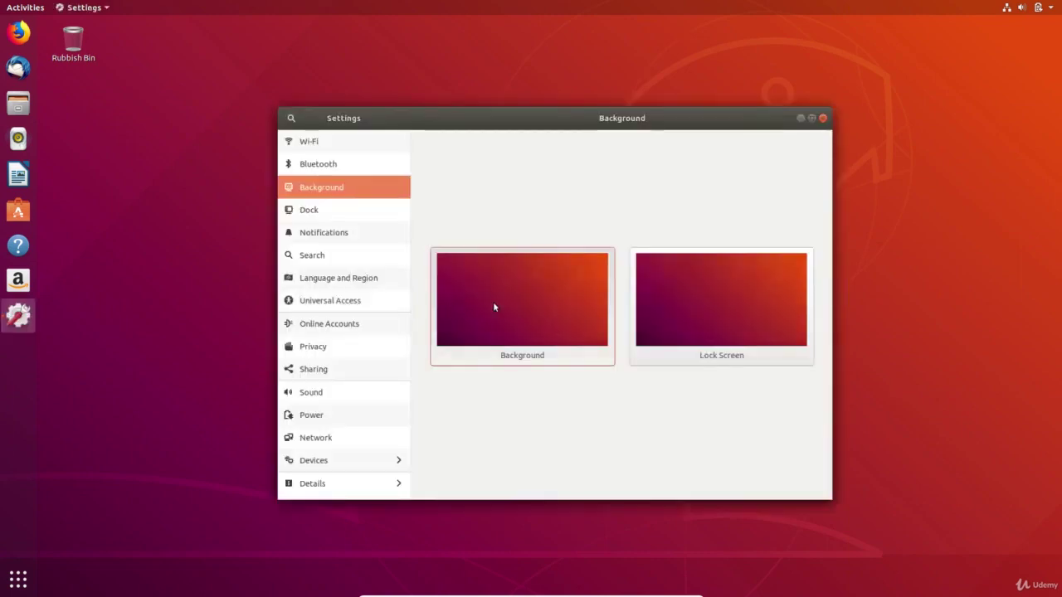
left_click(493, 307)
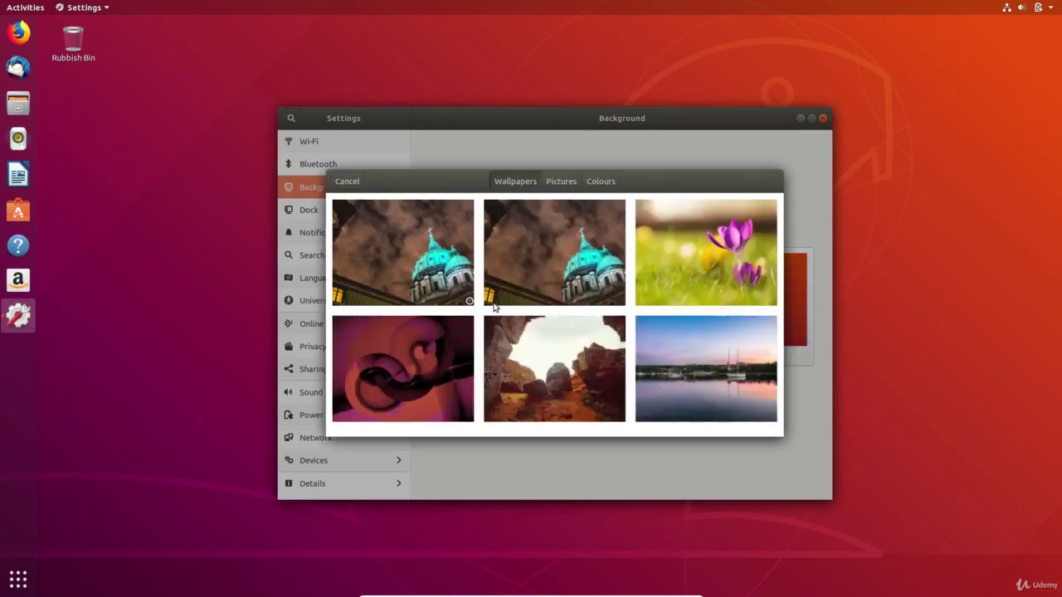
scroll(415, 280, "down", 5)
left_click(415, 280)
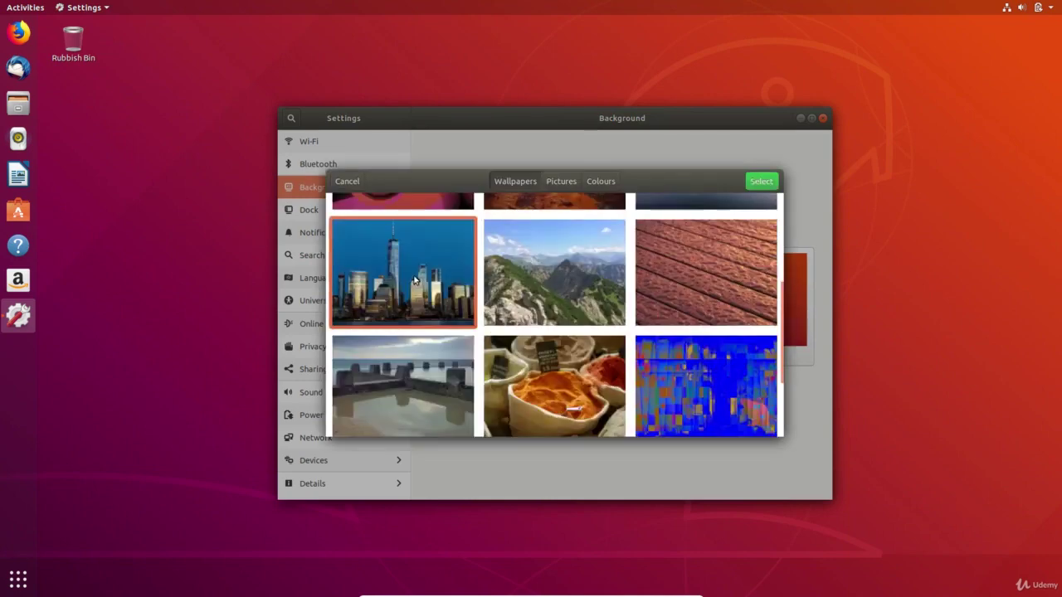
left_click(761, 182)
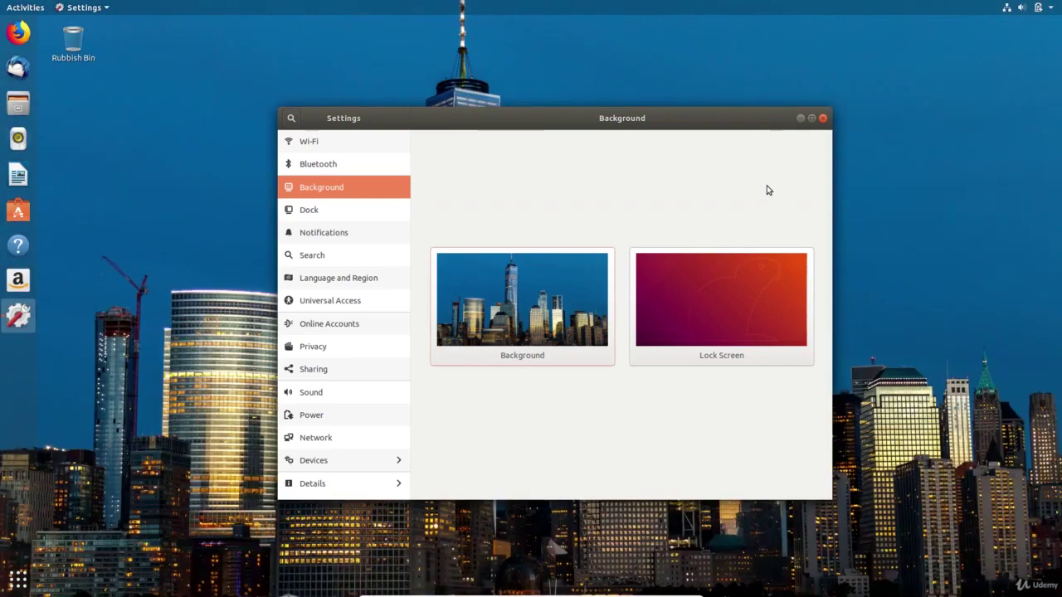
left_click(705, 298)
left_click(548, 377)
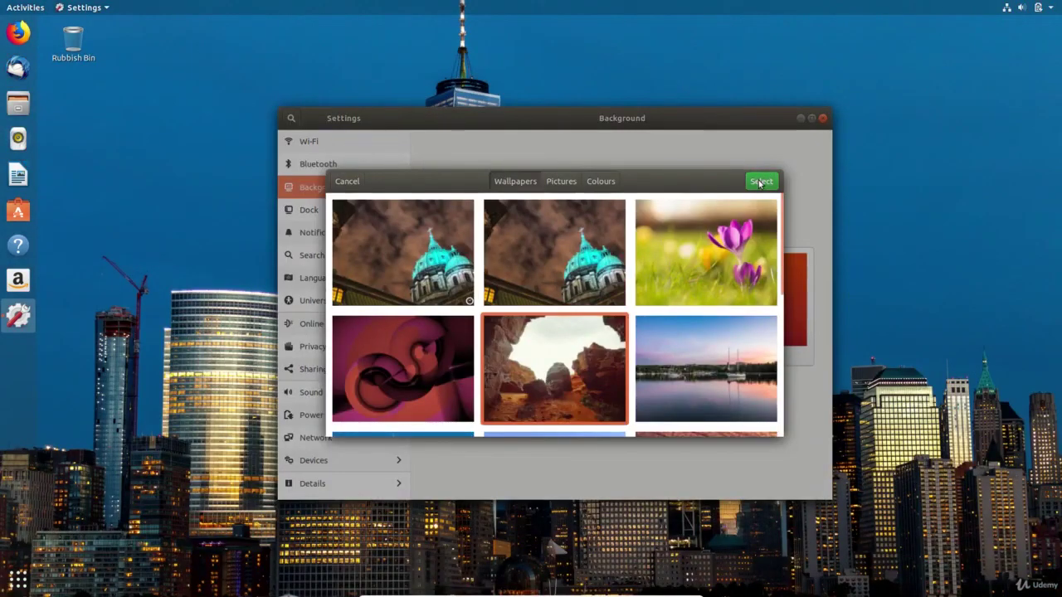
left_click(761, 181)
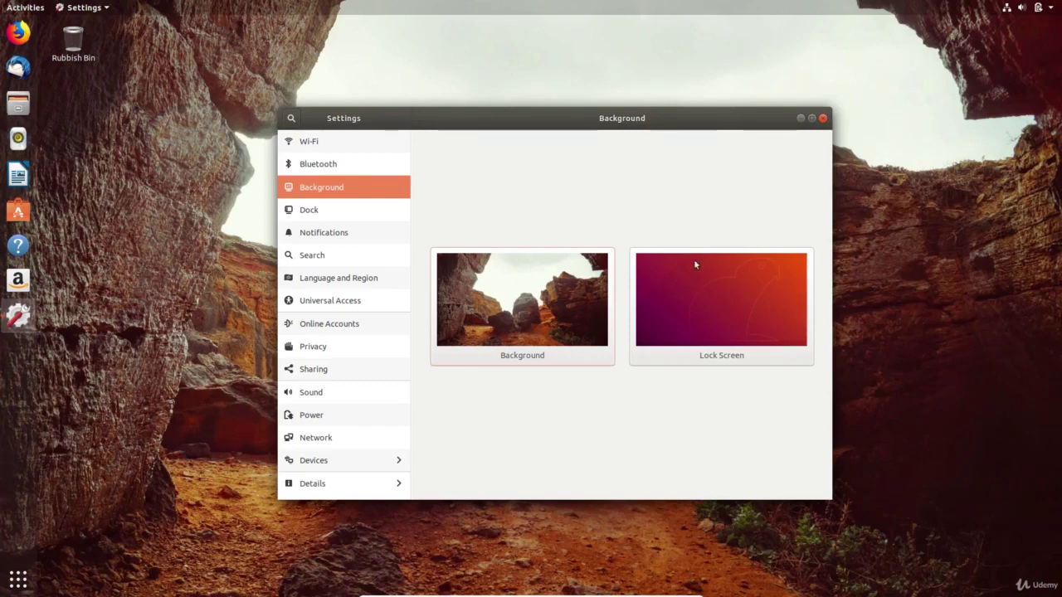
- Set the lock screen background to a solid dark blue colour
left_click(700, 287)
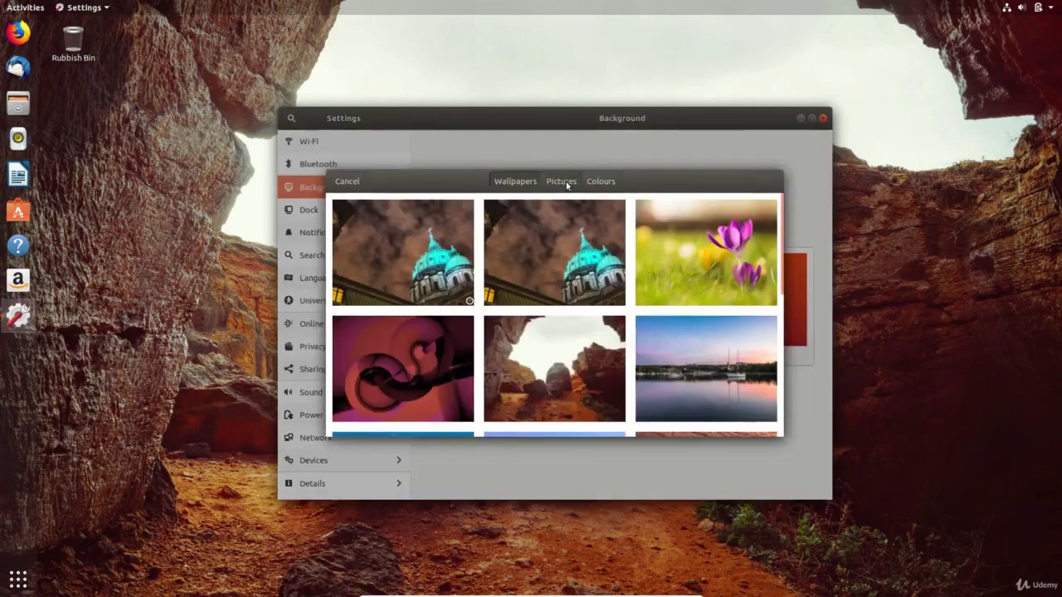
left_click(564, 181)
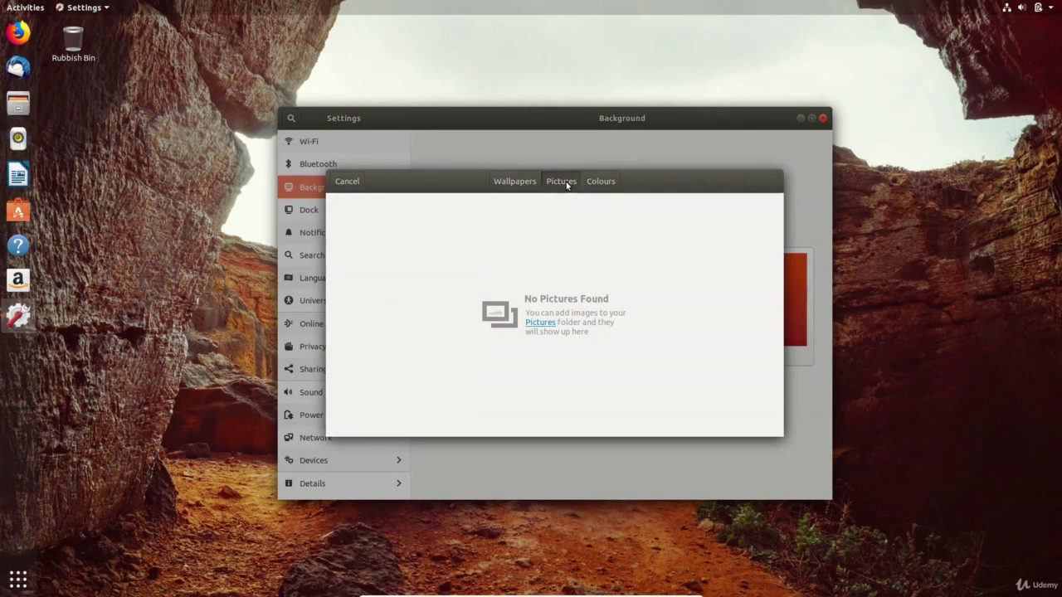
left_click(605, 183)
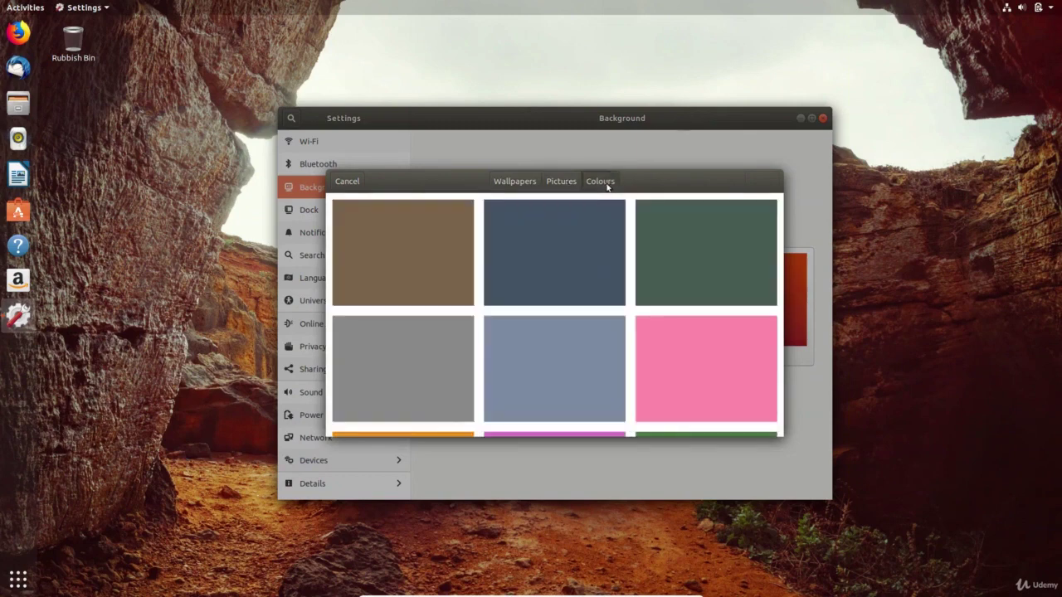
left_click(549, 269)
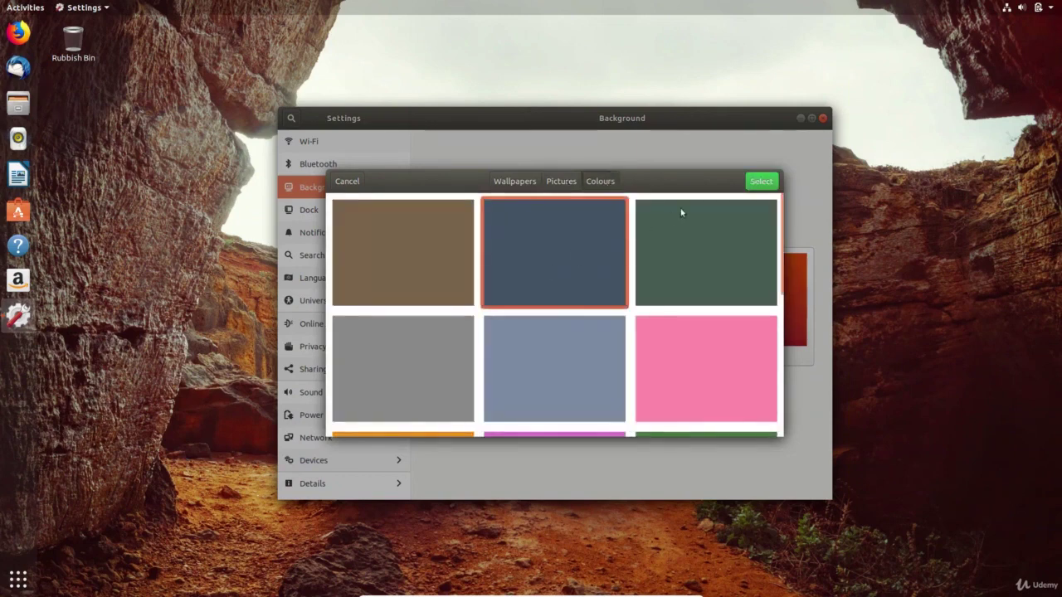
left_click(761, 184)
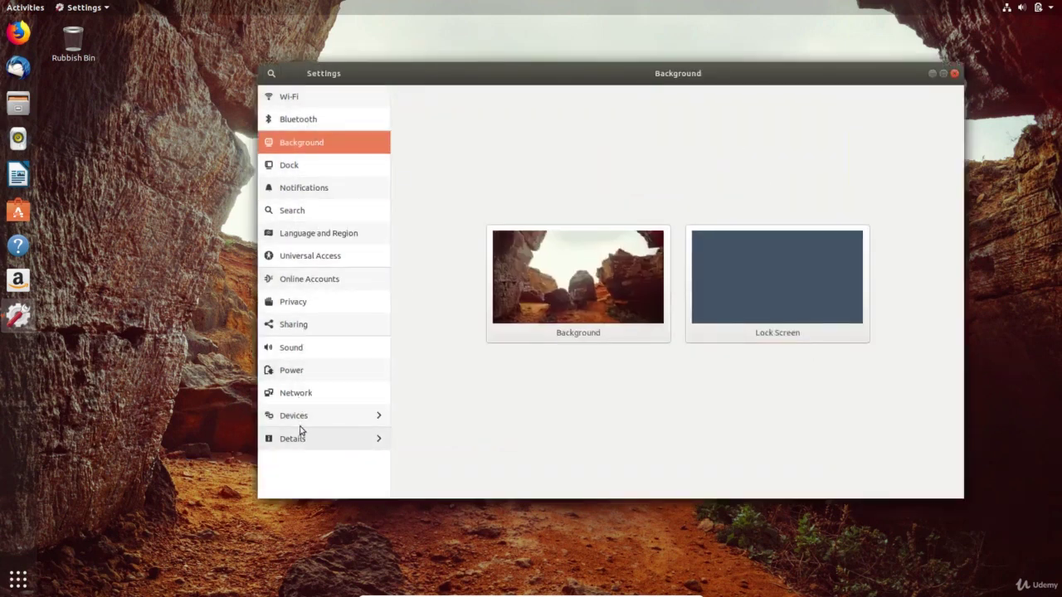
- Reopen Settings from the system menu and browse the Wi-Fi, Bluetooth, Background and Dock pages
left_click(954, 73)
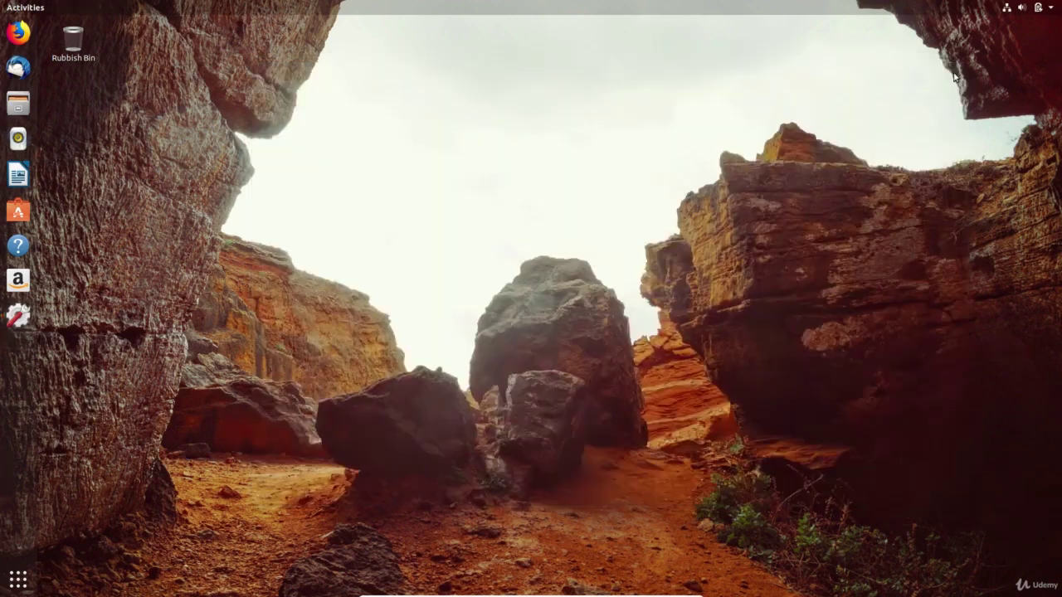
left_click(1033, 6)
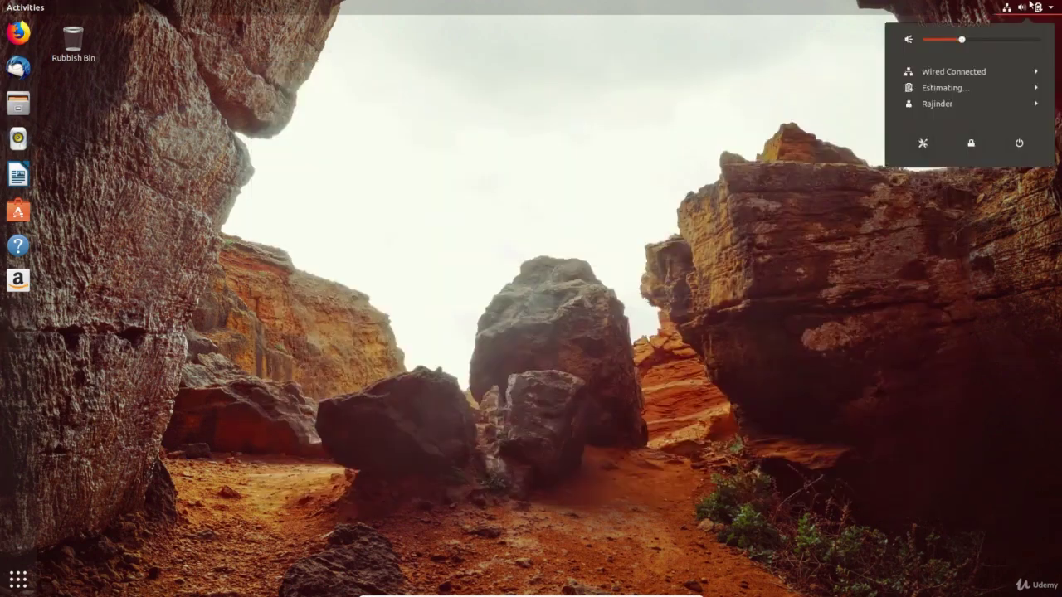
left_click(923, 143)
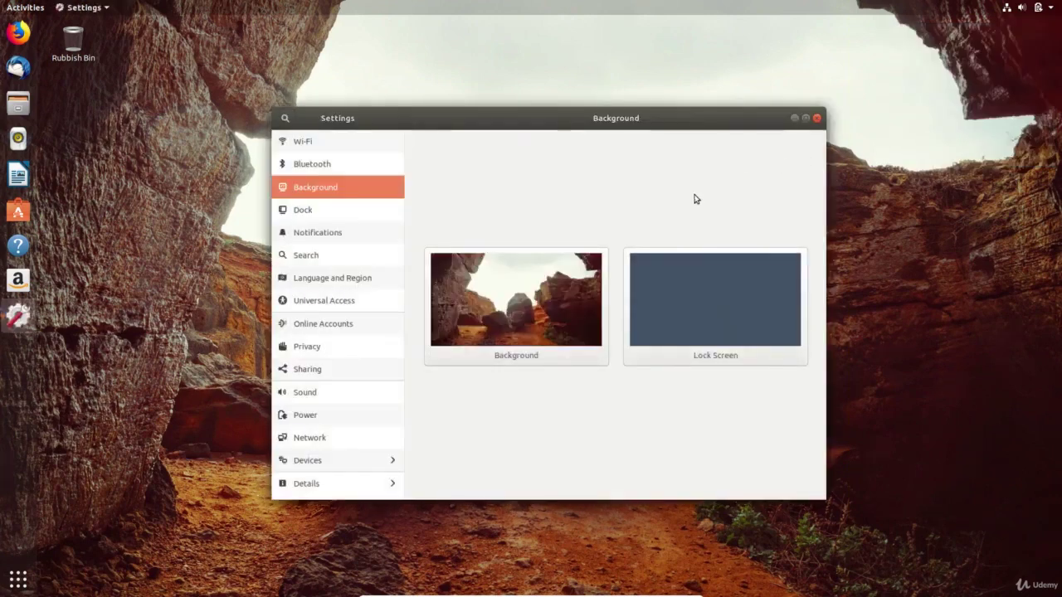
left_click(342, 142)
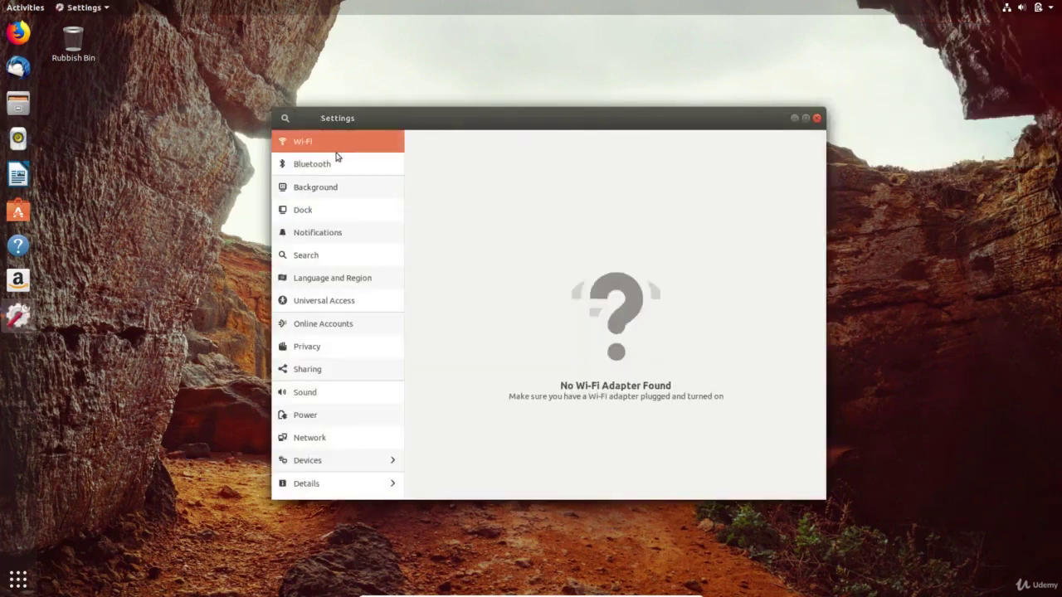
left_click(331, 170)
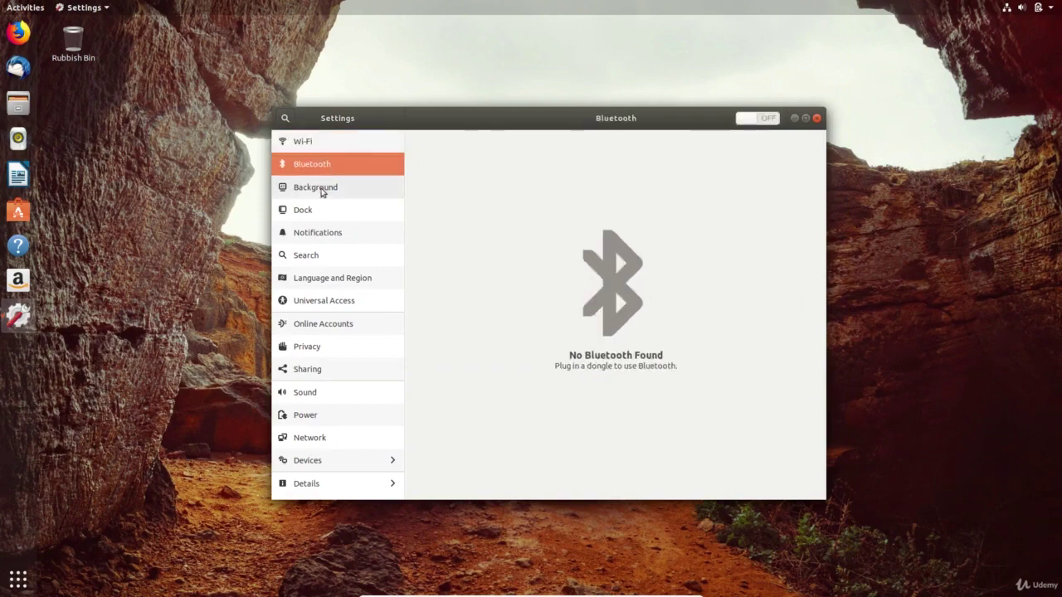
left_click(321, 191)
left_click(315, 214)
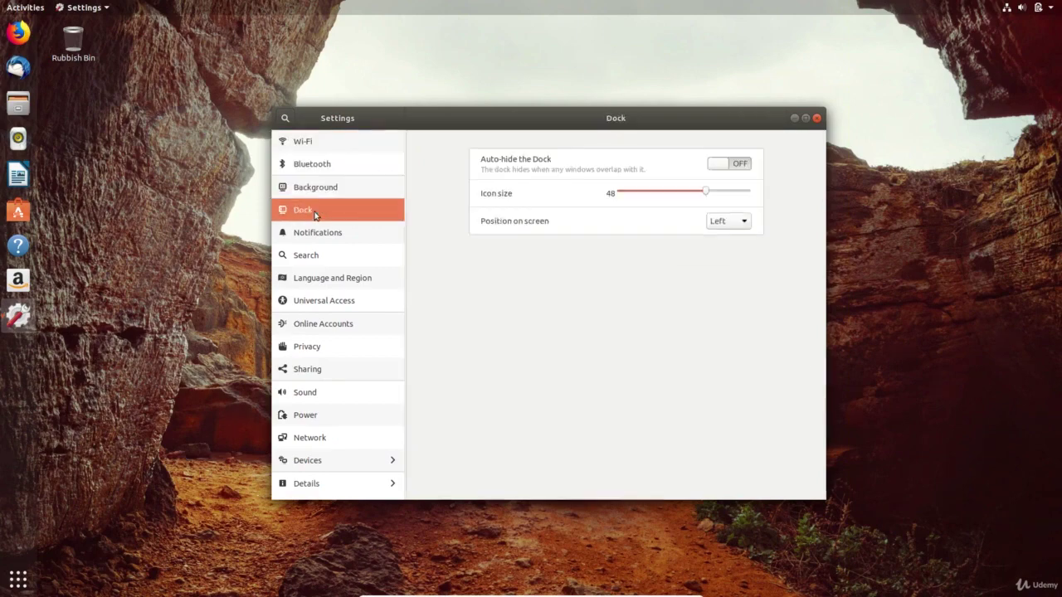
- Toggle dock auto-hide on and back off, and adjust the dock icon size
left_click(785, 73)
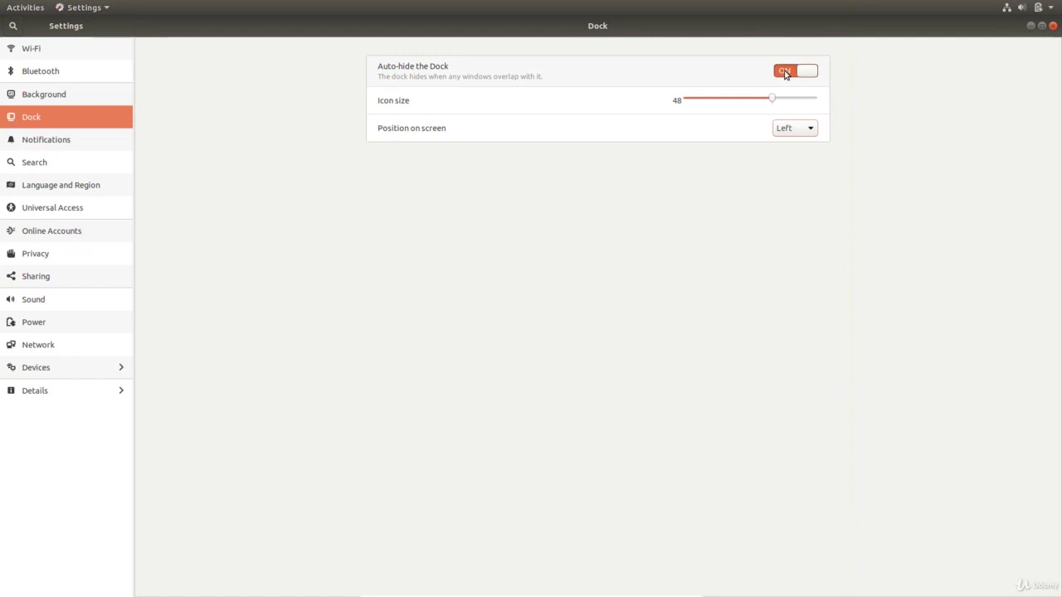
left_click(785, 73)
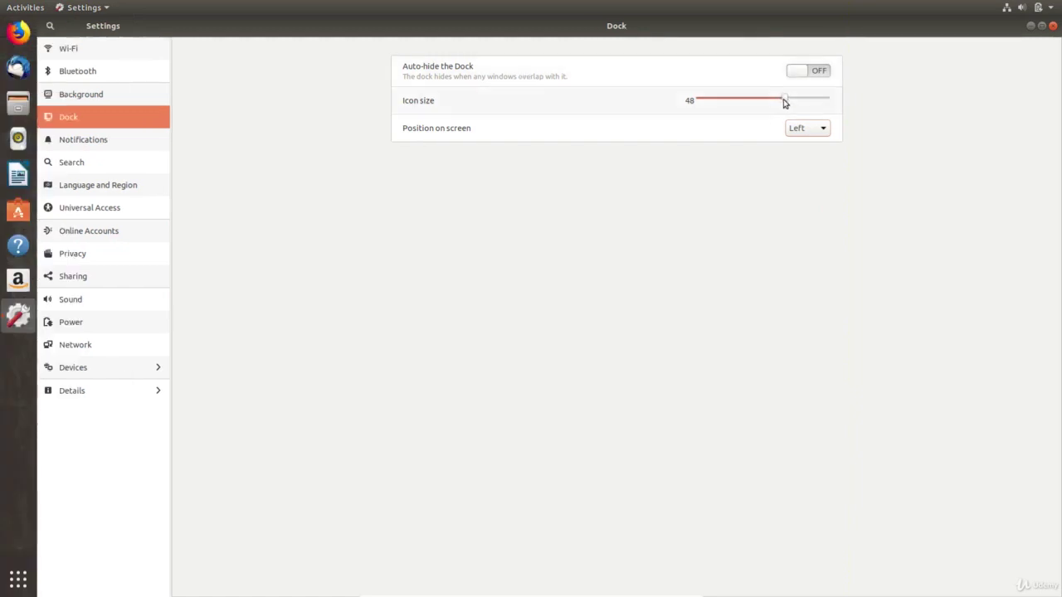
mouse_move(785, 102)
left_mouse_down()
mouse_move(857, 107)
mouse_move(732, 109)
mouse_move(789, 107)
left_mouse_up()
- Try the dock at the Right and Bottom positions, then set it back to Left
left_click(801, 129)
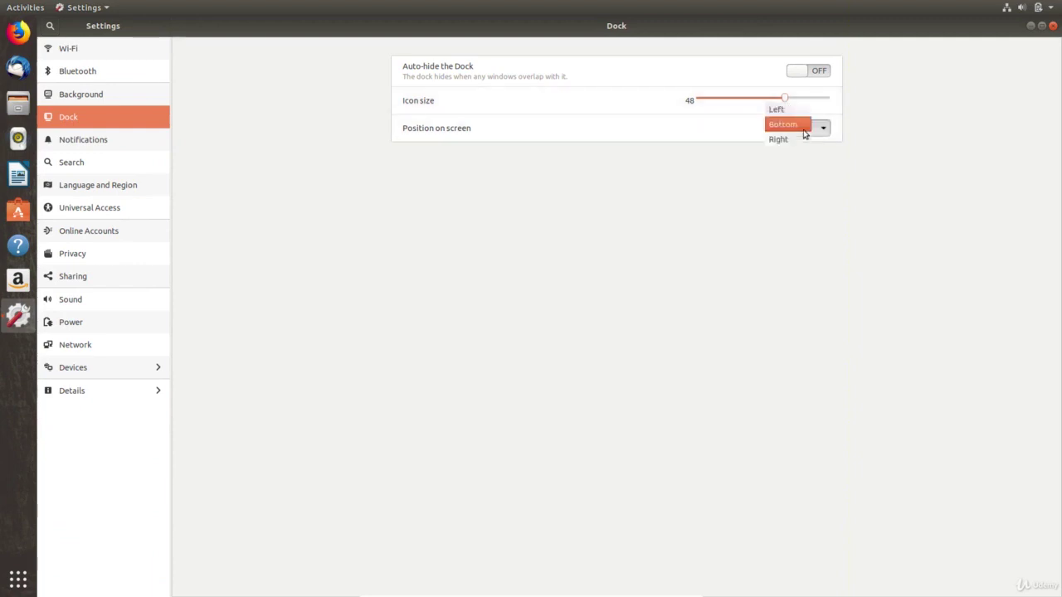
left_click(788, 139)
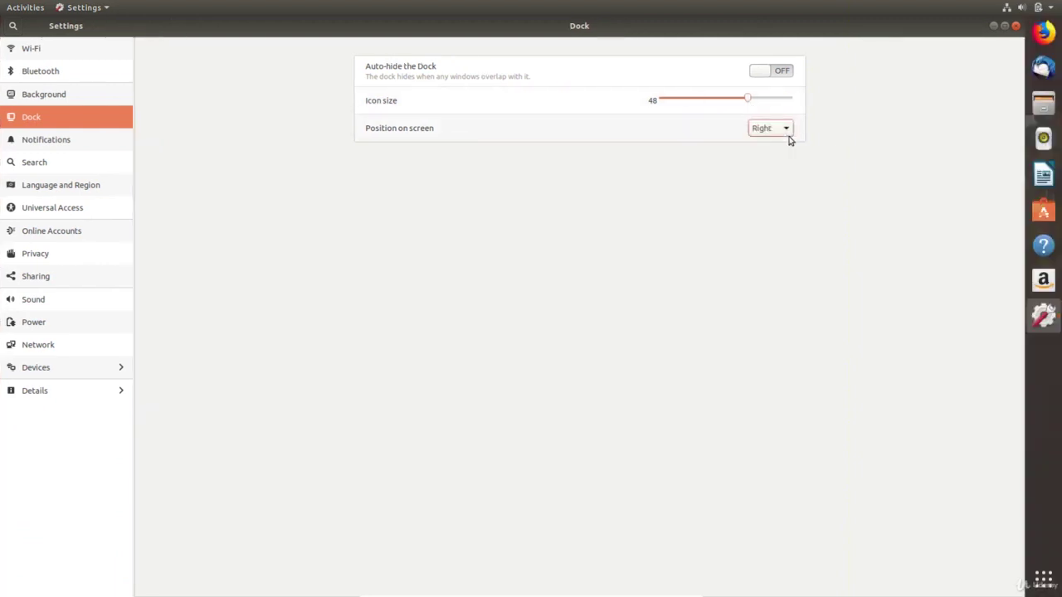
left_click(785, 135)
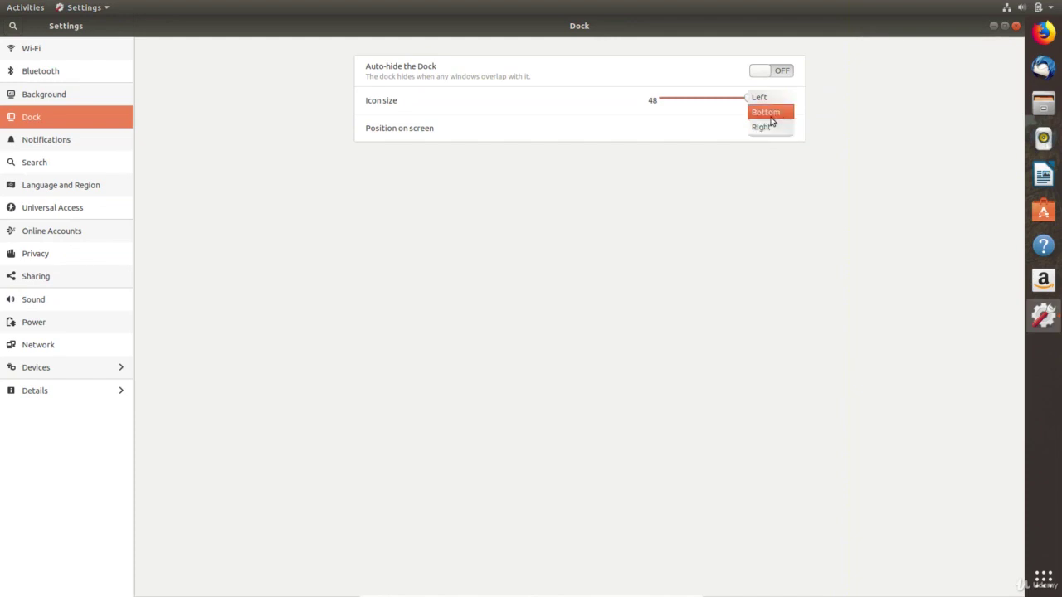
left_click(771, 119)
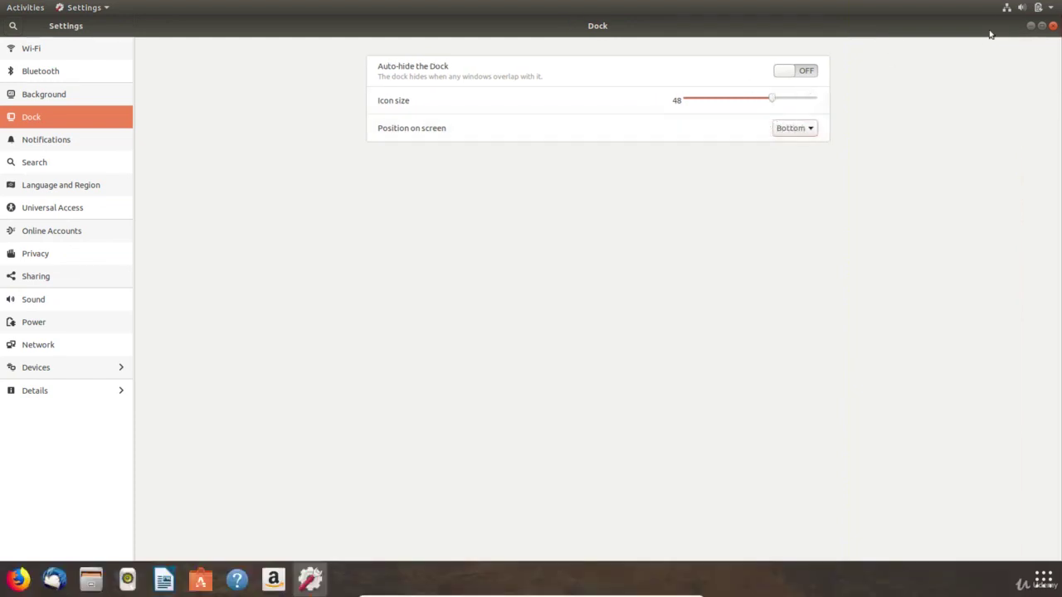
left_click(1042, 26)
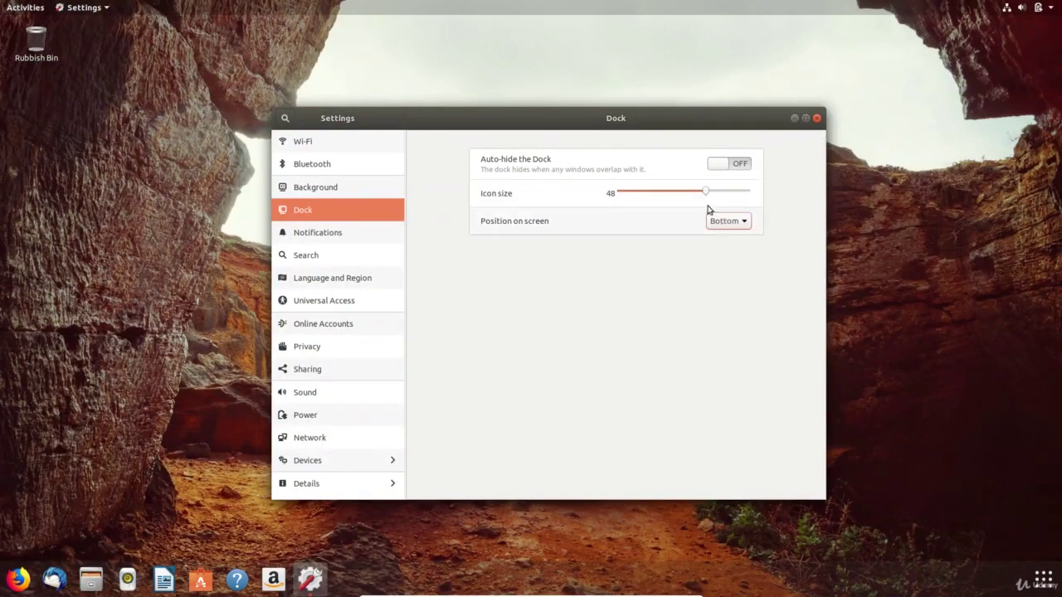
left_click(727, 226)
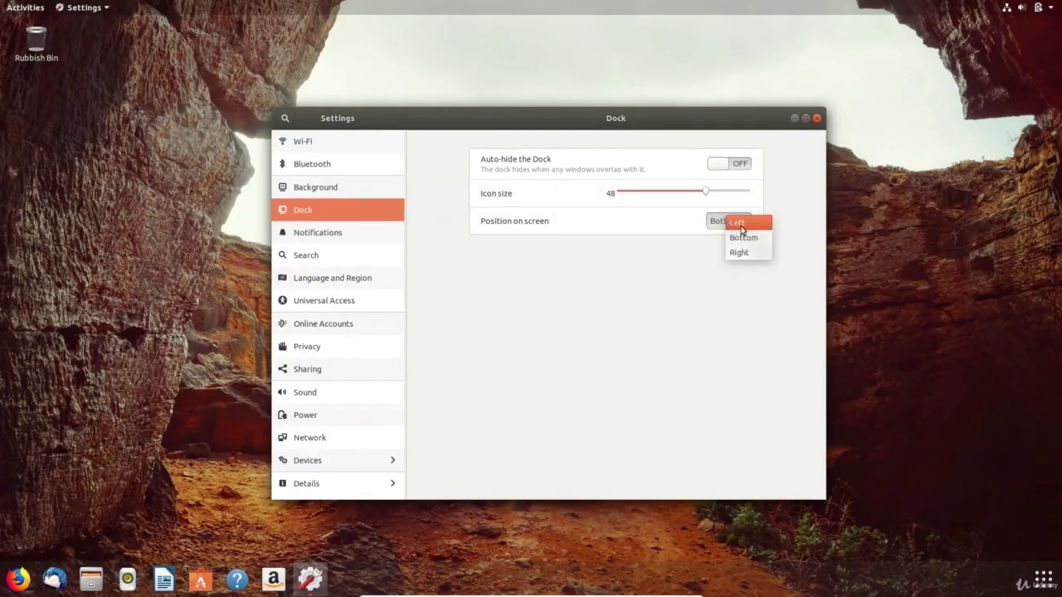
left_click(741, 230)
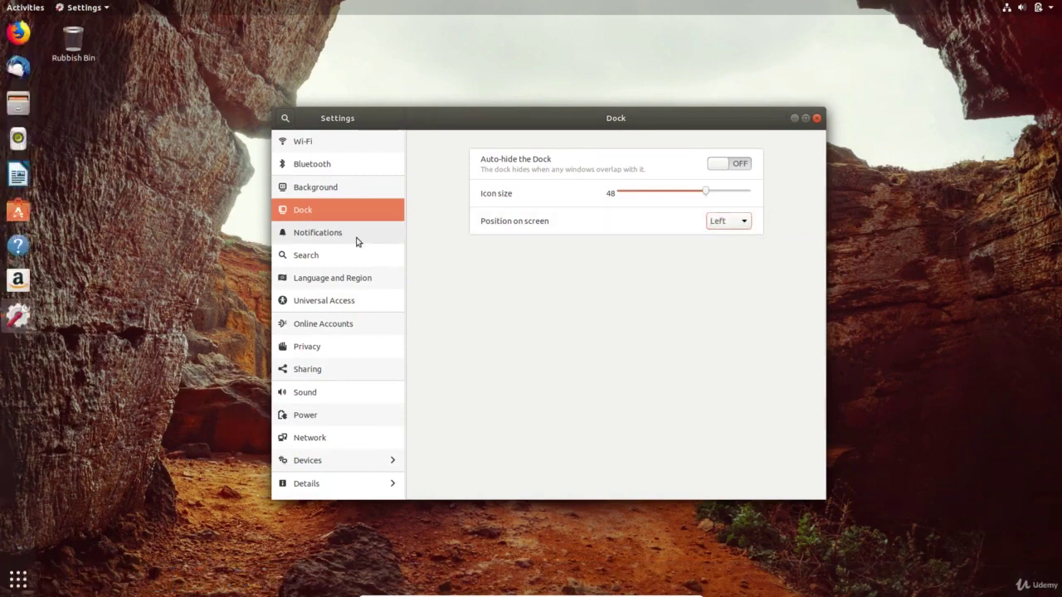
- Maximize the Notifications page, view and close Archive Manager's options, and toggle lock screen notifications off and on
left_click(357, 235)
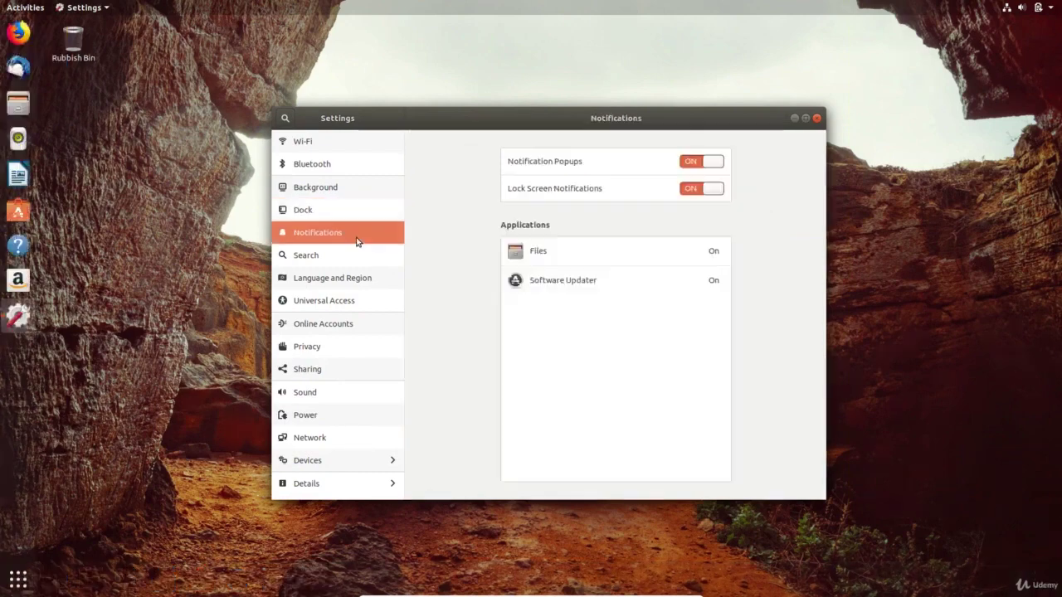
left_click(805, 118)
left_click(783, 164)
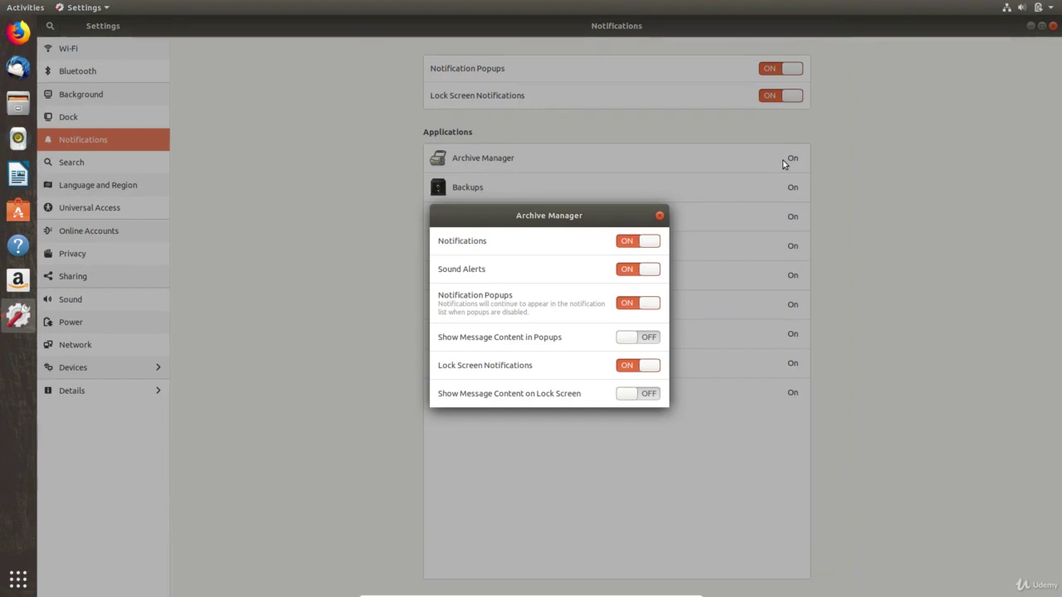
left_click(660, 215)
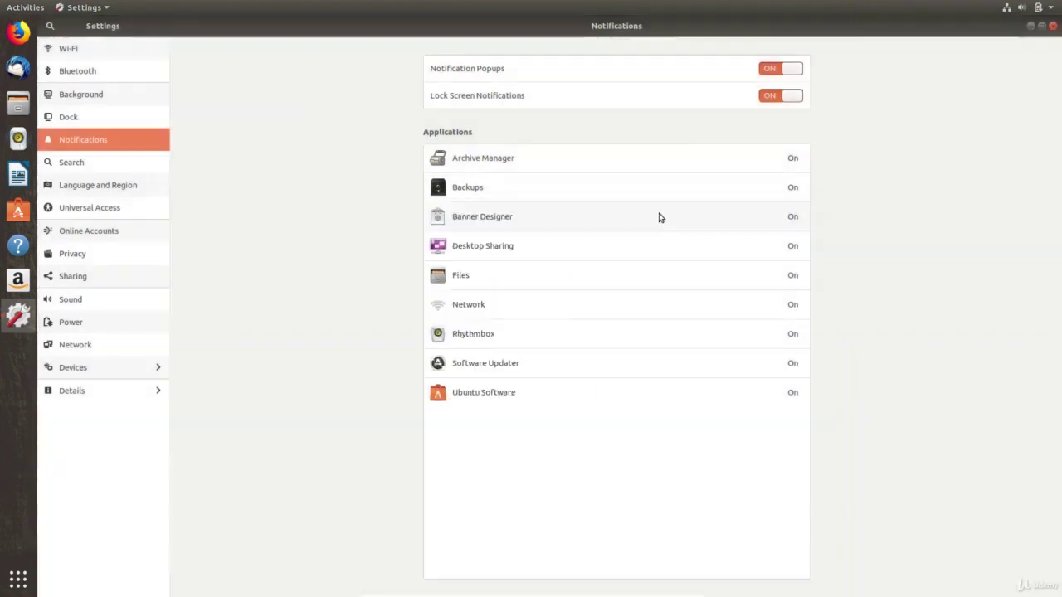
left_click(772, 99)
left_click(790, 98)
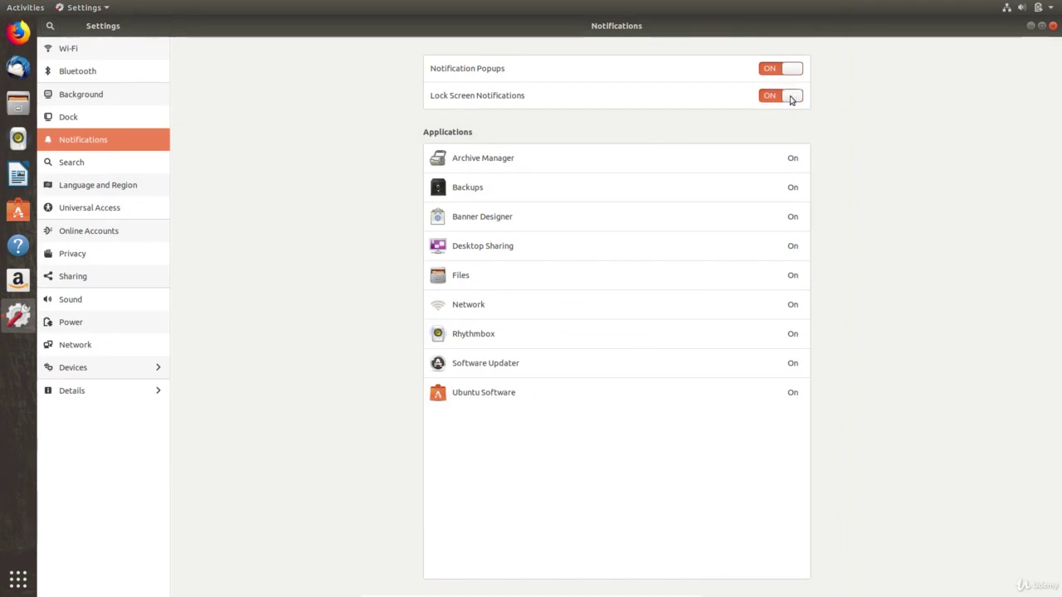
- On the Search page, toggle Files off and back on, then move Ubuntu Software up above Calendar
left_click(71, 161)
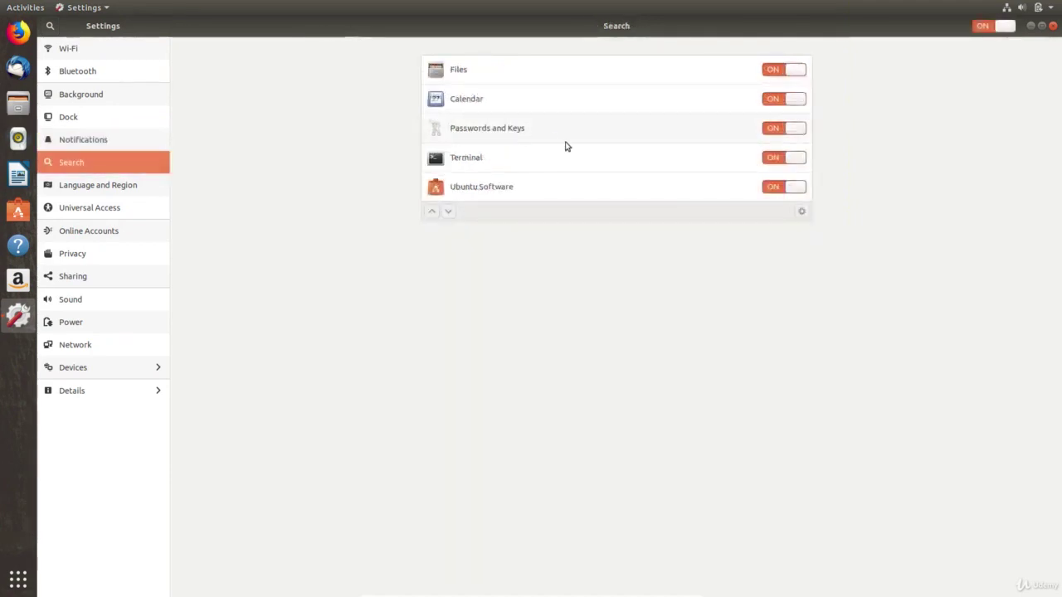
left_click(775, 71)
left_click(778, 70)
left_click(465, 188)
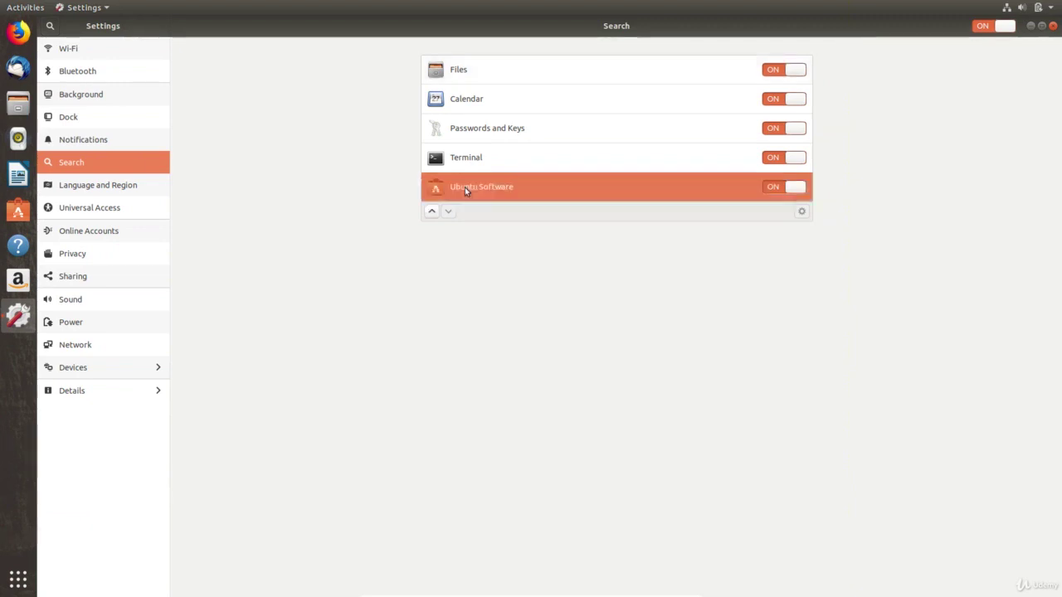
left_click(432, 211)
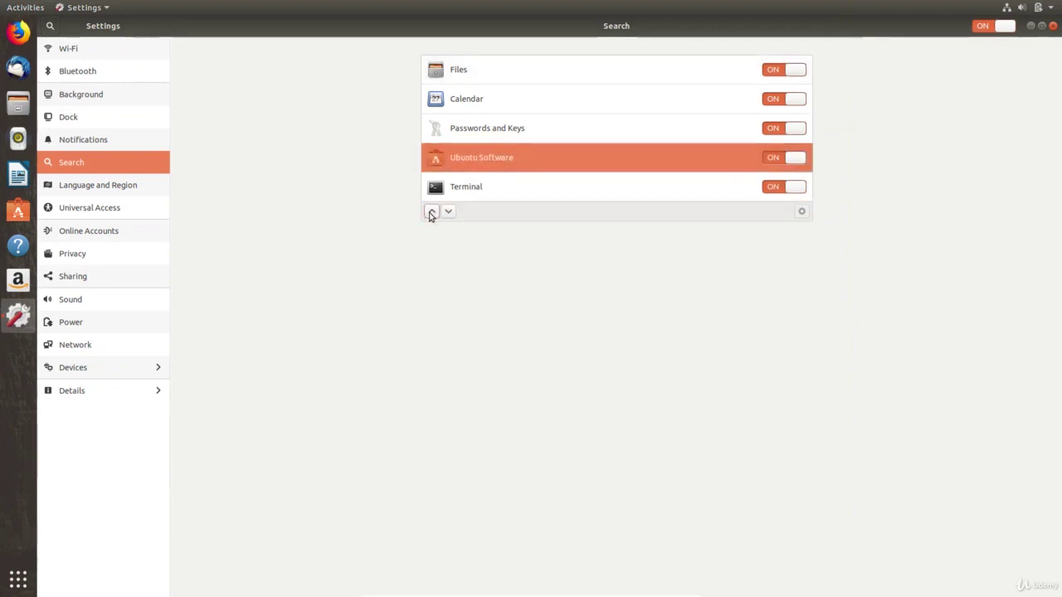
left_click(431, 212)
left_click(431, 211)
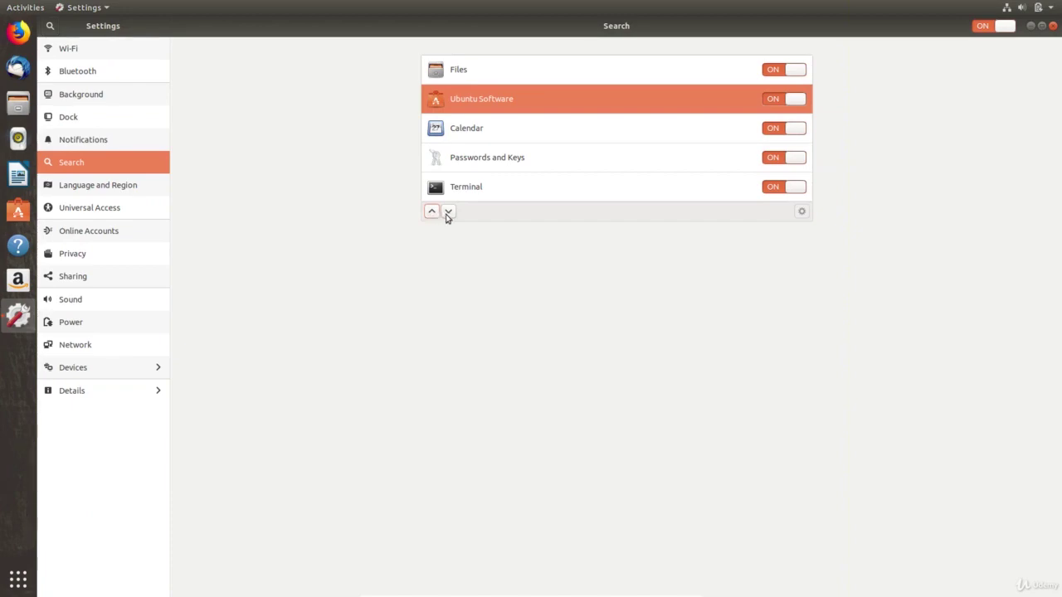
- Move Ubuntu Software back down one place and search the settings for 'sound'
left_click(447, 212)
left_click(447, 212)
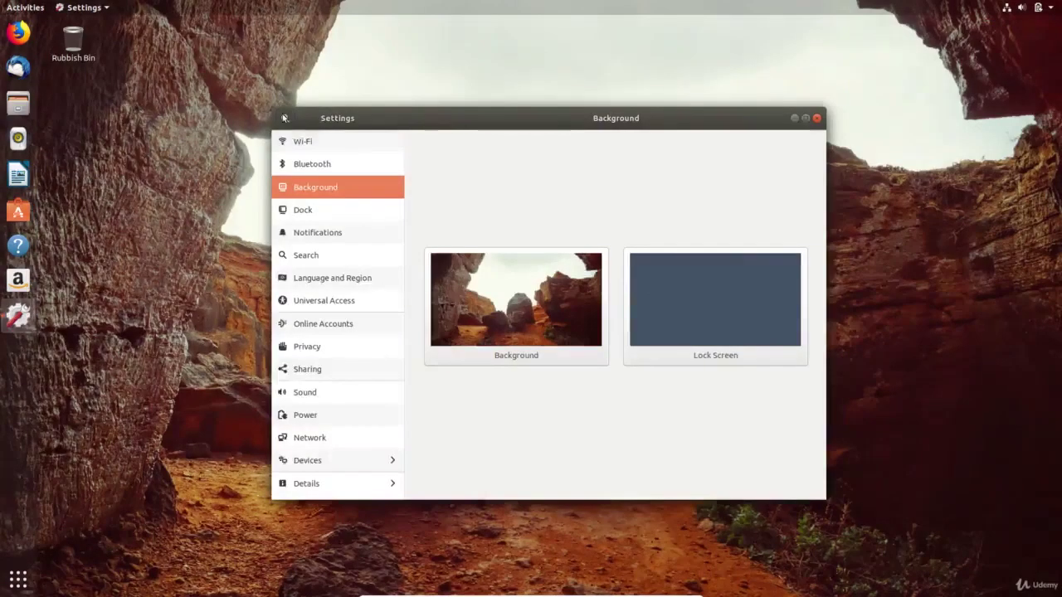
left_click(284, 118)
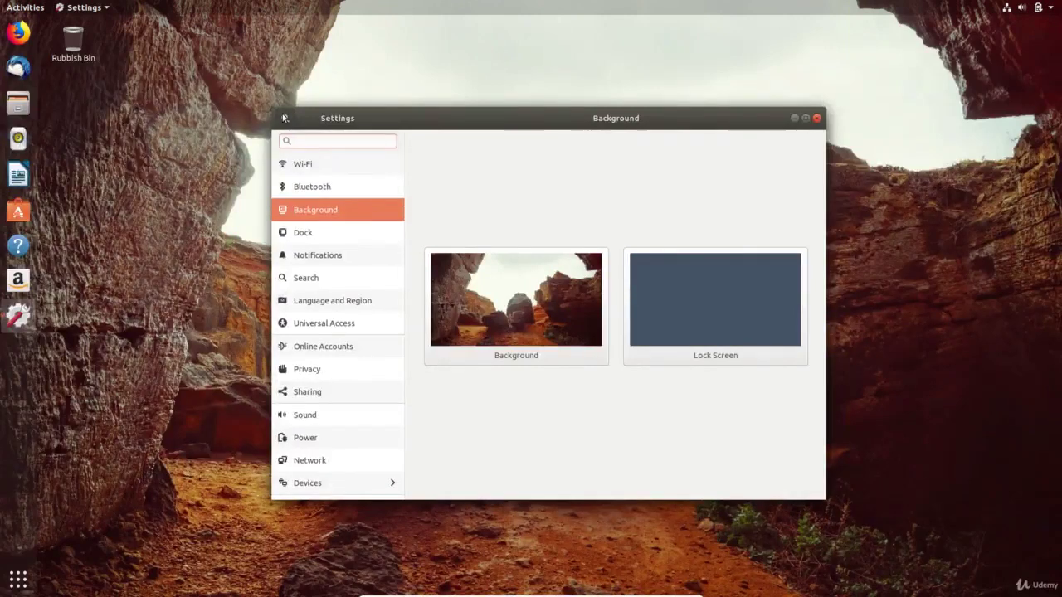
type("sound")
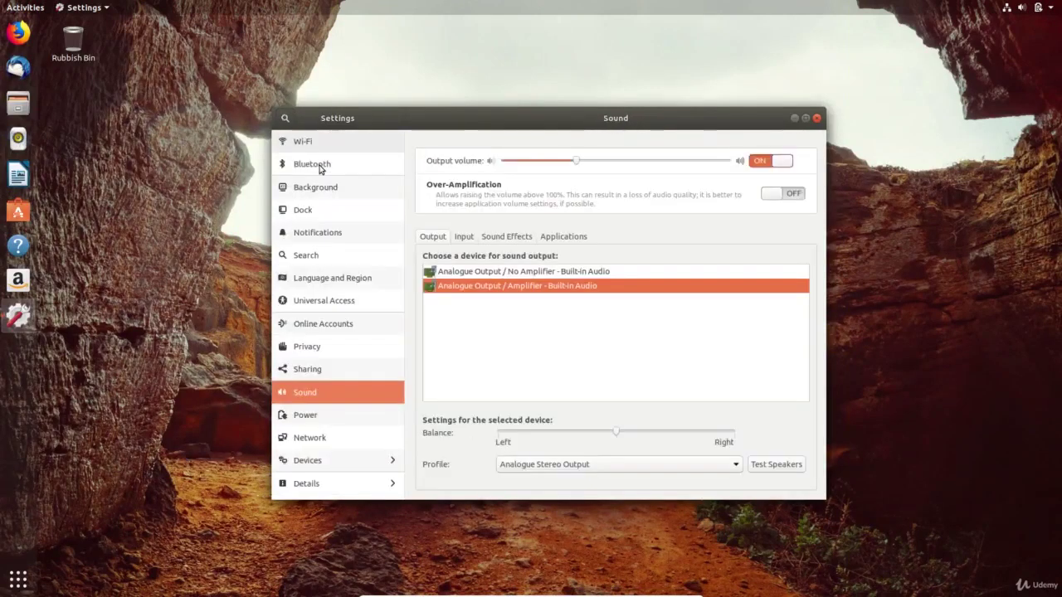
- Search the settings for 'blue' and open the Bluetooth panel
left_click(285, 119)
type("blue")
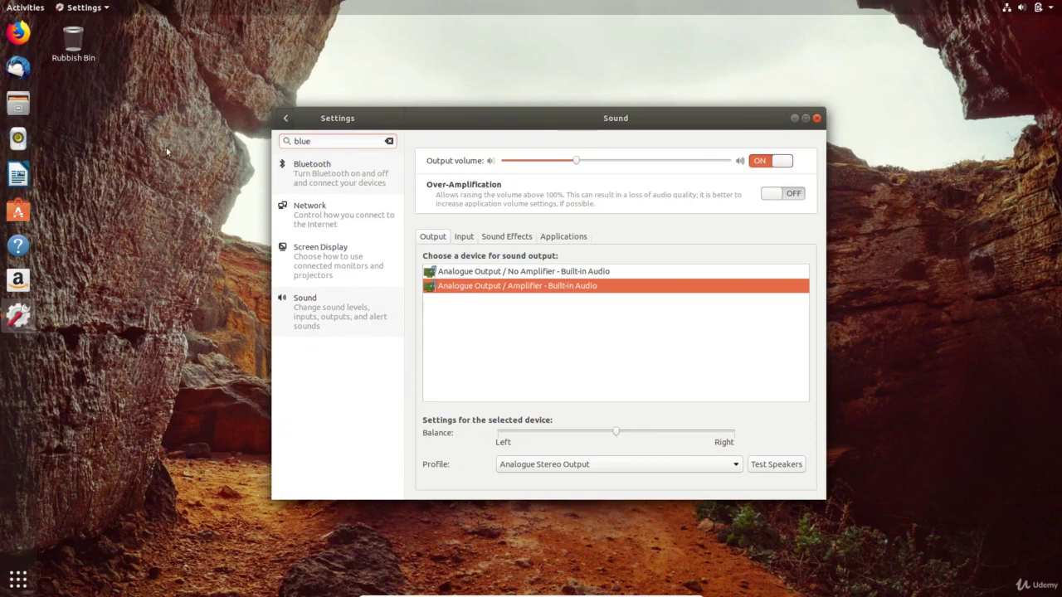
left_click(348, 183)
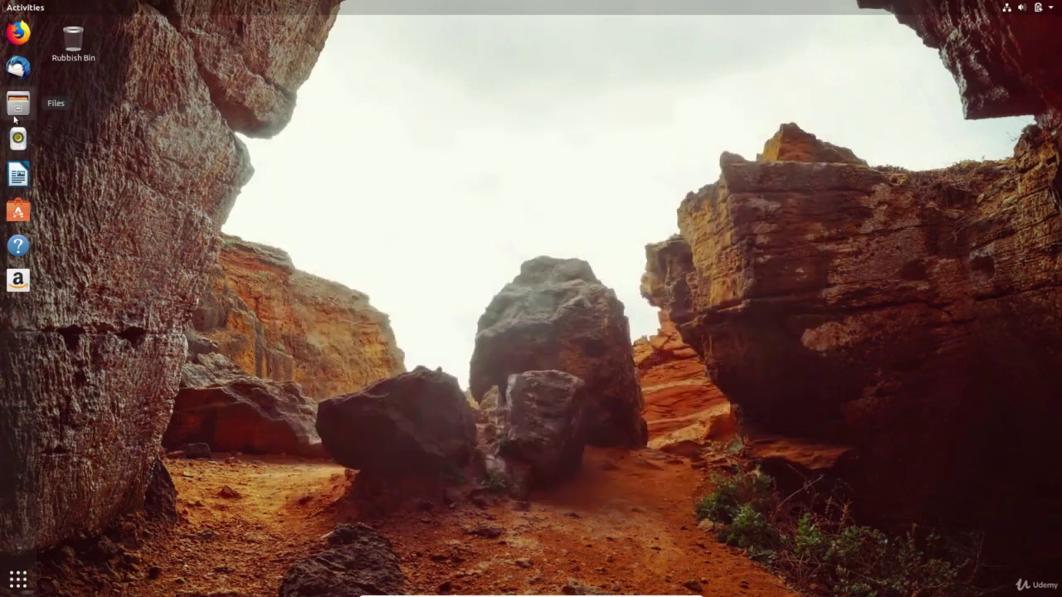
- Launch Files, enlarge its window, and look inside Downloads before returning to Home
left_click(14, 119)
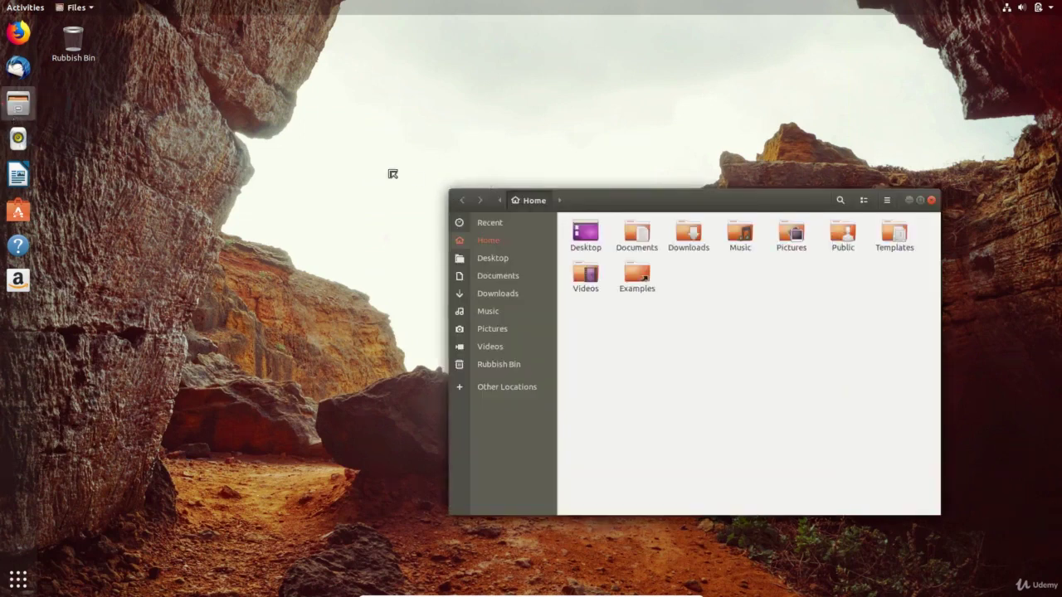
left_click_drag(374, 168, 272, 77)
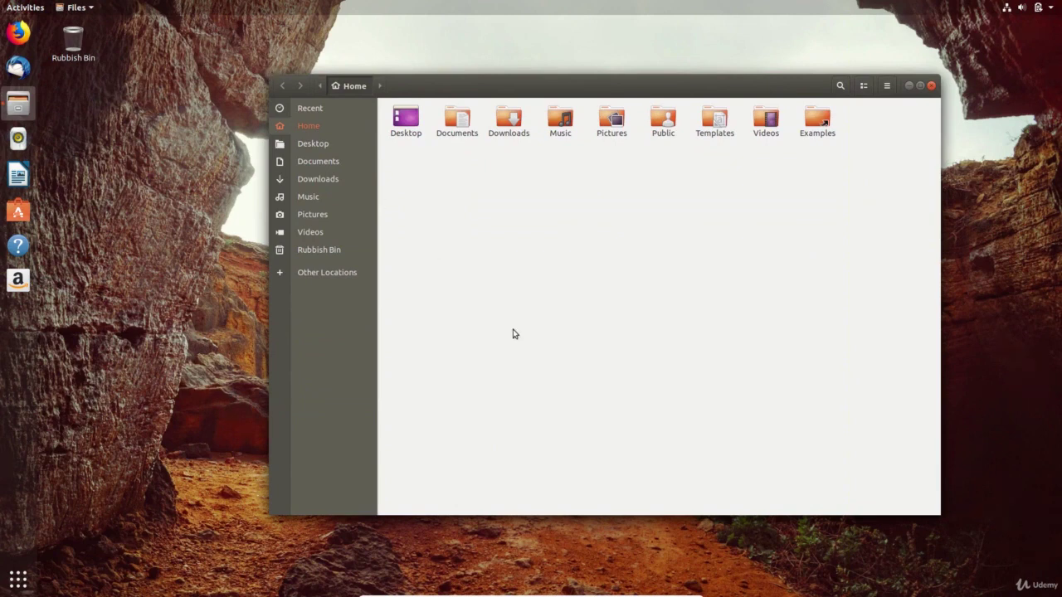
double_click(508, 125)
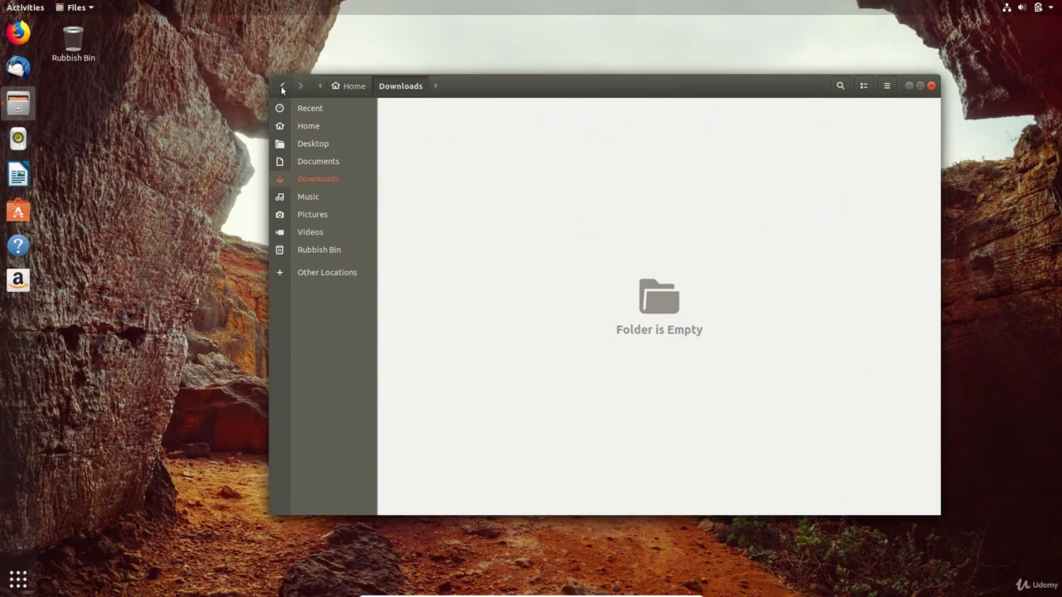
left_click(283, 86)
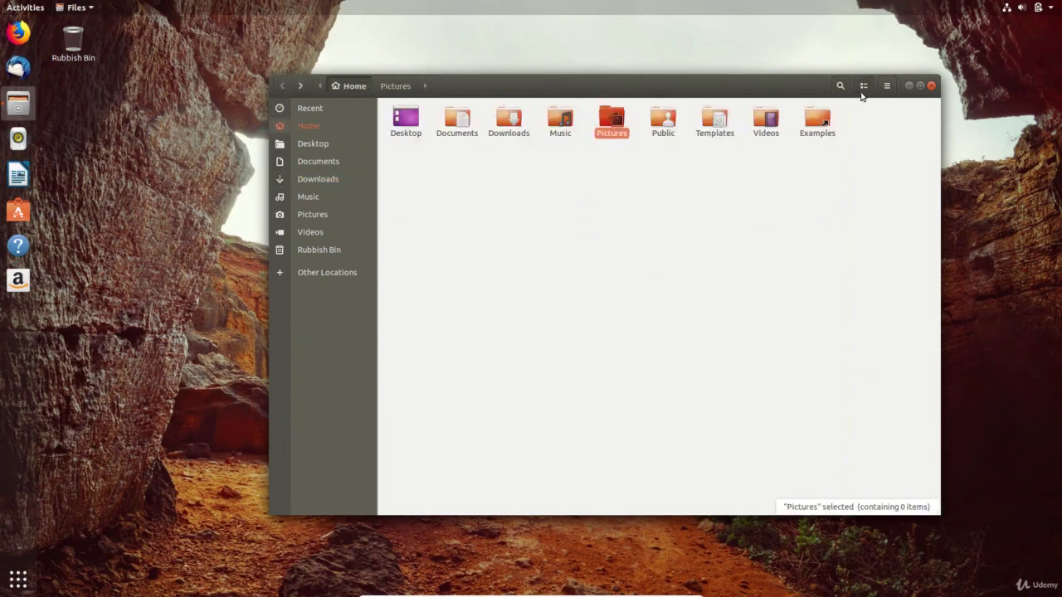
- Switch Home to list view and back to grid, zoom icons to 100%, then back to 50%
left_click(863, 93)
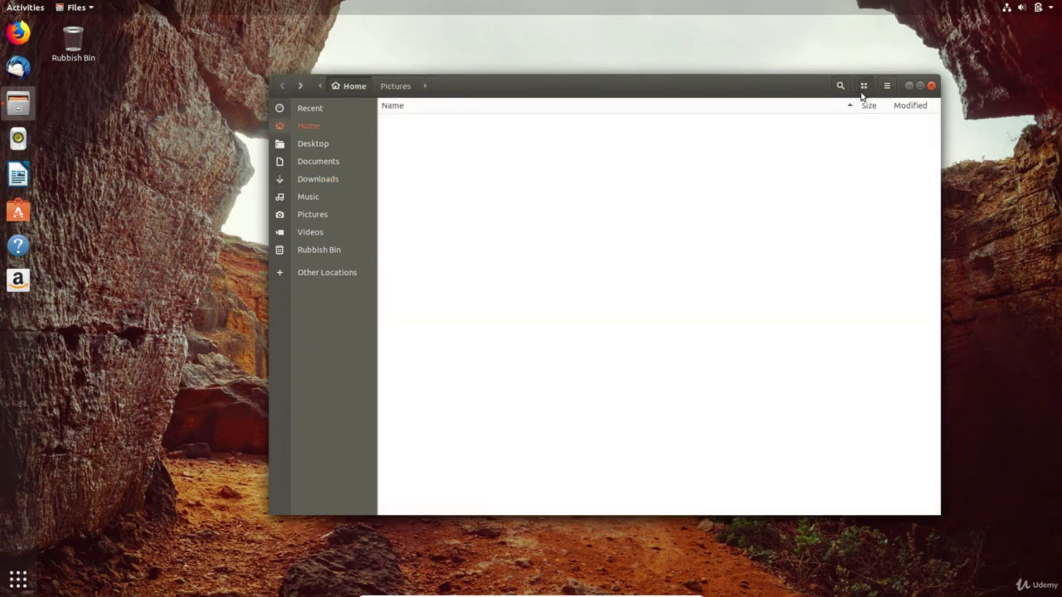
left_click(862, 93)
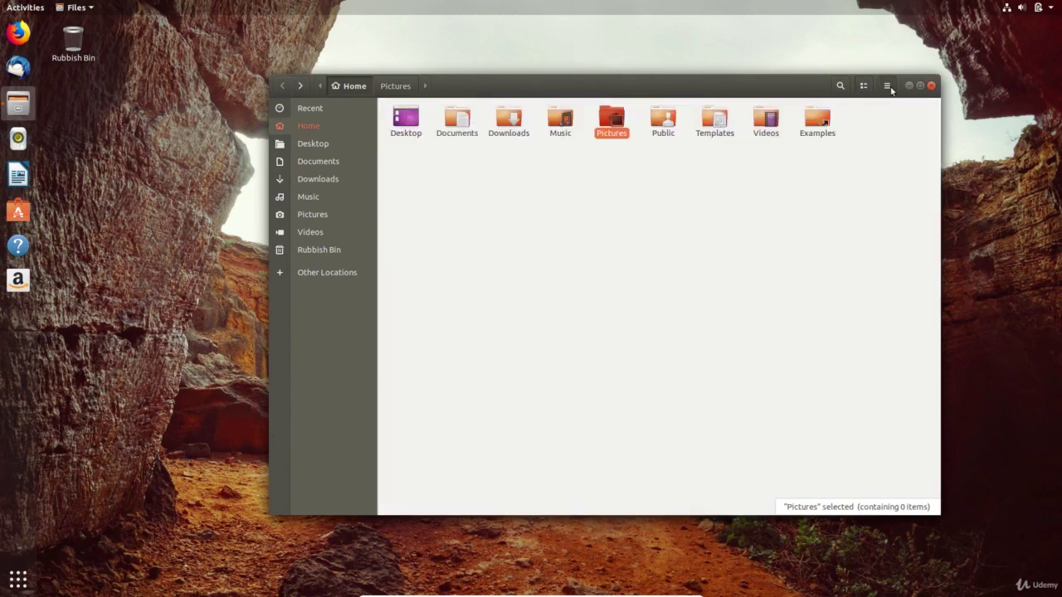
left_click(887, 86)
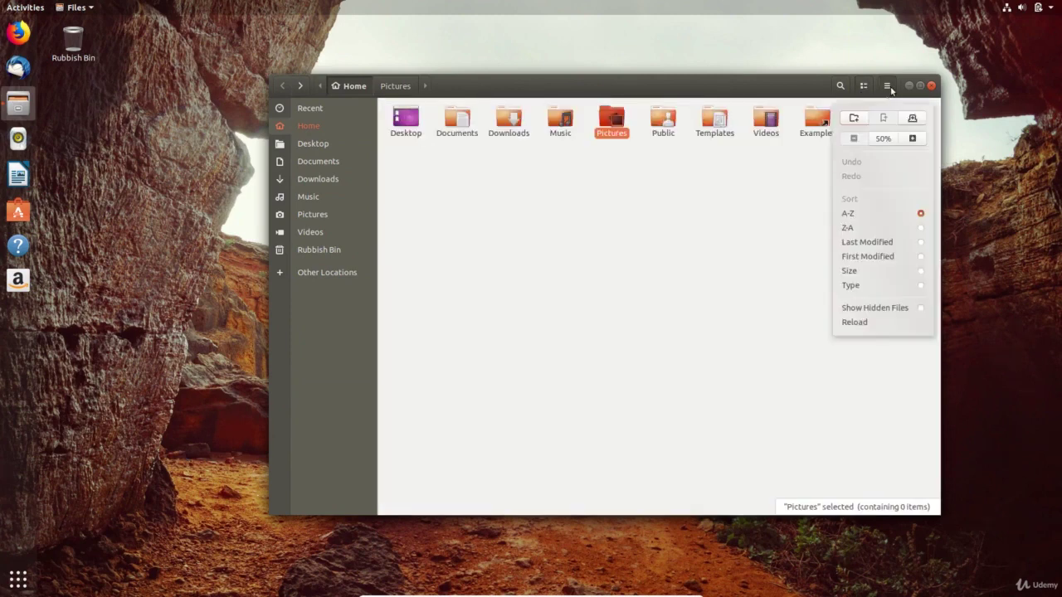
left_click(912, 138)
left_click(912, 138)
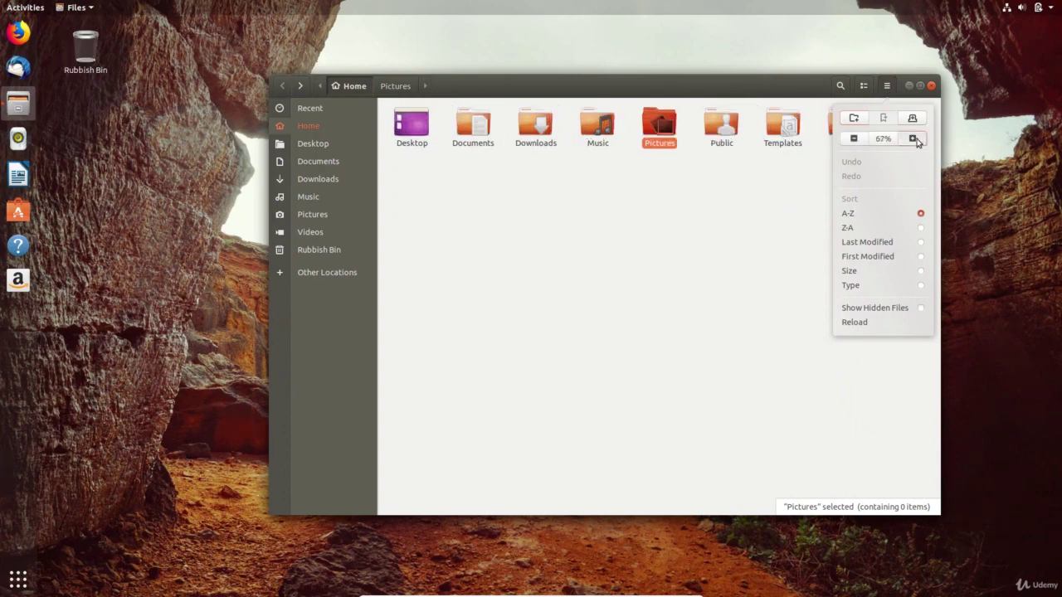
left_click(854, 138)
left_click(853, 139)
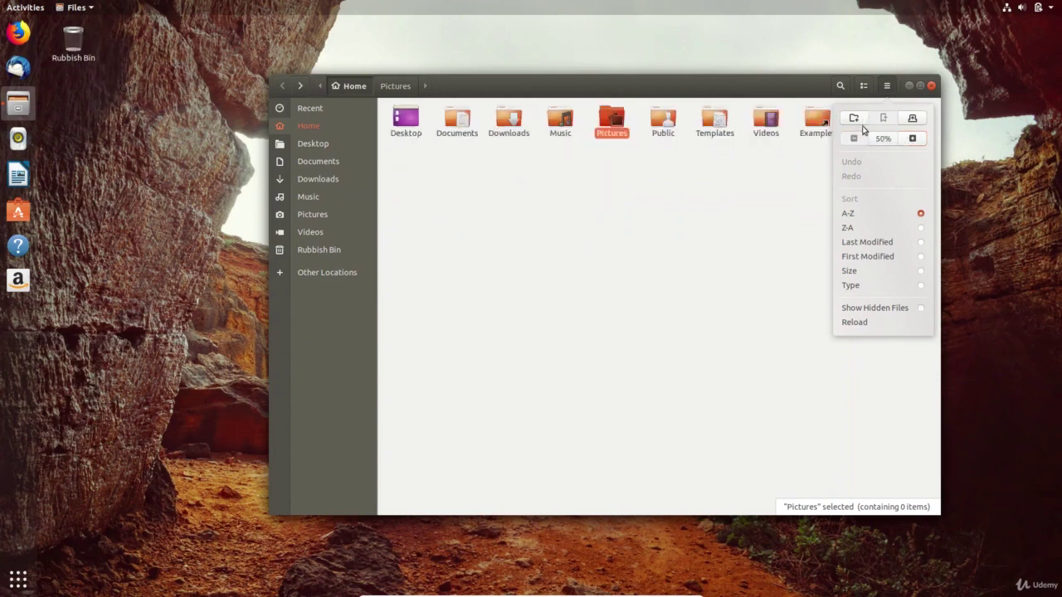
- Create a new folder named 'newfolder' in Home
left_click(855, 119)
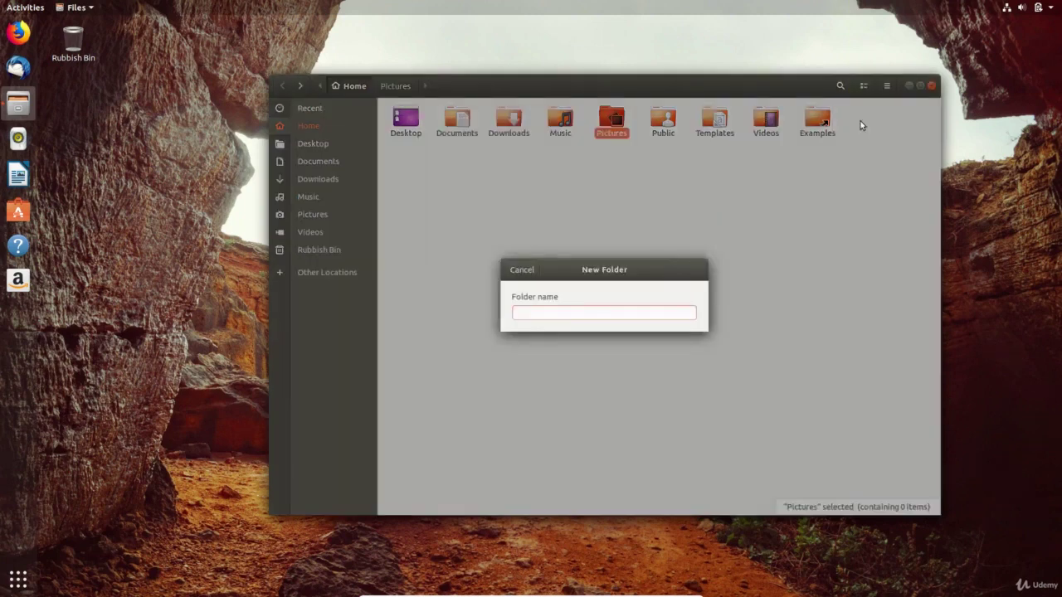
type("new")
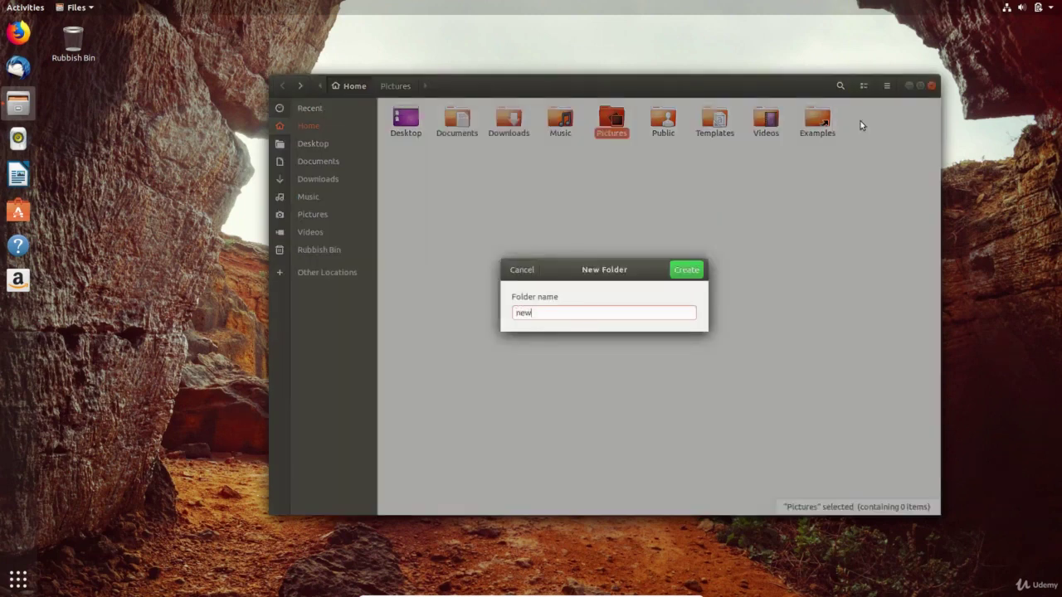
type("folder")
left_click(699, 269)
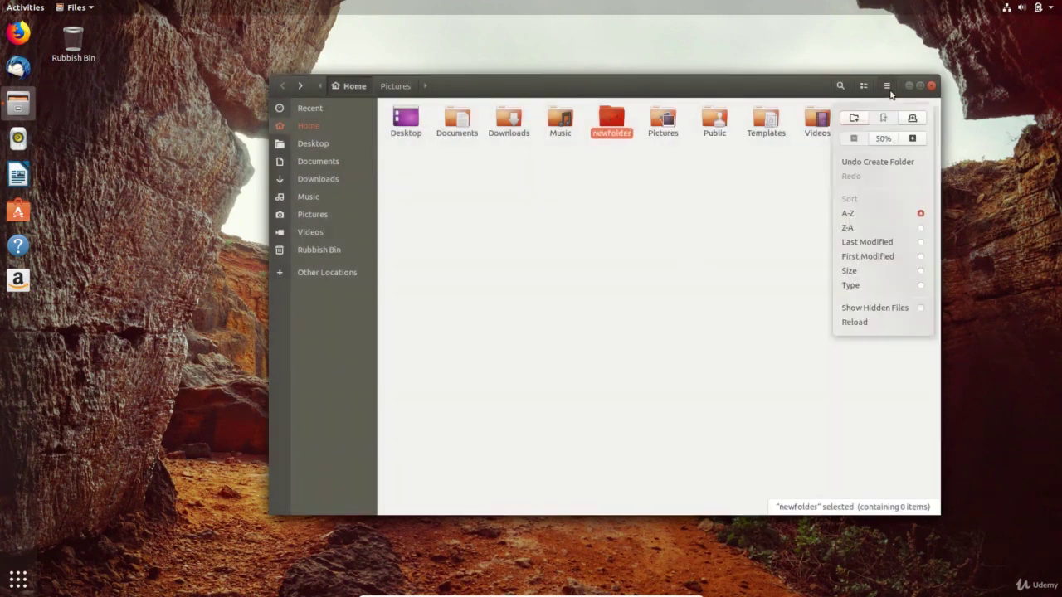
- Open a second tab and show newfolder's contents in it
left_click(887, 86)
left_click(912, 118)
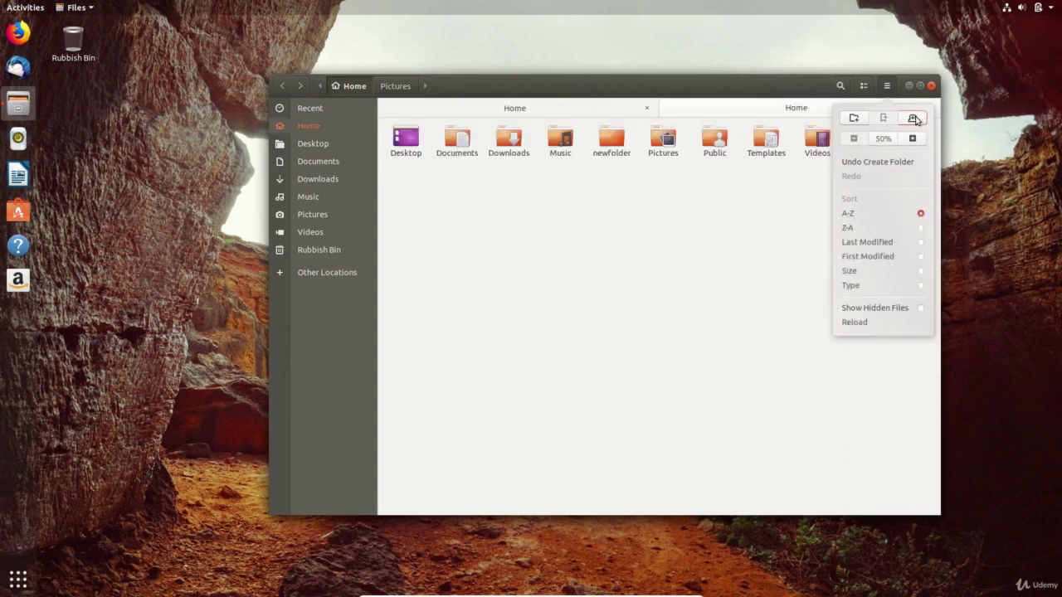
left_click(689, 206)
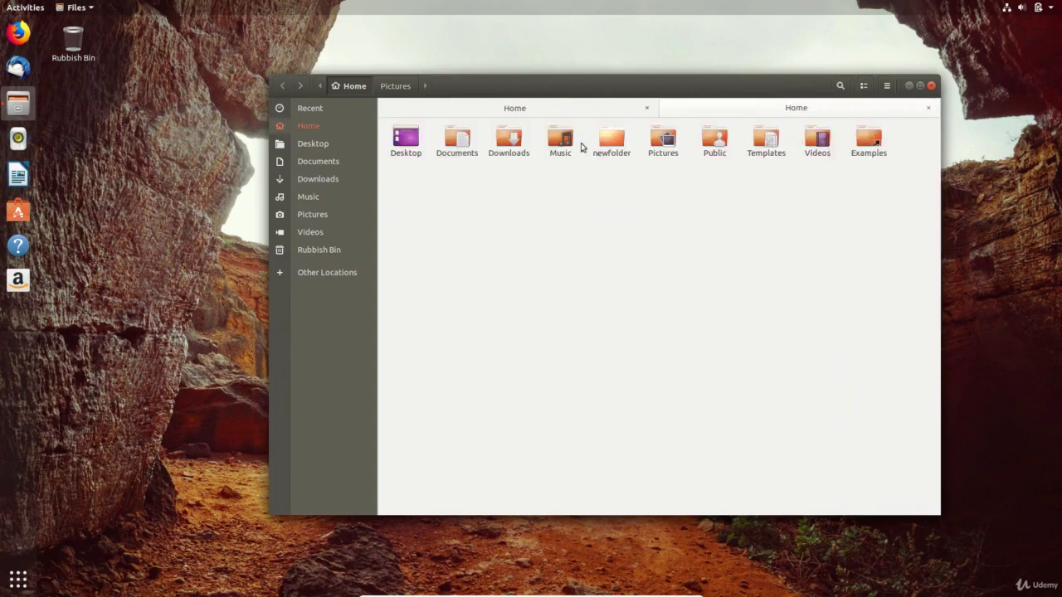
left_click(605, 141)
double_click(604, 141)
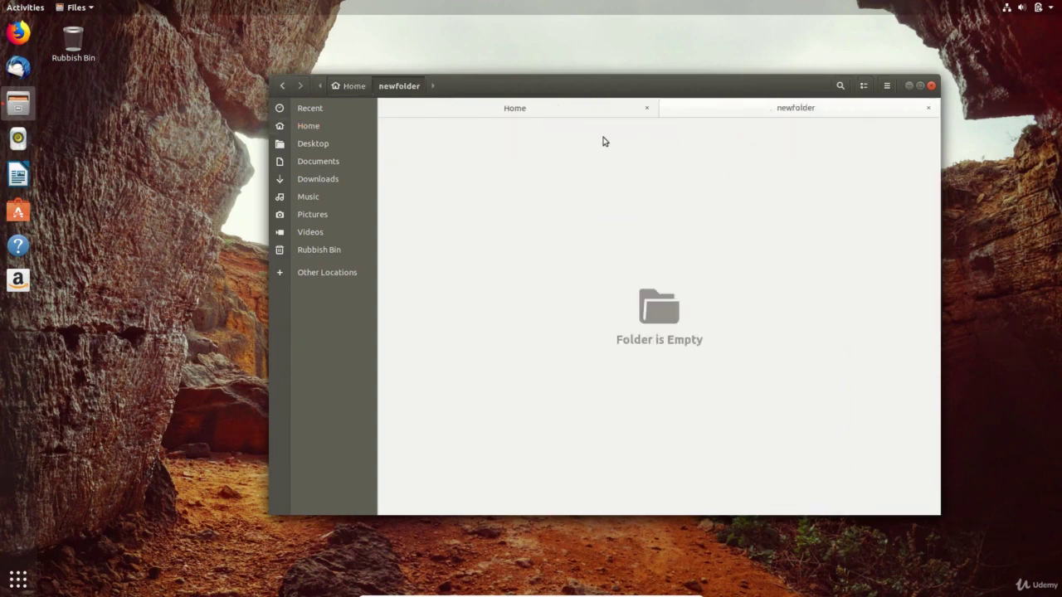
left_click(550, 115)
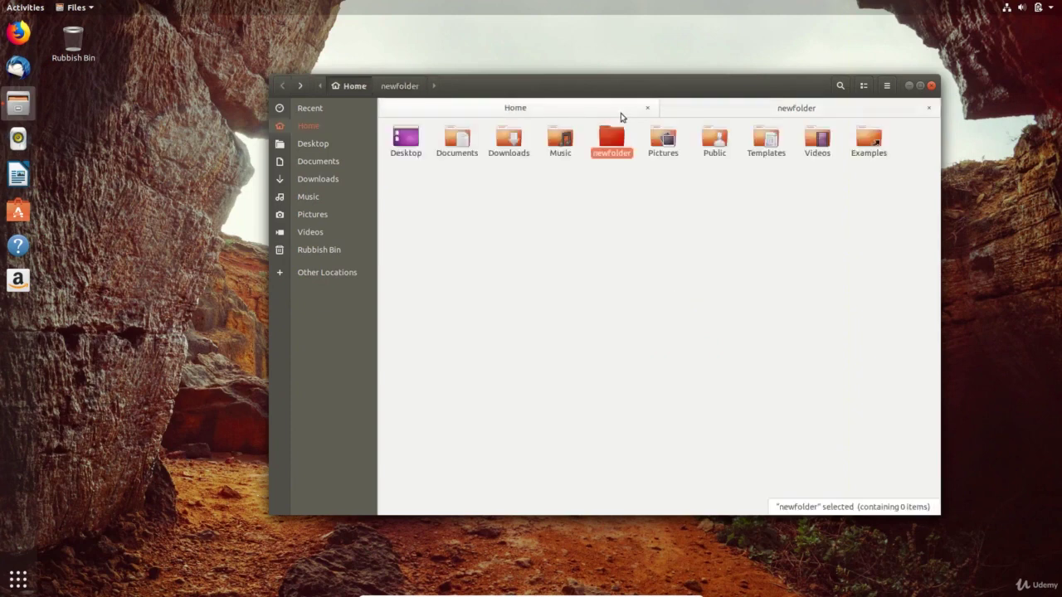
left_click(694, 111)
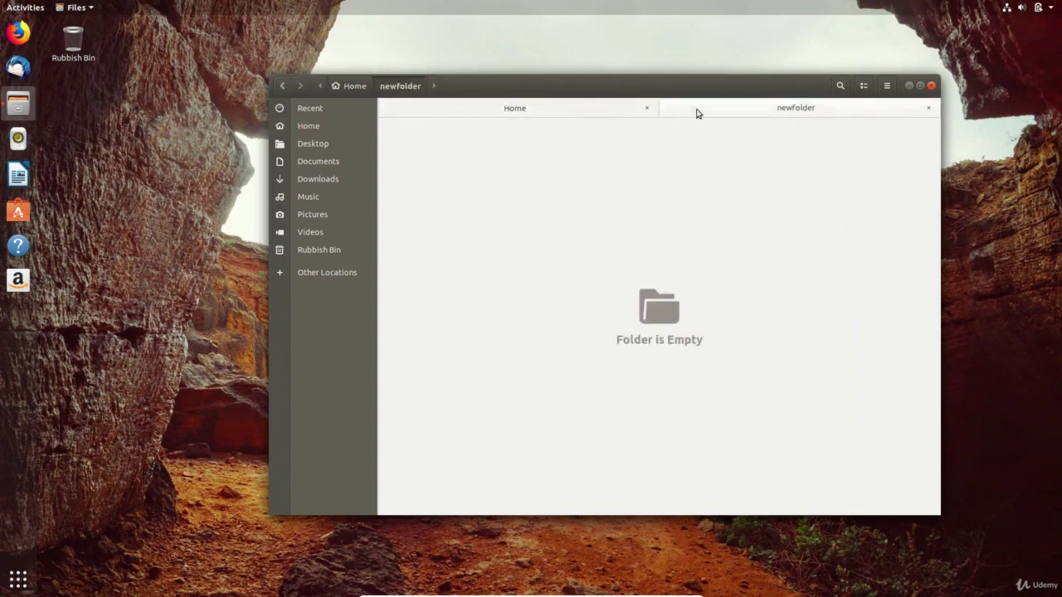
- Bookmark newfolder in the sidebar and close its tab
left_click(889, 86)
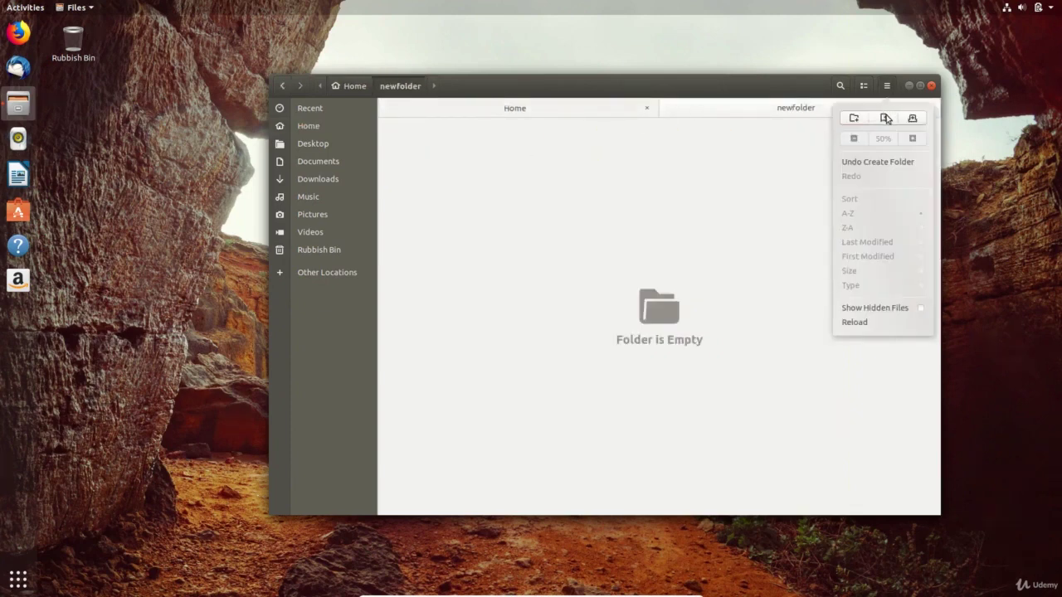
left_click(885, 118)
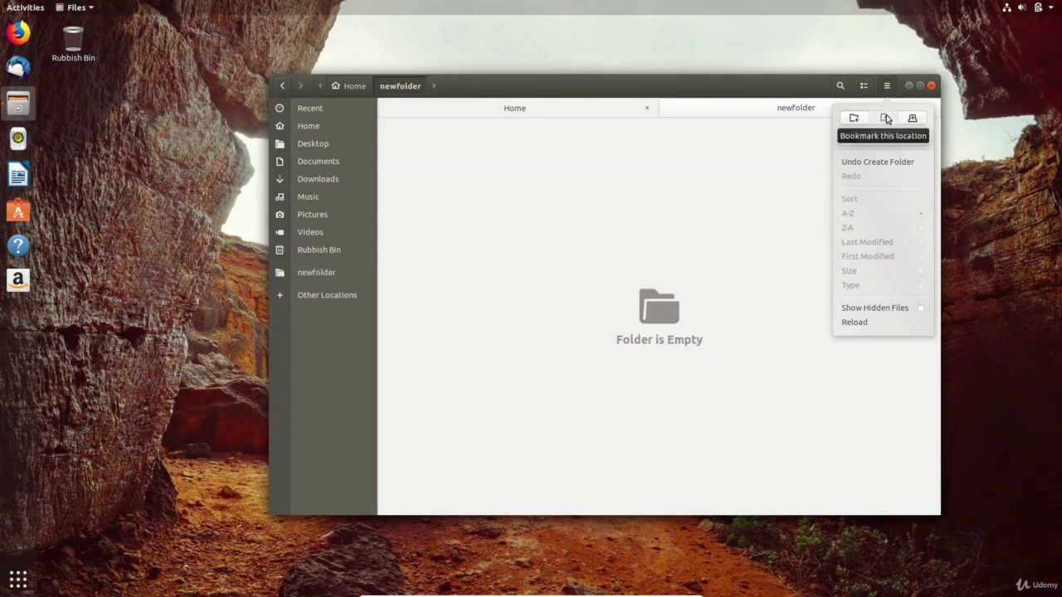
left_click(318, 273)
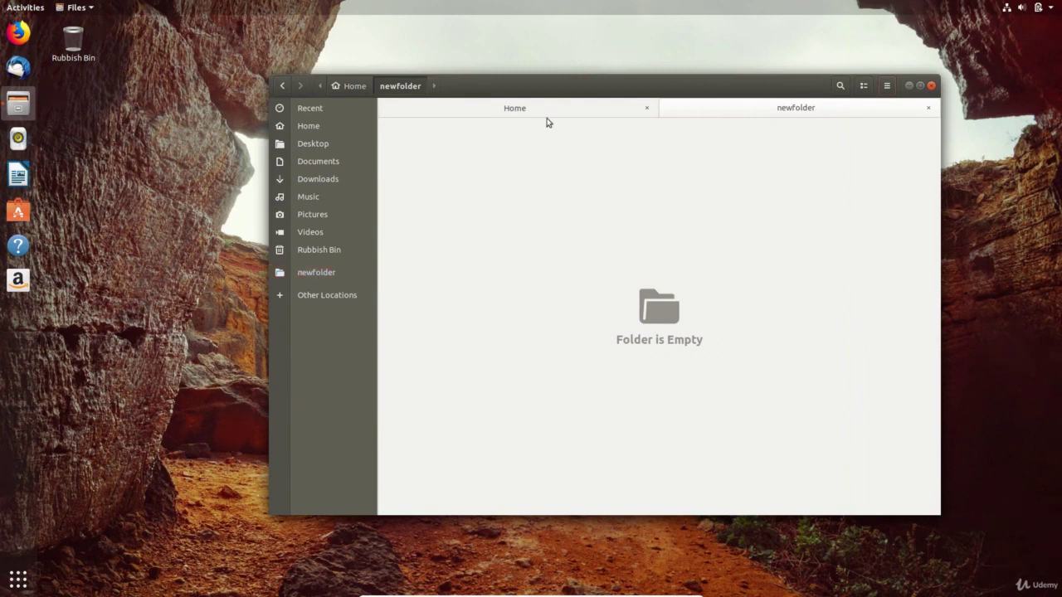
left_click(929, 109)
- Browse Other Locations > Computer down through home into the user's folder, then close Files
left_click(349, 295)
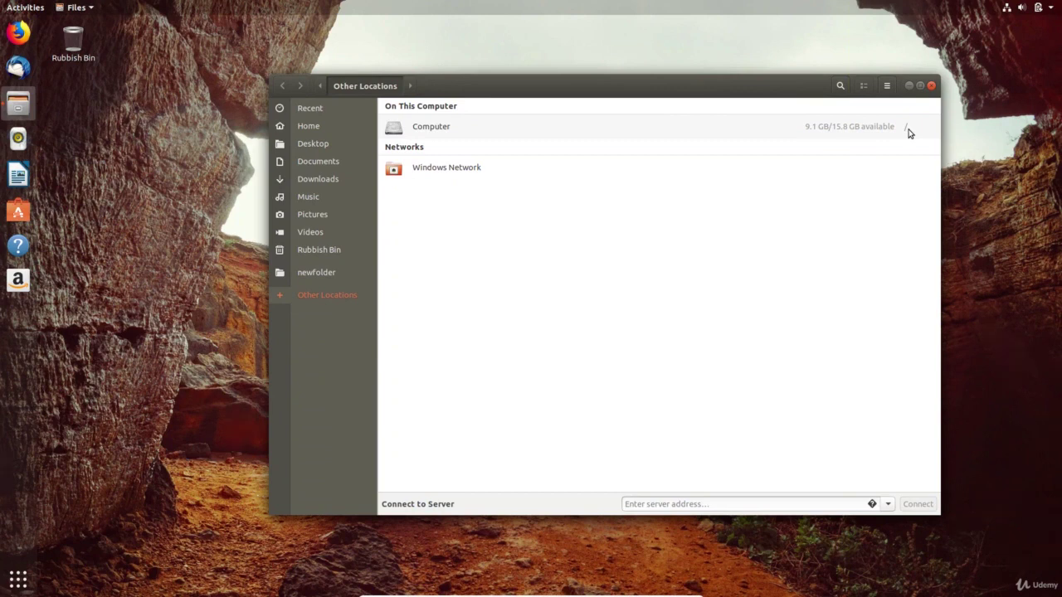
left_click(604, 130)
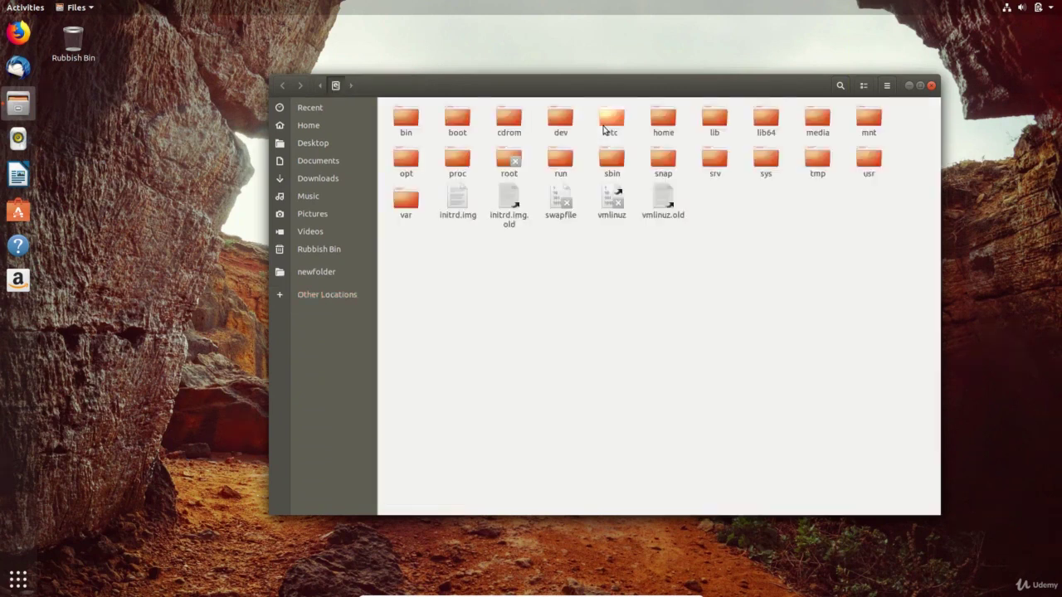
left_click(662, 124)
double_click(662, 124)
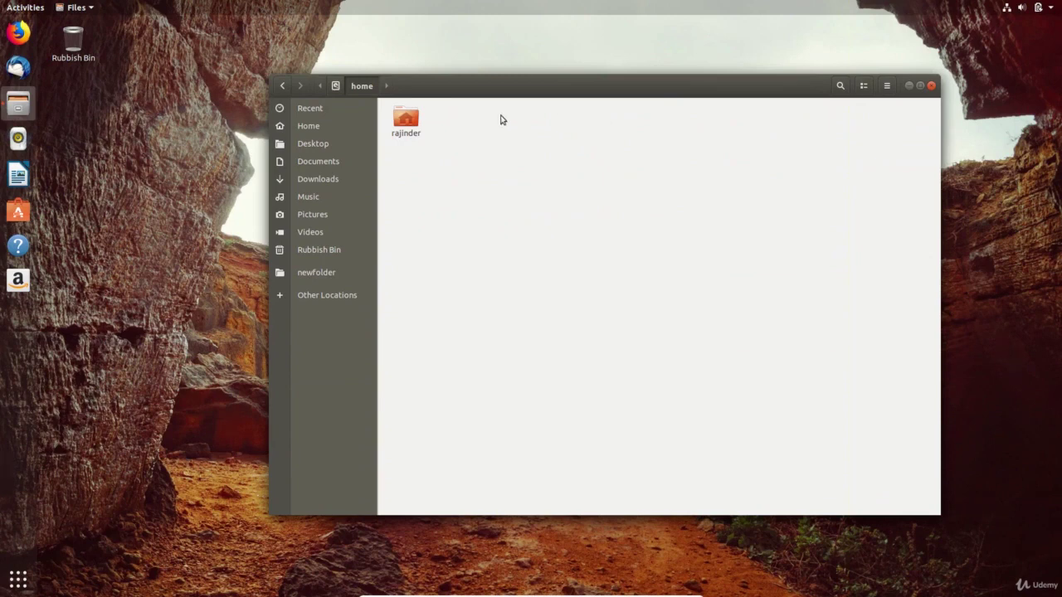
double_click(410, 123)
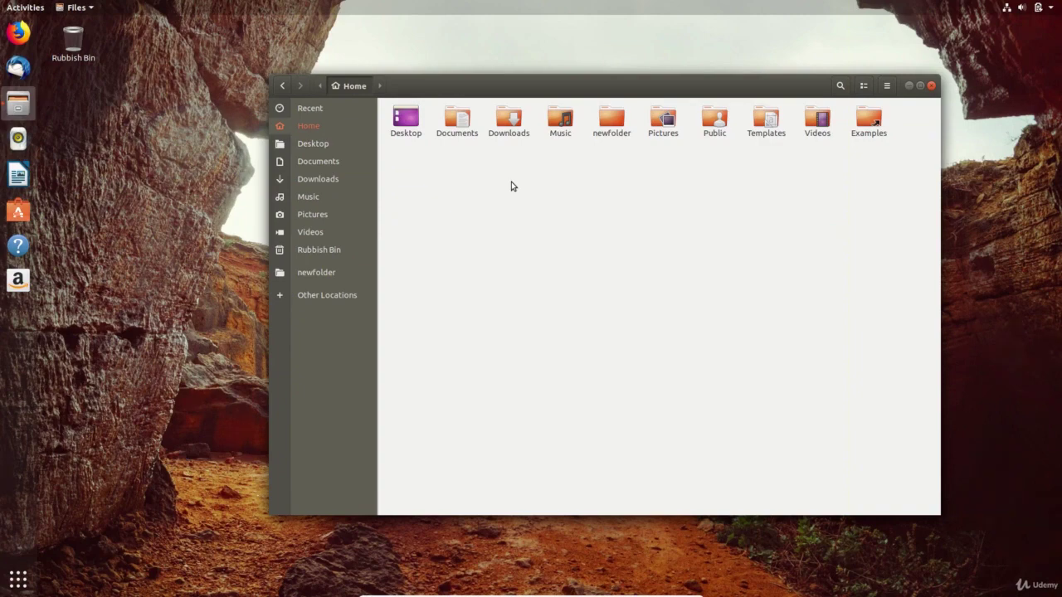
left_click(930, 86)
left_click(1018, 9)
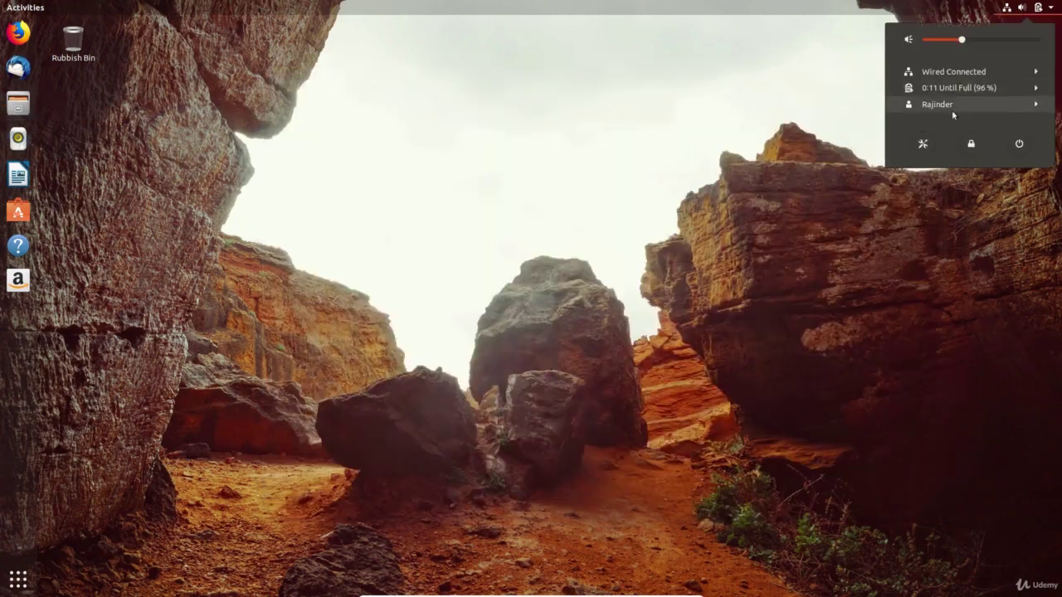
- Launch Settings and find the Users page by searching 'user'
left_click(922, 144)
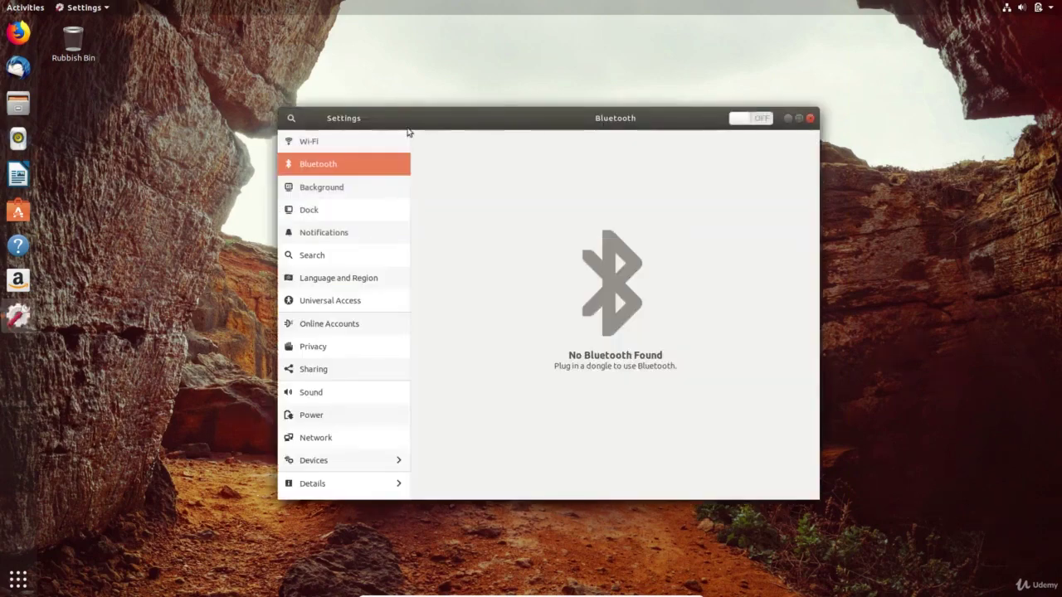
left_click(290, 122)
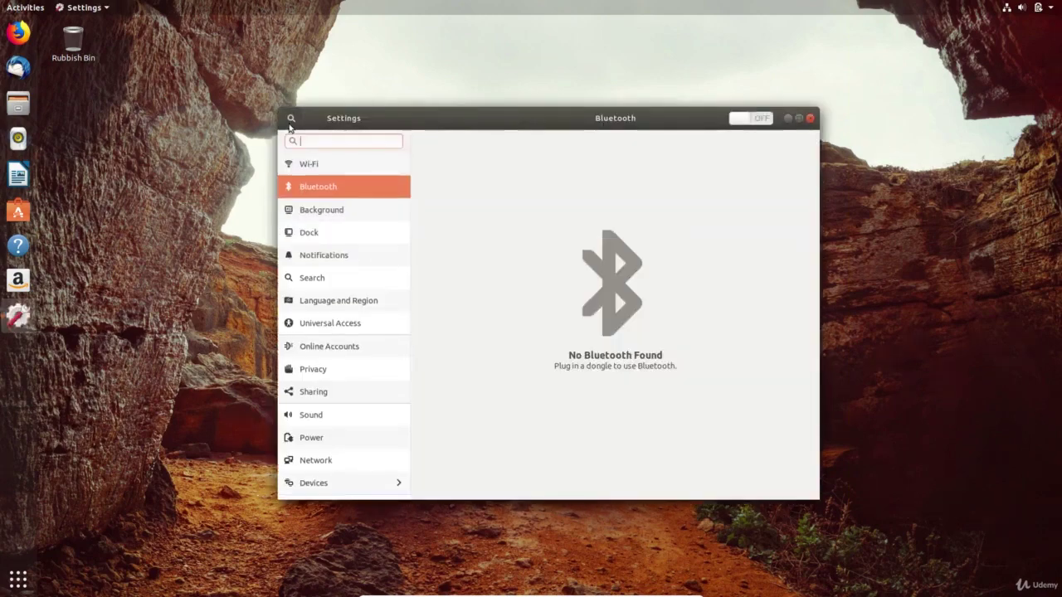
type("users")
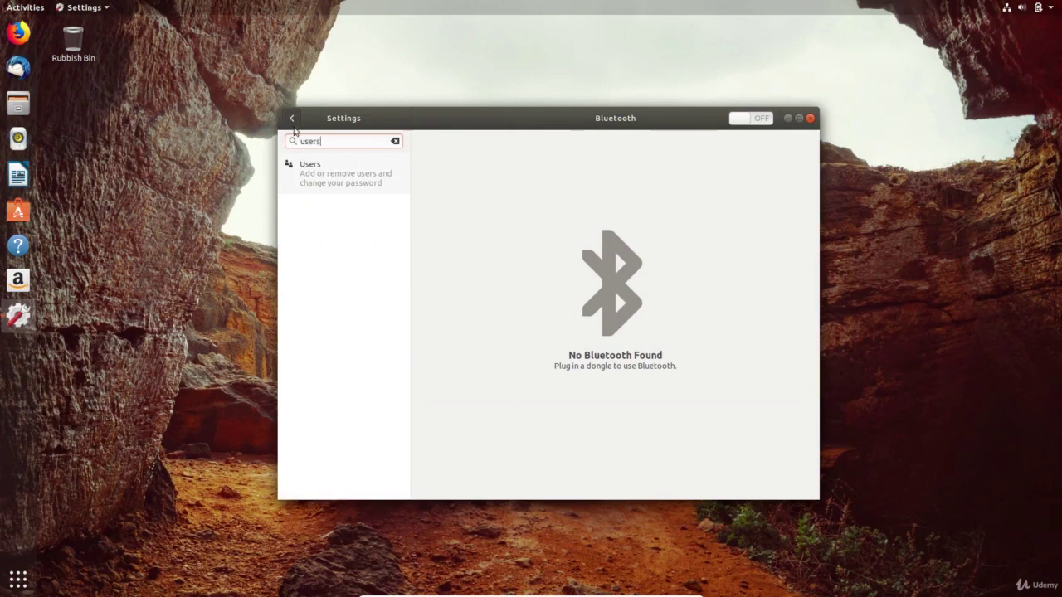
left_click(315, 169)
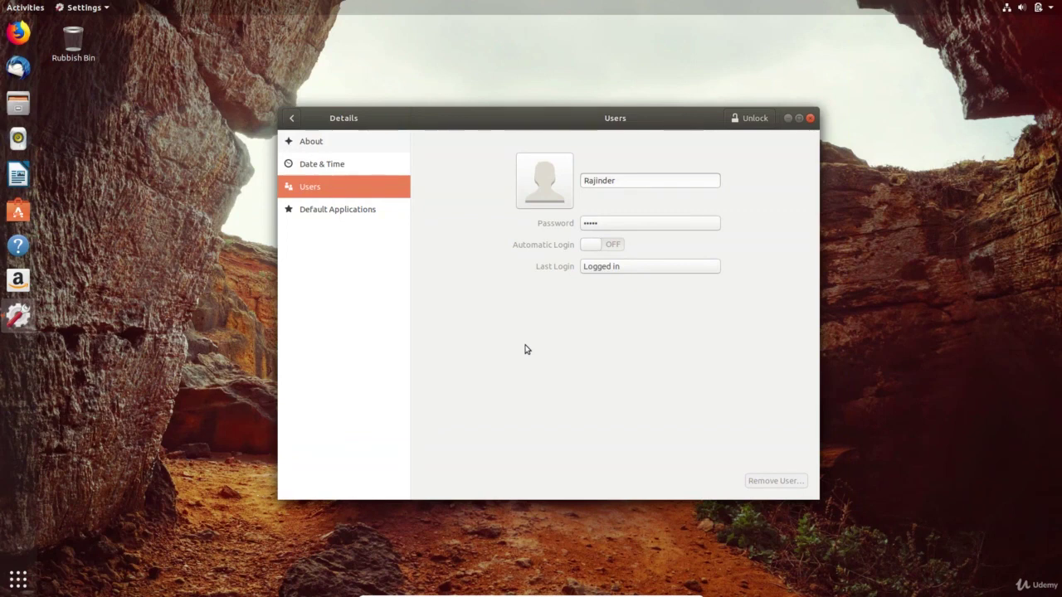
- Unlock Users with the admin password and add a standard user with the new user's full name
left_click(755, 119)
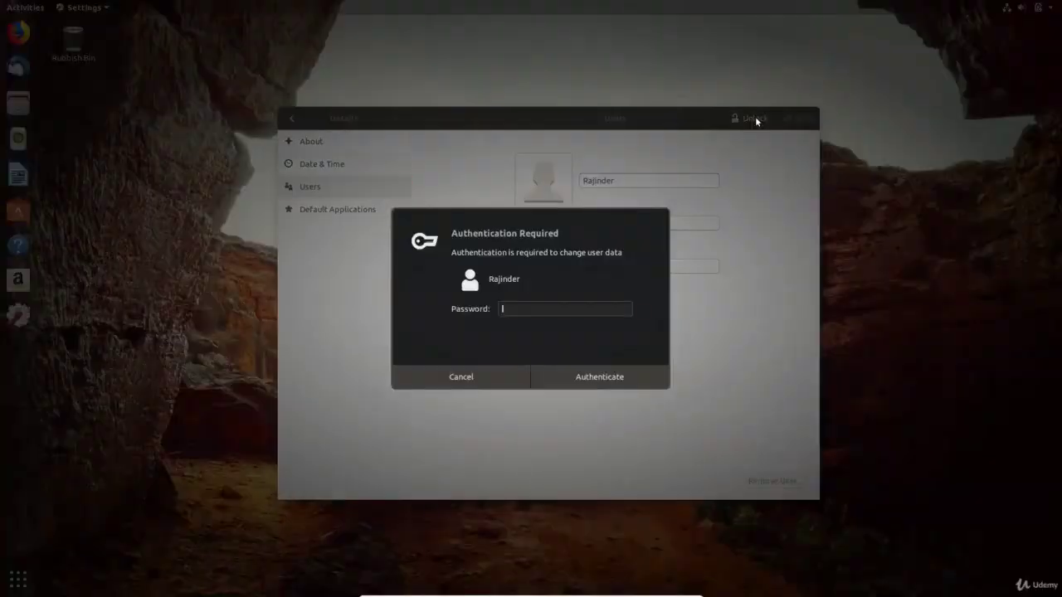
type("*****")
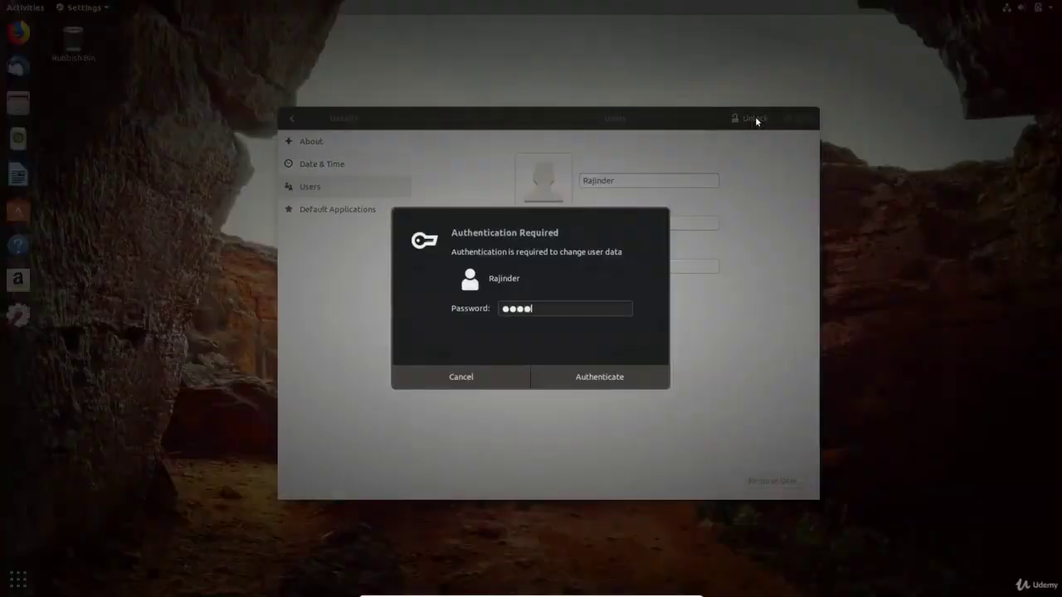
type("**")
key("Return")
left_click(754, 118)
type("Captain")
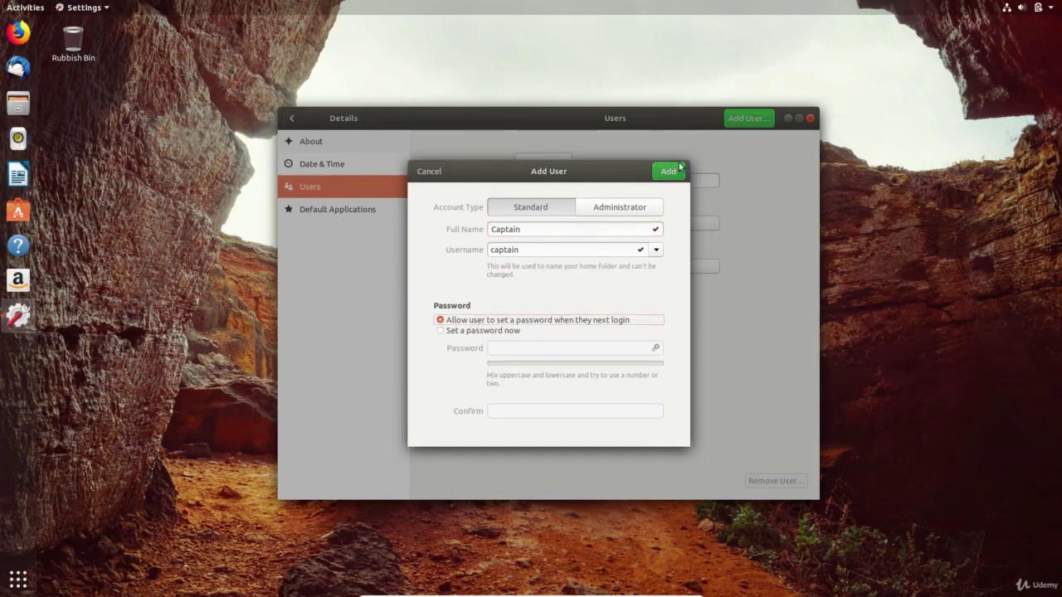
left_click(674, 173)
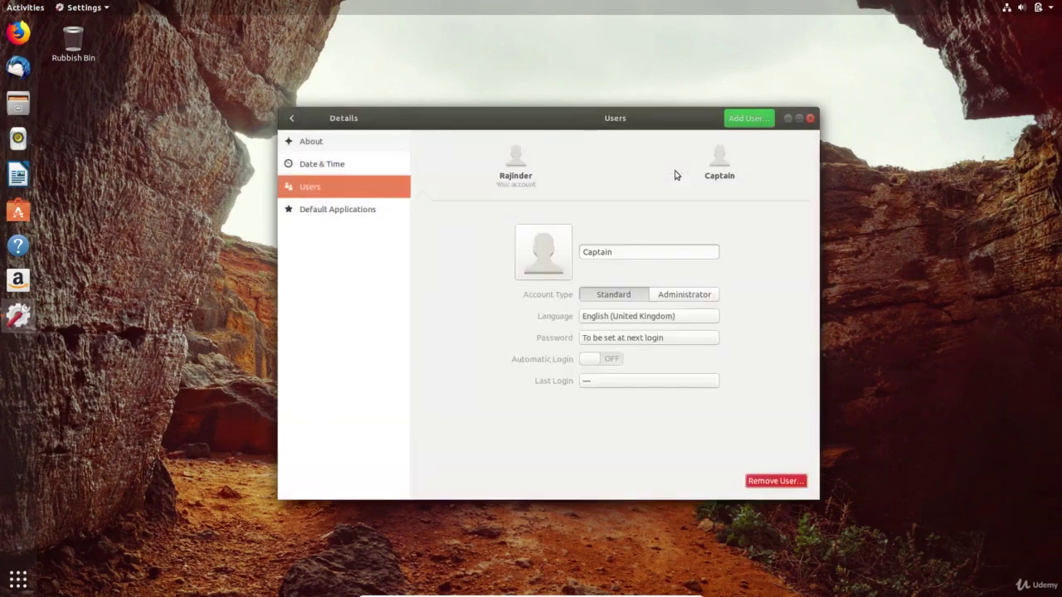
- Close Settings and choose Log Out from the current account's session options
left_click(810, 117)
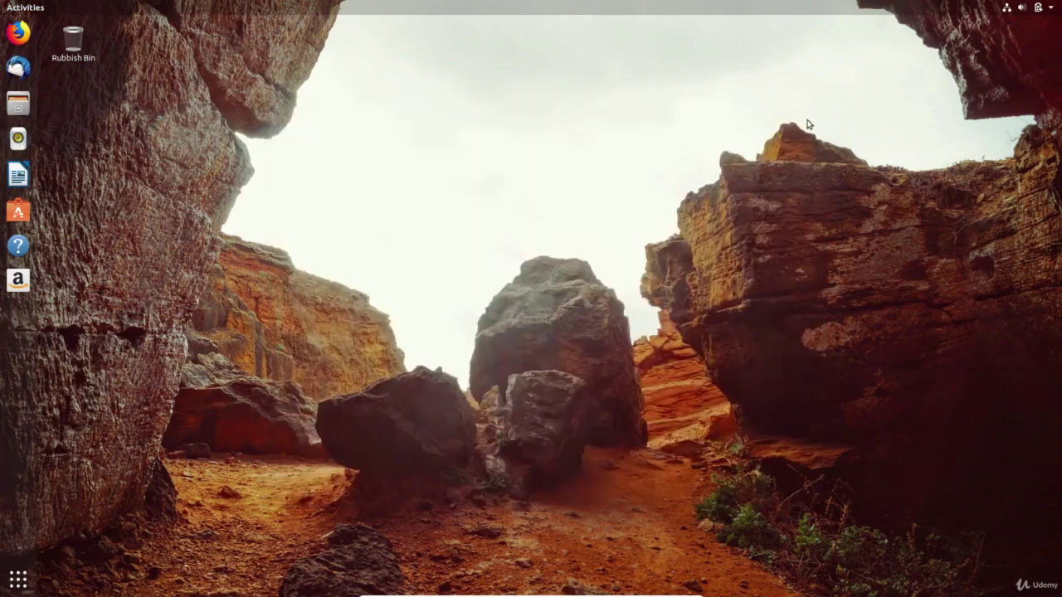
left_click(1031, 8)
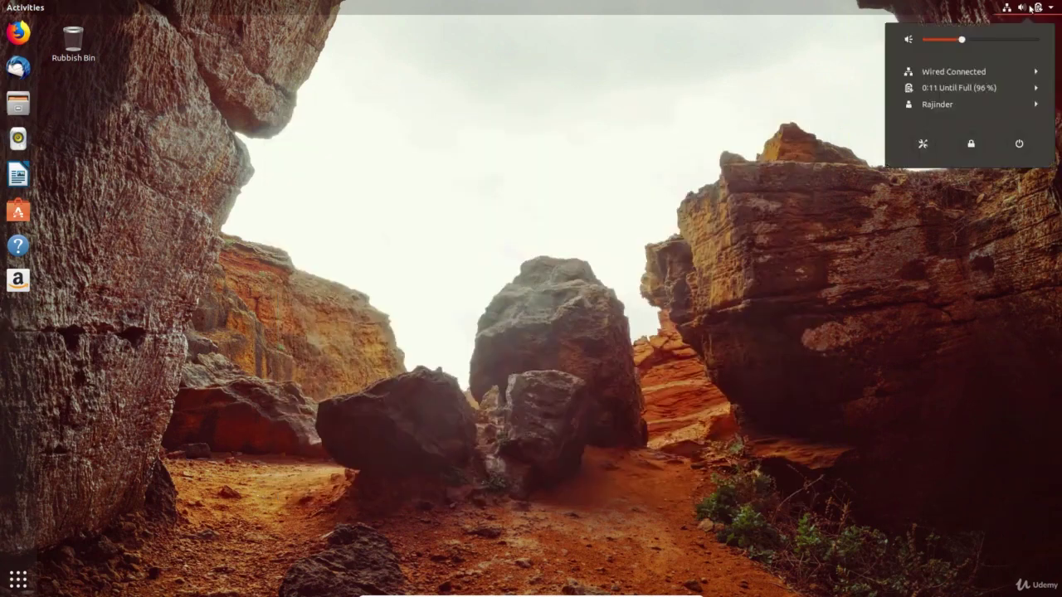
left_click(934, 106)
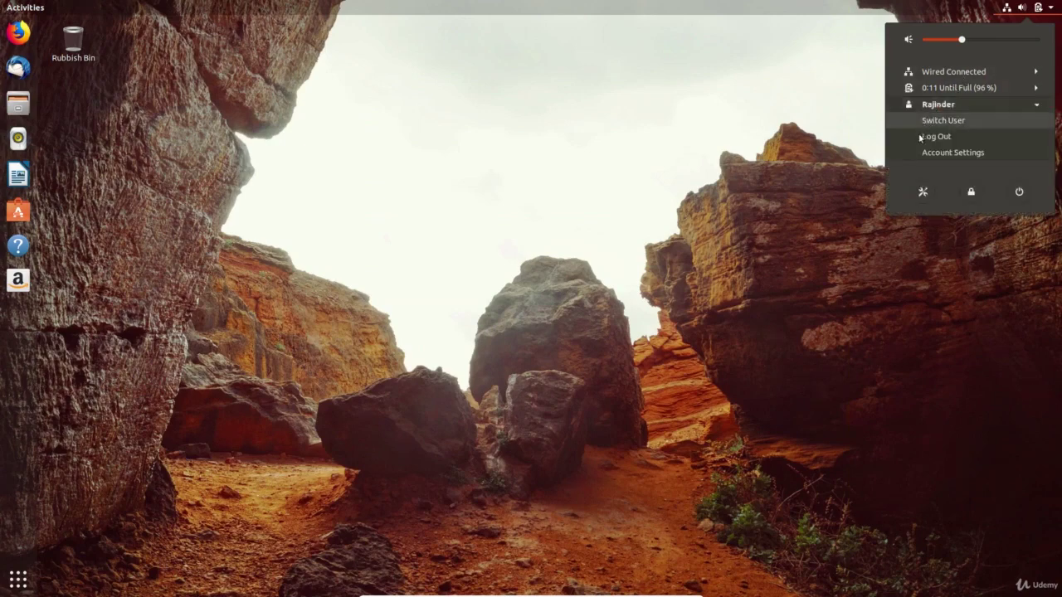
left_click(936, 136)
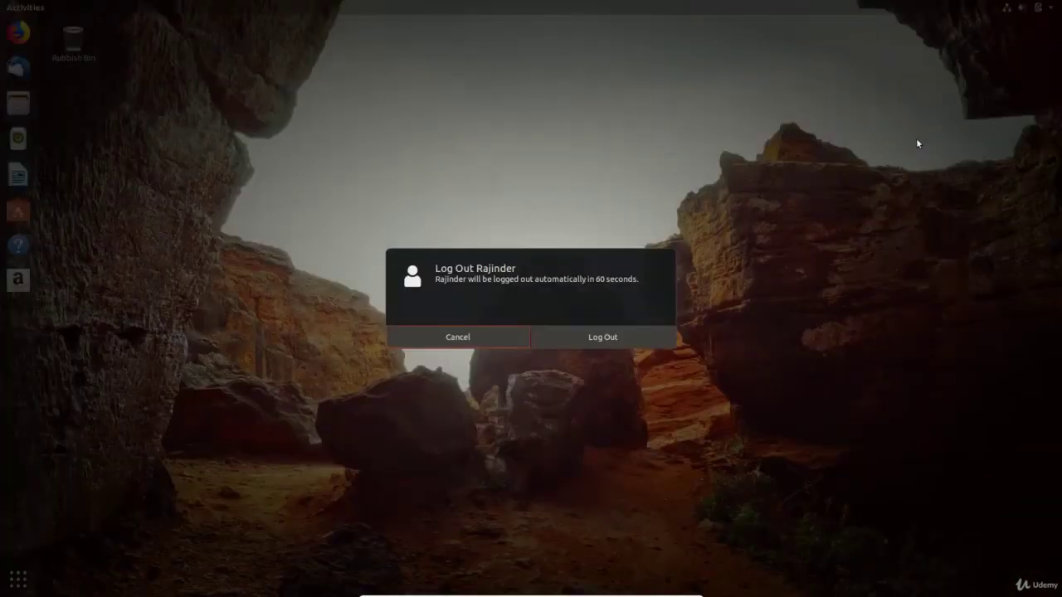
- Confirm log out, then sign in as the new account and set its new password
left_click(626, 335)
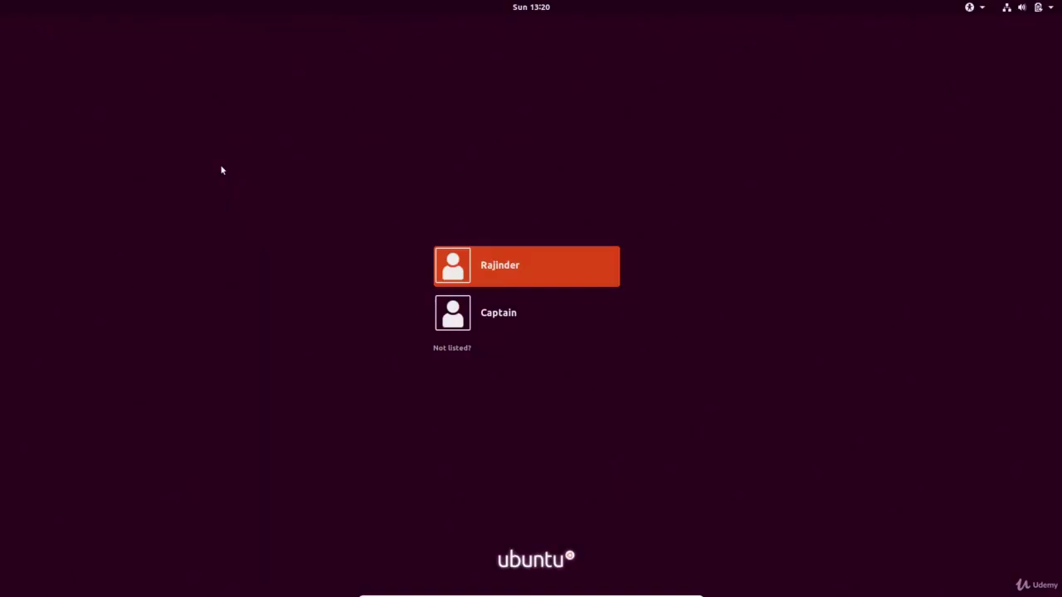
left_click(490, 319)
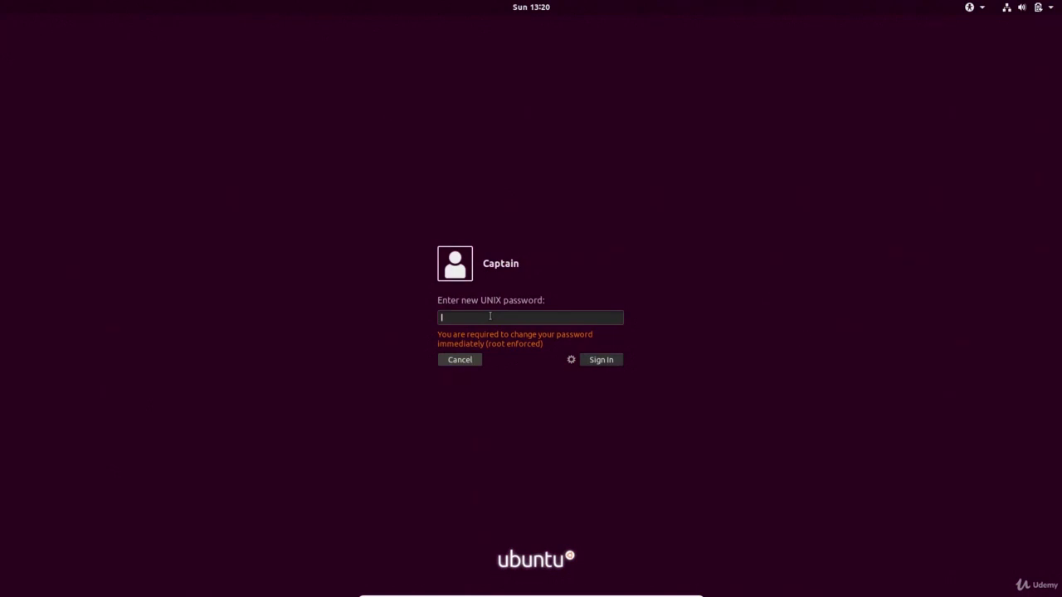
type("********")
key("Return")
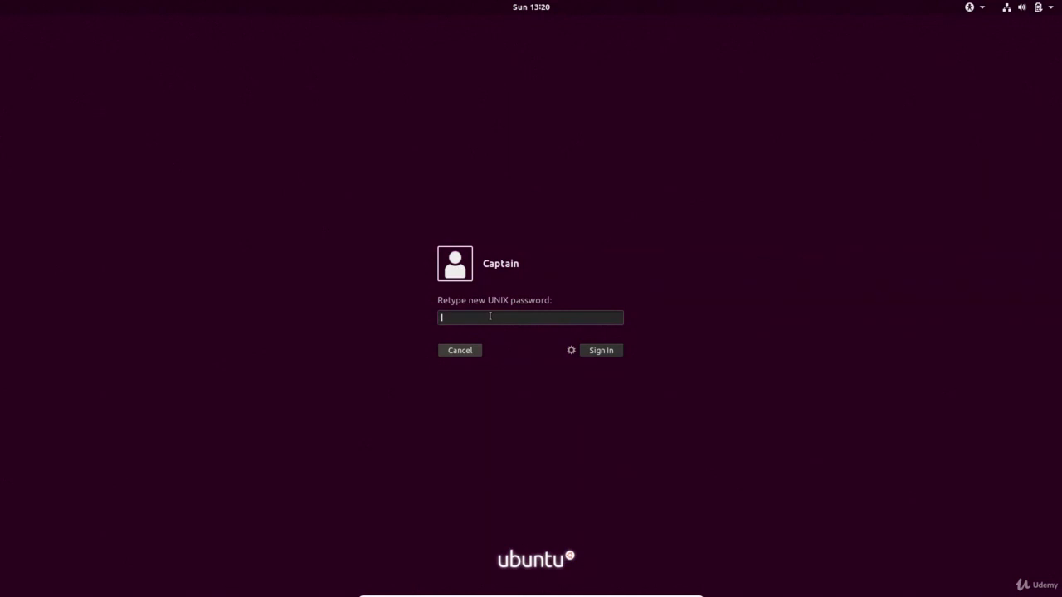
type("********")
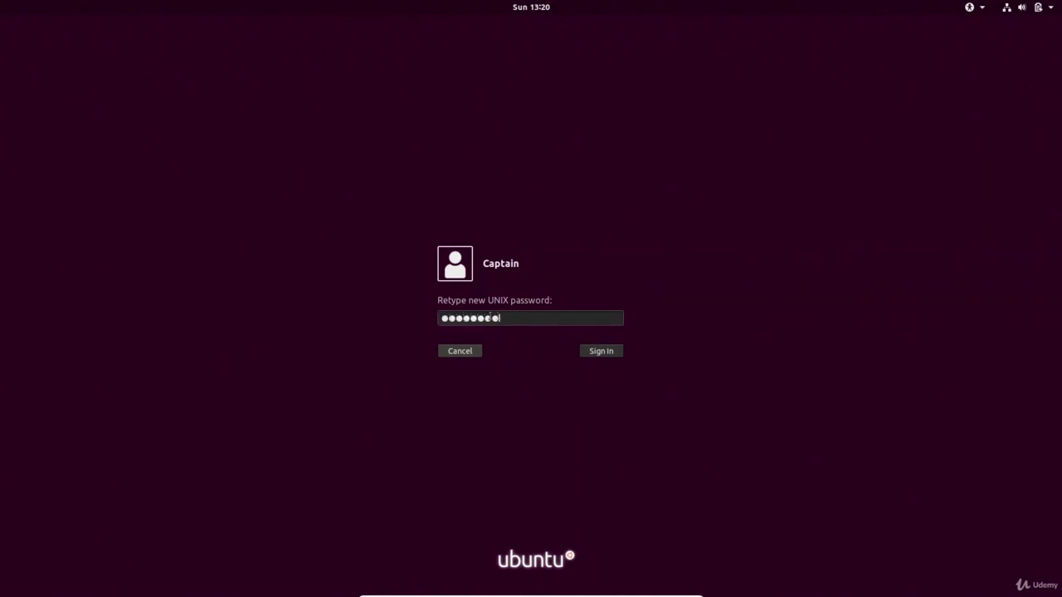
key("Return")
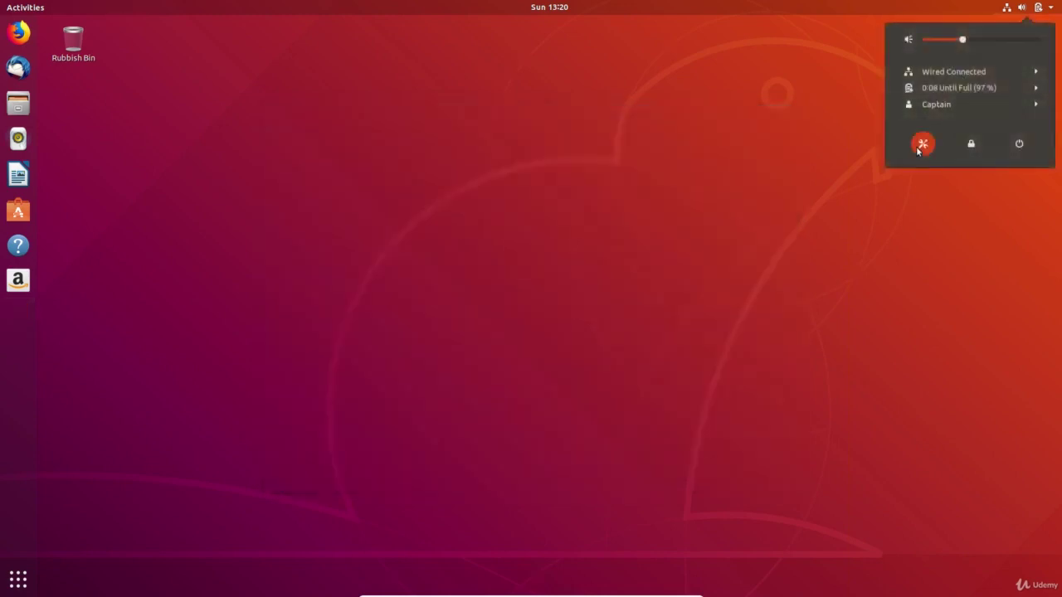
- Find Users by searching 'users', set the account picture to the keyboard photo, and close Settings
left_click(916, 148)
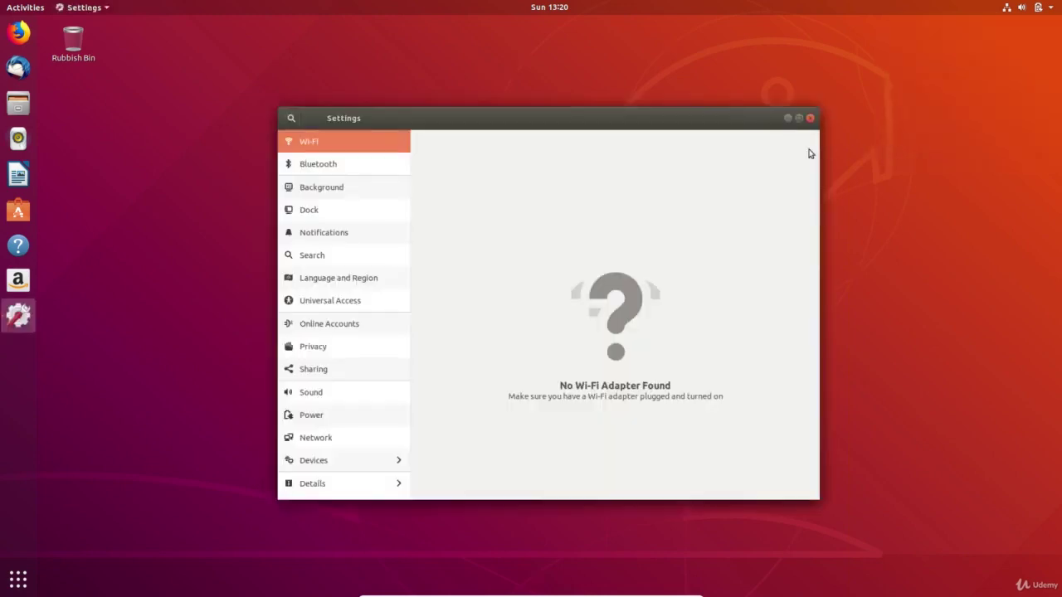
left_click(292, 123)
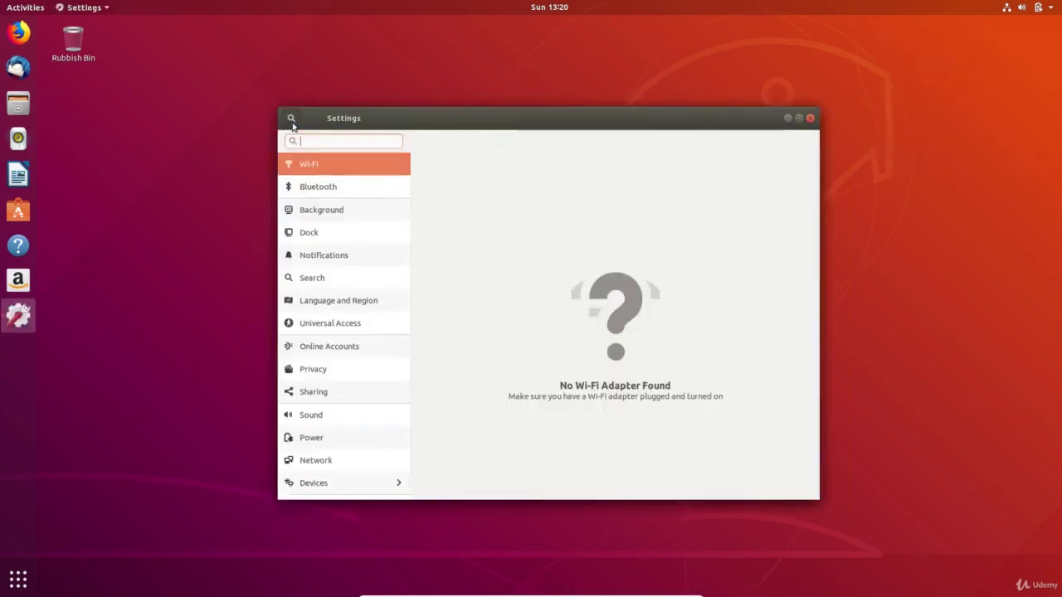
type("users")
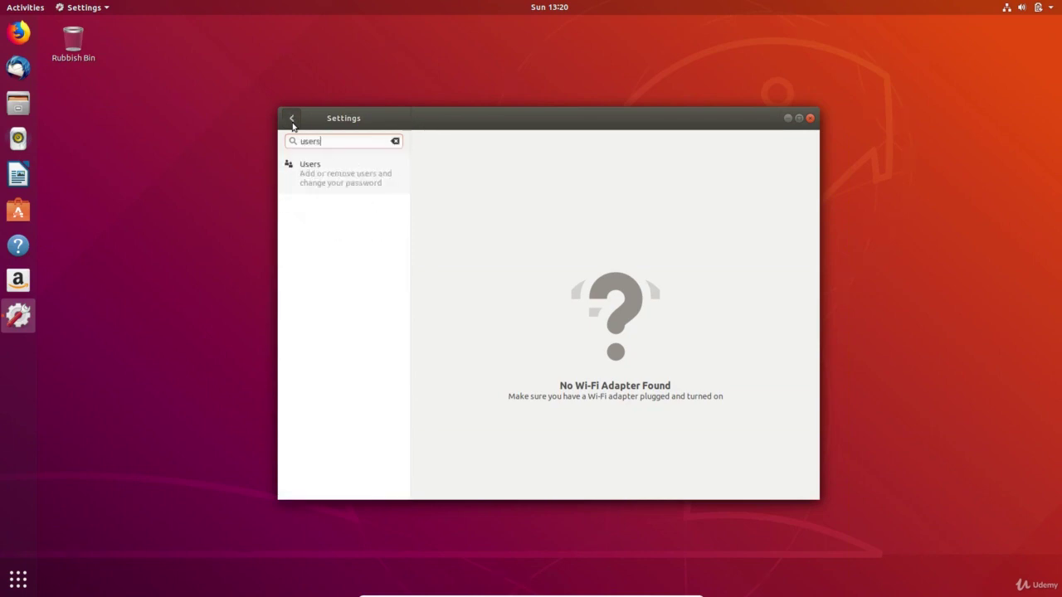
left_click(312, 168)
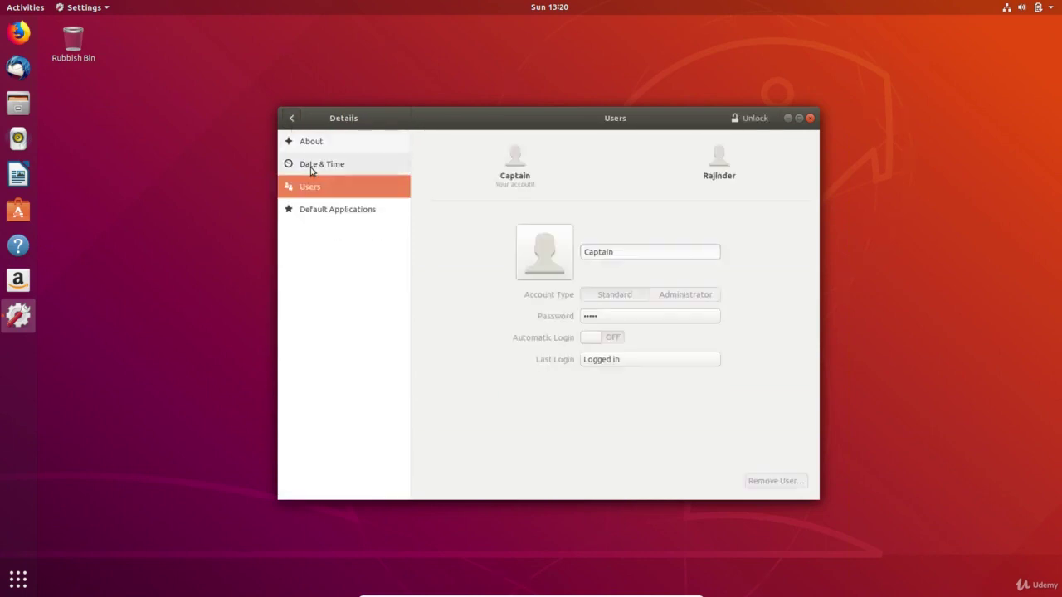
left_click(567, 242)
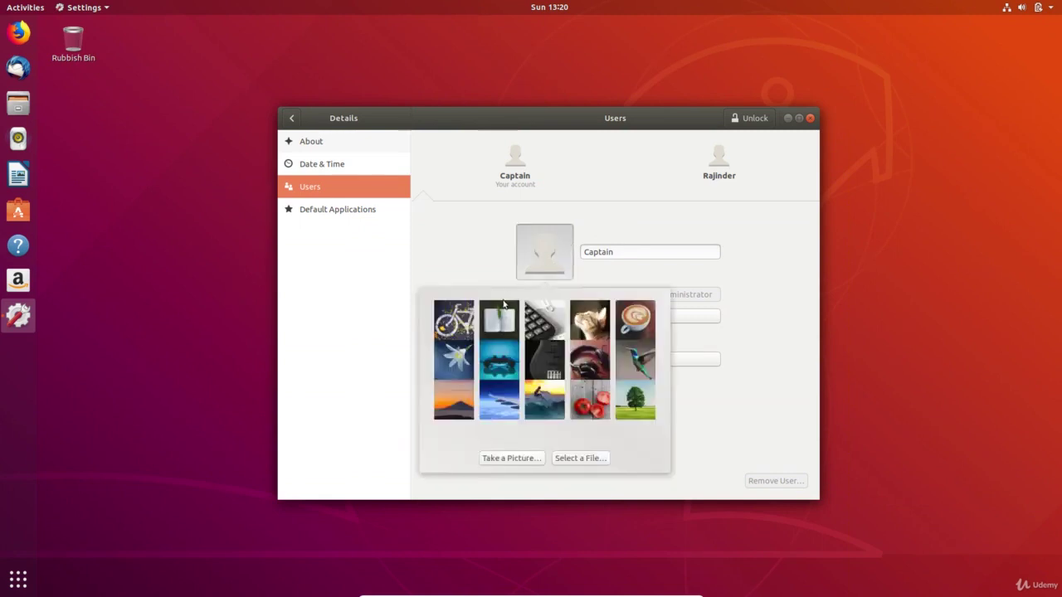
left_click(543, 324)
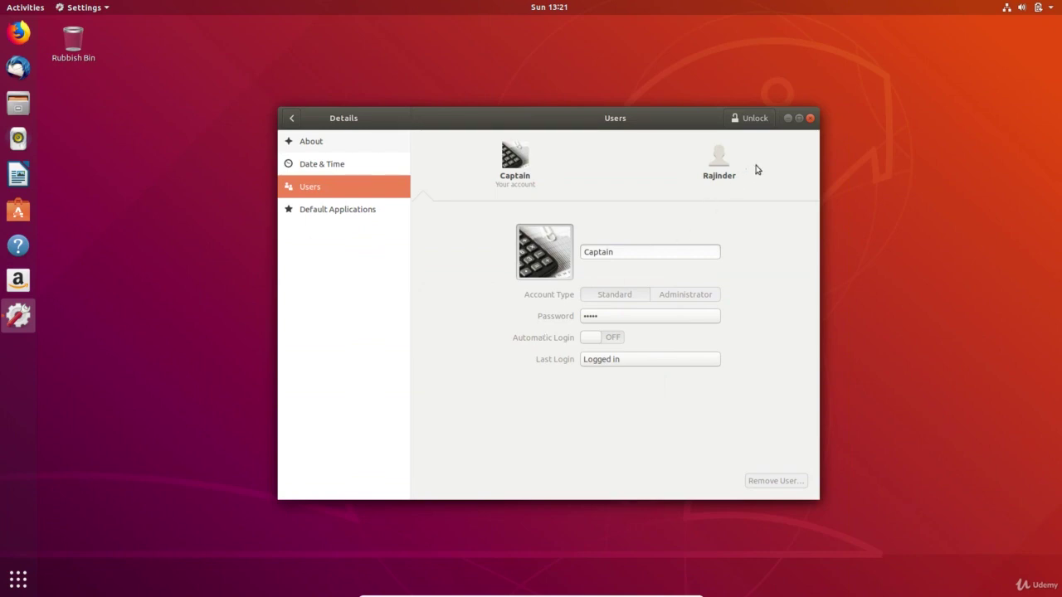
left_click(810, 119)
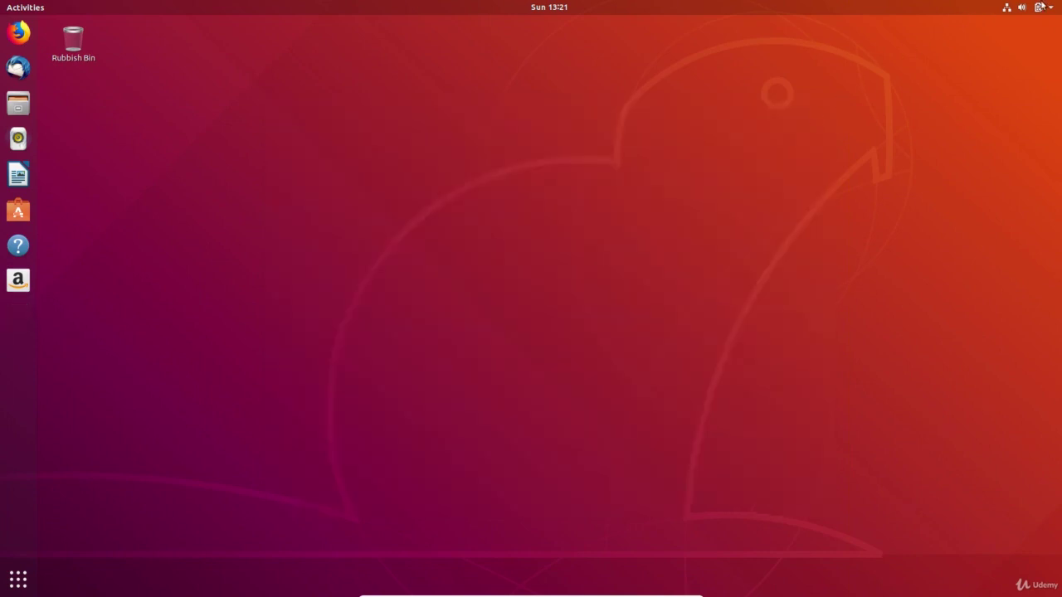
- Log out of the current account from the system menu and confirm the logout
left_click(1039, 7)
left_click(935, 105)
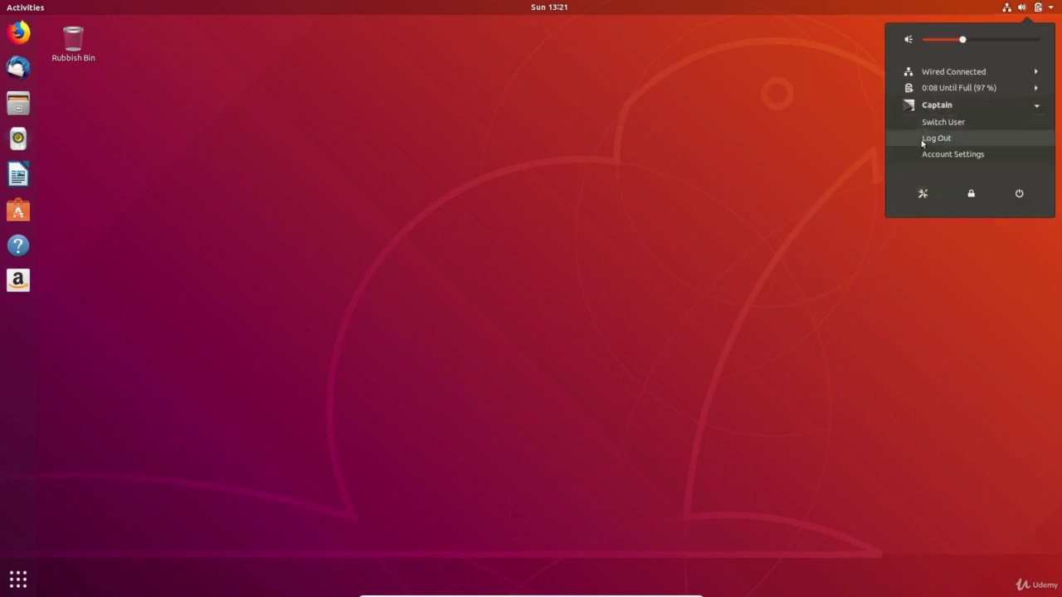
left_click(935, 138)
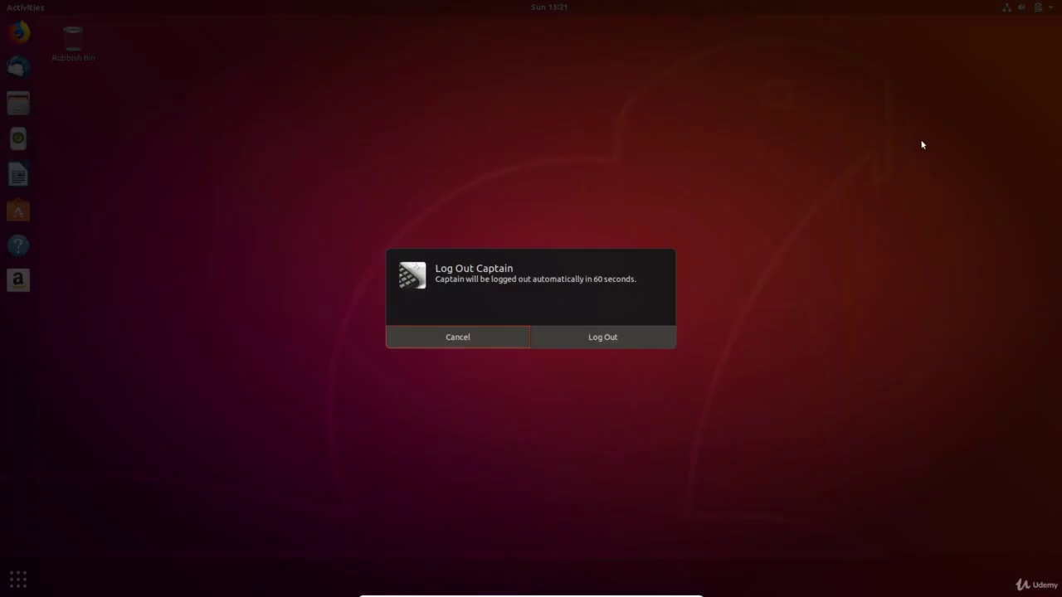
left_click(574, 331)
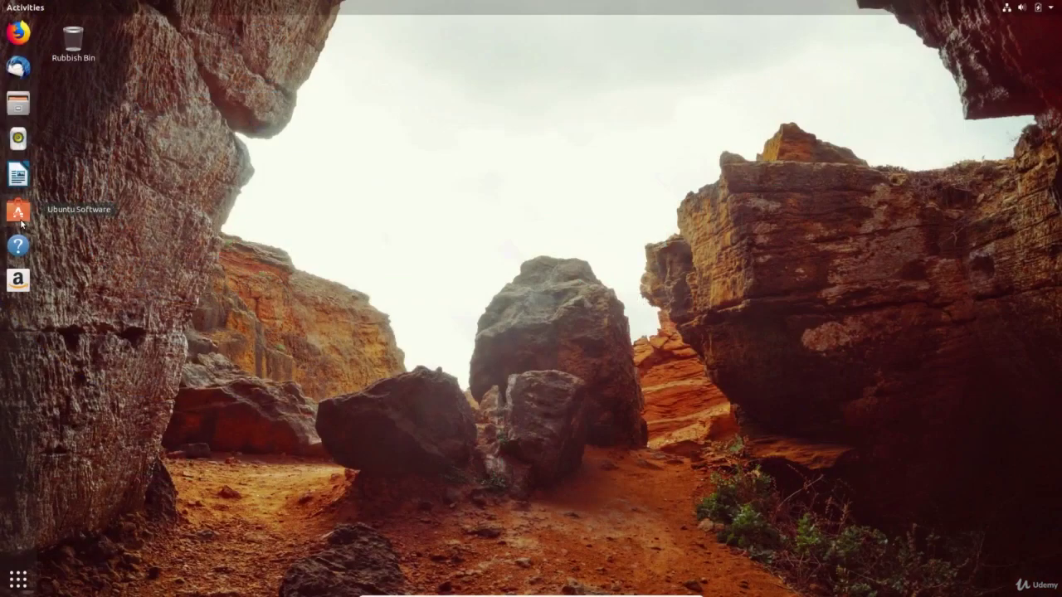
- Launch Ubuntu Software by searching 'soft' in the Activities overview
left_click(20, 221)
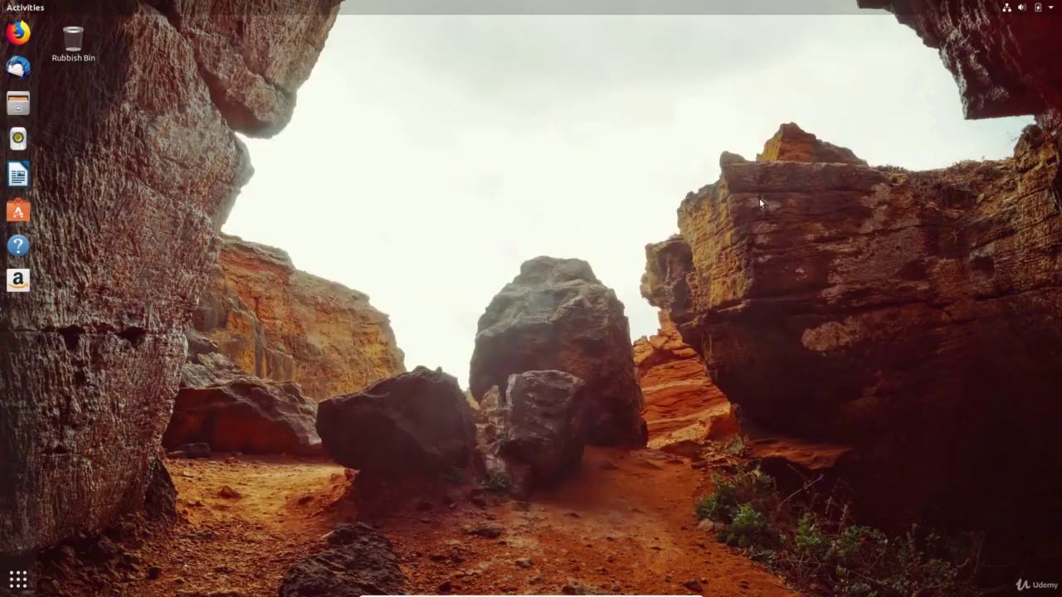
key("super")
type("soft")
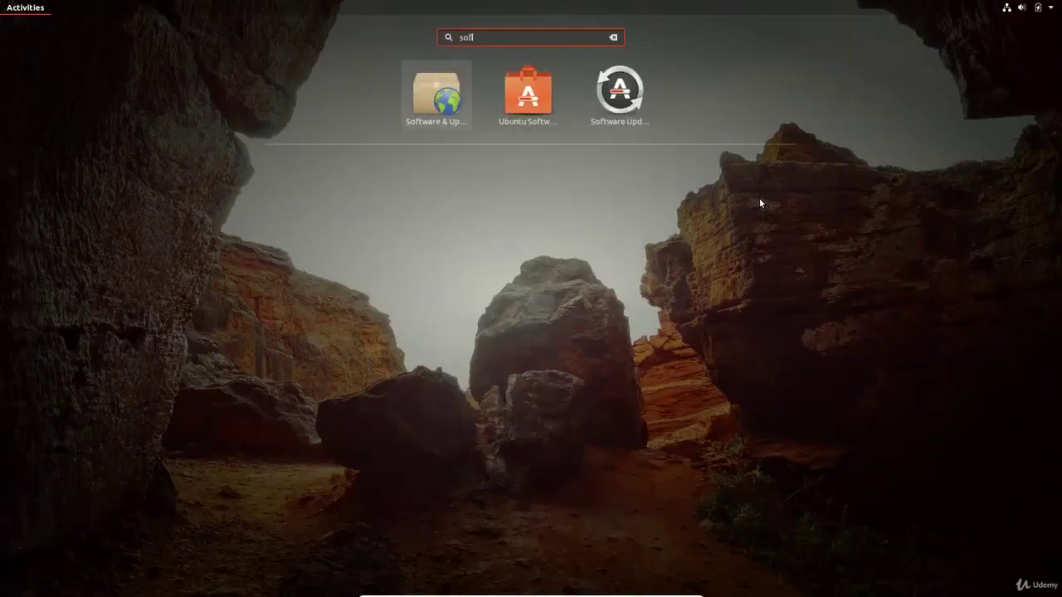
left_click(532, 98)
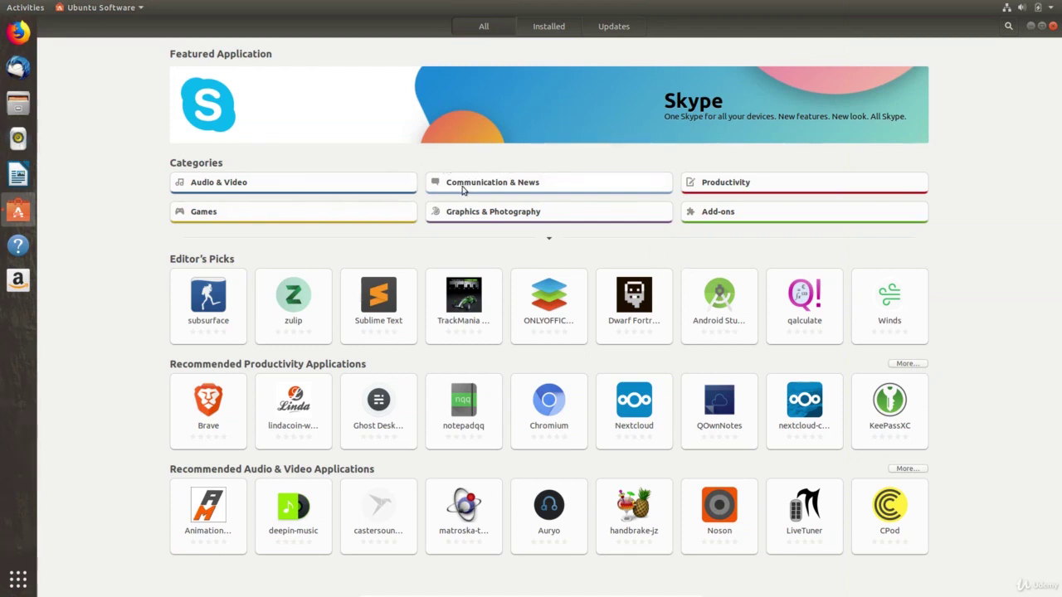
- Browse the Communication & News and Productivity categories, returning to the store home each time
left_click(462, 189)
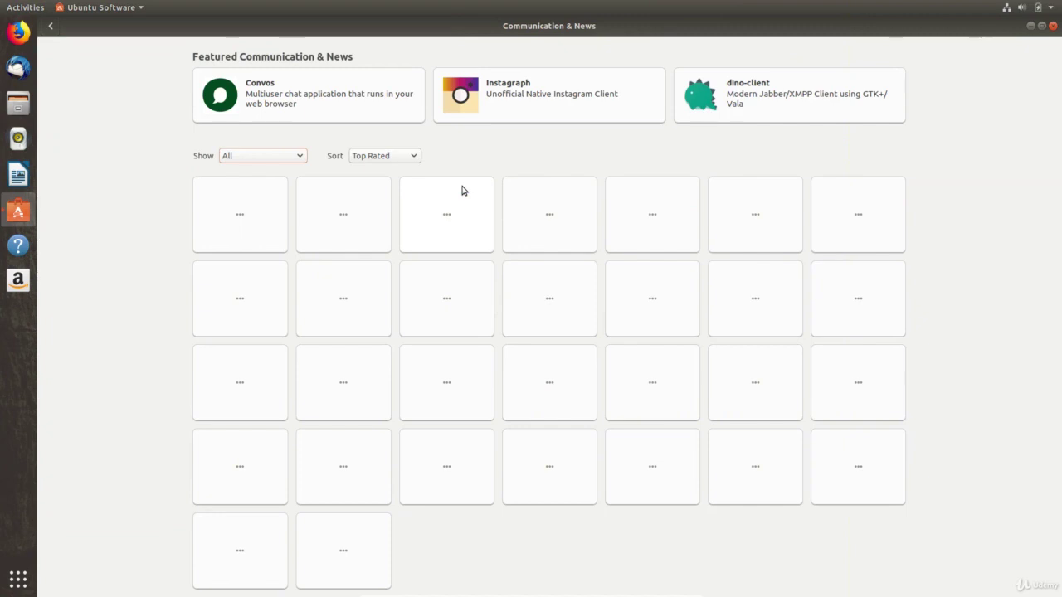
left_click(59, 32)
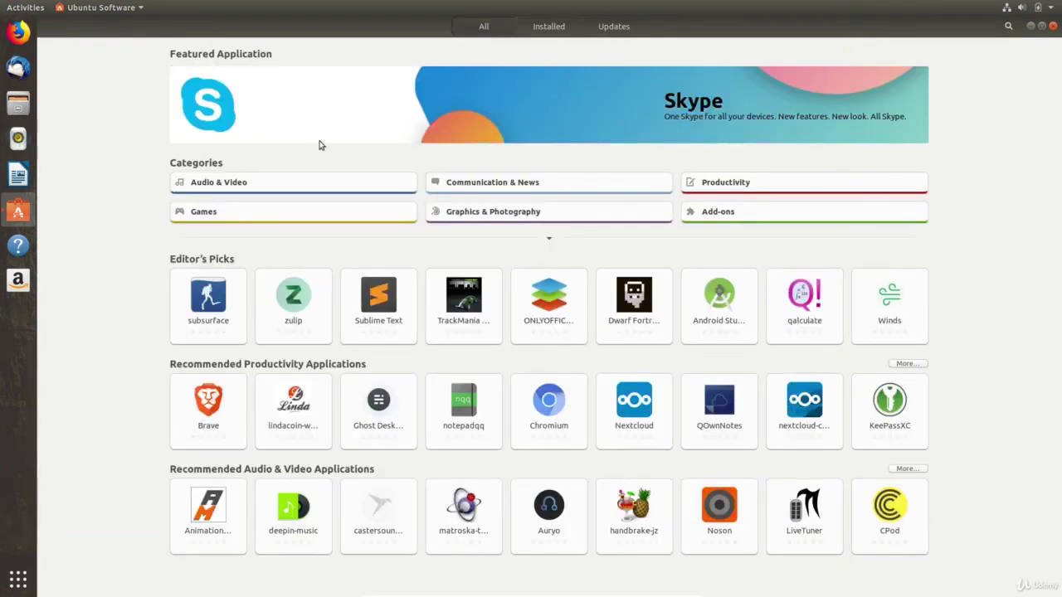
left_click(789, 184)
key("alt+Left")
- Open the ONLYOFFICE Desktop Editors page and check what its Free licence means
left_click(568, 294)
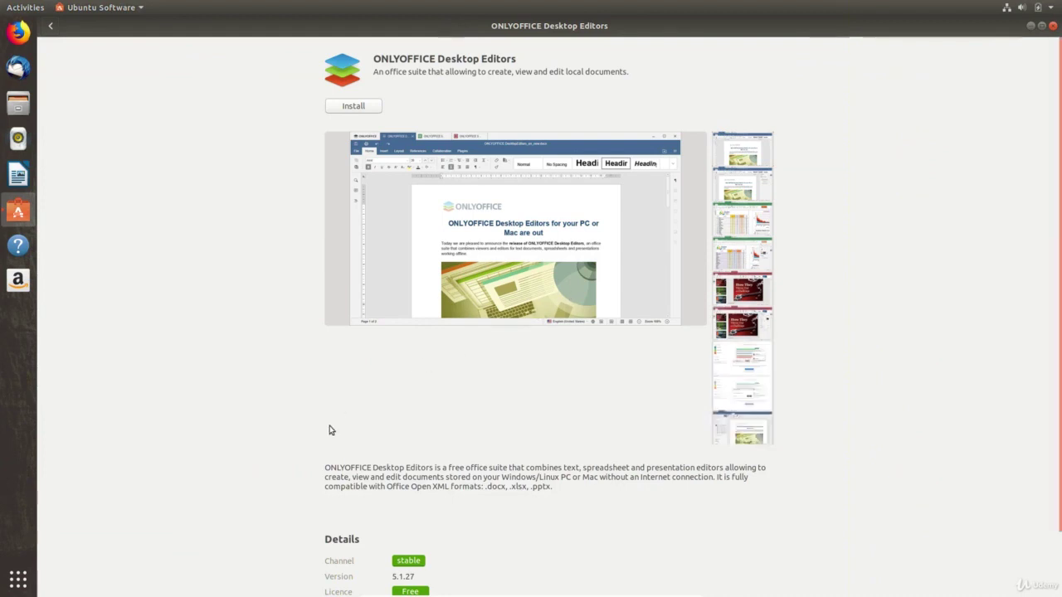
scroll(412, 522, "down", 2)
left_click(410, 519)
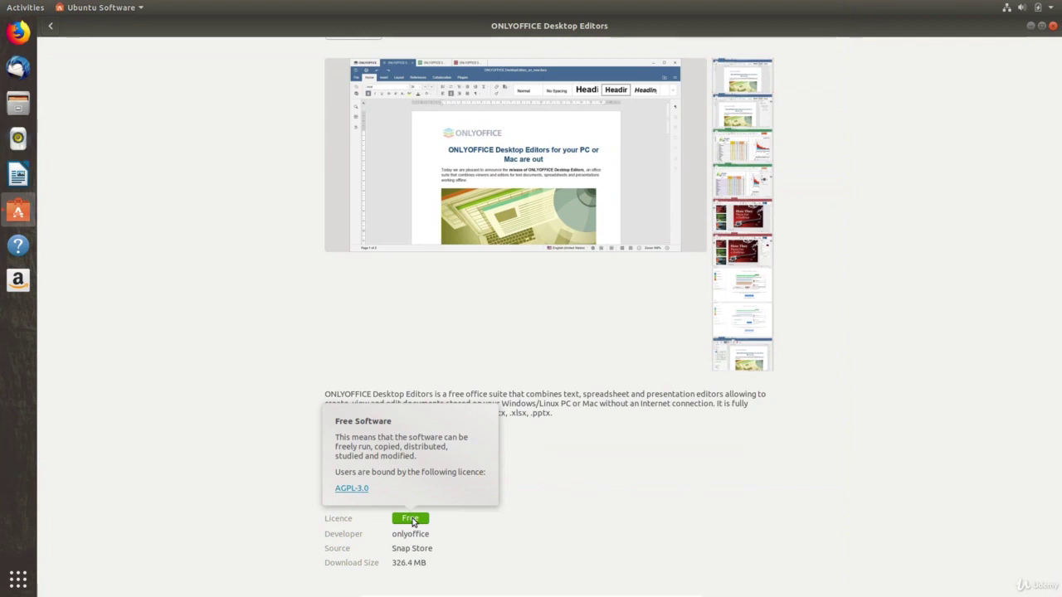
left_click(413, 520)
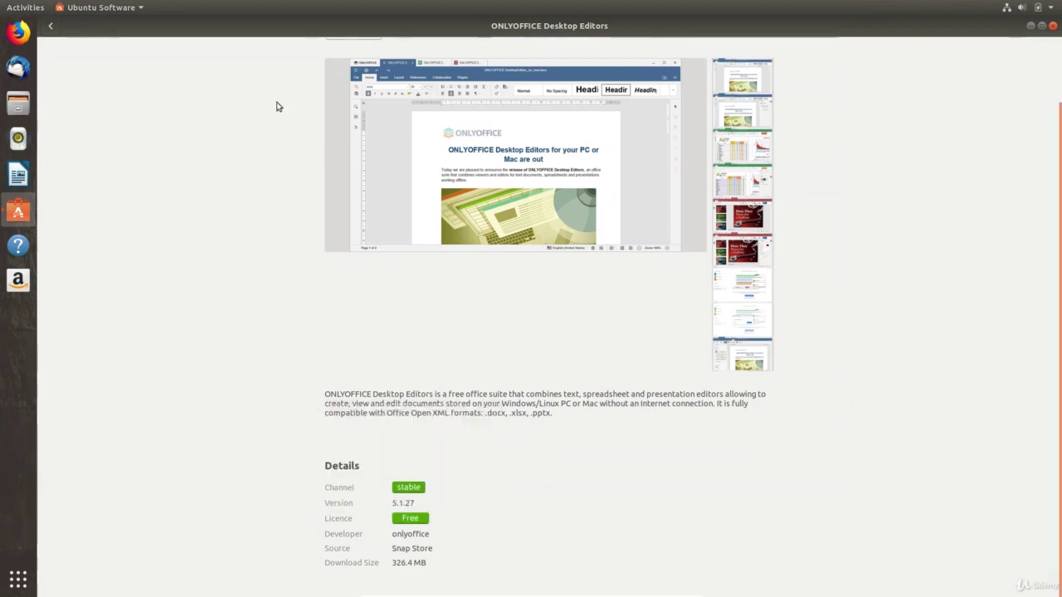
- View the Sublime Text page and its Proprietary licence explanation
left_click(50, 26)
left_click(362, 294)
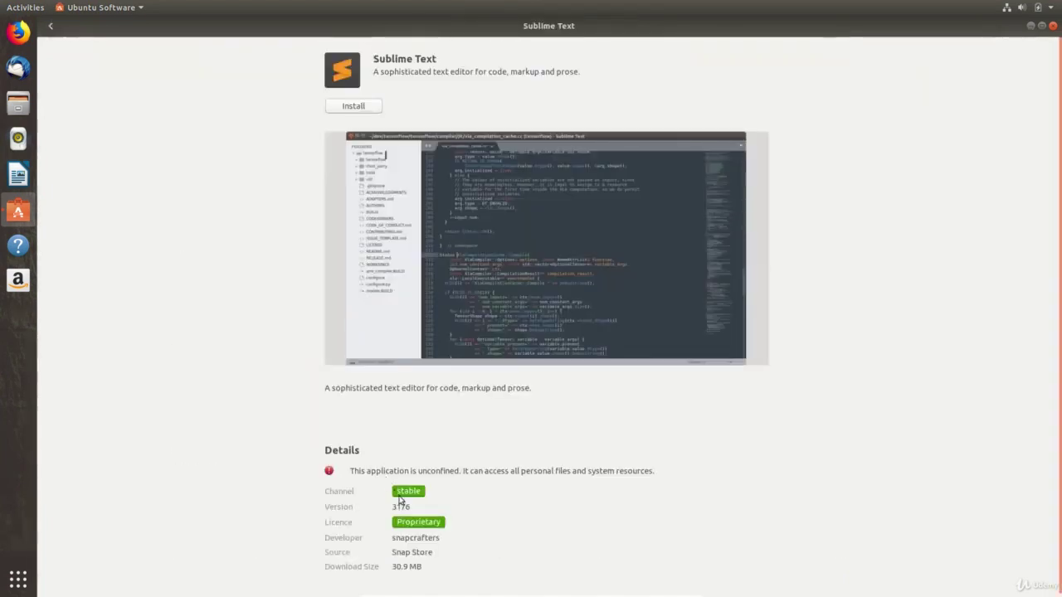
left_click(417, 528)
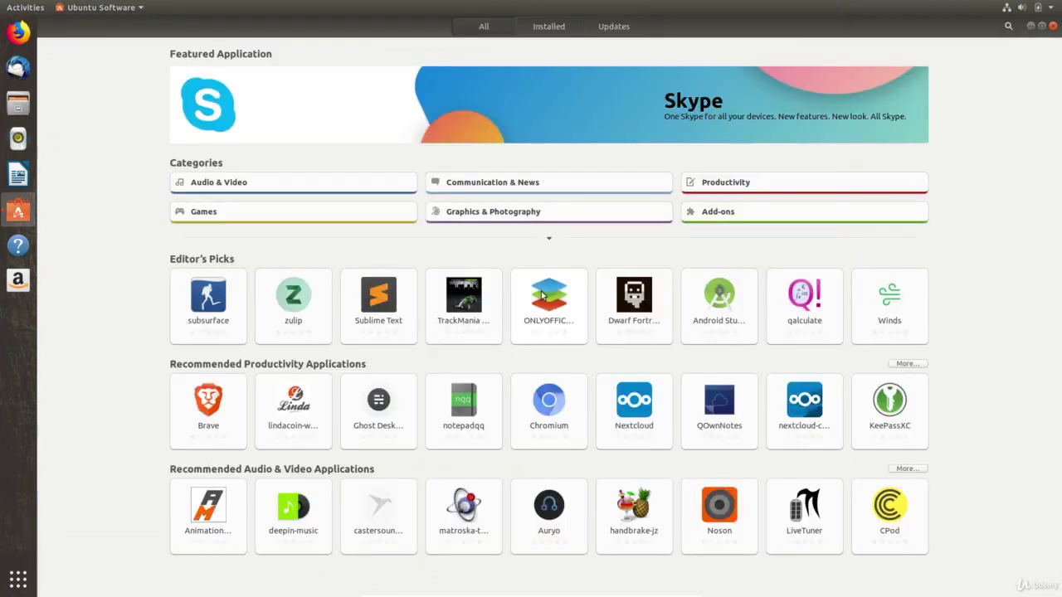
- Reopen ONLYOFFICE Desktop Editors and view its screenshots, including the spreadsheet and start page
left_click(542, 295)
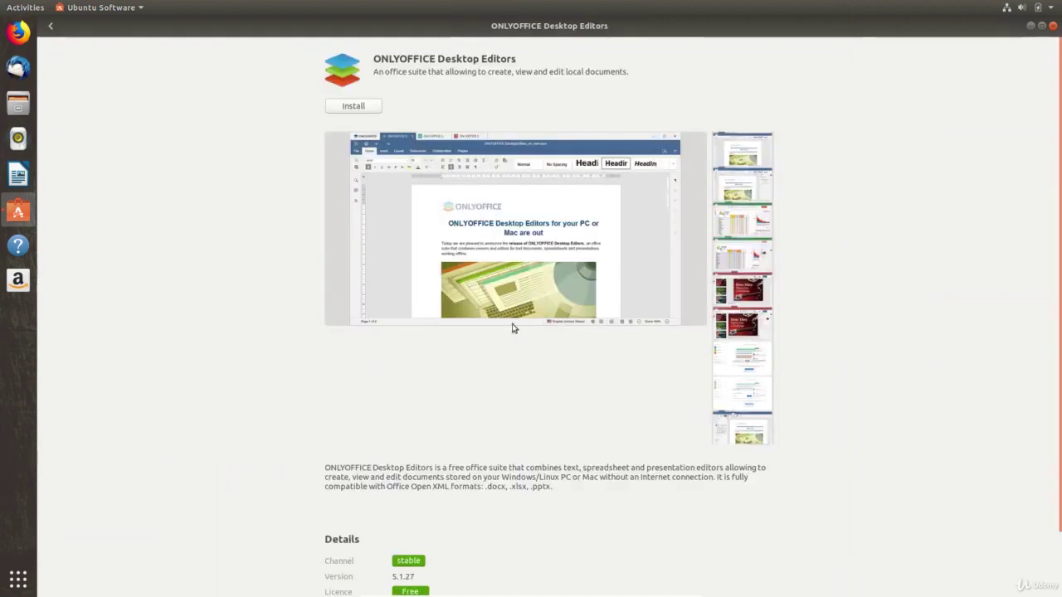
left_click(751, 197)
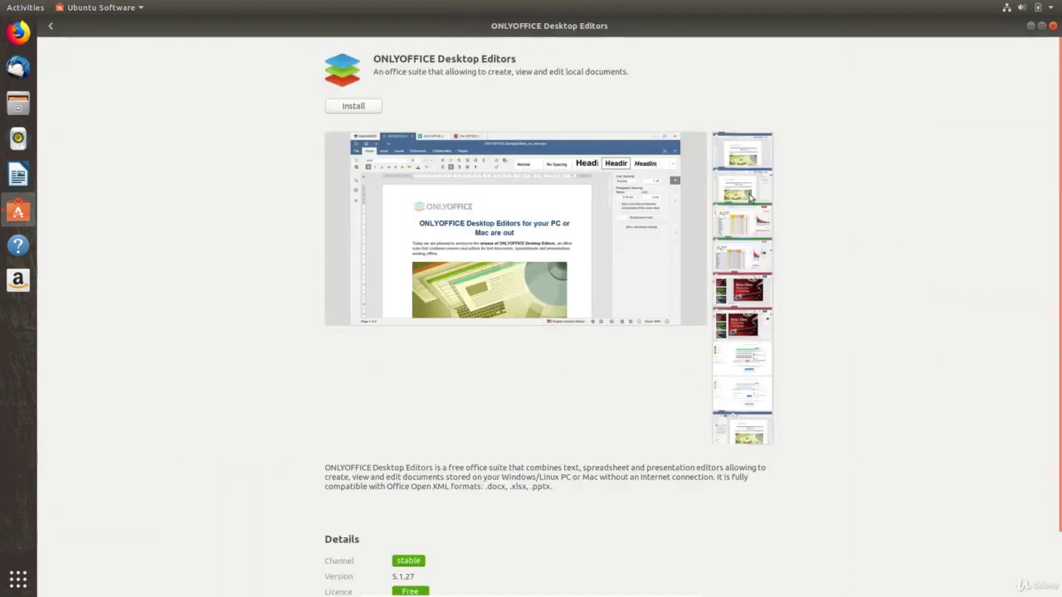
left_click(740, 221)
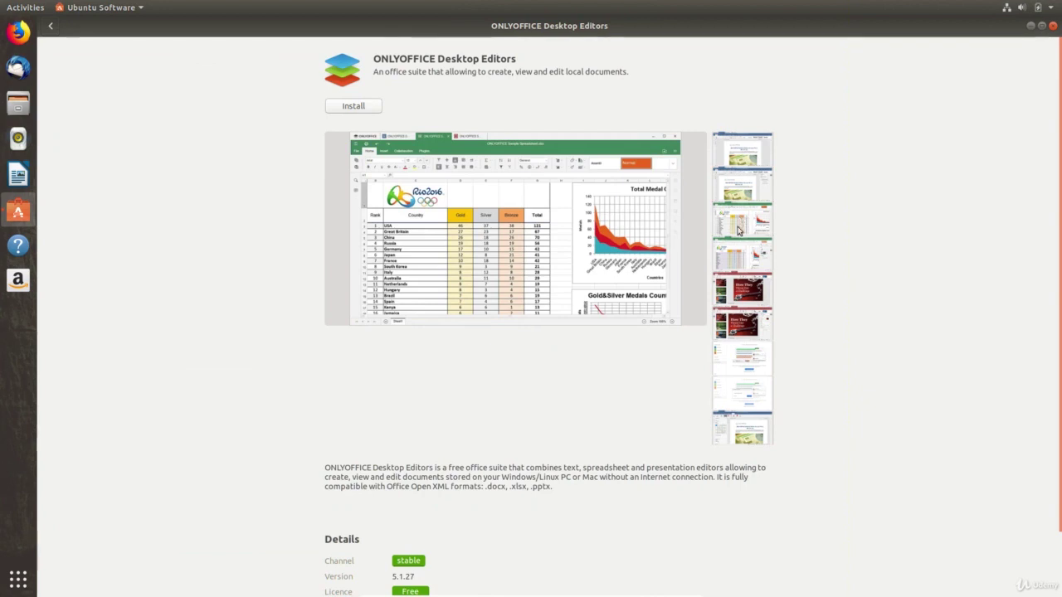
left_click(742, 390)
scroll(482, 392, "down", 2)
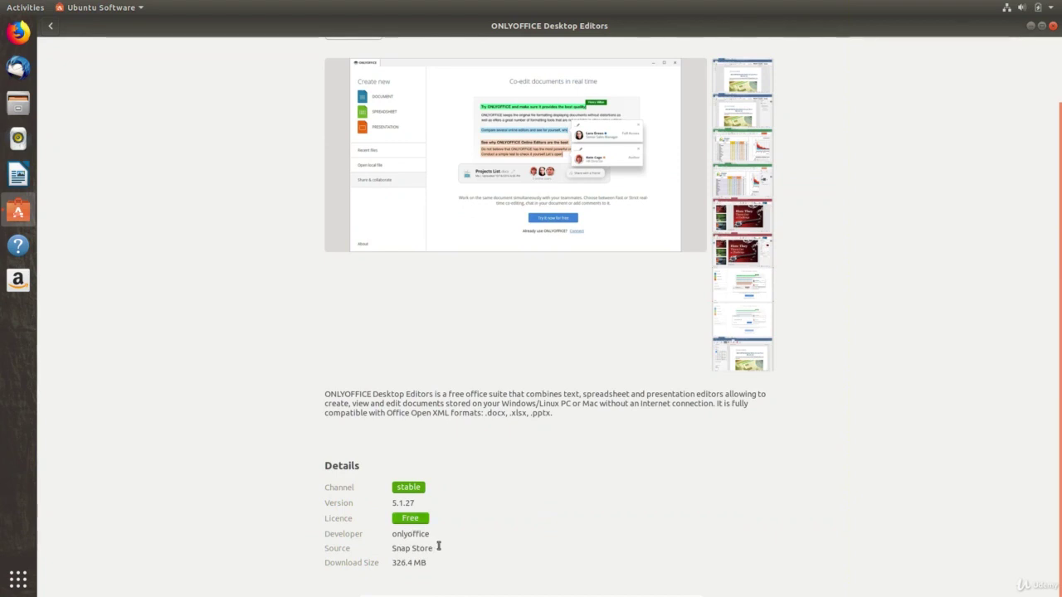
- Open Software & Updates' Other Software sources, then cancel adding a repository and close it
key("super")
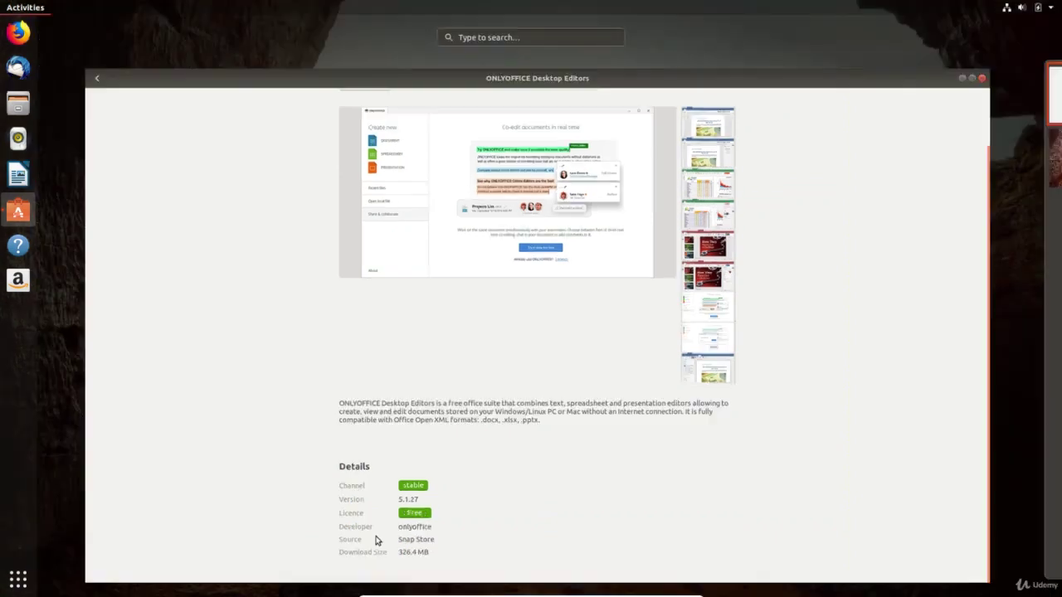
type("soft")
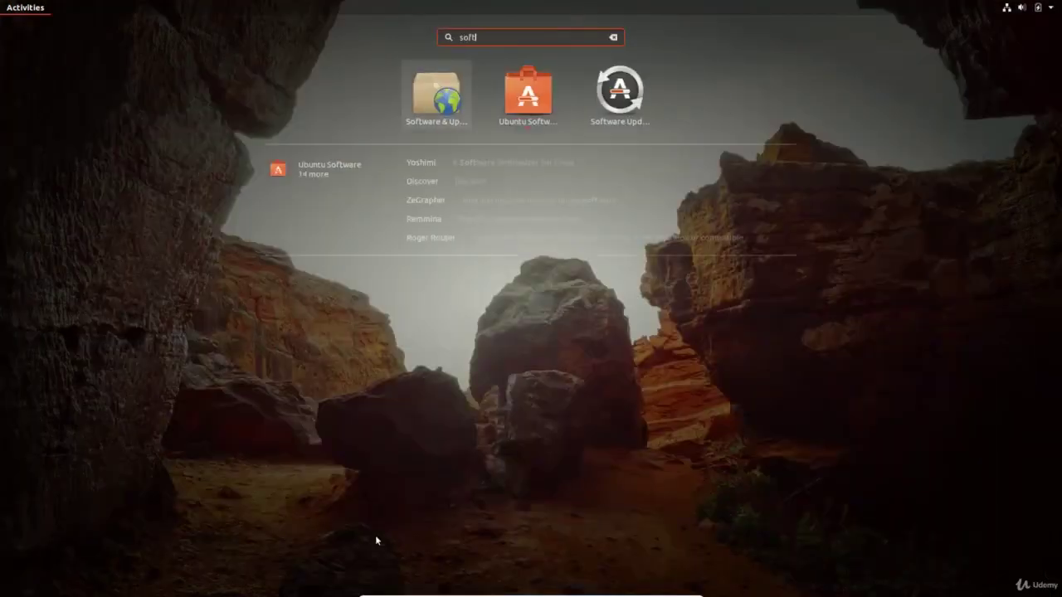
left_click(444, 88)
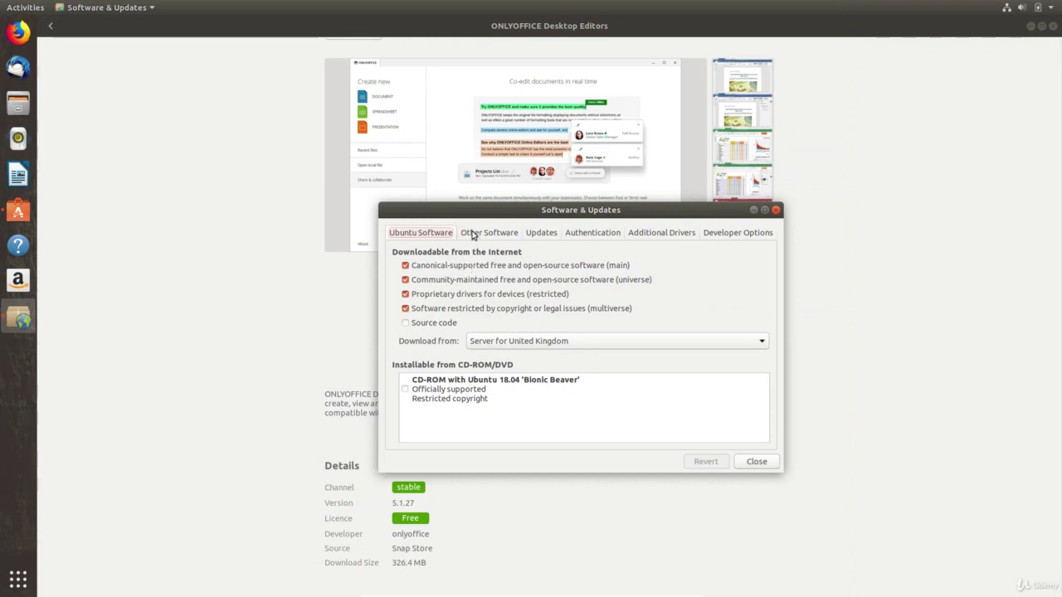
left_click(475, 232)
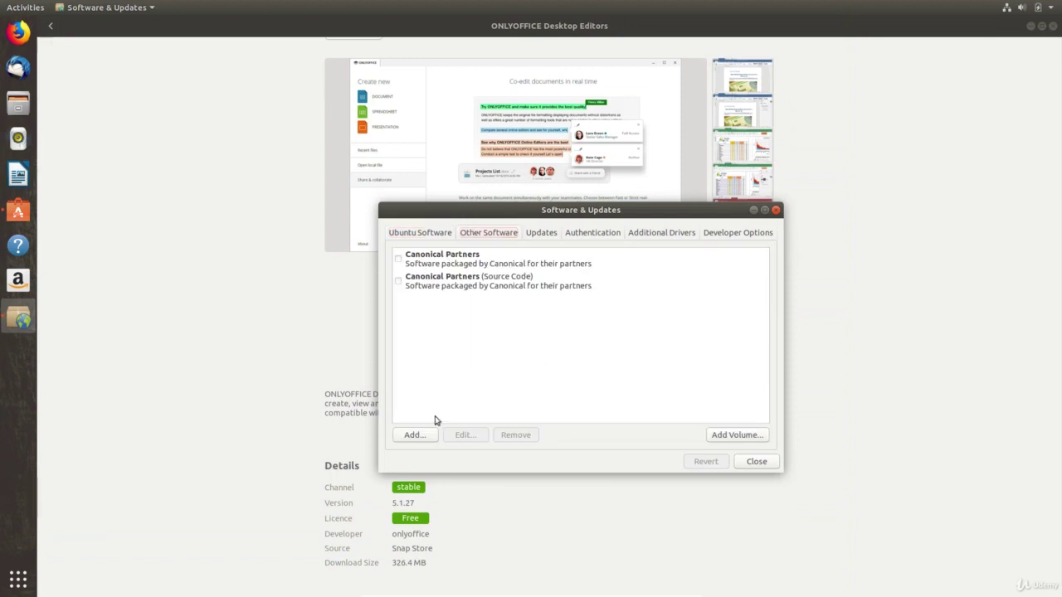
left_click(410, 438)
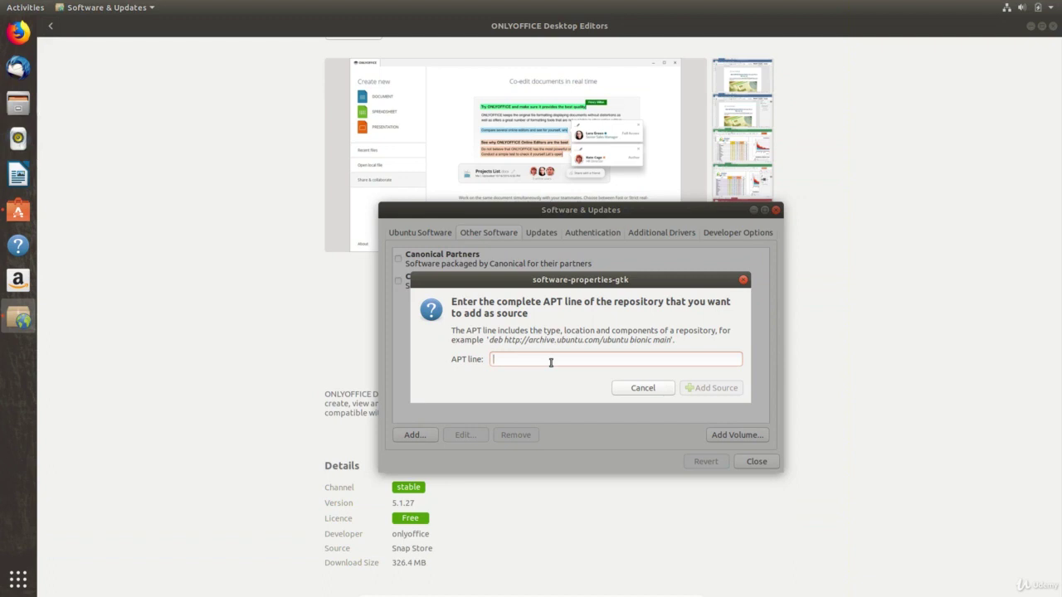
left_click(635, 390)
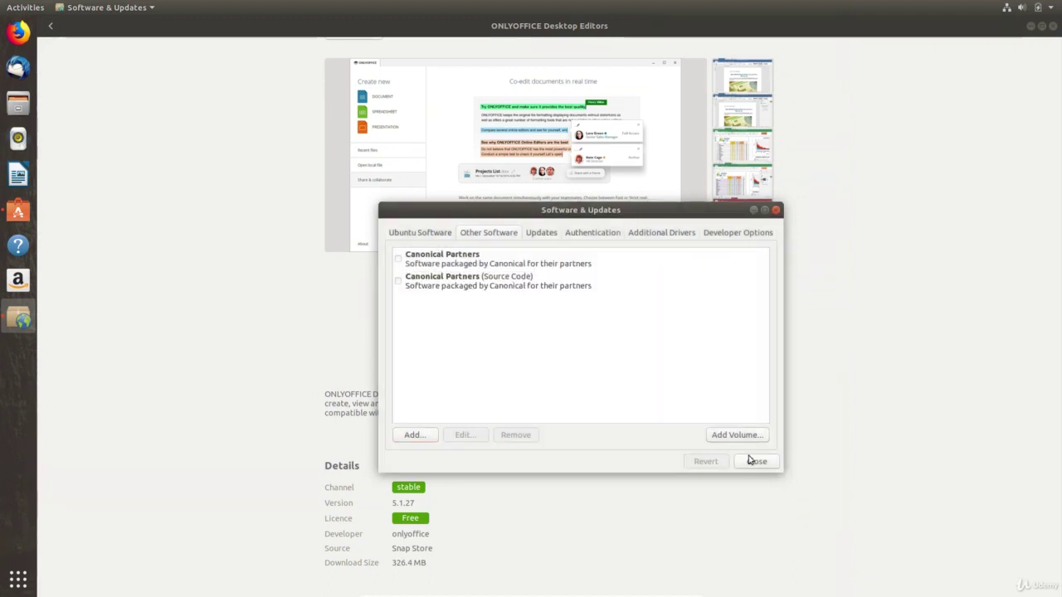
left_click(752, 461)
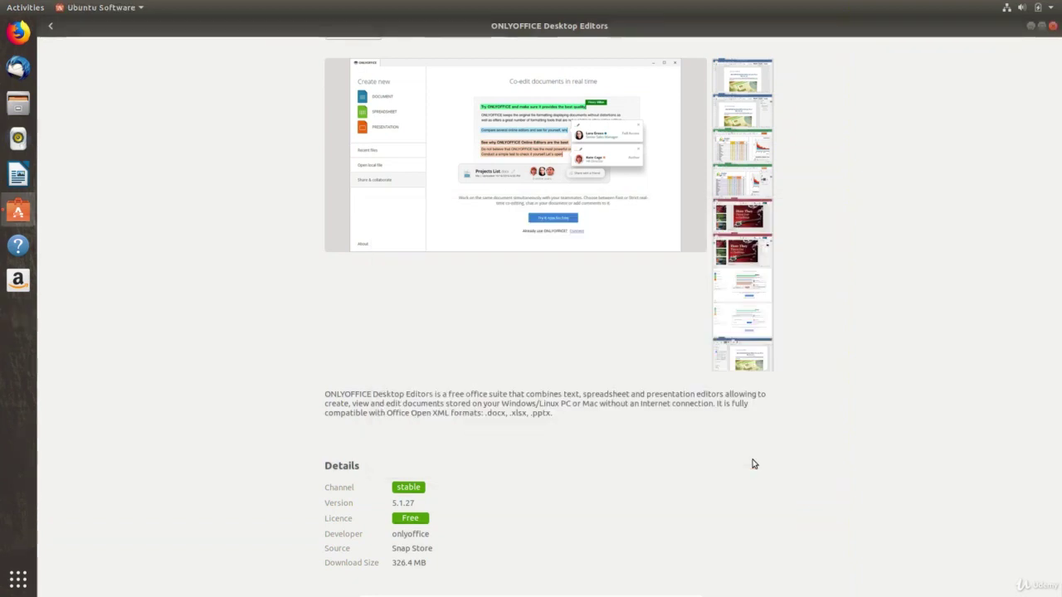
- Install ONLYOFFICE Desktop Editors, authenticating with the account password
scroll(753, 464, "up", 2)
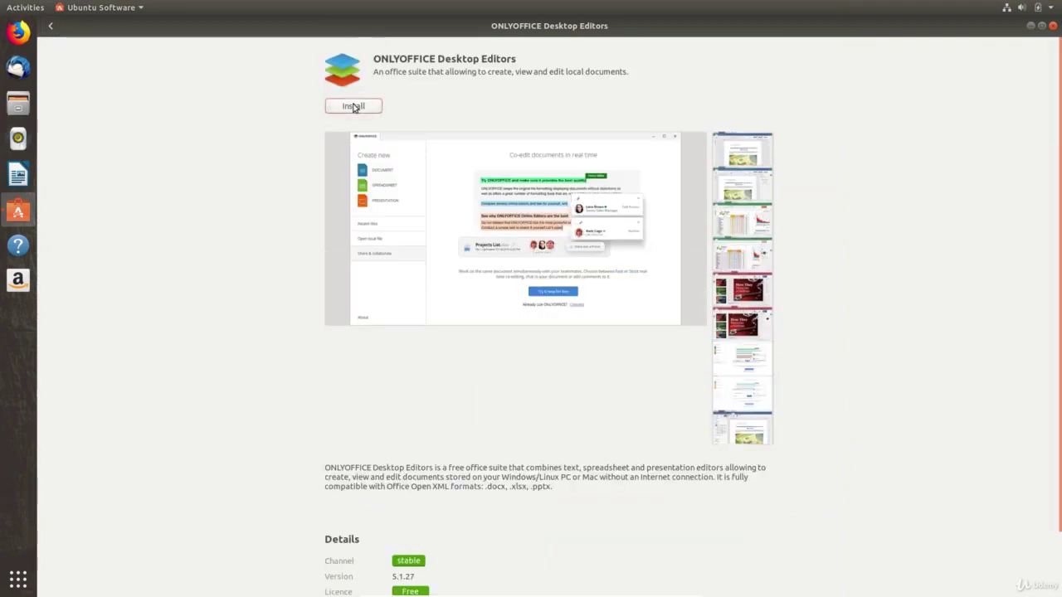
left_click(353, 107)
type("**")
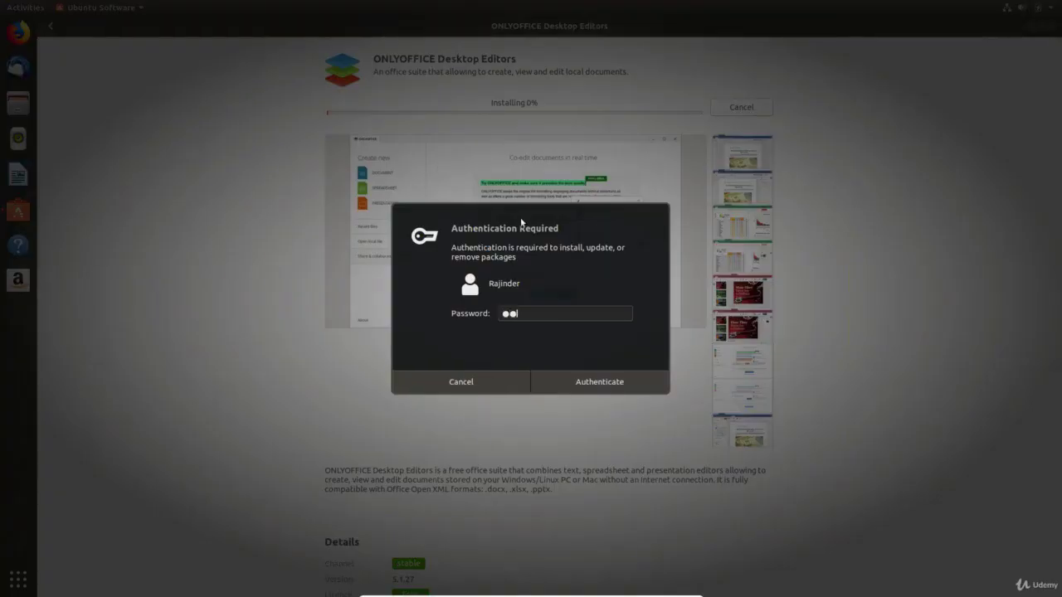
type("***")
left_click(580, 385)
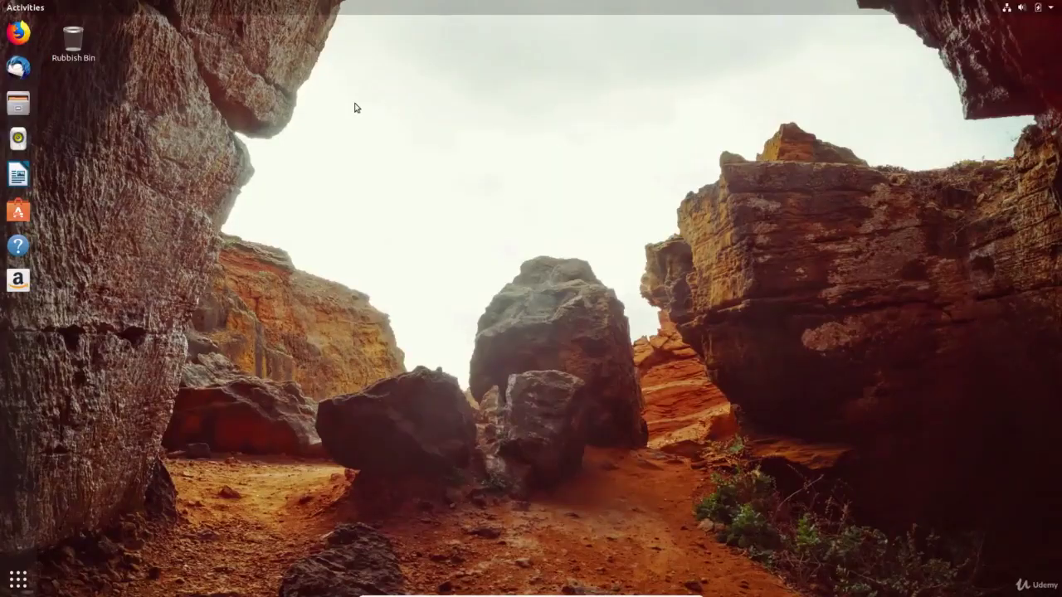
- Search 'only' in Activities and add ONLYOFFICE Desktop Editors to Favourites
key("super")
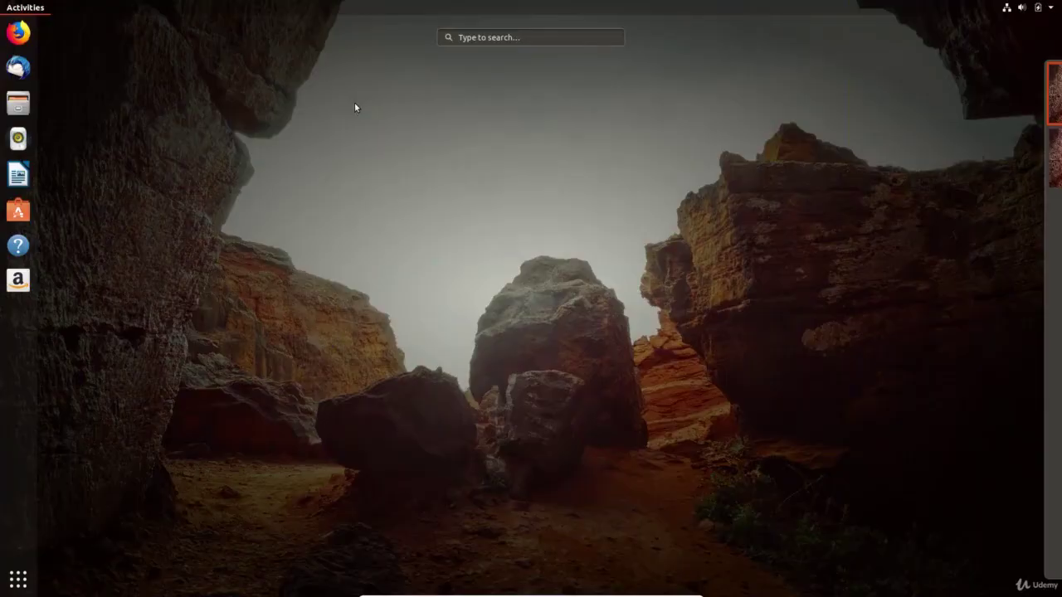
type("only")
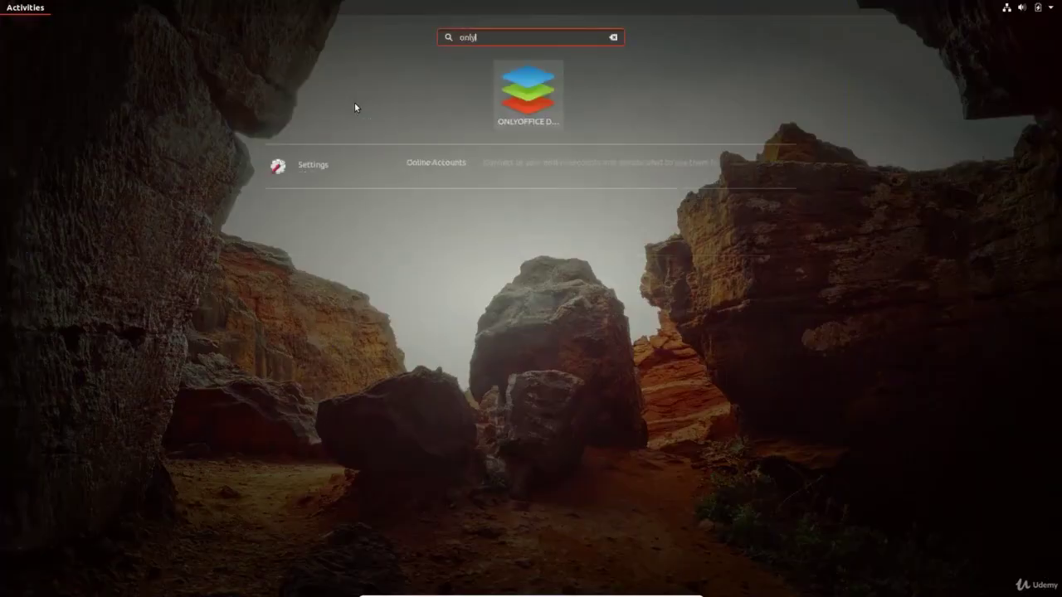
right_click(506, 105)
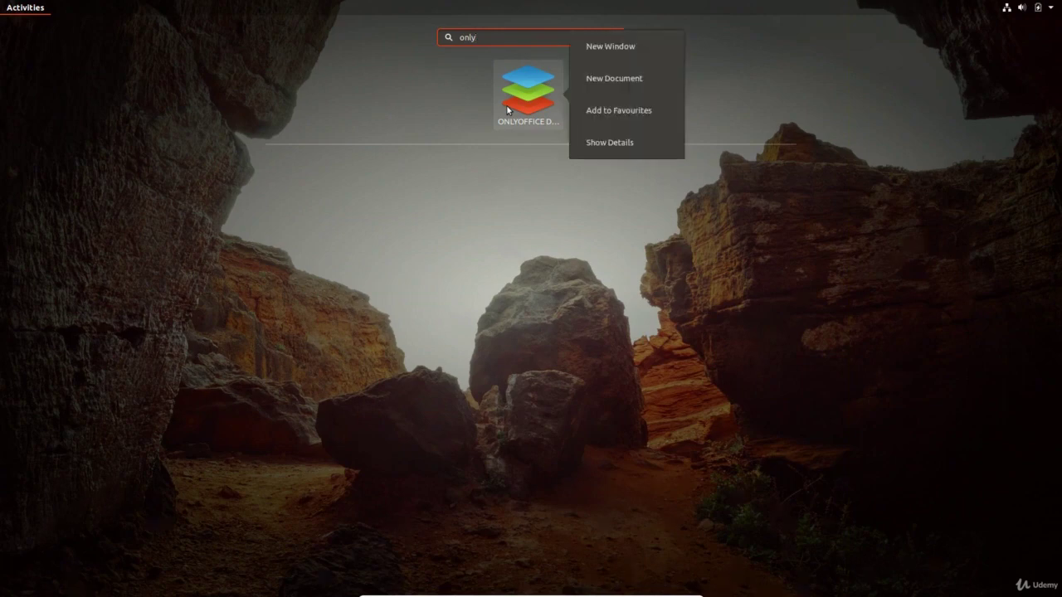
left_click(613, 109)
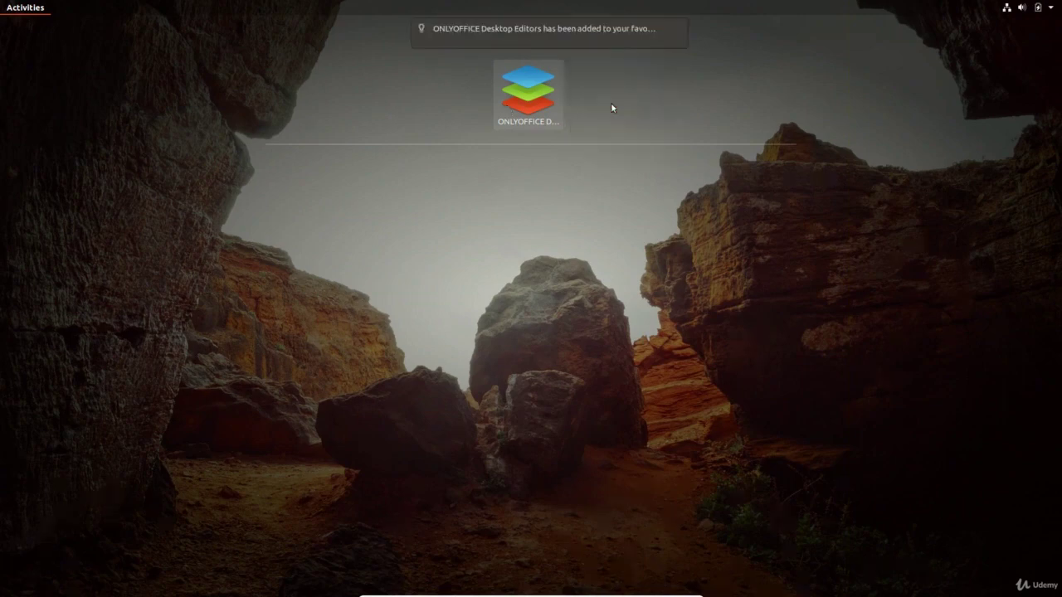
left_click(611, 102)
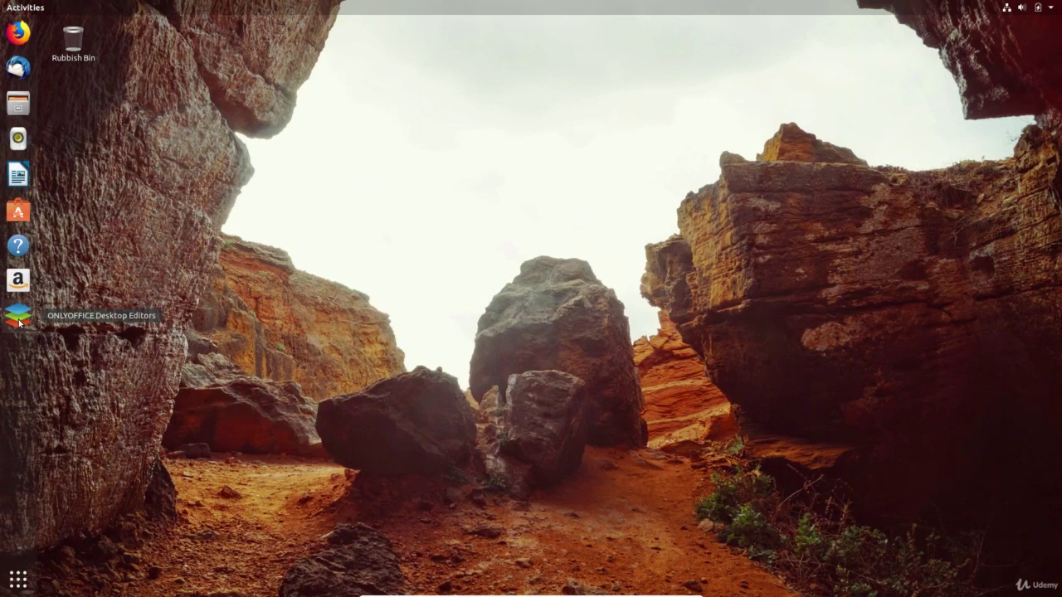
- Launch ONLYOFFICE from the dock and start a new document with the text 'This is'
left_click(18, 318)
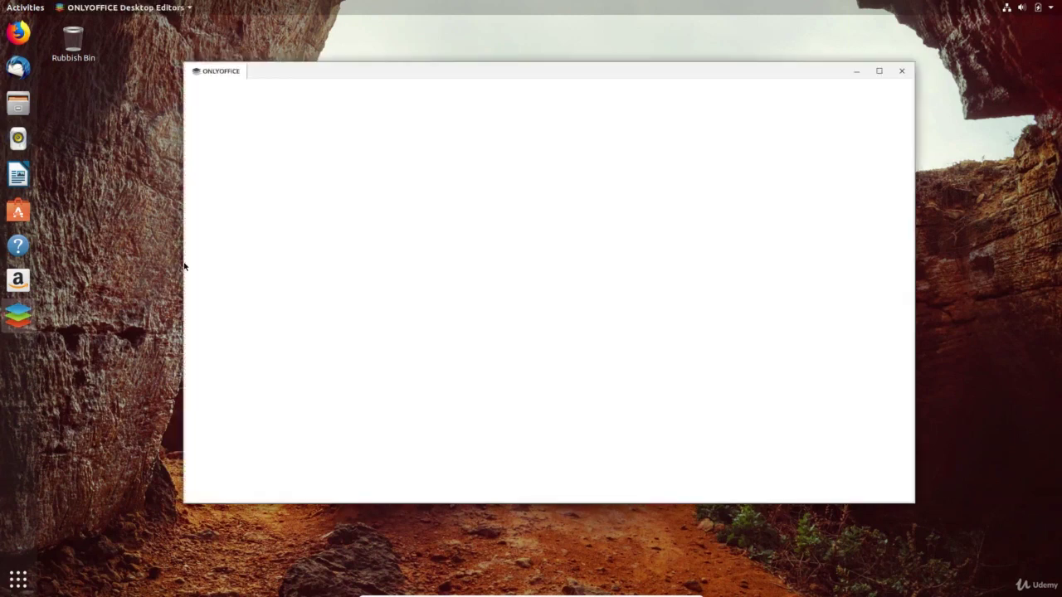
left_click(265, 144)
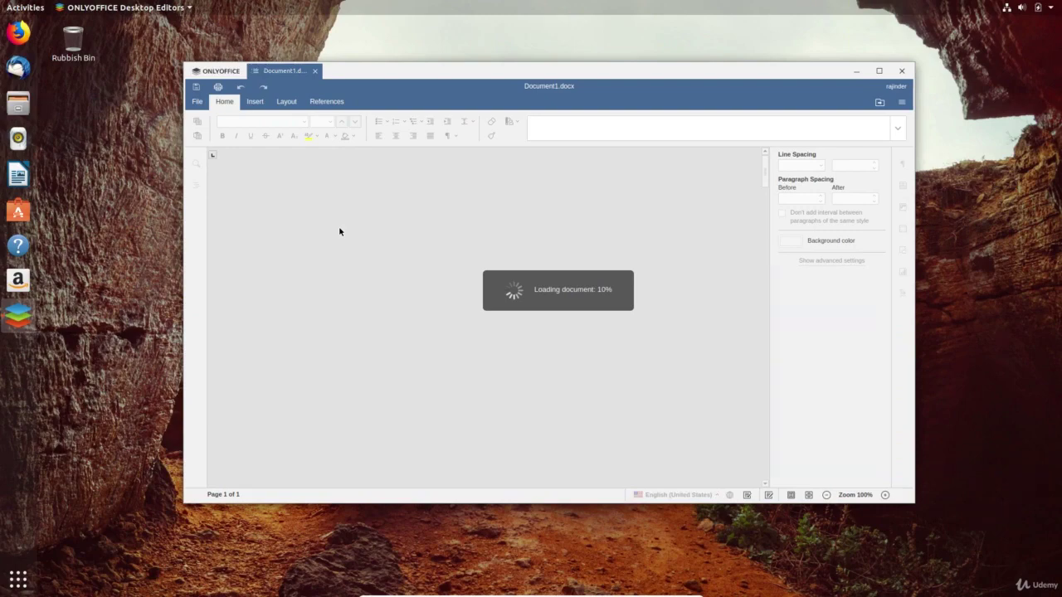
type("This")
type("is")
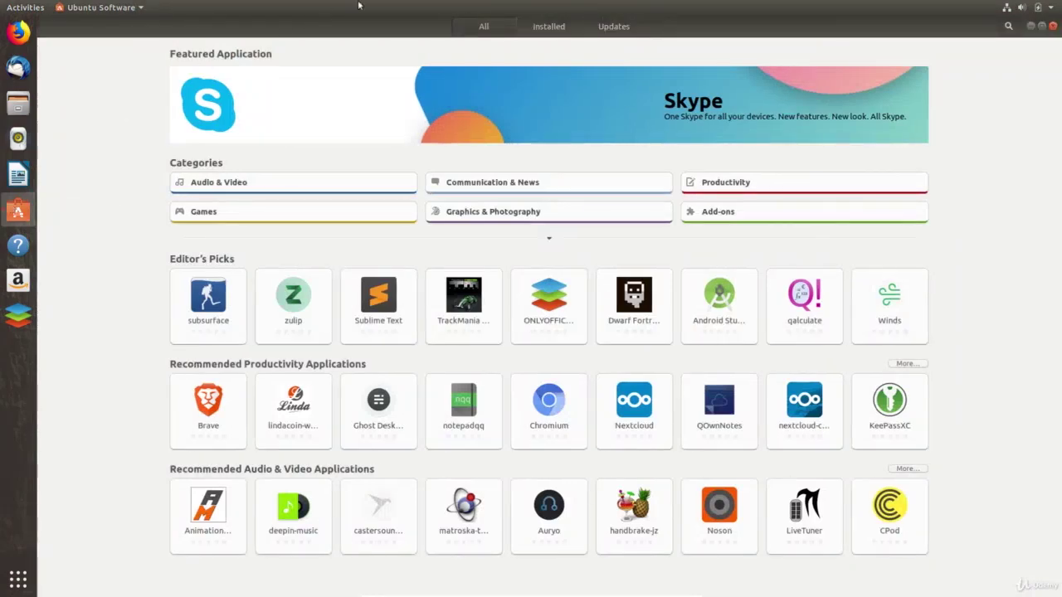
- Find ONLYOFFICE Desktop Editors among installed apps and open its details page
left_click(535, 27)
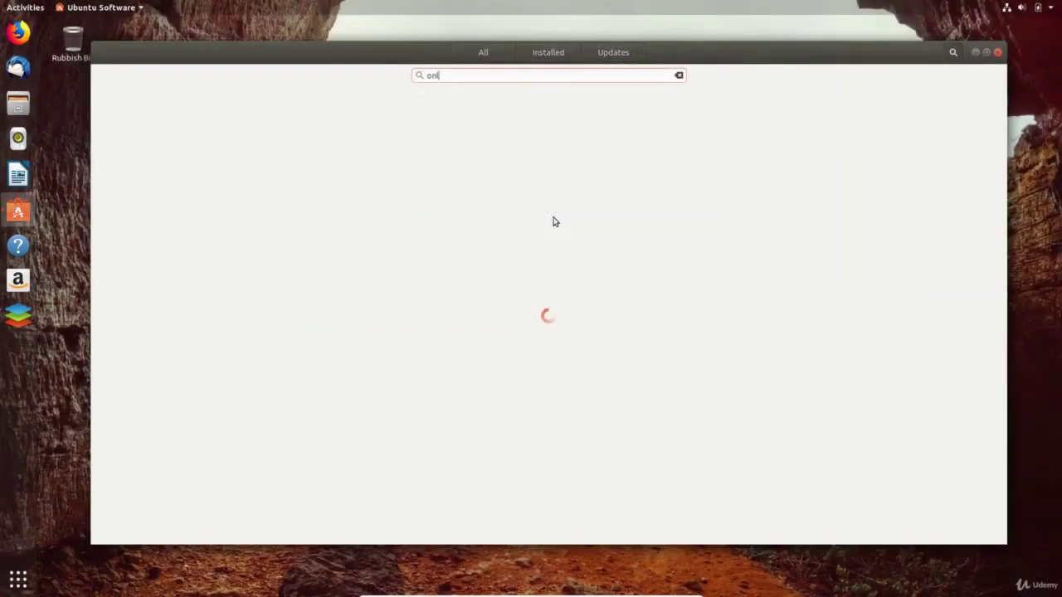
type("y")
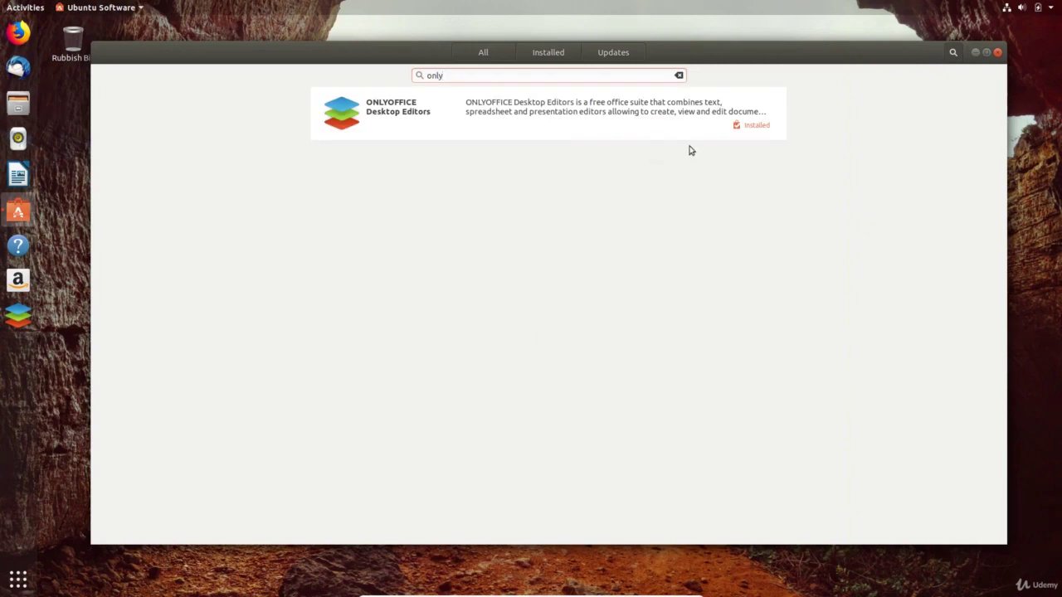
left_click(756, 134)
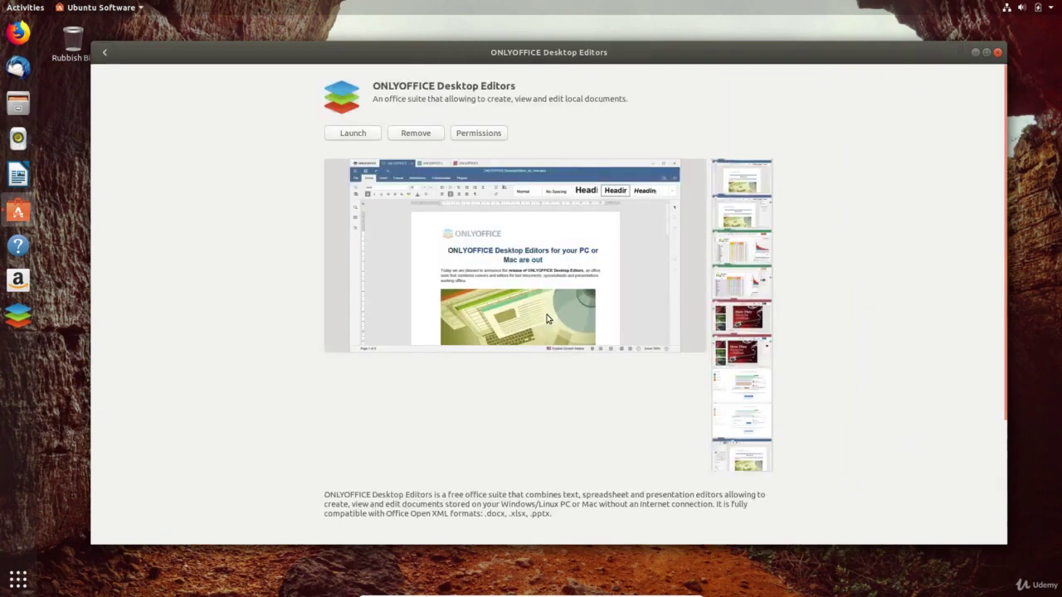
- Remove ONLYOFFICE Desktop Editors, authenticating with the password, then quit Ubuntu Software
left_click(426, 135)
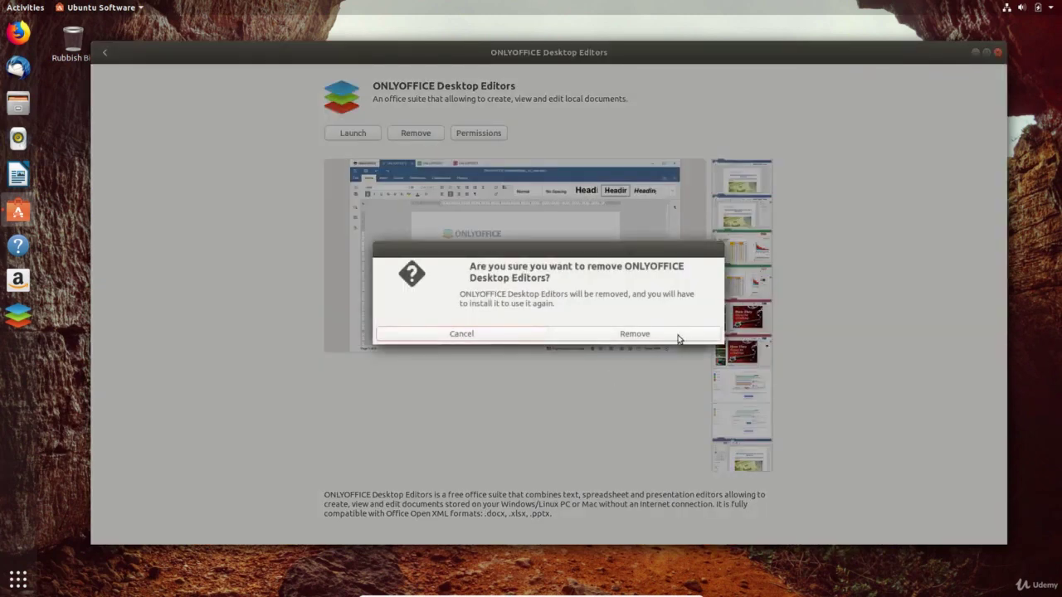
left_click(678, 336)
type("*****")
key("Return")
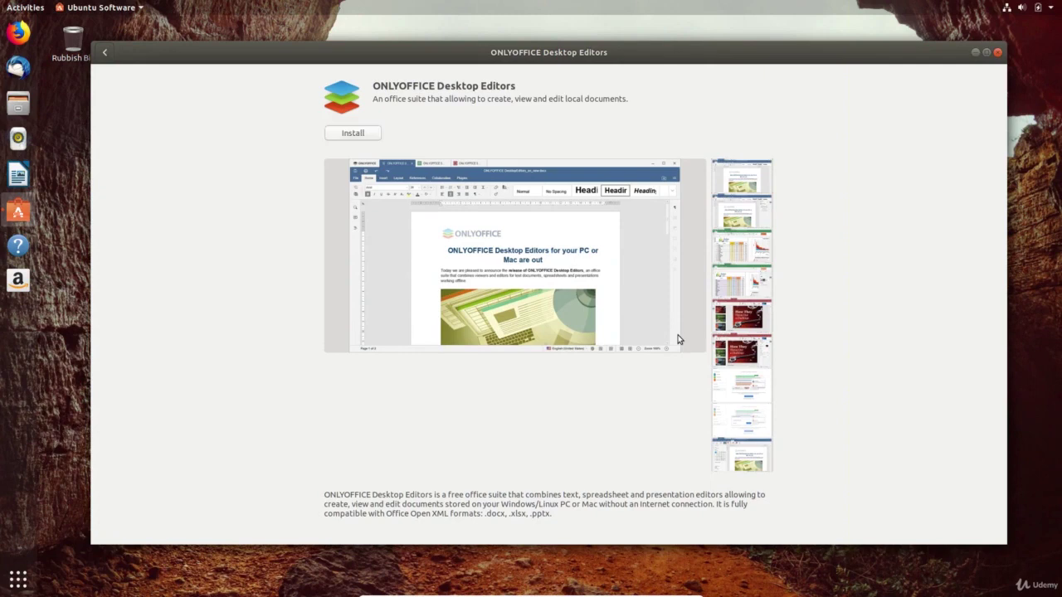
key("ctrl+q")
- Search 'only' in Activities, open ONLYOFFICE's store page and start reinstalling it
key("super")
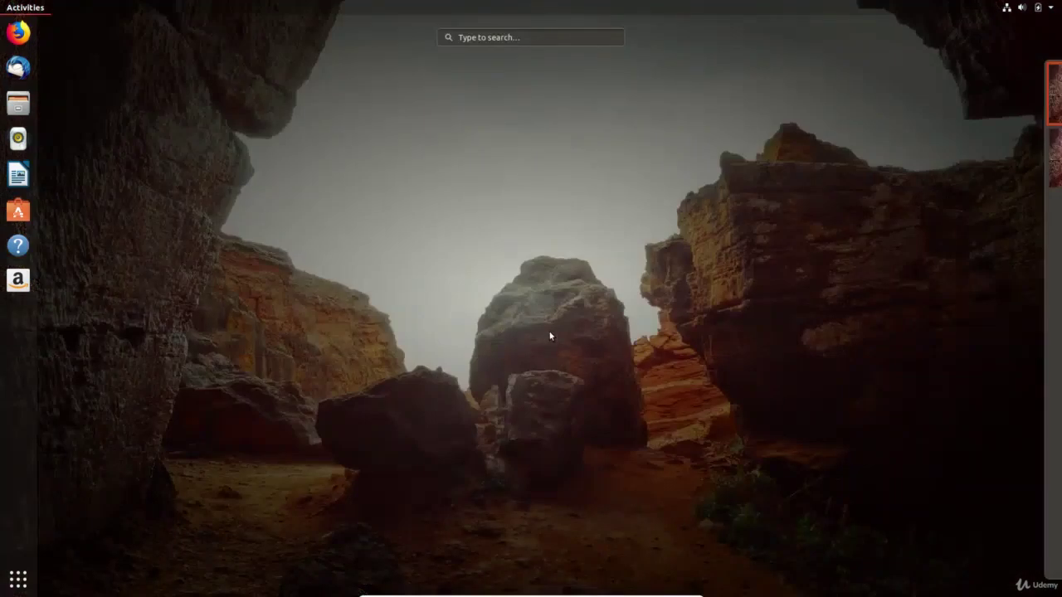
type("onl")
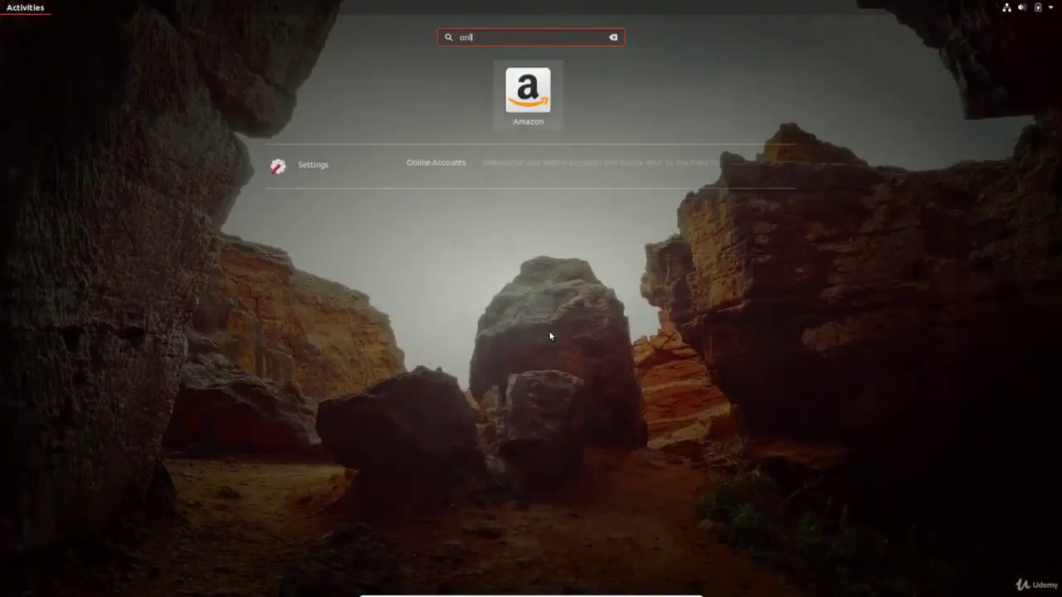
type("yoffic")
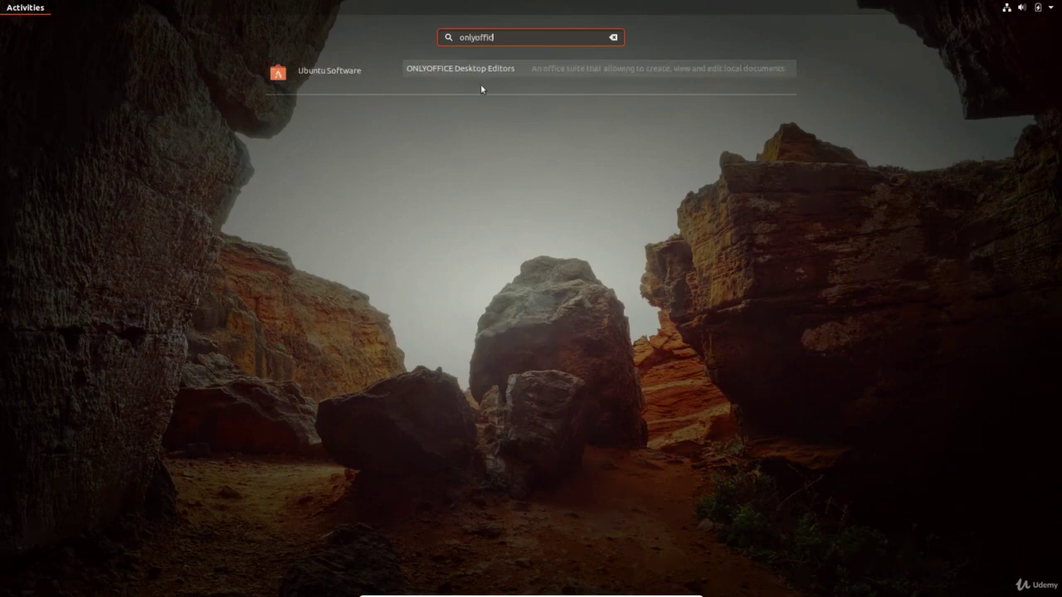
left_click(501, 68)
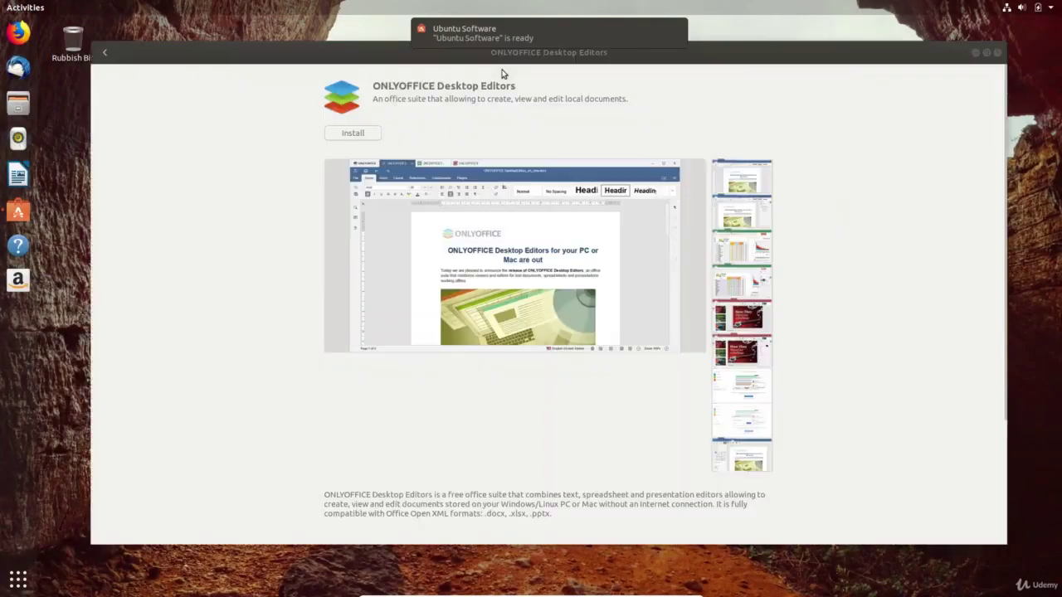
left_click(360, 135)
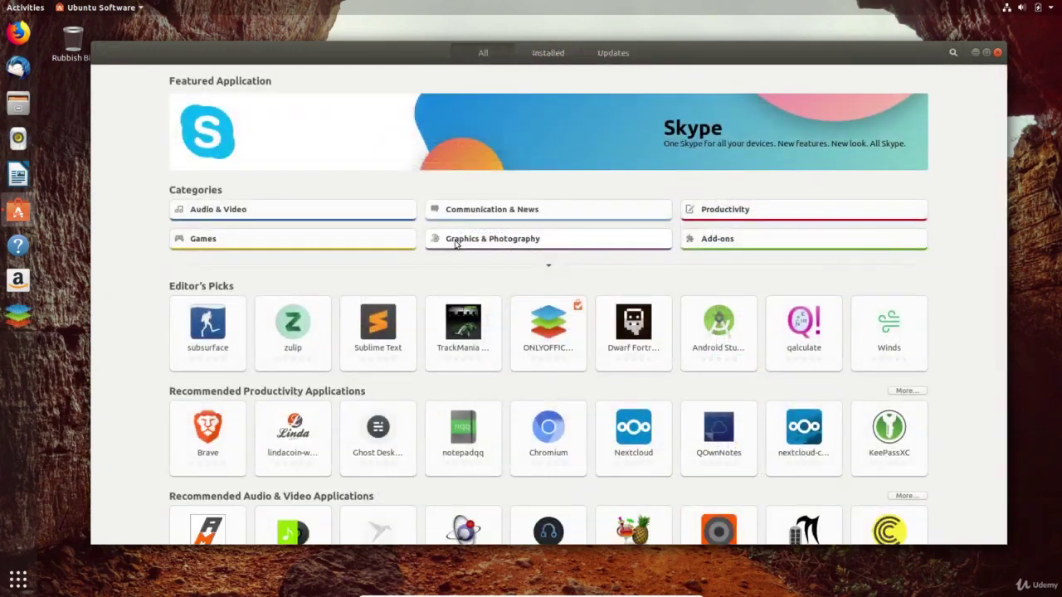
- Install GIMP from Graphics & Photography, launch it and maximize its window
left_click(456, 242)
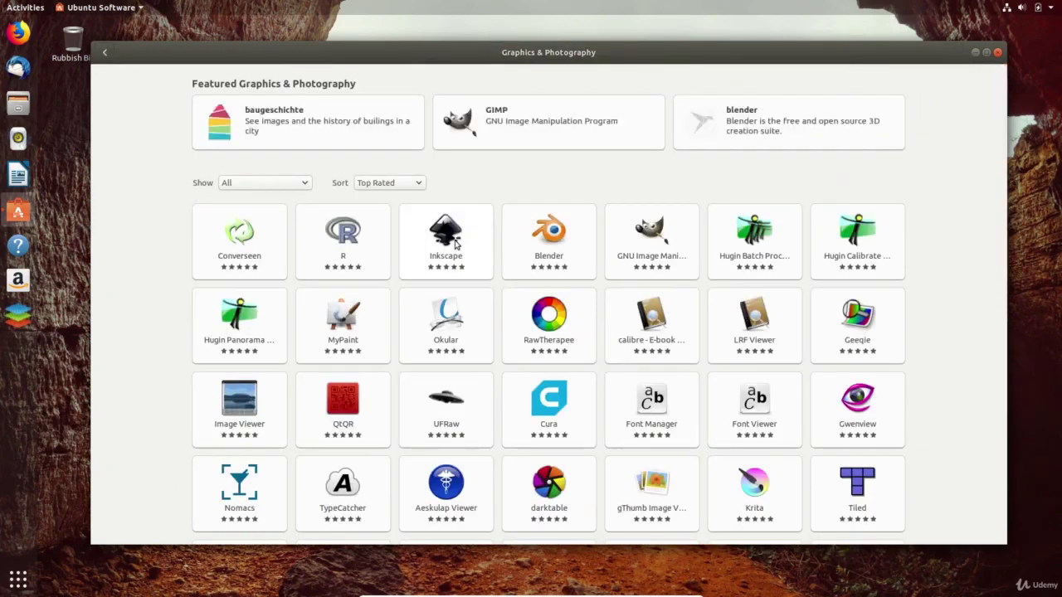
left_click(578, 133)
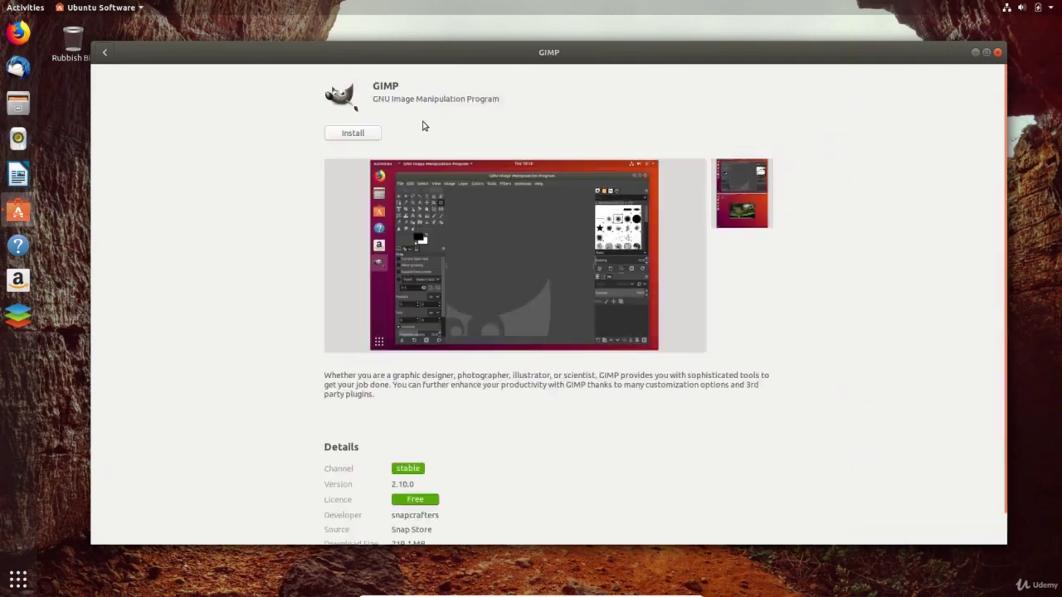
left_click(357, 137)
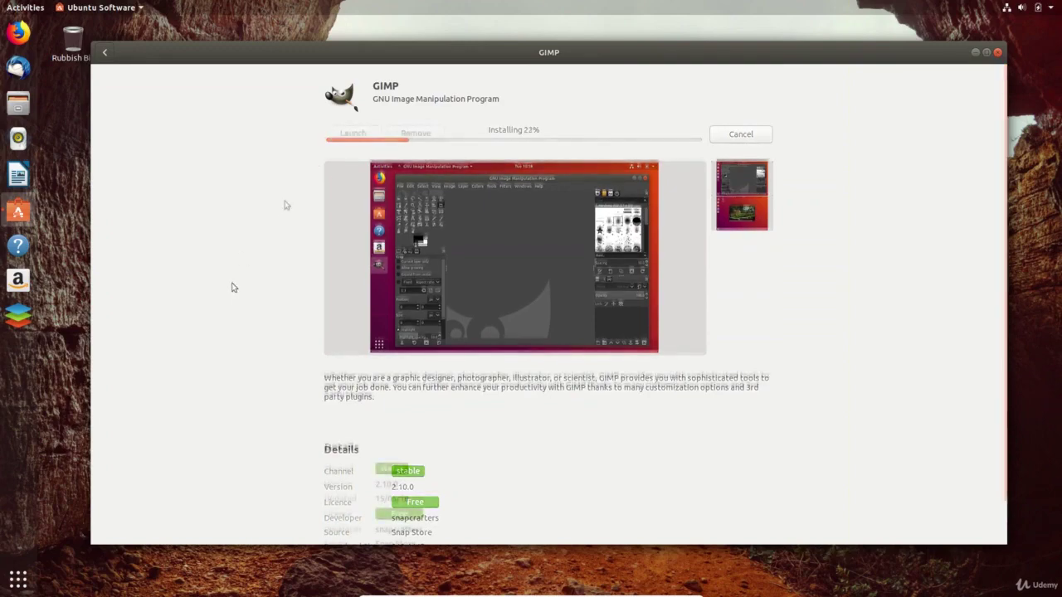
left_click(357, 138)
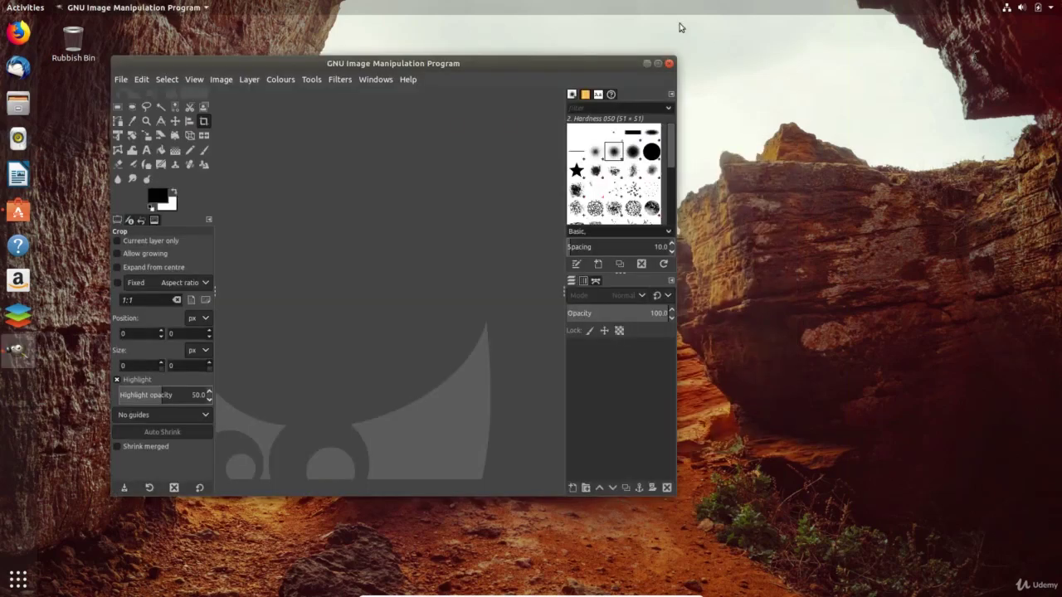
left_click(658, 63)
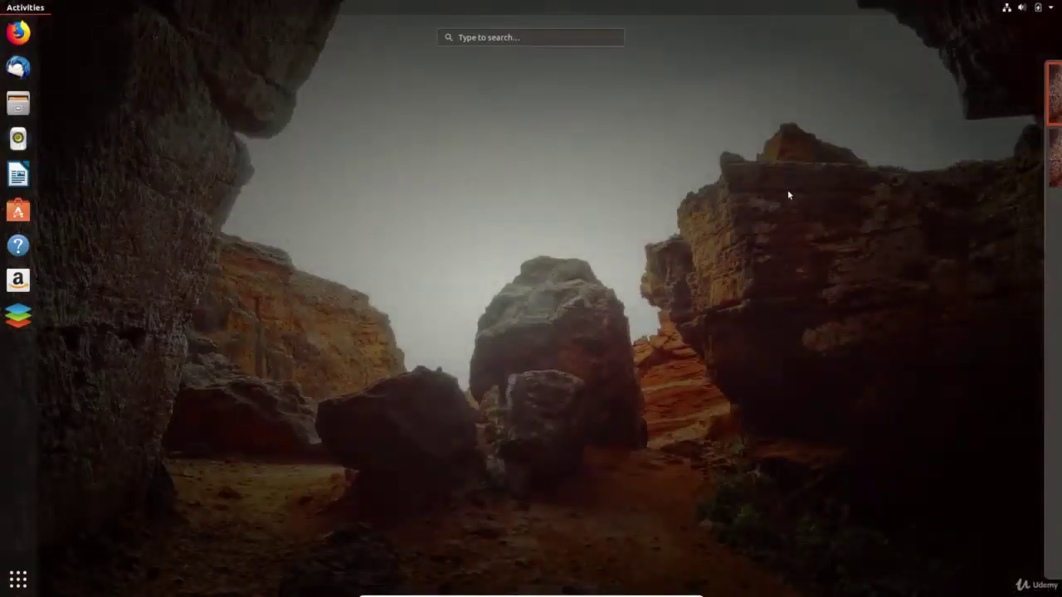
- Launch Backups, centre its window and review the folders to save and ignore
type("backup")
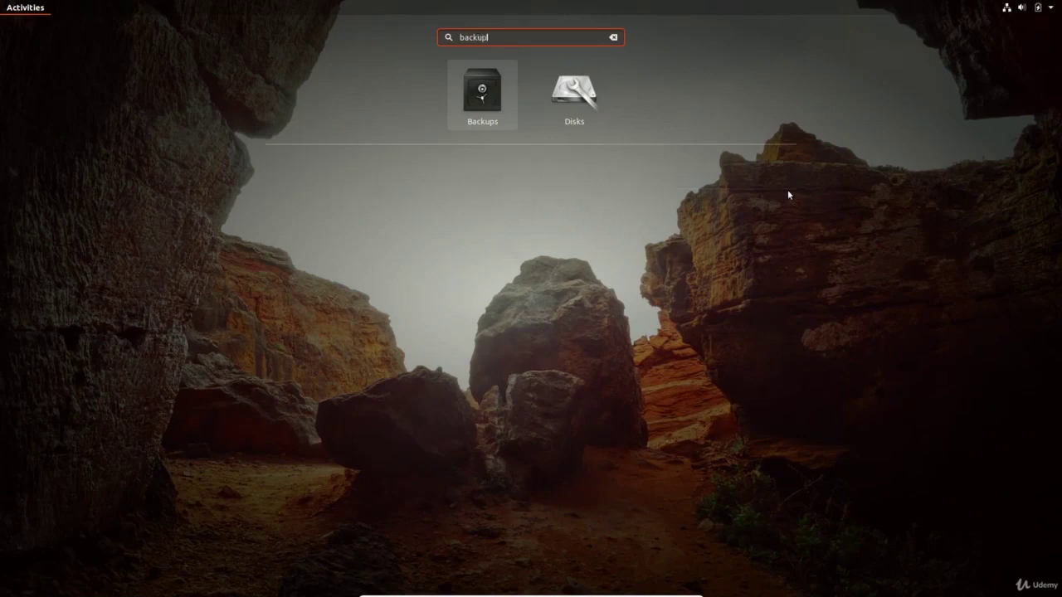
type("s")
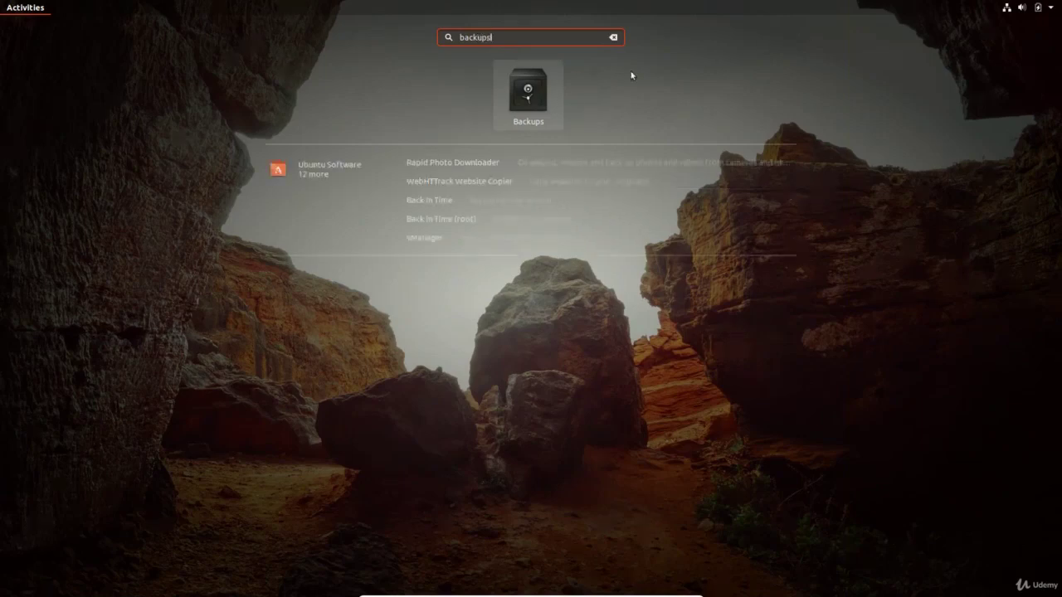
left_click(541, 104)
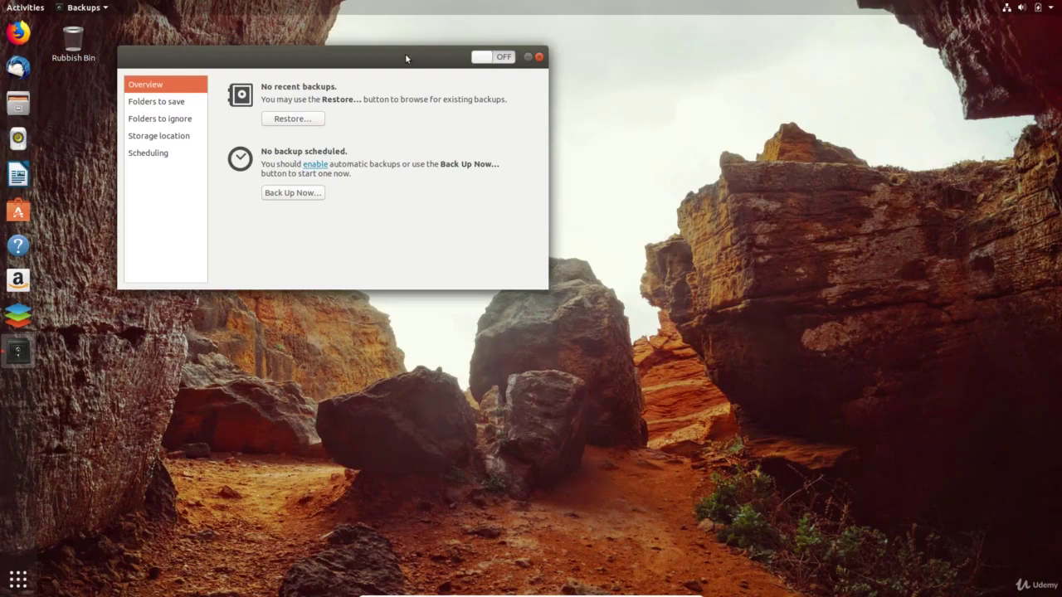
left_click_drag(418, 59, 706, 177)
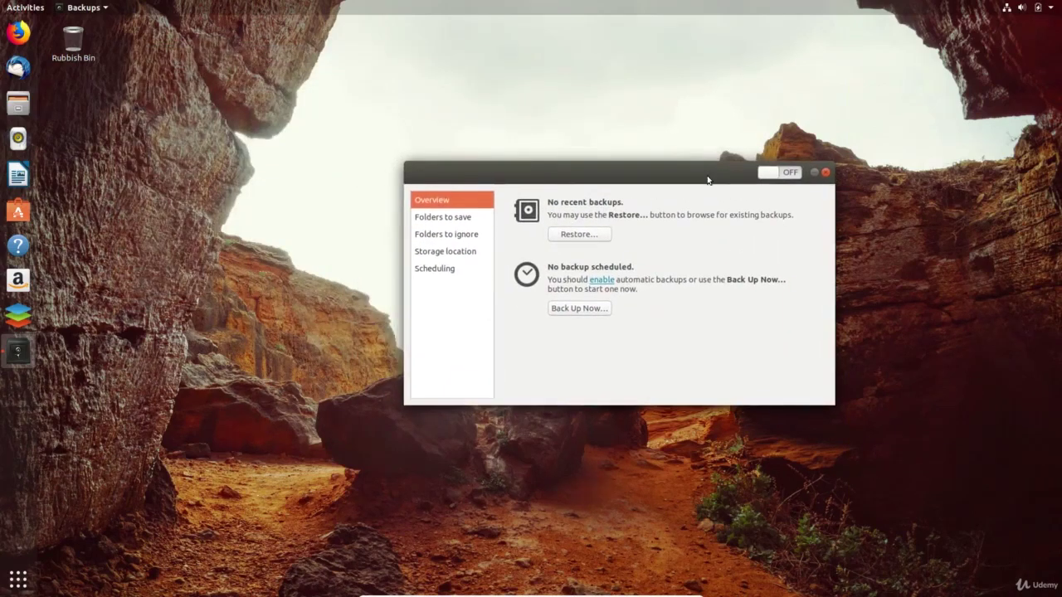
left_click(441, 218)
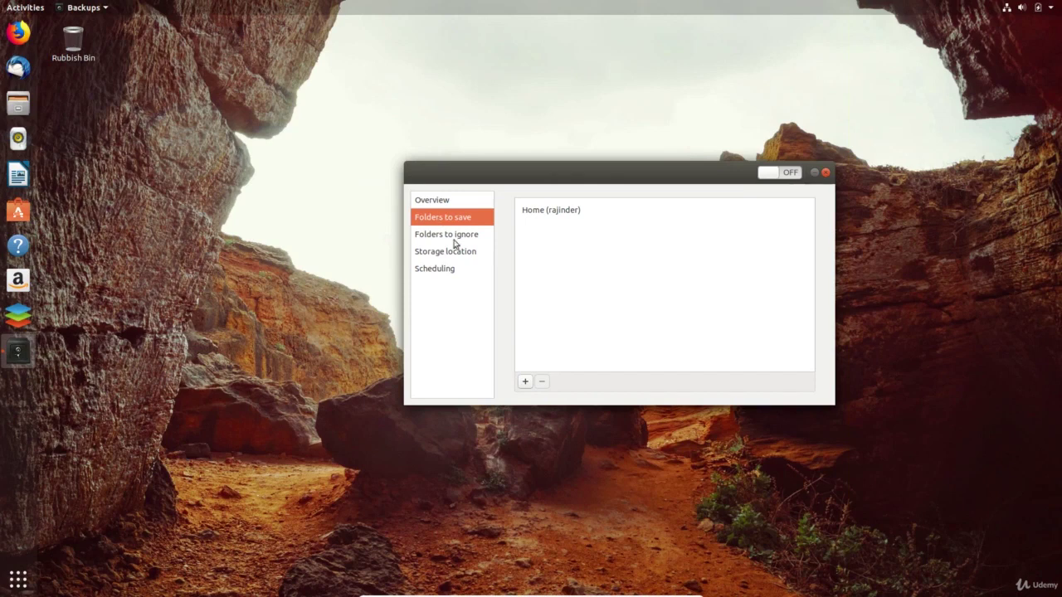
left_click(453, 239)
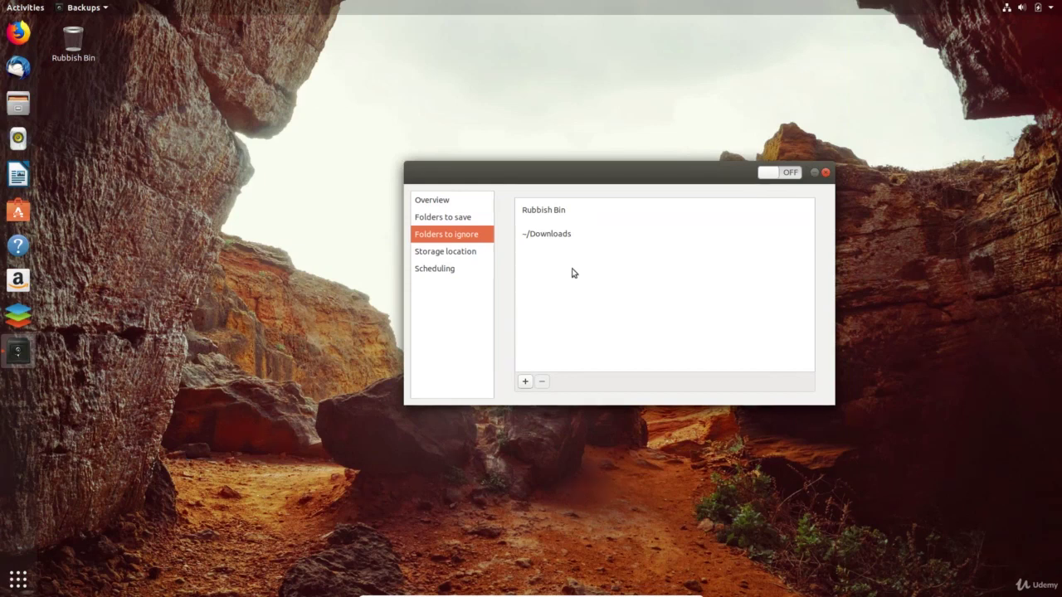
- Check the storage location options and switch on automatic weekly backups
left_click(484, 260)
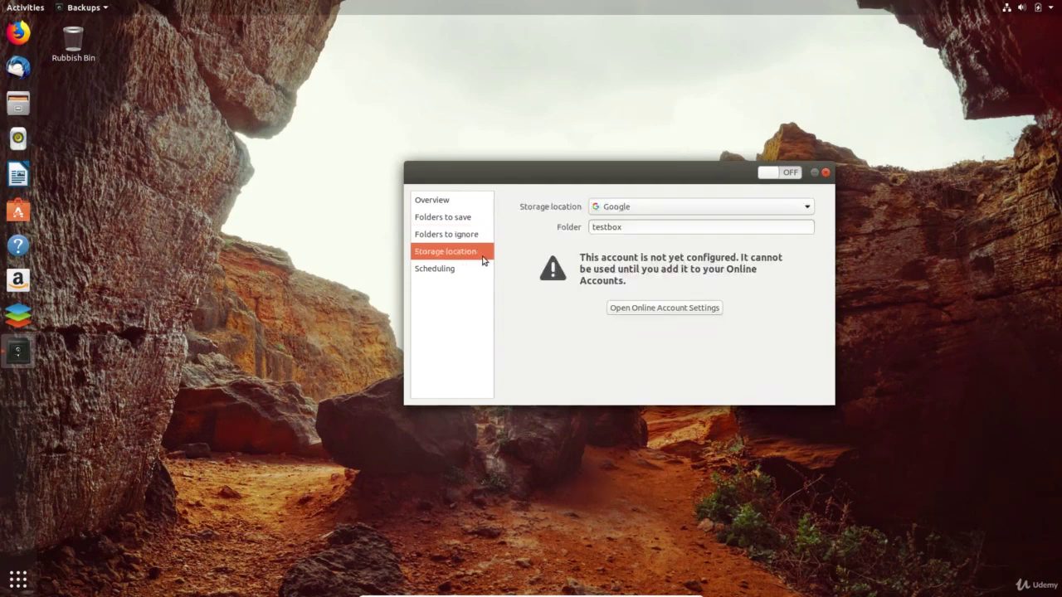
left_click(686, 212)
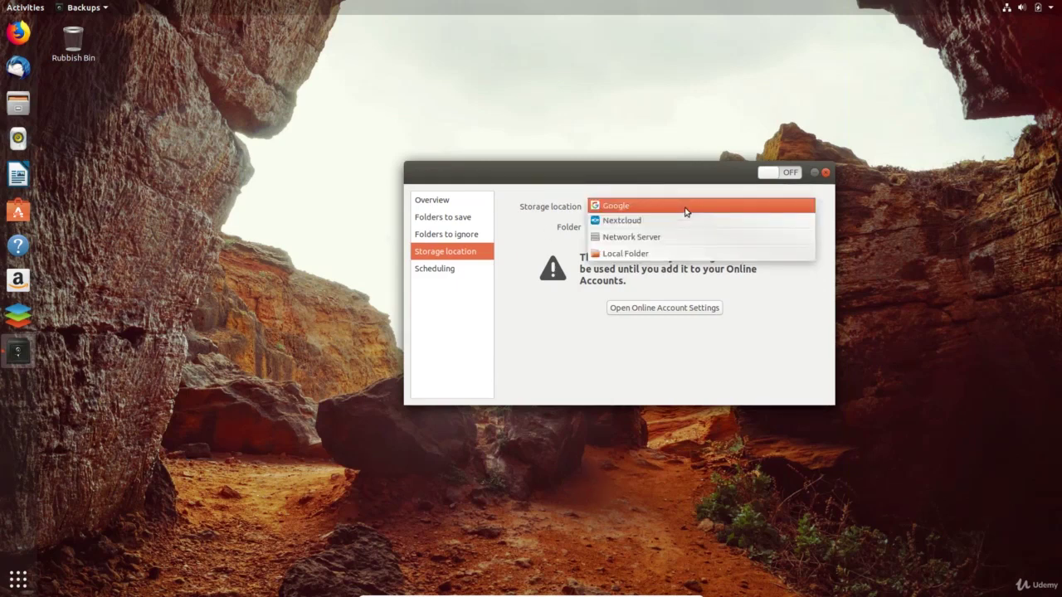
left_click(445, 263)
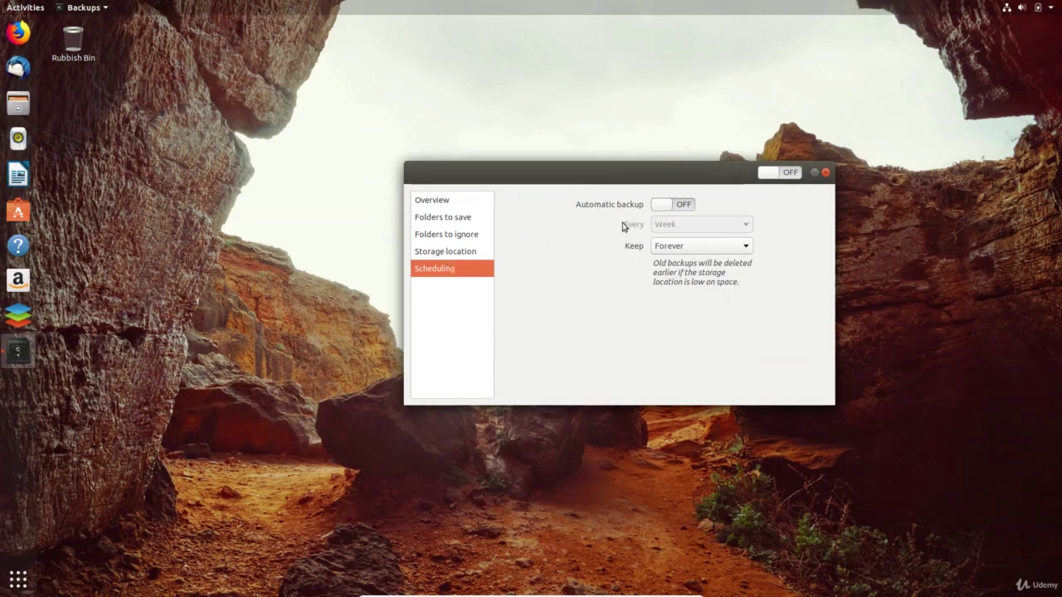
left_click(679, 208)
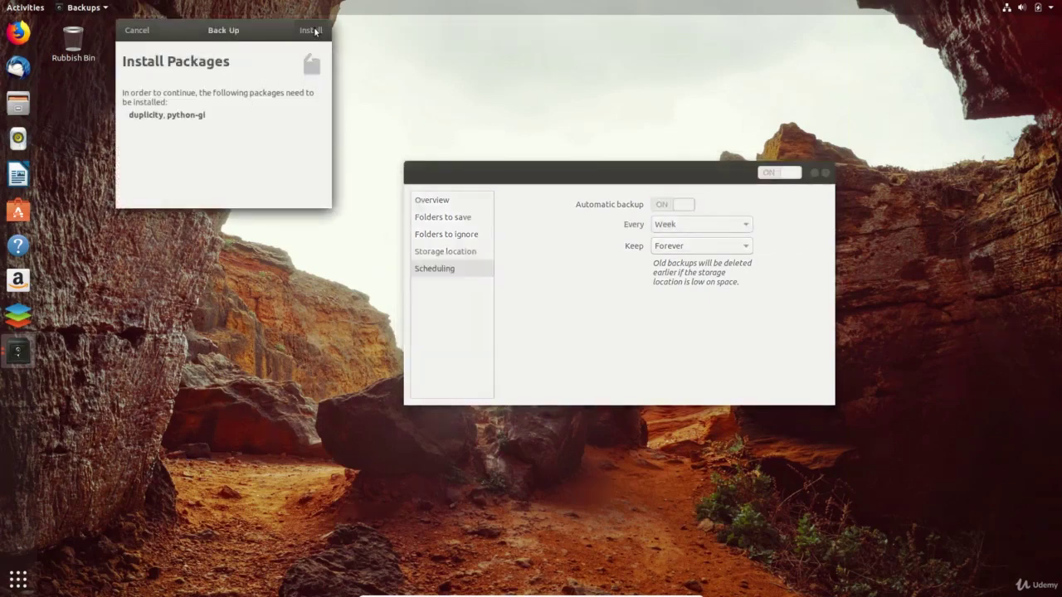
- Install the duplicity and python-gi packages, authorising with the admin password
left_click(314, 31)
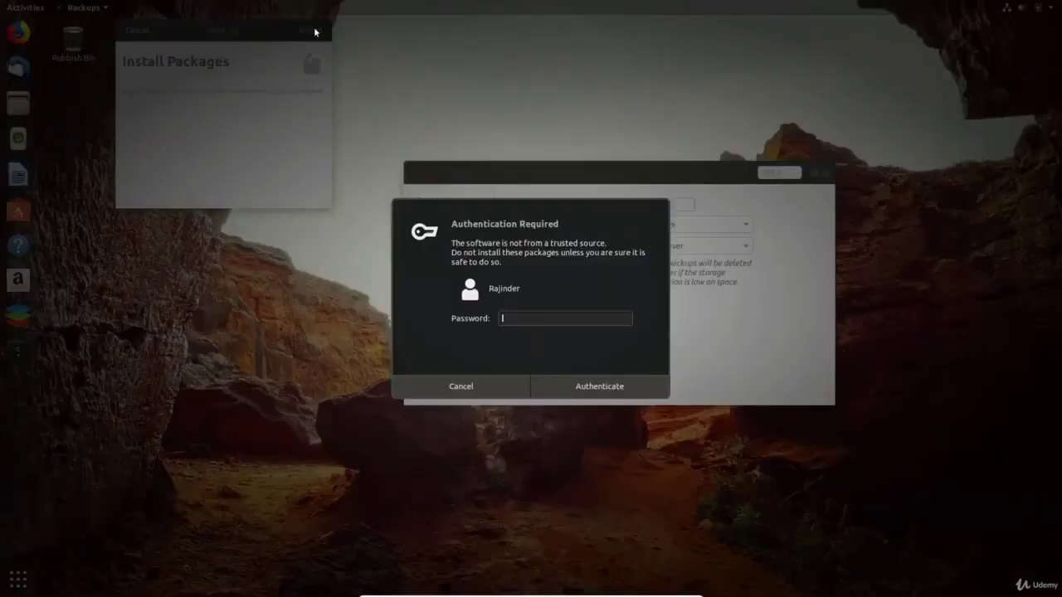
type("●●●●●")
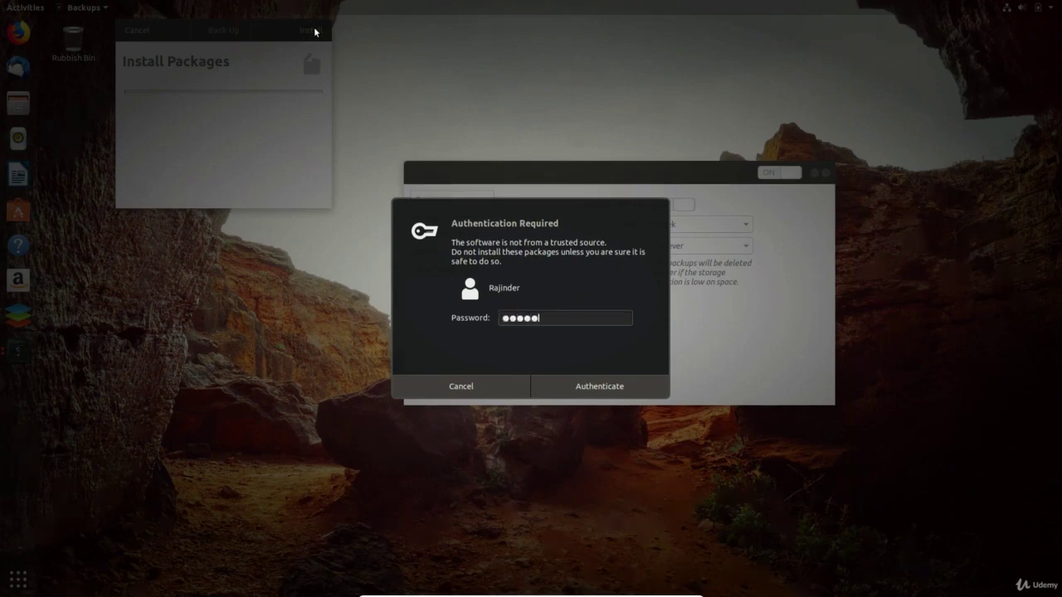
key("Return")
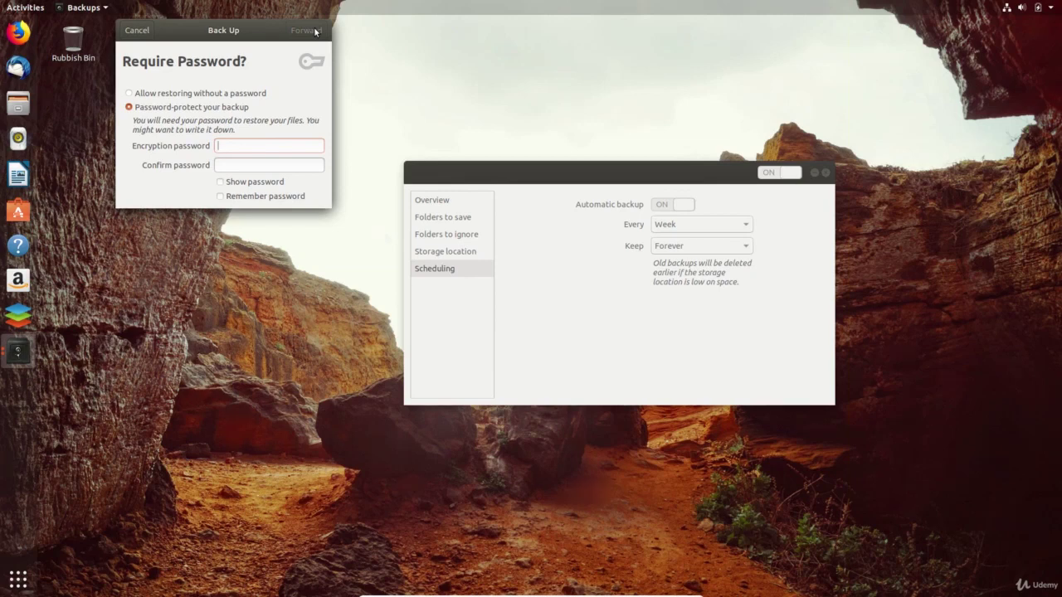
- Run the first backup allowing restore without a password, then view the Overview
left_click(199, 111)
left_click(304, 49)
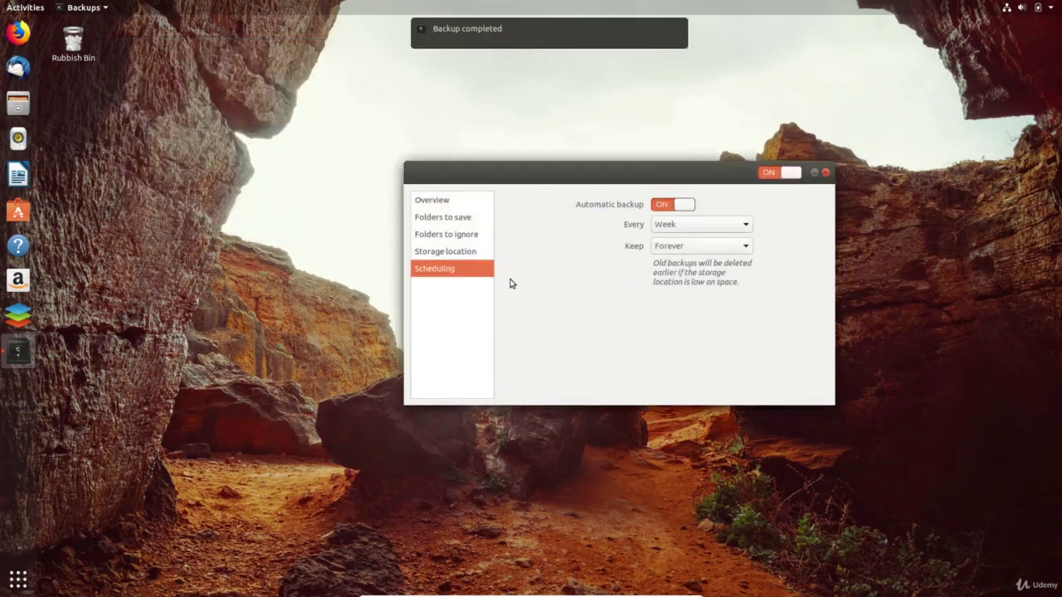
left_click(457, 204)
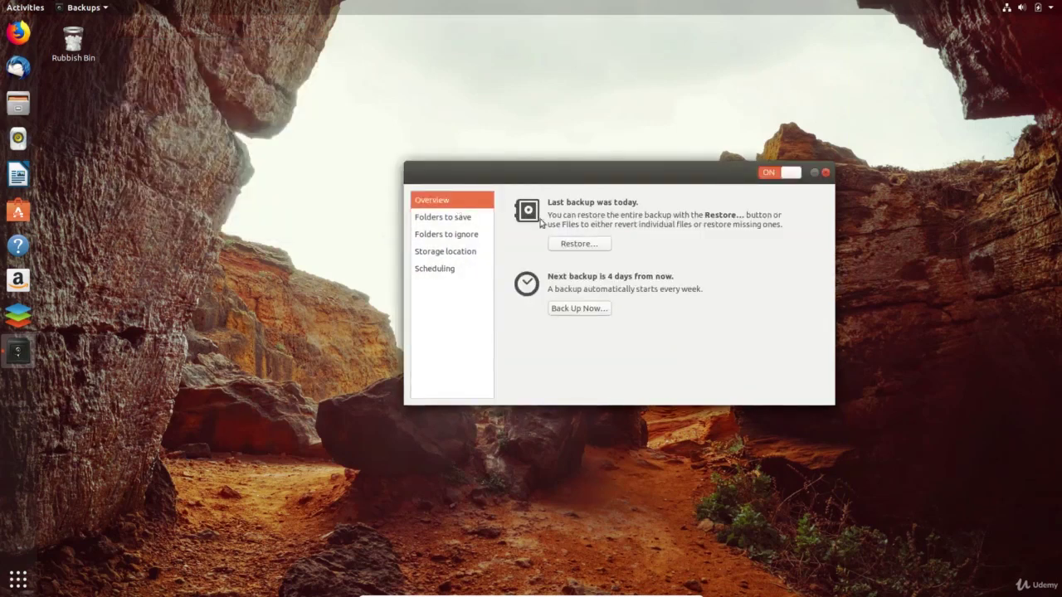
- Step through the restore wizard to 'Restore to specific folder', then cancel and close Backups
left_click(578, 243)
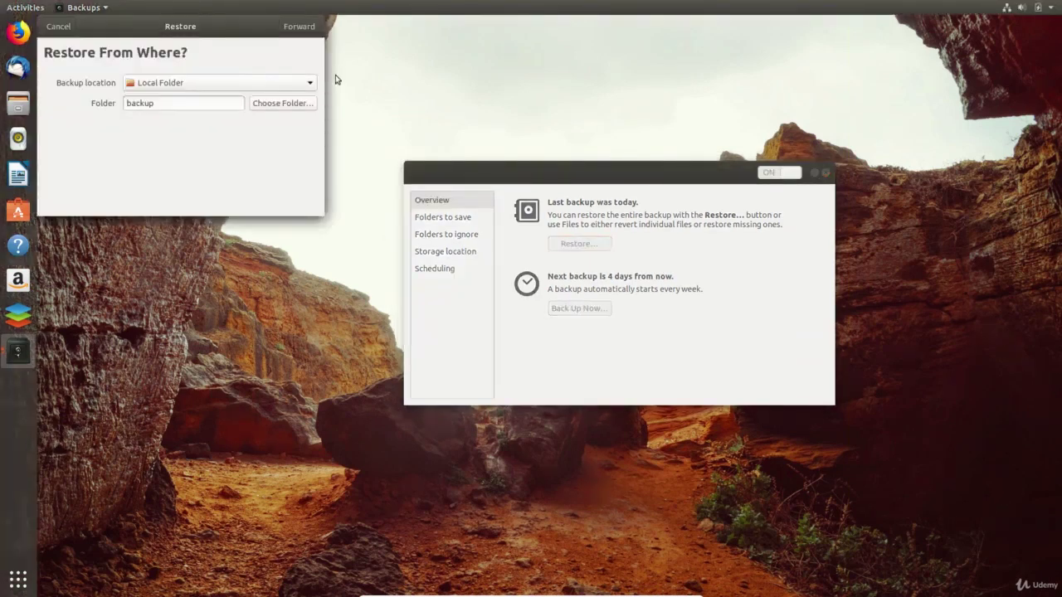
left_click(299, 29)
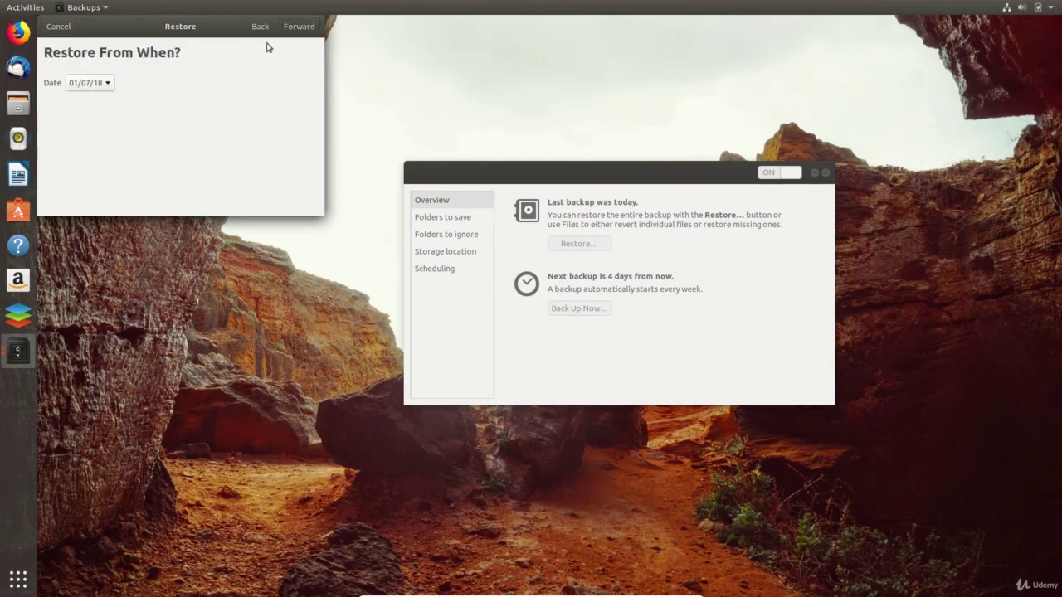
left_click(298, 33)
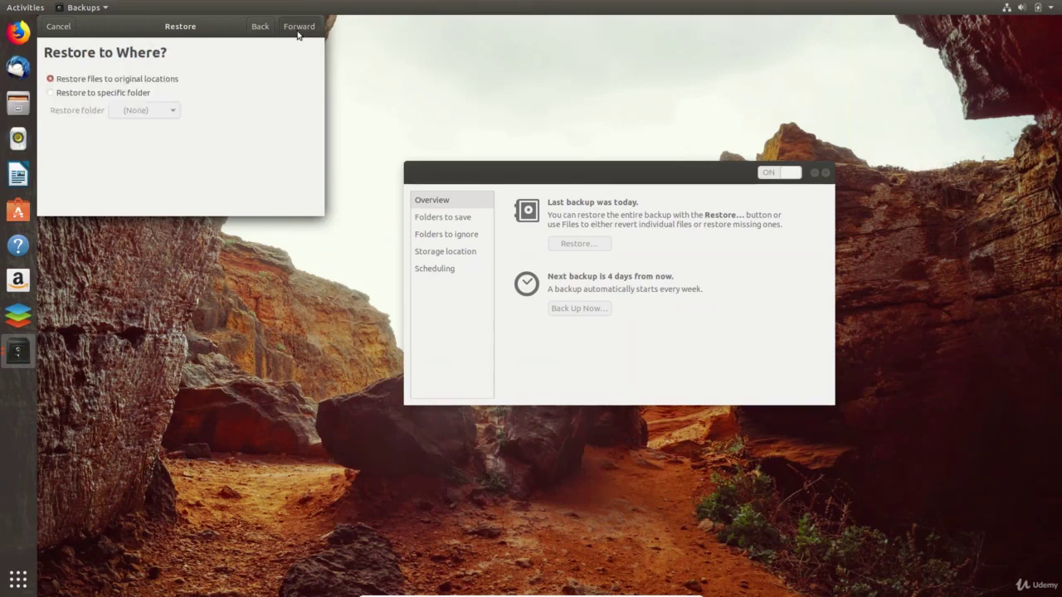
left_click(95, 93)
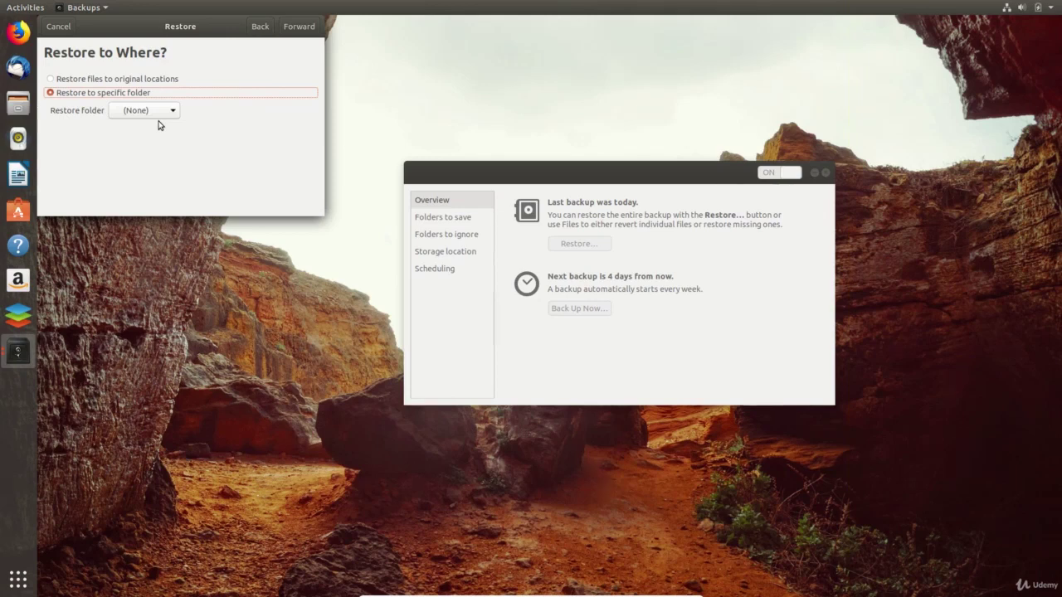
left_click(58, 26)
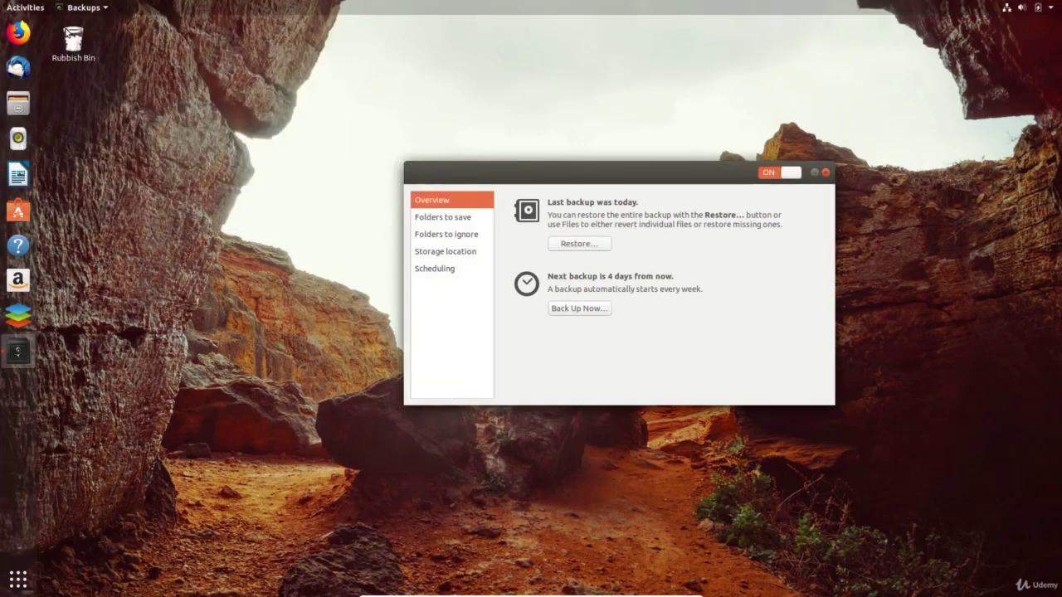
left_click(825, 173)
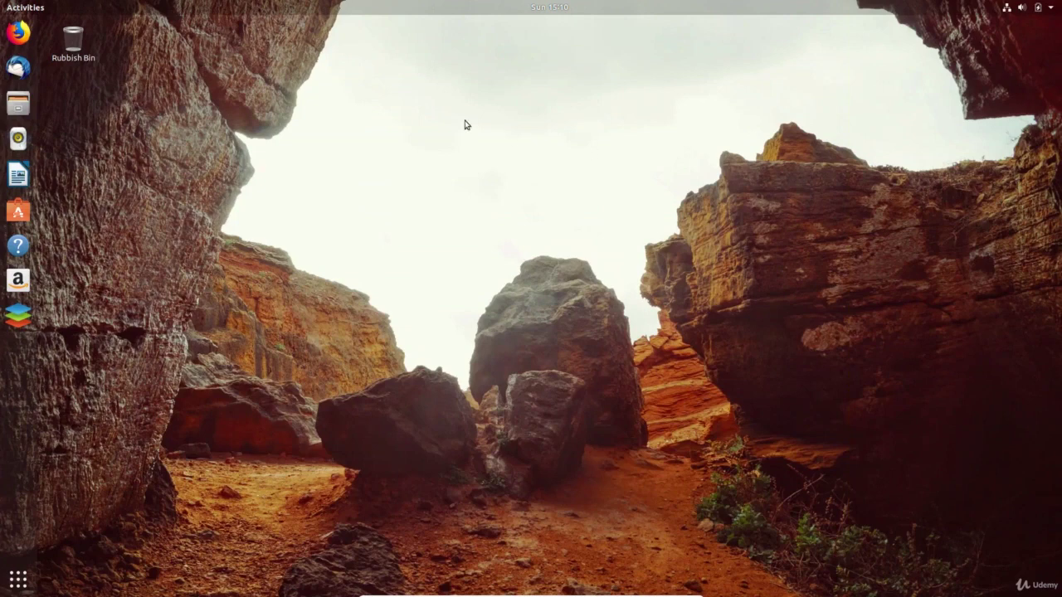
- Launch Firefox, look at the Add-ons manager, then return to the home page
left_click(18, 31)
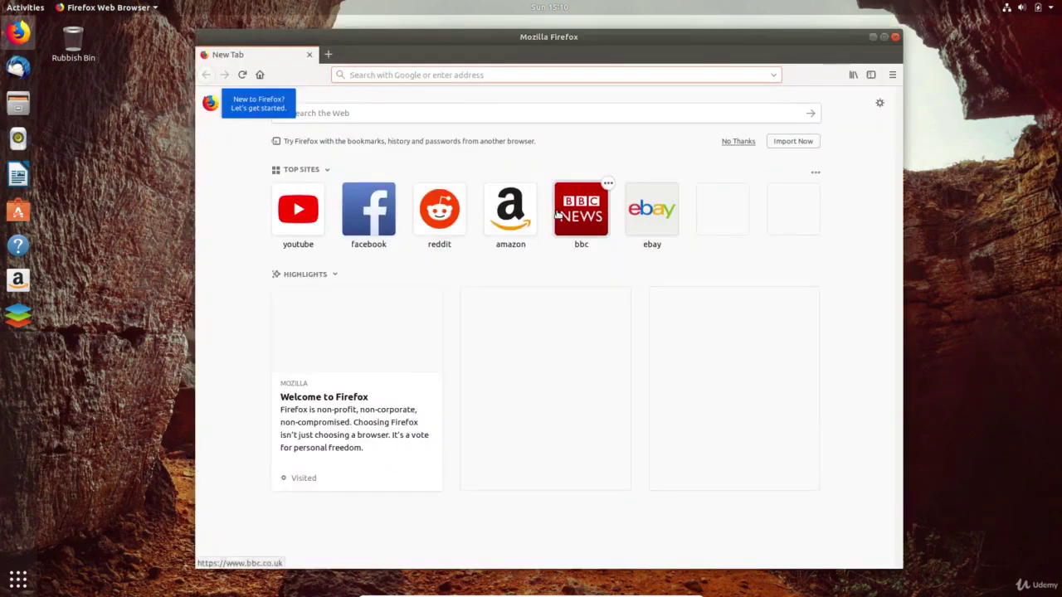
left_click(893, 75)
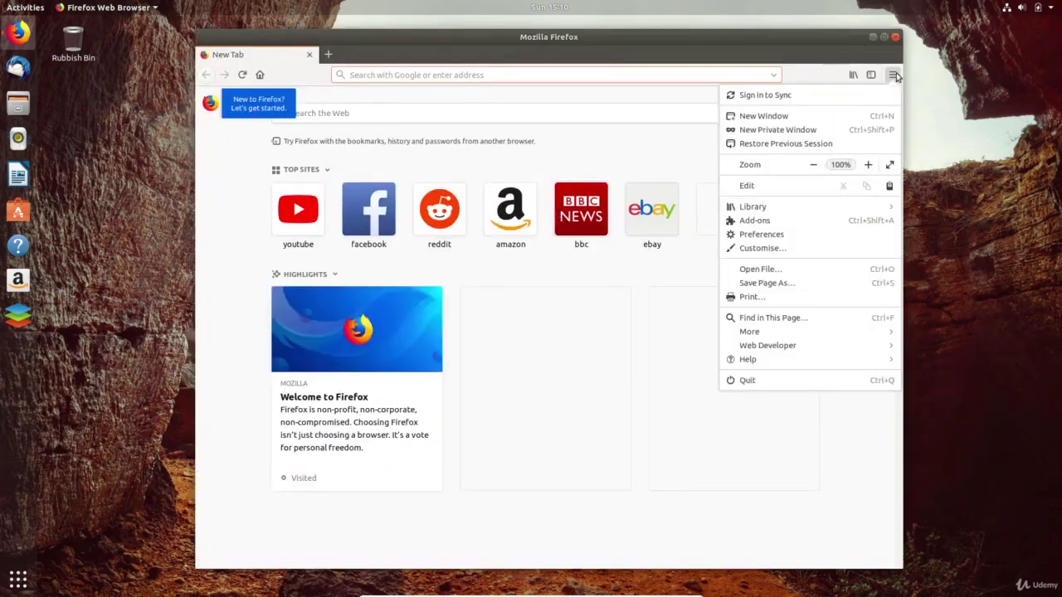
left_click(771, 220)
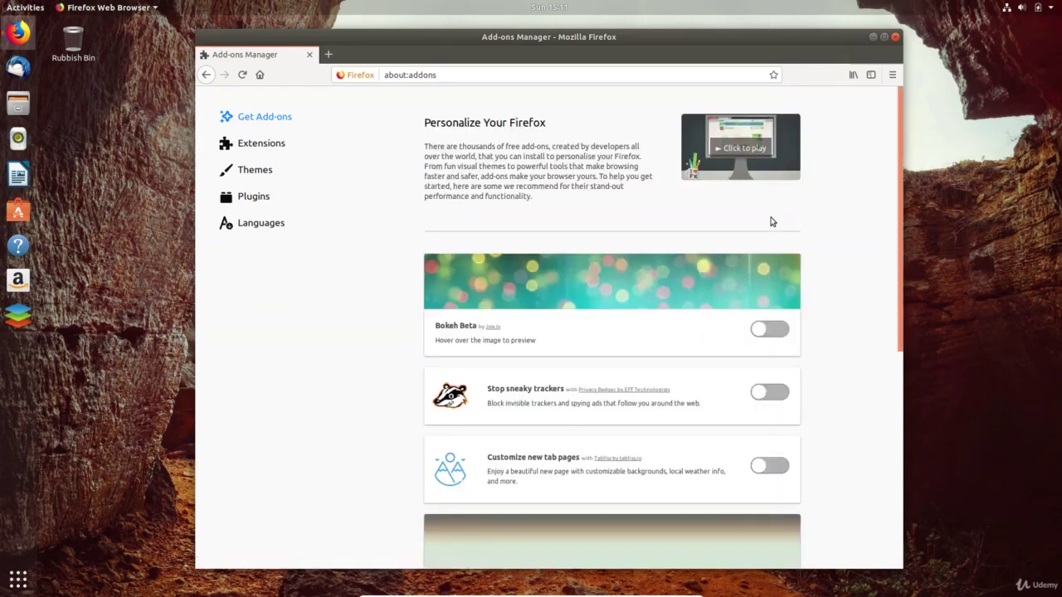
left_click(258, 77)
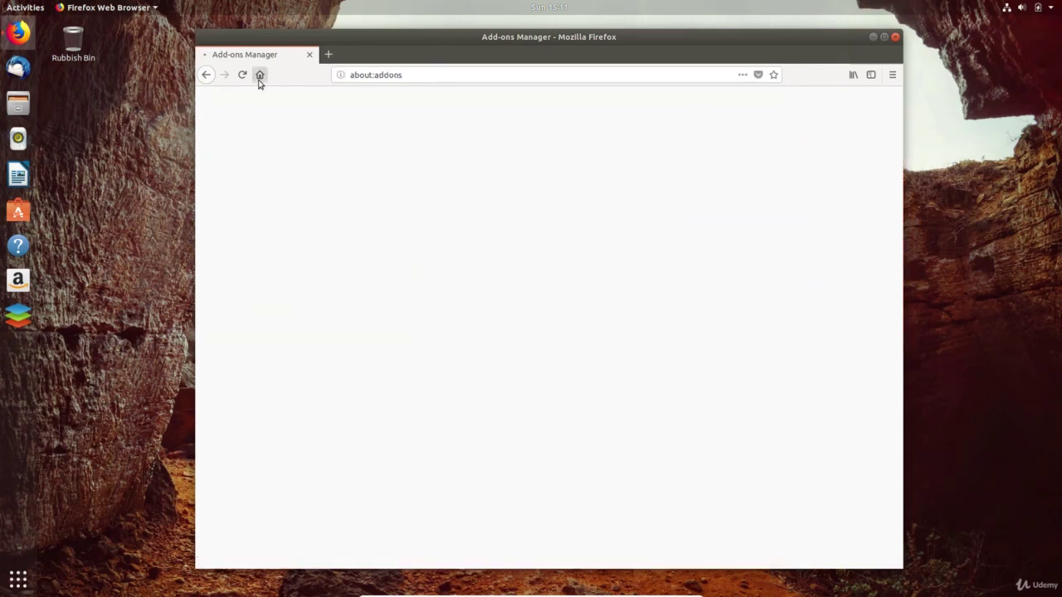
- Search 'chrome', save google-chrome-stable_current_amd64.deb from google.com/chrome, and close Firefox
left_click(461, 75)
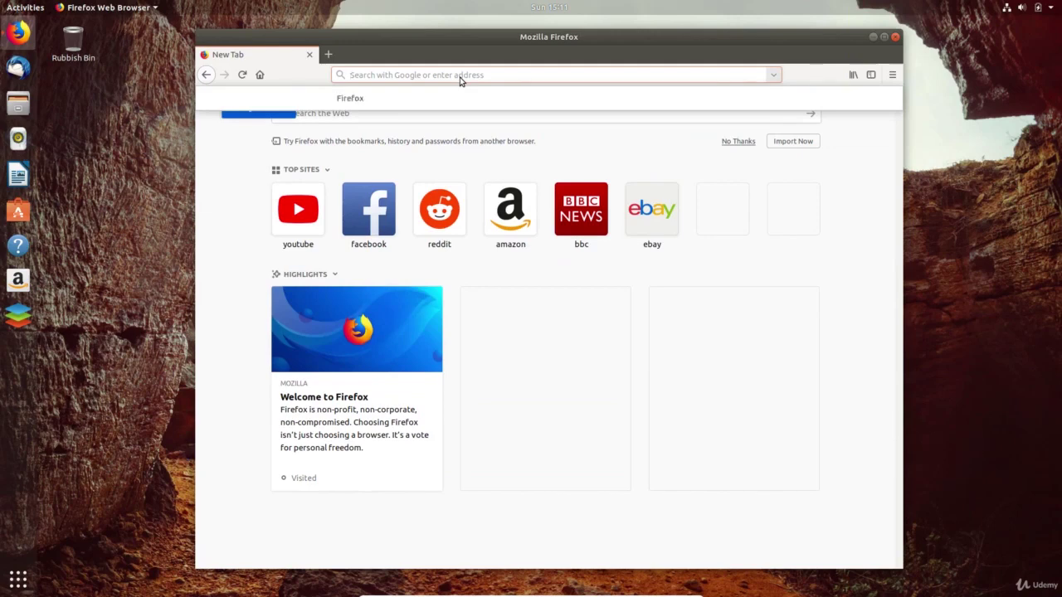
type("chrome")
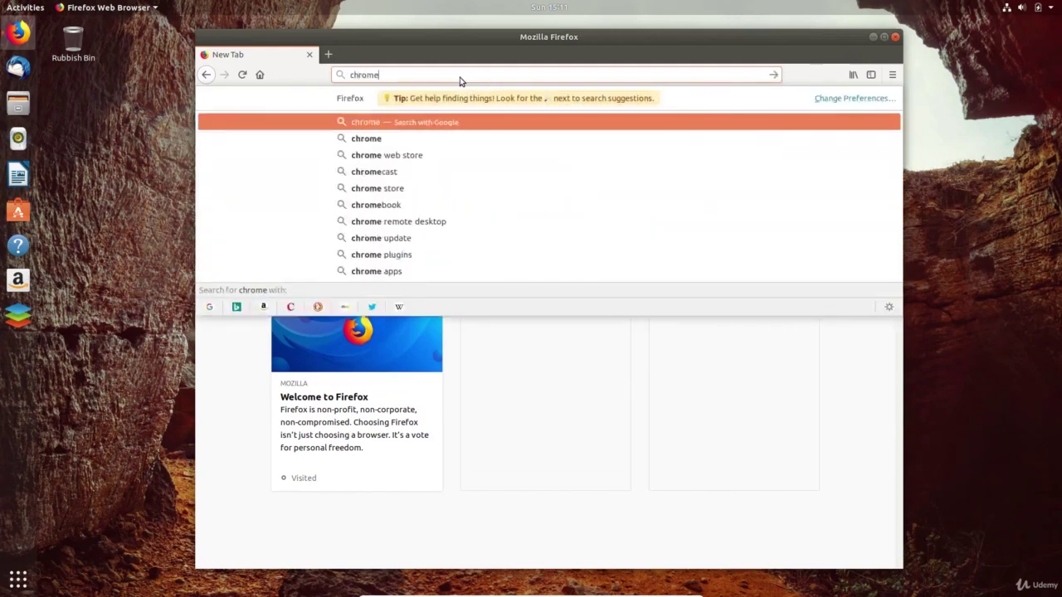
key("Return")
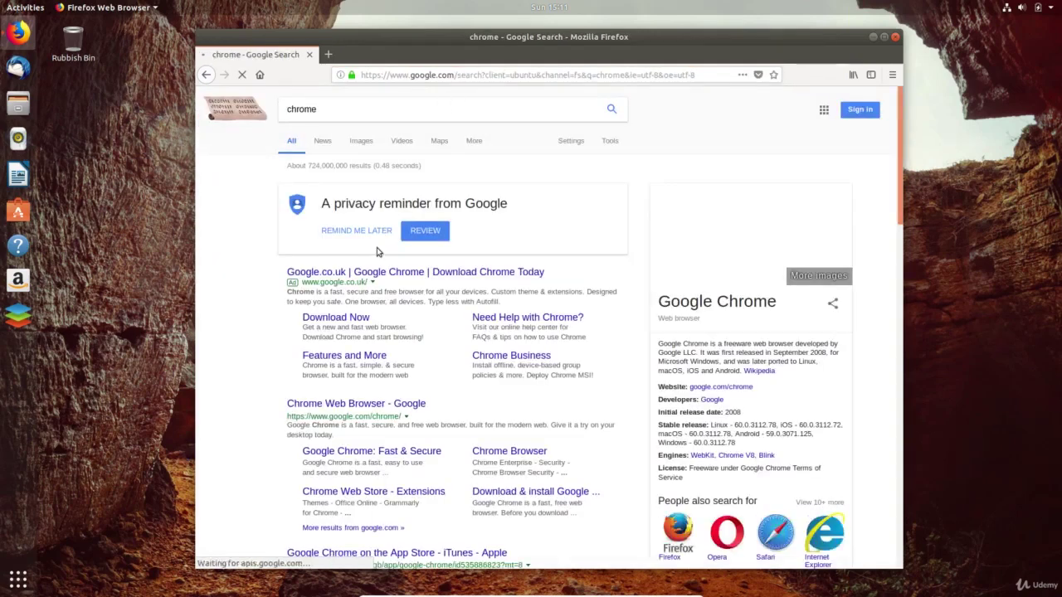
left_click(302, 404)
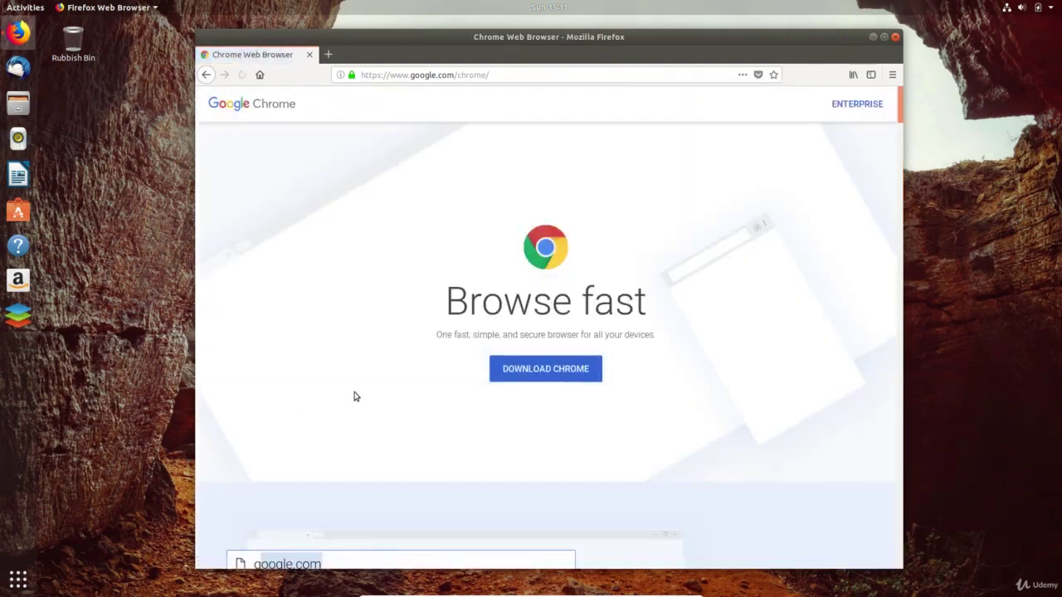
left_click(502, 380)
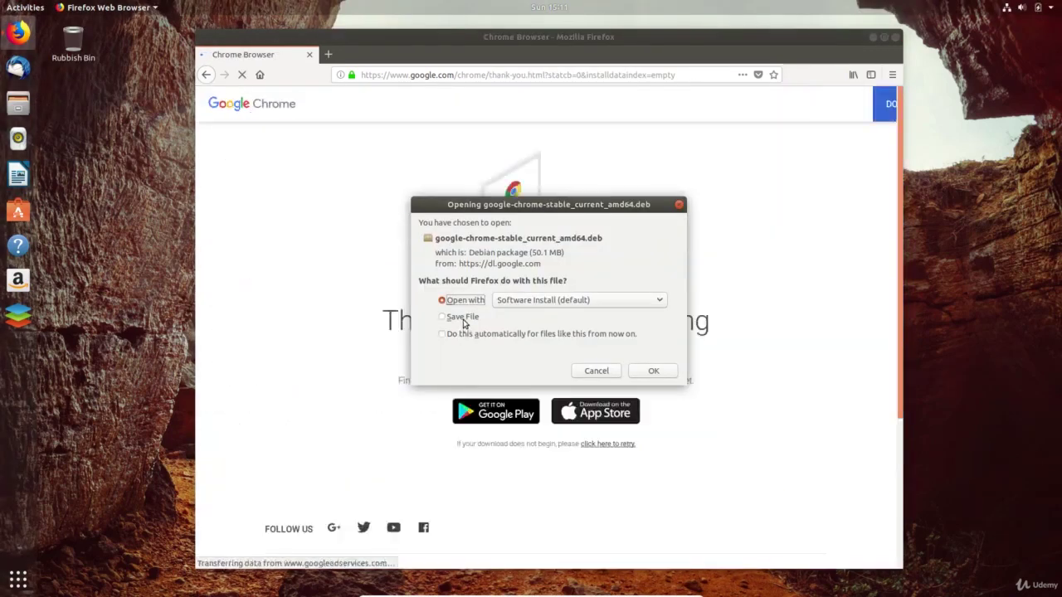
left_click(462, 319)
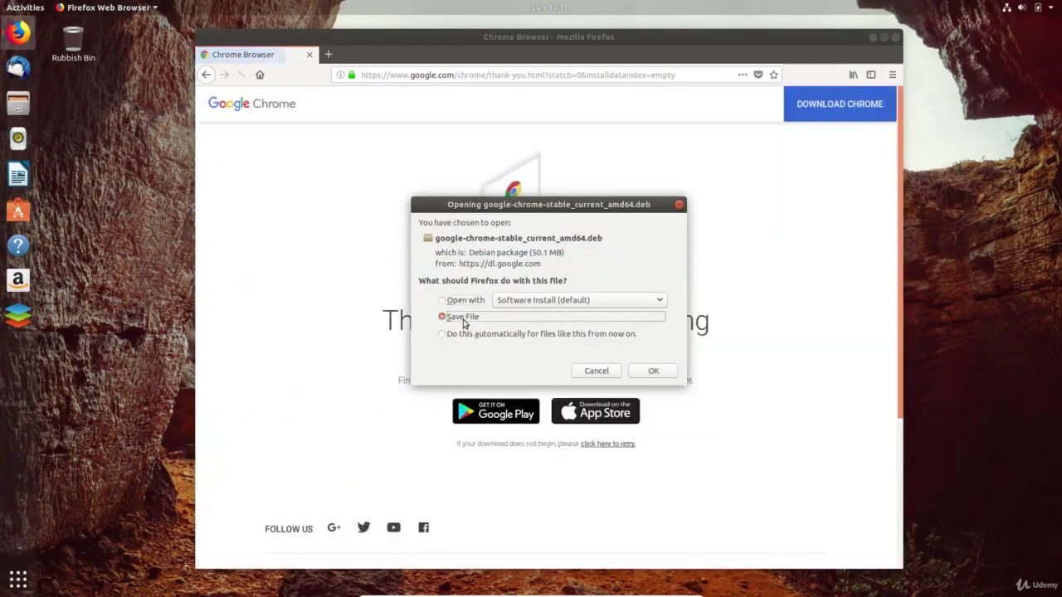
left_click(652, 371)
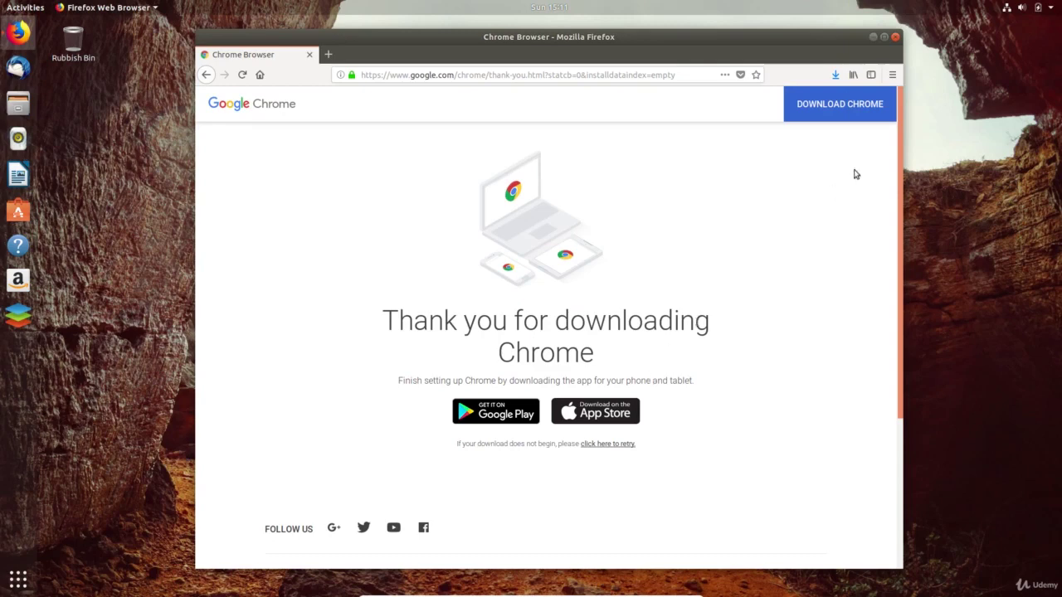
left_click(896, 37)
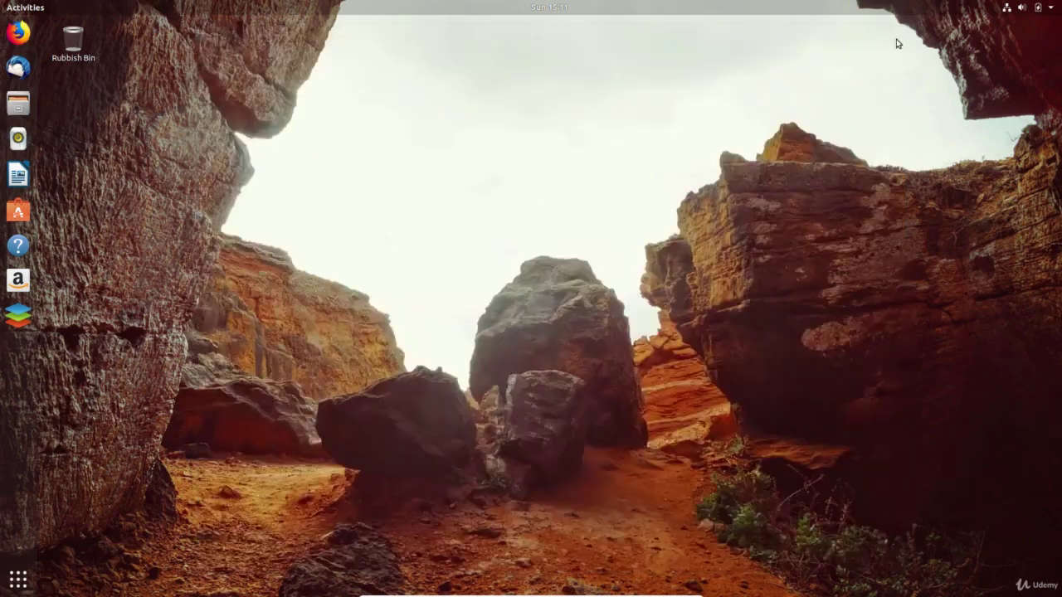
- Open the downloaded Chrome .deb from Downloads and read its Proprietary licence note
left_click(14, 104)
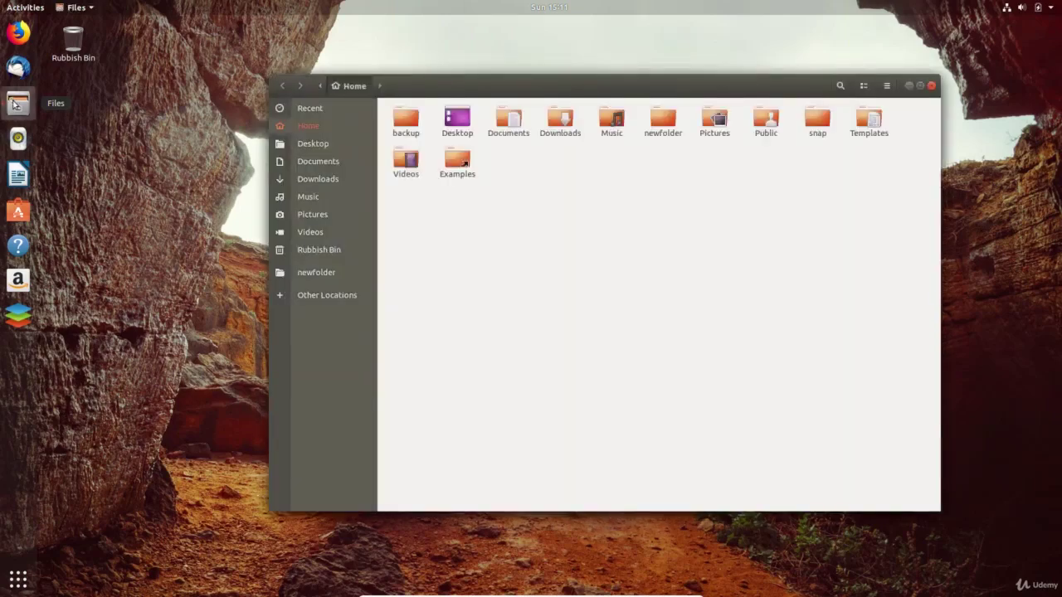
left_click(318, 184)
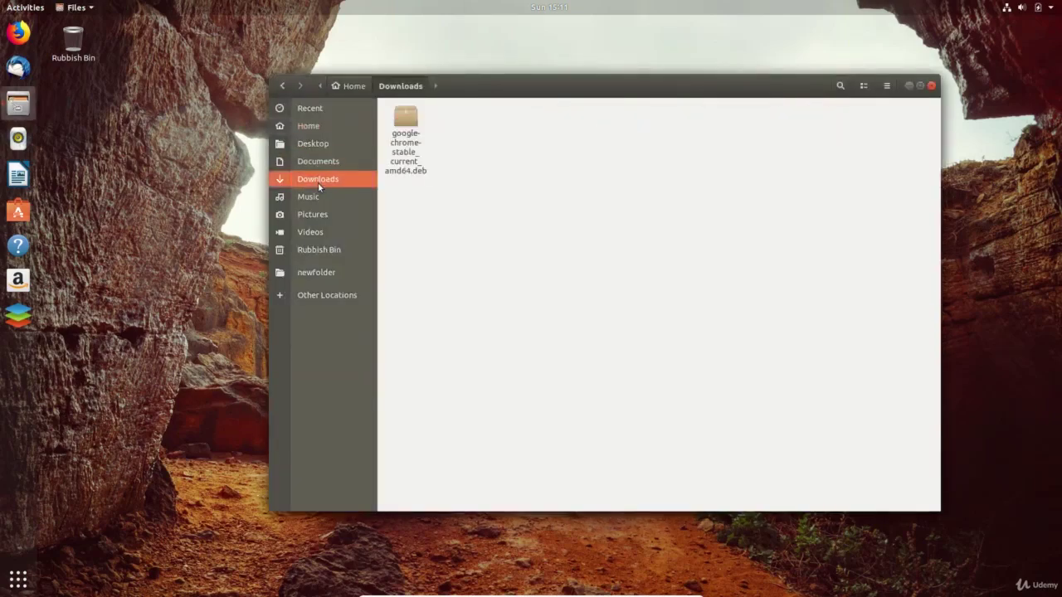
double_click(406, 121)
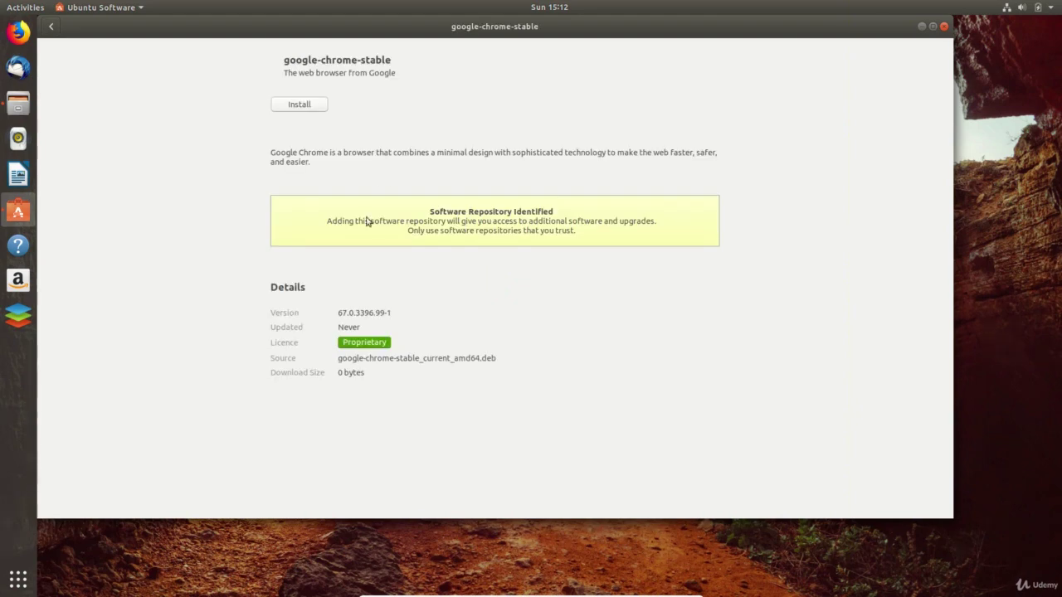
left_click(366, 347)
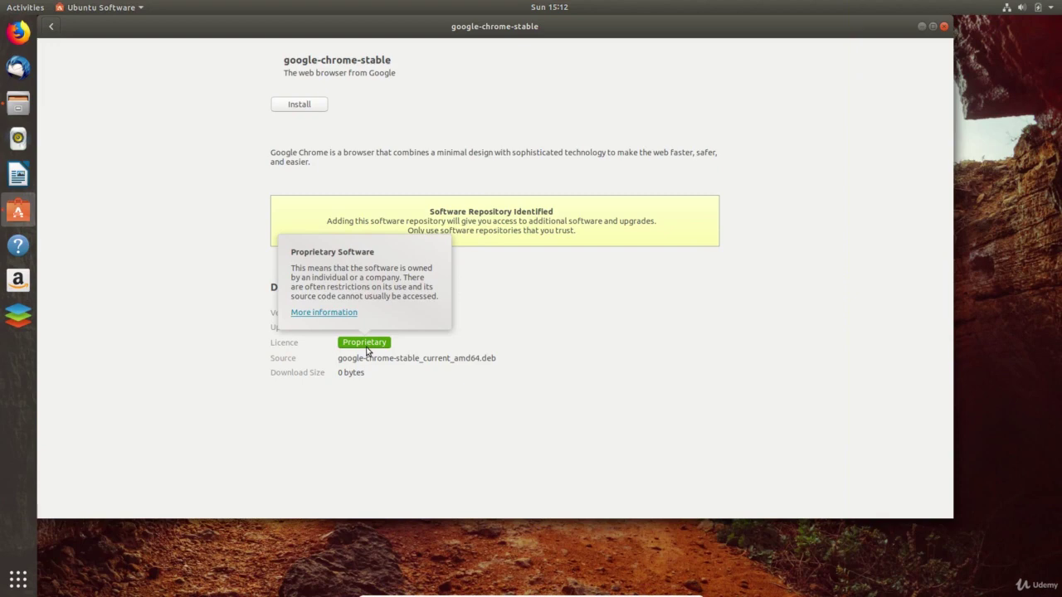
left_click(366, 349)
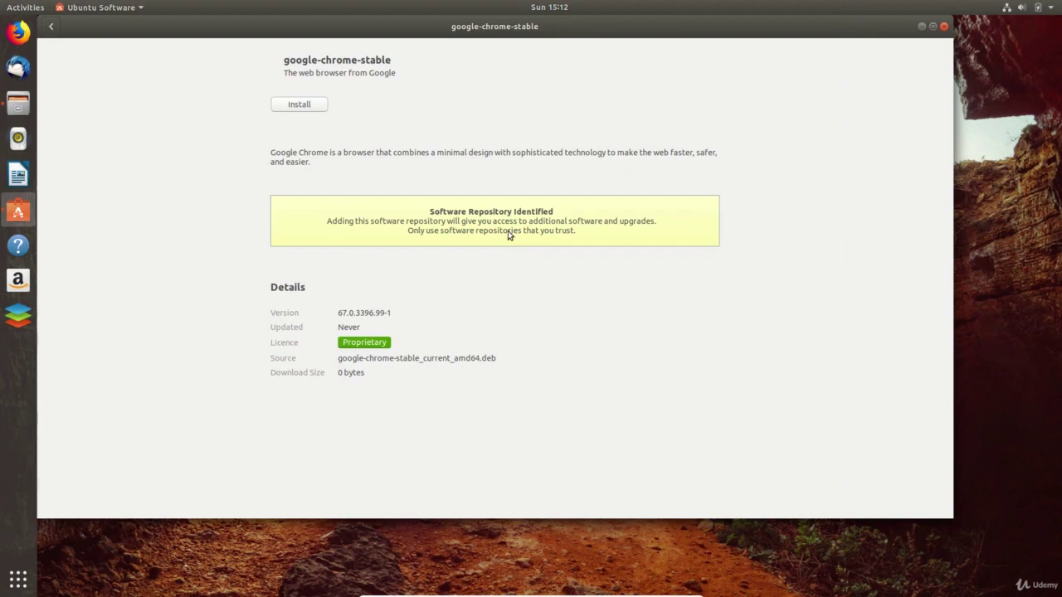
- Install Google Chrome 67.0.3396.99-1 with the admin password, then search apps for 'ch'
left_click(316, 111)
type("**")
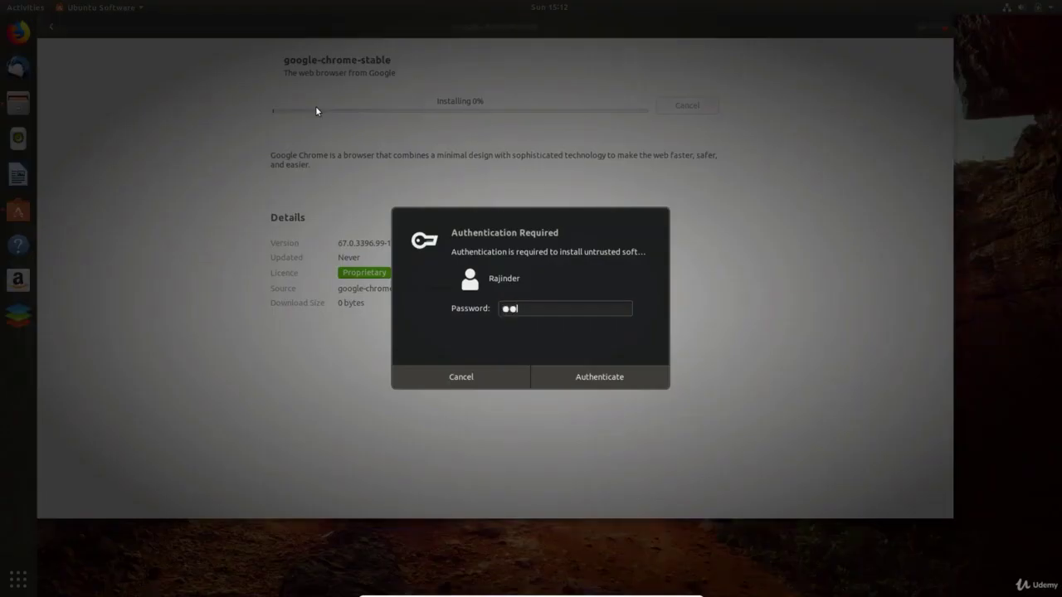
type("****")
key("Return")
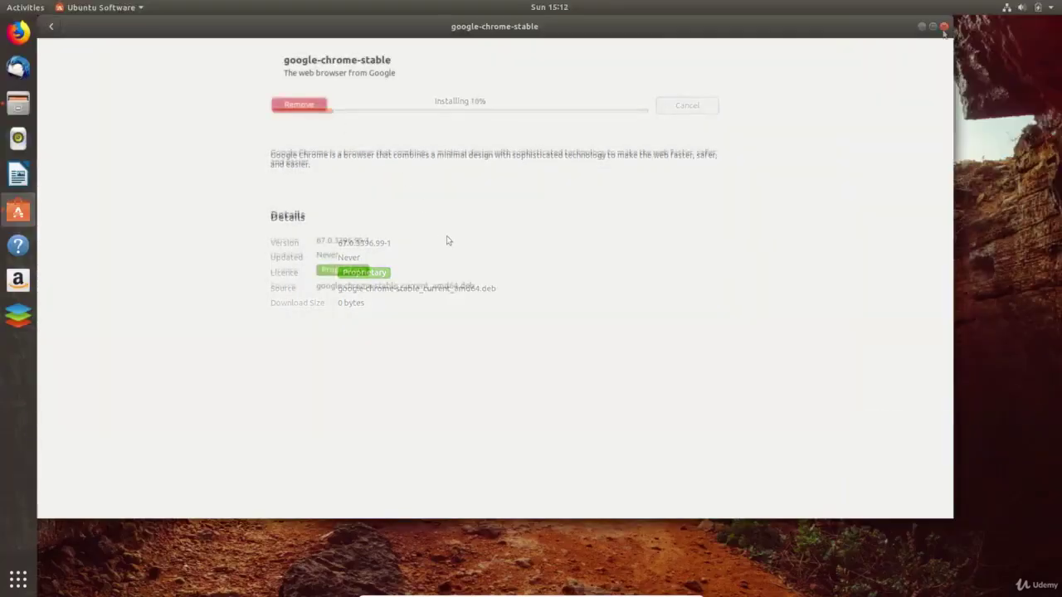
left_click(943, 25)
key("super")
type("ch")
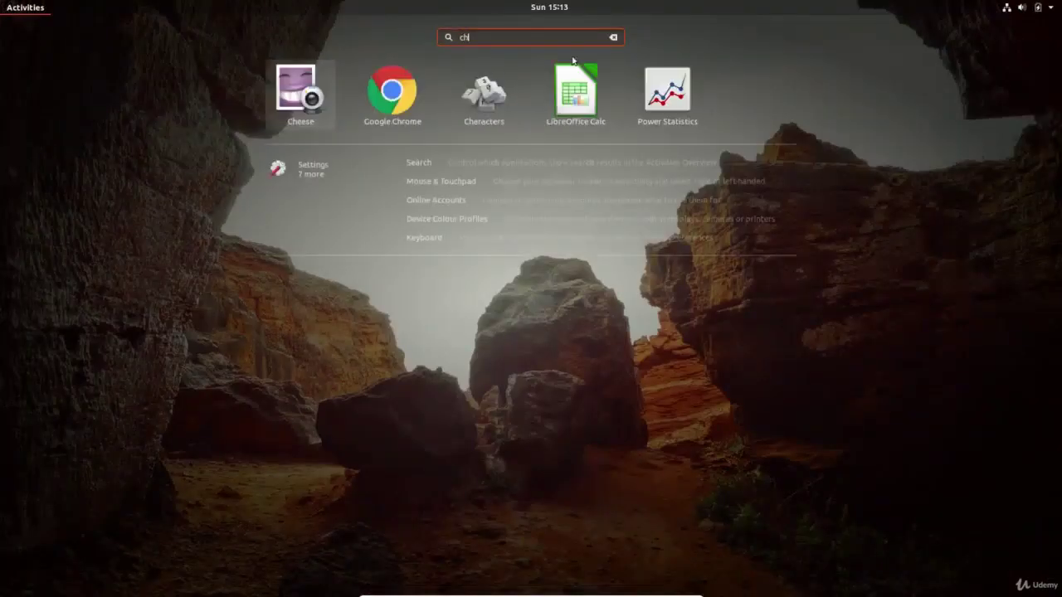
- Add Google Chrome to Favourites and move its dock icon to the top
right_click(392, 94)
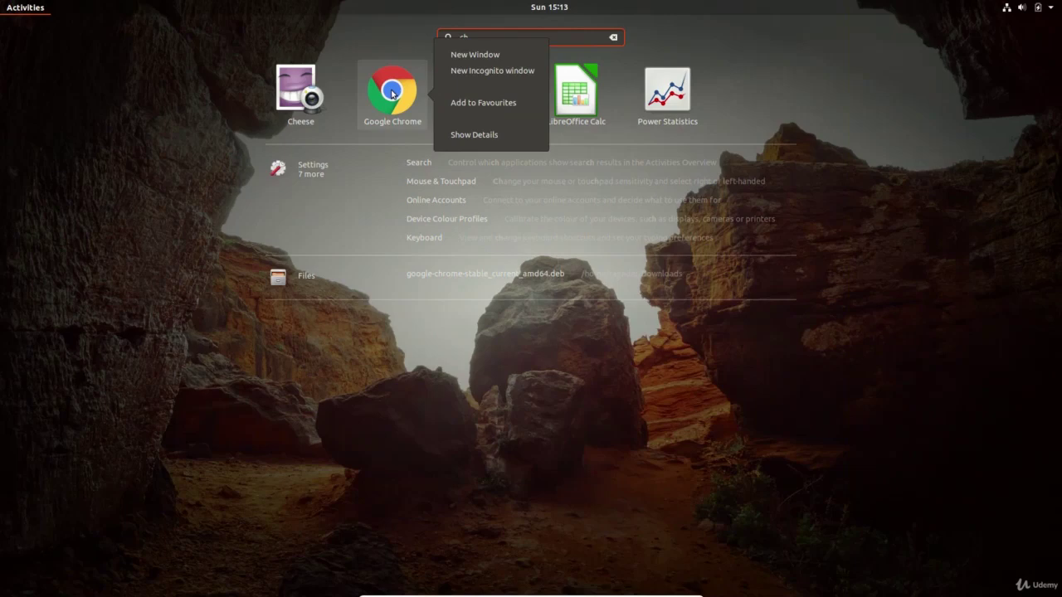
left_click(481, 103)
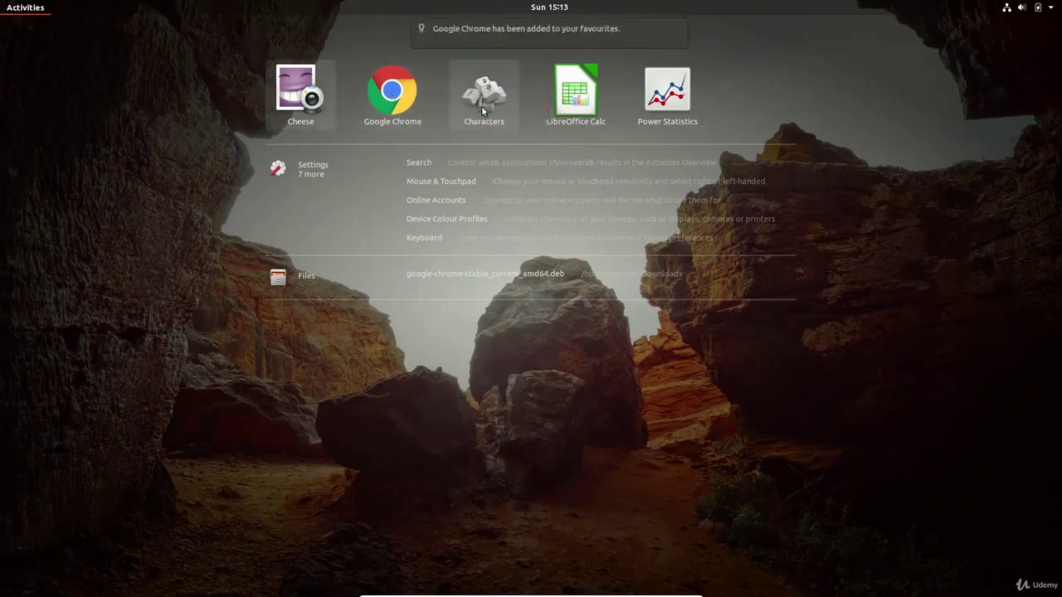
key("Escape")
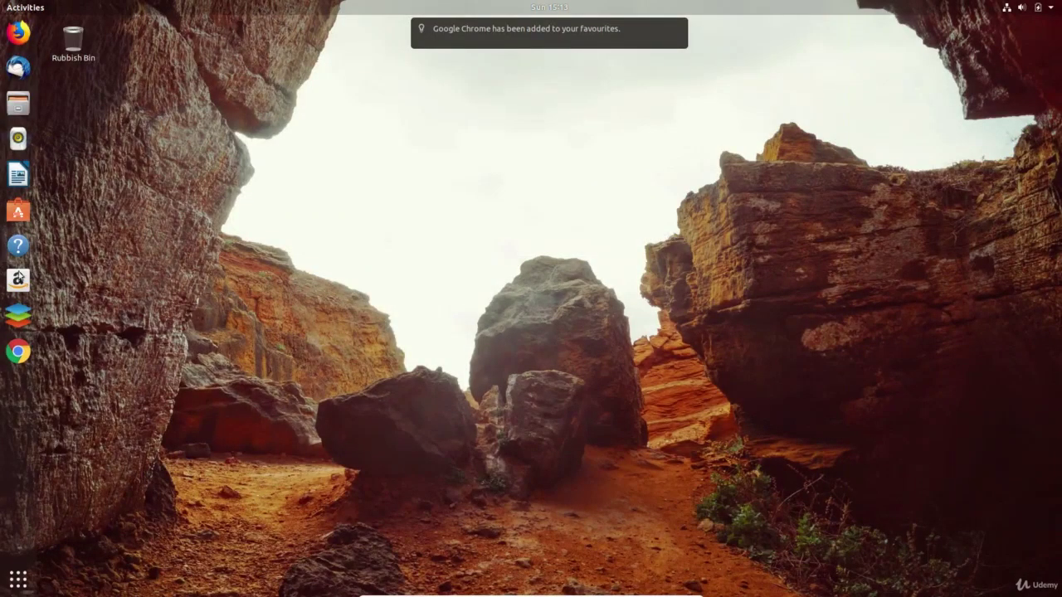
left_click_drag(18, 351, 19, 31)
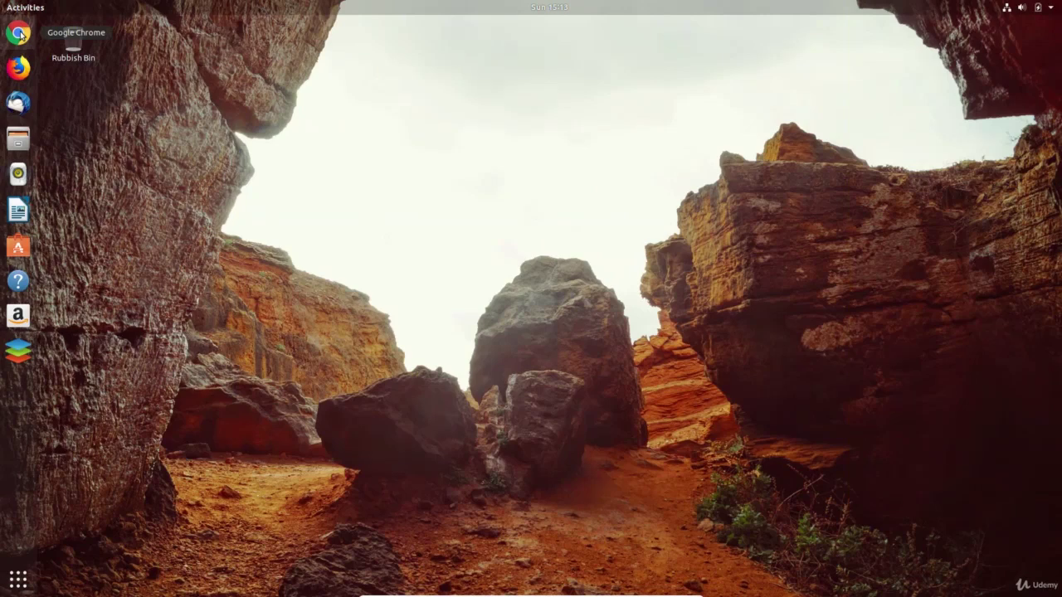
- Launch Chrome, accept its first-run settings and maximise the window
left_click(18, 33)
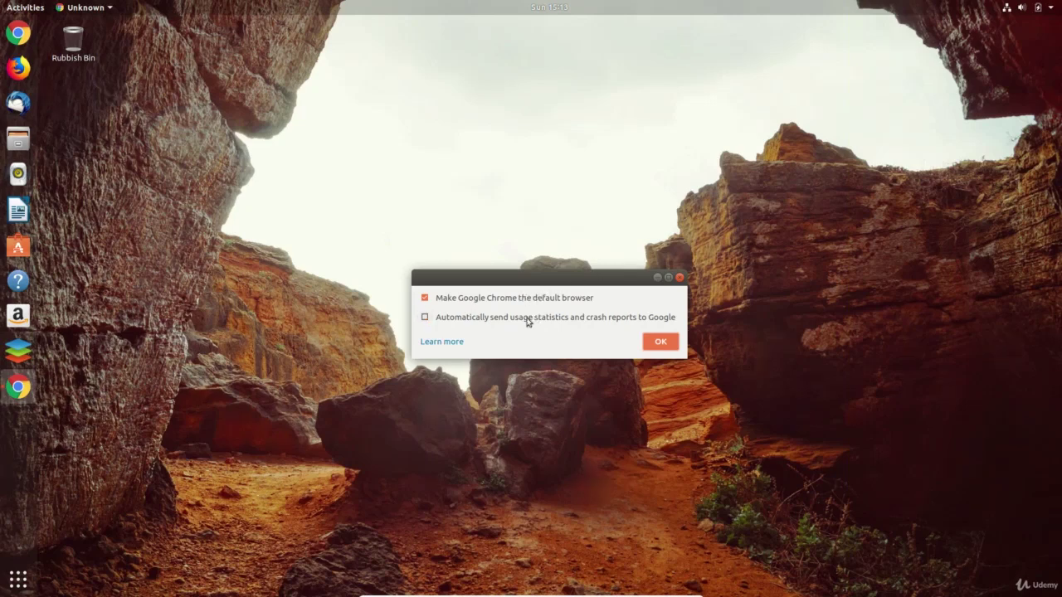
left_click(659, 343)
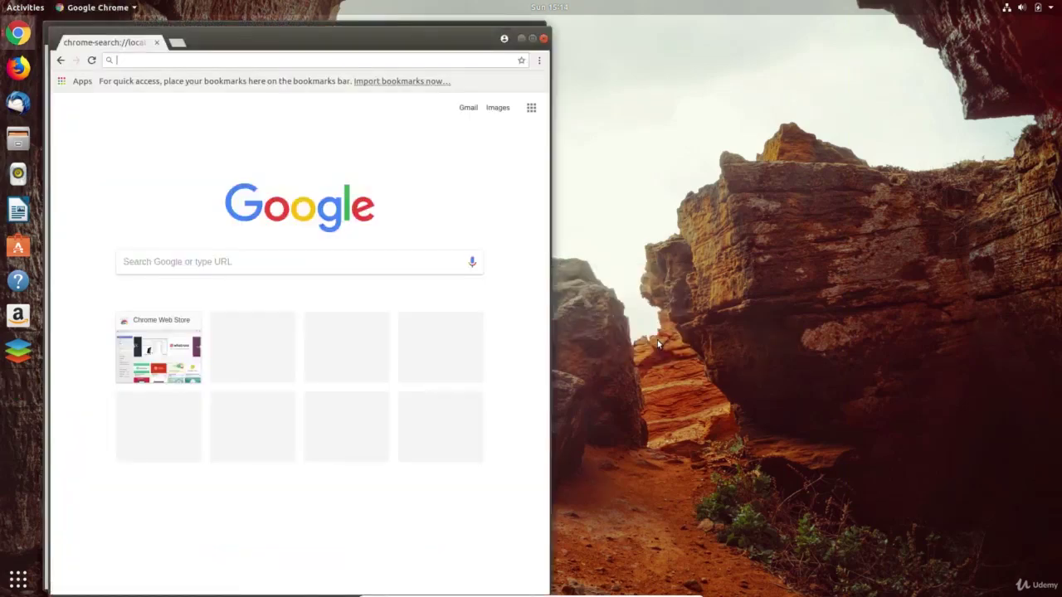
left_click(533, 39)
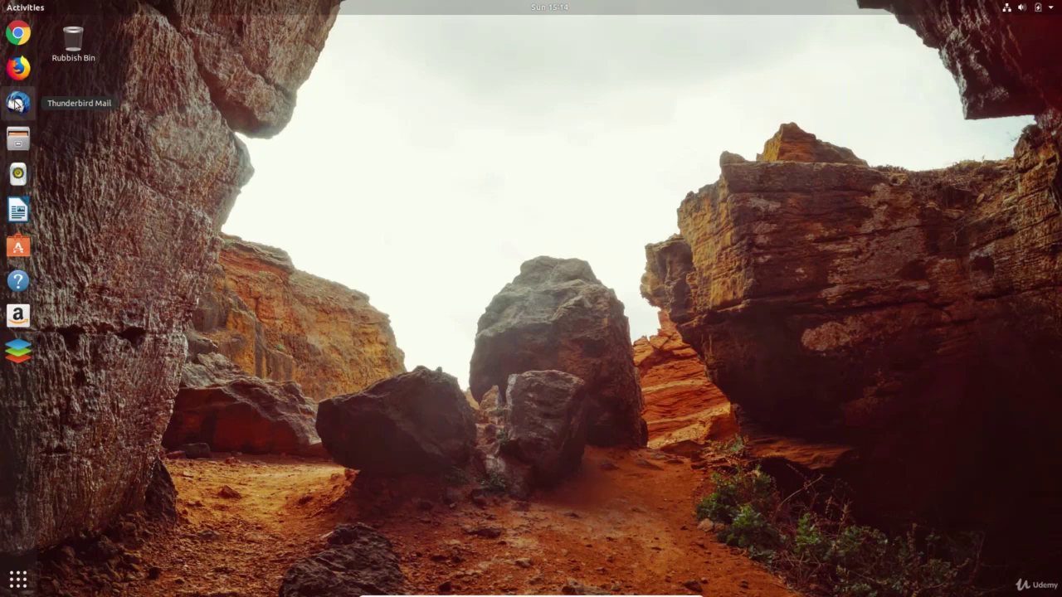
- Set up the existing Gmail account in Thunderbird using the auto-detected IMAP settings
left_click(17, 104)
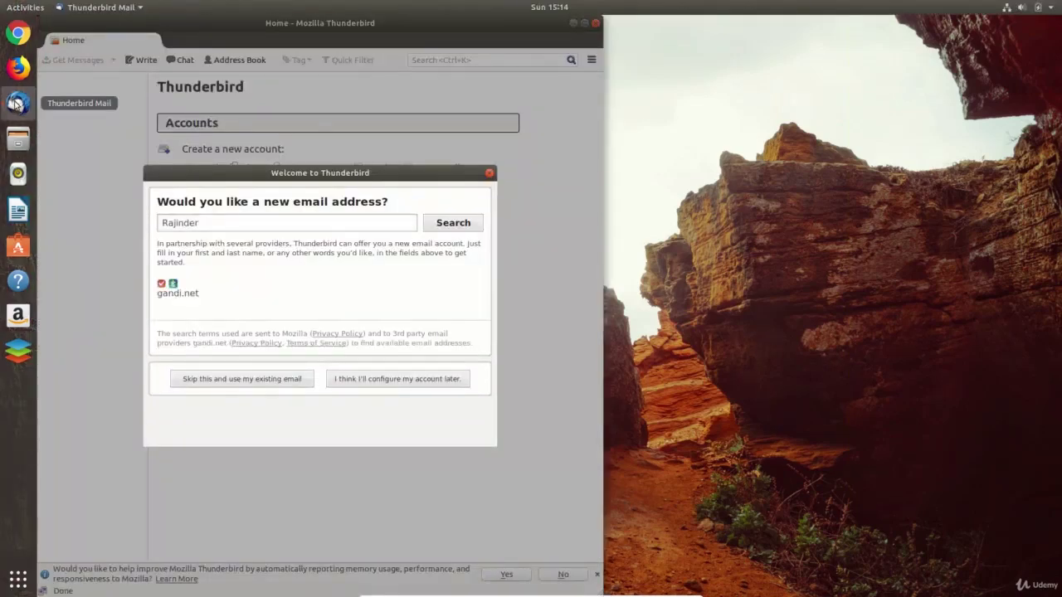
left_click(243, 383)
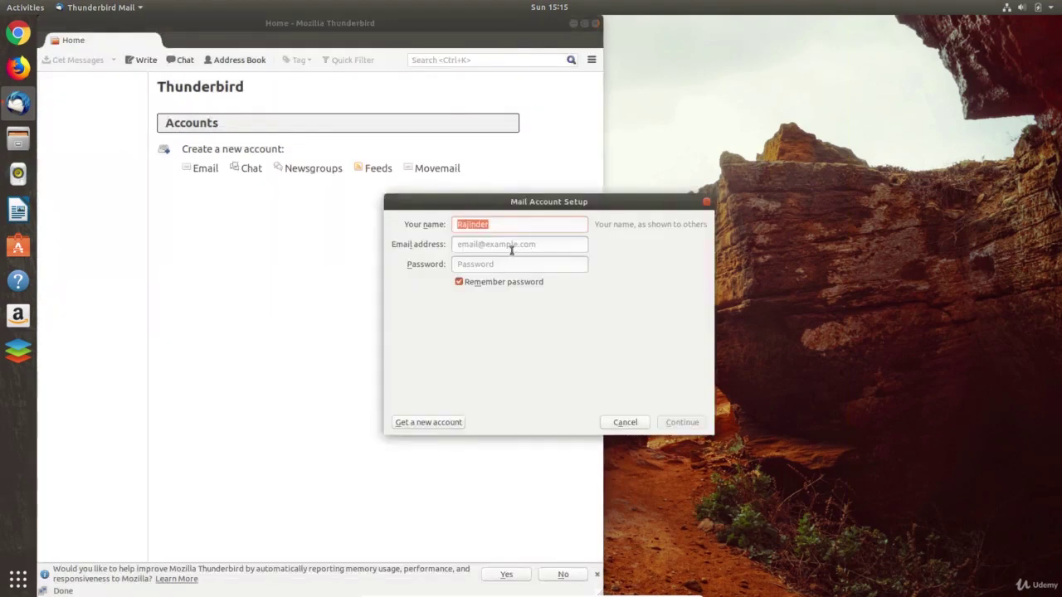
left_click(506, 247)
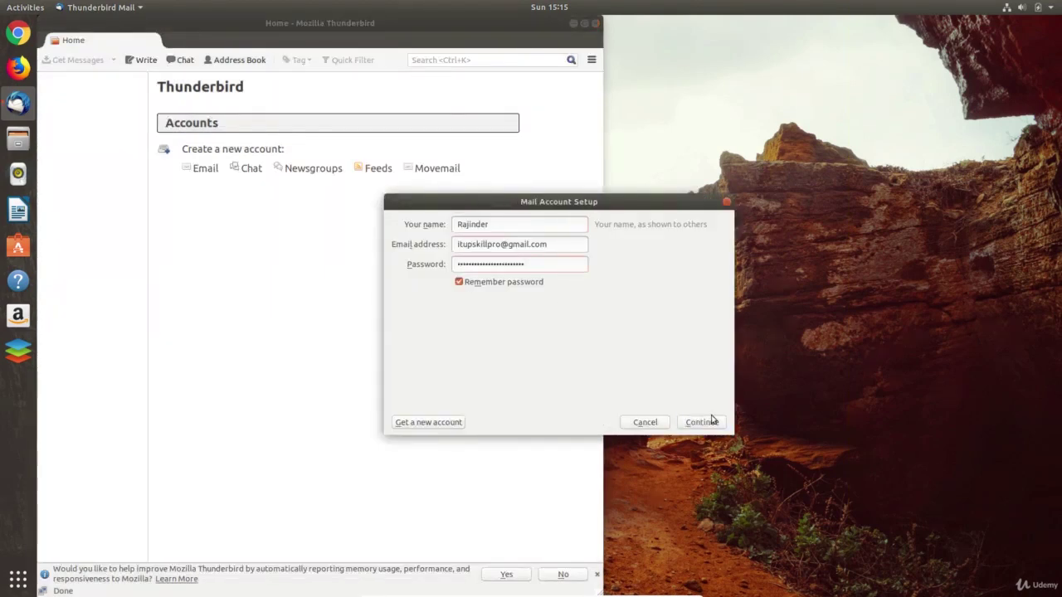
left_click(710, 423)
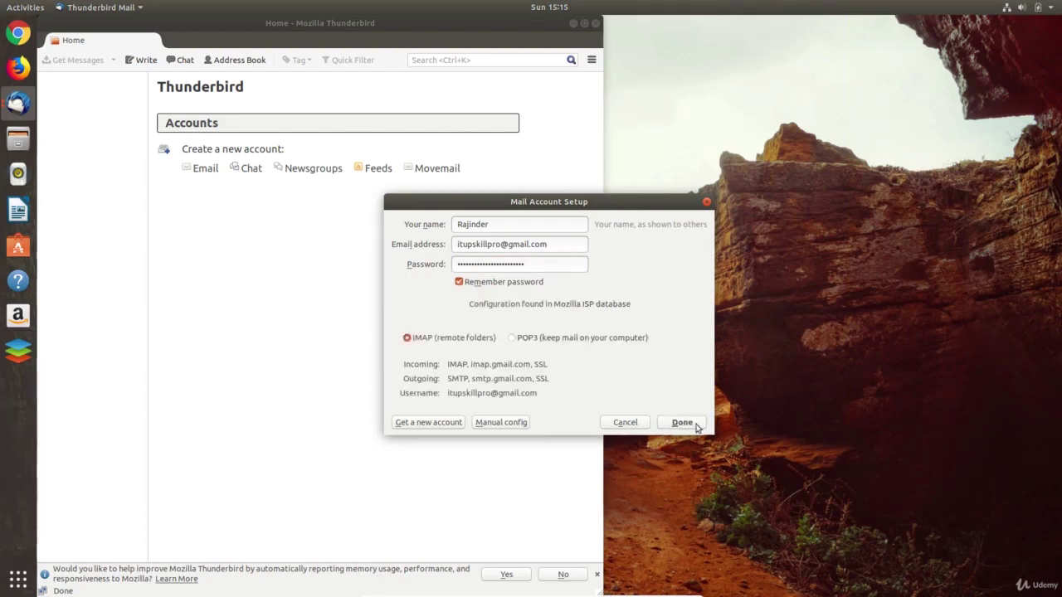
left_click(682, 423)
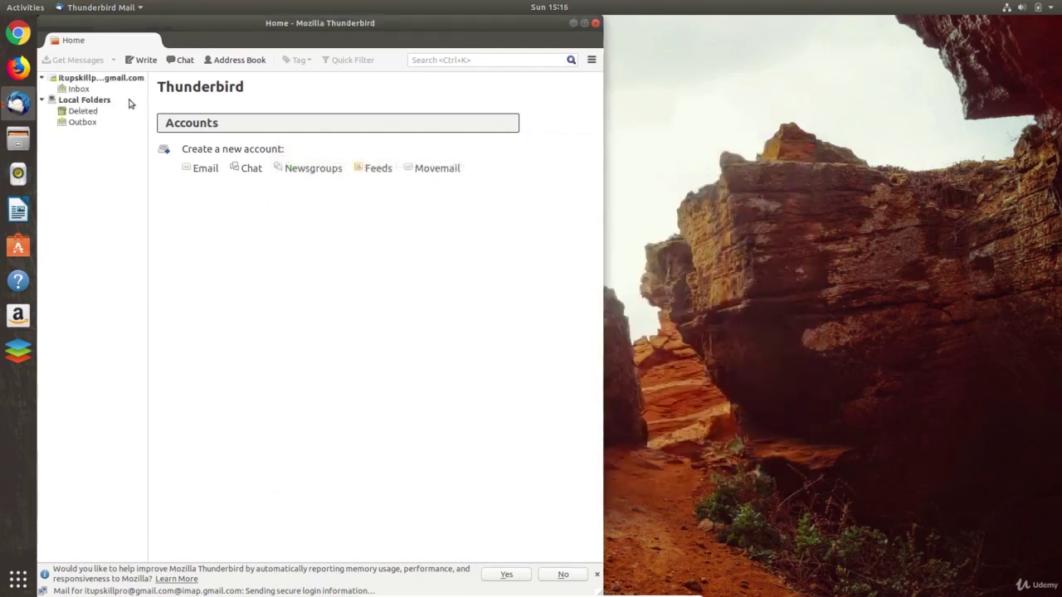
- Show the Inbox's five messages and view 'The best of Gmail' in its tab
left_click(79, 89)
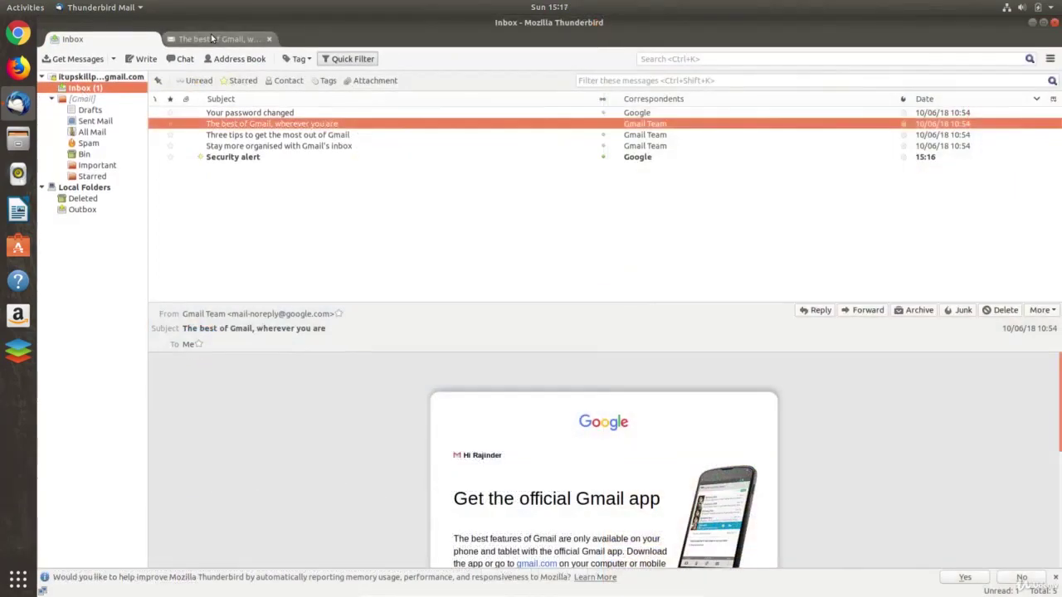
left_click(211, 38)
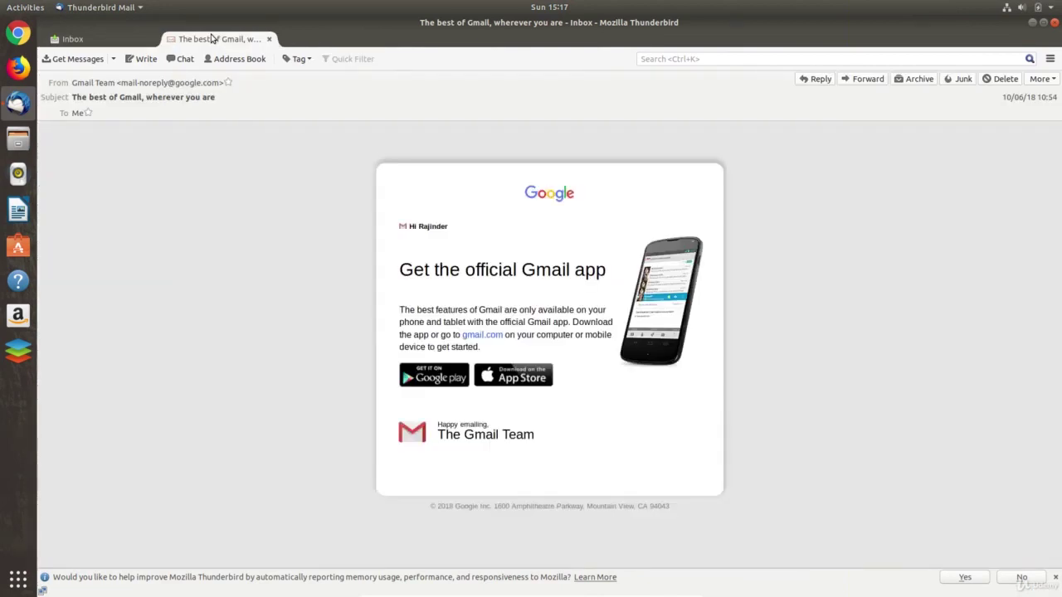
left_click(149, 40)
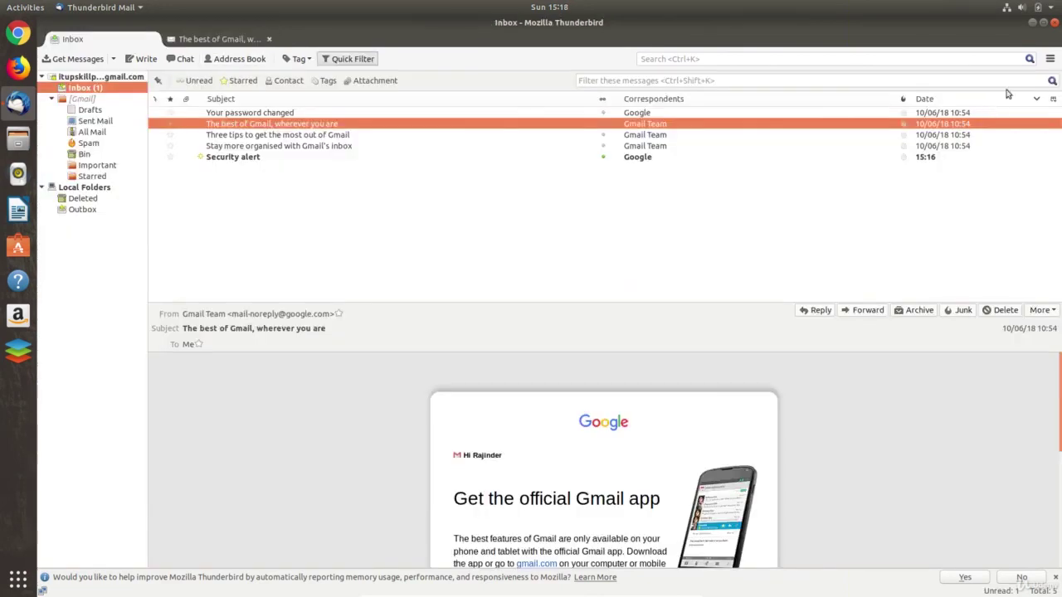
- Install the Monterail complete theme from Thunderbird's Add-ons Manager
left_click(1052, 58)
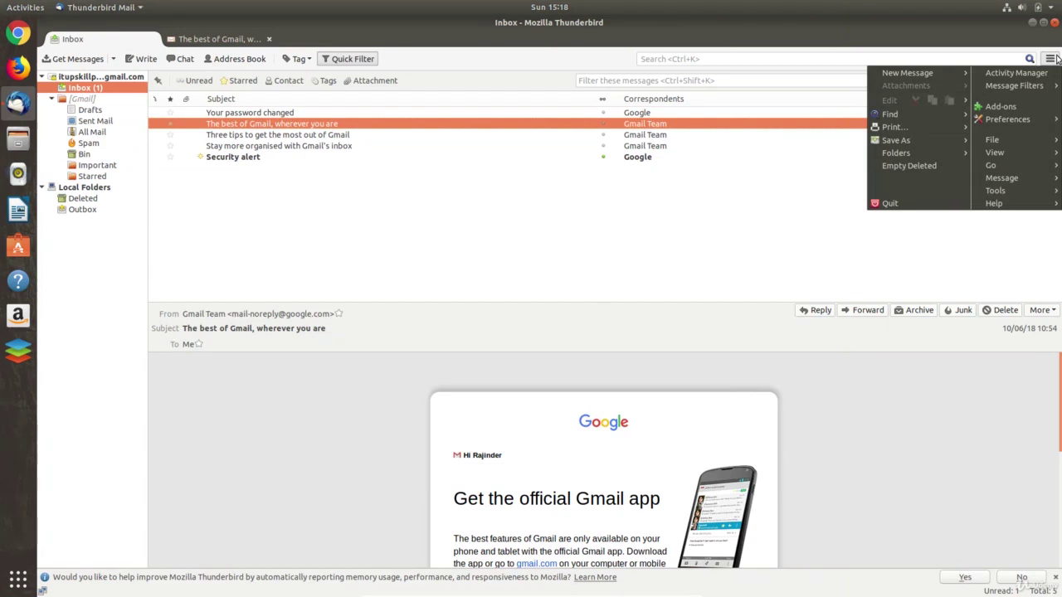
left_click(1013, 110)
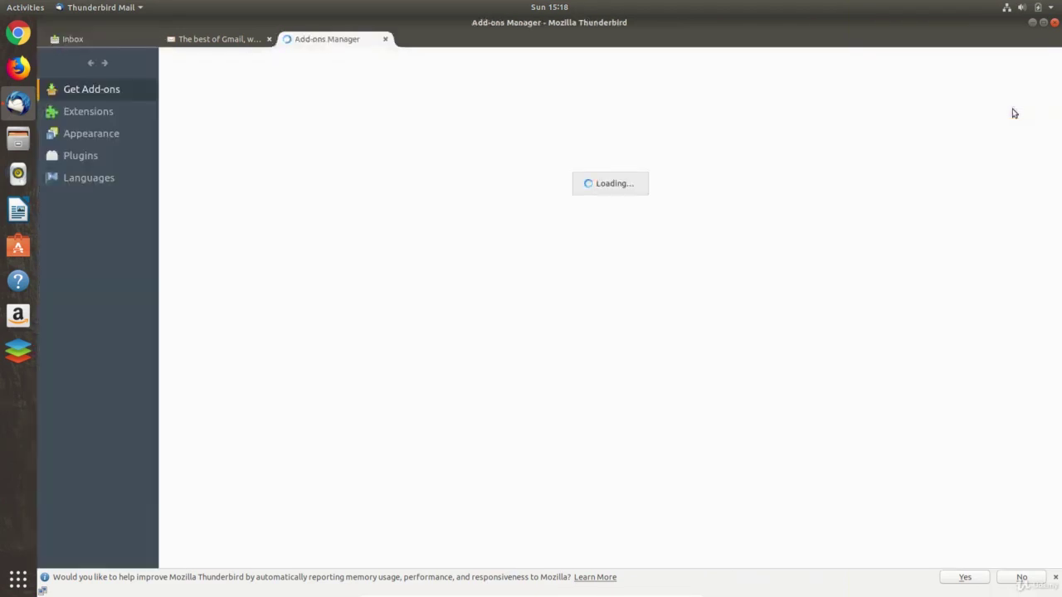
scroll(960, 429, "down", 1)
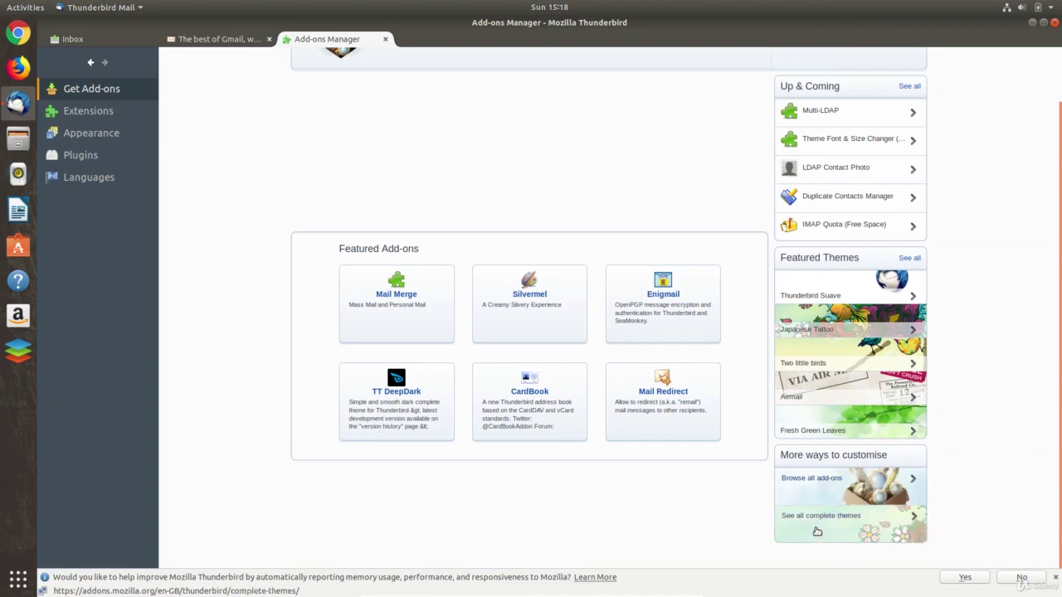
left_click(824, 517)
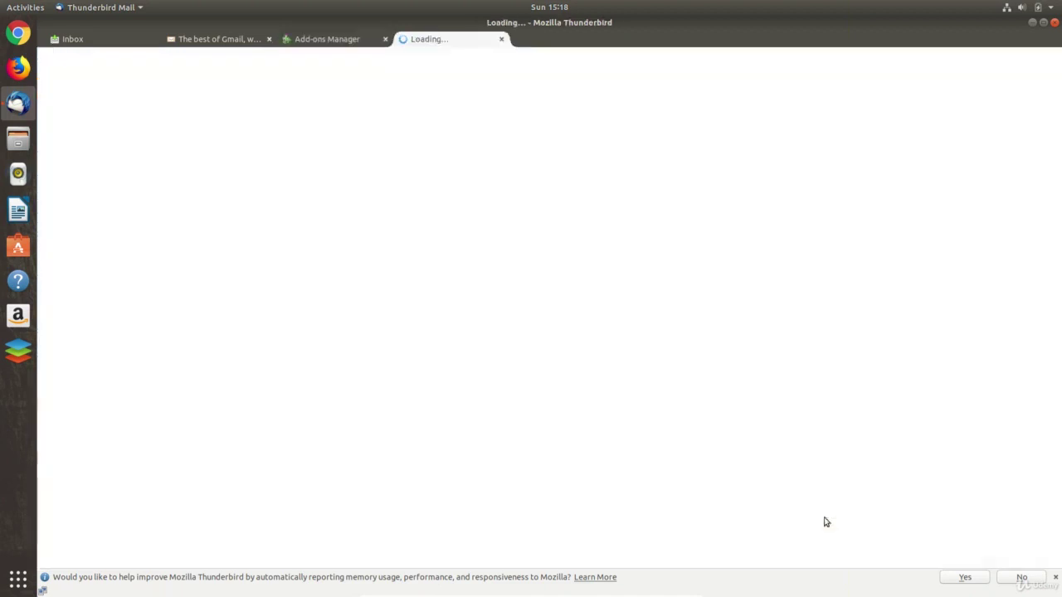
left_click(652, 511)
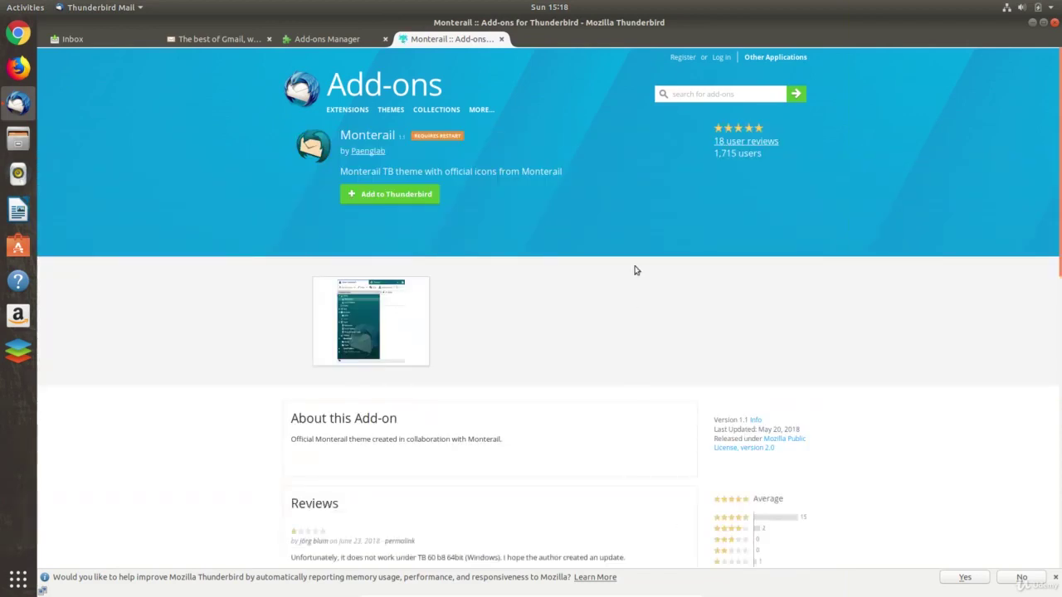
left_click(384, 193)
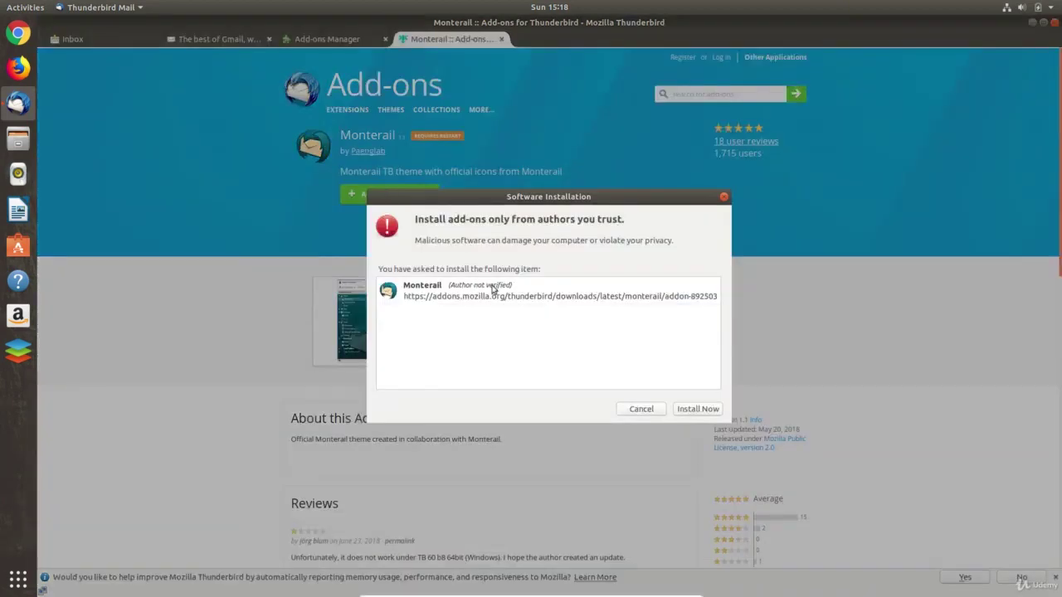
left_click(696, 409)
key("ctrl+w")
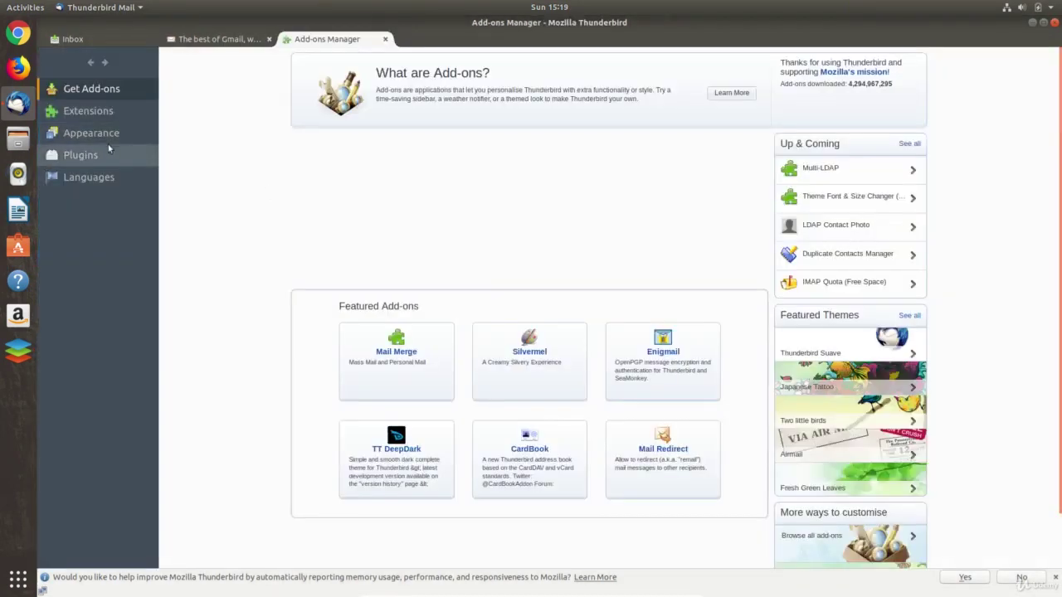
- Restart Thunderbird to apply Monterail, then return to the Inbox and close extra tabs
left_click(106, 138)
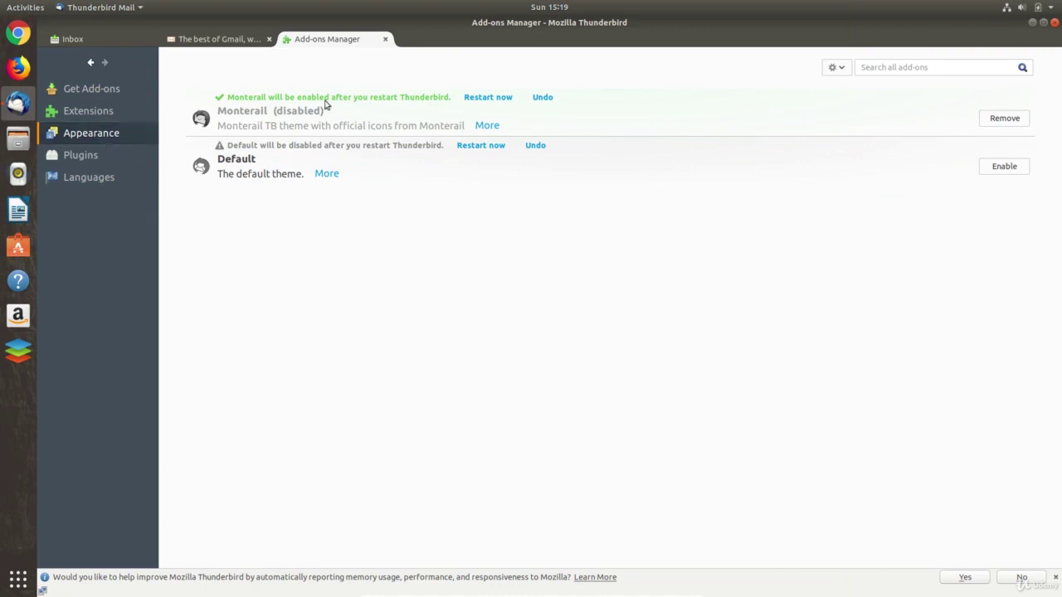
left_click(477, 98)
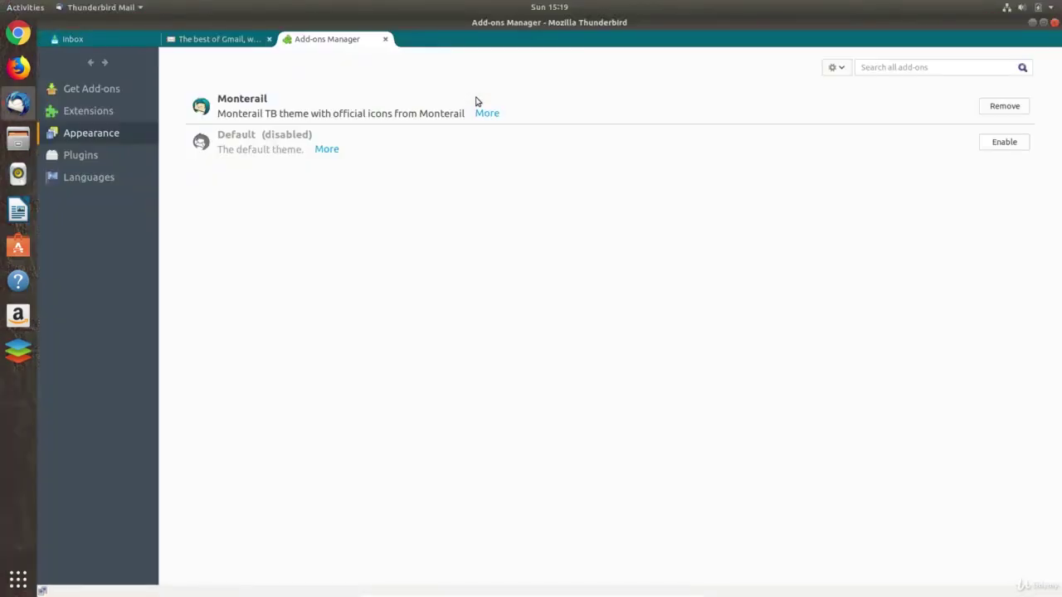
left_click(385, 39)
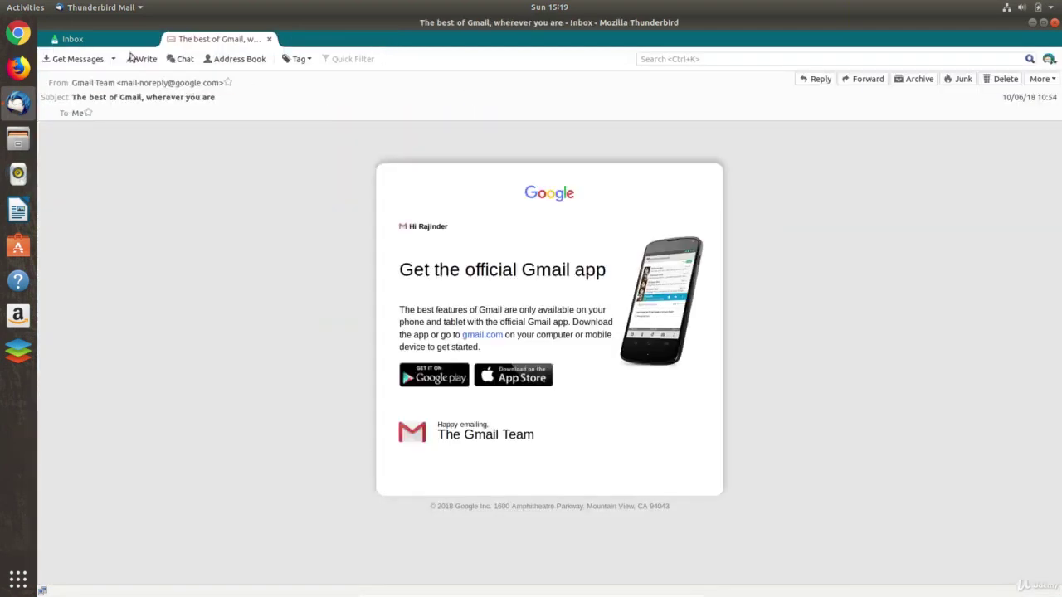
left_click(106, 43)
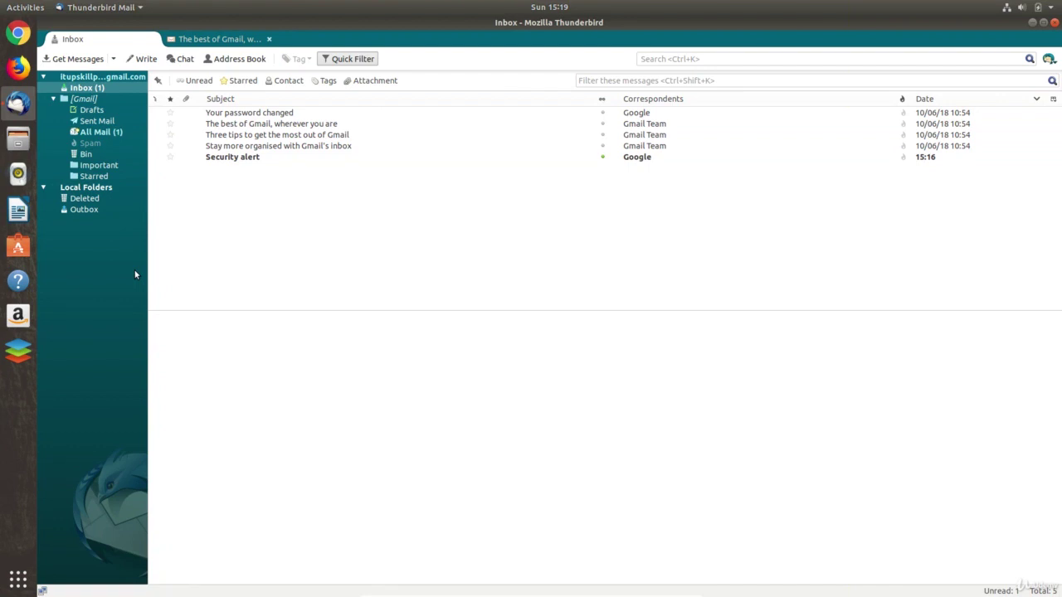
key("ctrl+w")
- Close Thunderbird and open Evolution's page in Ubuntu Software by searching 'evol'
left_click(1055, 24)
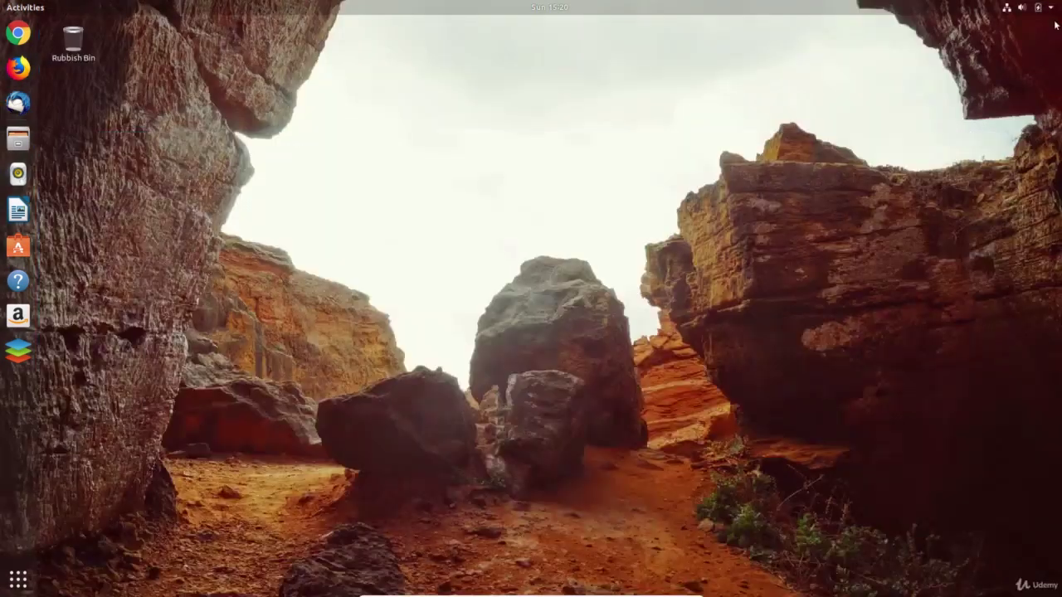
left_click(24, 250)
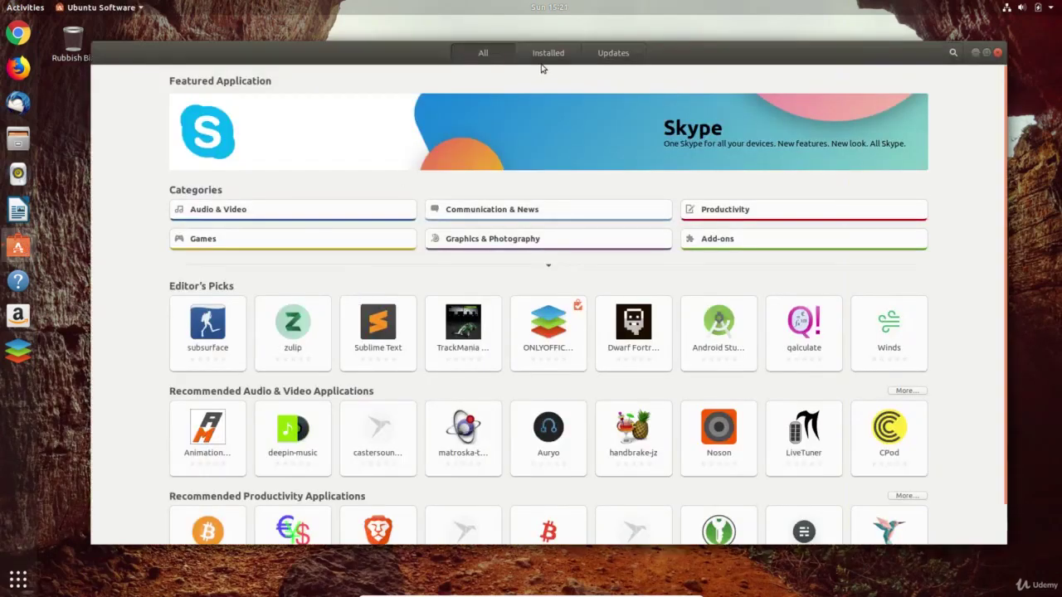
type("e")
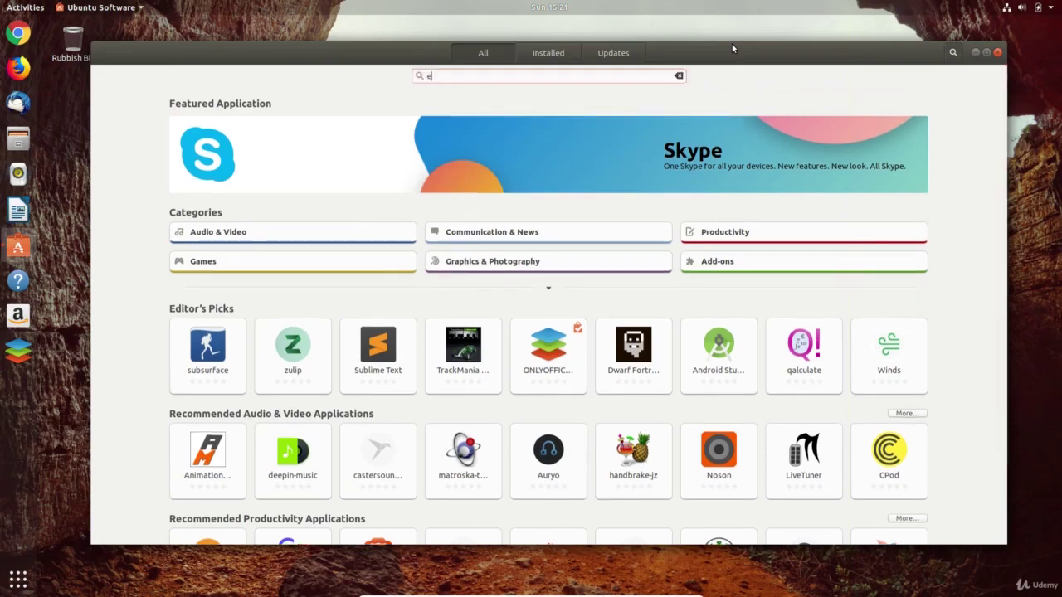
type("vol")
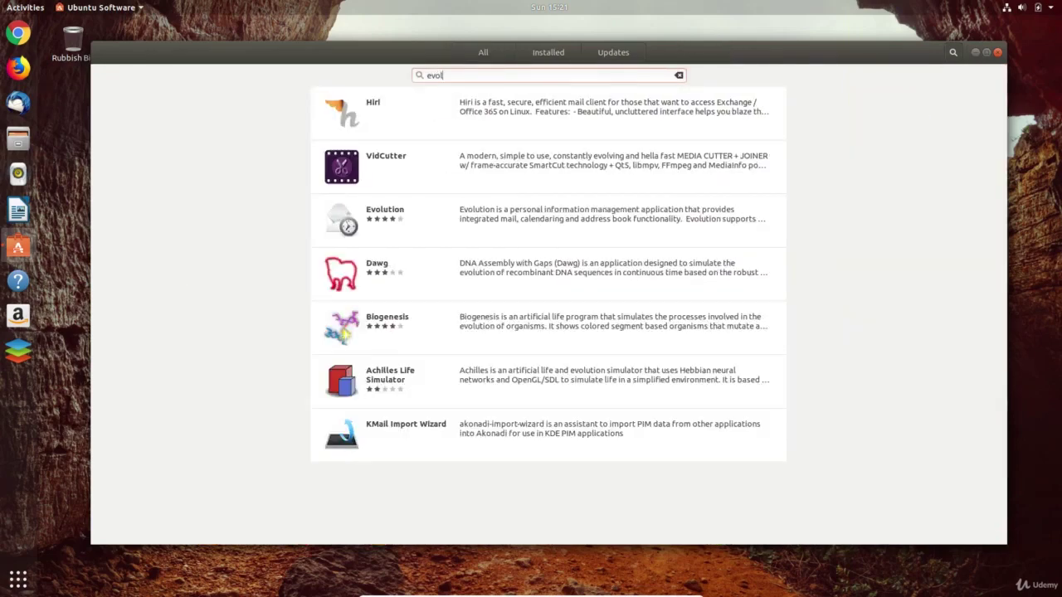
left_click(471, 219)
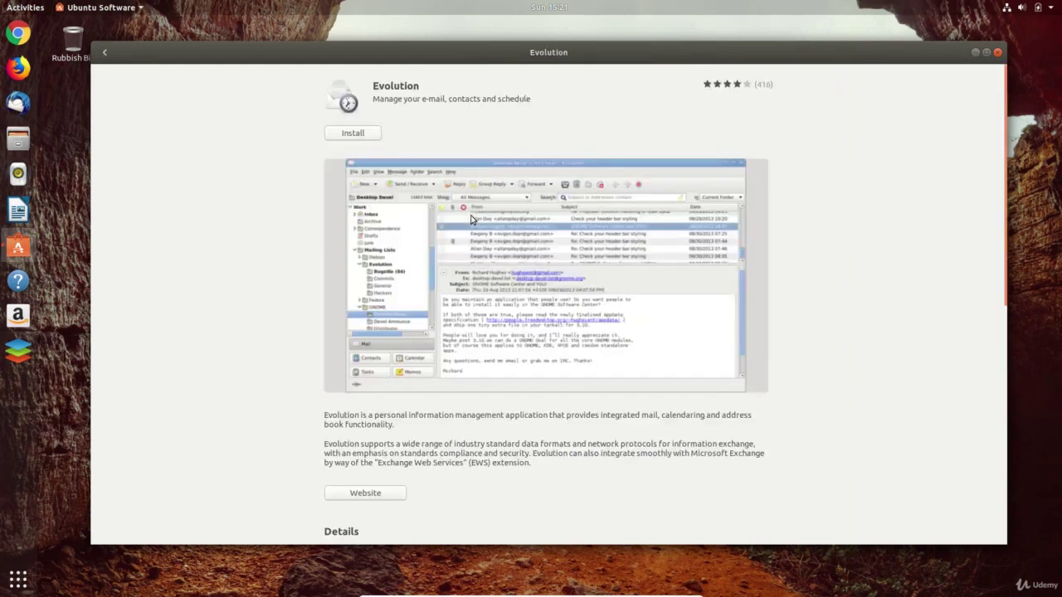
key("super")
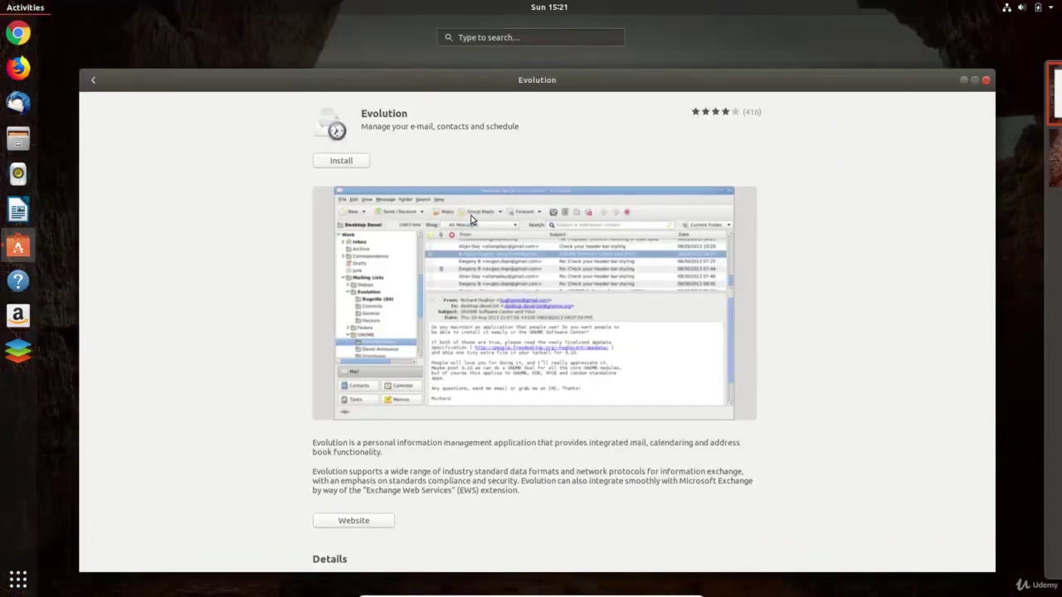
- Connect a Google account in Online Accounts, signing in and granting access
type("online")
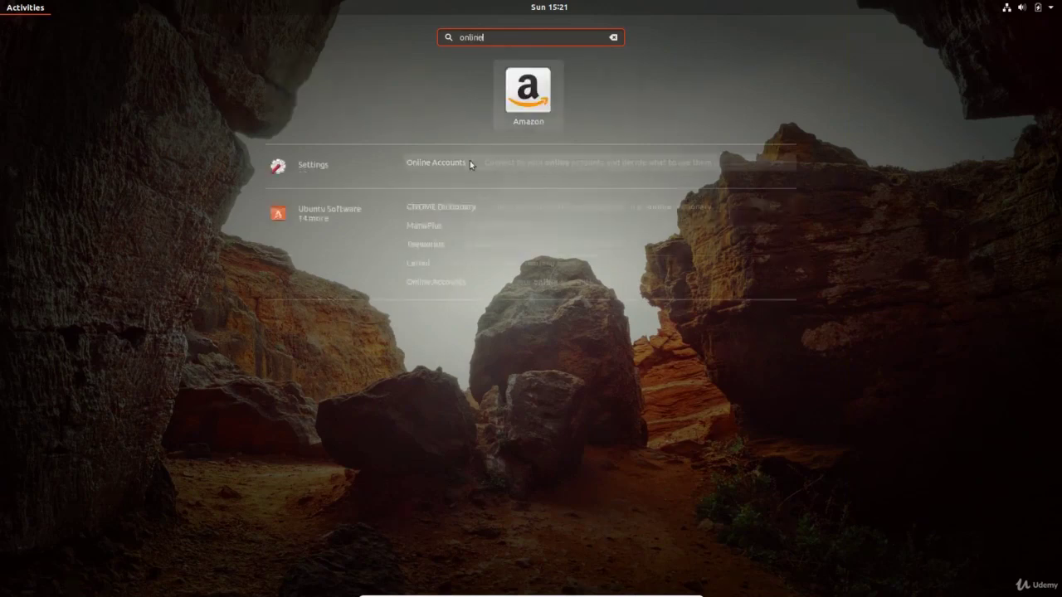
left_click(452, 163)
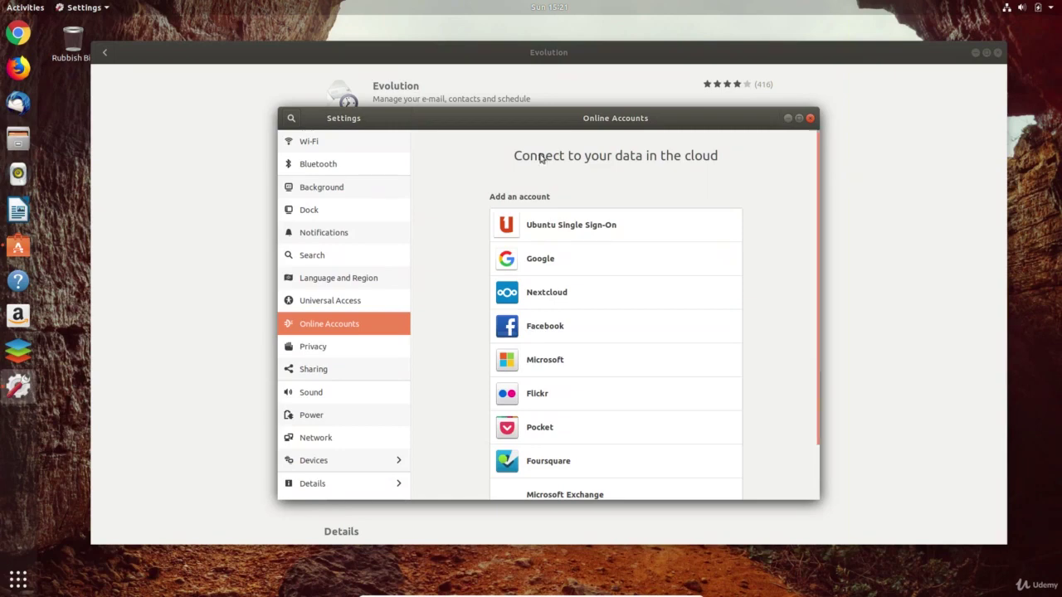
left_click(977, 53)
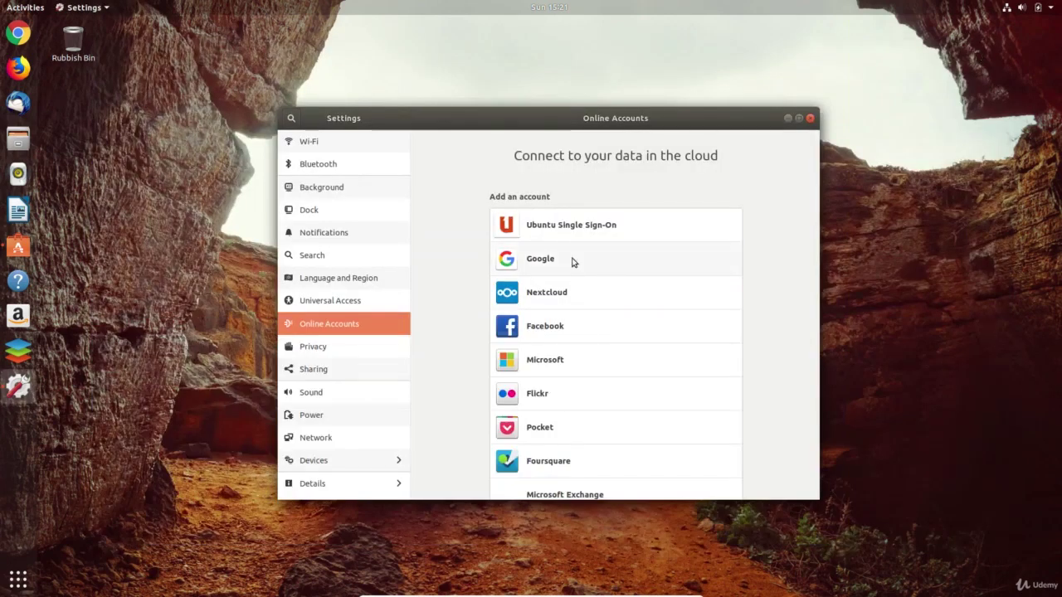
left_click(572, 262)
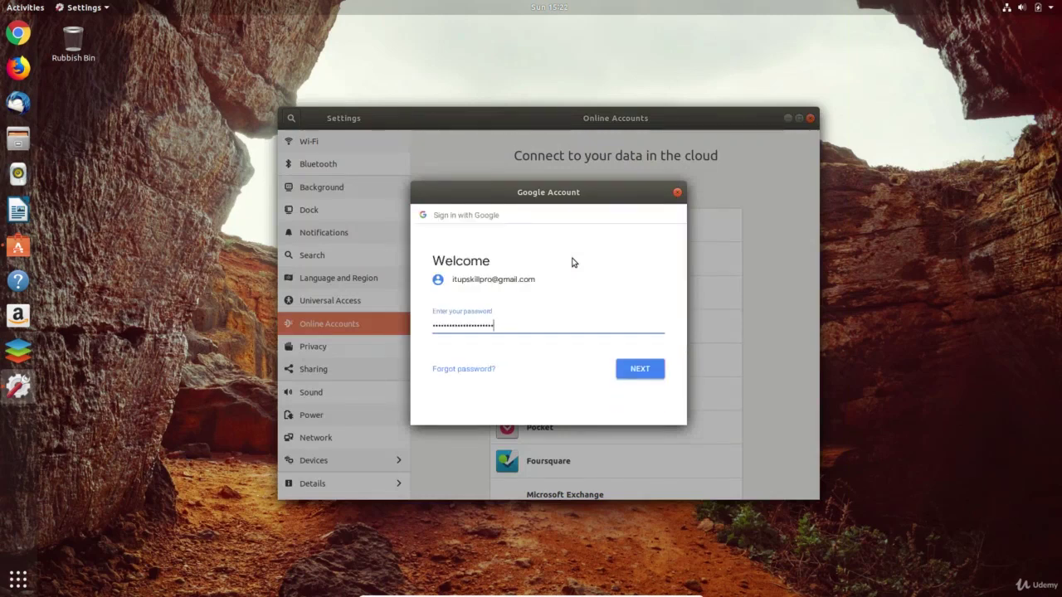
key("Return")
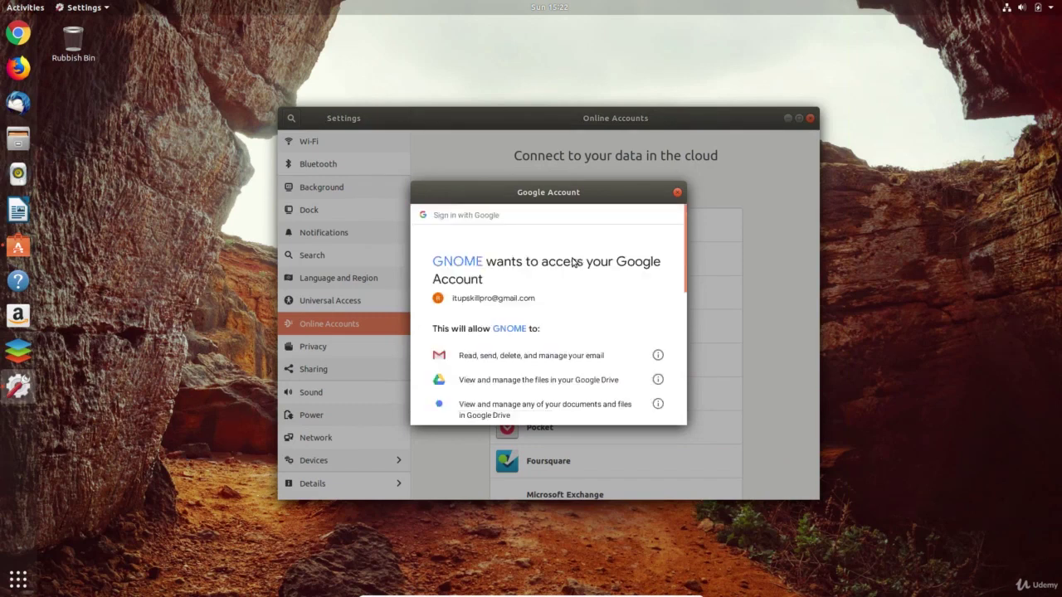
scroll(592, 331, "down", 10)
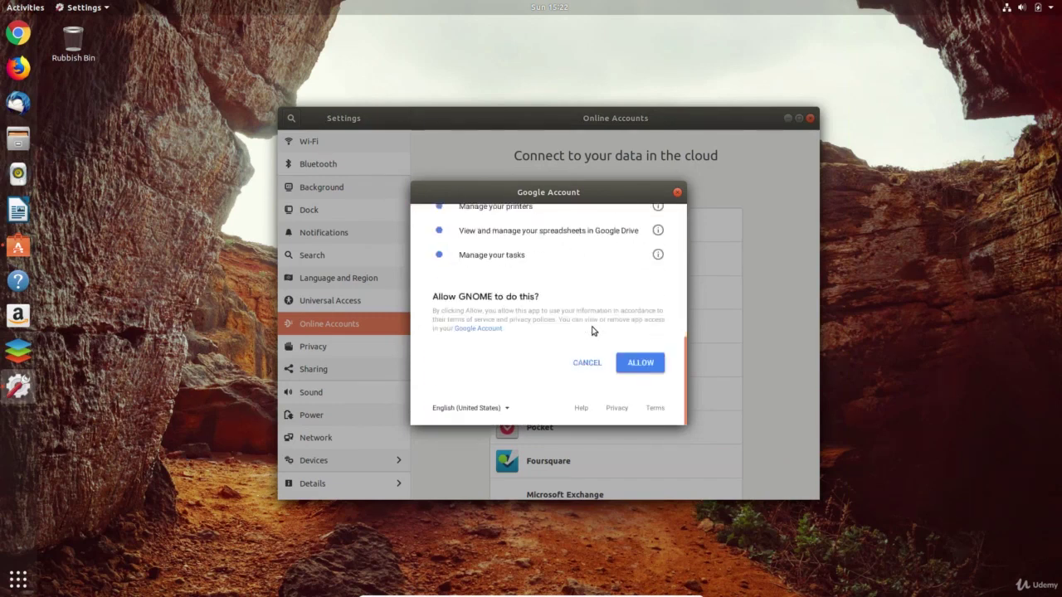
left_click(642, 373)
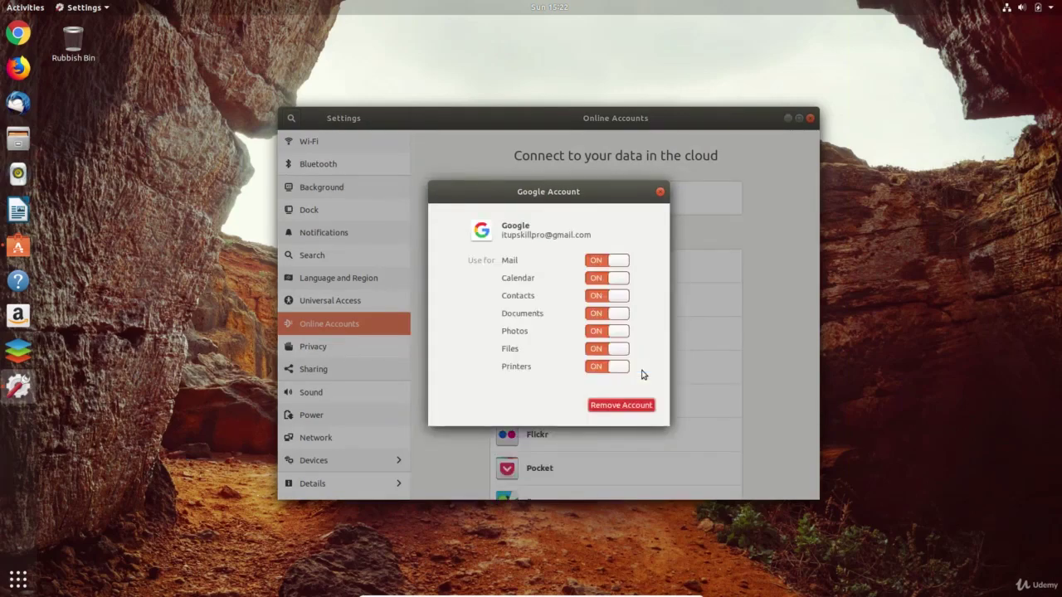
- Turn off Printers, Photos and Contacts for the Google account
left_click(601, 370)
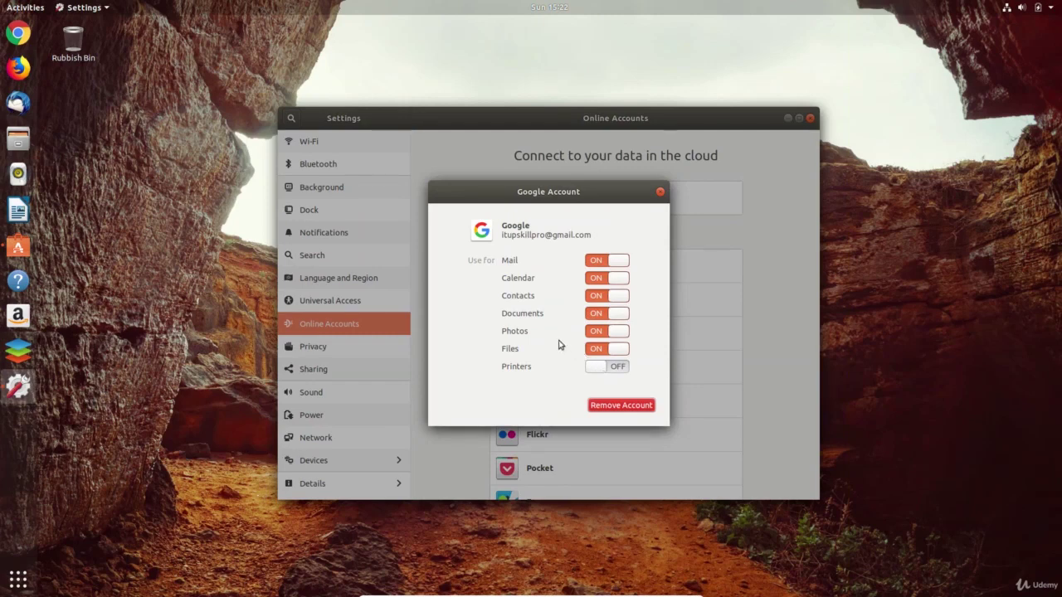
left_click(598, 334)
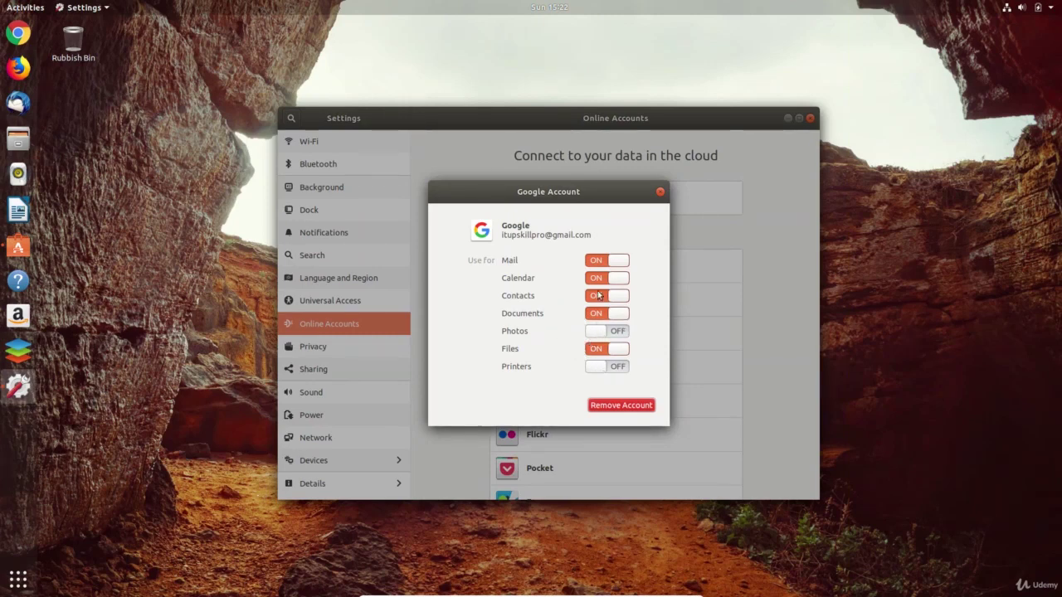
left_click(599, 296)
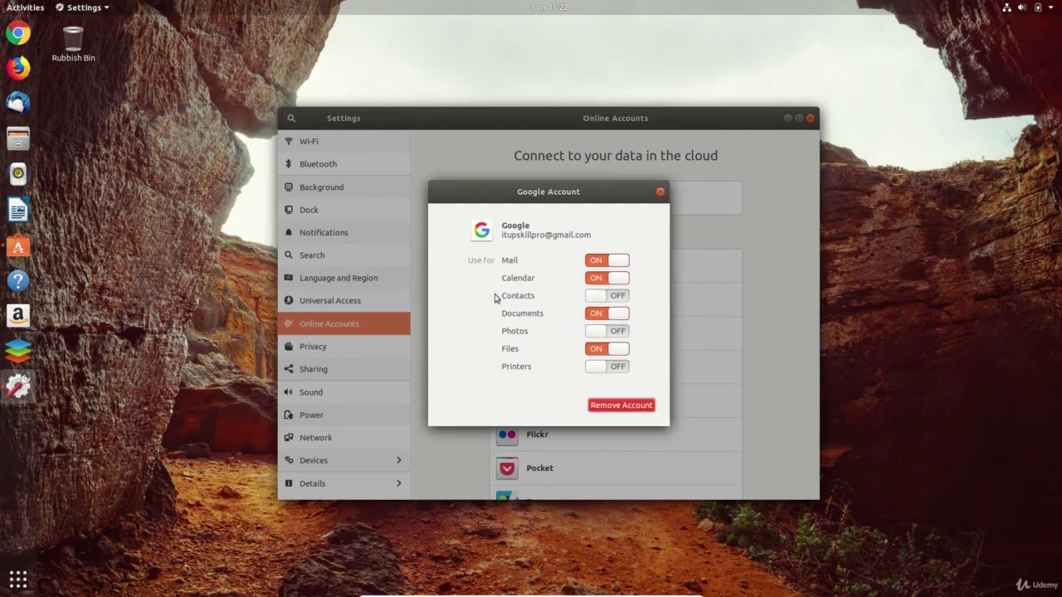
left_click(659, 193)
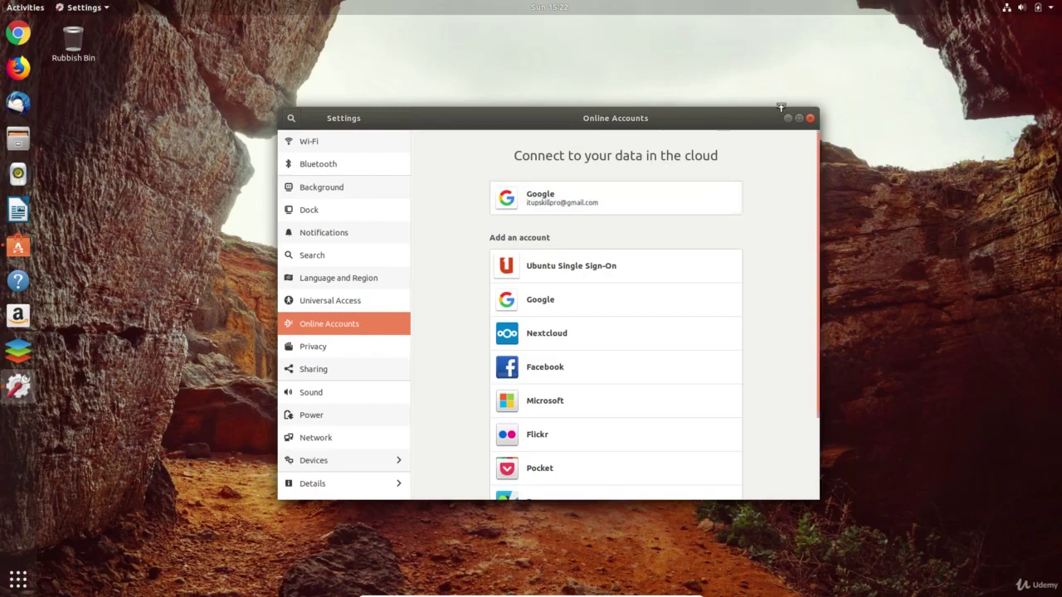
- Close Settings, install Evolution from Ubuntu Software with the account password, then close the store
left_click(810, 119)
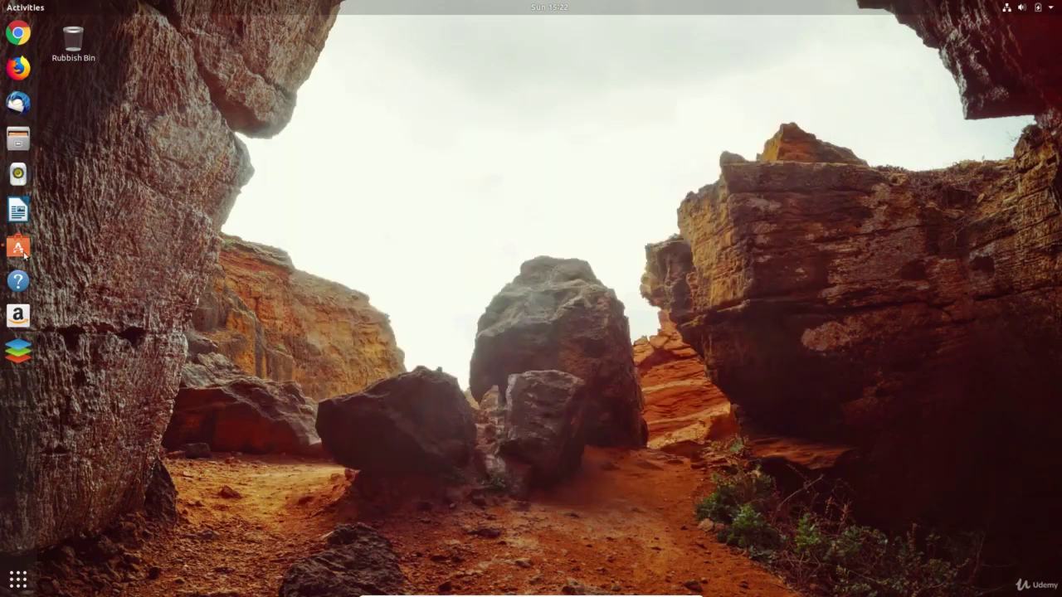
left_click(21, 253)
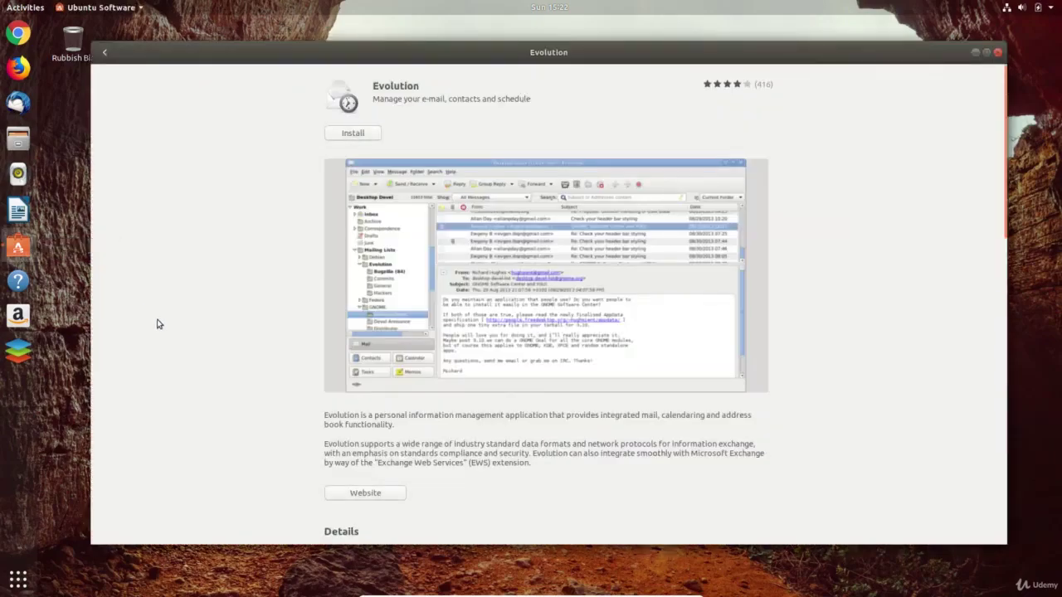
left_click(351, 135)
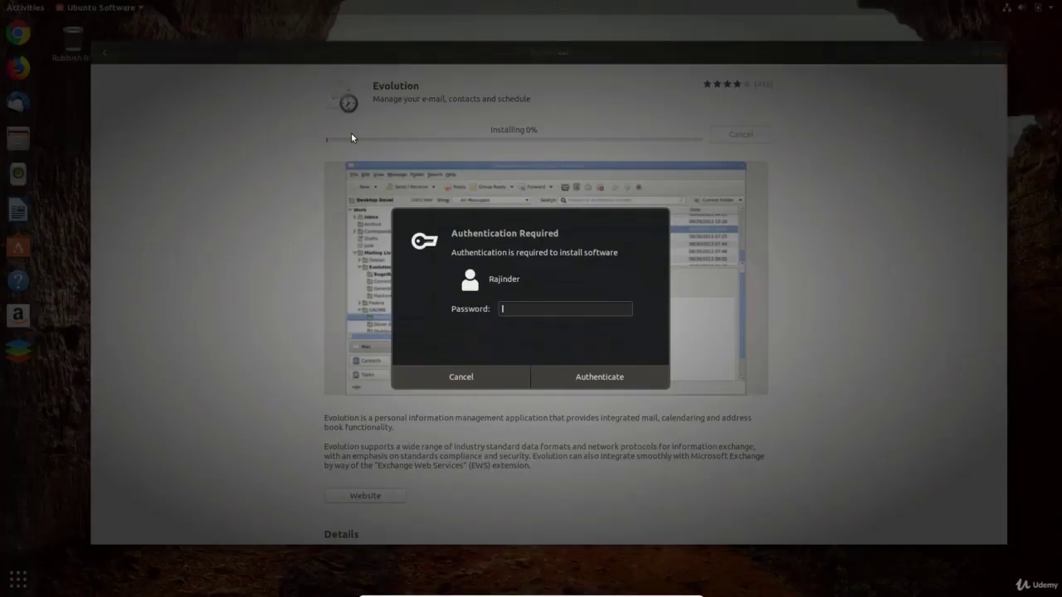
type("****")
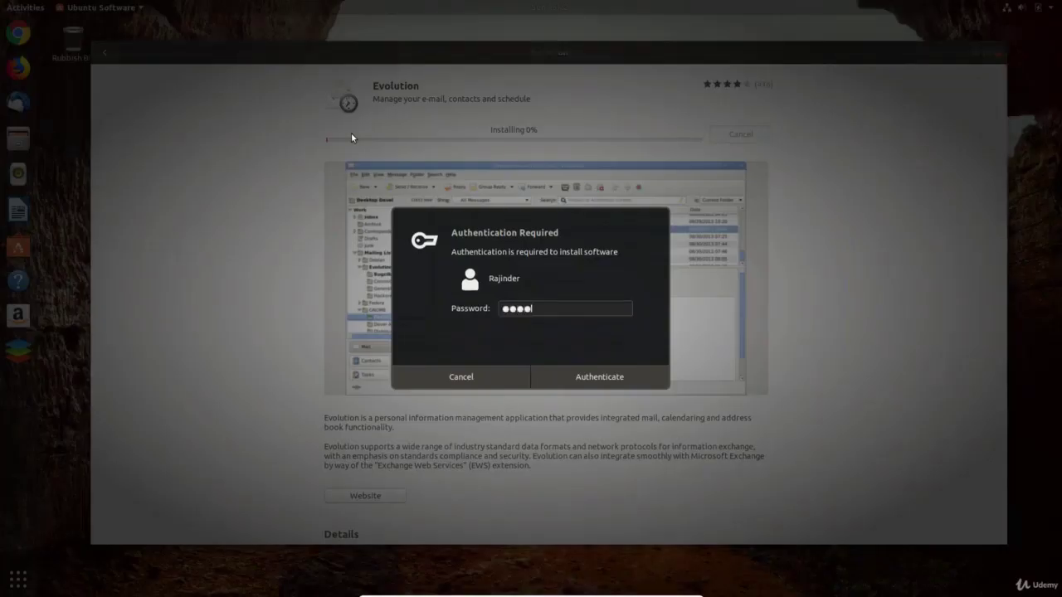
type("*")
key("Return")
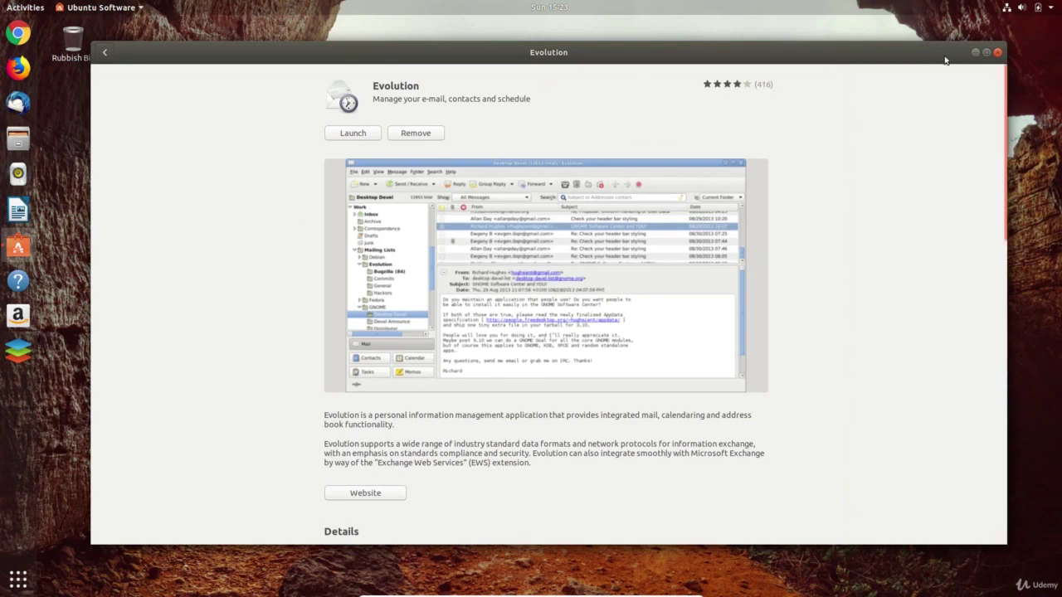
left_click(997, 52)
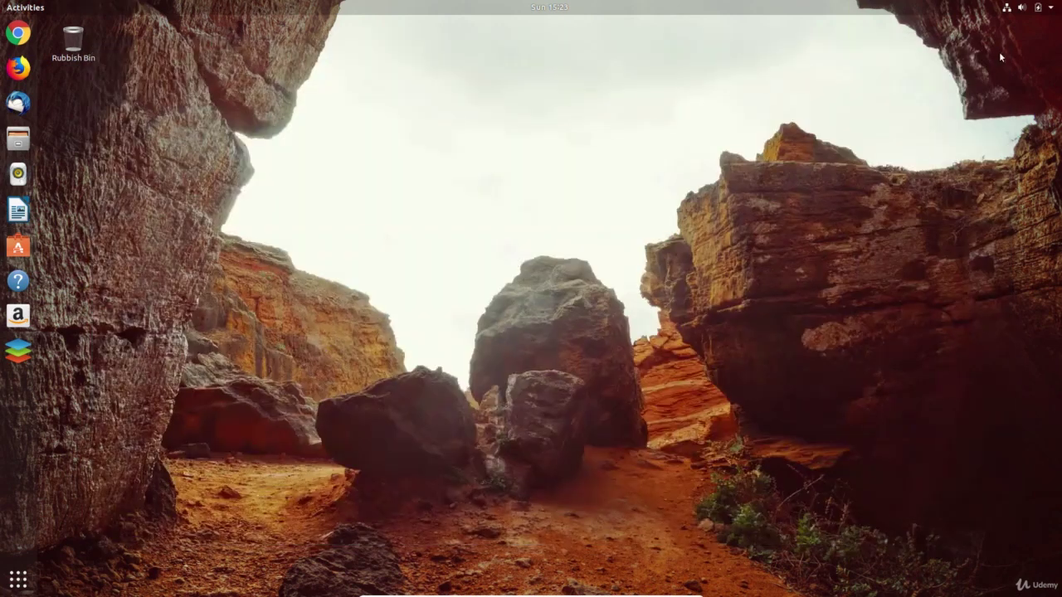
- Find Evolution by searching 'ev' in Activities and add it to Favourites
key("super")
type("ev")
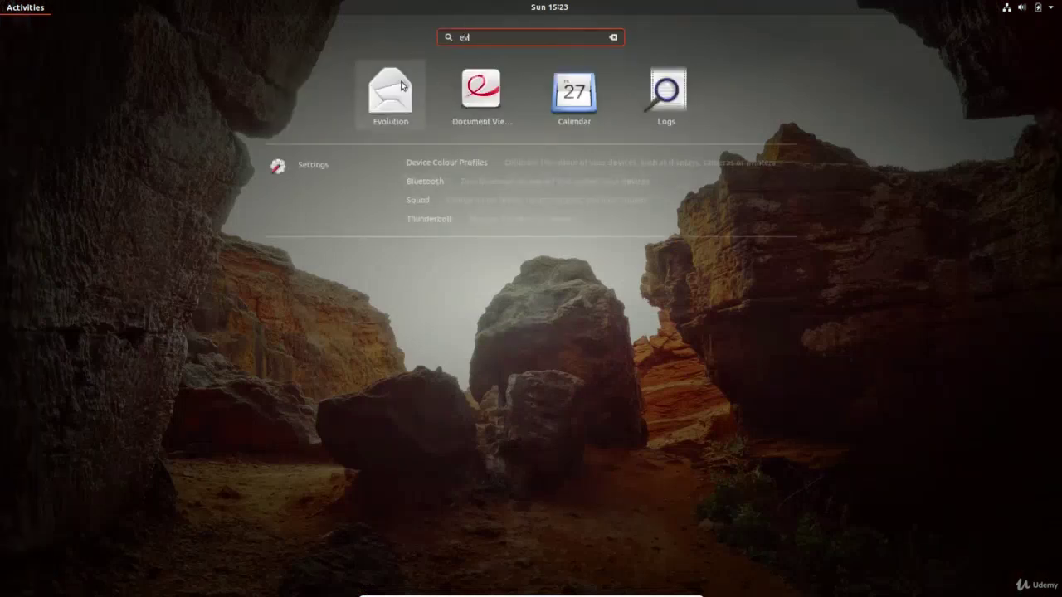
right_click(403, 86)
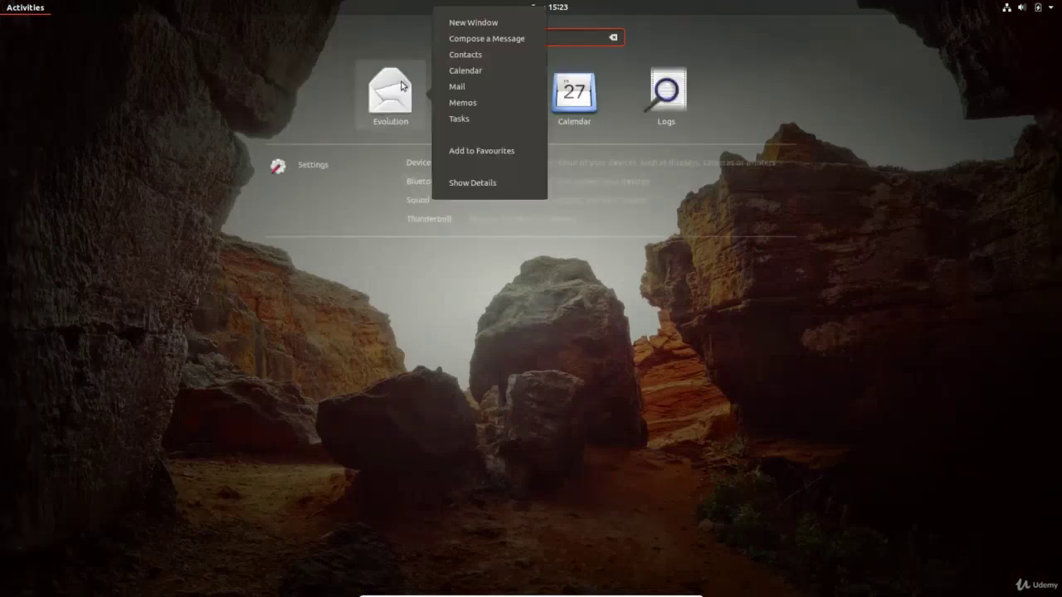
left_click(499, 155)
key("super")
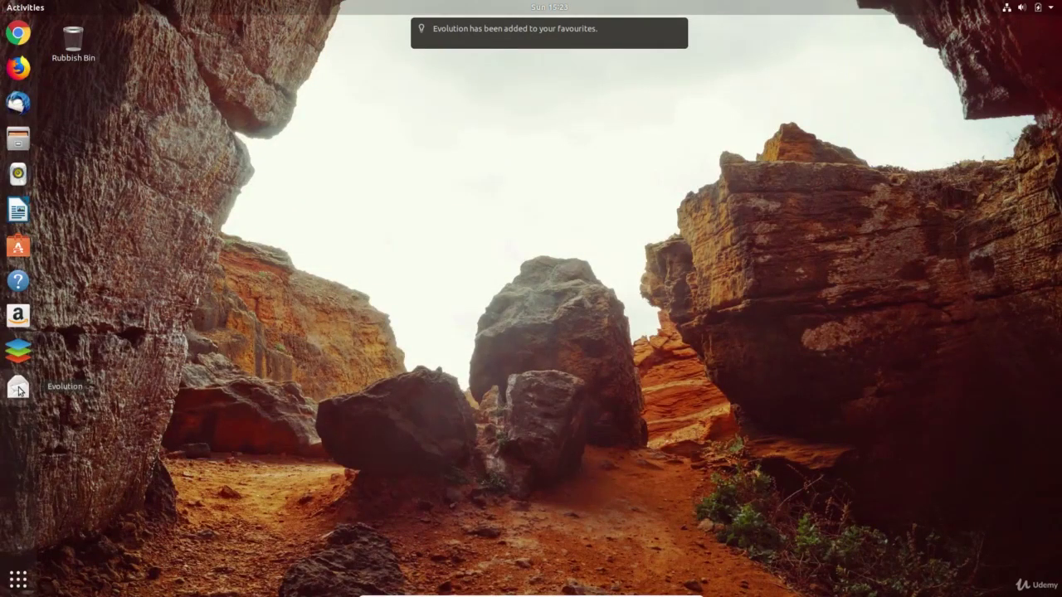
- Launch Evolution maximised, open the Gmail inbox, and save the 4 pm 'test' appointment
left_click(19, 386)
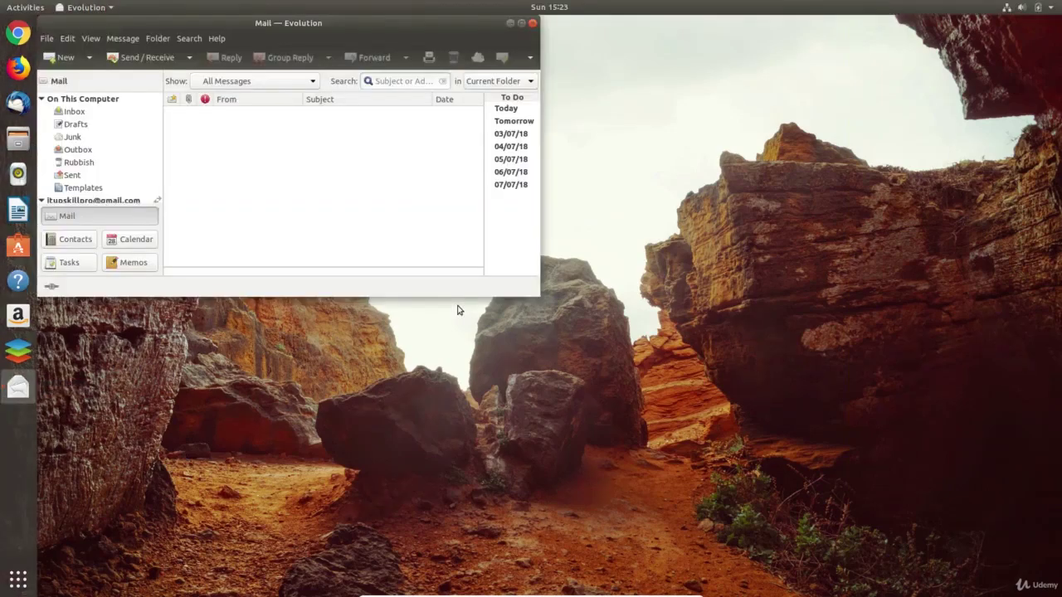
left_click(521, 23)
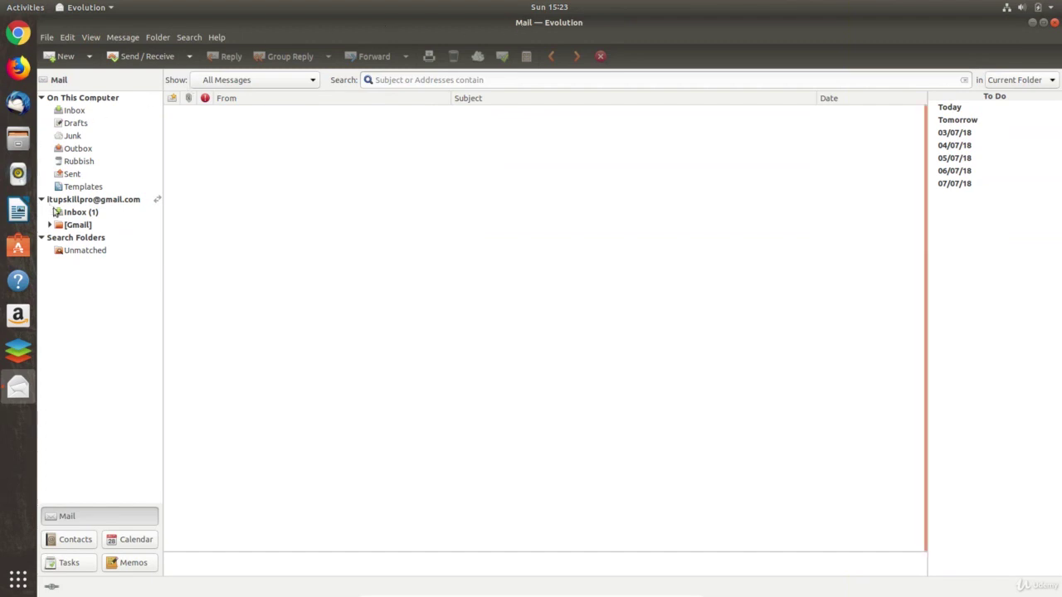
left_click(83, 216)
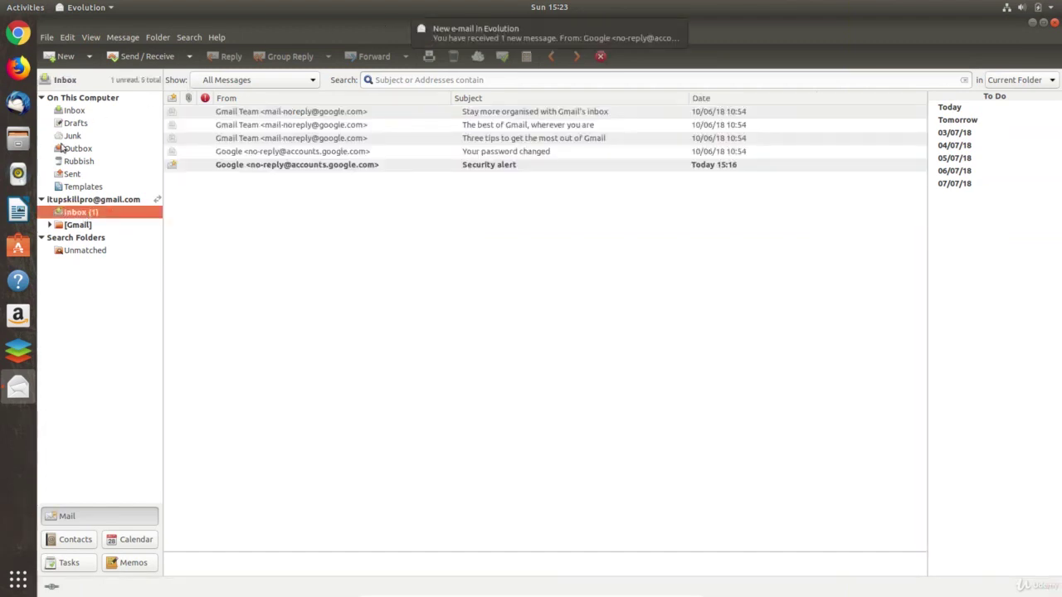
left_click(41, 98)
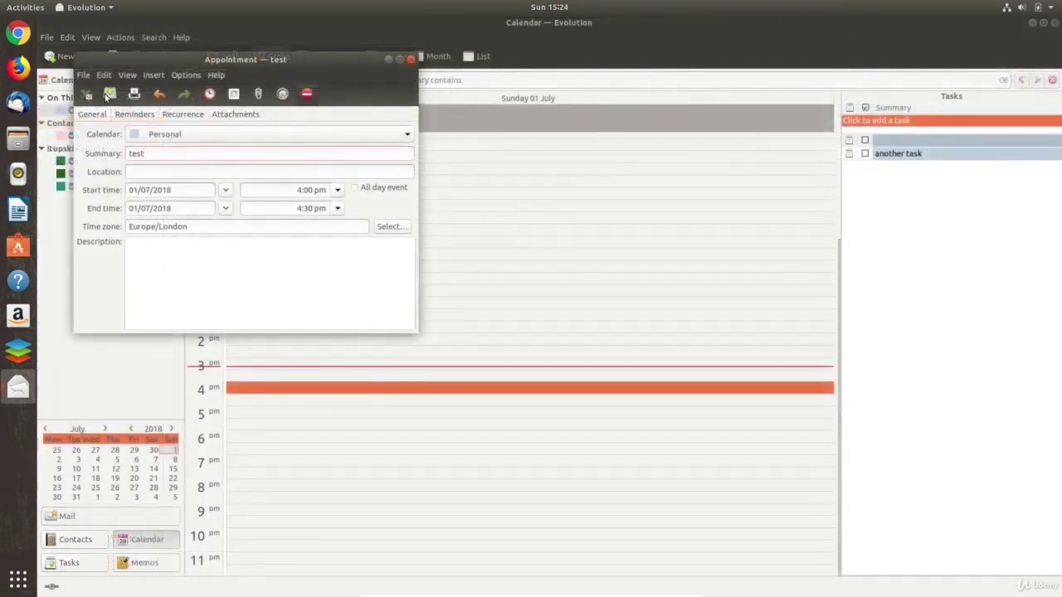
left_click(106, 96)
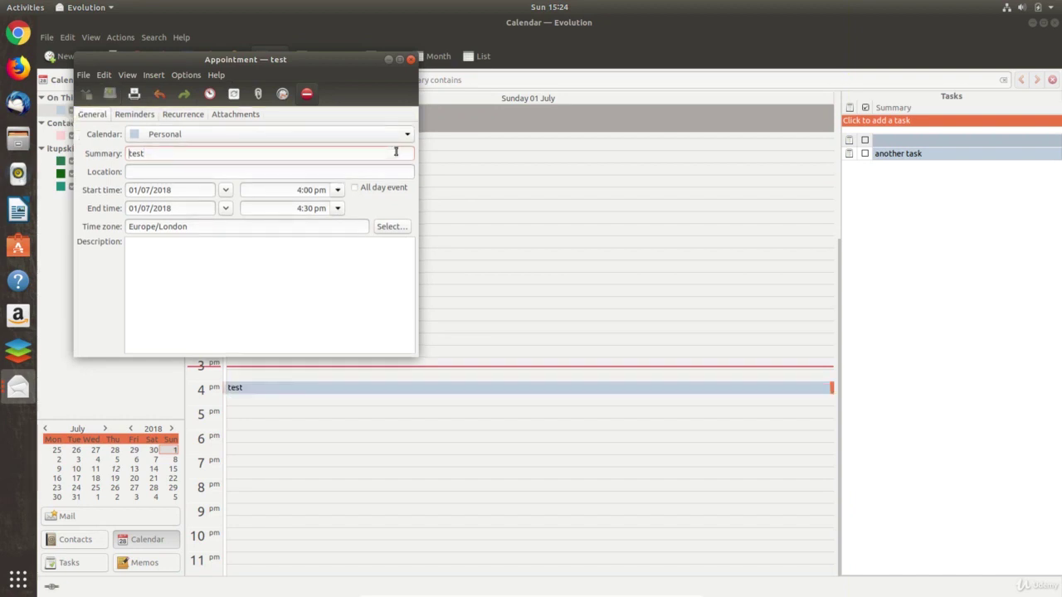
left_click(410, 60)
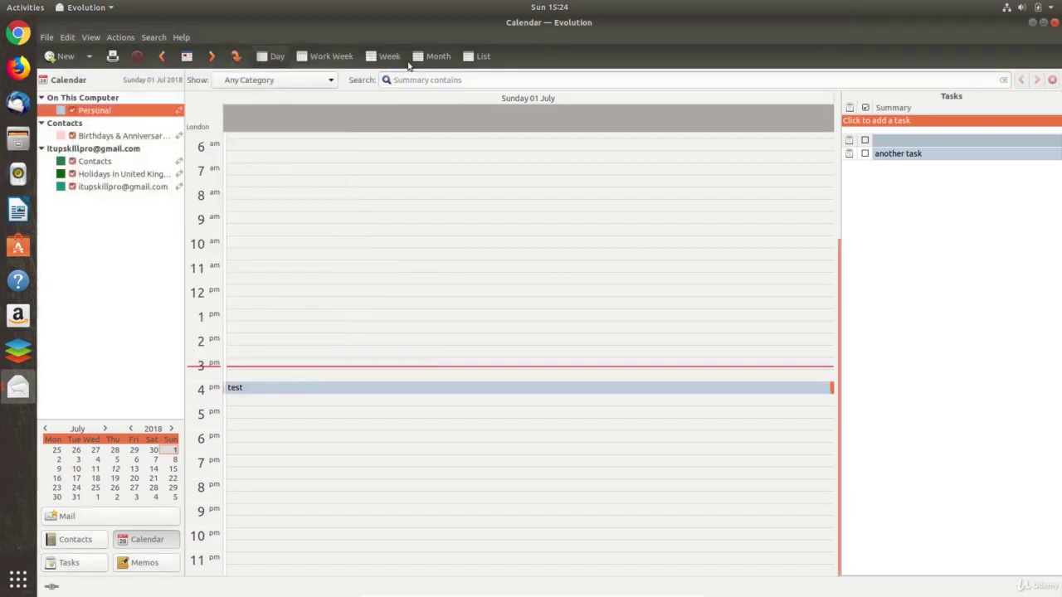
left_click(551, 6)
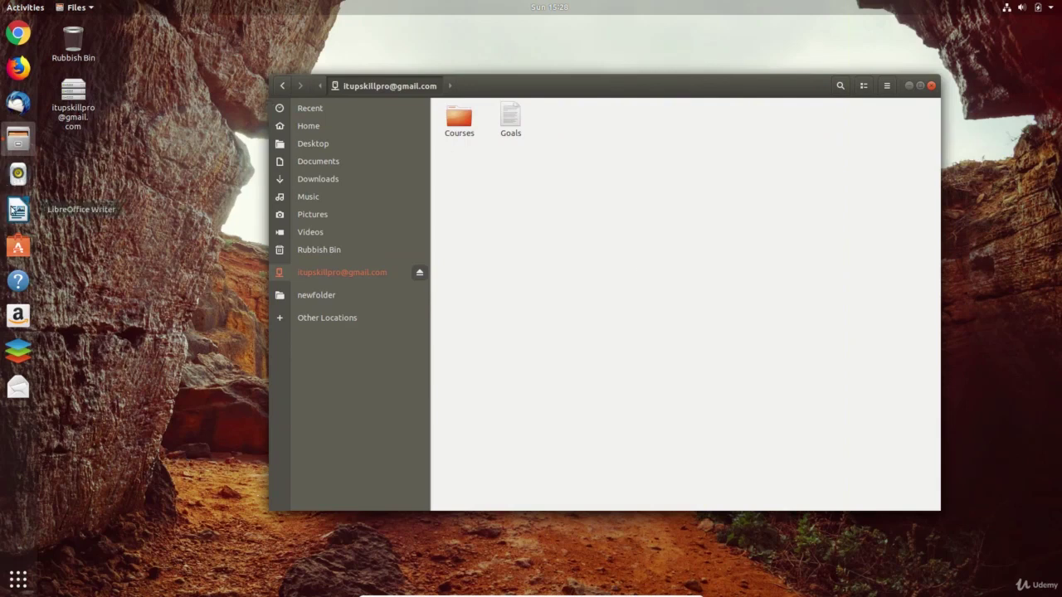
- Write 'Test document.' in a new Writer document and save it as test doc.docx in Word 2007-2013 format
left_click(18, 210)
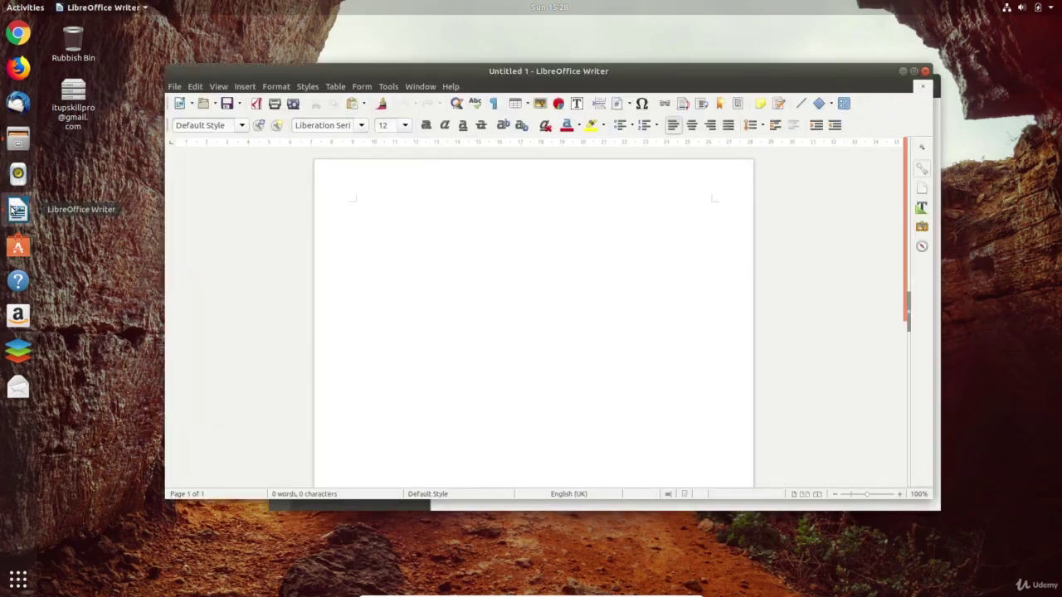
type("Test document.")
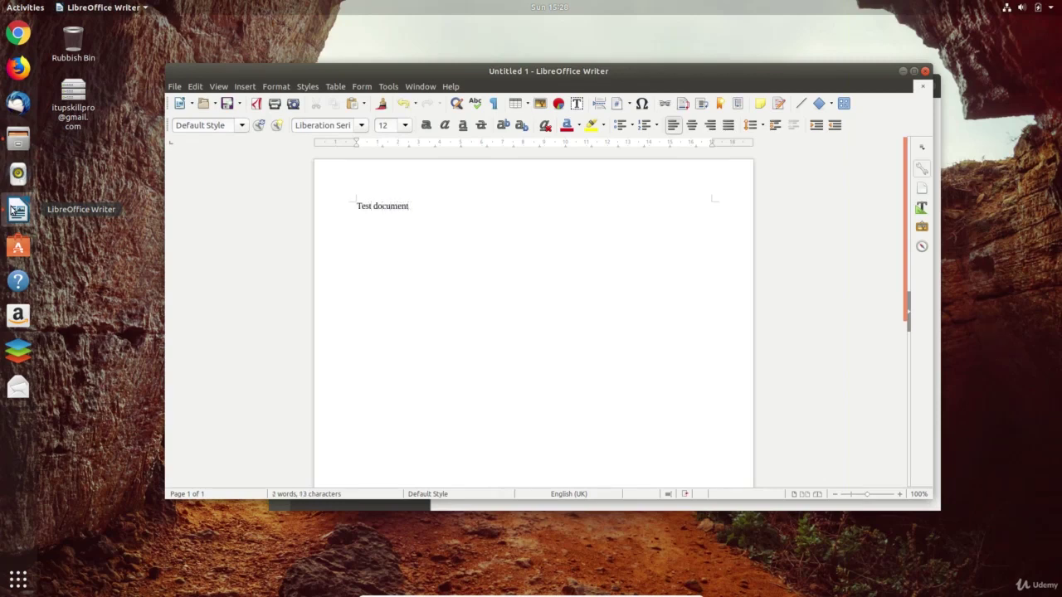
left_click(228, 103)
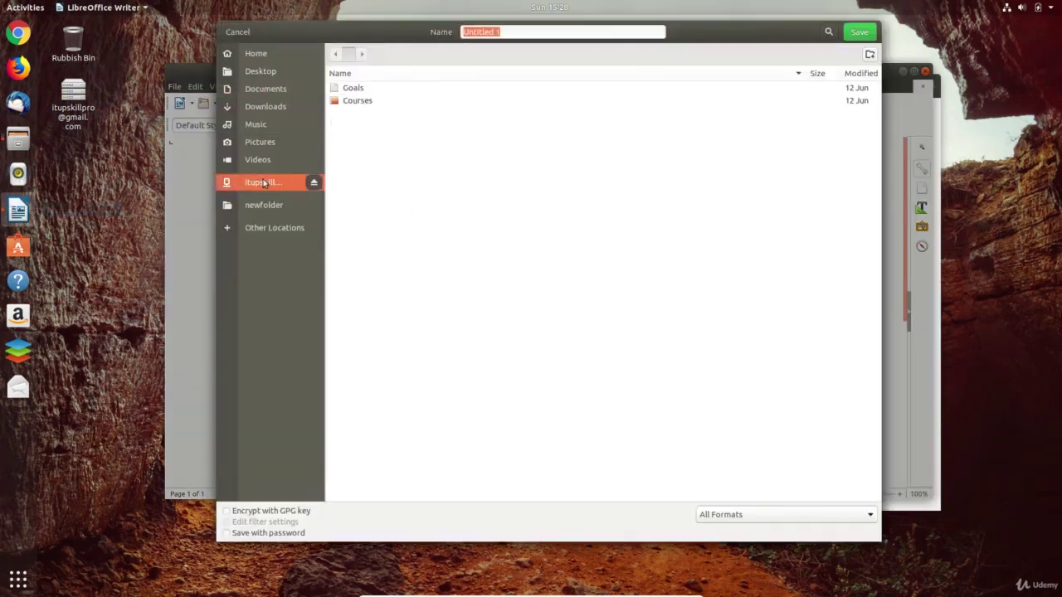
left_click(553, 32)
key("ctrl+a")
key("BackSpace")
type("test")
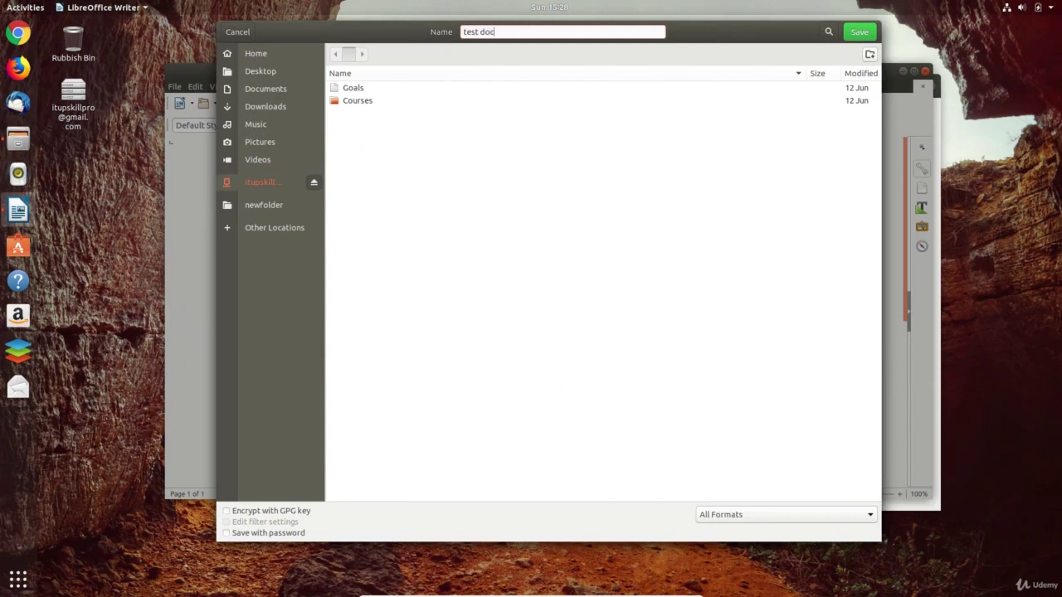
left_click(785, 514)
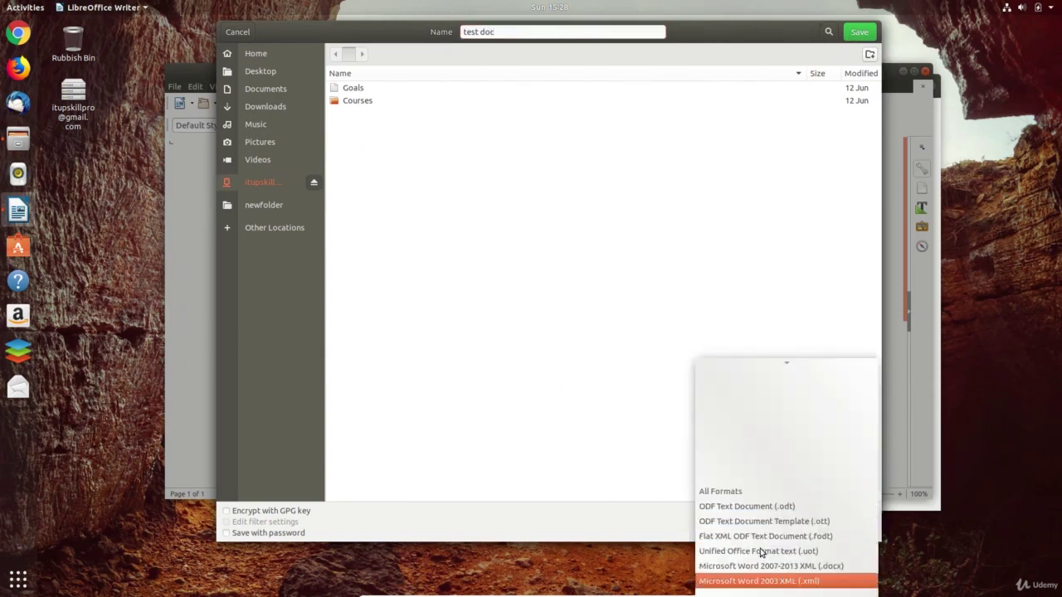
key("Up")
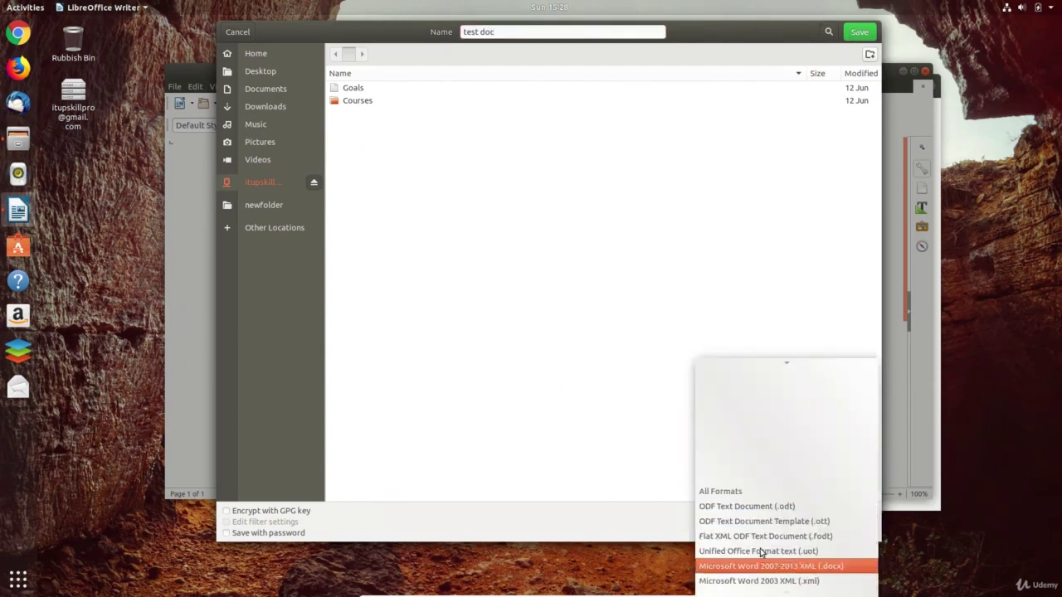
key("Return")
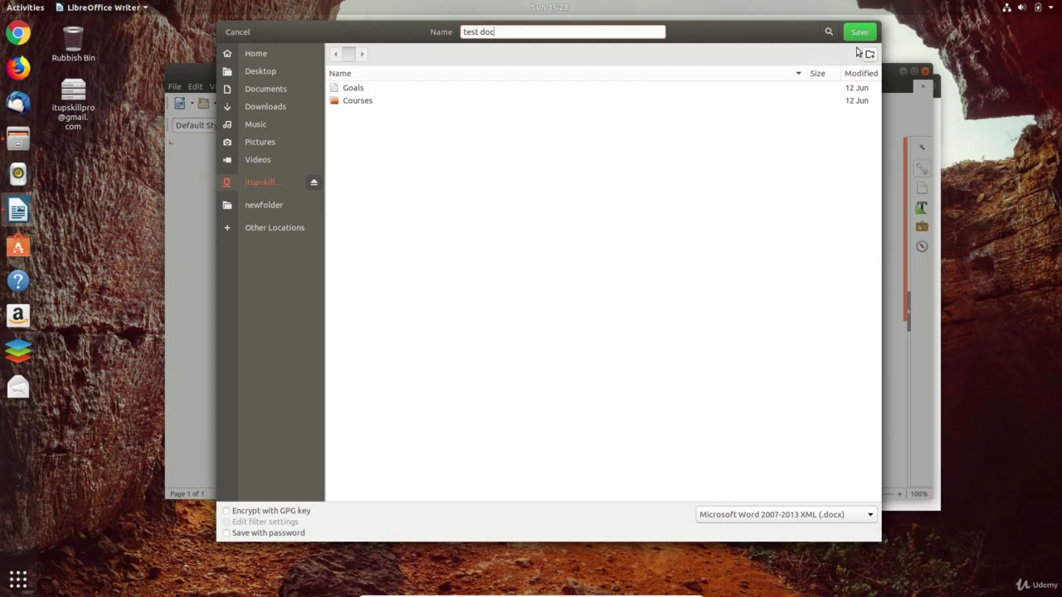
left_click(859, 37)
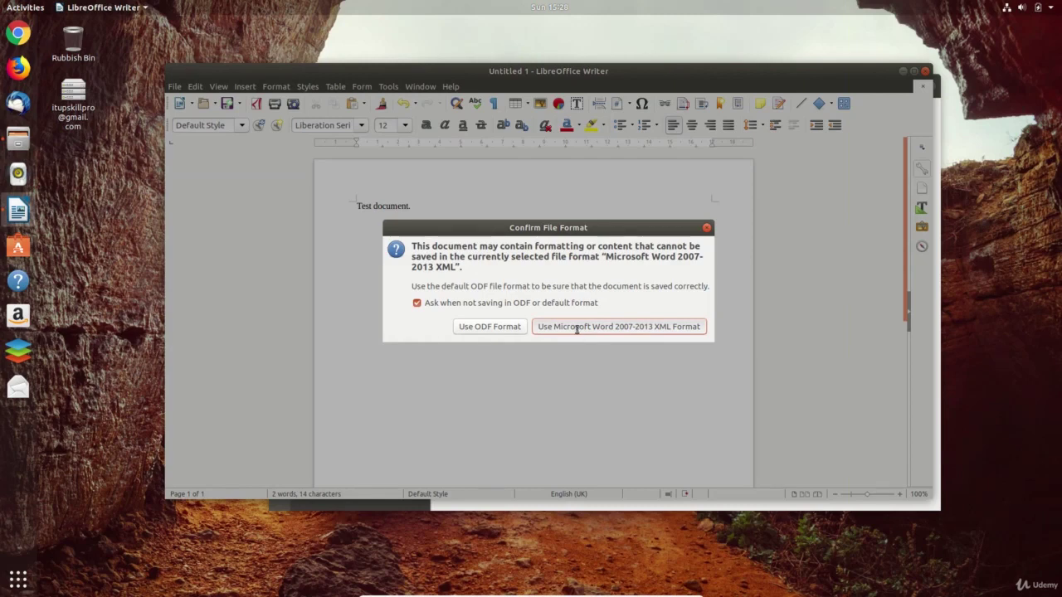
left_click(576, 327)
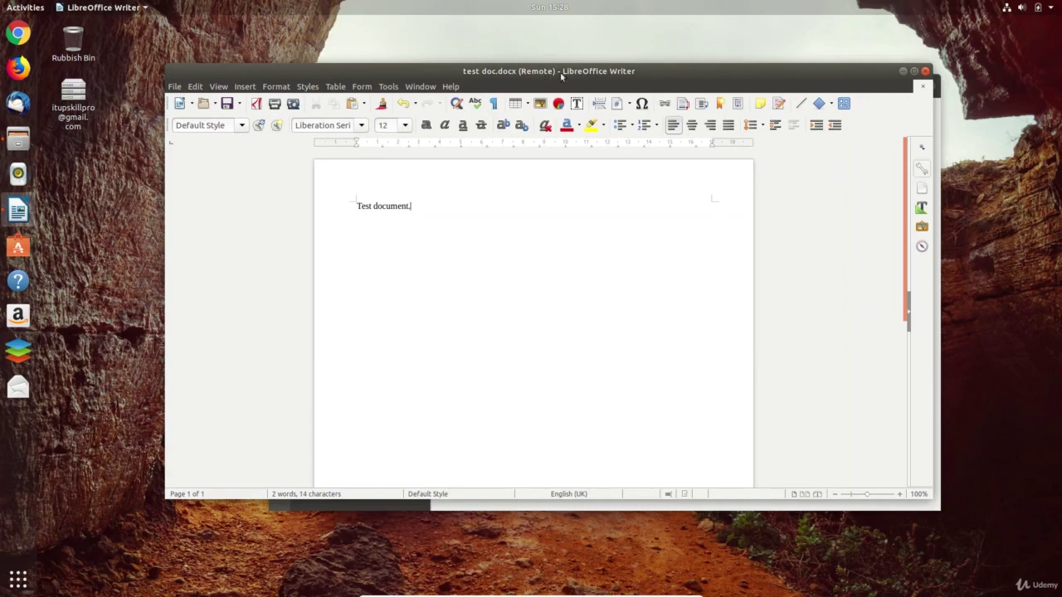
- Close Writer, set LibreOffice Writer as the default app for test doc.docx, and reopen it
left_click(926, 71)
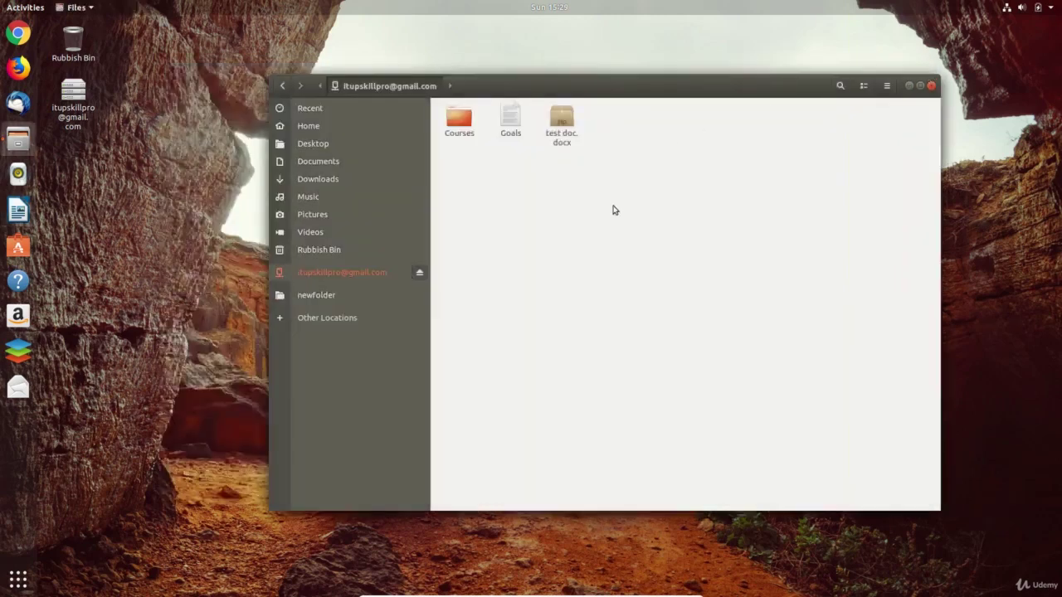
left_click(562, 132)
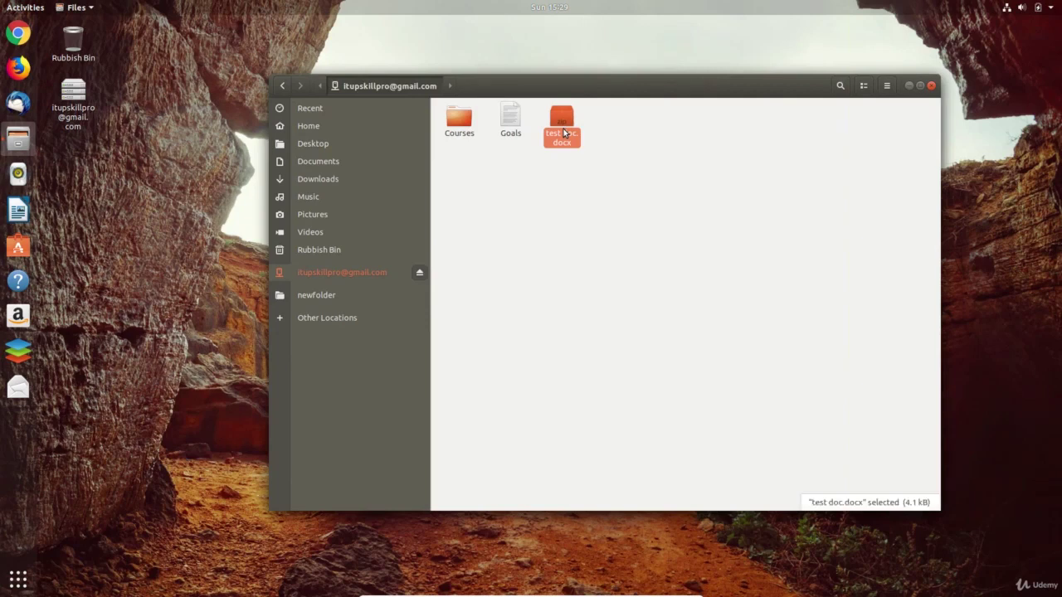
right_click(564, 133)
left_click(602, 286)
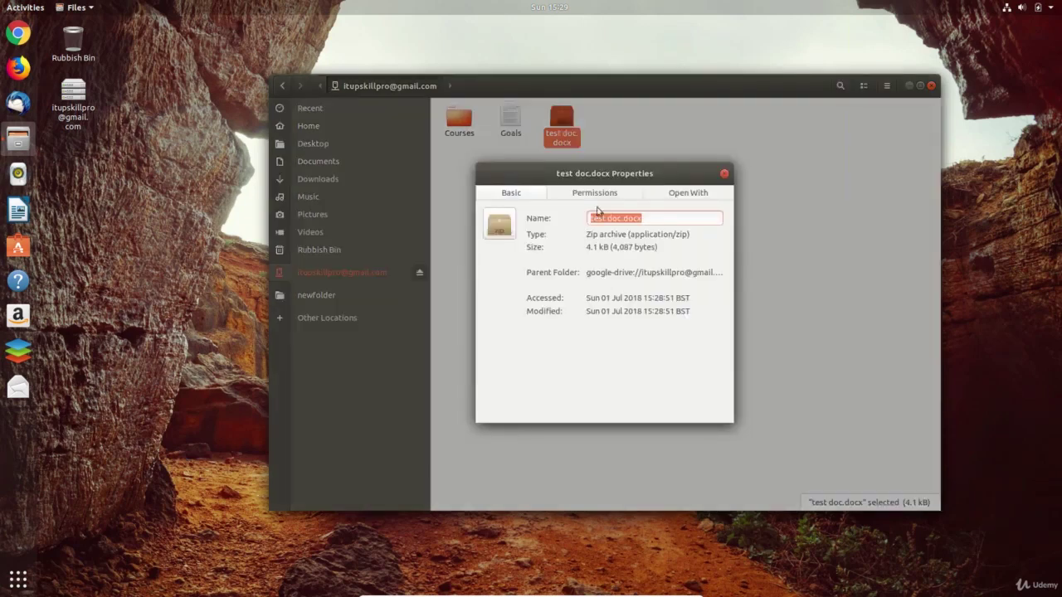
left_click(686, 197)
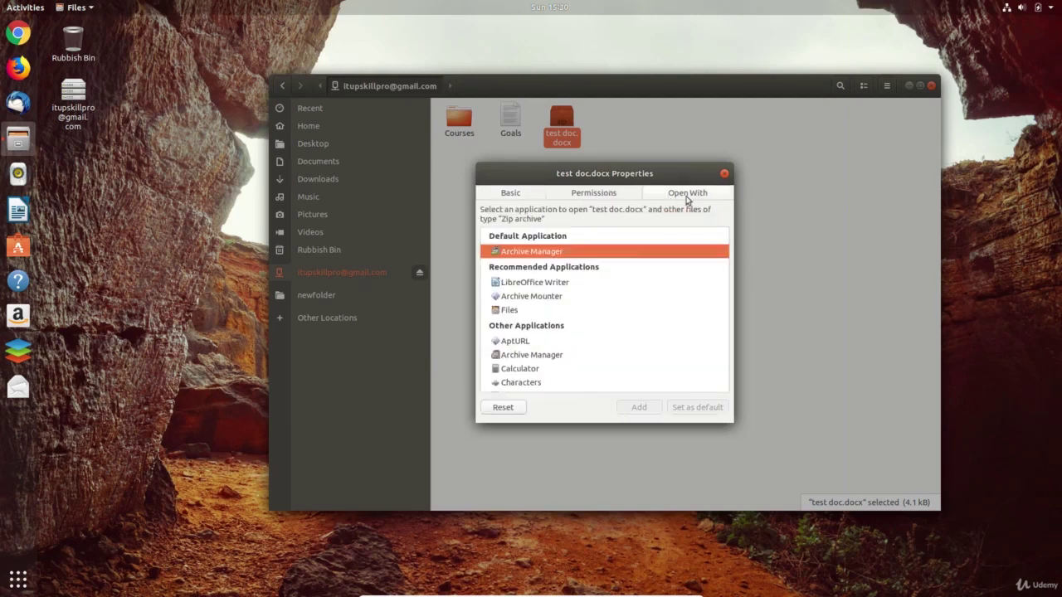
left_click(573, 283)
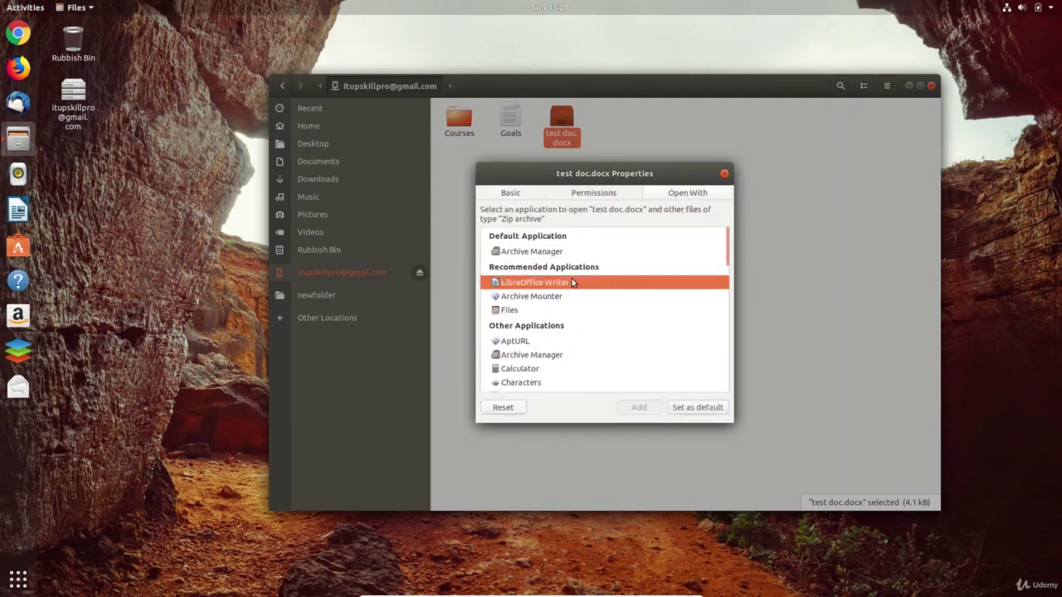
left_click(698, 407)
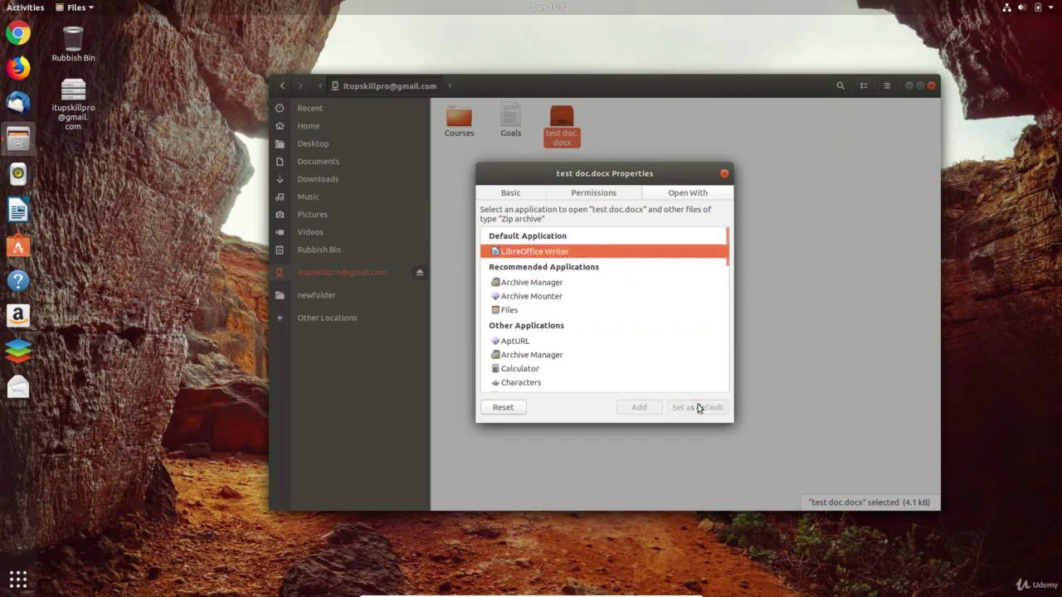
left_click(723, 174)
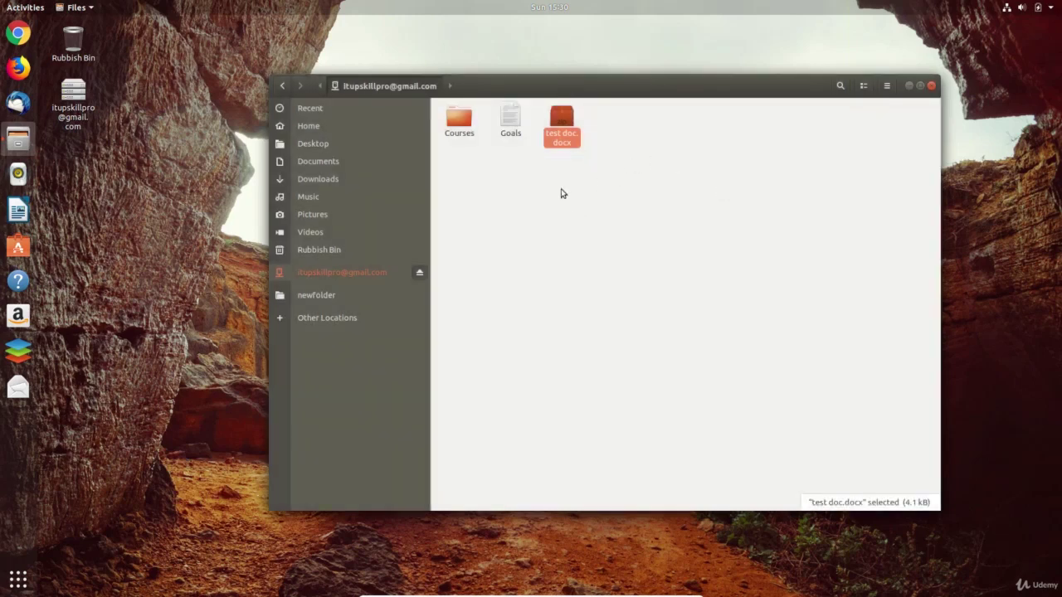
double_click(569, 121)
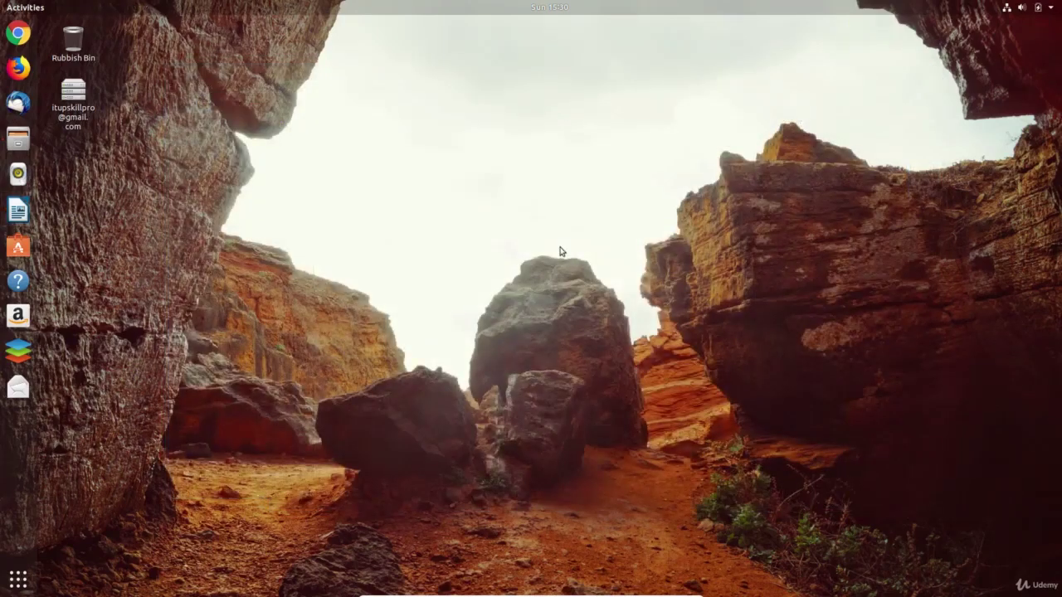
- Install the Hiri mail client from Ubuntu Software, authorising with the account password
key("super")
type("hirl")
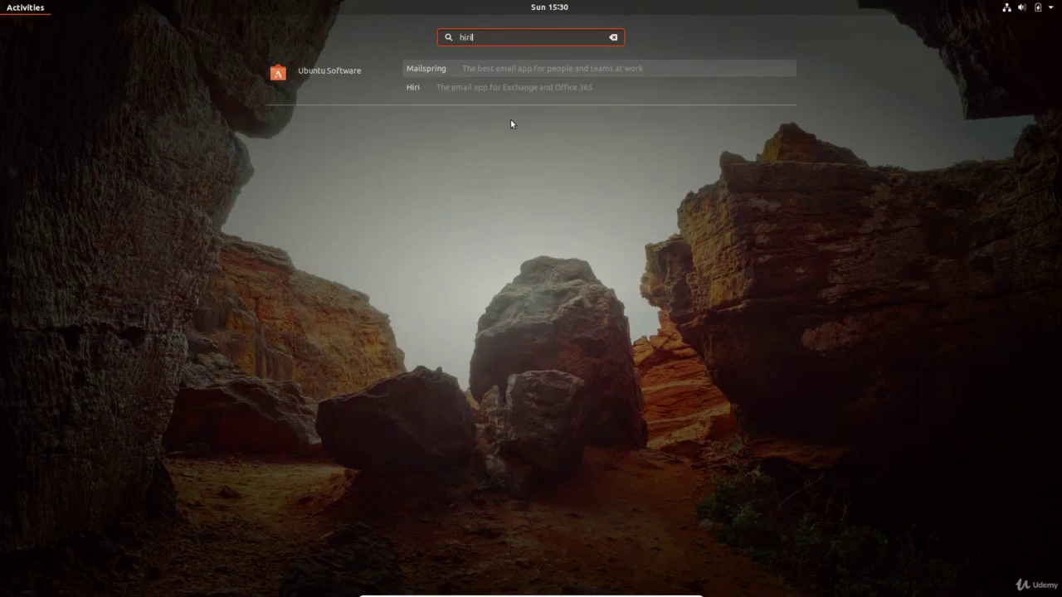
left_click(450, 88)
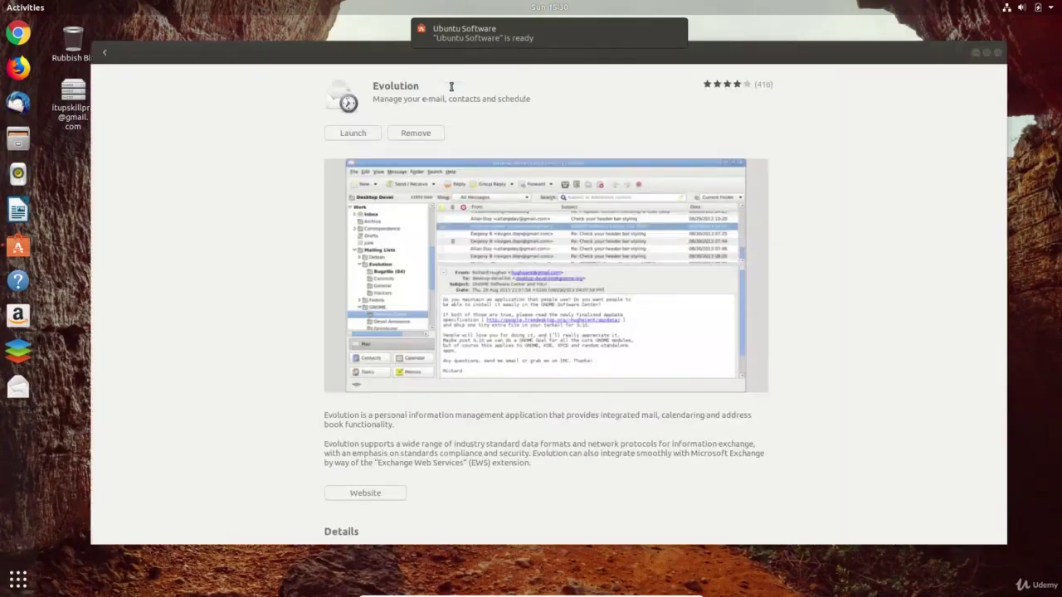
left_click(107, 53)
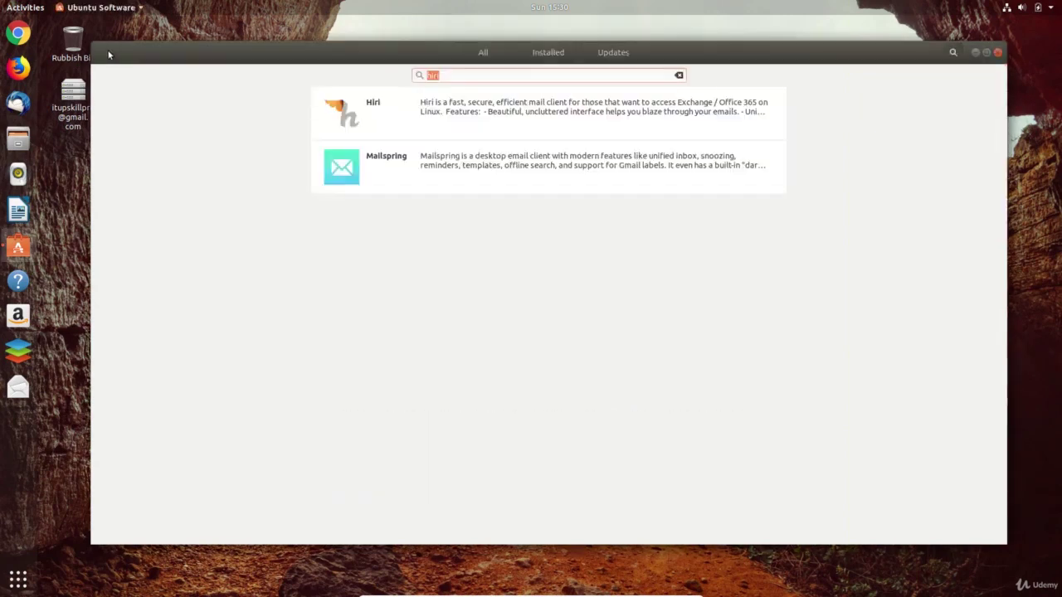
left_click(421, 108)
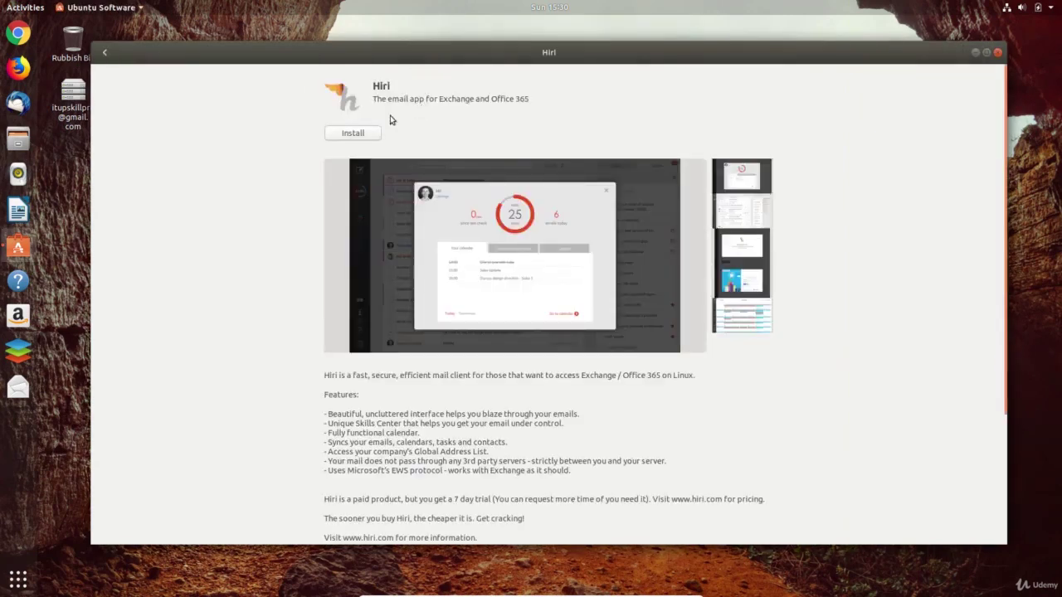
left_click(361, 133)
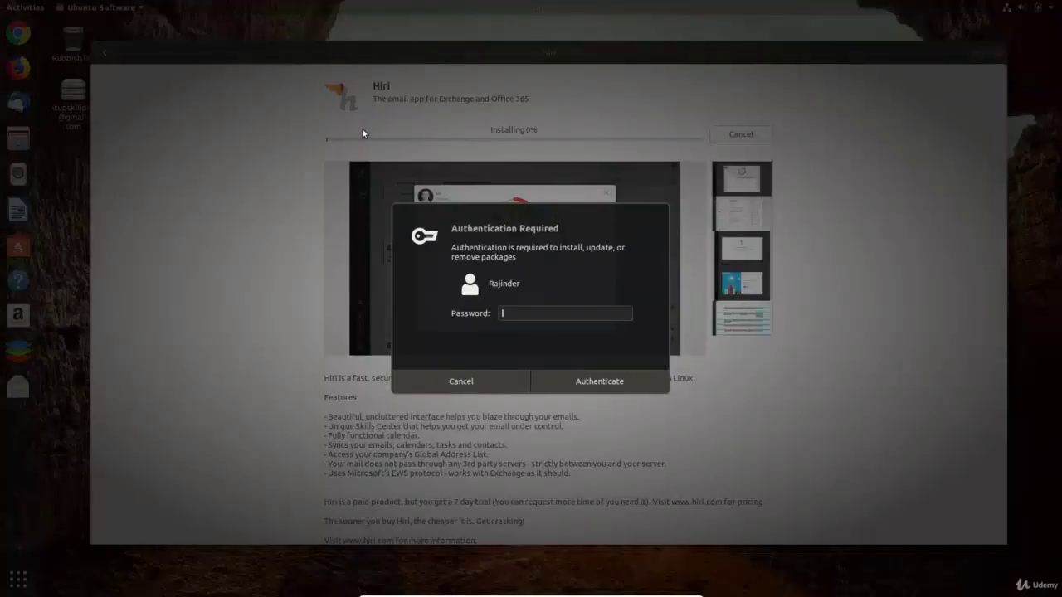
type("****")
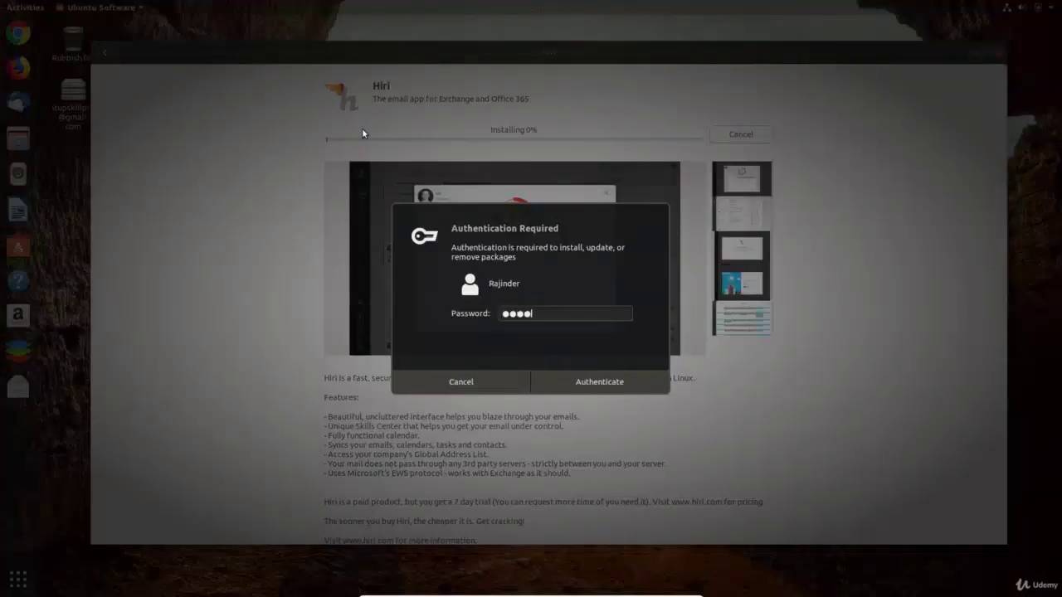
type("*")
key("Return")
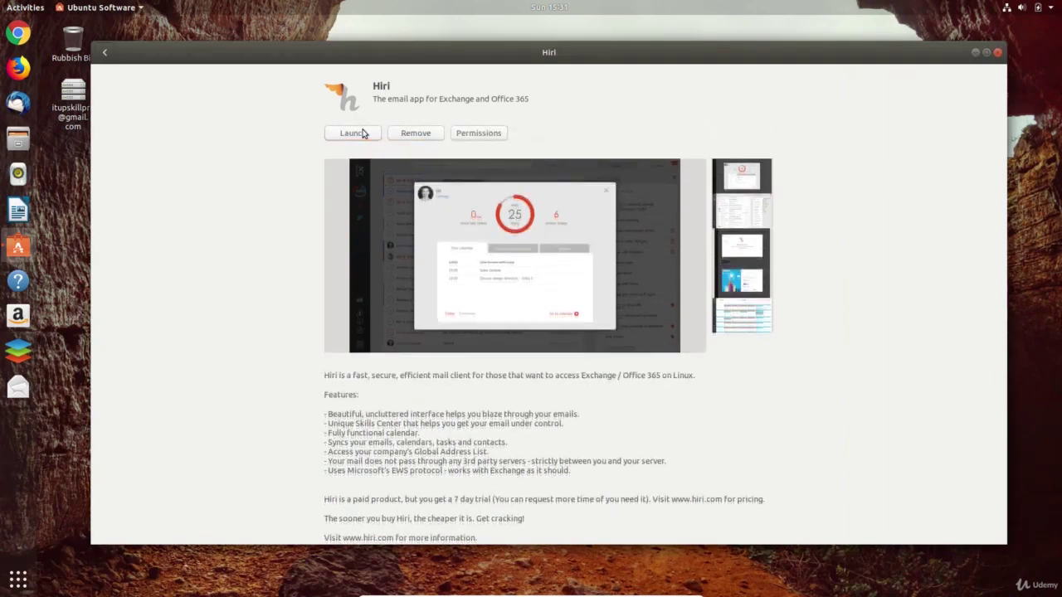
left_click(995, 52)
- Search 'hi' in Activities and add Hiri to Favourites
key("super")
type("hi")
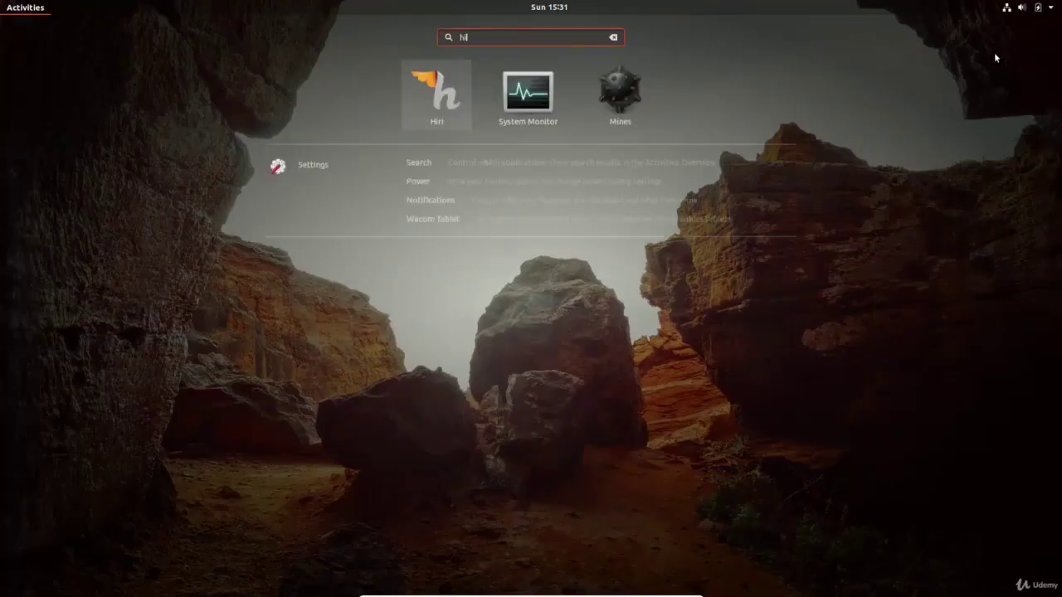
right_click(426, 93)
left_click(513, 93)
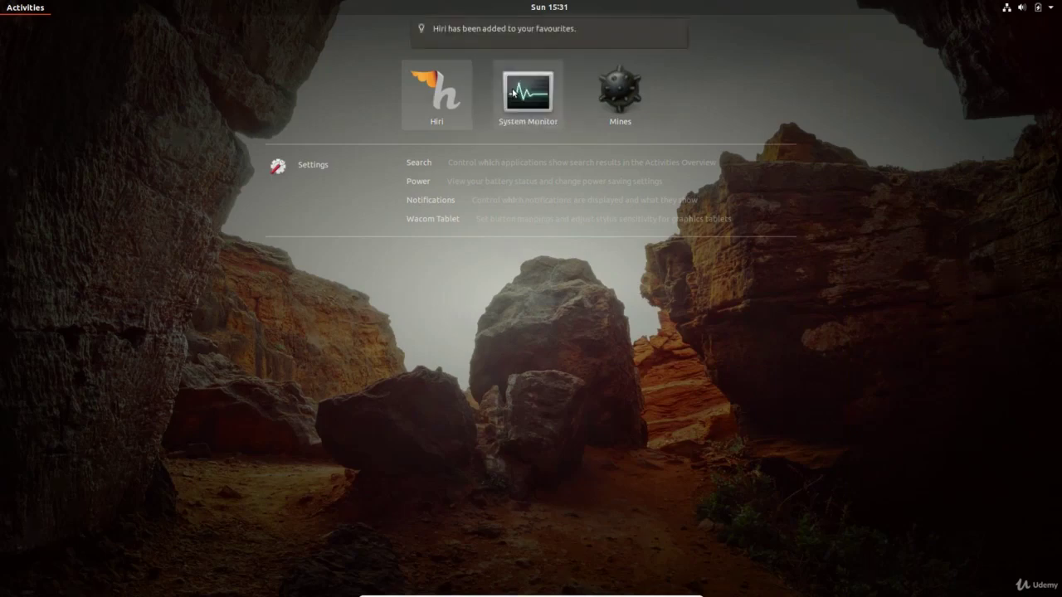
key("super")
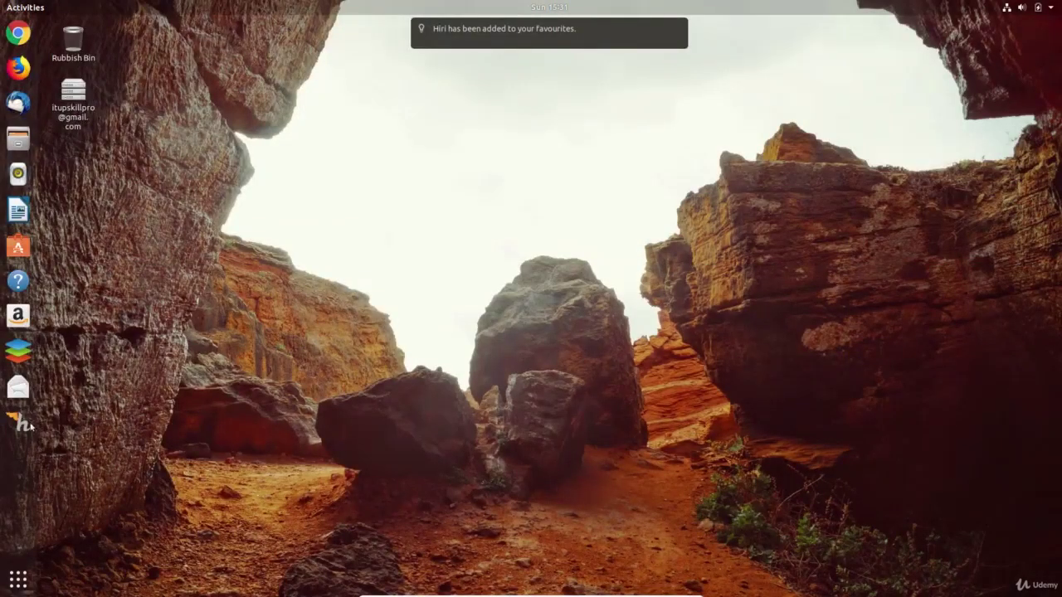
- Launch Hiri and finish its welcome slides to reach the mailbox
left_click(22, 424)
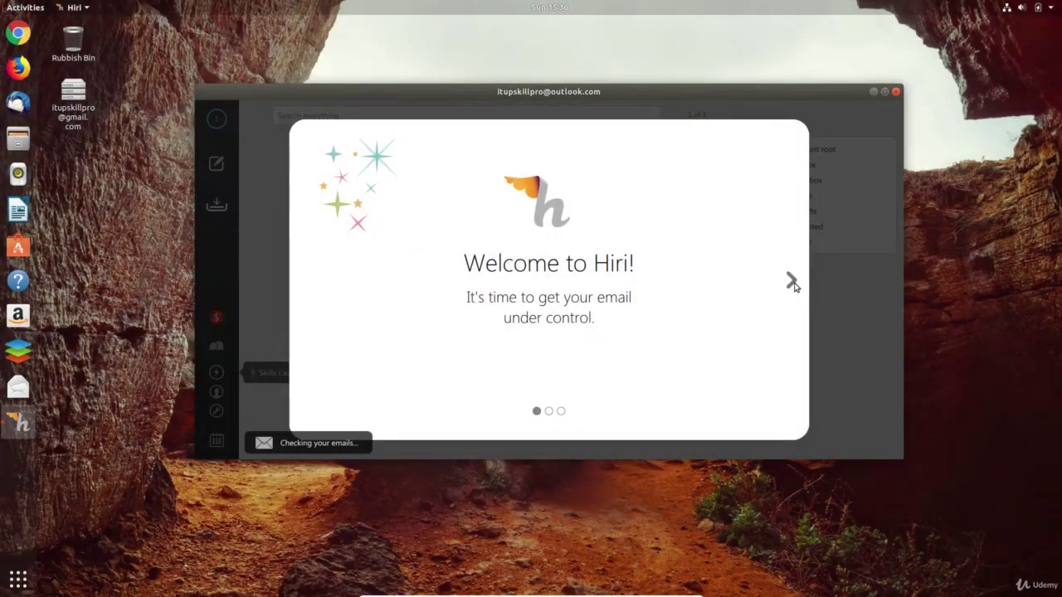
left_click(791, 282)
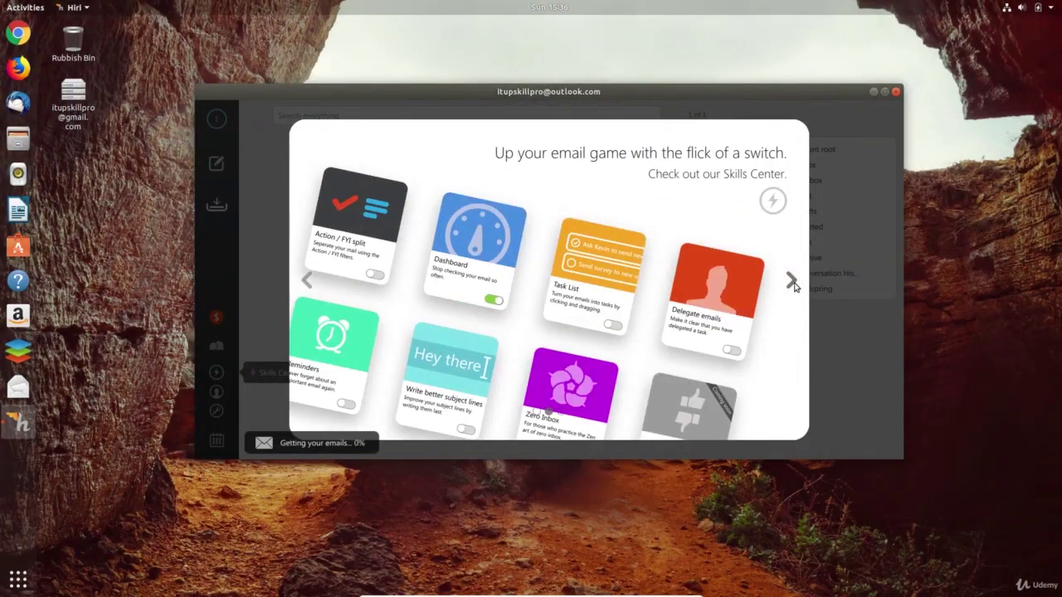
left_click(792, 283)
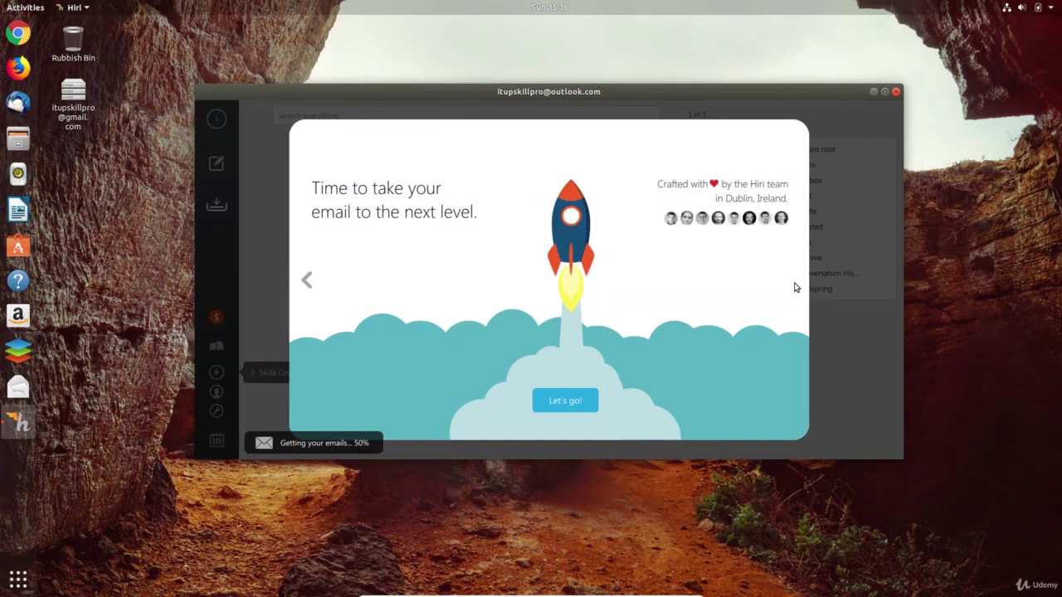
left_click(568, 401)
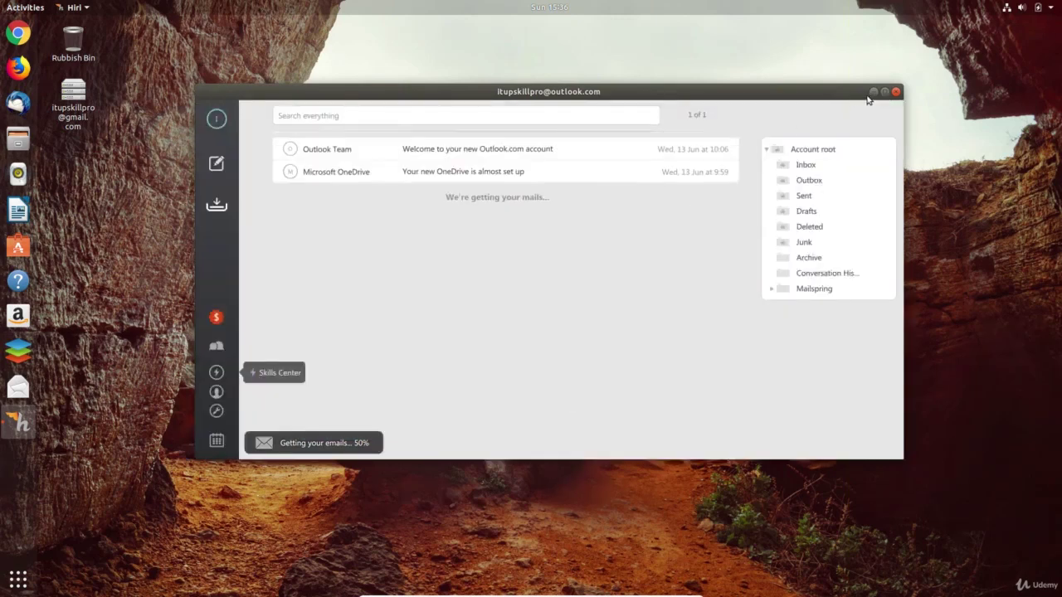
- Maximise Hiri and read through the Outlook welcome email
left_click(885, 93)
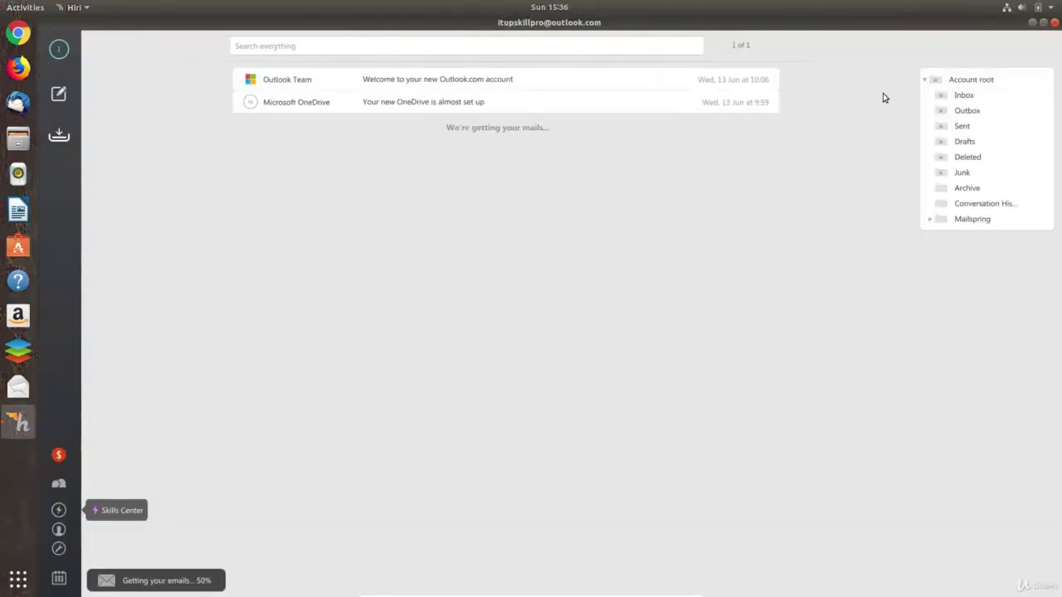
left_click(559, 83)
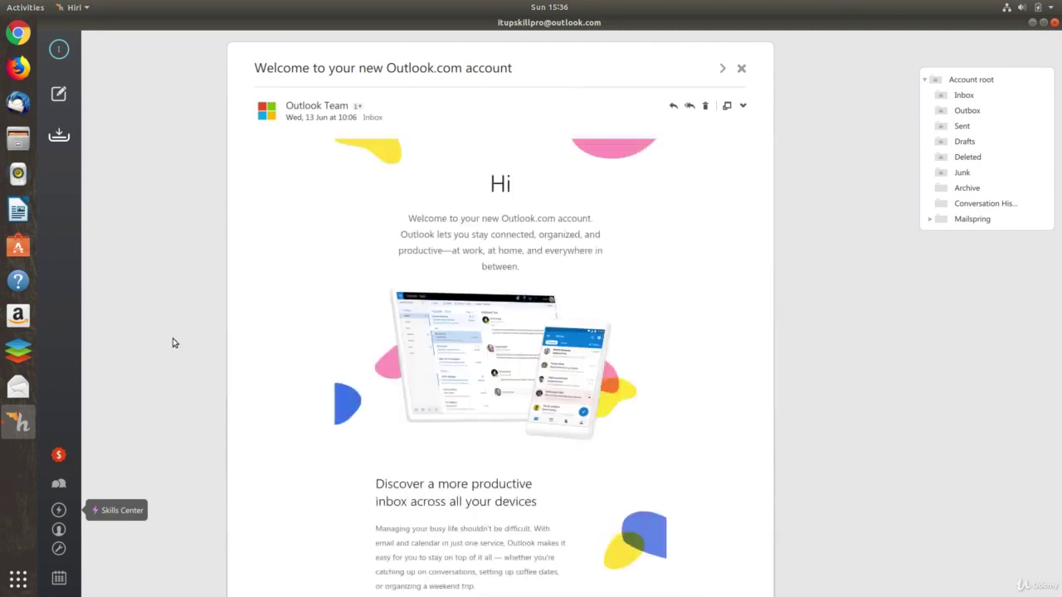
scroll(568, 403, "down", 1)
scroll(568, 404, "down", 2)
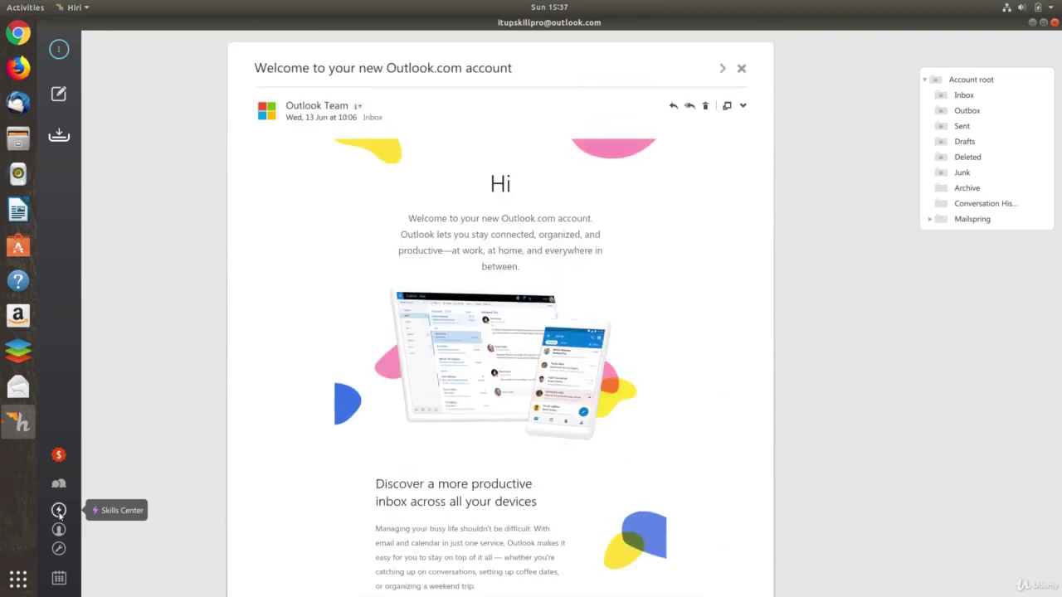
- Turn on the Task List skill on the productivity skills page and return to the inbox
left_click(58, 511)
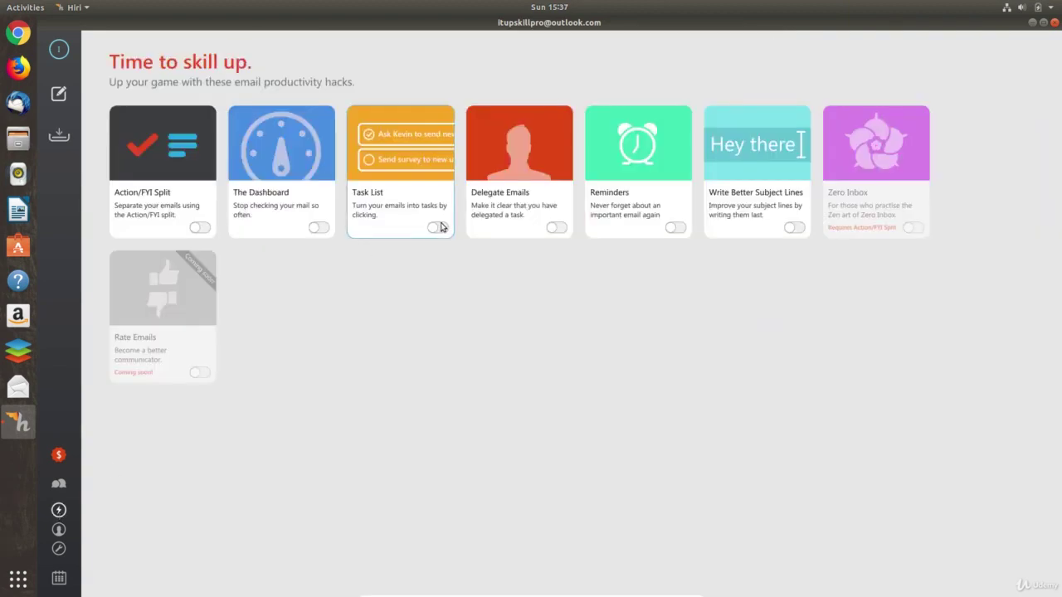
left_click(437, 227)
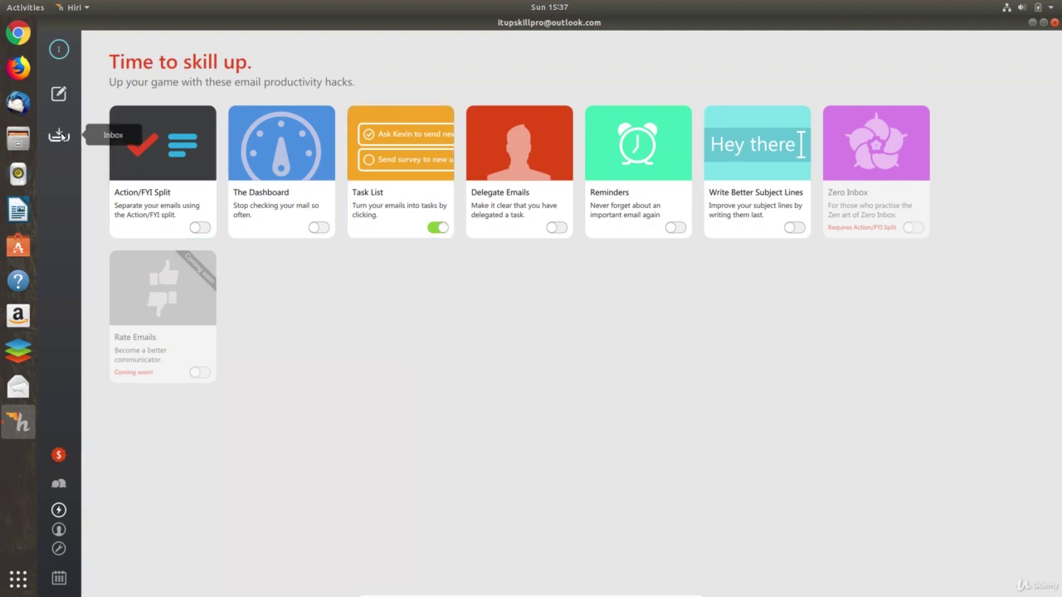
left_click(60, 136)
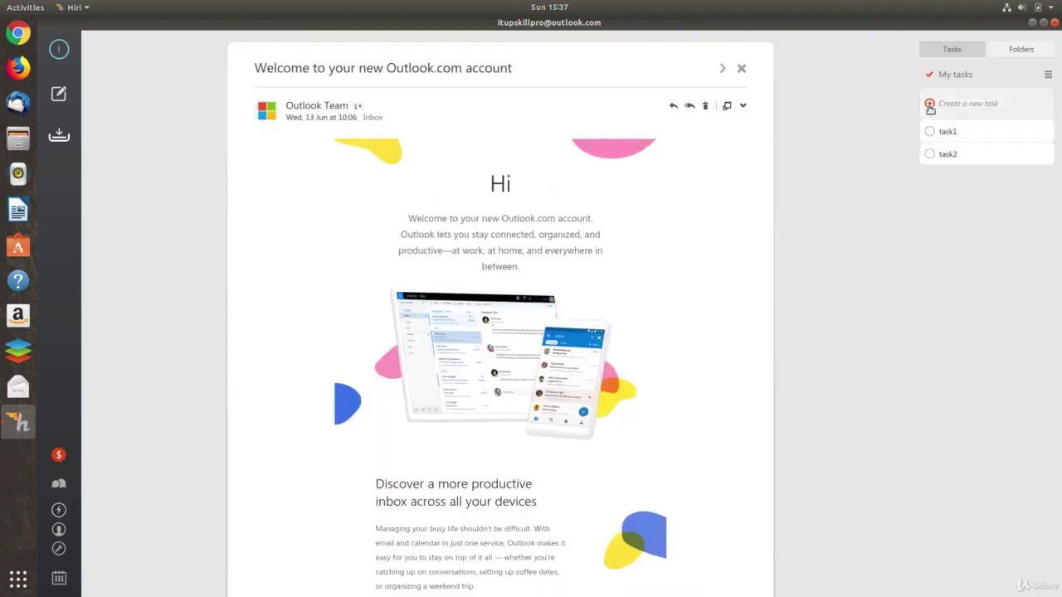
- Add a task named 'new task' above task1 and task2 and expand it
left_click(930, 111)
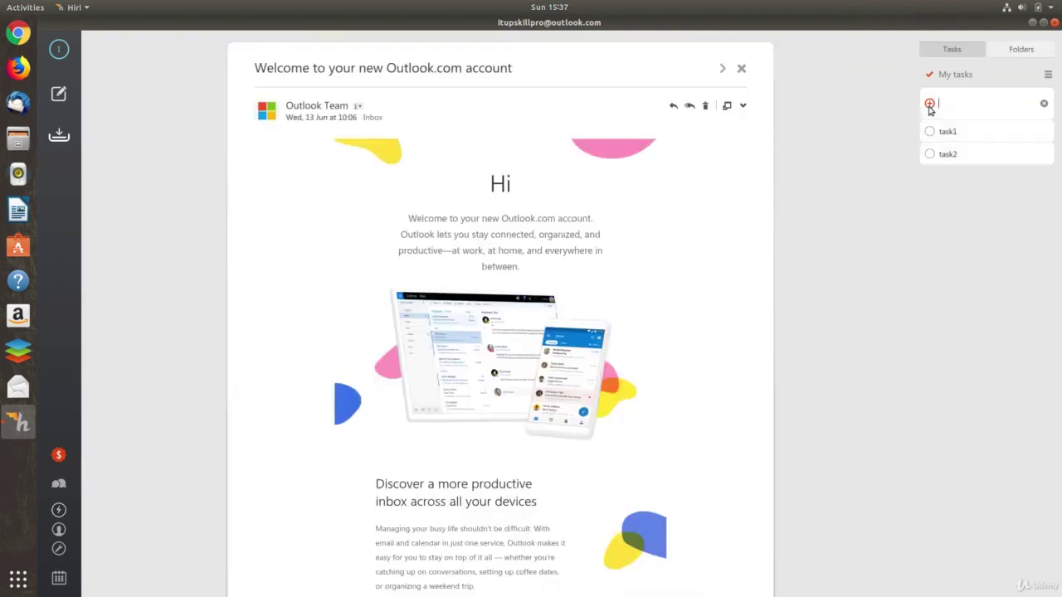
type("new task")
key("Return")
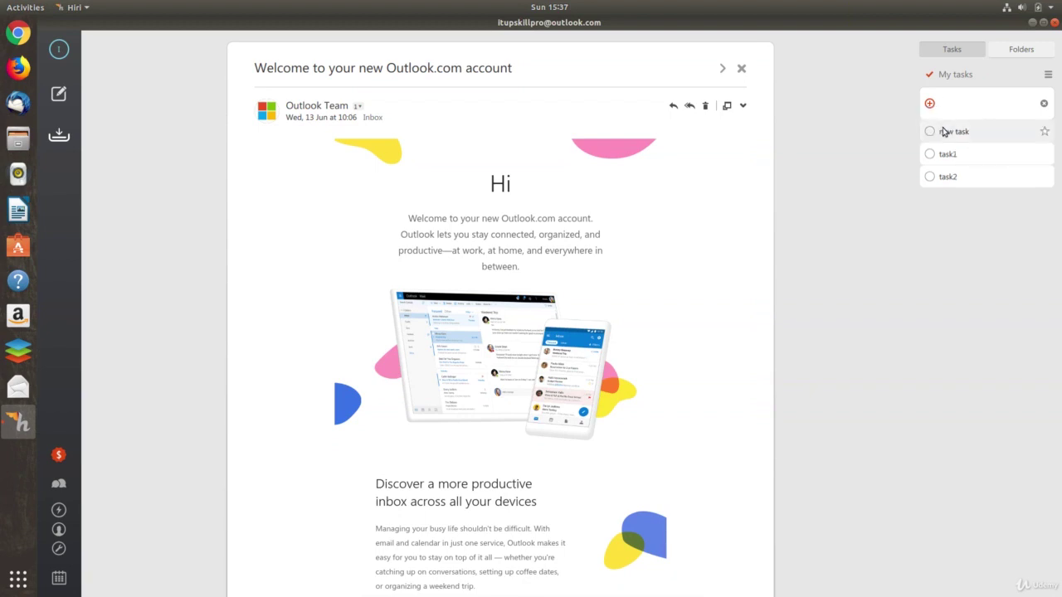
left_click(943, 131)
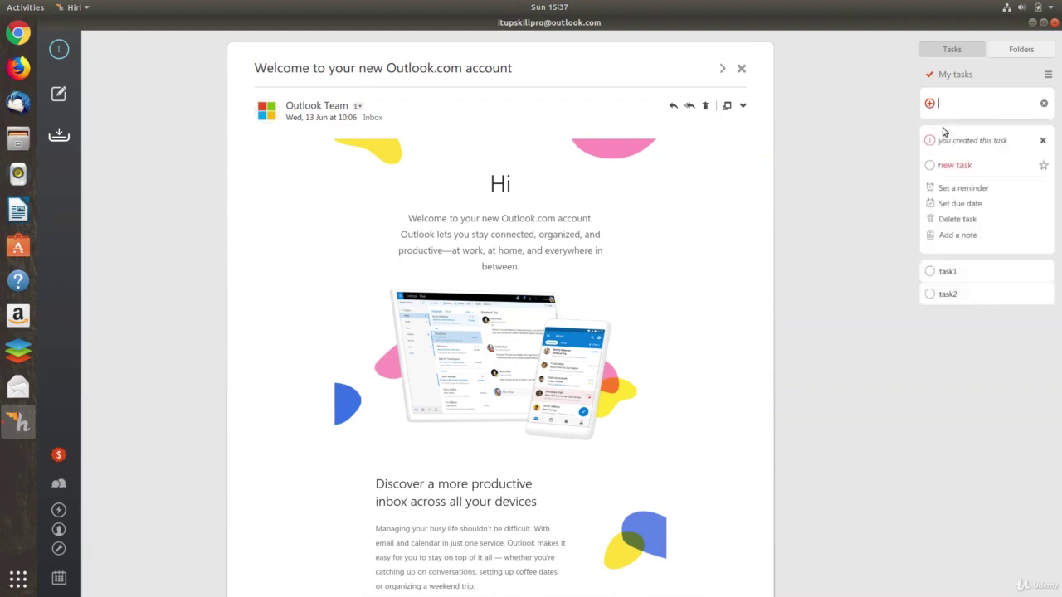
left_click(46, 585)
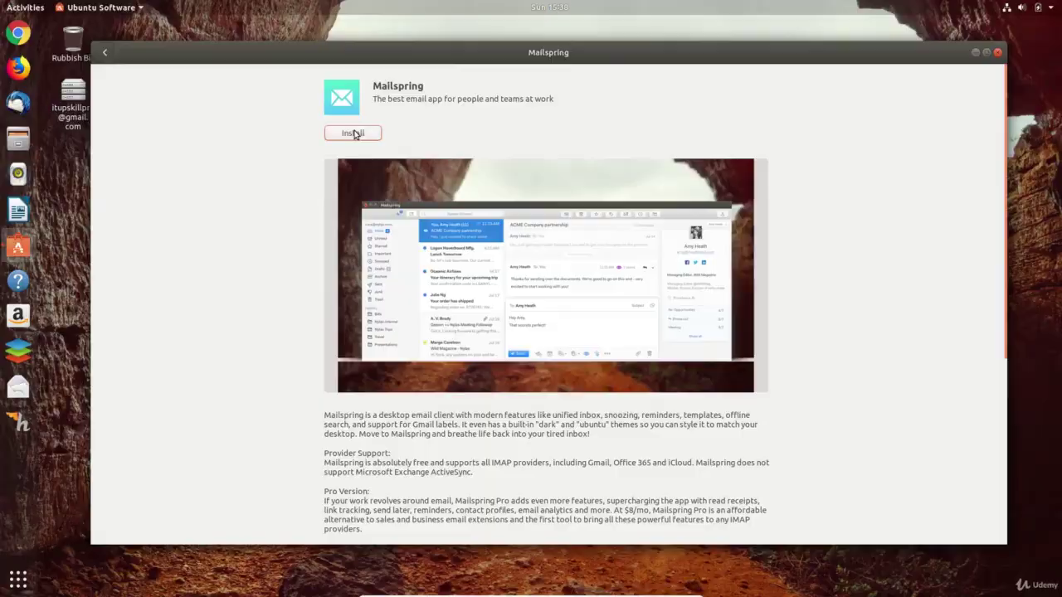
- Install Mailspring with the account password and read the Gmail welcome and tips emails
left_click(354, 134)
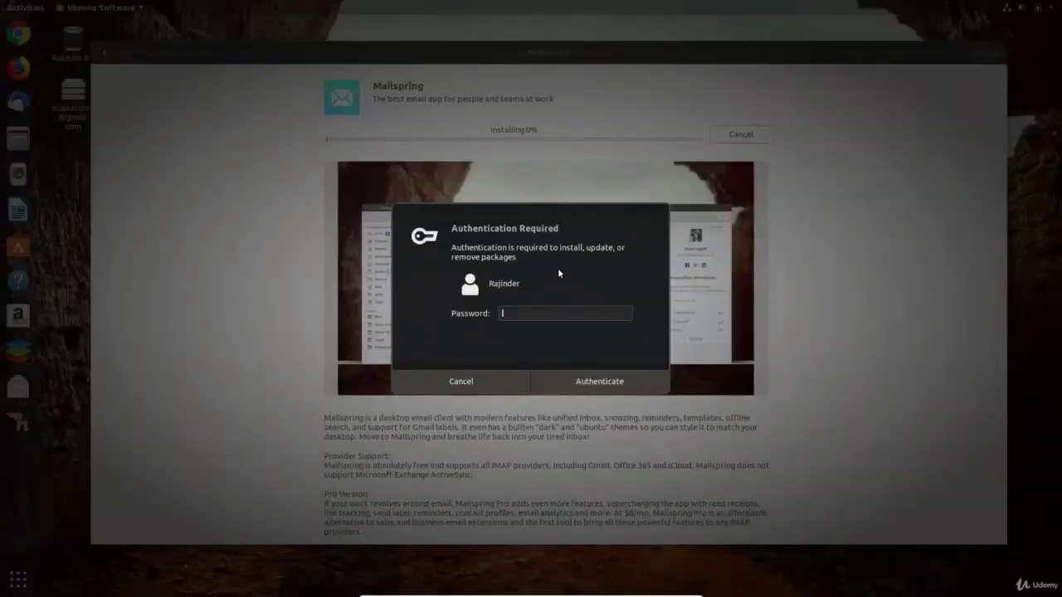
type("••")
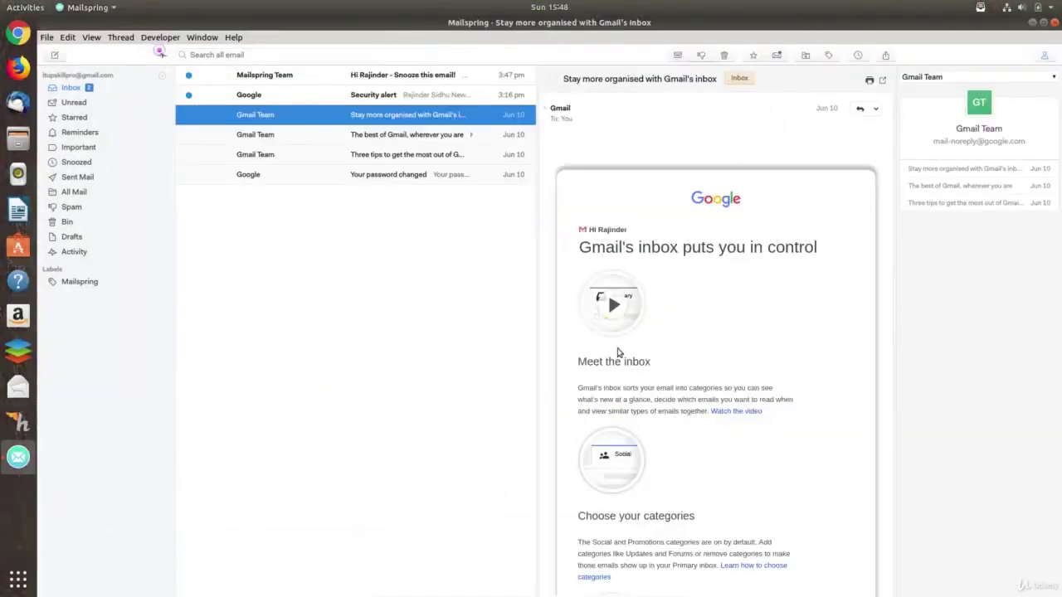
scroll(698, 334, "down", 5)
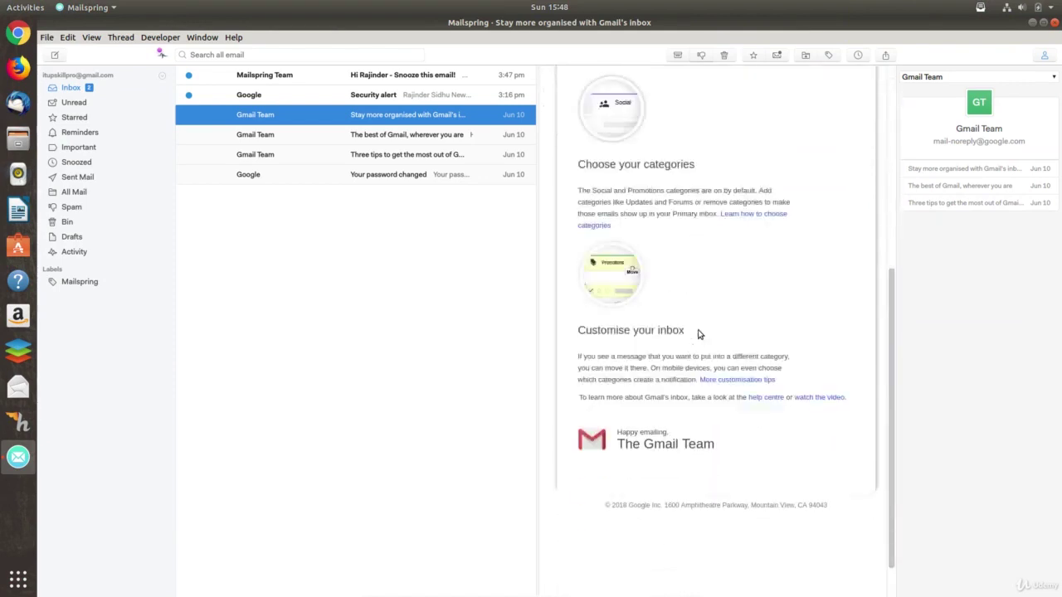
scroll(698, 334, "up", 5)
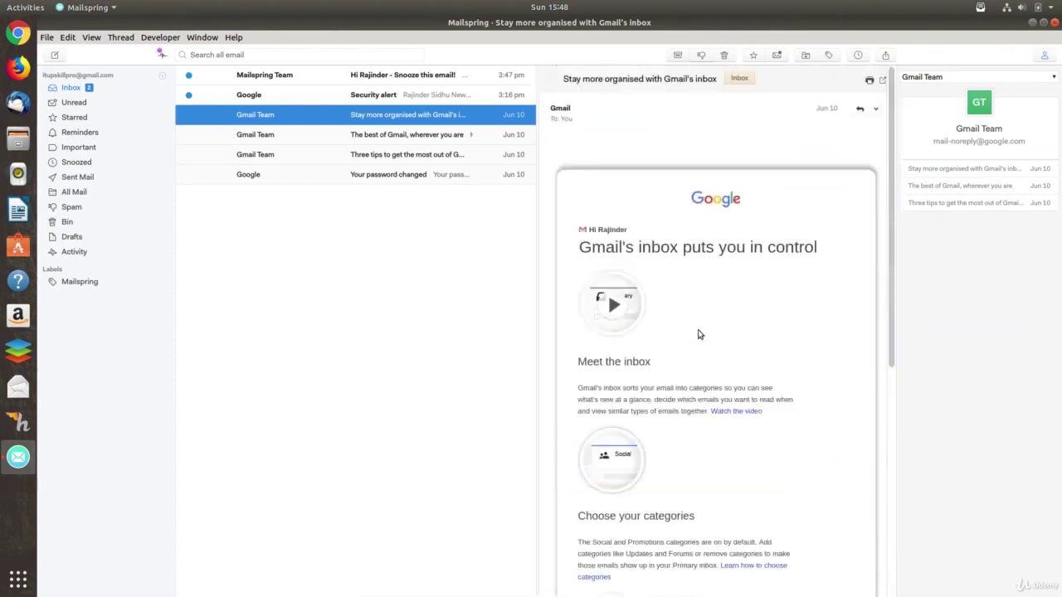
left_click(292, 145)
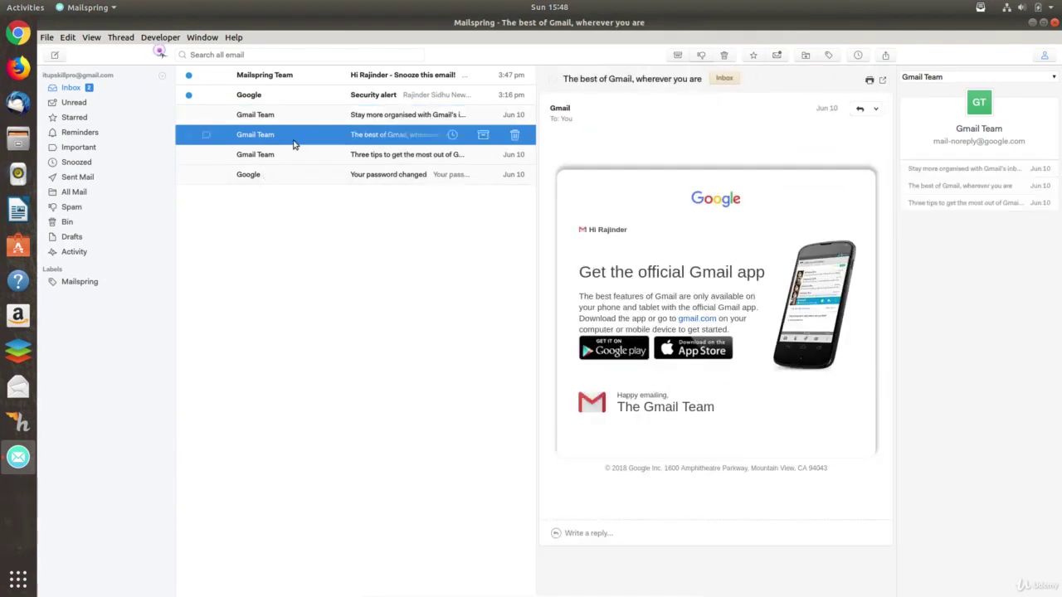
left_click(282, 160)
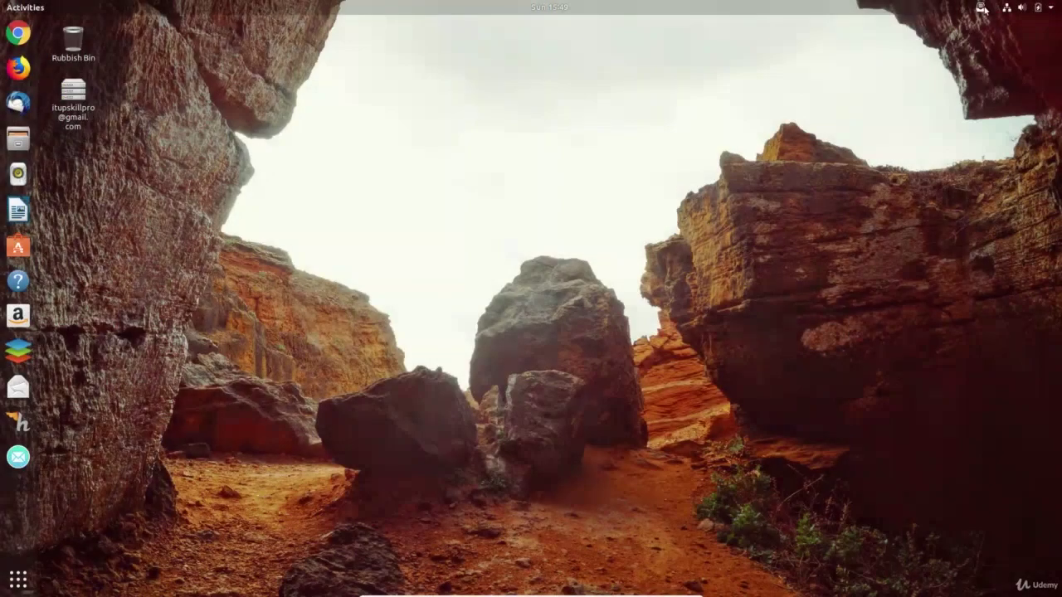
- Open and discard a new message from Mailspring's tray menu, then quit Mailspring
left_click(980, 8)
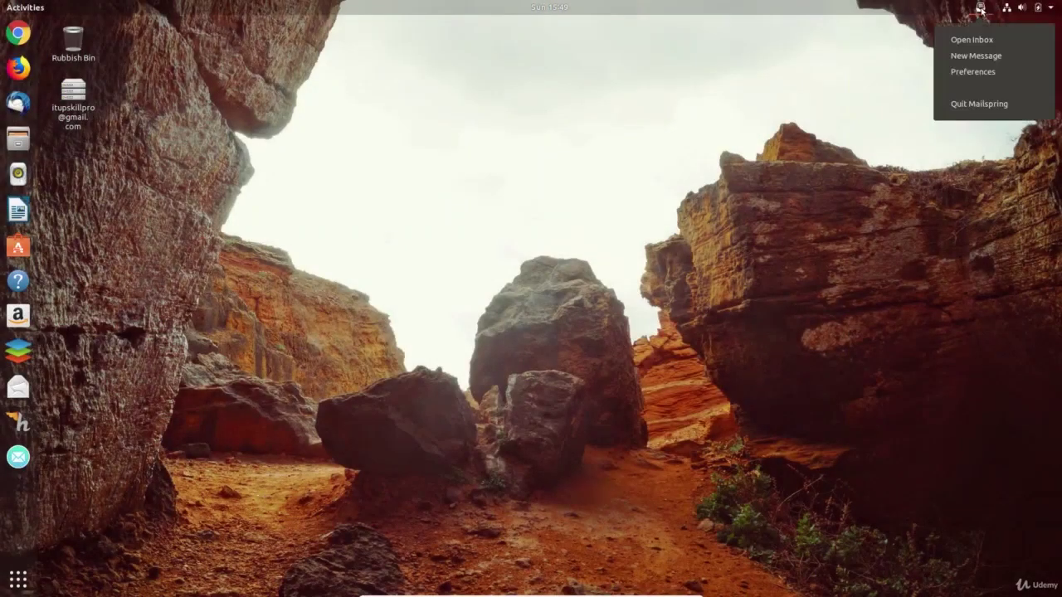
left_click(981, 55)
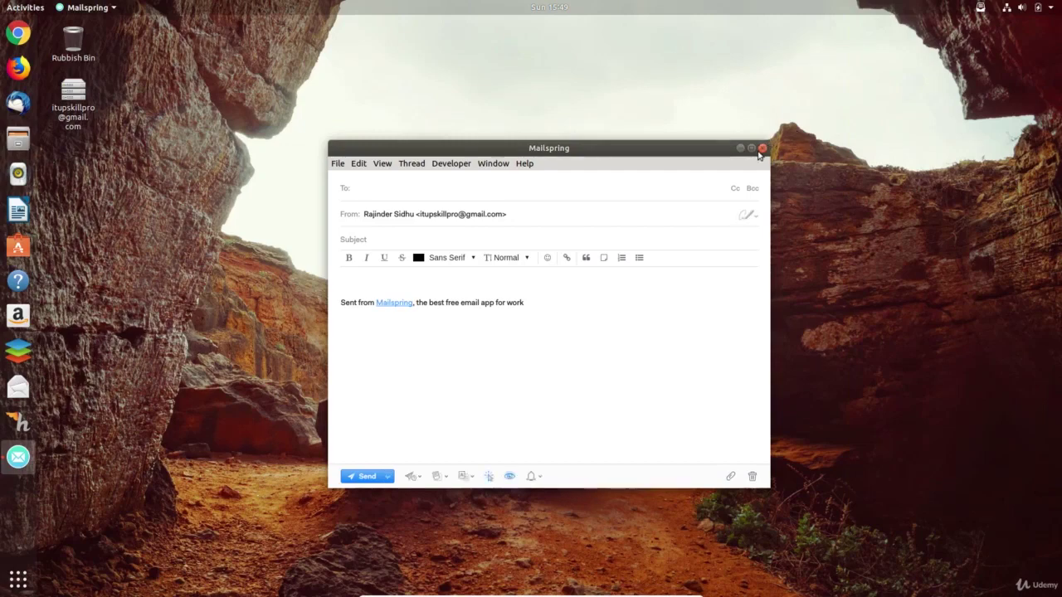
left_click(762, 149)
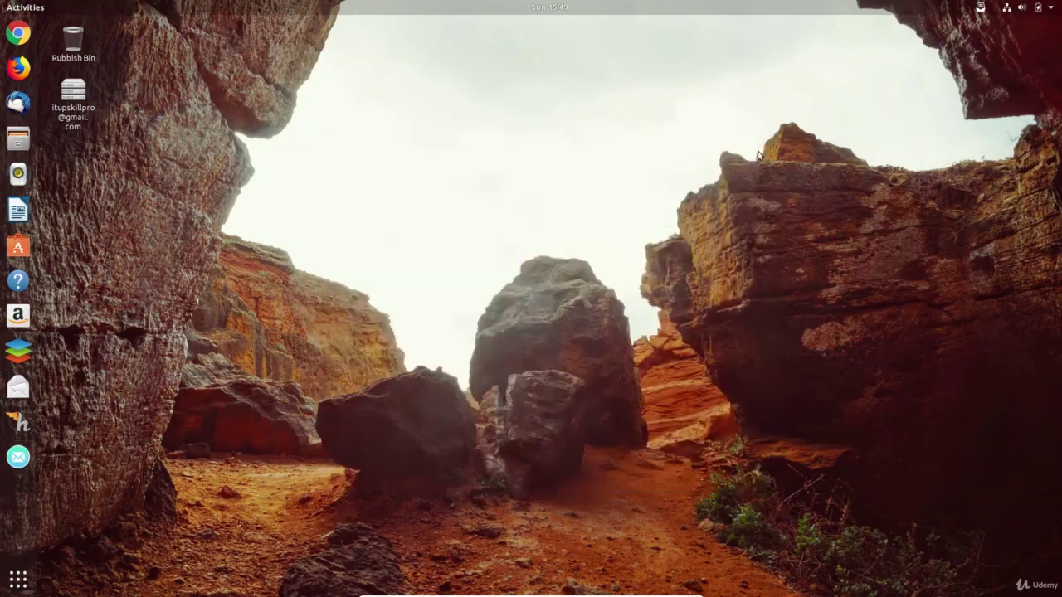
left_click(981, 8)
- Quit Mailspring fully and launch Rhythmbox from the dock
left_click(974, 105)
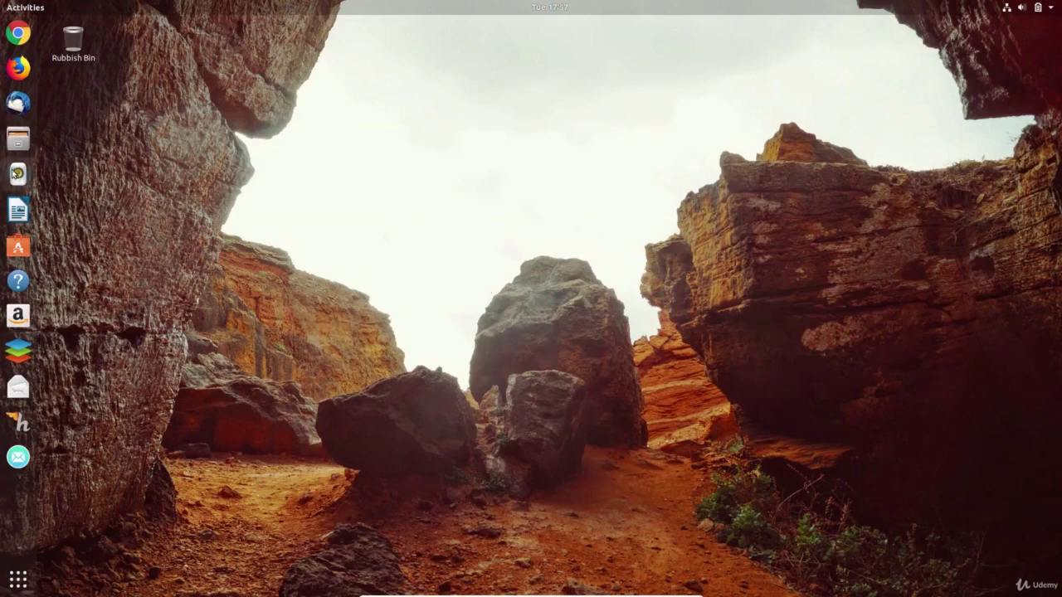
left_click(18, 175)
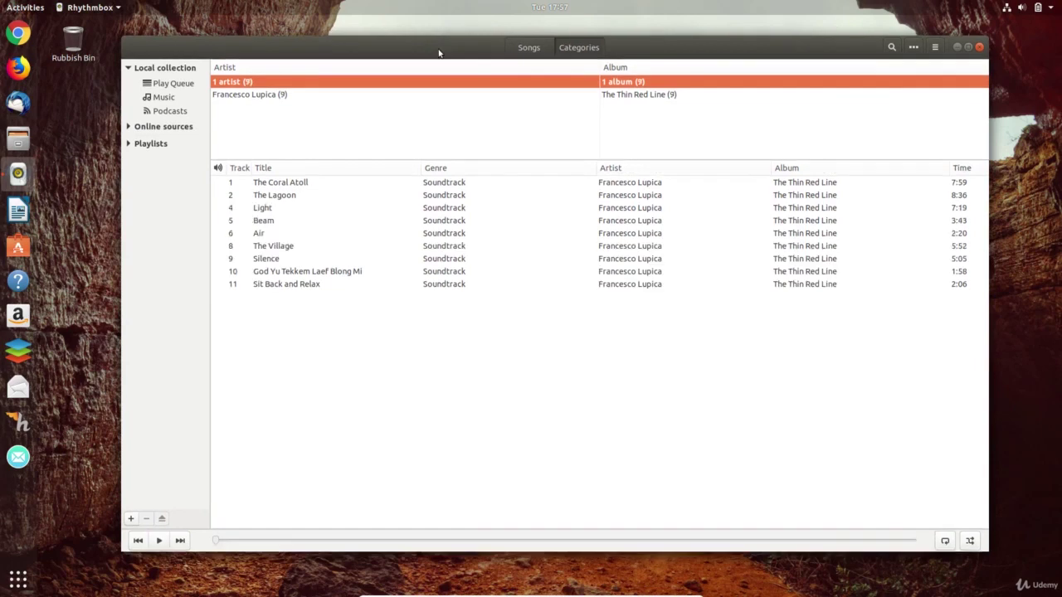
- Review Rhythmbox's Playback and Music preferences, including the home Music library folder
left_click(935, 49)
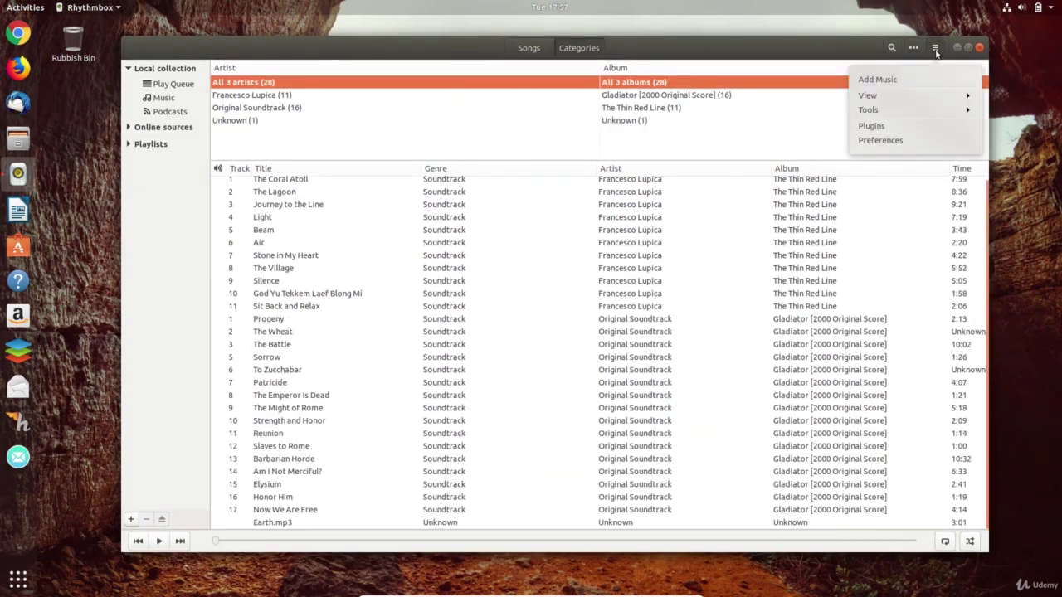
left_click(896, 142)
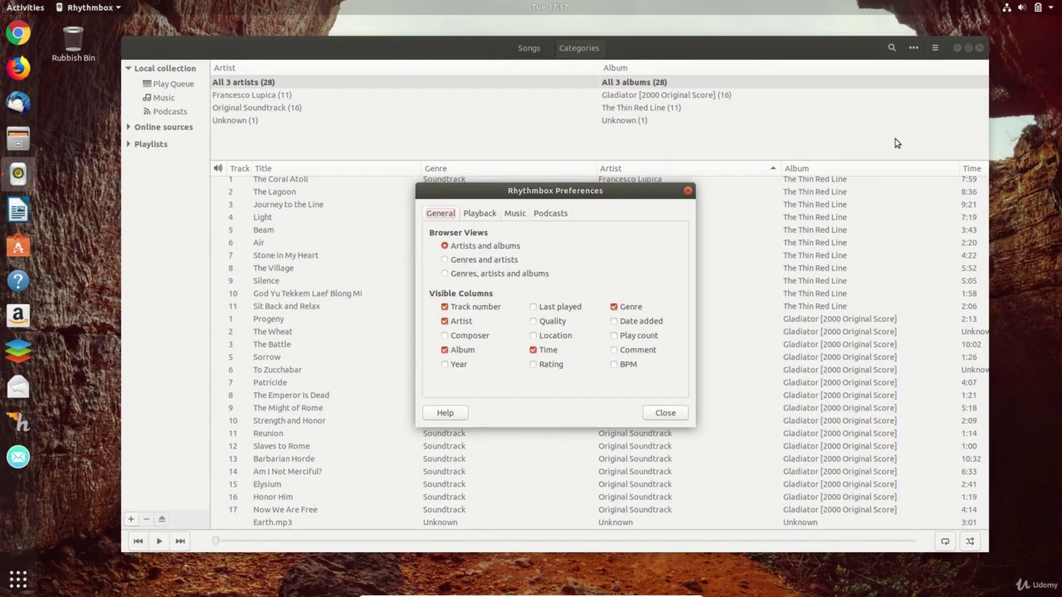
left_click(482, 218)
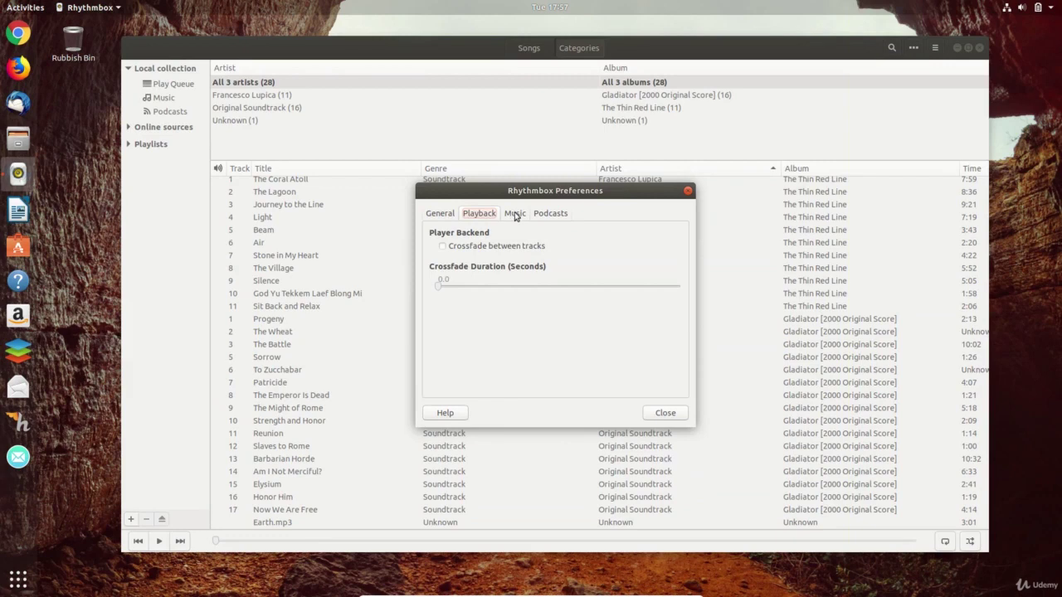
left_click(515, 215)
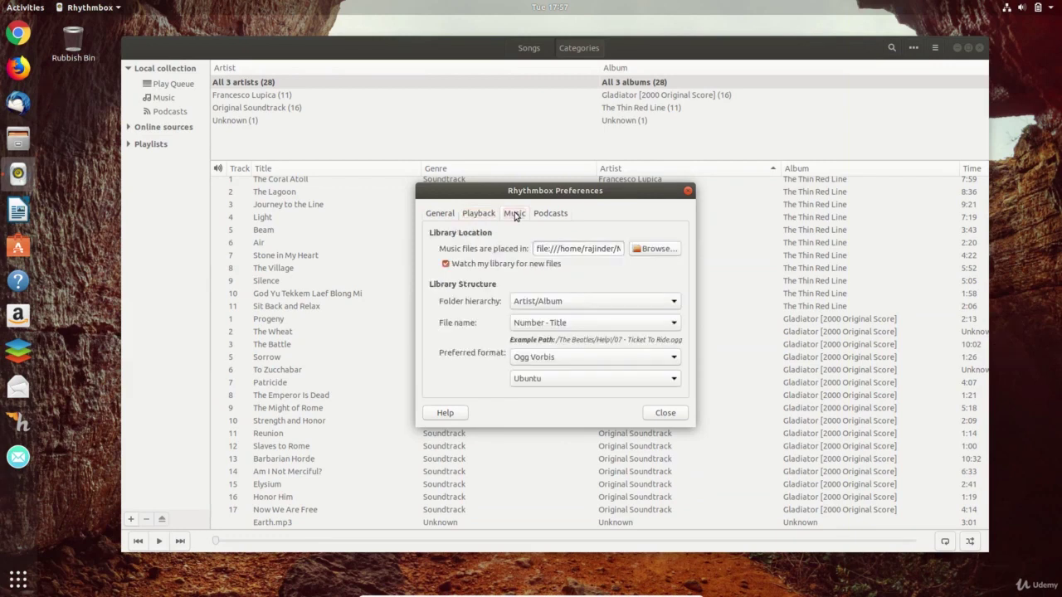
left_click(597, 248)
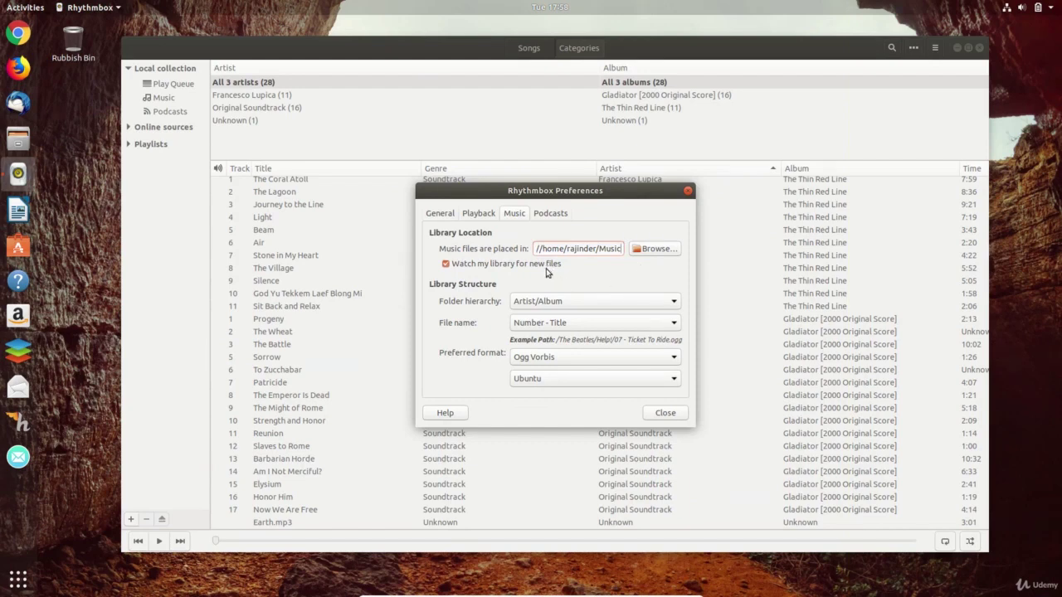
left_click(671, 415)
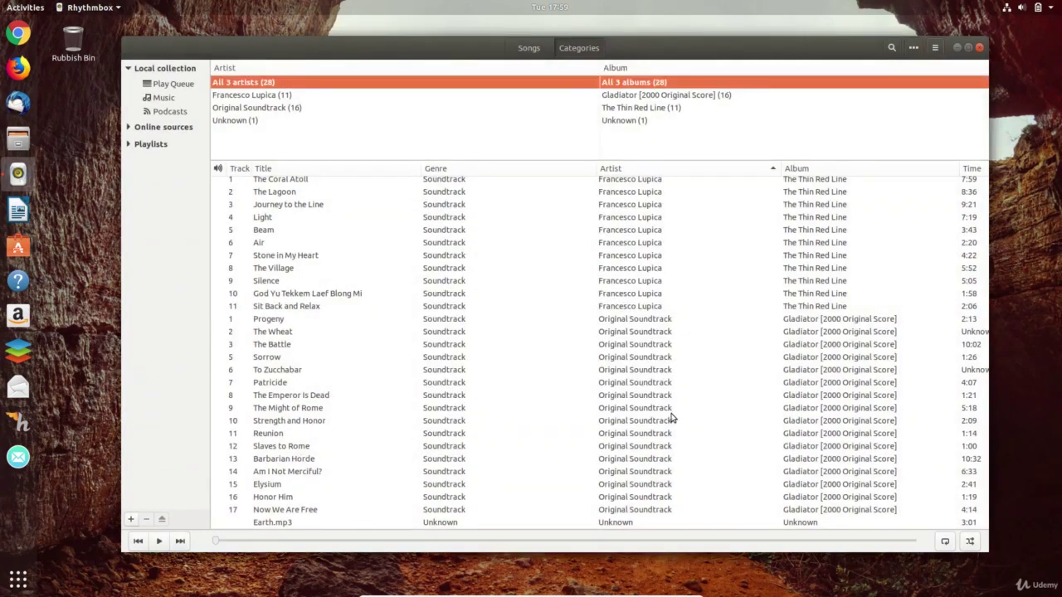
left_click(305, 207)
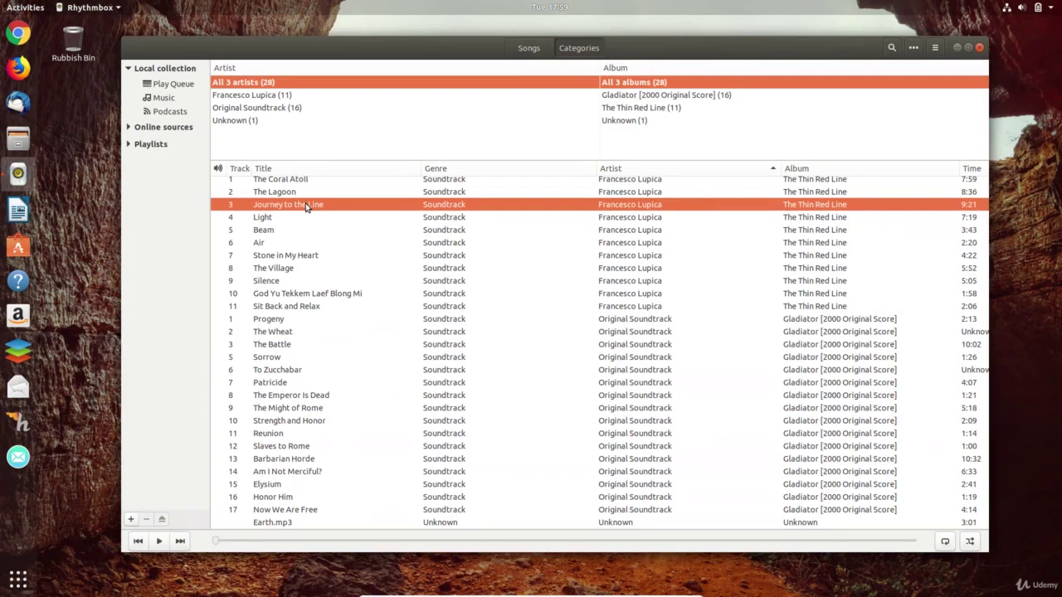
right_click(305, 206)
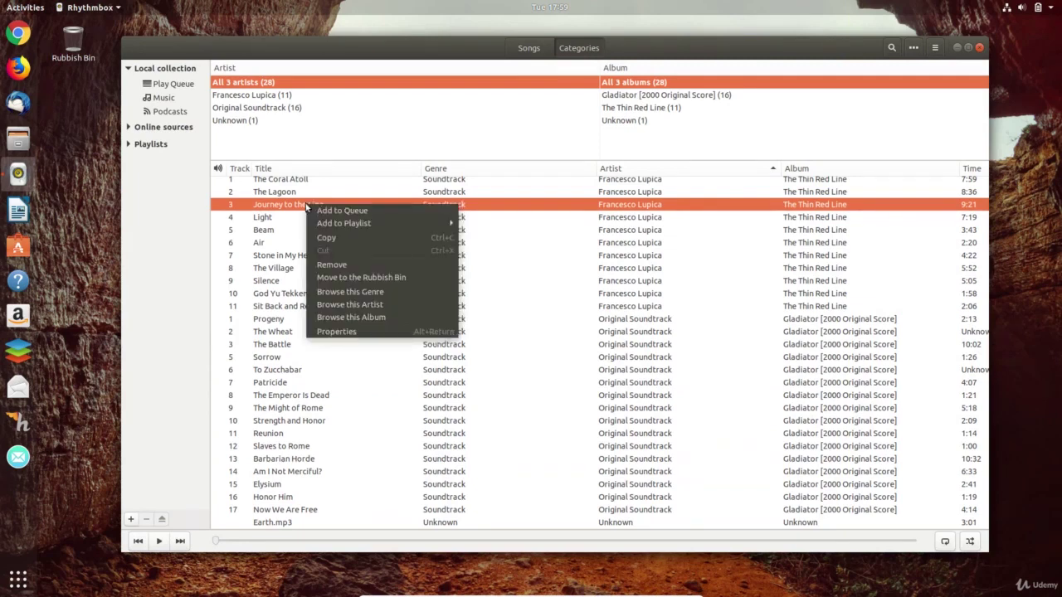
left_click(359, 331)
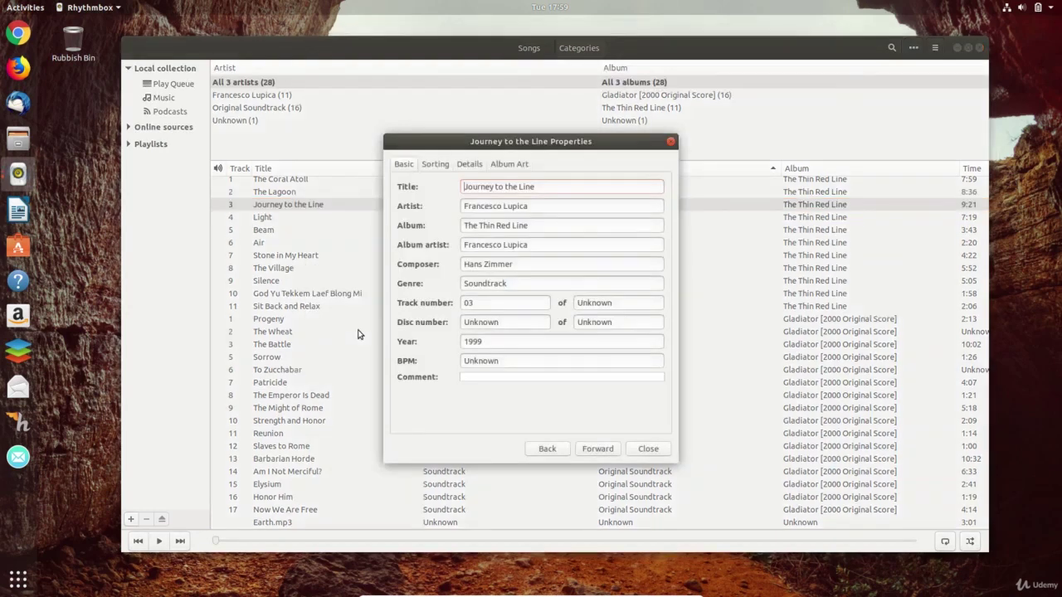
left_click(440, 166)
left_click(470, 166)
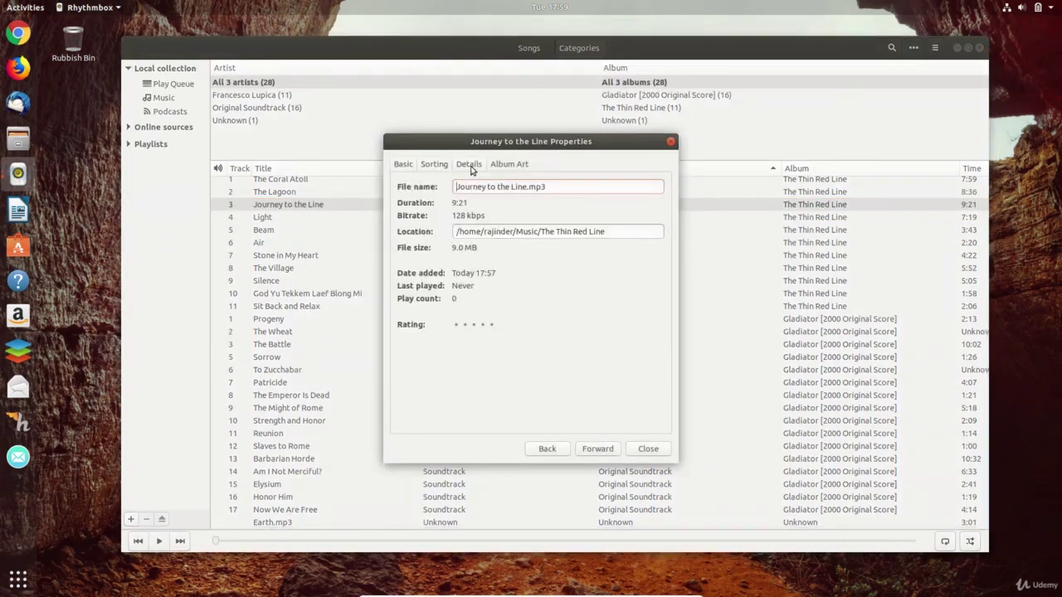
left_click(505, 166)
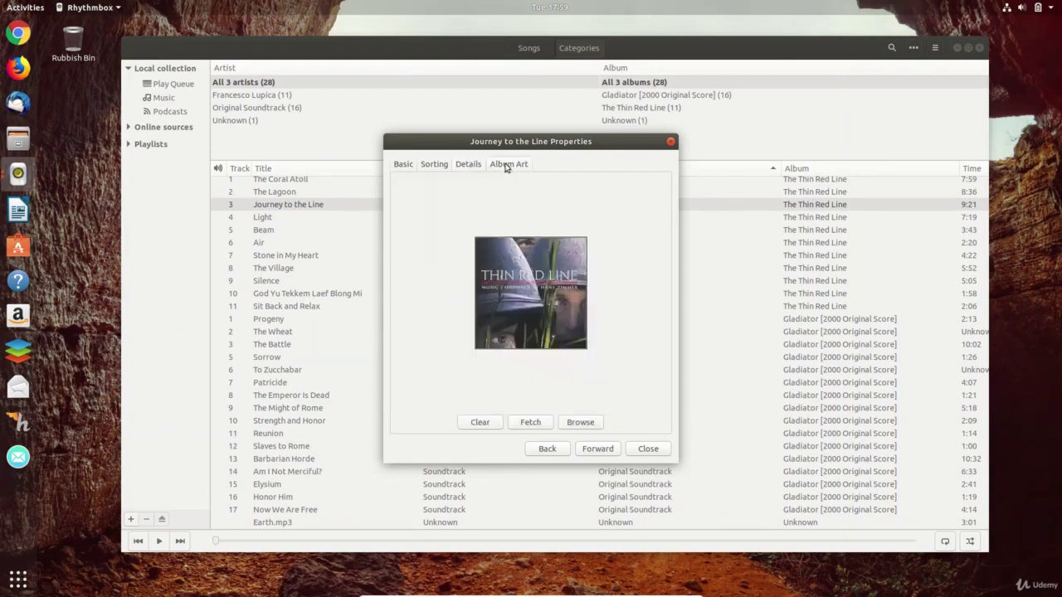
left_click(531, 423)
left_click(651, 450)
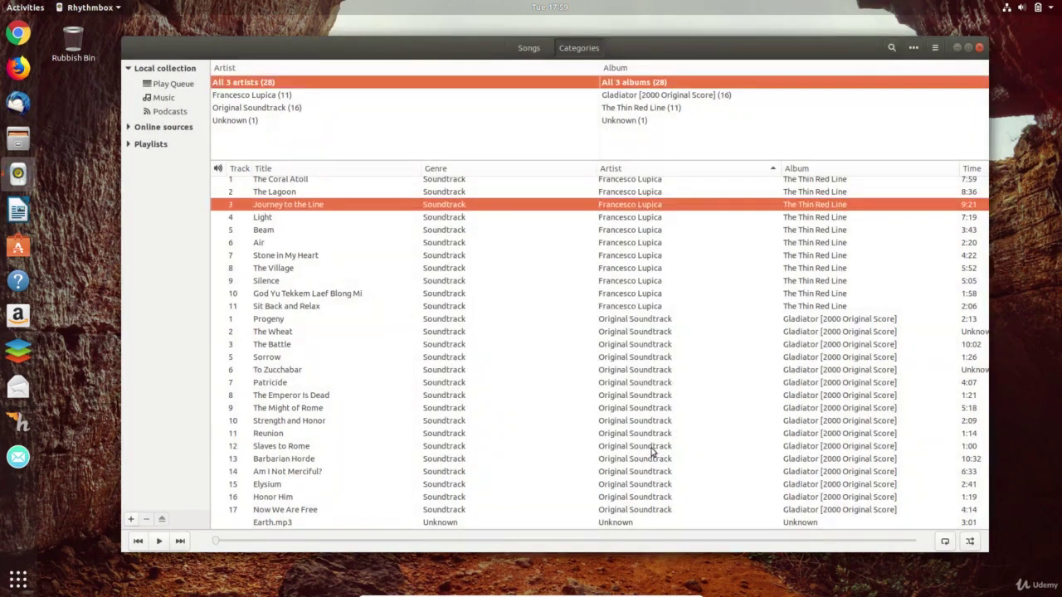
left_click(290, 241, "shift")
right_click(290, 238)
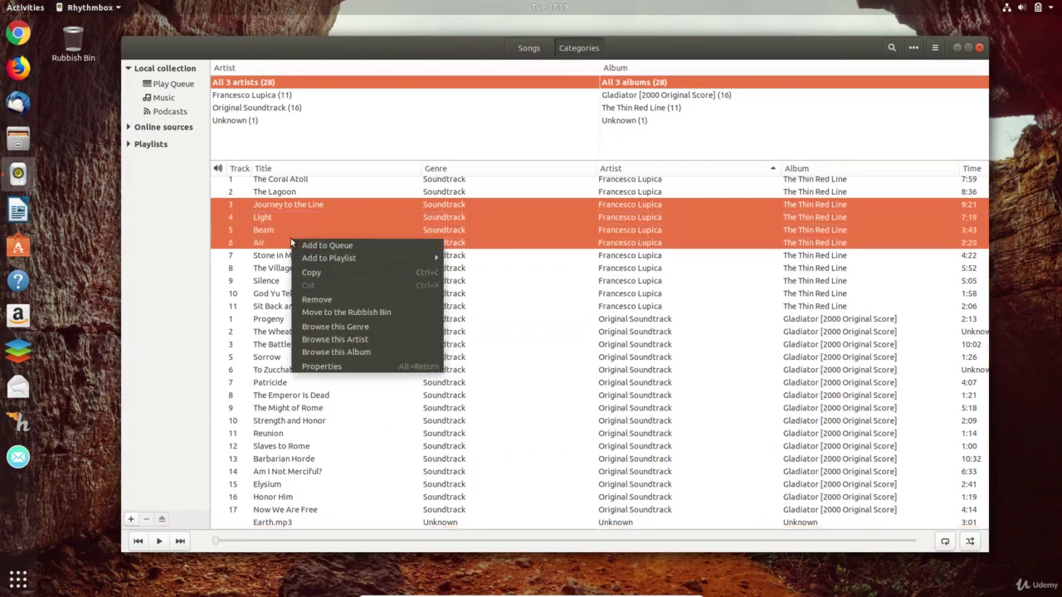
left_click(316, 365)
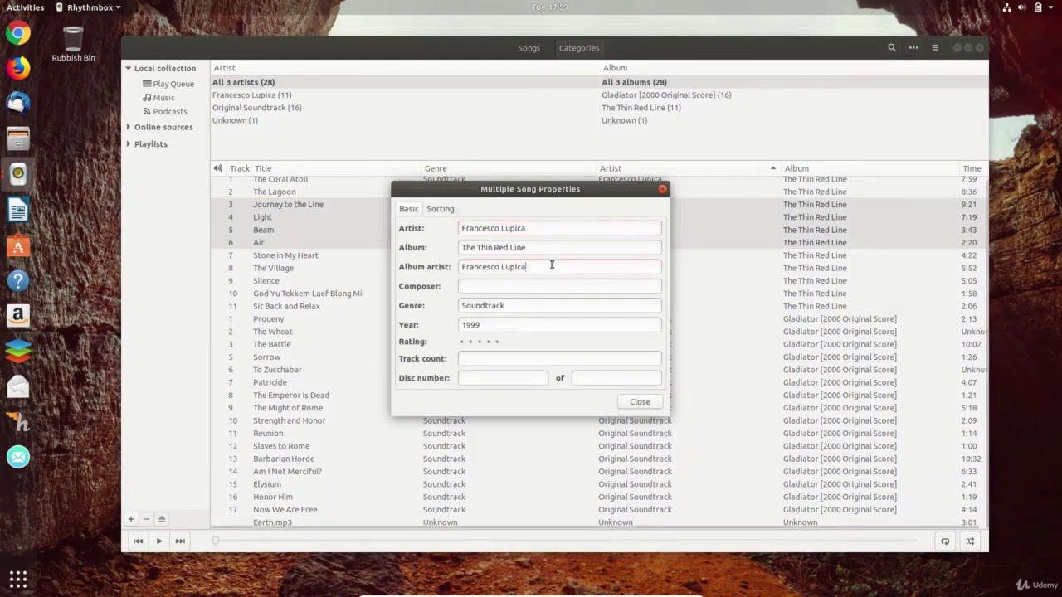
left_click(554, 246)
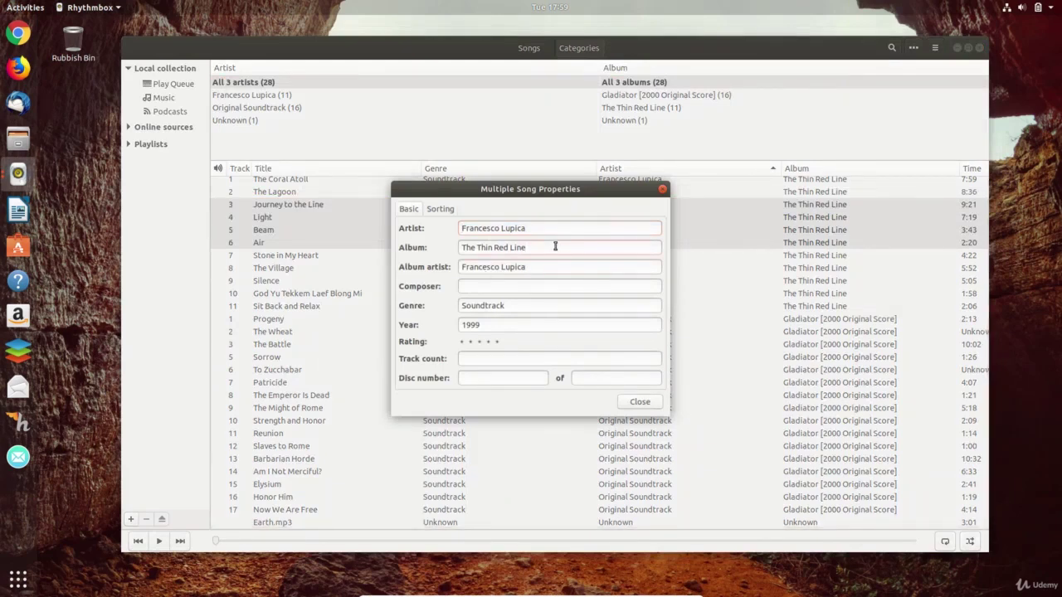
left_click(641, 402)
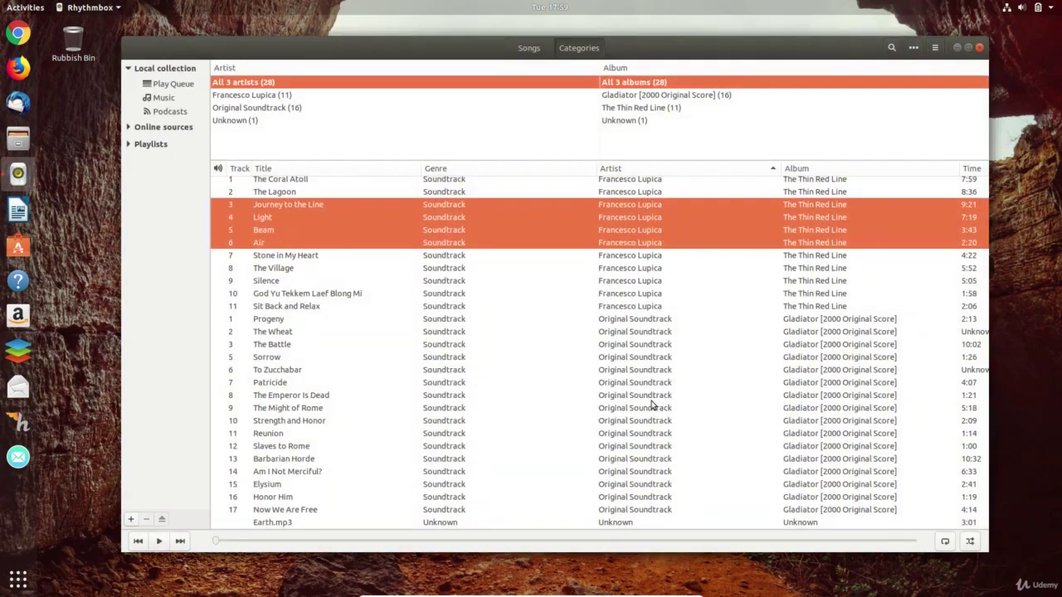
- Create a new playlist named newplaylist containing Journey to the Line
left_click(651, 398)
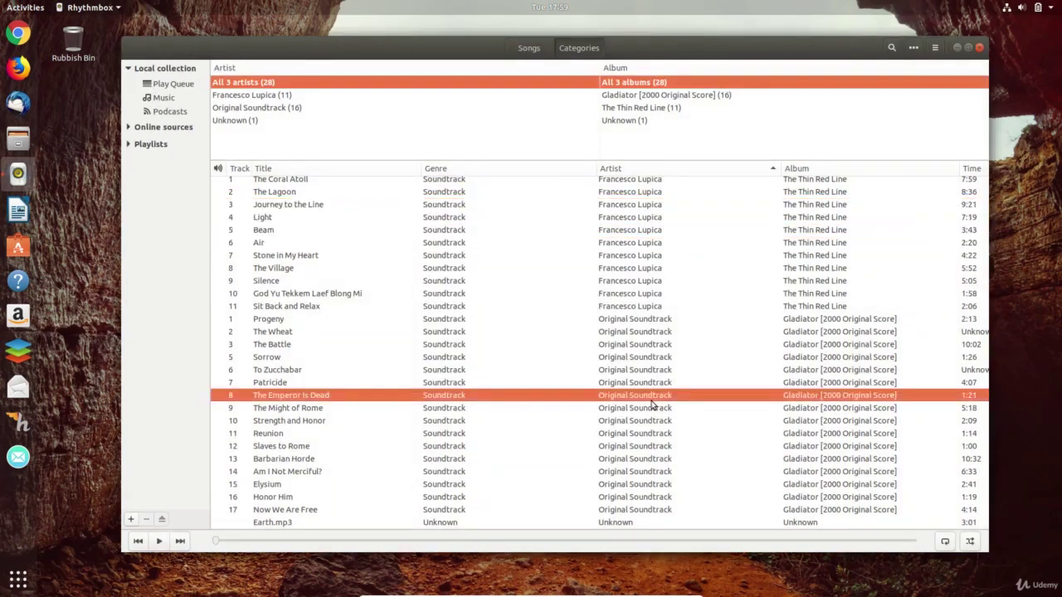
left_click(308, 206)
right_click(309, 206)
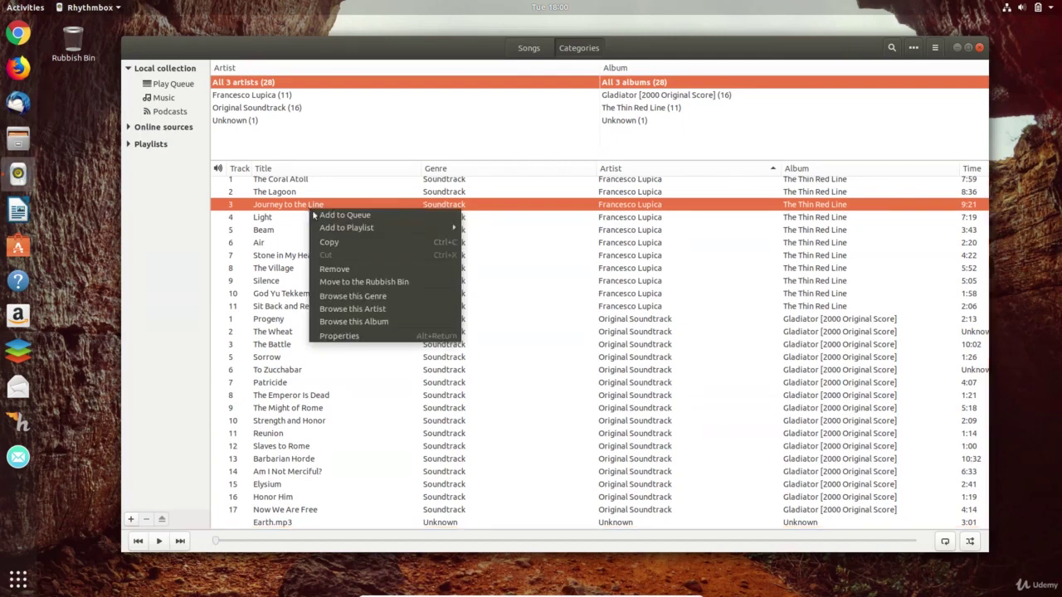
mouse_move(333, 228)
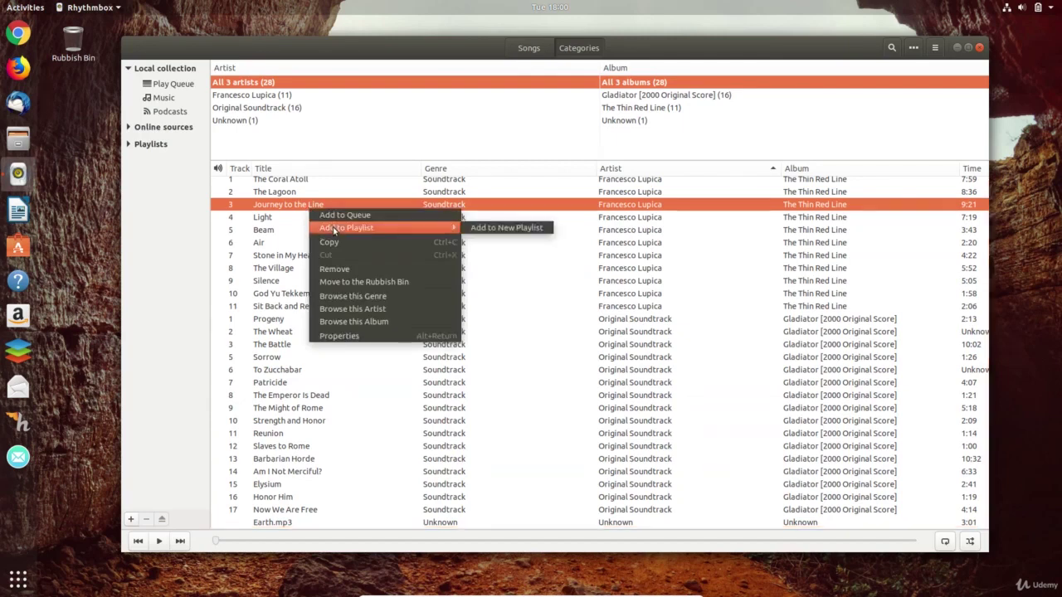
left_click(490, 229)
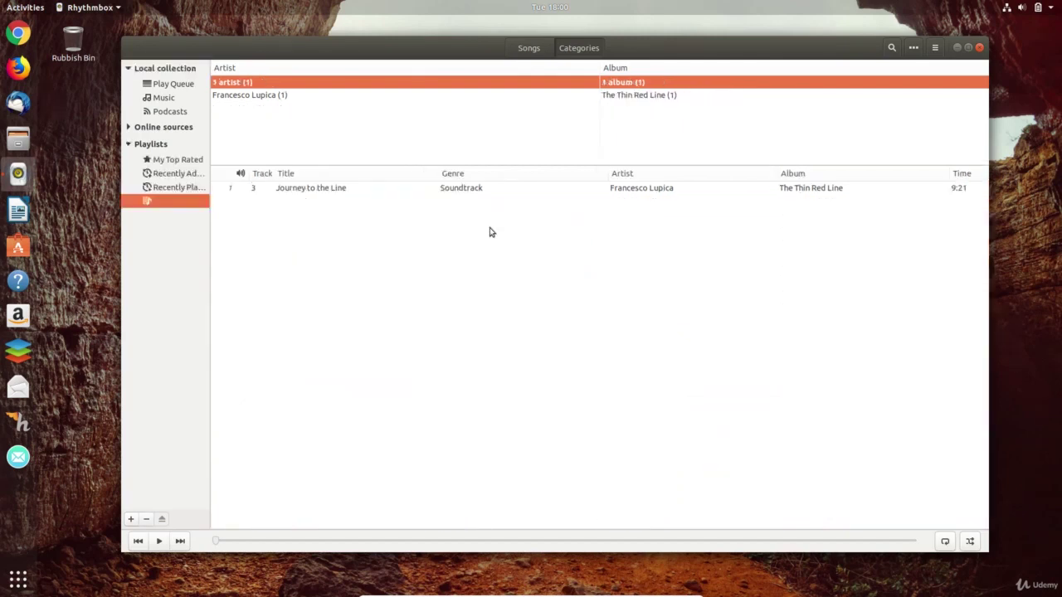
type("new")
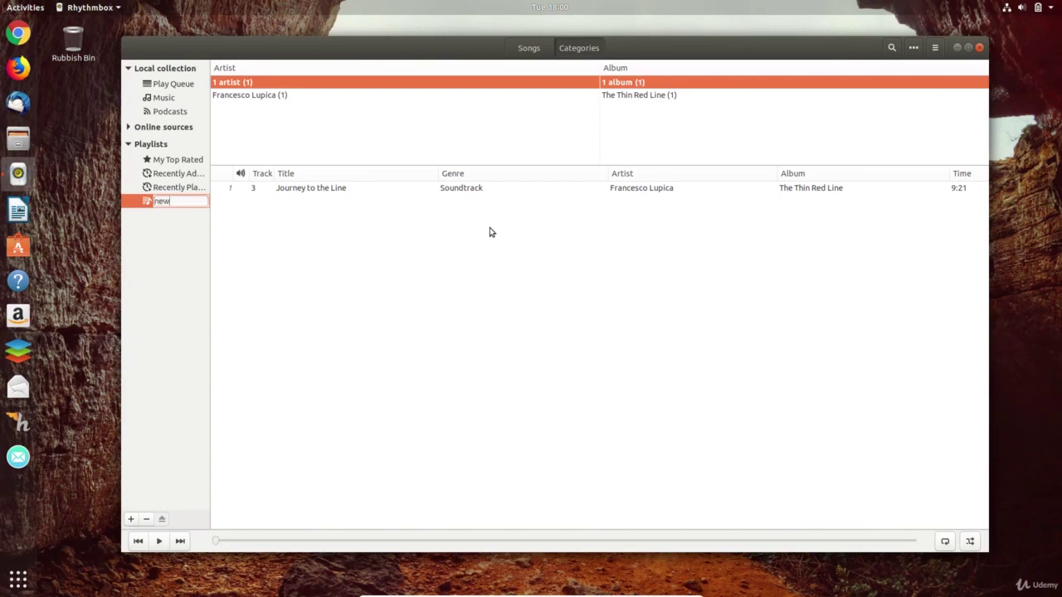
type("playlist")
key("Return")
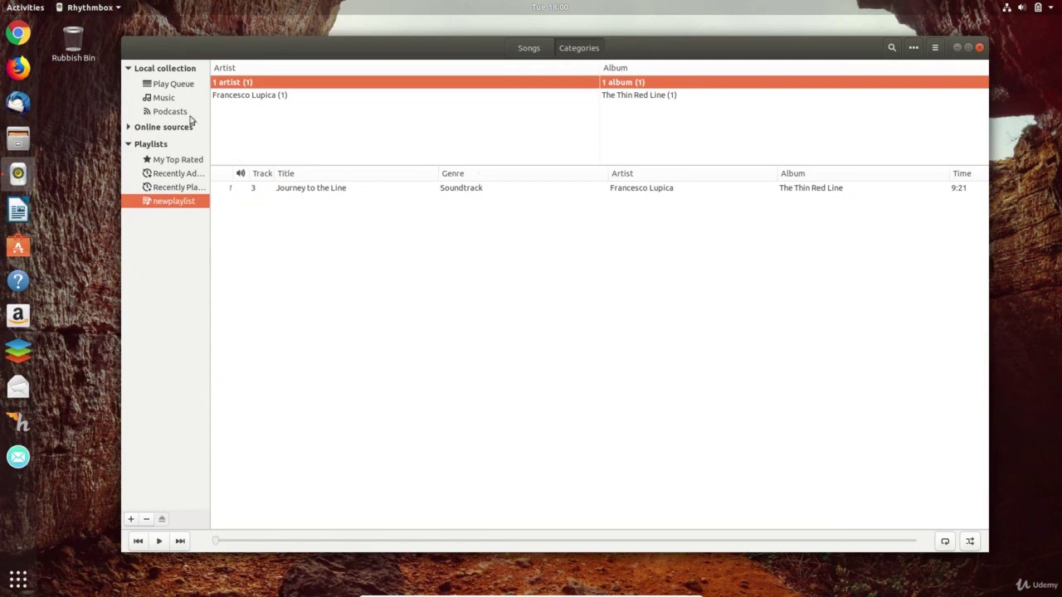
- Add Stone in My Heart and Patricide to newplaylist, then view its songs
left_click(166, 98)
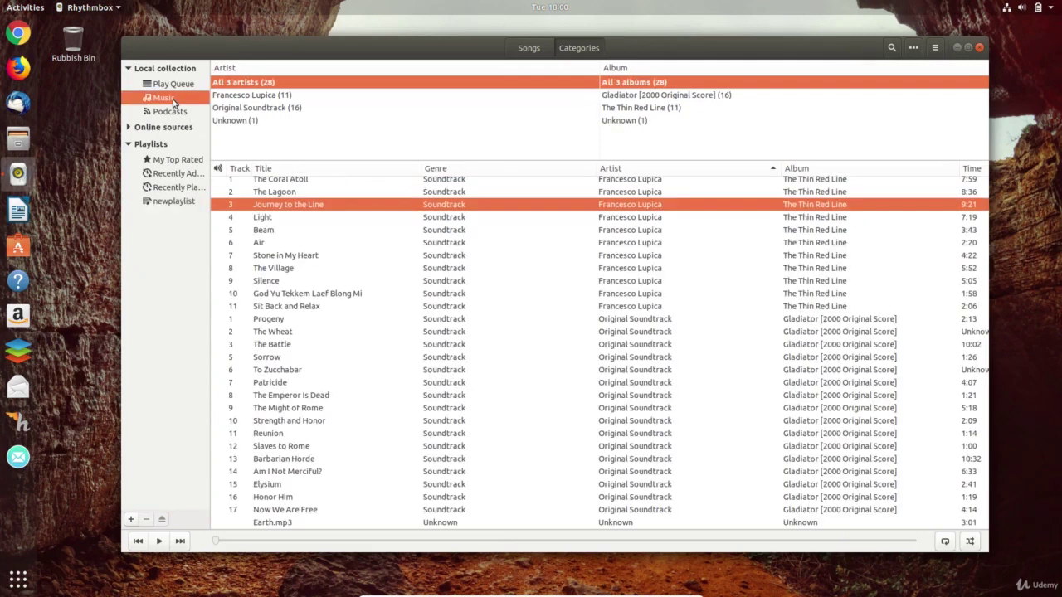
left_click(264, 259)
right_click(265, 261)
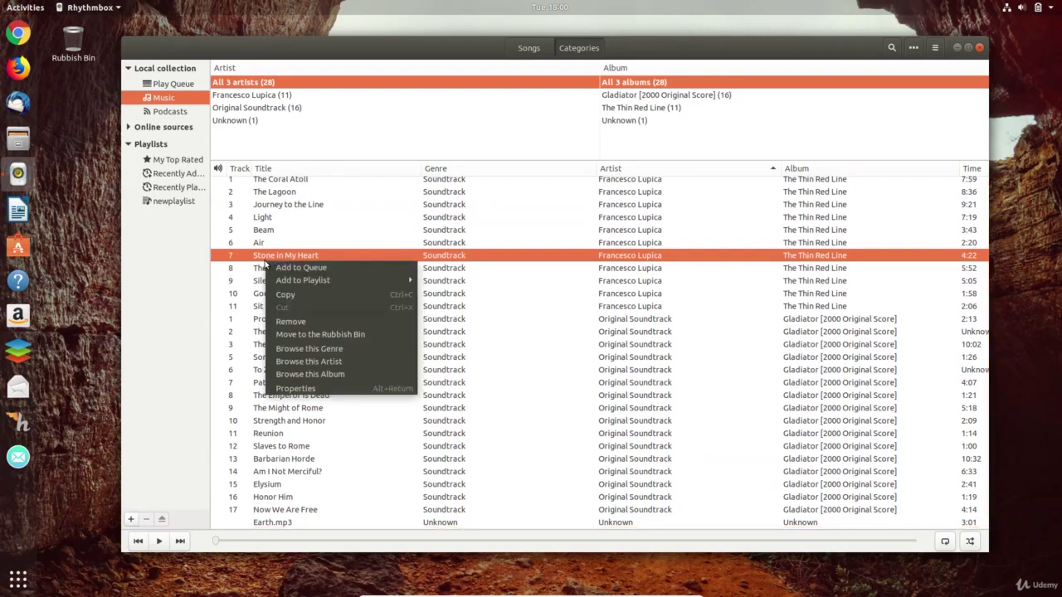
mouse_move(358, 282)
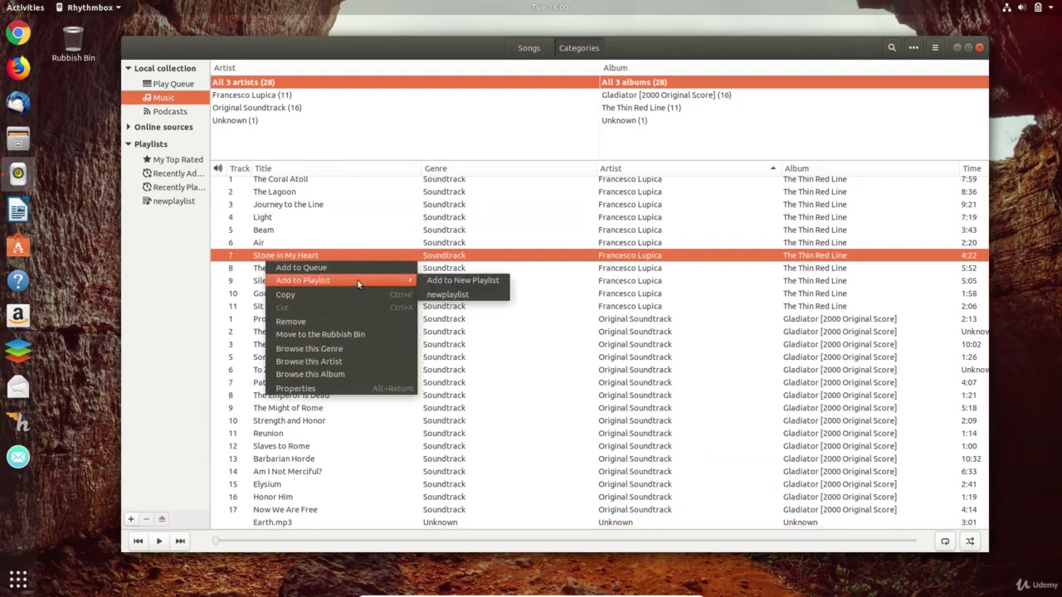
left_click(459, 294)
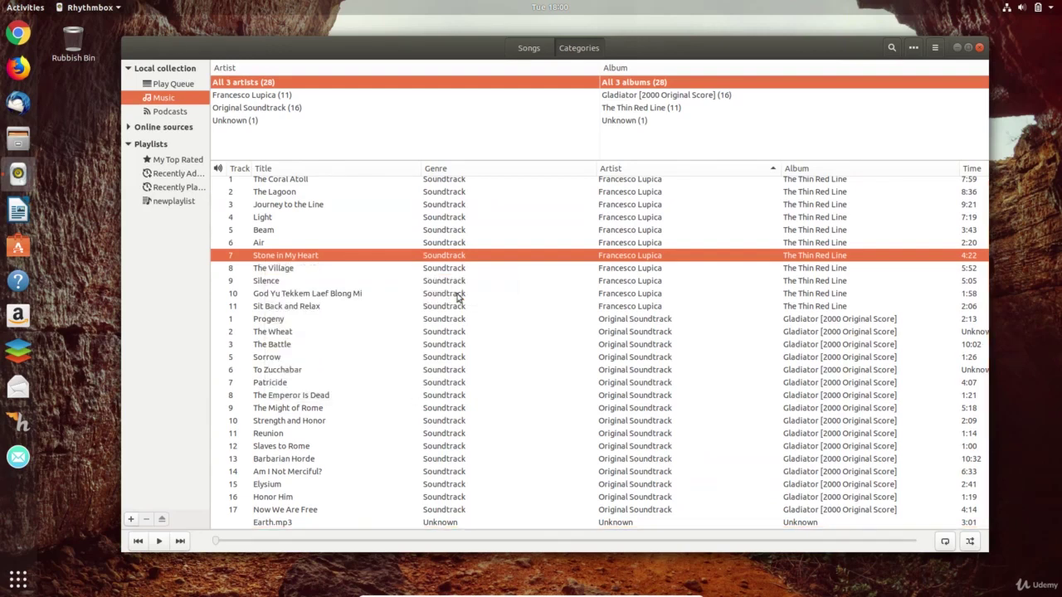
left_click(724, 97)
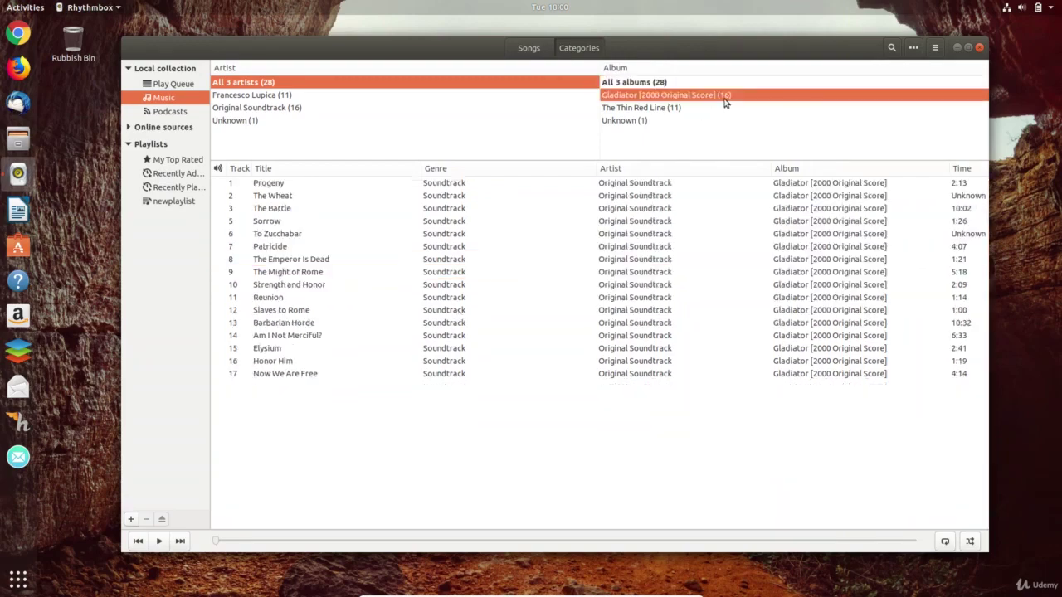
left_click(316, 246)
right_click(316, 246)
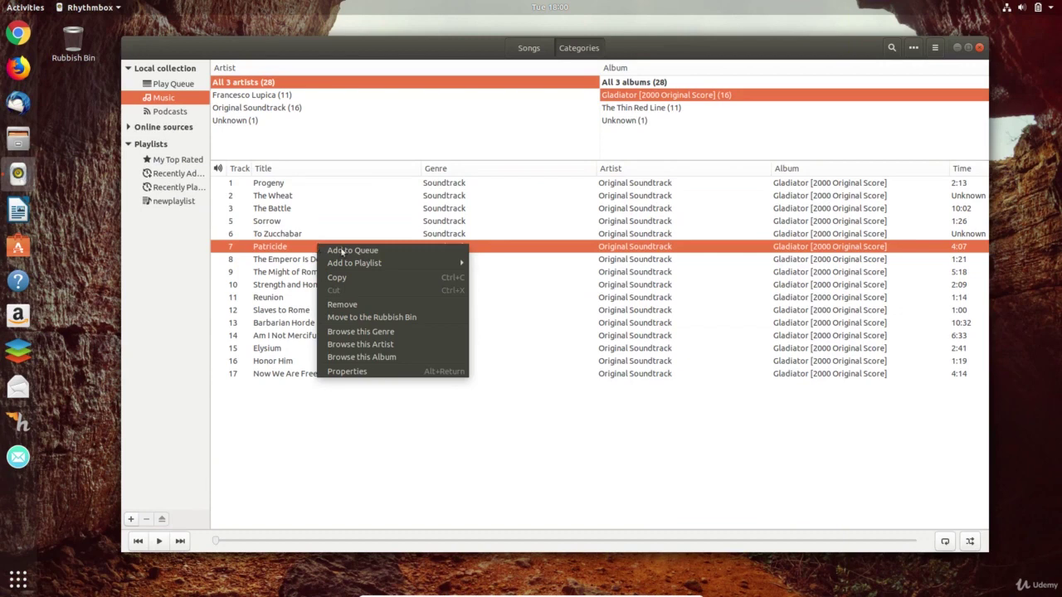
mouse_move(443, 264)
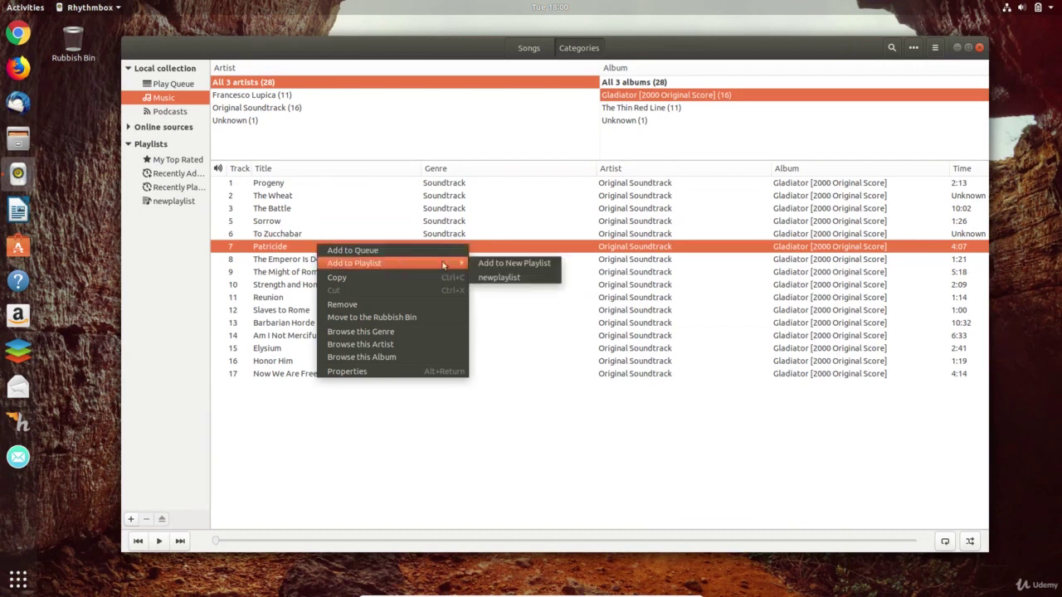
left_click(503, 277)
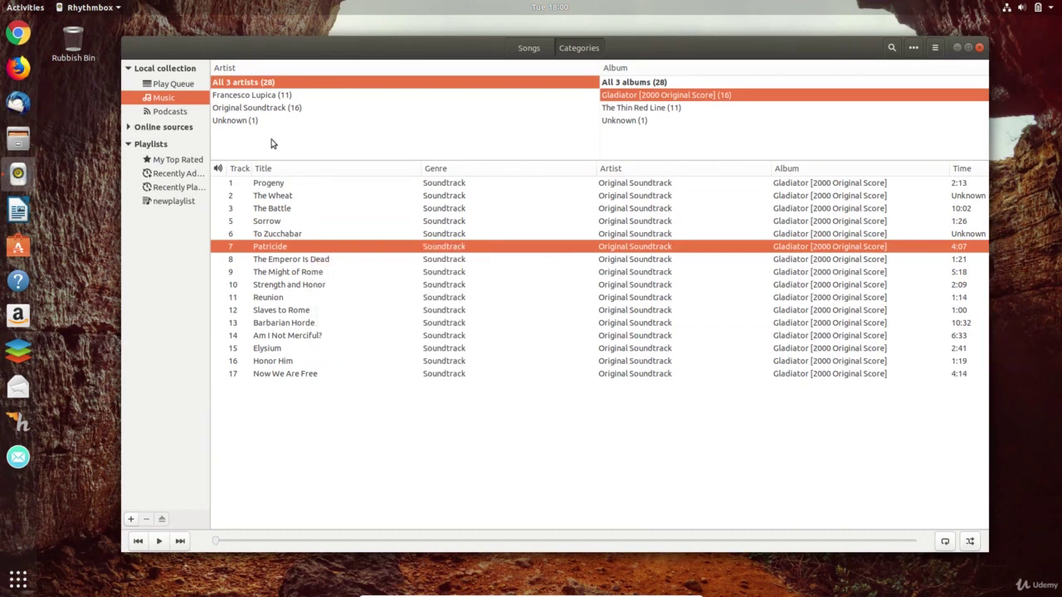
left_click(178, 201)
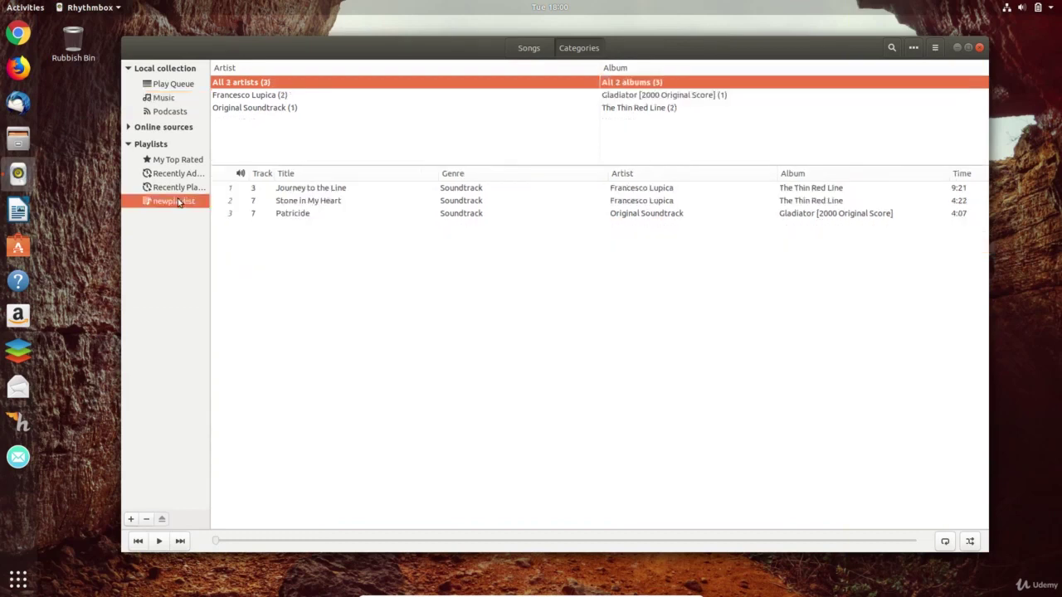
- Open Files at Home and turn on Show Hidden Files
key("super+e")
left_click(887, 85)
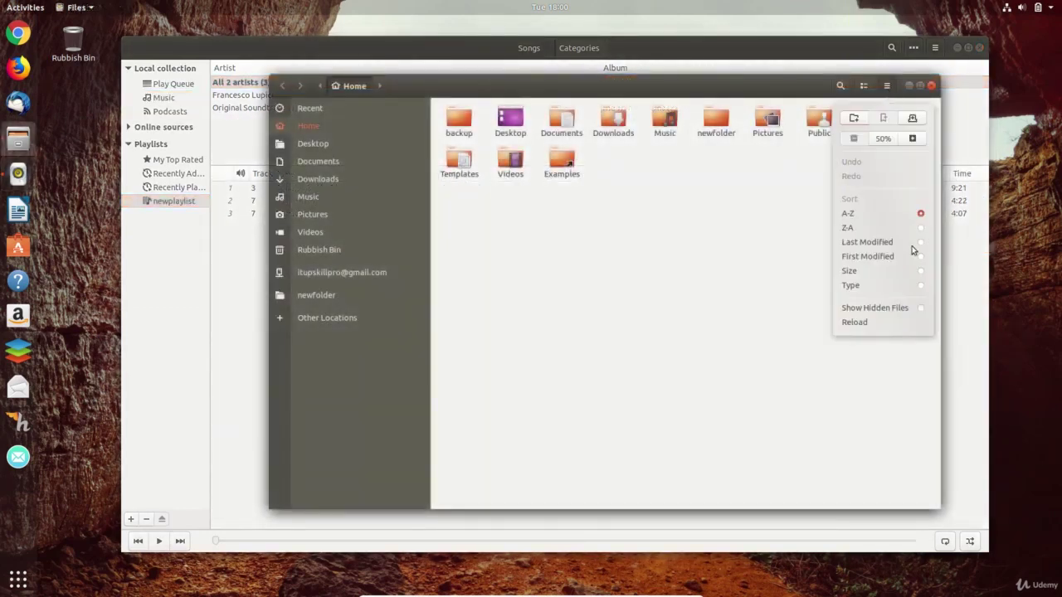
left_click(925, 311)
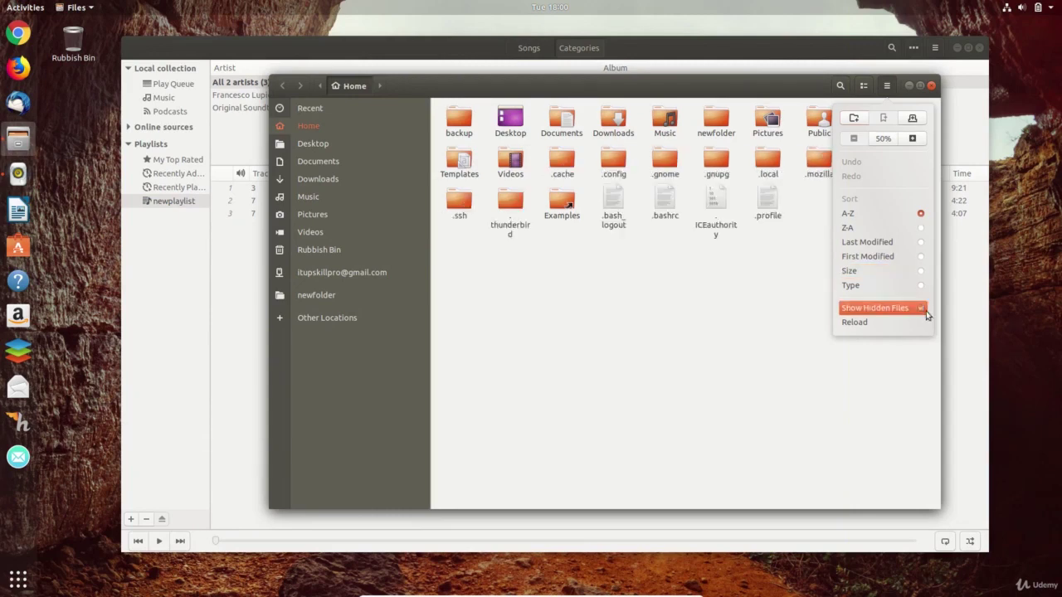
left_click(784, 319)
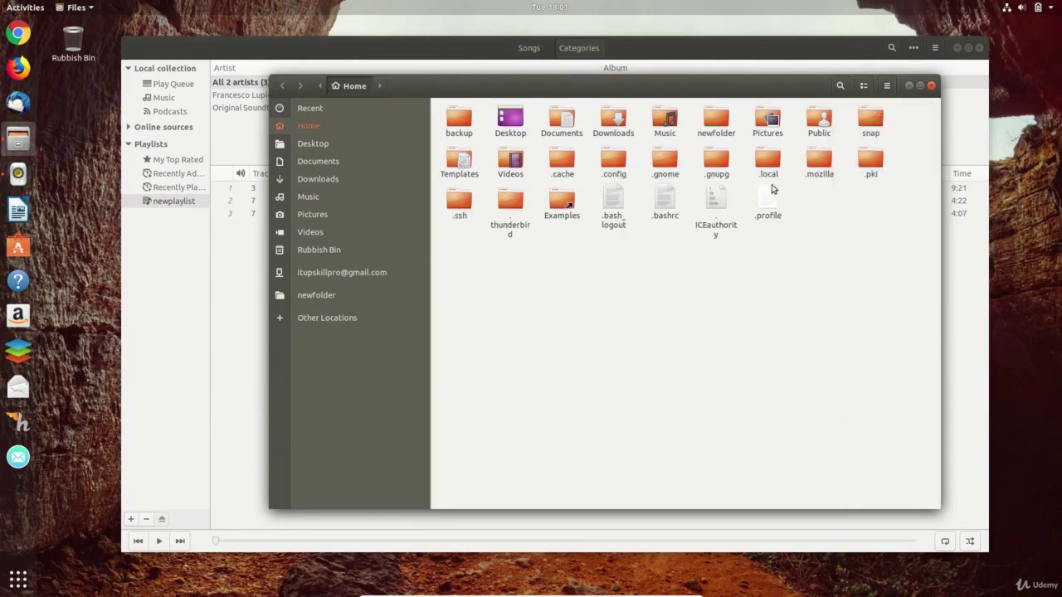
- Navigate into .local, then share, then the rhythmbox folder
left_click(765, 164)
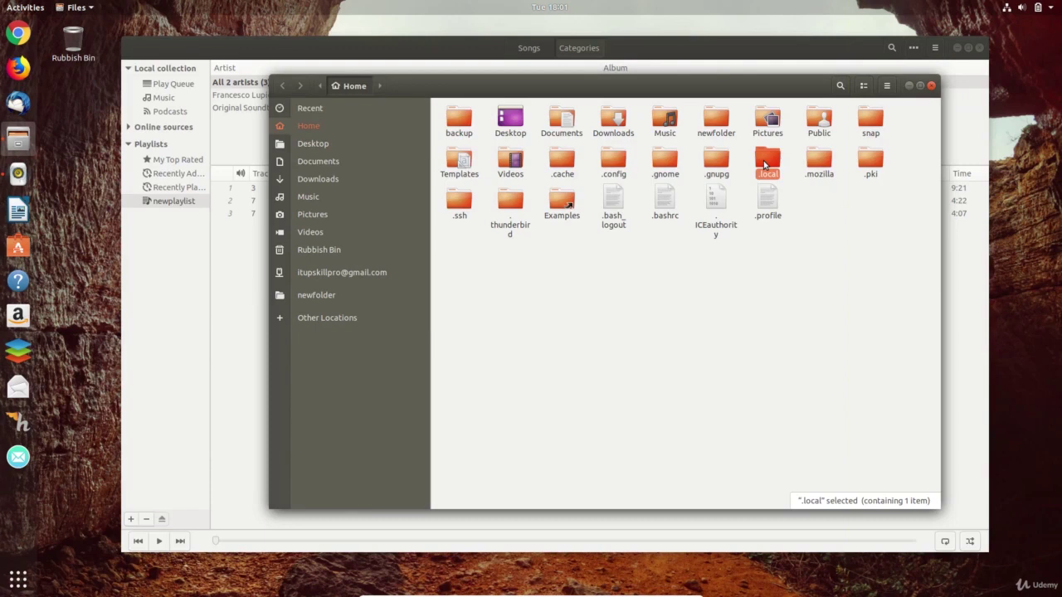
double_click(765, 164)
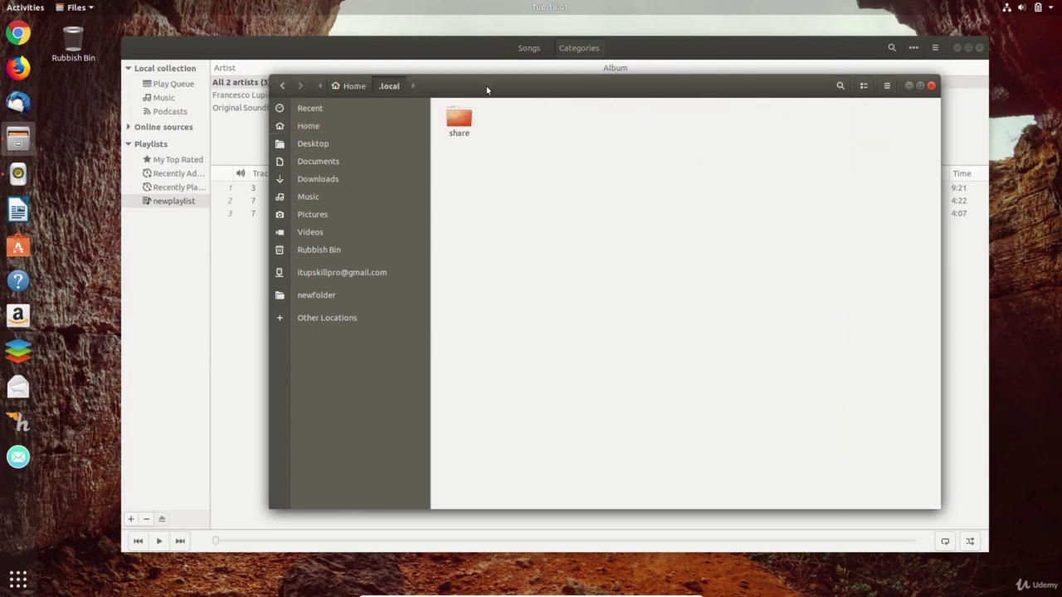
left_click(458, 121)
double_click(458, 121)
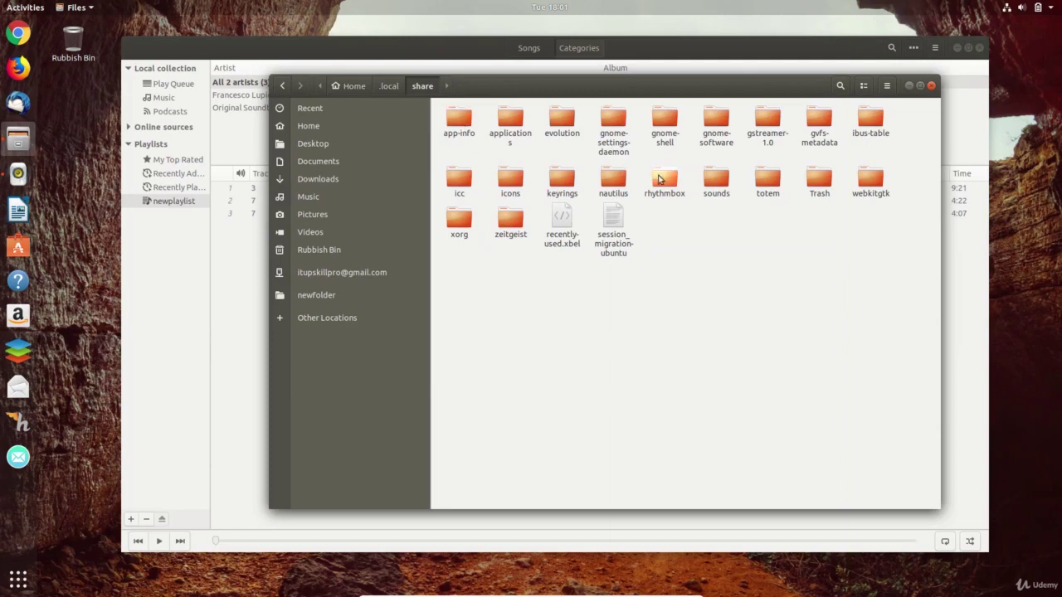
double_click(664, 184)
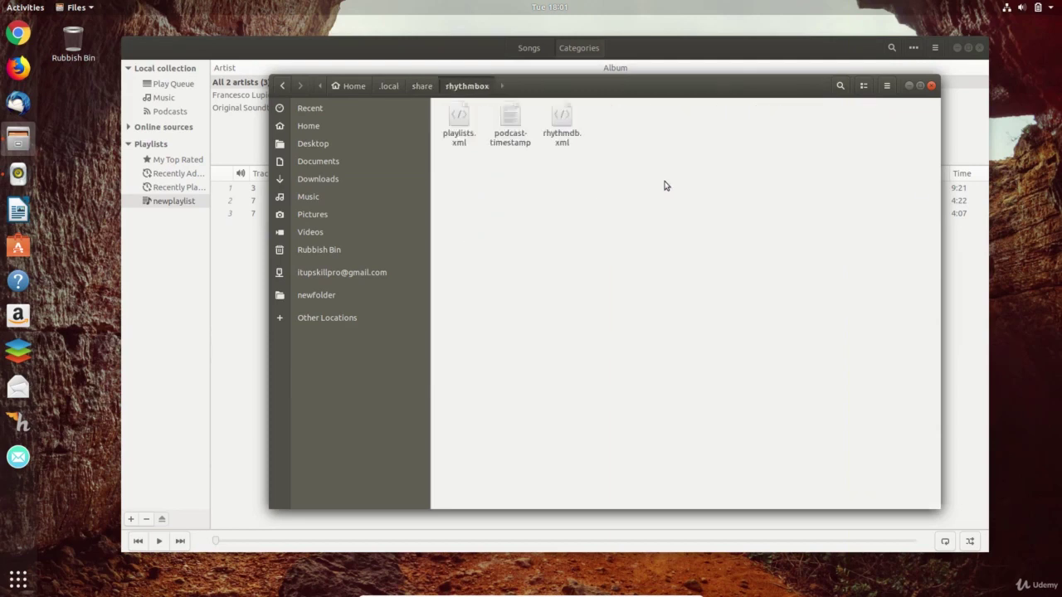
- Open playlists.xml maximized in Text Editor and highlight newplaylist's three song locations
left_click(461, 122)
double_click(461, 122)
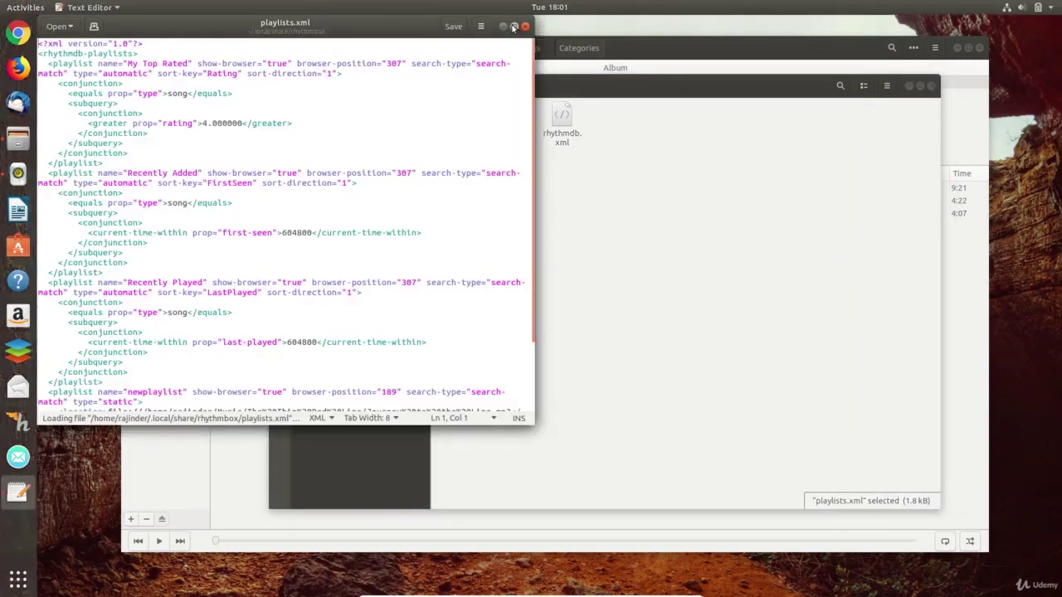
left_click(512, 27)
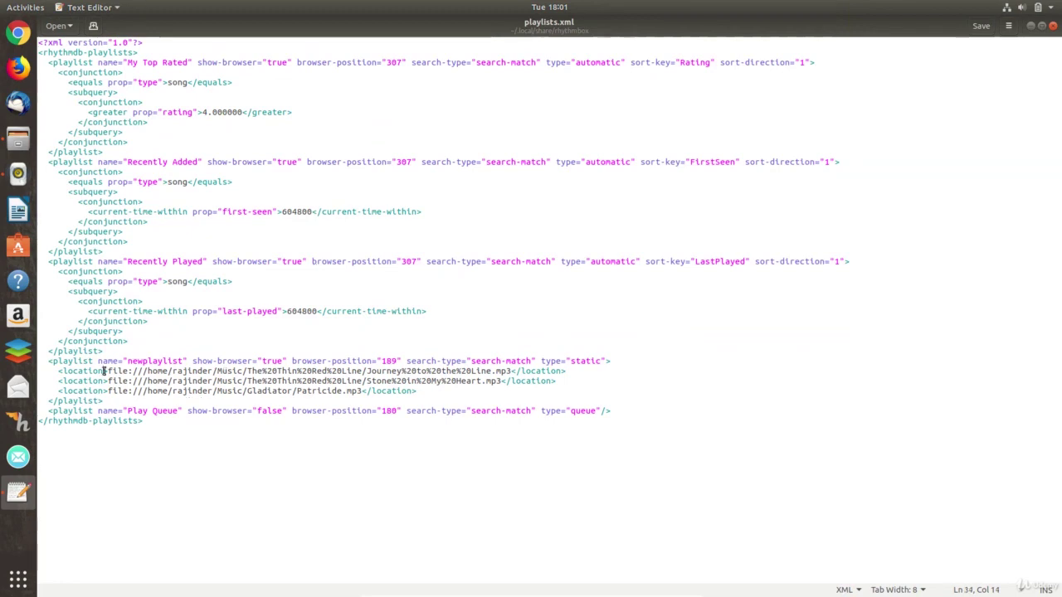
left_click_drag(103, 371, 505, 395)
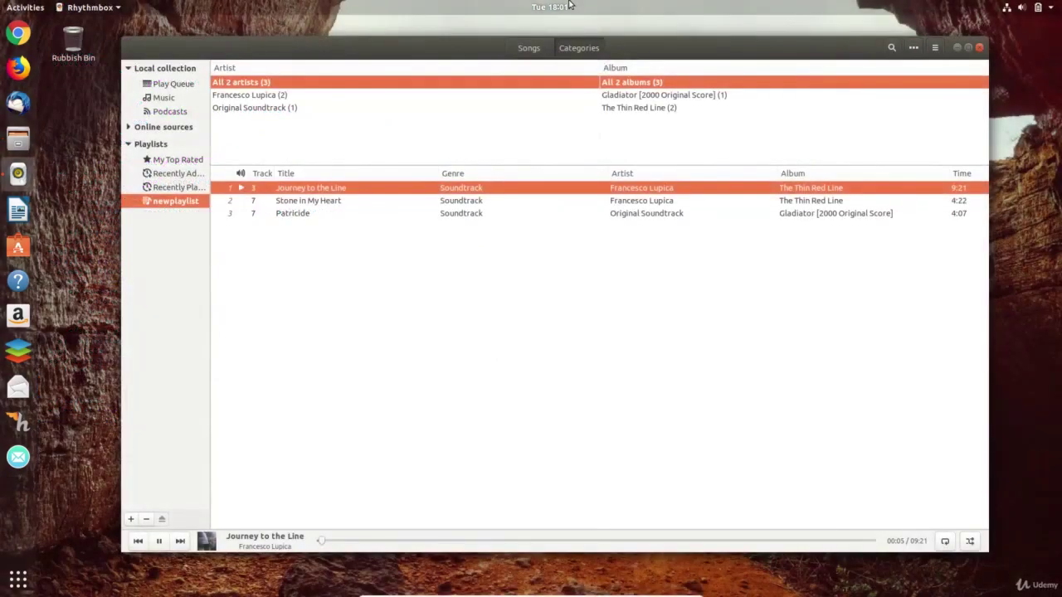
- Skip ahead twice with the top-bar media controls to reach Patricide
left_click(552, 7)
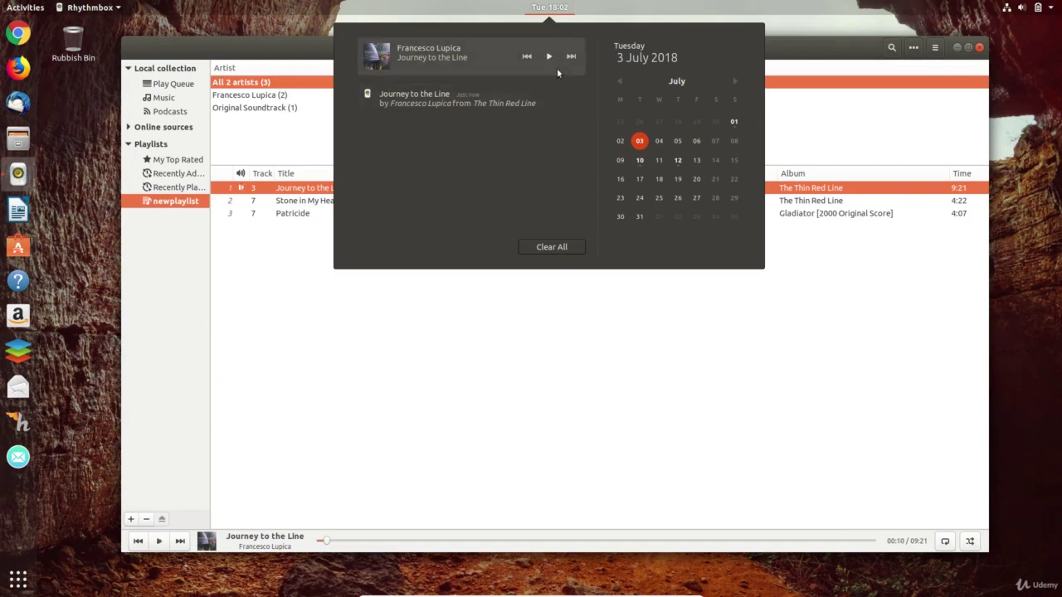
left_click(571, 57)
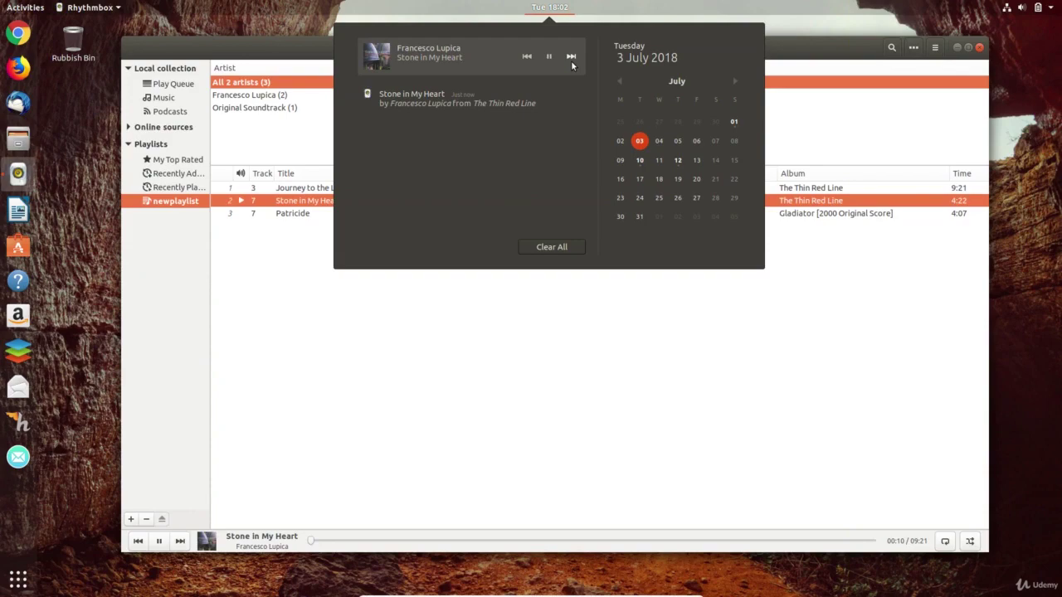
left_click(571, 57)
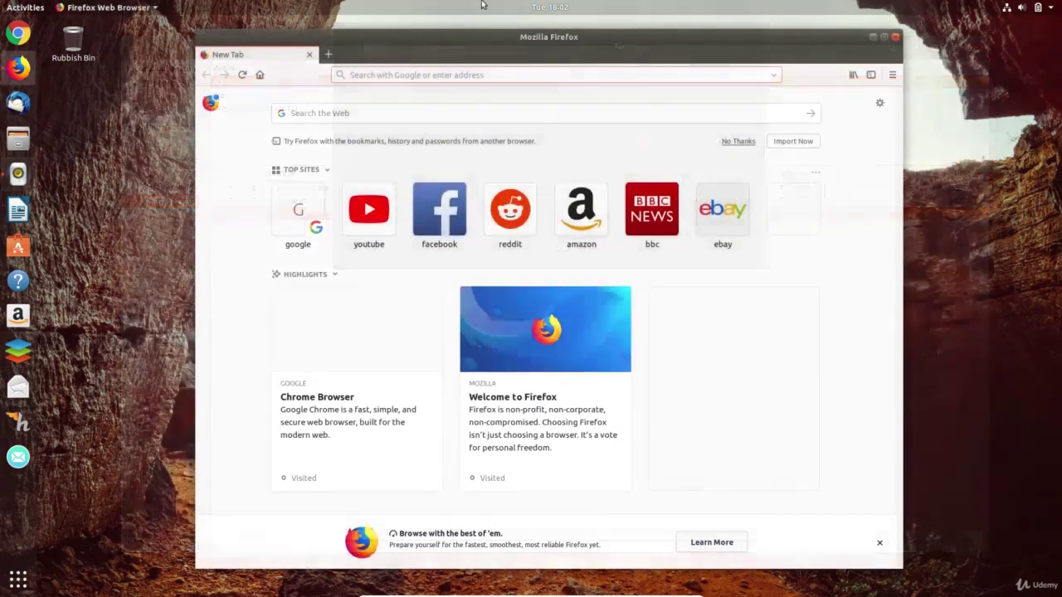
- Search the web for ubuntu-restricted-extras 18.04
left_click(391, 113)
type("ubuntu-restricted-extras")
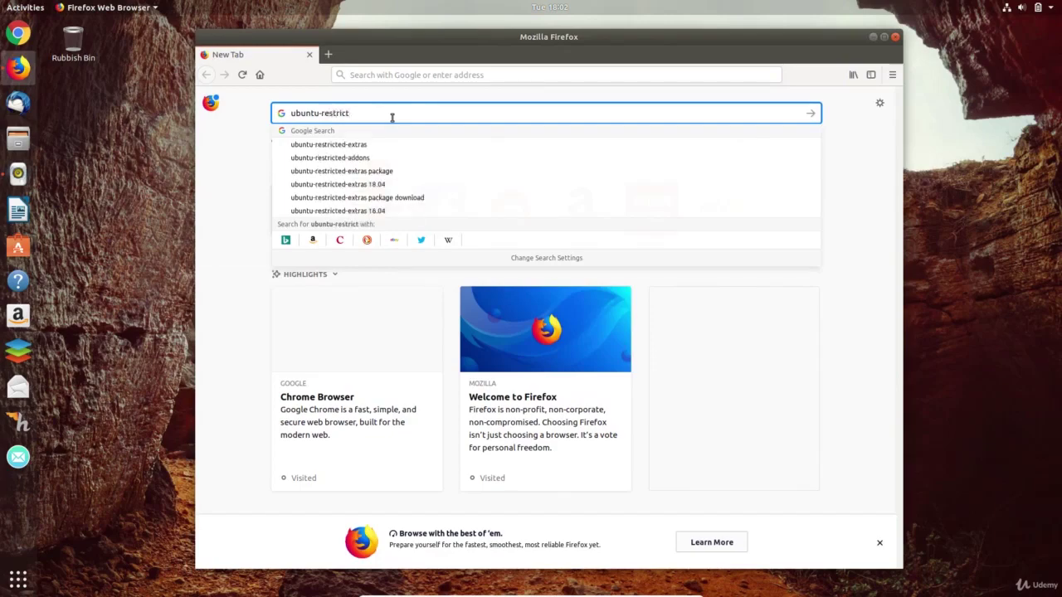
key("Down")
key("Return")
left_click(380, 140)
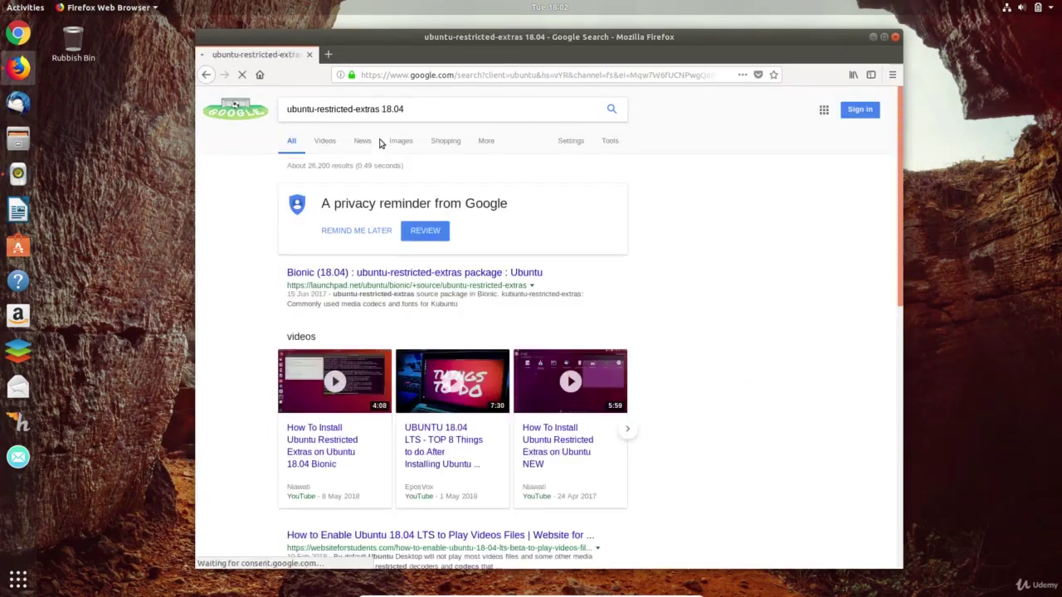
- On Launchpad, expand Bionic Beaver and download the ubuntu-restricted-extras amd64 .deb
left_click(374, 276)
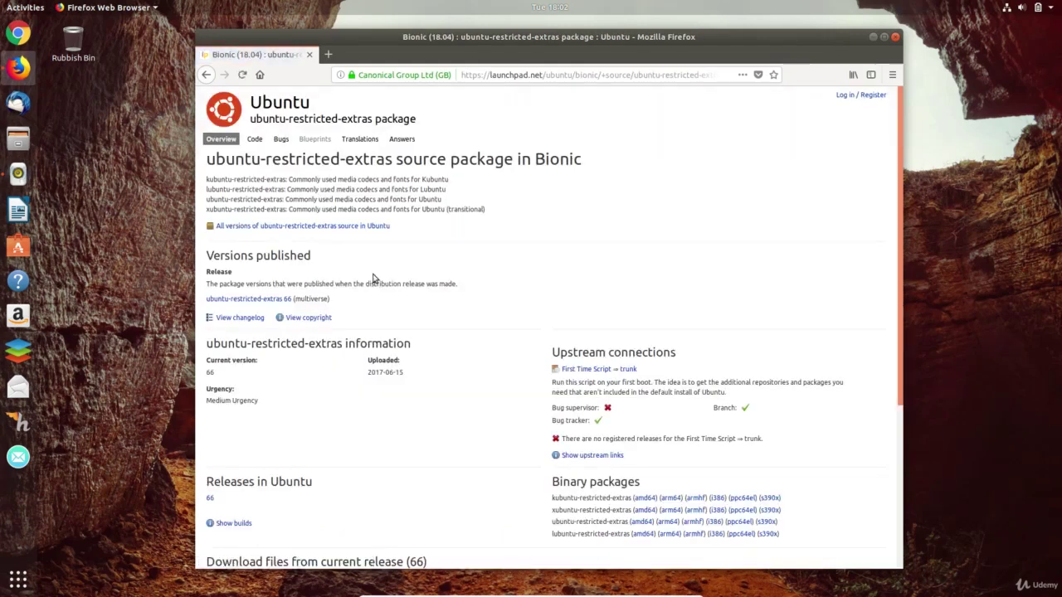
left_click(365, 229)
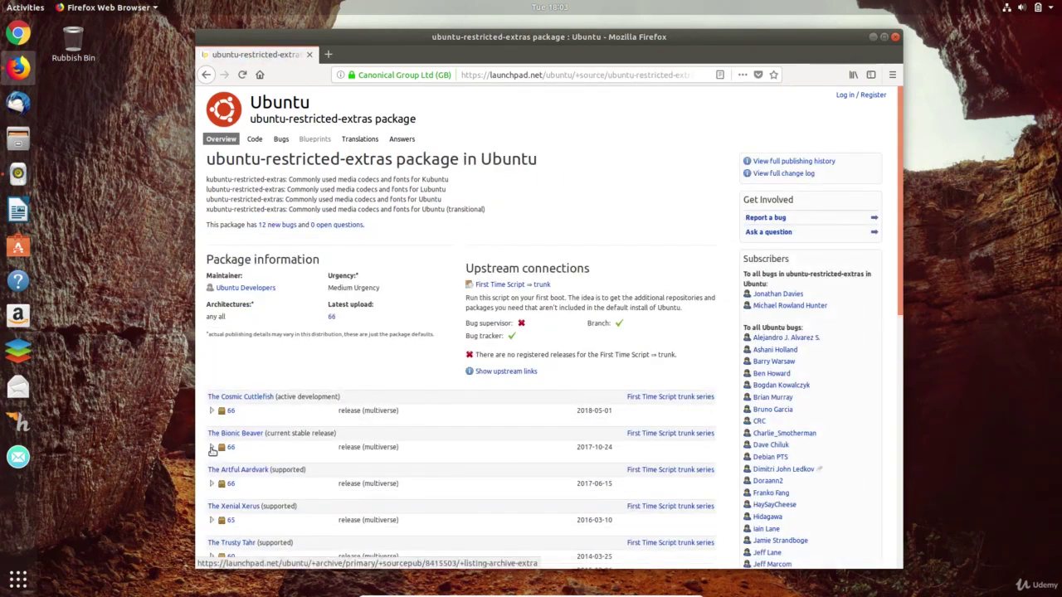
left_click(211, 449)
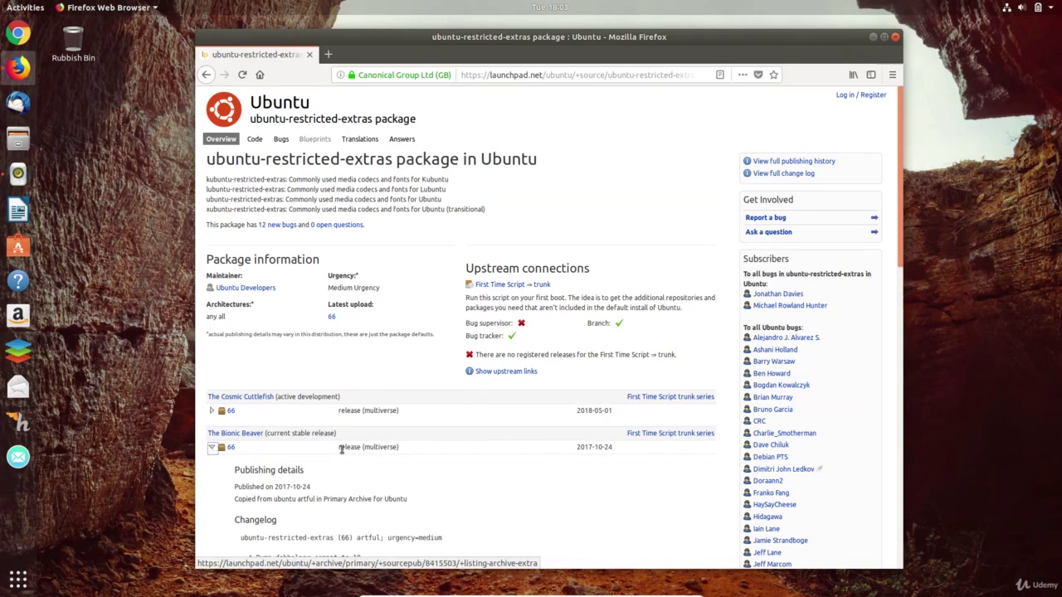
scroll(343, 453, "down", 5)
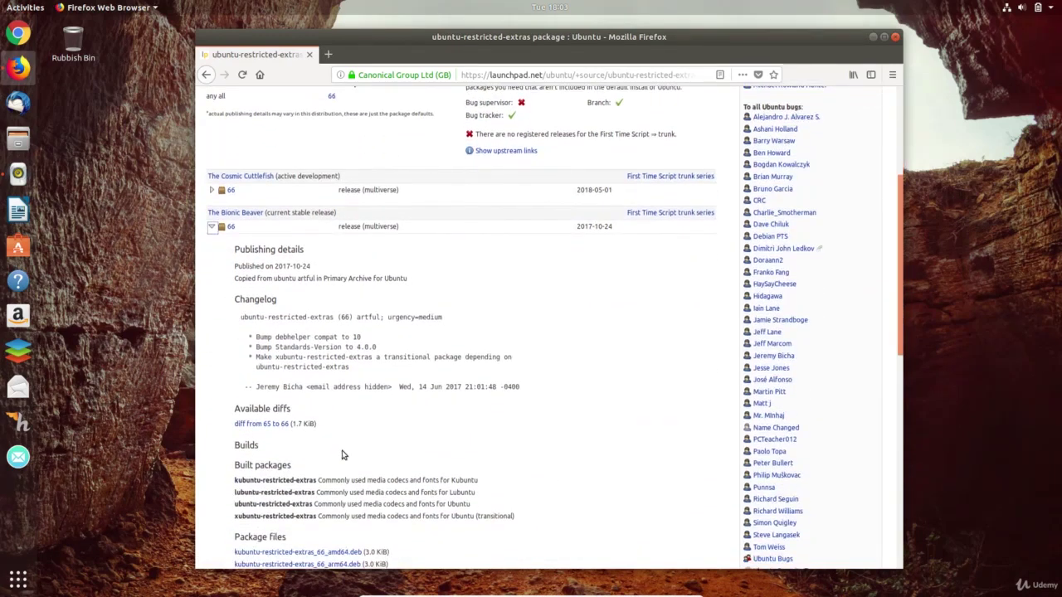
scroll(342, 455, "down", 5)
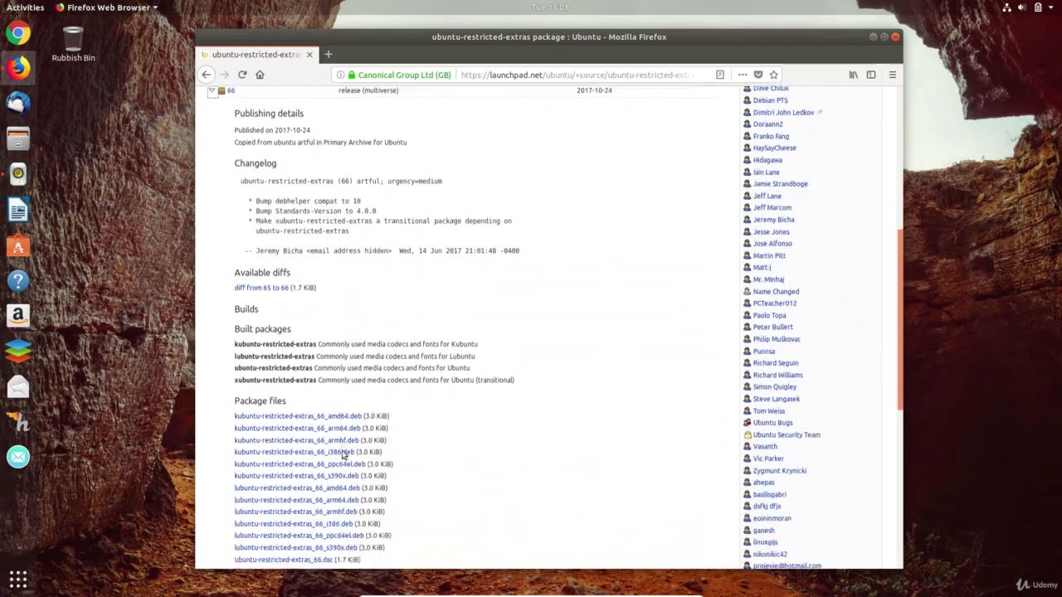
scroll(343, 454, "down", 2)
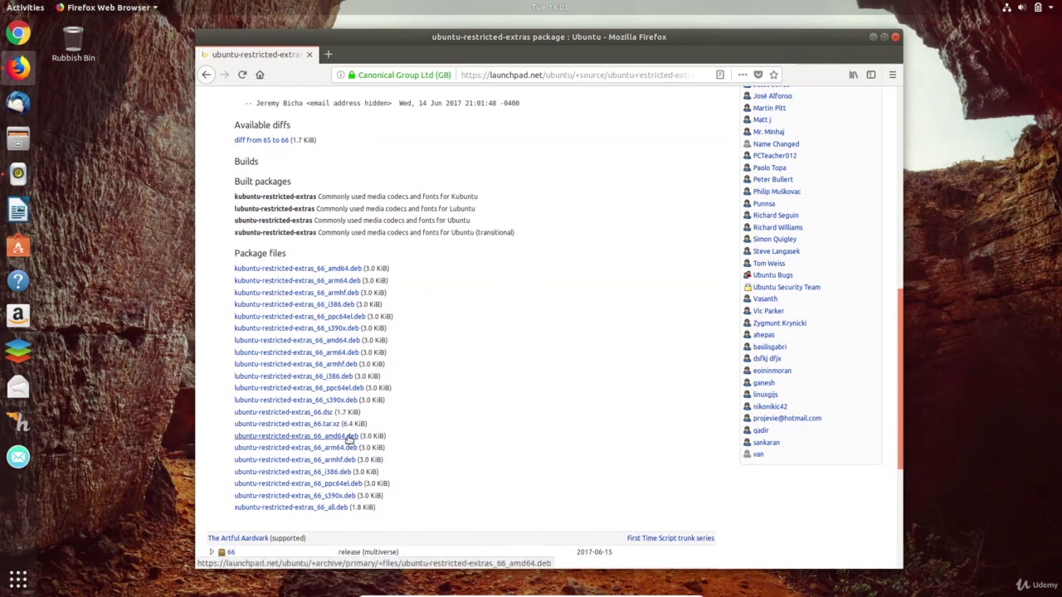
left_click(349, 438)
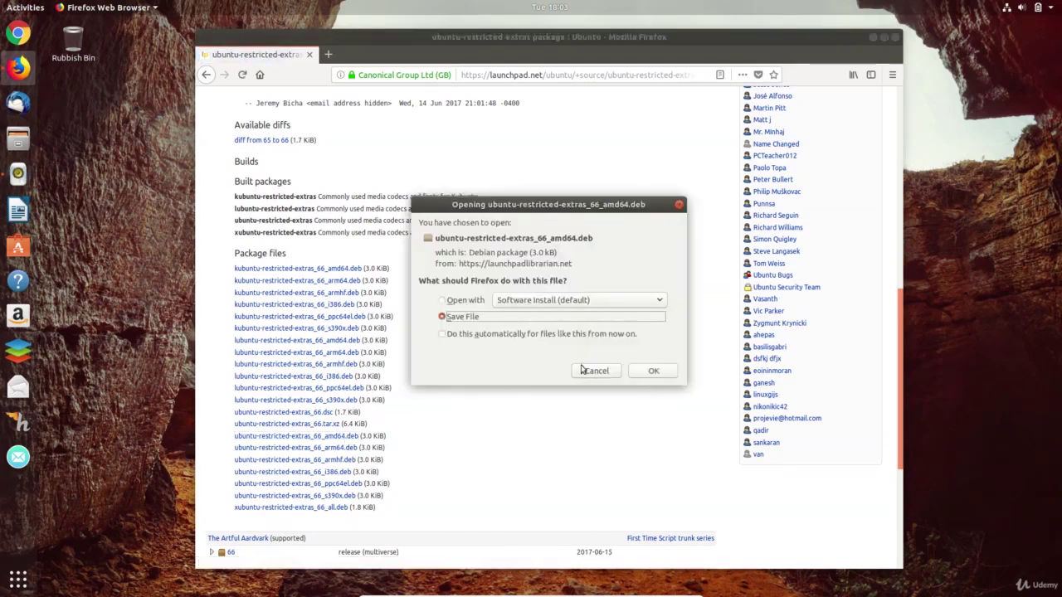
- Save the .deb and install it through Ubuntu Software, authorizing with the account password
left_click(651, 372)
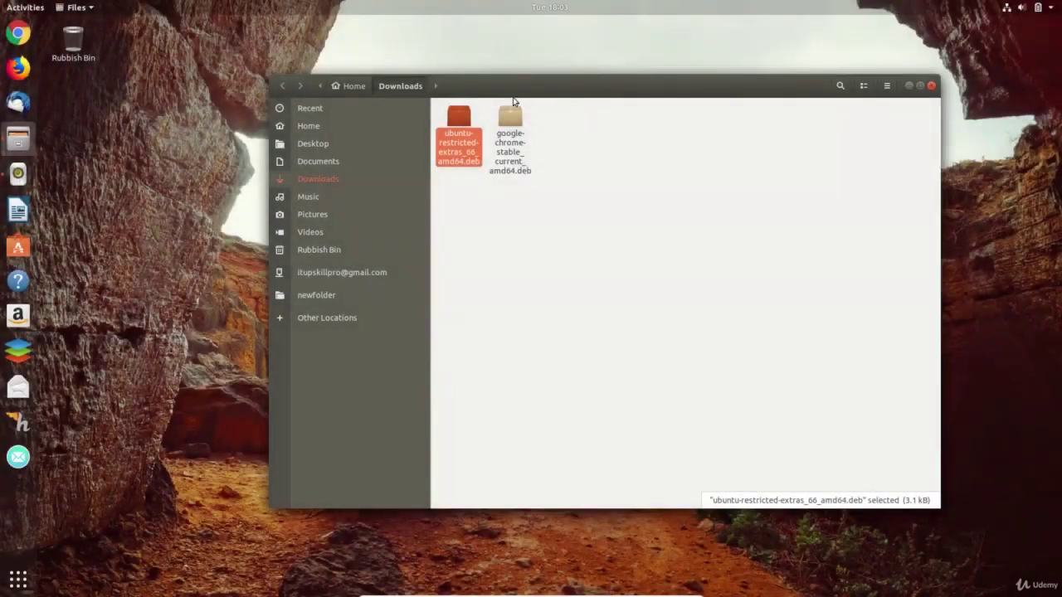
double_click(462, 122)
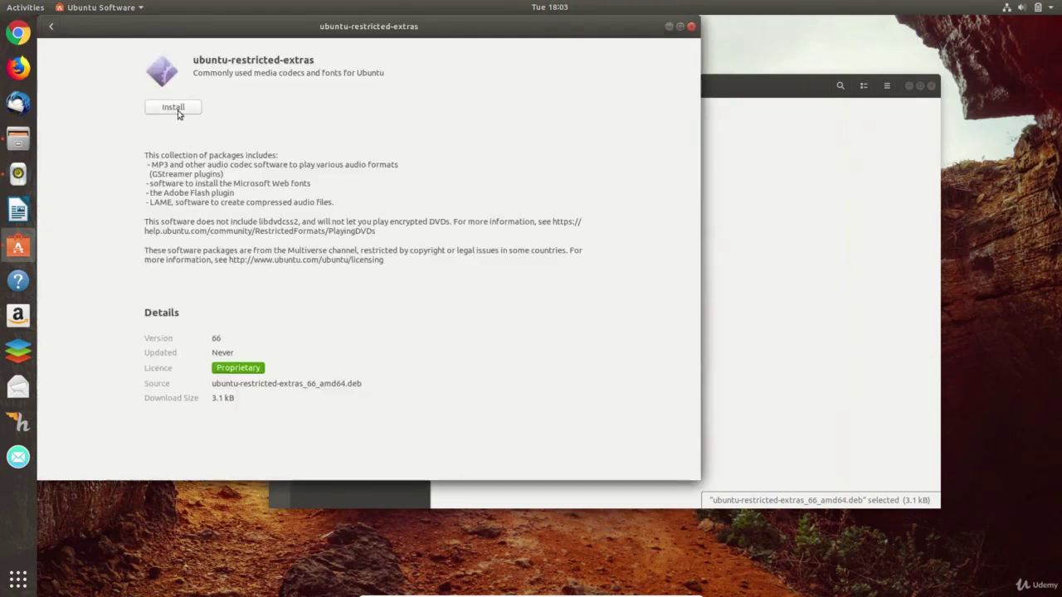
left_click(176, 111)
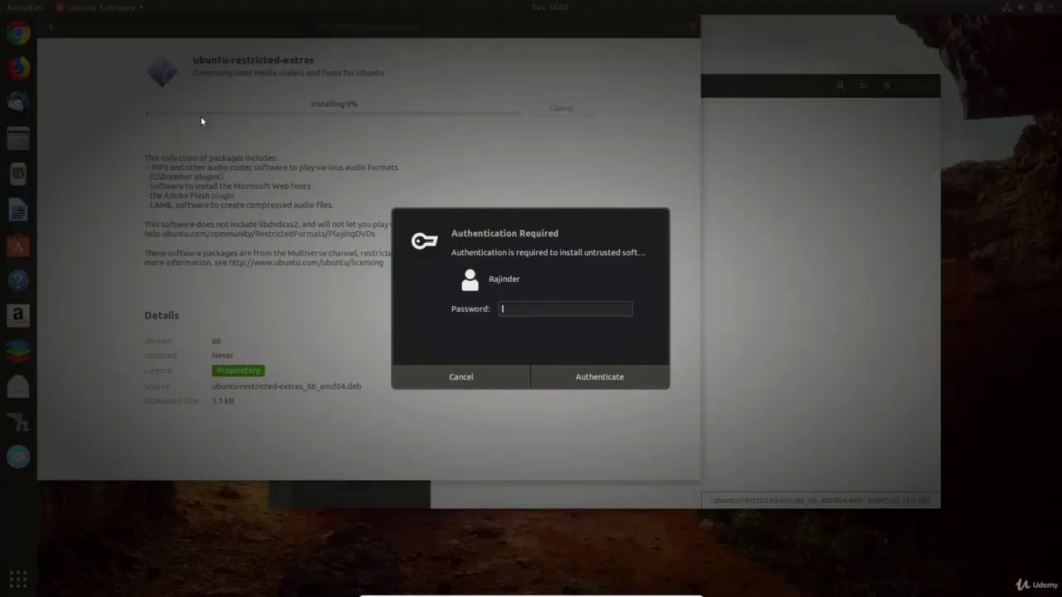
type("*****")
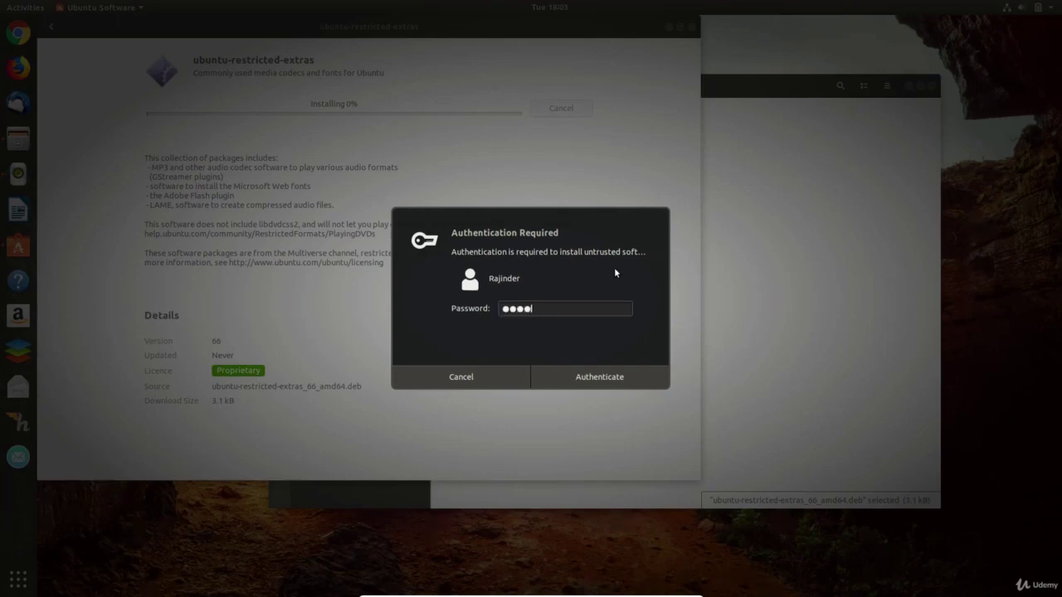
key("Return")
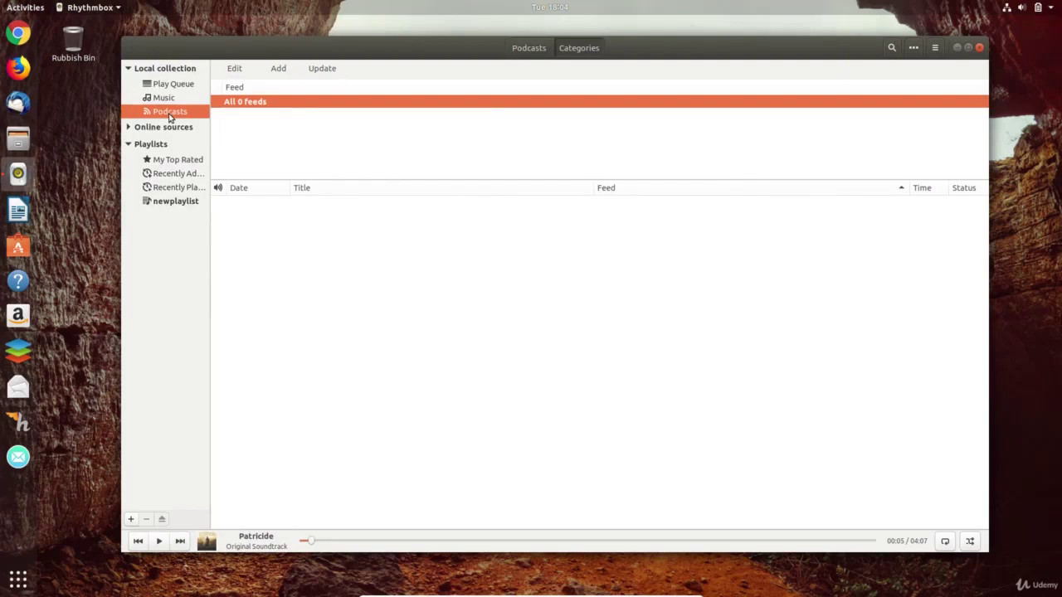
- In Firefox, open the BBC Click podcast under iTunes Technology and select its URL
left_click(18, 66)
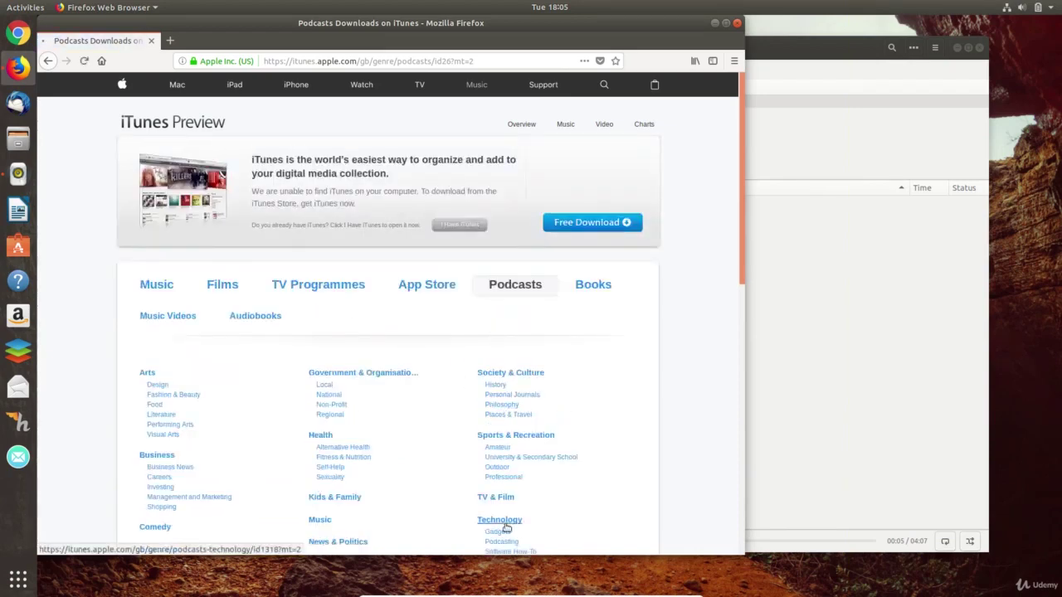
left_click(502, 523)
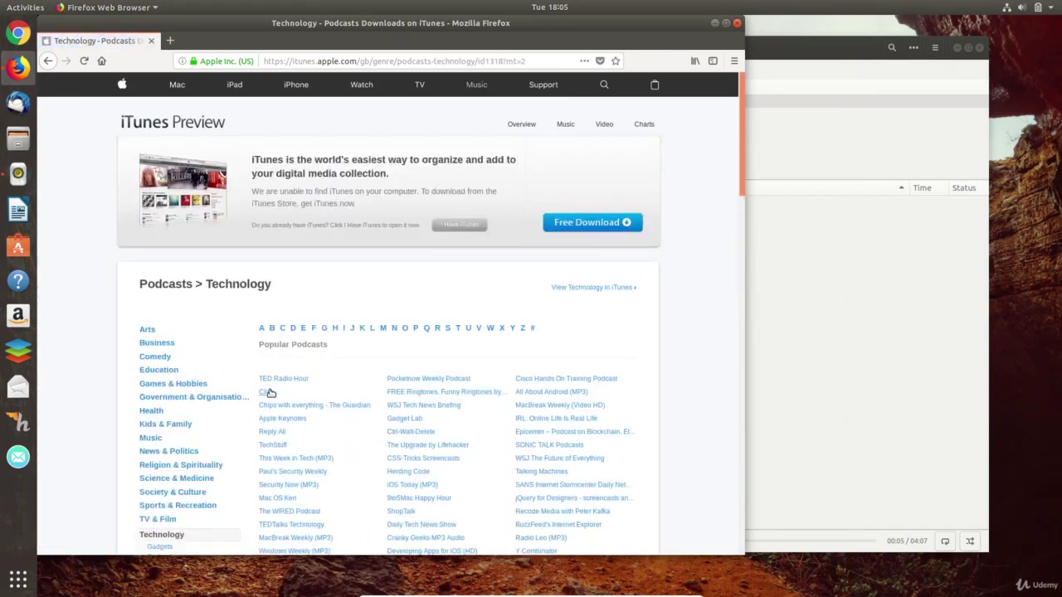
left_click(269, 393)
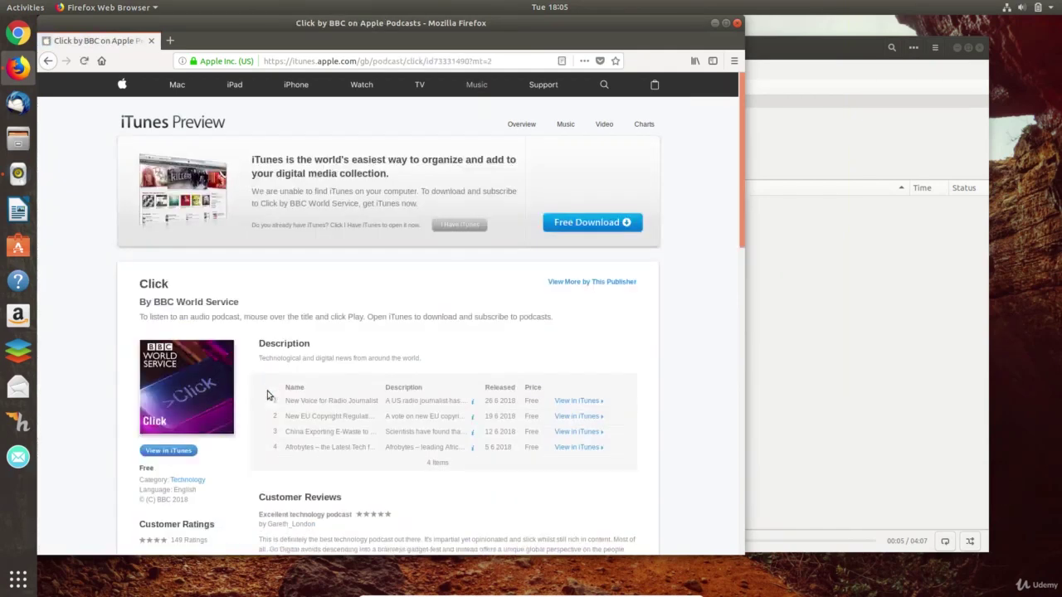
left_click(498, 61)
key("ctrl+a")
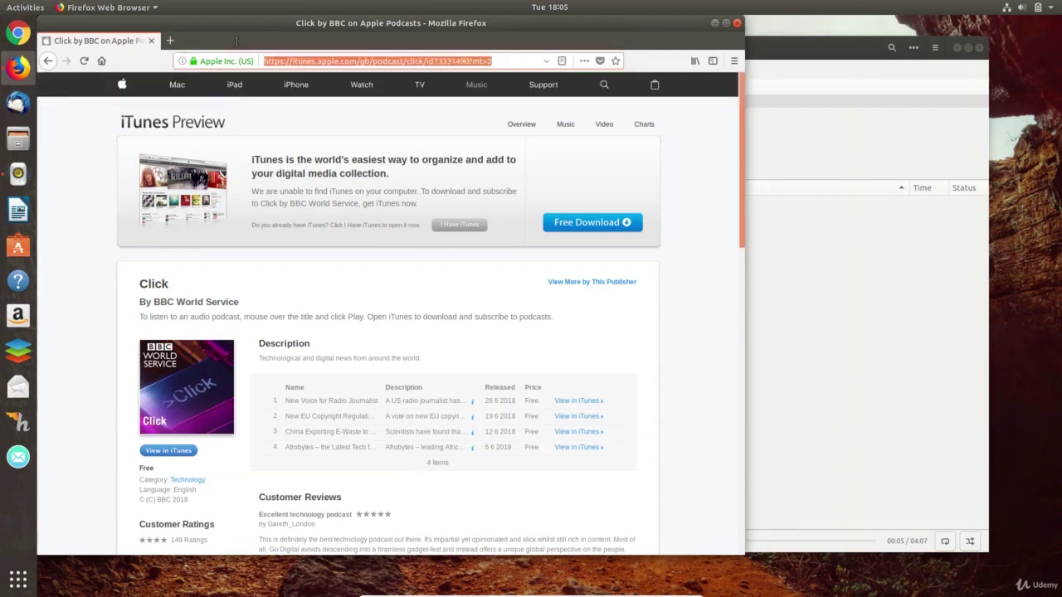
- Subscribe Rhythmbox to the Click podcast by URL and play New Voice for Radio Journalist
left_click(715, 24)
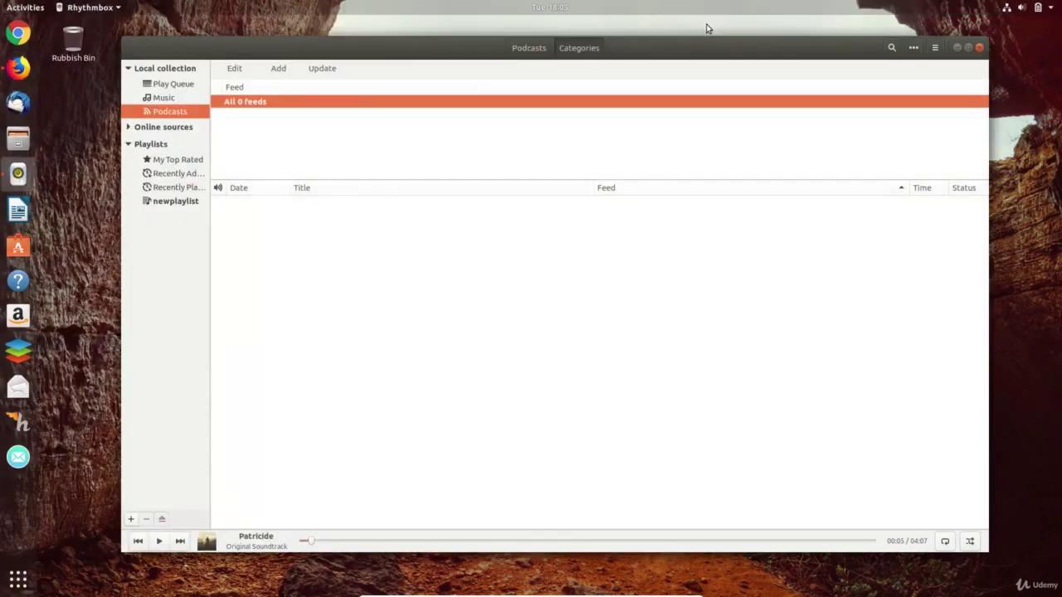
left_click(279, 69)
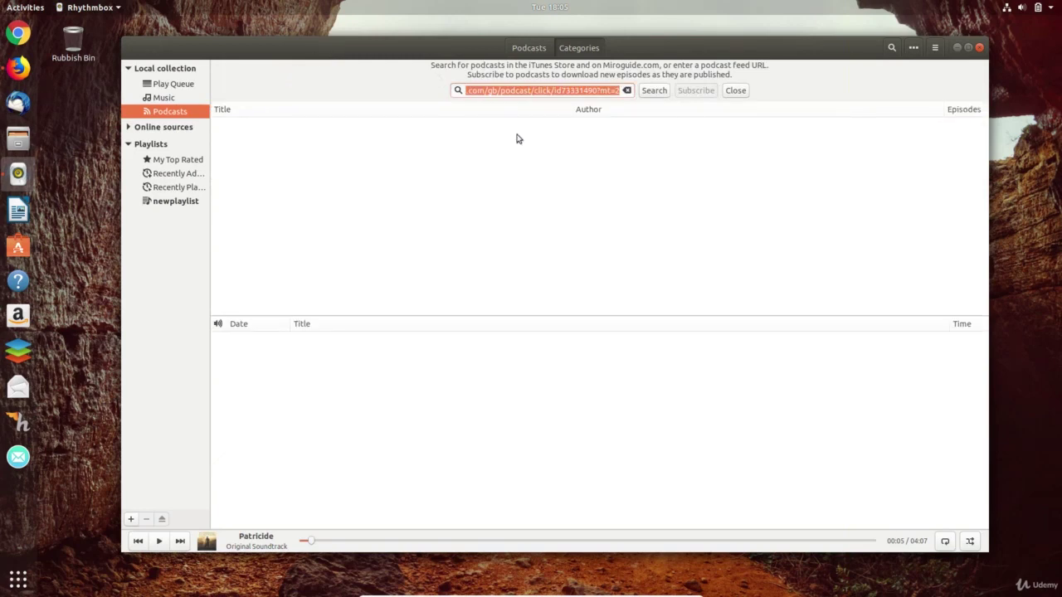
left_click(654, 90)
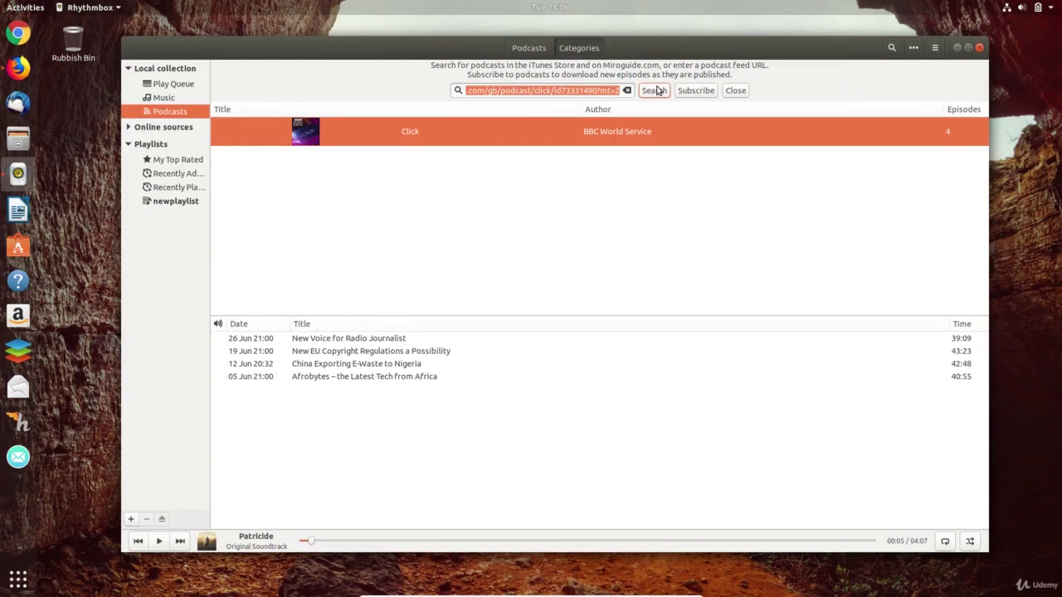
left_click(699, 93)
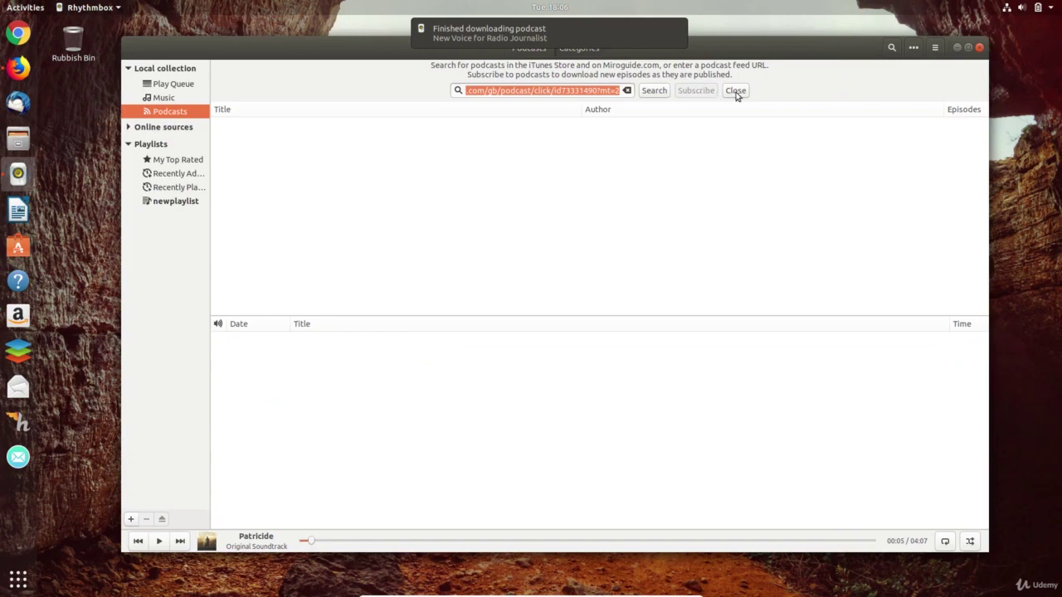
left_click(736, 91)
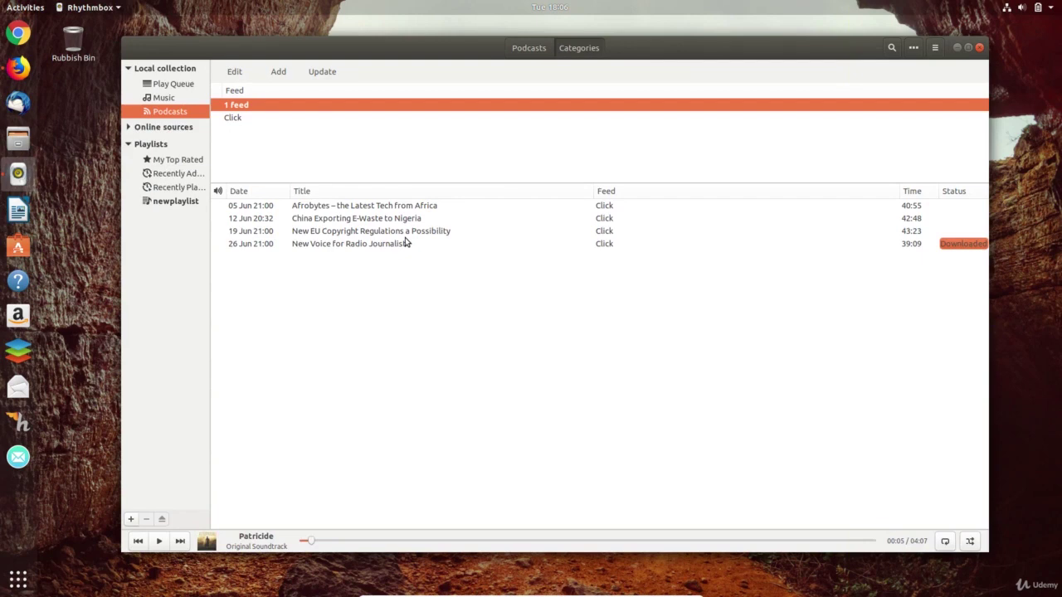
double_click(379, 244)
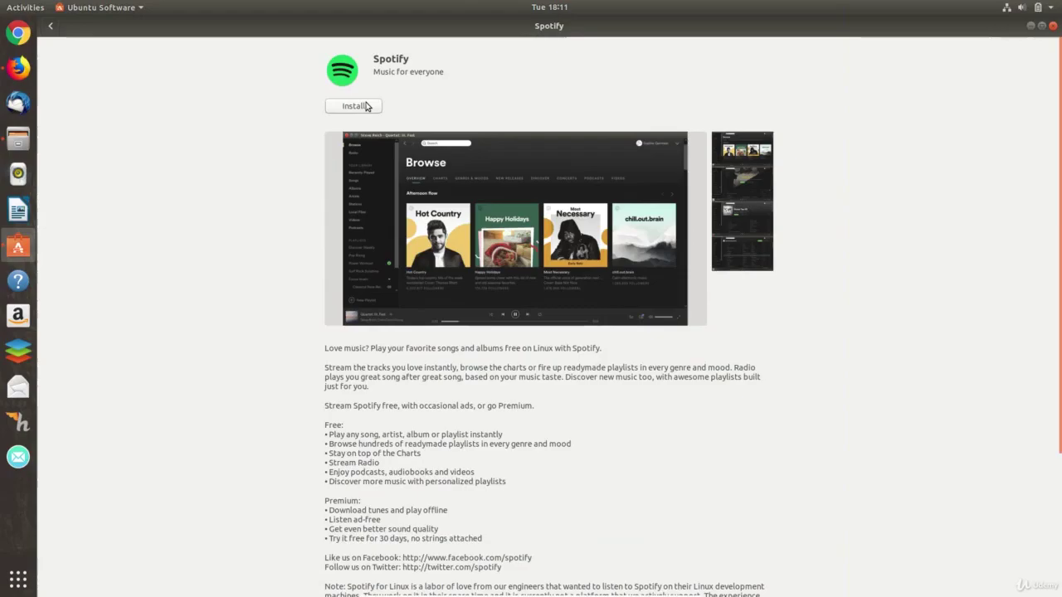
- Install Spotify from its Ubuntu Software page, authorizing with the account password
left_click(367, 106)
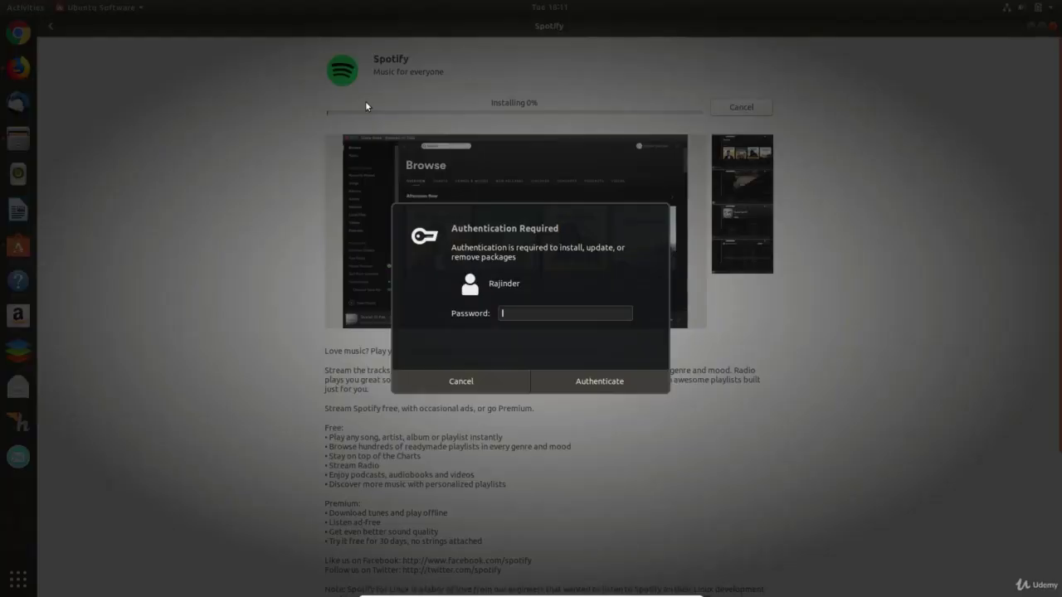
type("****")
key("Return")
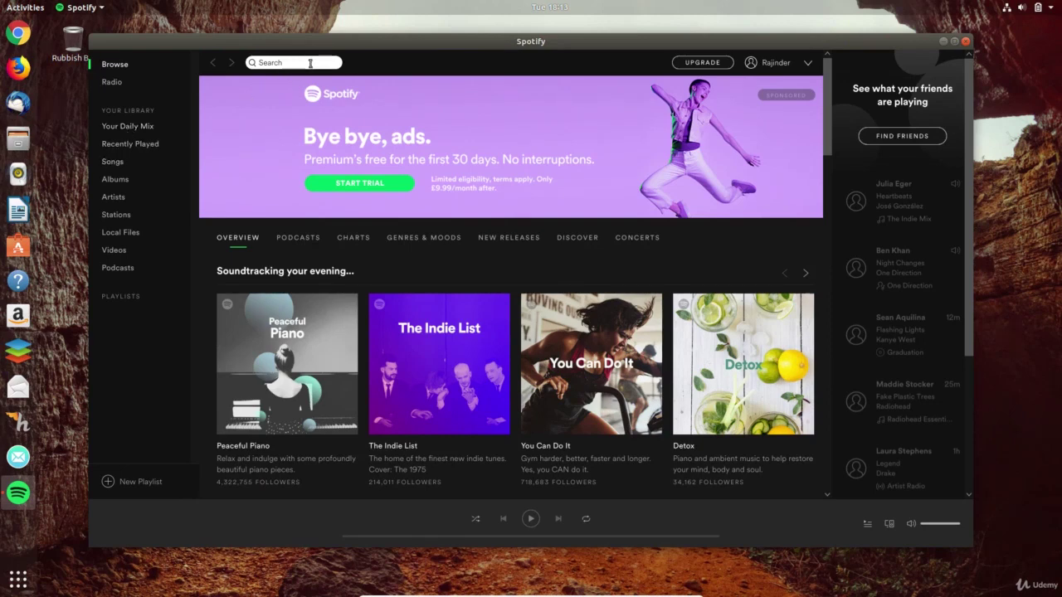
- Play Your Daily Mix 1 in Spotify, then pause it from the top-bar media controls
left_click(123, 125)
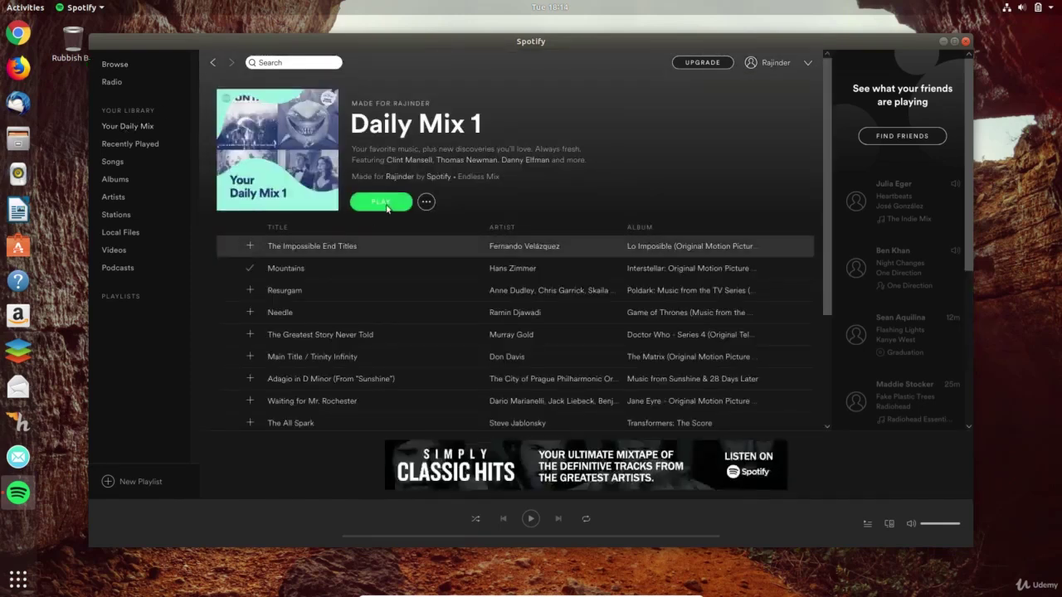
left_click(382, 202)
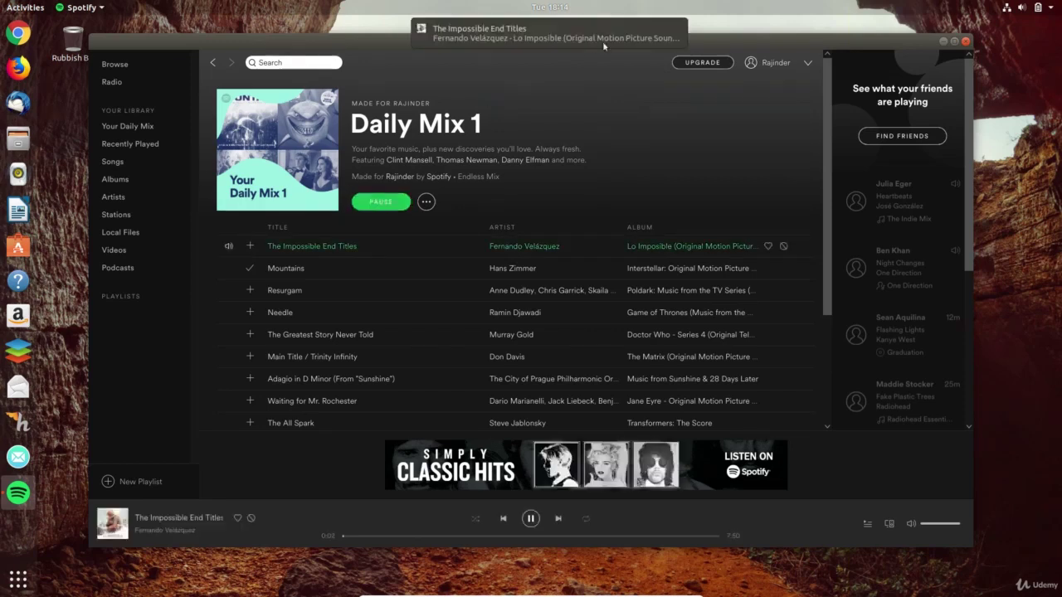
left_click(557, 7)
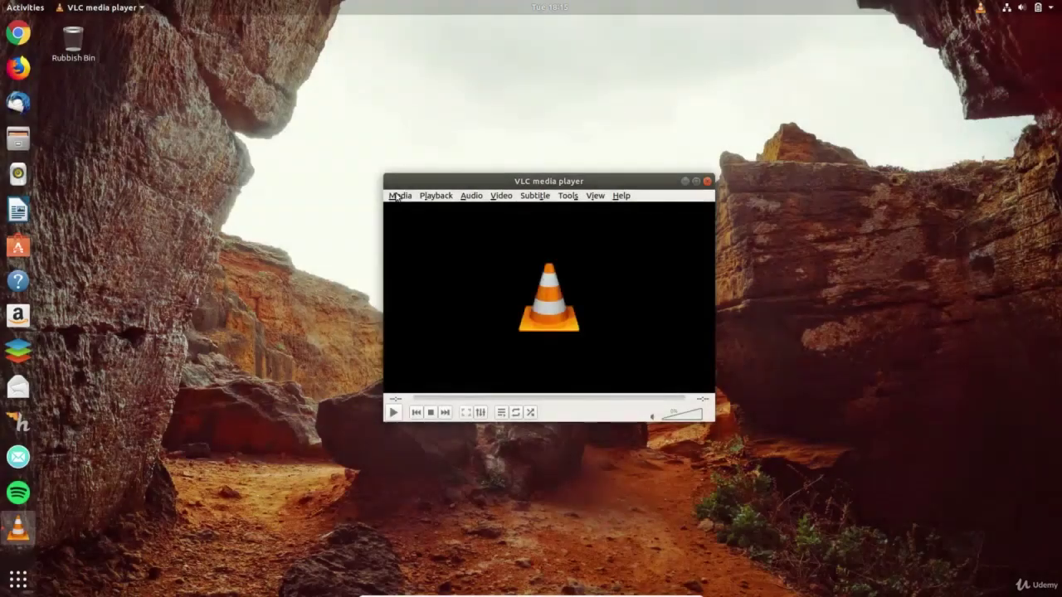
- Play fitness tracker.mp4 from the Videos folder in VLC and skip ahead to about 00:23
left_click(399, 196)
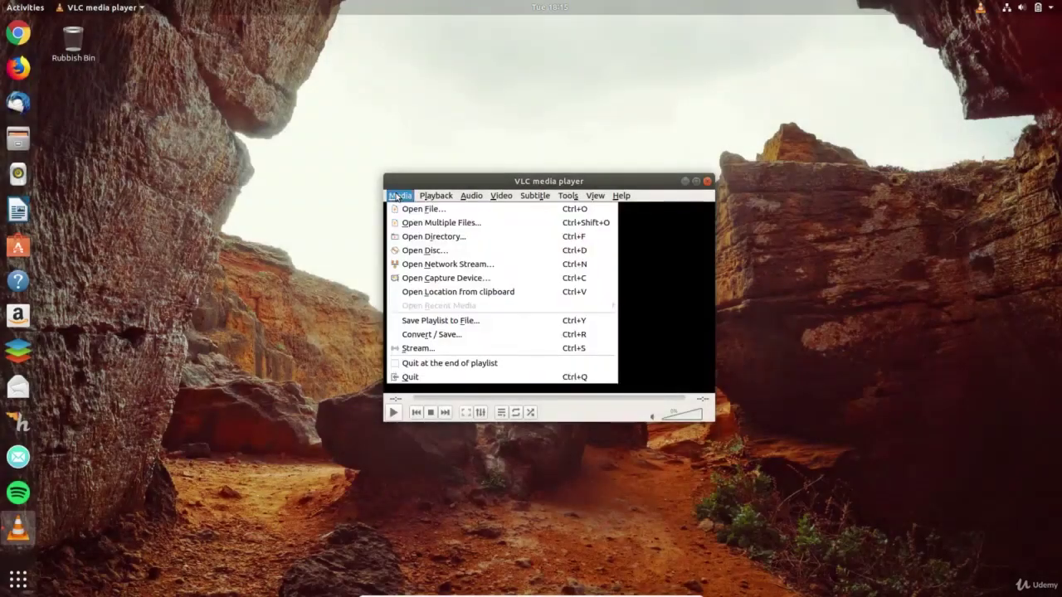
left_click(420, 209)
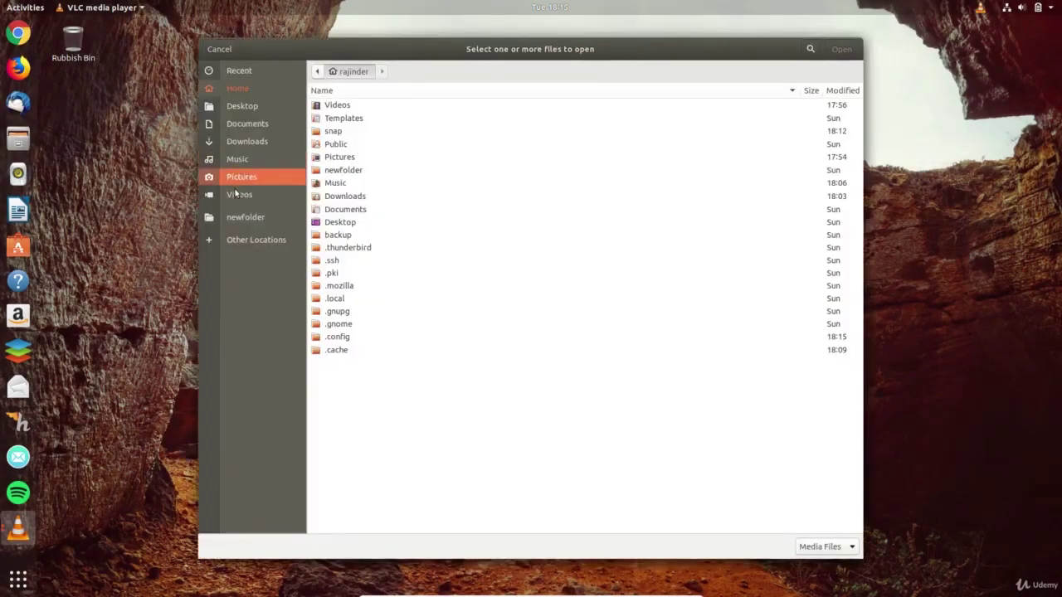
left_click(238, 194)
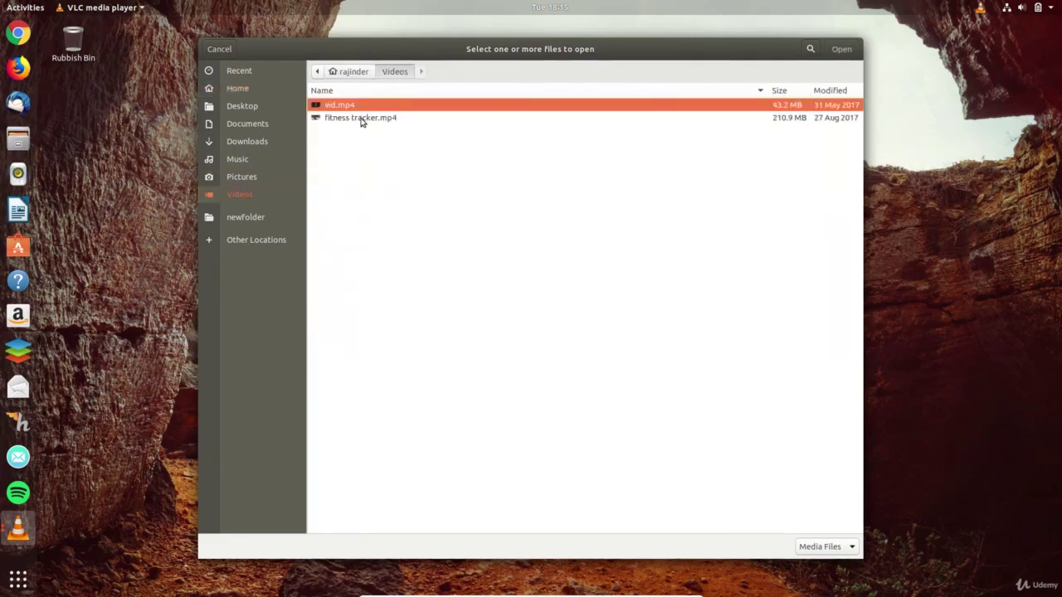
left_click(361, 119)
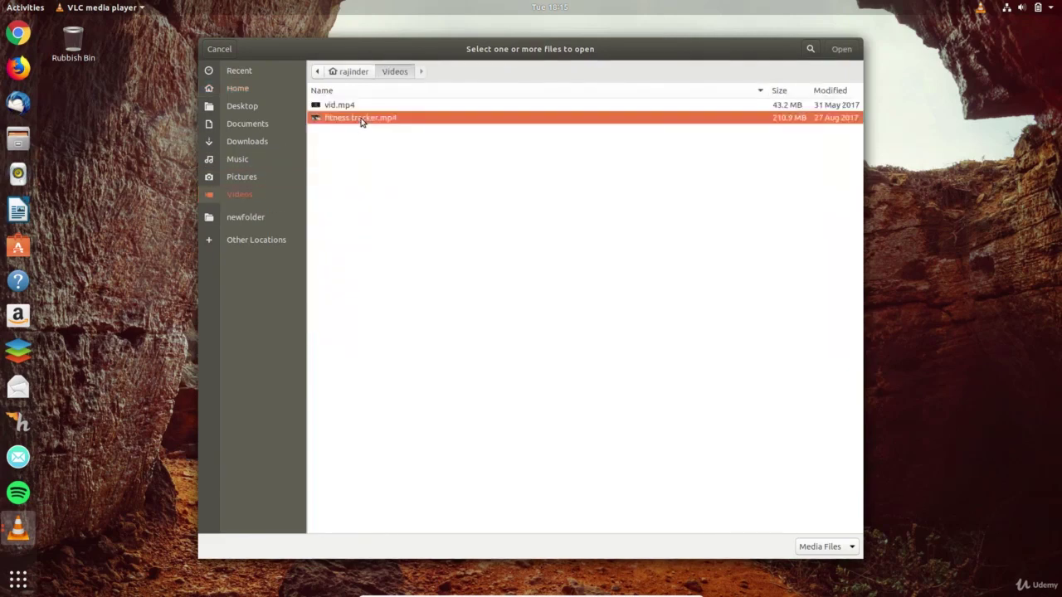
left_click(840, 50)
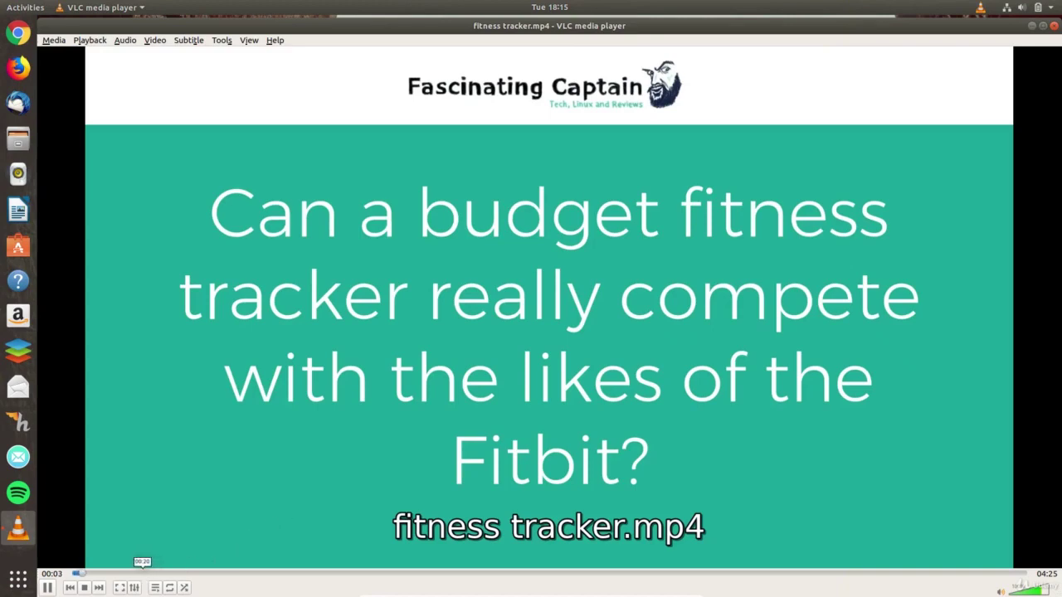
left_click(151, 574)
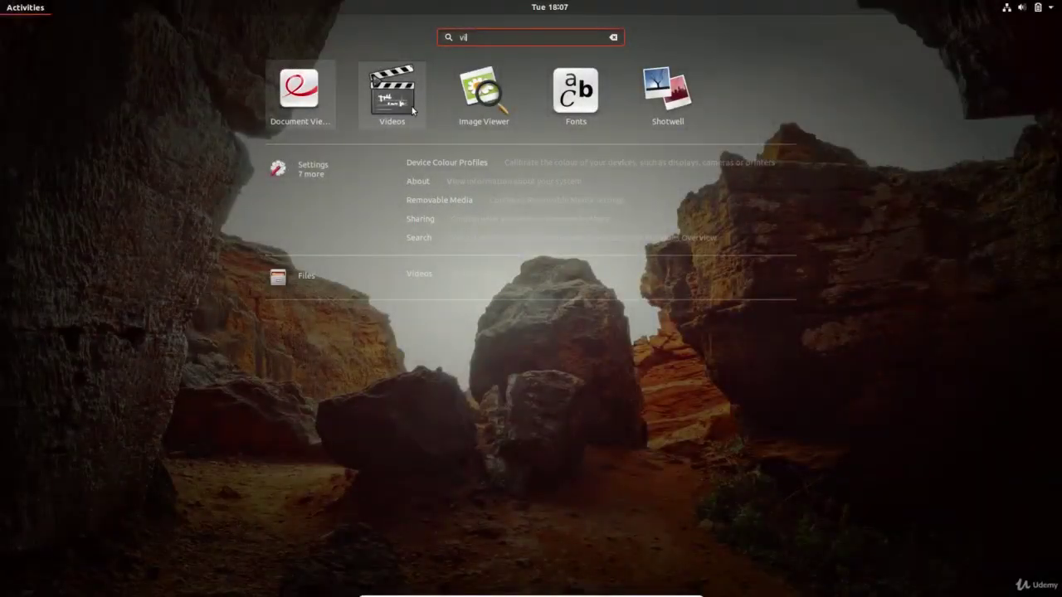
- Launch GNOME Videos, enlarge its window, and show the Apple Movie Trailers channel
left_click(412, 110)
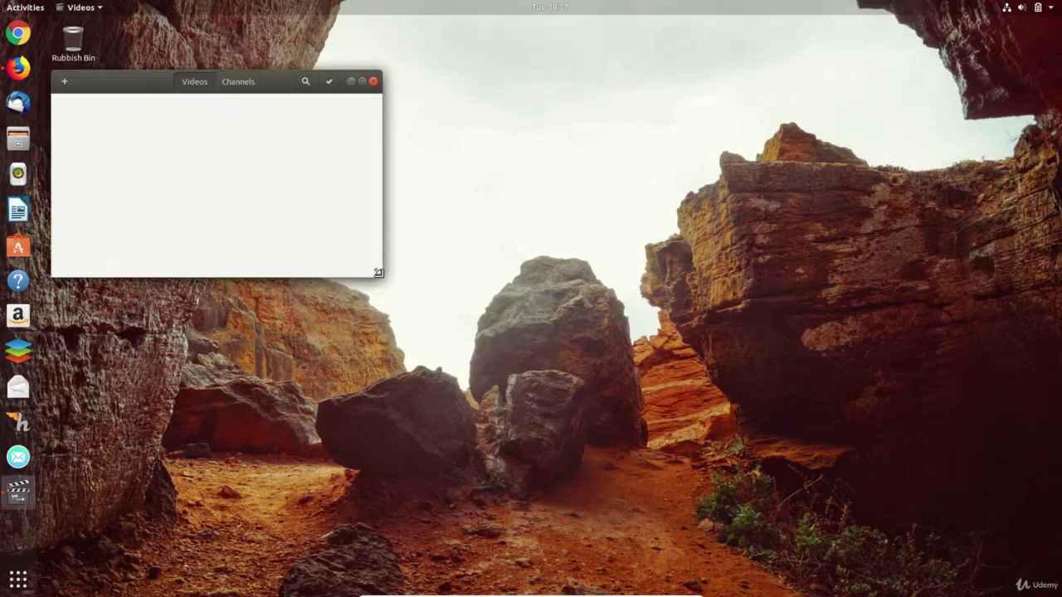
left_click_drag(381, 278, 954, 558)
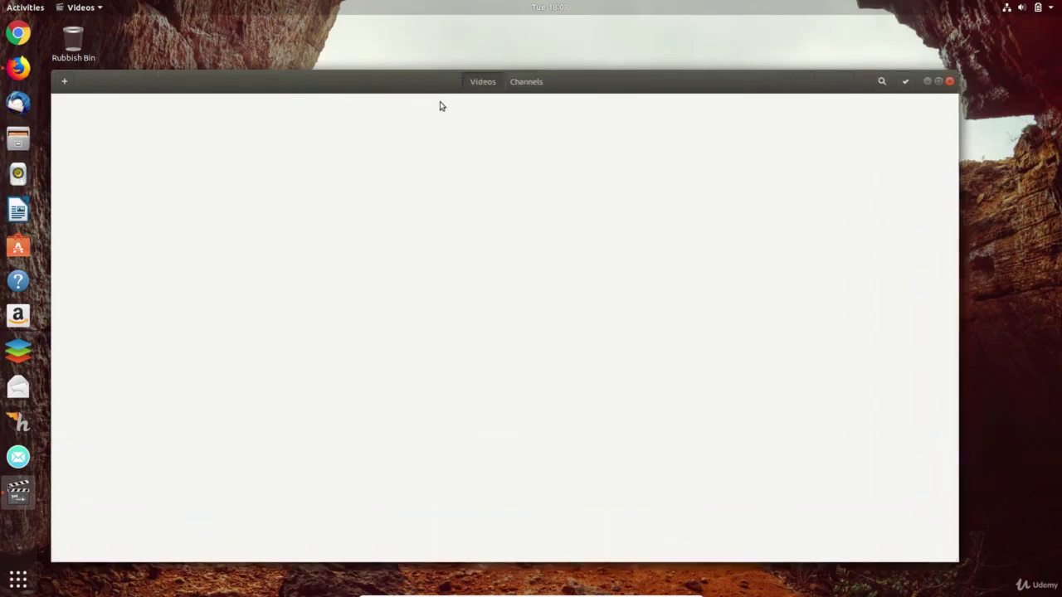
left_click(523, 83)
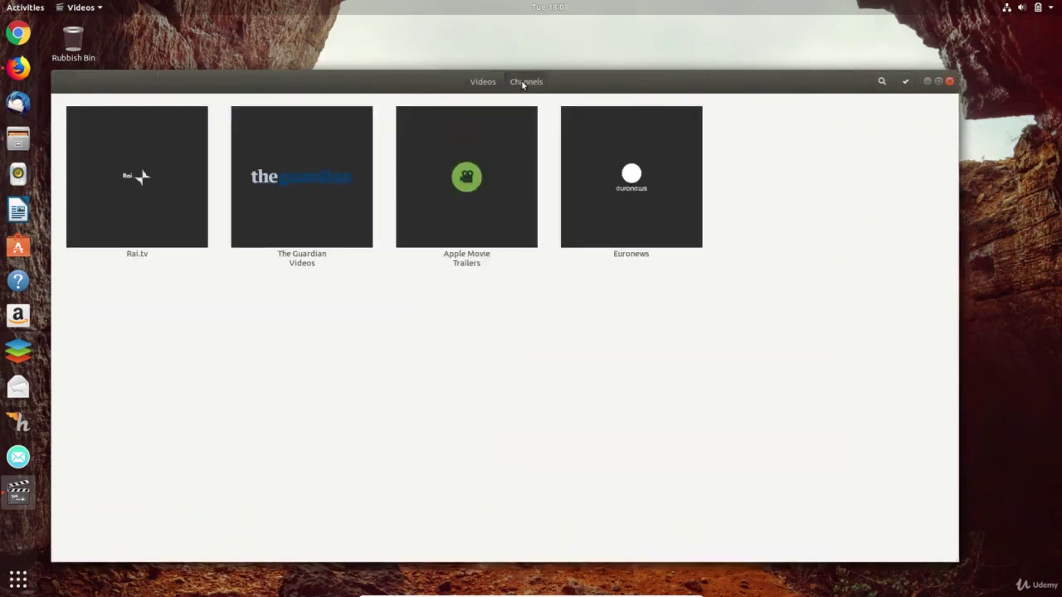
left_click(482, 191)
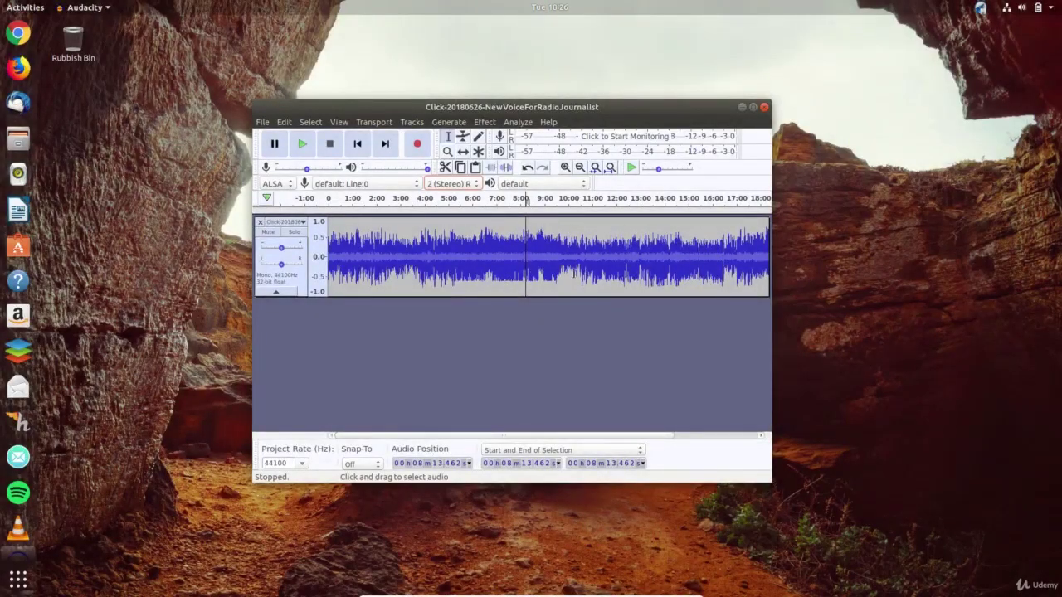
- Select the audio from about 6:02 to 10:02 in Audacity and pause Clementine
left_click(473, 263)
left_click_drag(473, 263, 568, 263)
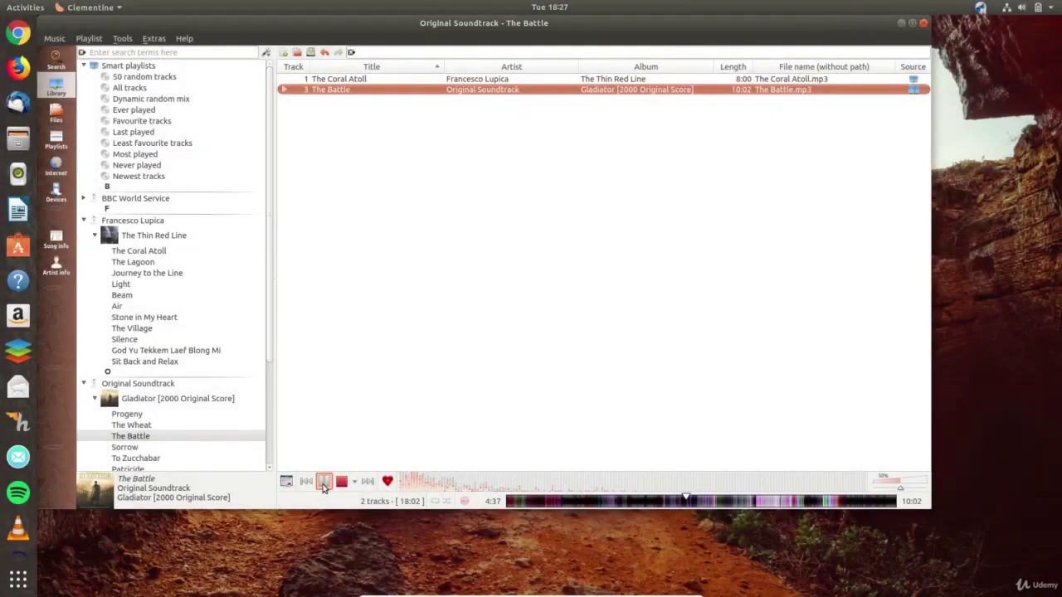
left_click(324, 485)
- Play the track in Amarok, send Amarok to the tray, close Clementine, then close the Audacity project
key("super")
left_click(528, 409)
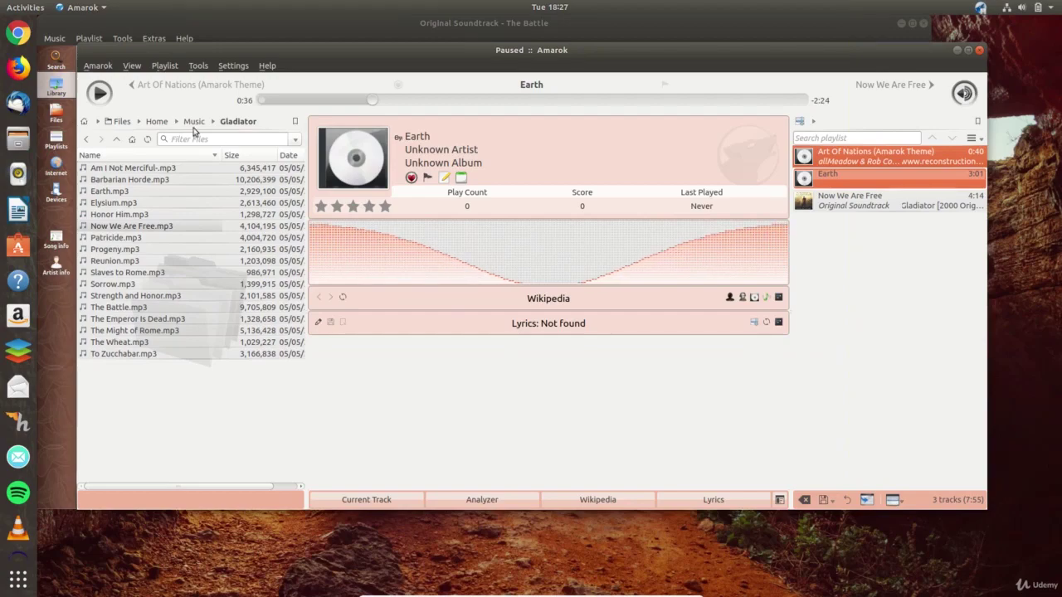
left_click(99, 93)
left_click(979, 50)
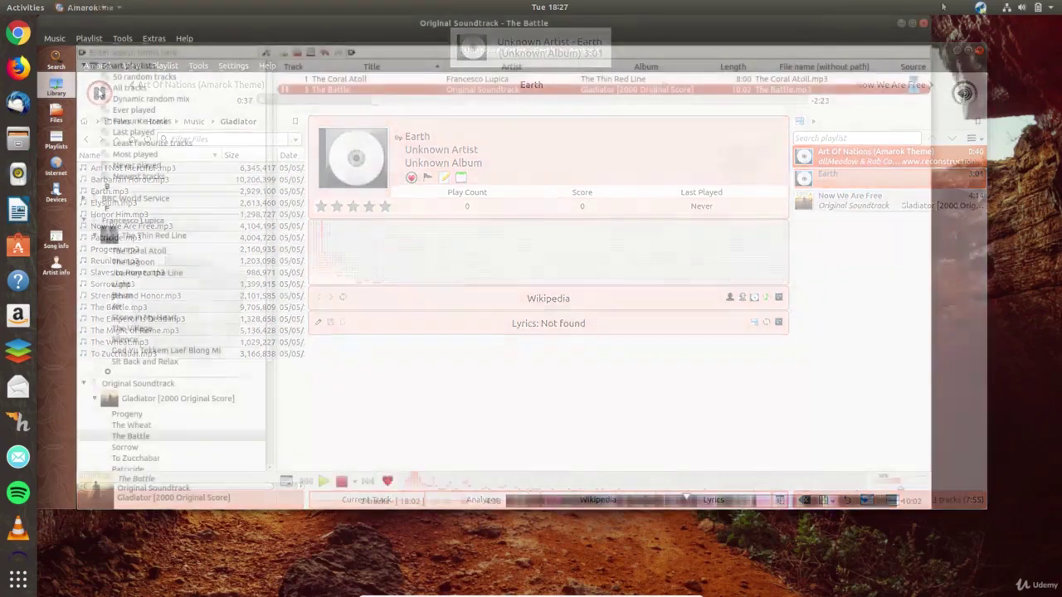
left_click(981, 7)
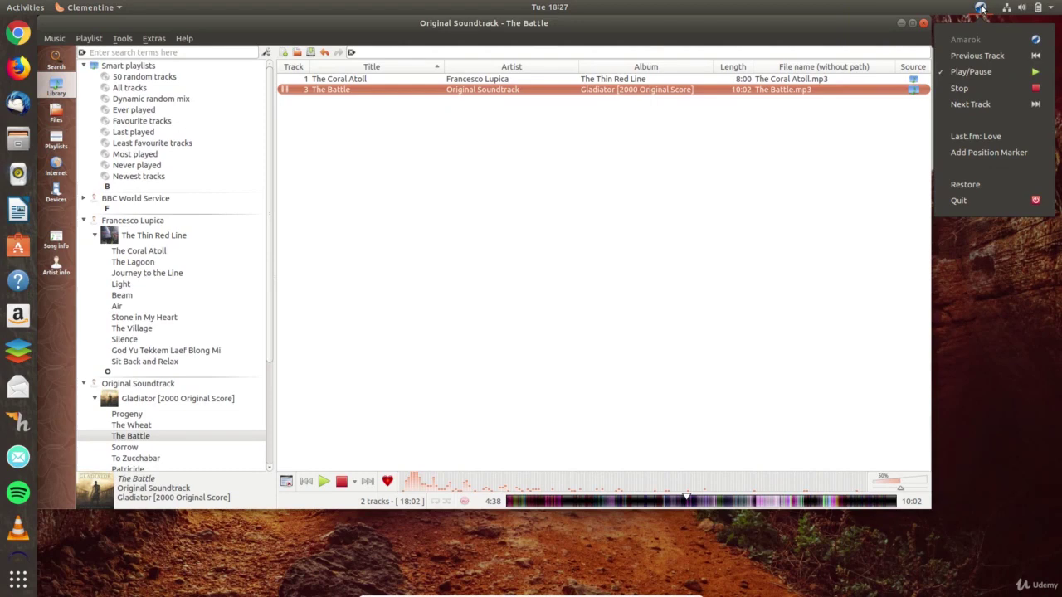
left_click(981, 7)
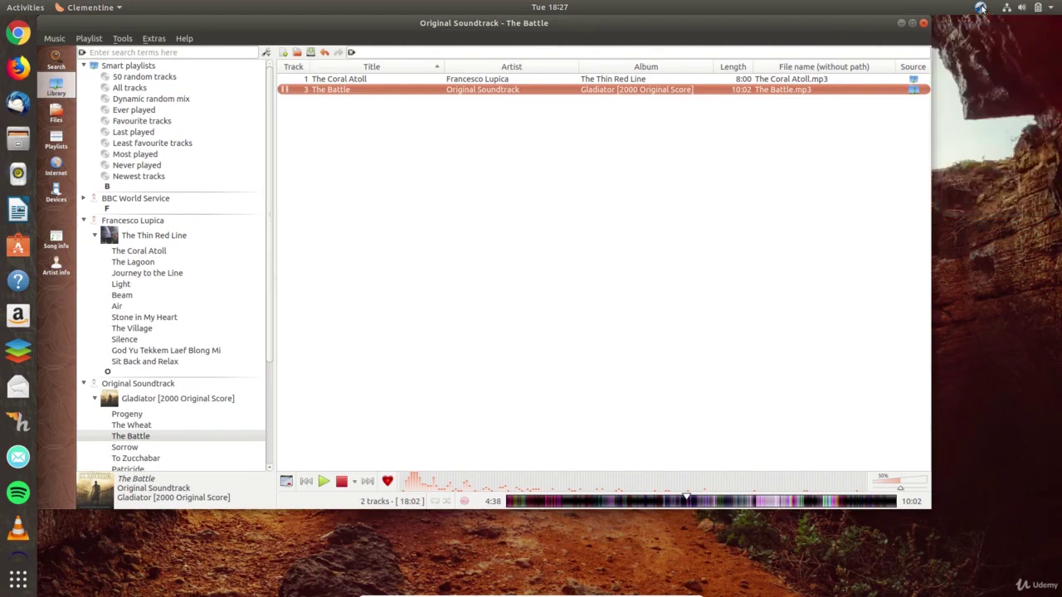
left_click(924, 26)
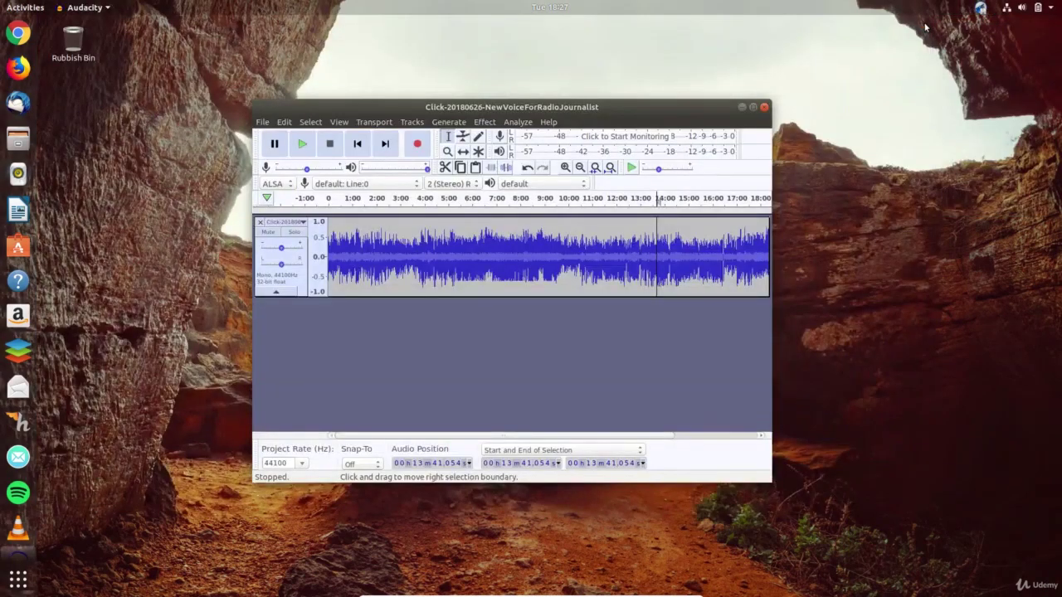
left_click(764, 109)
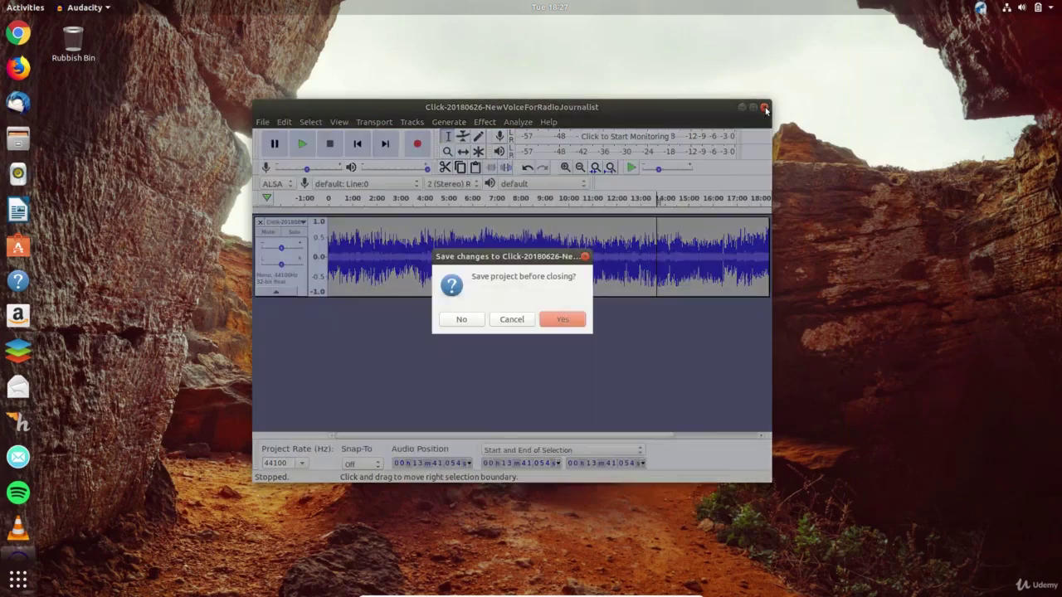
- Close Audacity without saving the changes
left_click(463, 320)
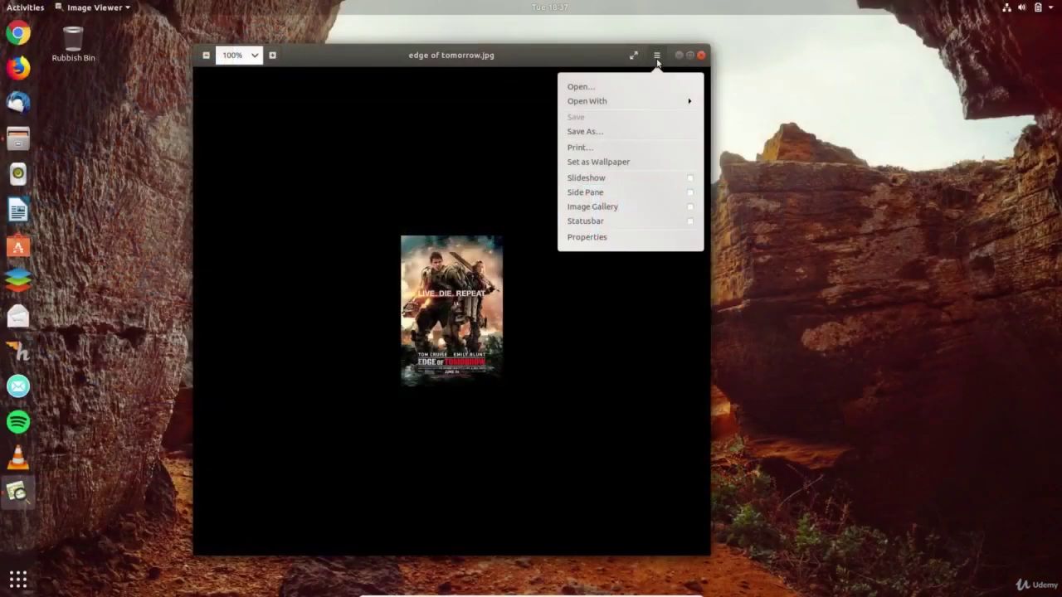
- Turn on the image gallery and browse from the Civil War poster to the last image
left_click(653, 209)
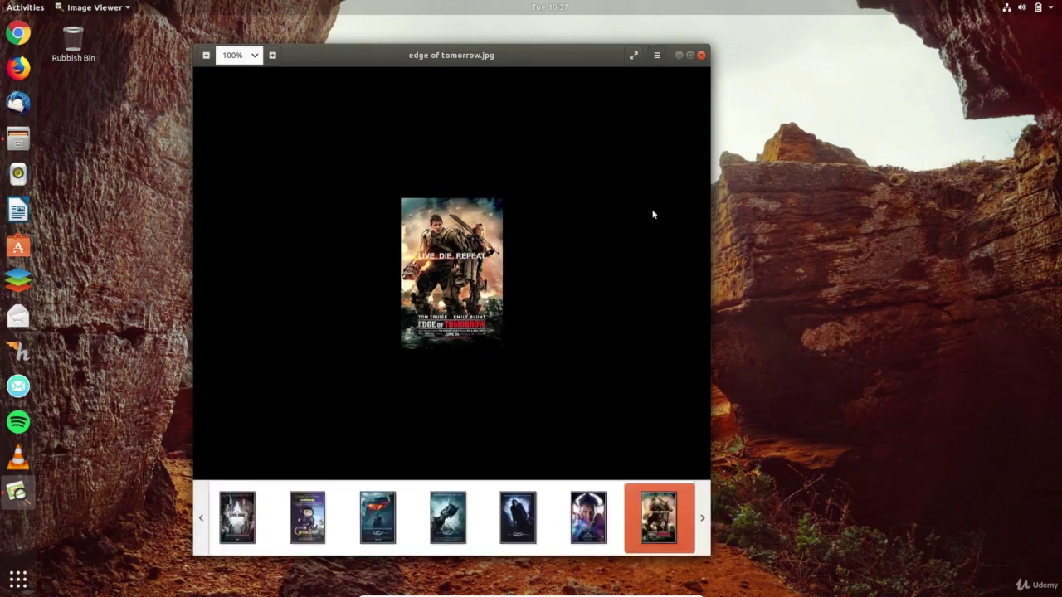
left_click(251, 509)
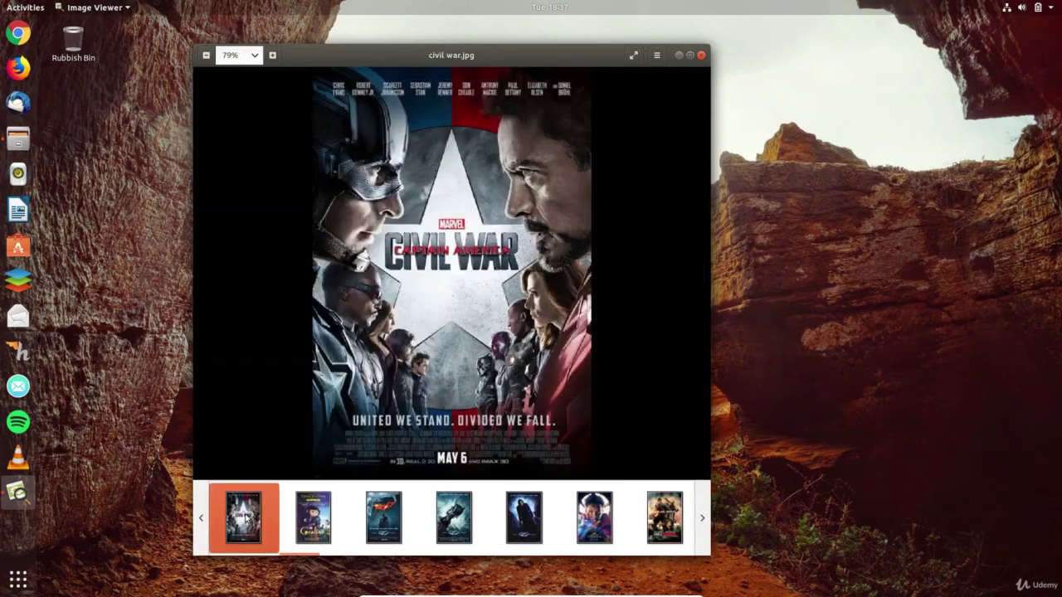
key("Right")
key("Right")
key("Right")
key("Right")
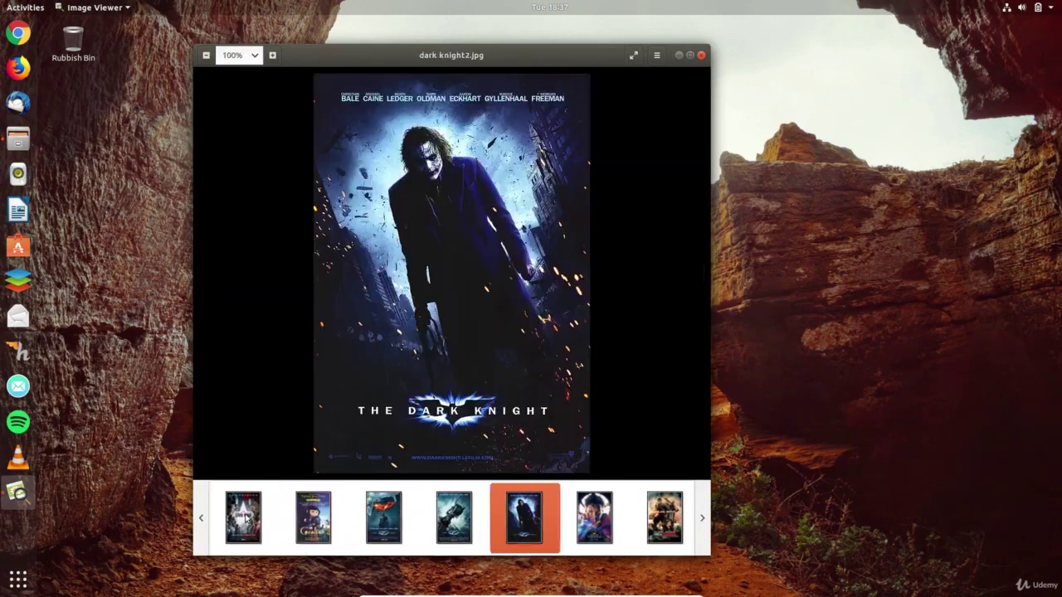
key("End")
- Show the Properties side pane, advance to Ip man.jpg, and search Activities for 'sh'
left_click(657, 55)
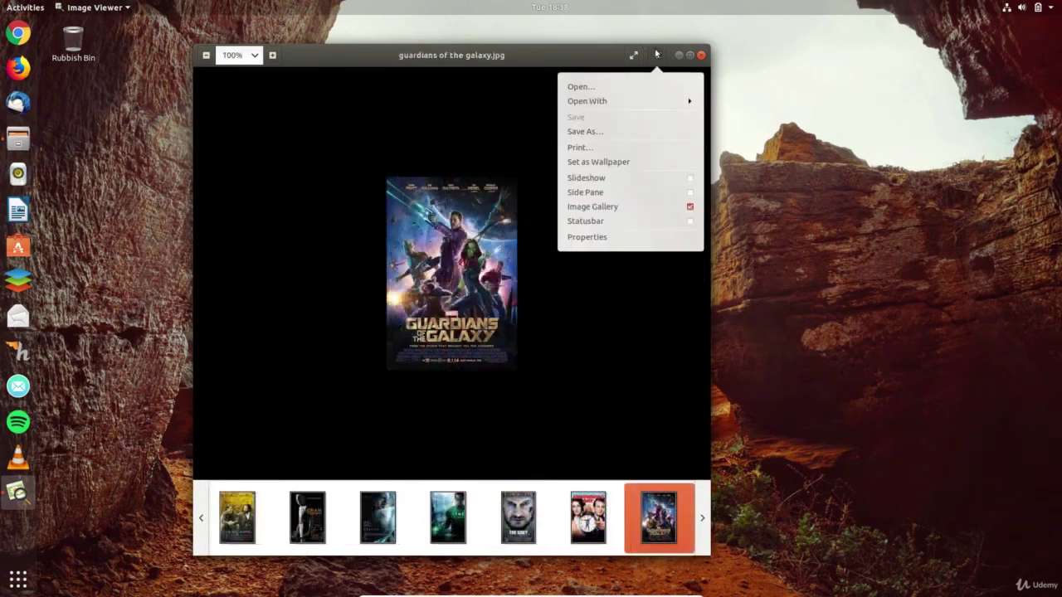
left_click(684, 193)
left_click(633, 353)
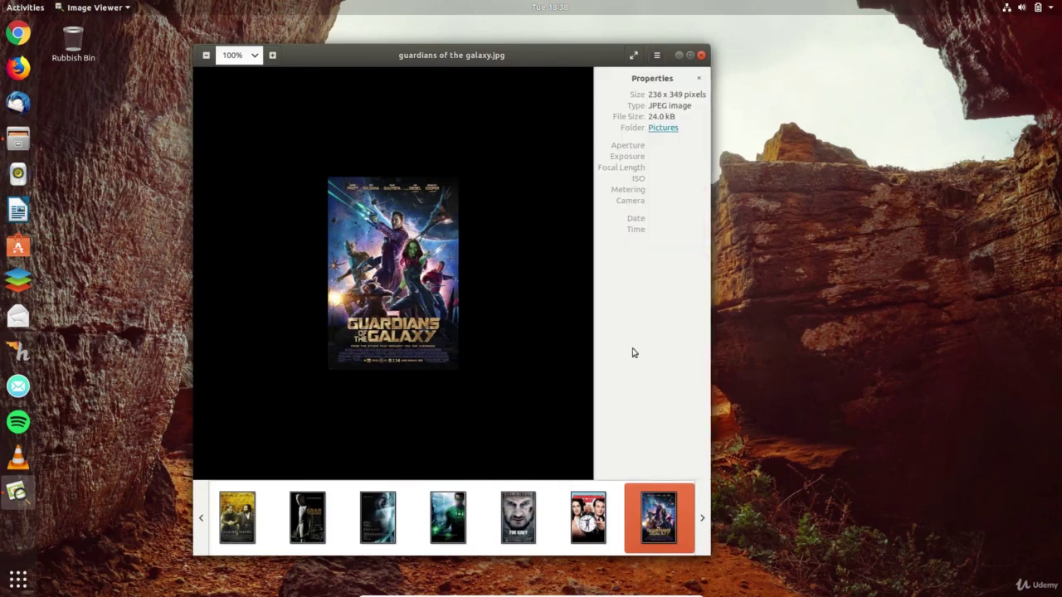
key("Right")
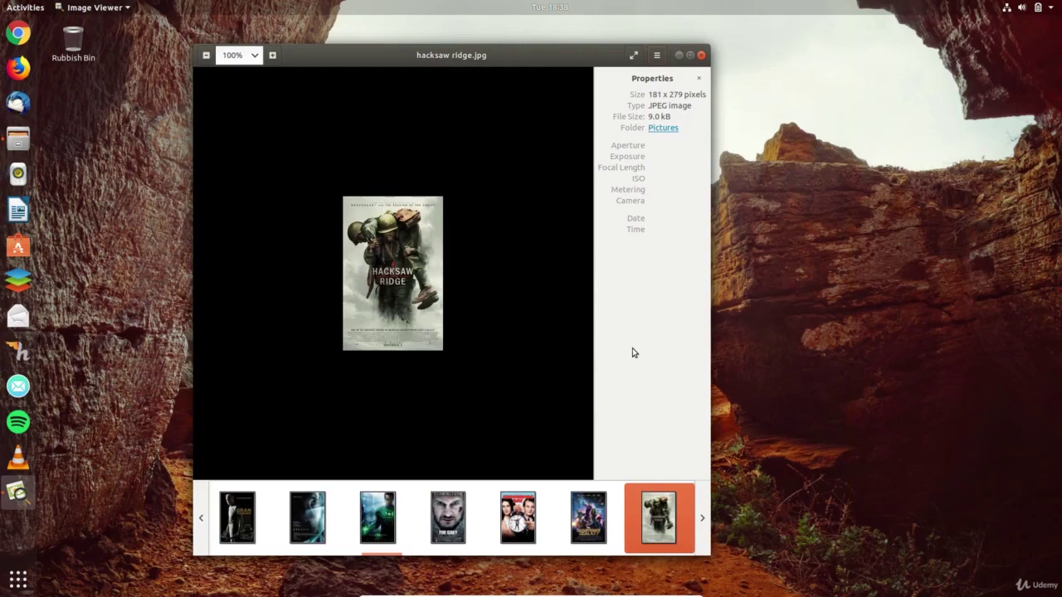
key("Right")
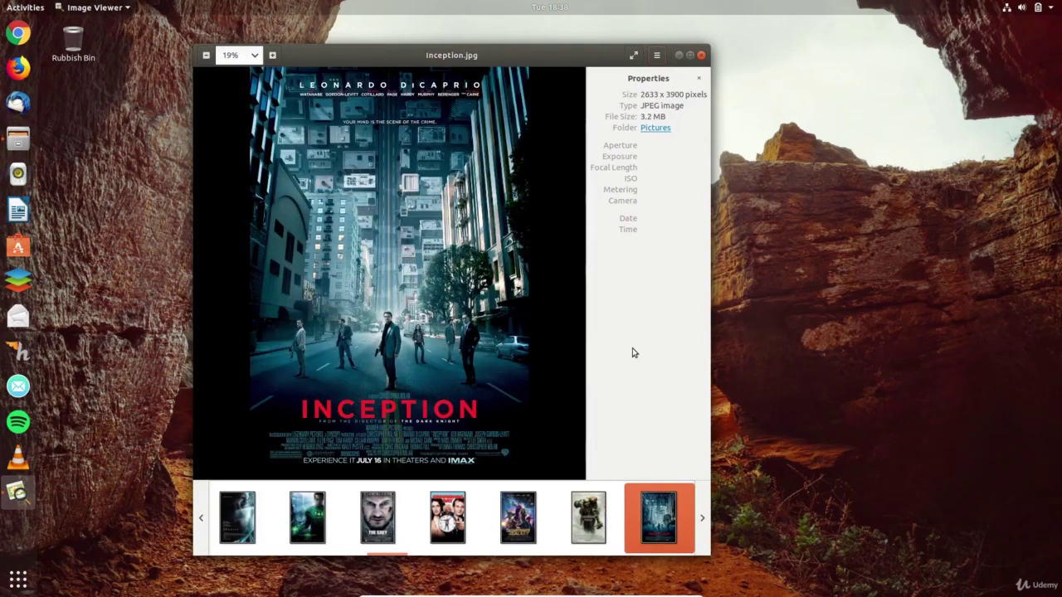
key("Right")
key("Right")
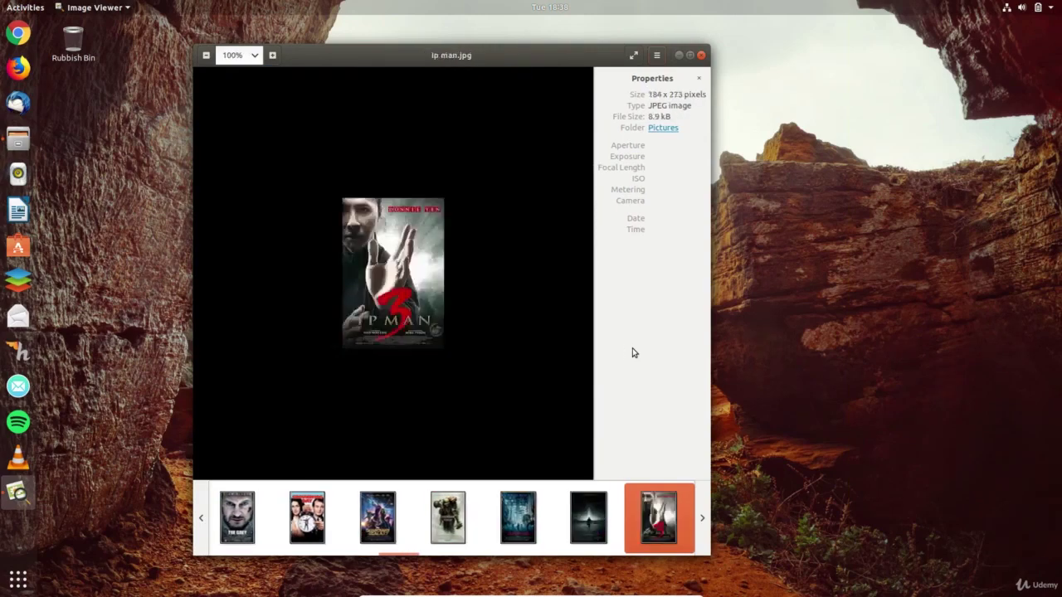
key("super")
type("sh")
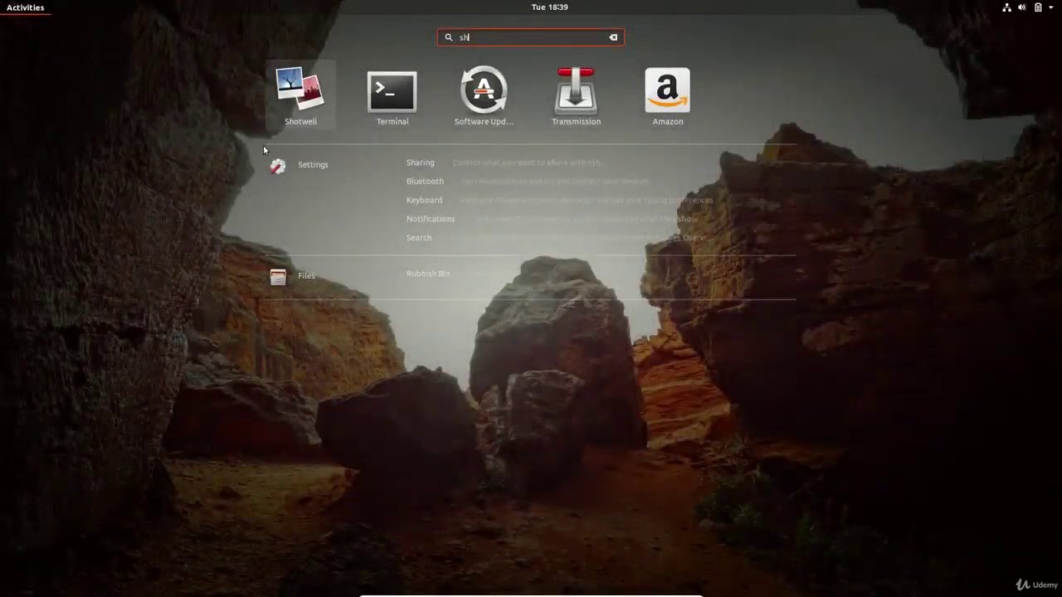
- Launch Shotwell, acknowledge the import of 83 photos, and browse the Last Import photos
key("Return")
left_click(404, 171)
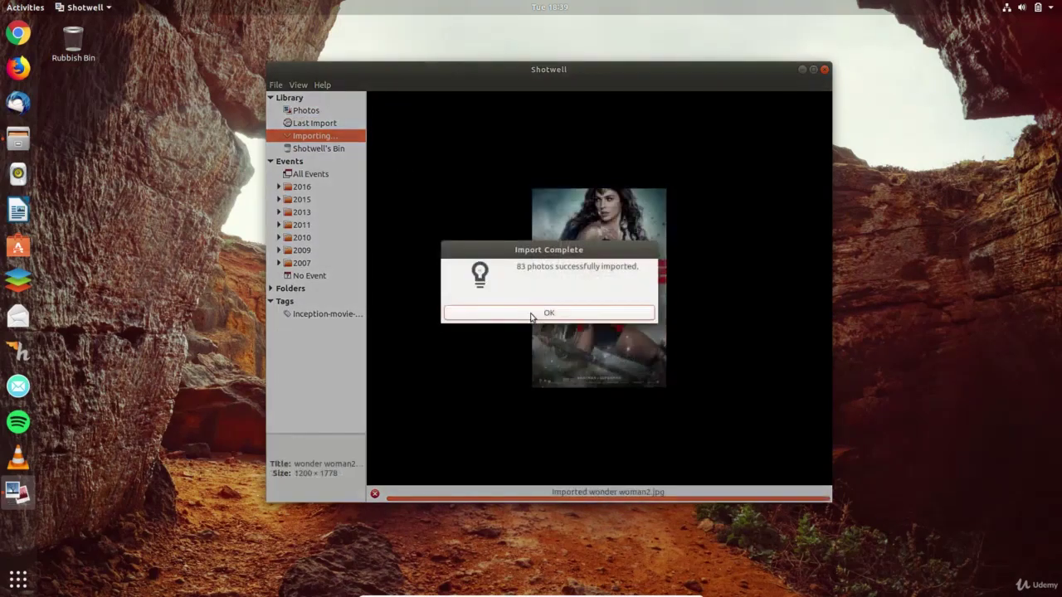
left_click(532, 317)
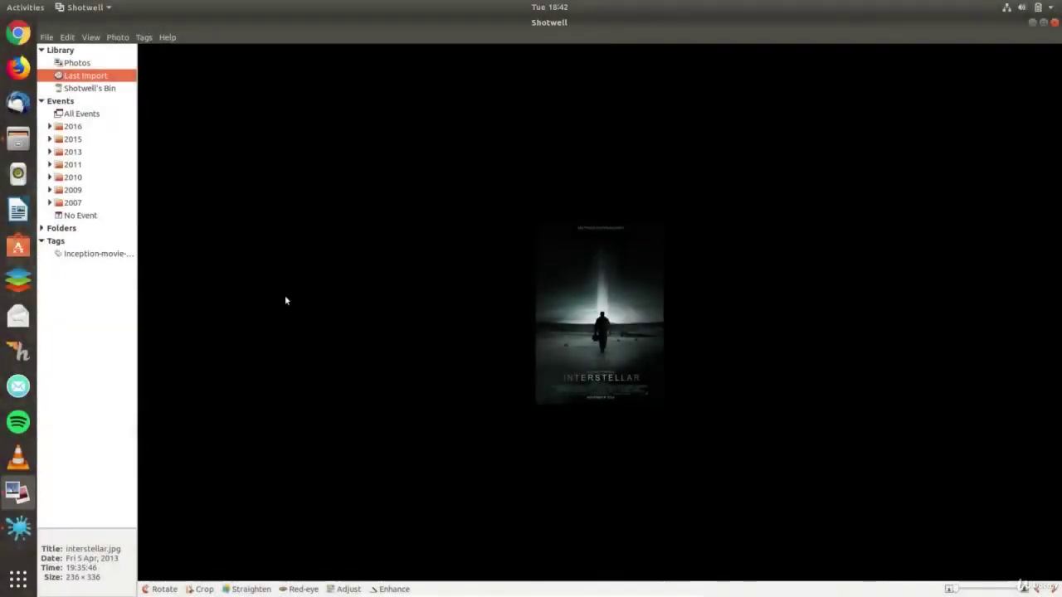
key("Right")
key("Right")
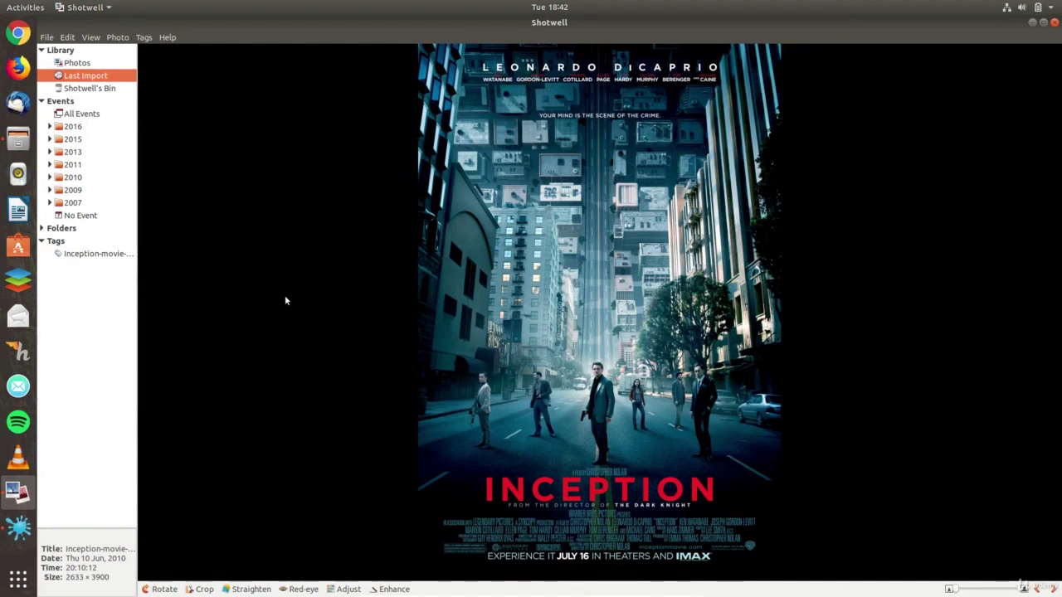
key("Right")
key("Right")
key("Right")
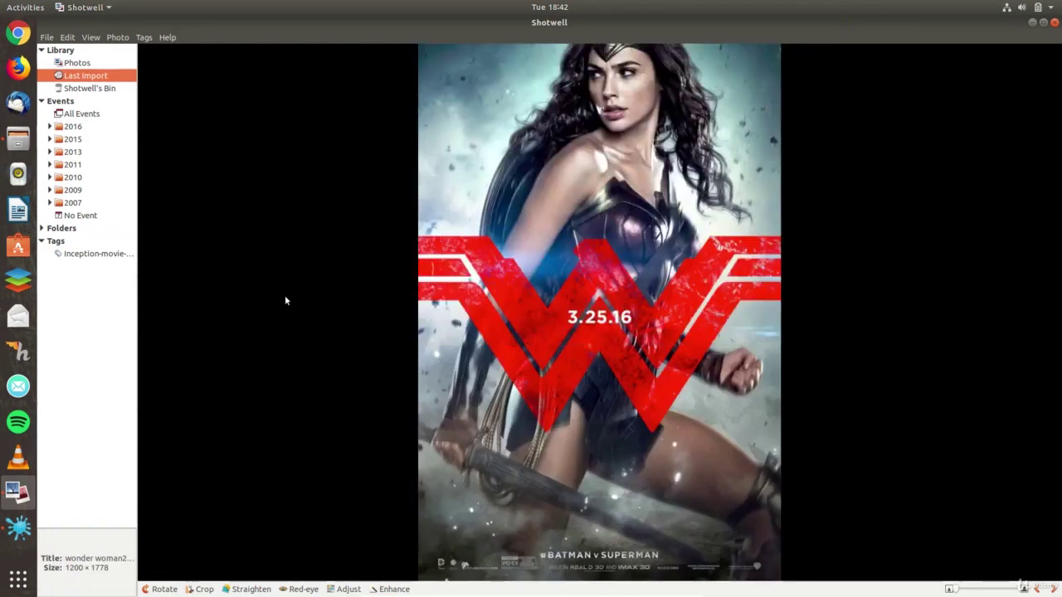
key("Right")
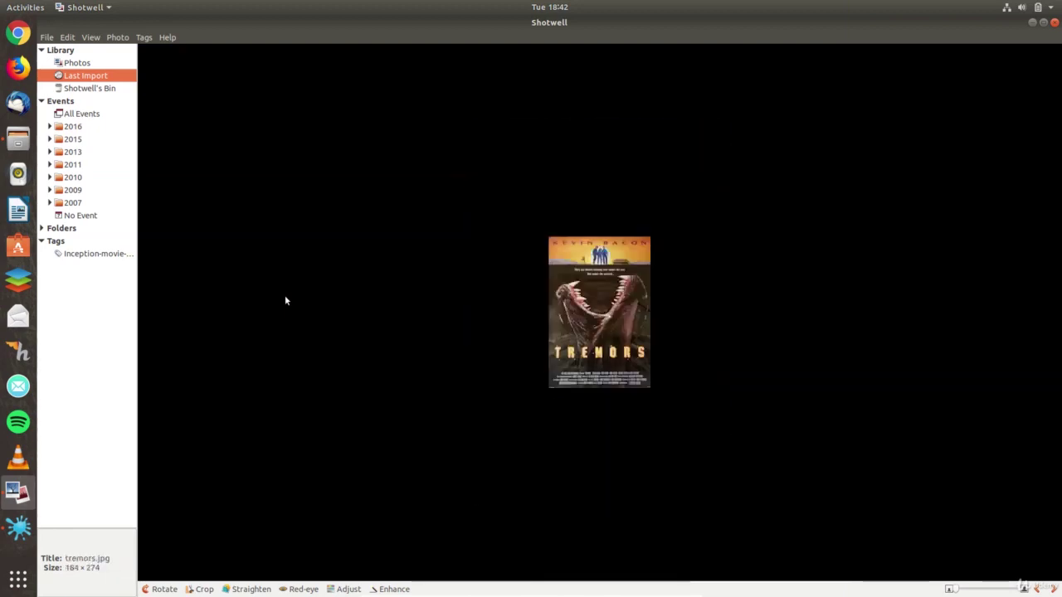
key("Right")
key("Right")
key("Right")
key("Right")
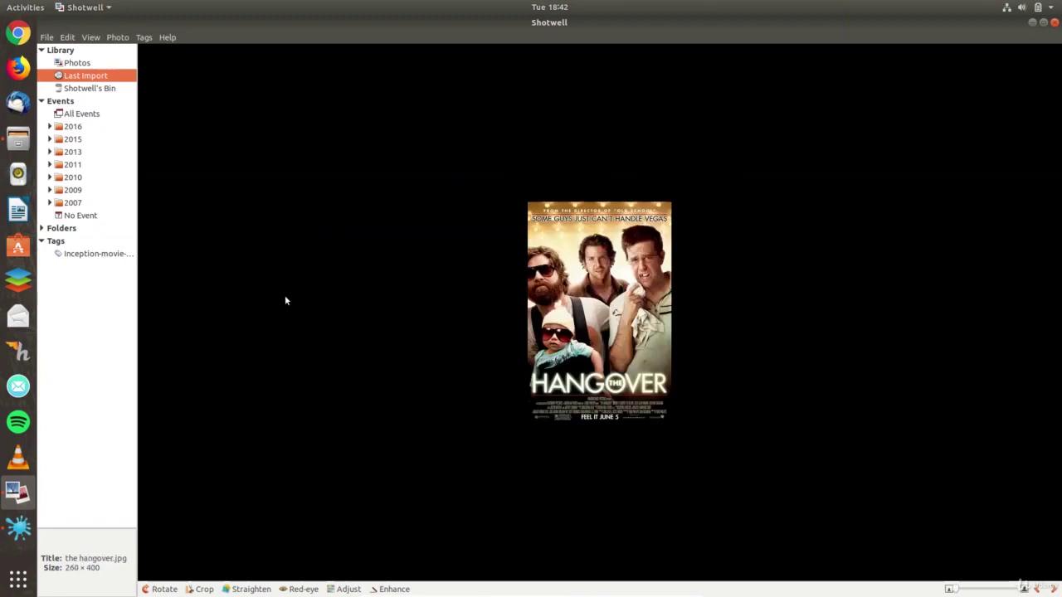
- Rotate the Star Wars poster until it is upright again at 691 × 1024
left_click(164, 589)
left_click(164, 589)
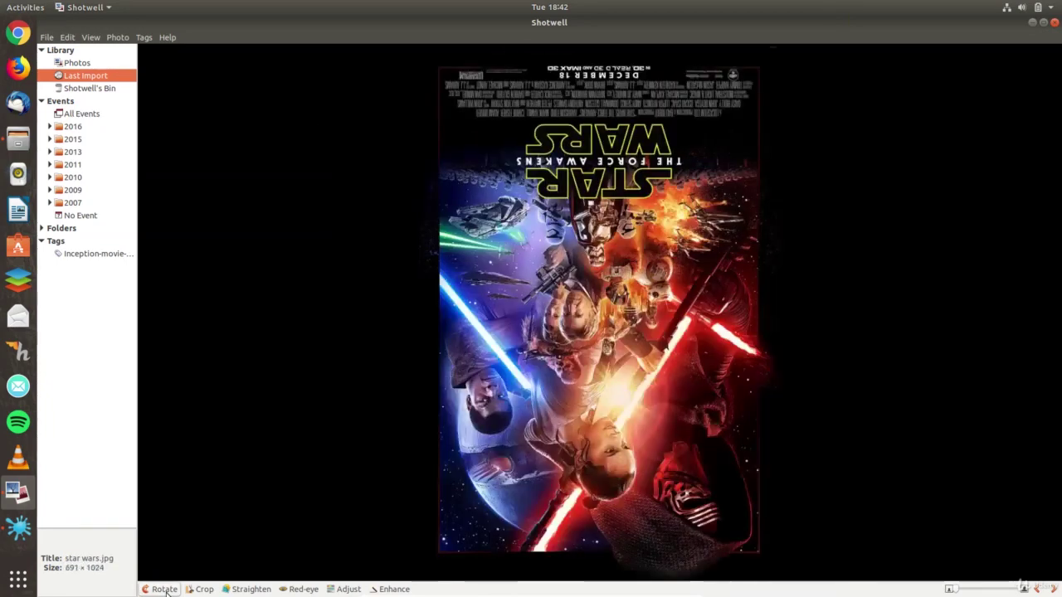
left_click(165, 589)
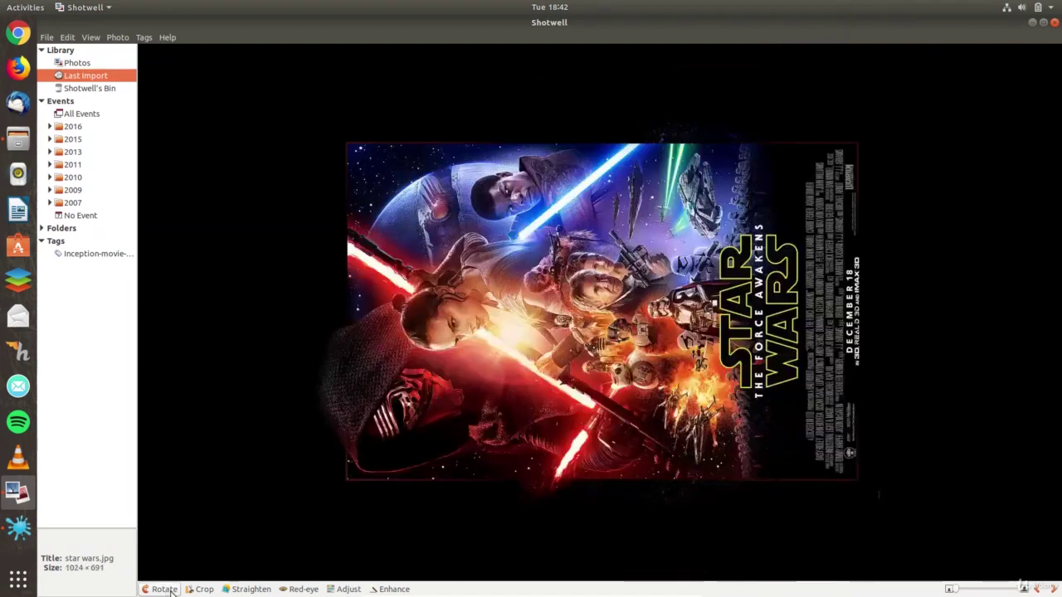
left_click(171, 590)
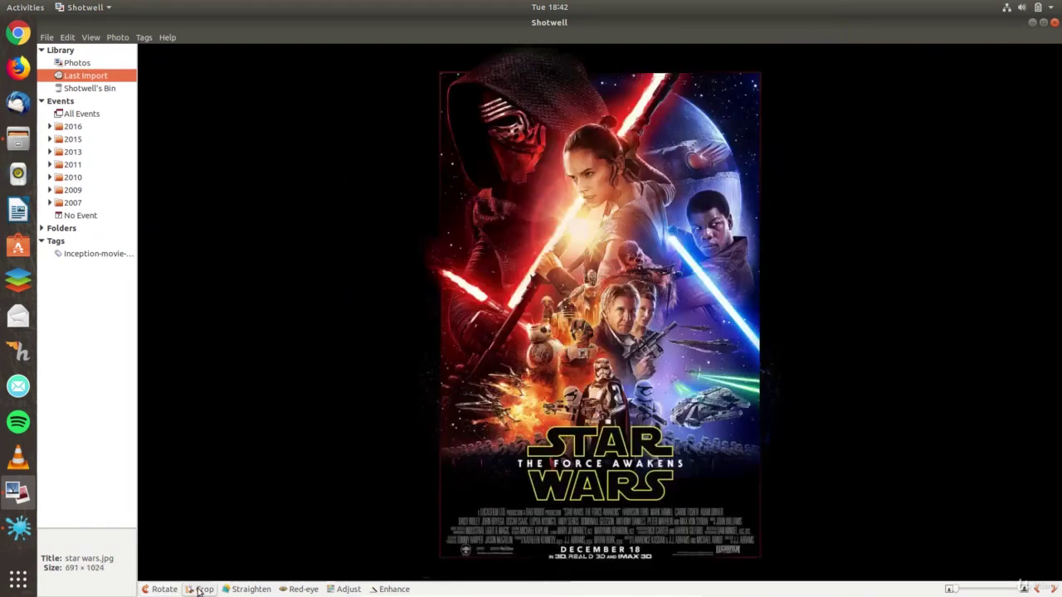
- Frame a square crop area around the main characters of the poster
left_click(201, 589)
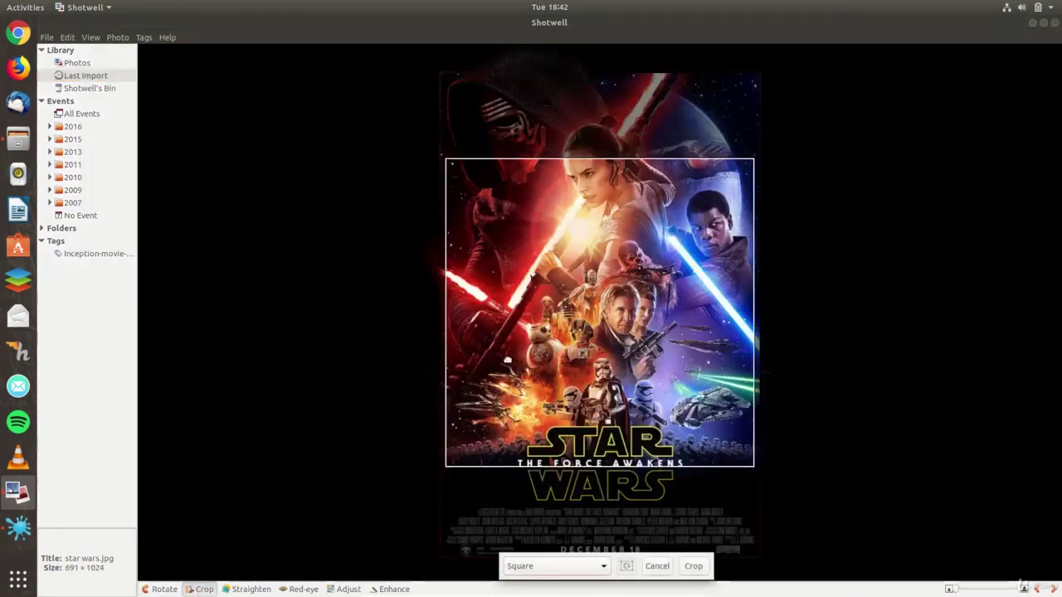
left_click_drag(547, 359, 551, 310)
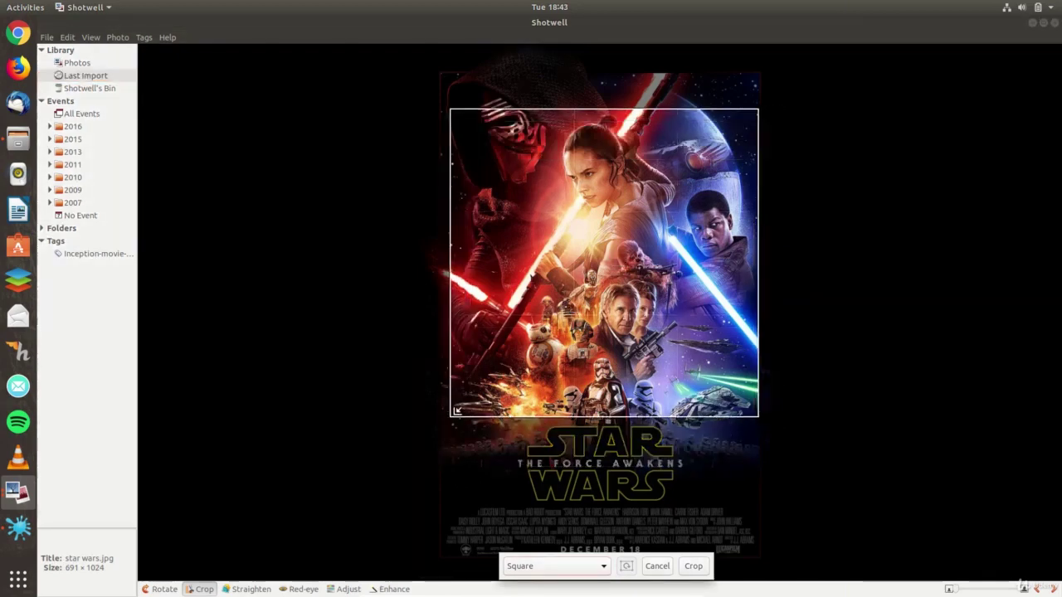
left_click_drag(463, 409, 511, 304)
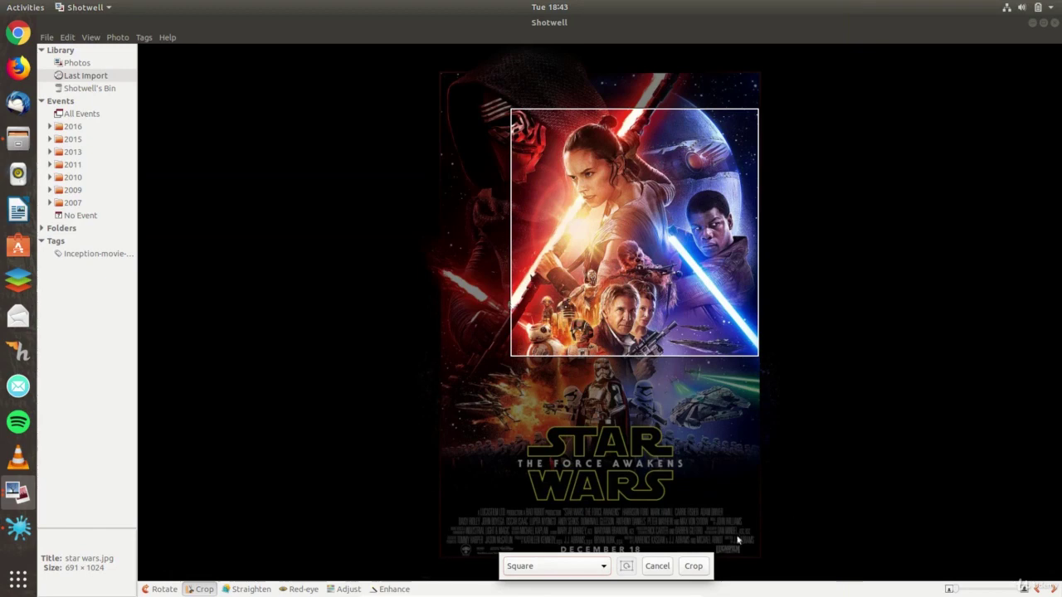
- Apply the 475 × 475 square crop, then revert to the original and undo the revert
left_click(701, 564)
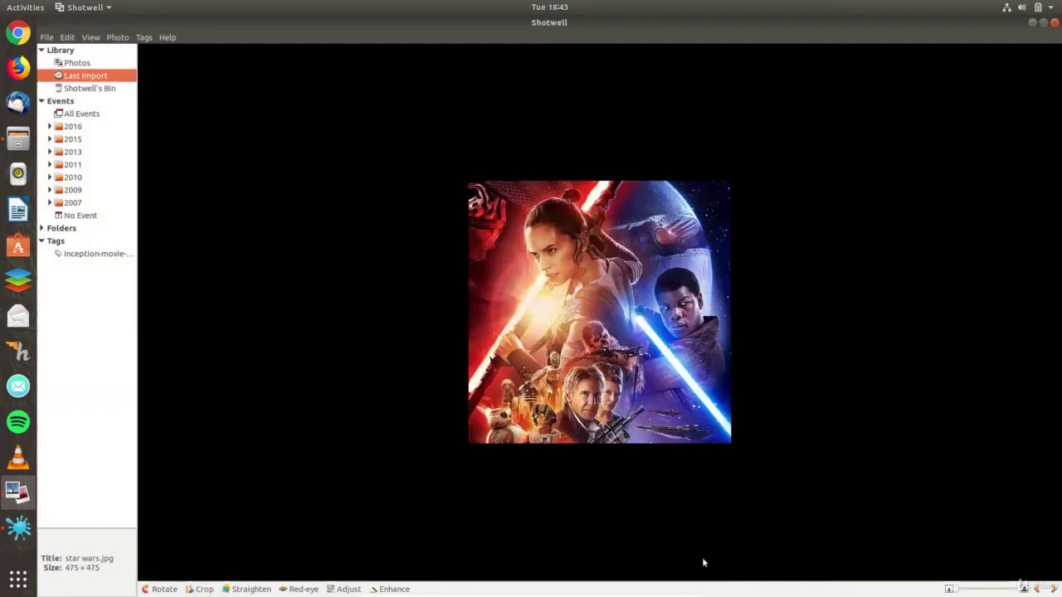
left_click(117, 37)
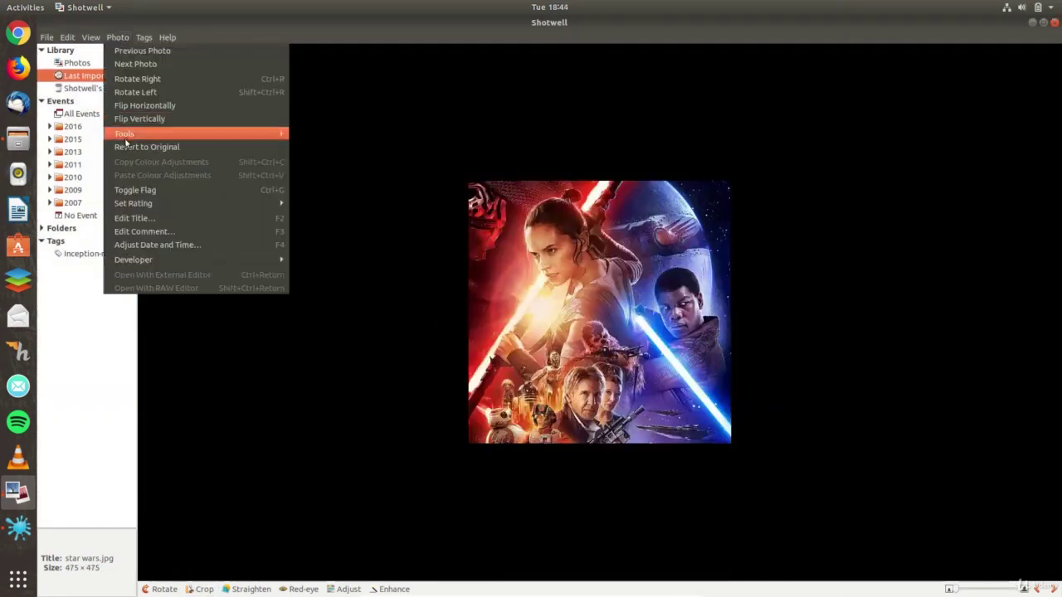
left_click(127, 152)
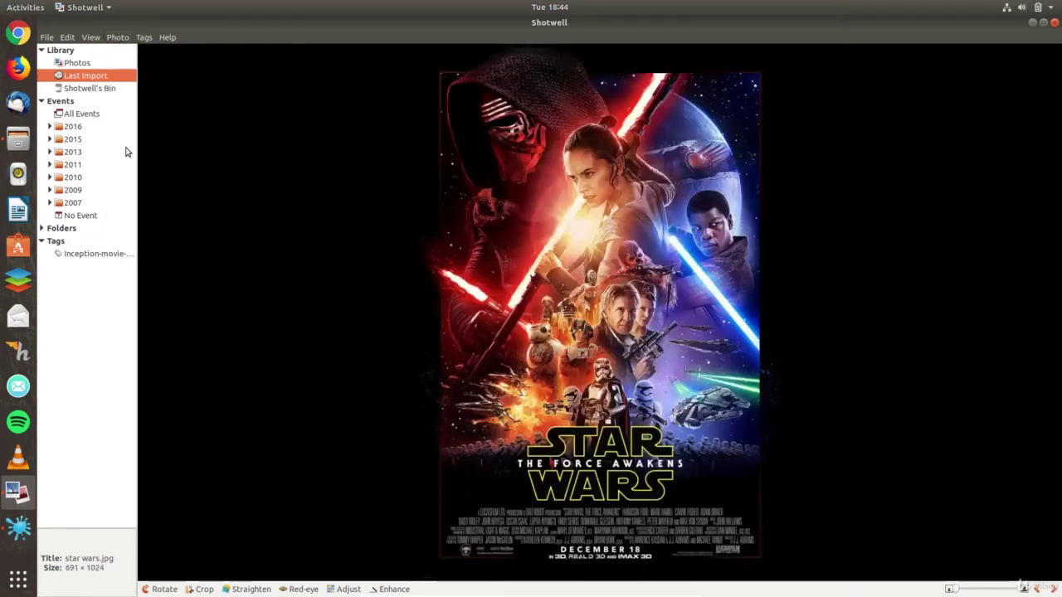
left_click(67, 38)
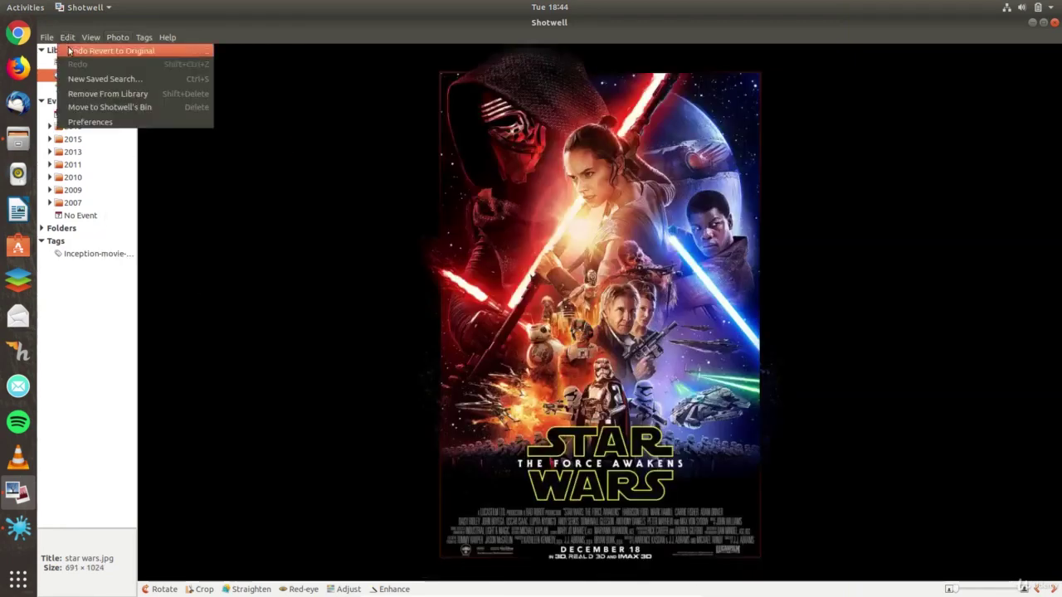
left_click(70, 51)
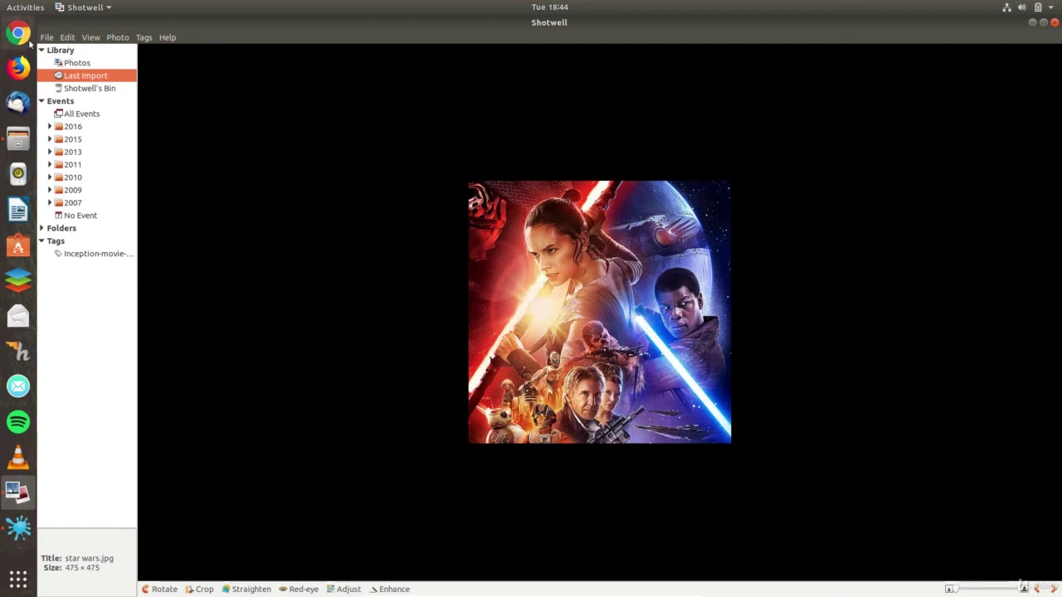
left_click(46, 37)
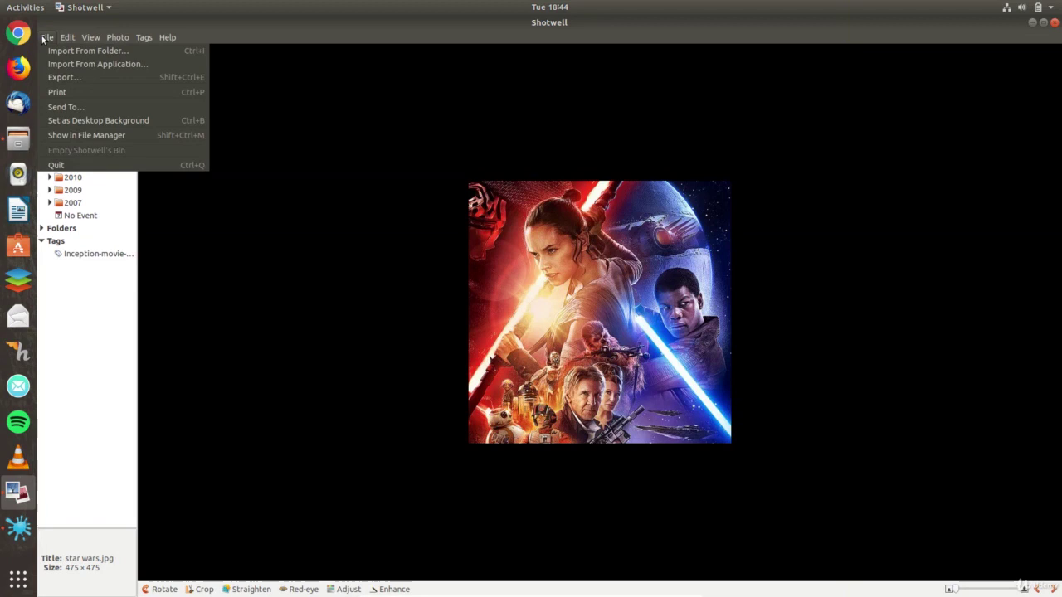
- Export the cropped photo to Pictures as star wars1.jpg
left_click(152, 78)
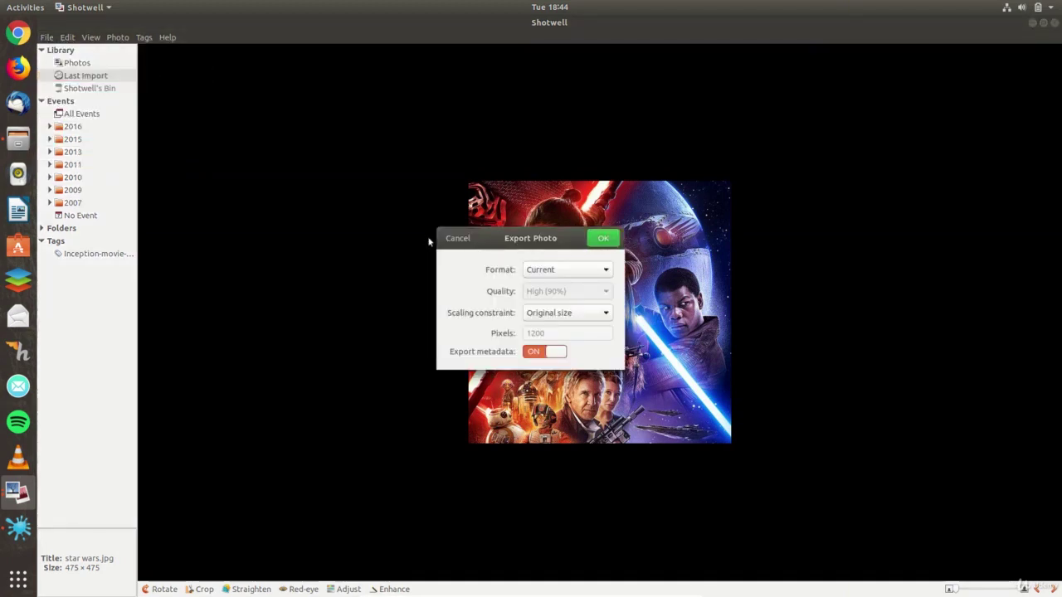
left_click(603, 239)
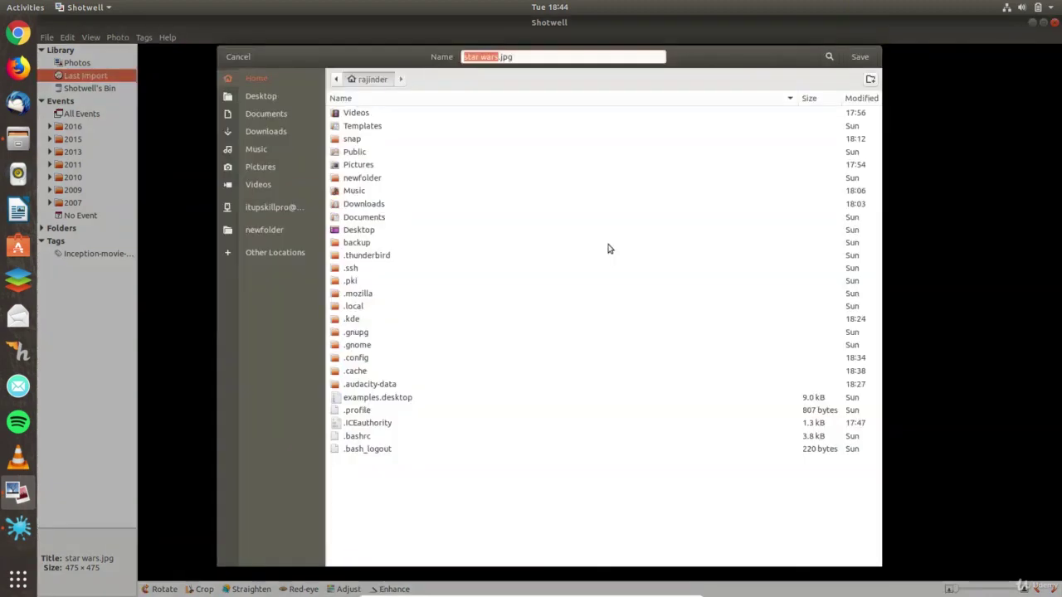
left_click(267, 166)
left_click(503, 56)
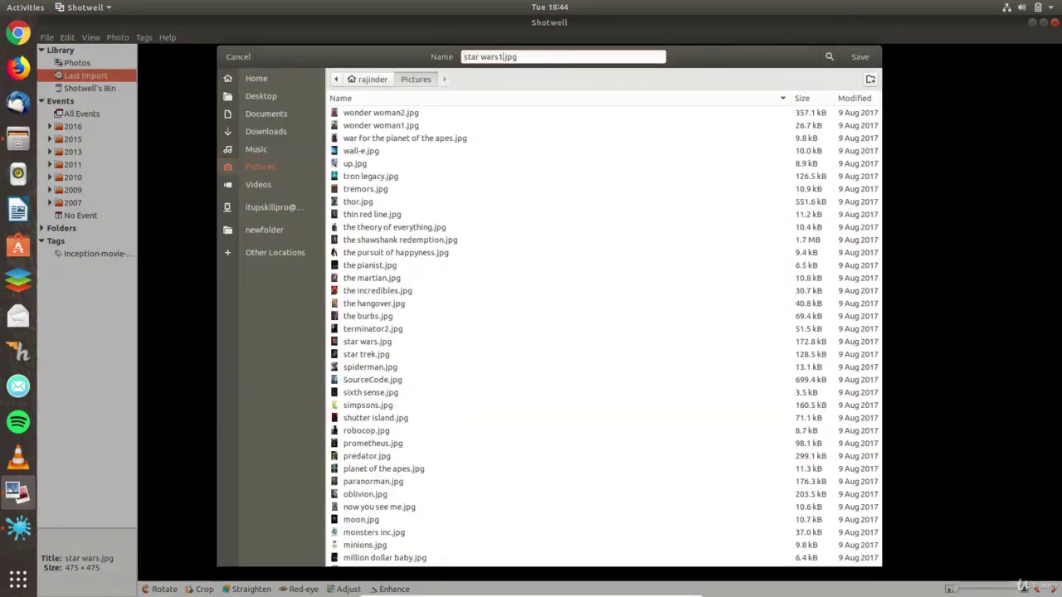
left_click(860, 57)
- Open star wars.jpg in the image viewer and step to the exported star wars1.jpg
key("alt+Tab")
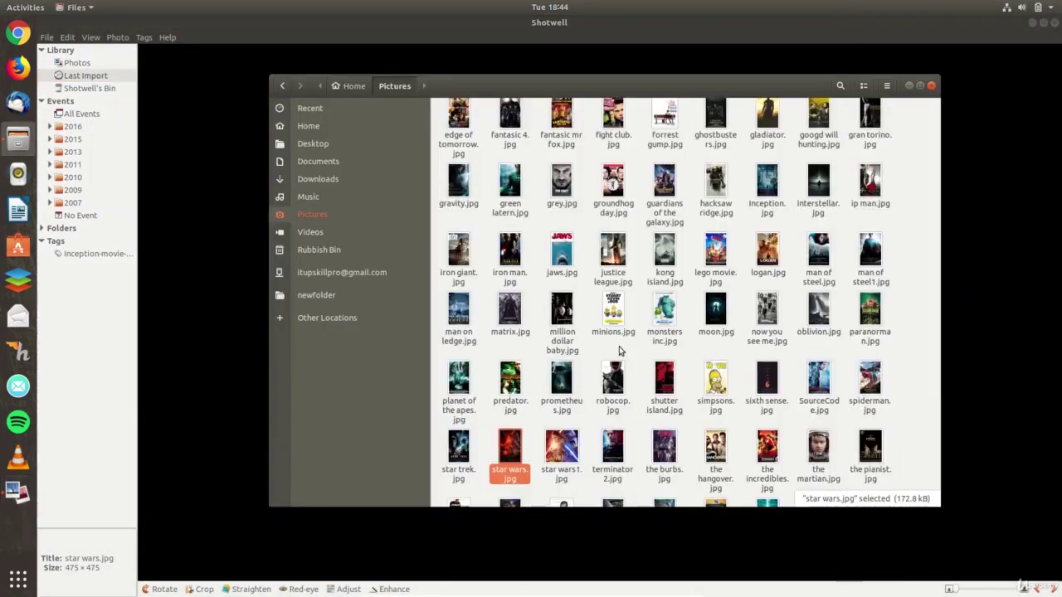
double_click(517, 446)
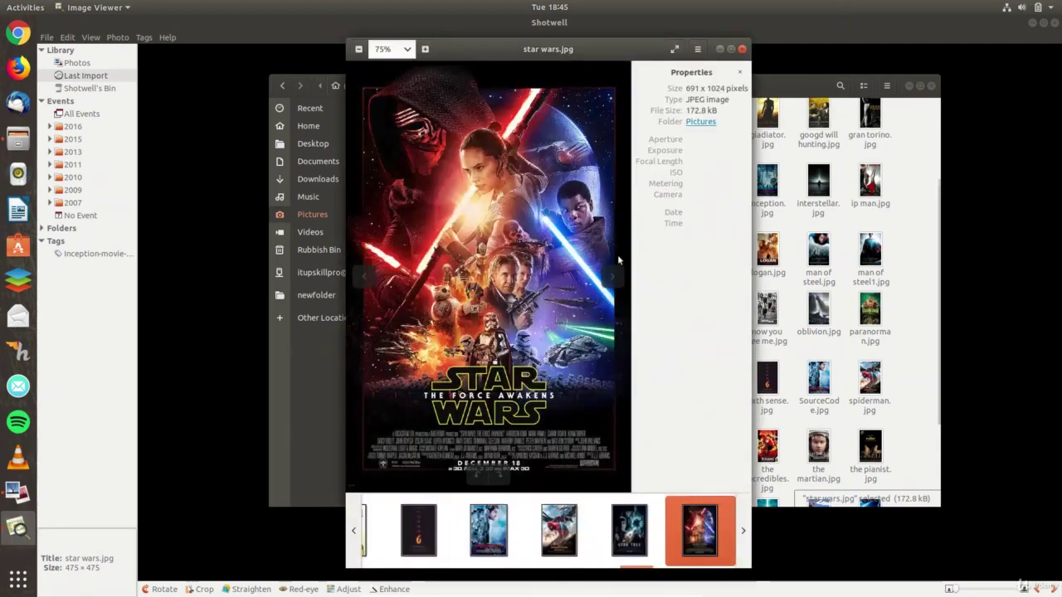
left_click(618, 264)
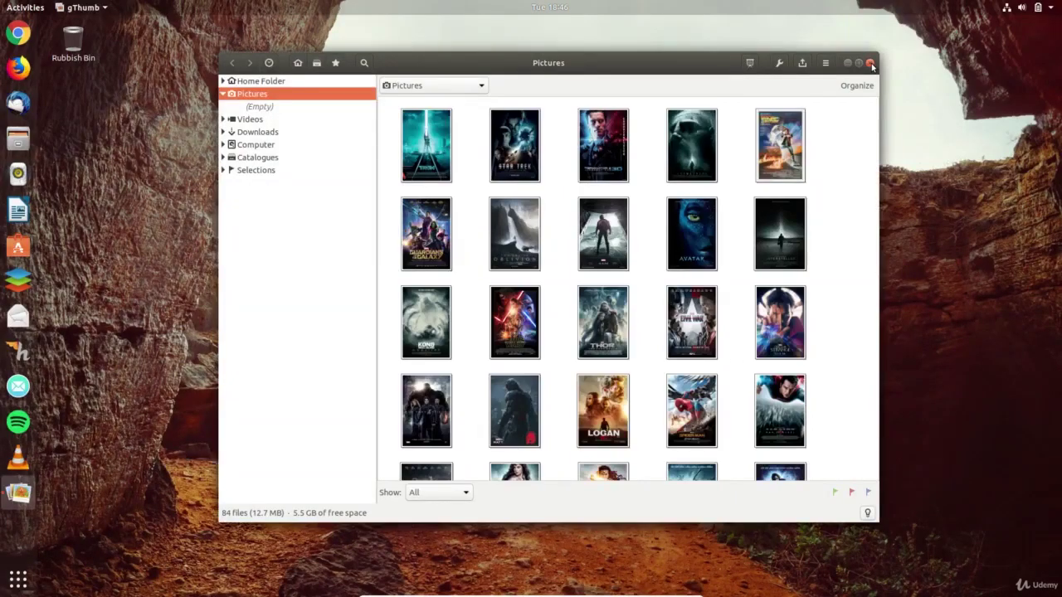
- View the Guardians of the Galaxy poster full size and step forward through three posters
double_click(439, 207)
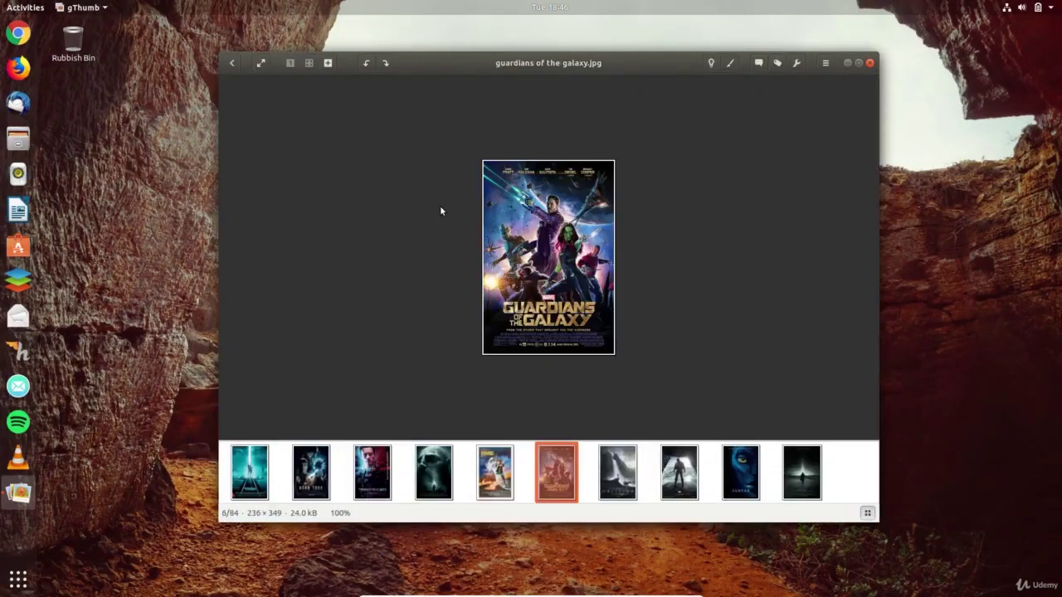
key("Right")
key("Right")
key("Right")
key("Right")
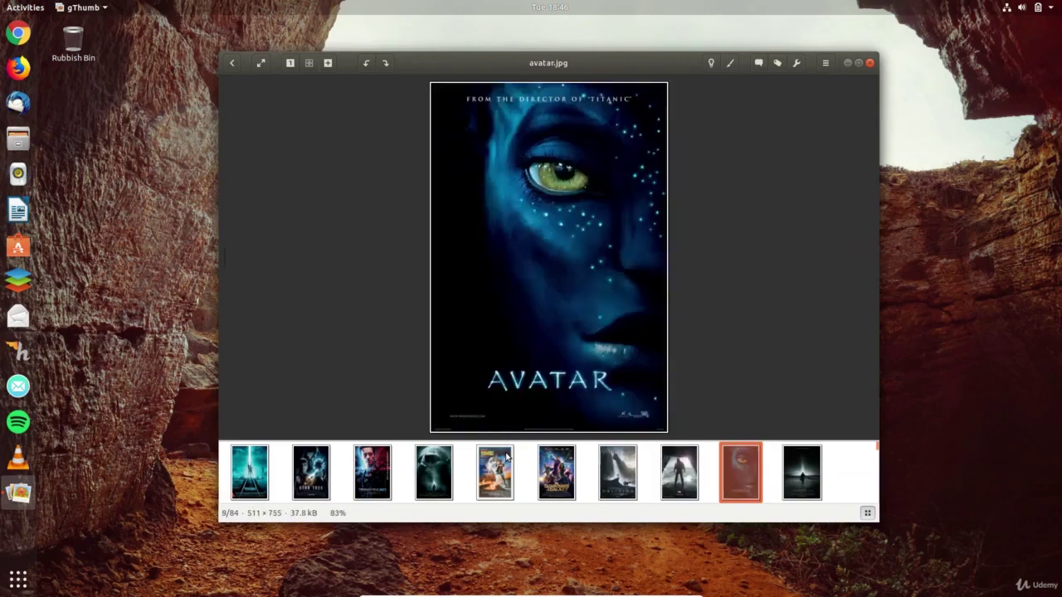
key("Right")
key("Right")
key("Right")
key("Right")
key("Right")
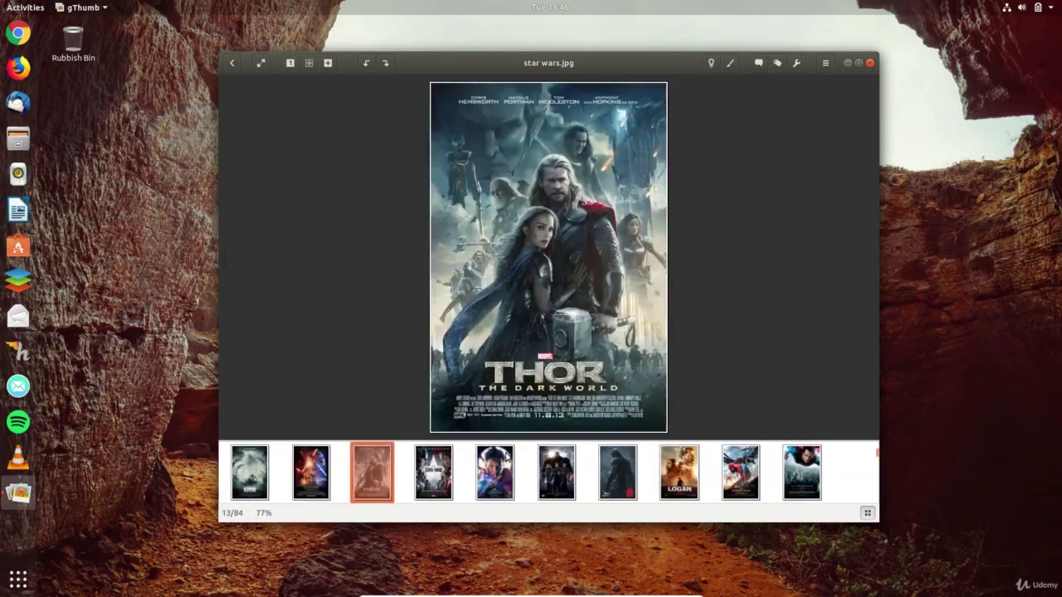
key("Right")
key("Right")
key("Right")
key("Right")
key("Right")
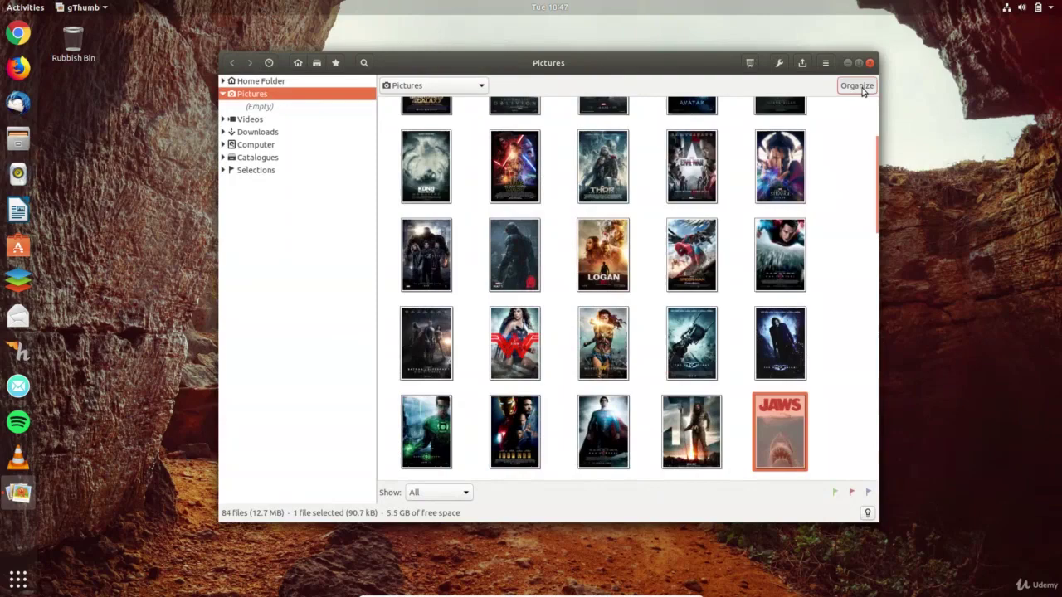
- In the Organize files options, set Group files by to Tag
left_click(860, 88)
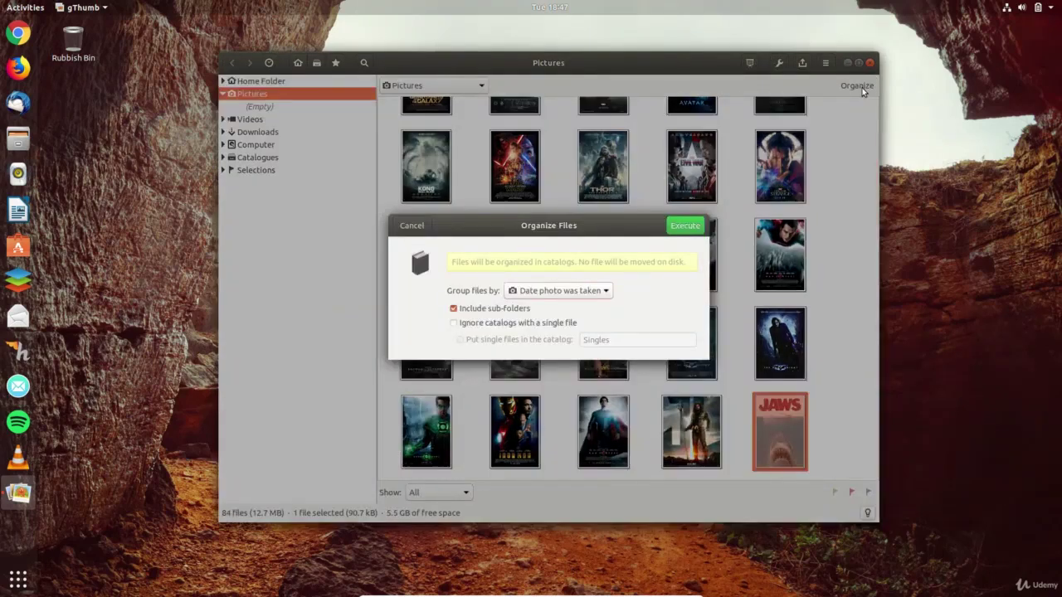
left_click(586, 292)
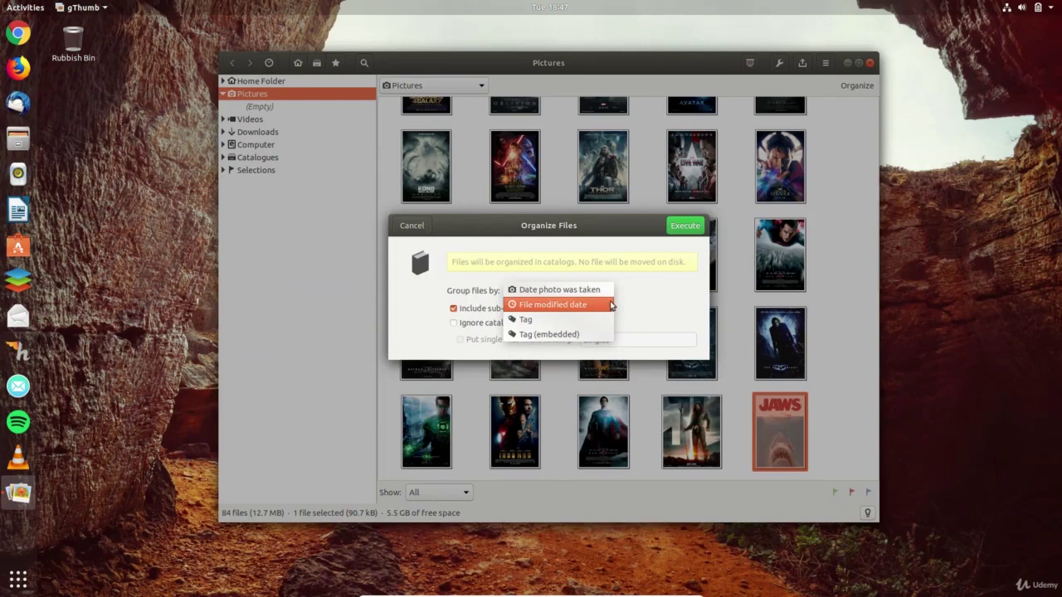
left_click(561, 319)
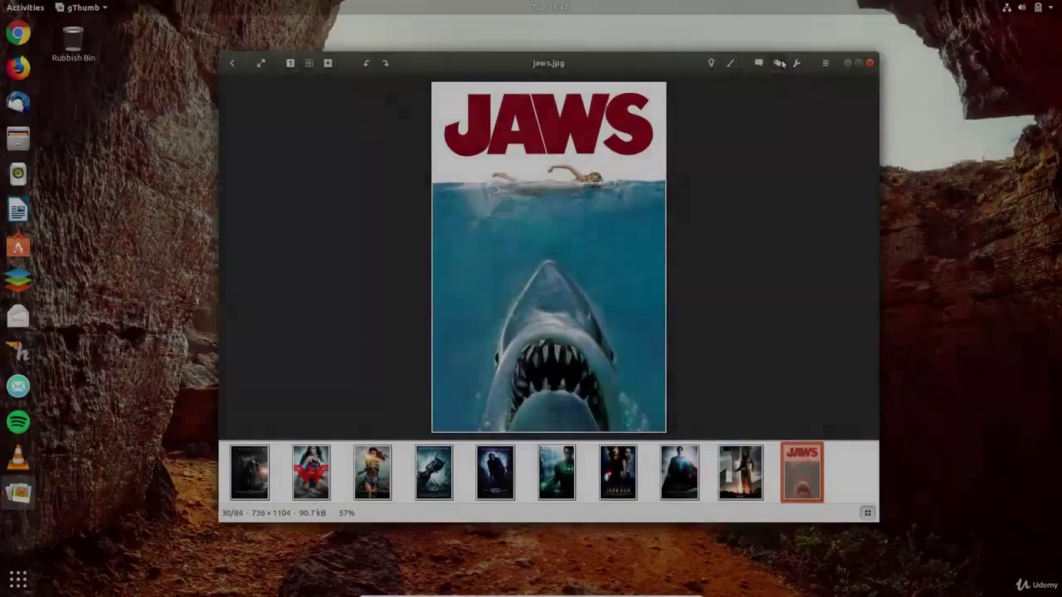
- Open and cancel the tag editor, then show the image's properties
left_click(779, 63)
left_click(487, 430)
left_click(711, 63)
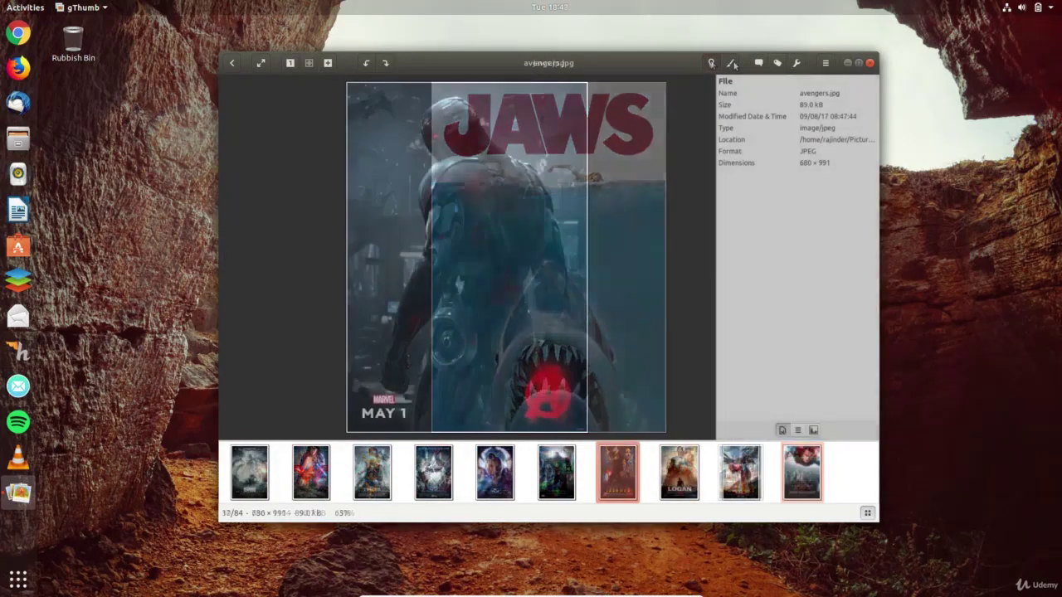
- Preview the Fresh Blue, Mangos, Arctic and Desert effects, discard them, and flip the poster horizontally
left_click(732, 64)
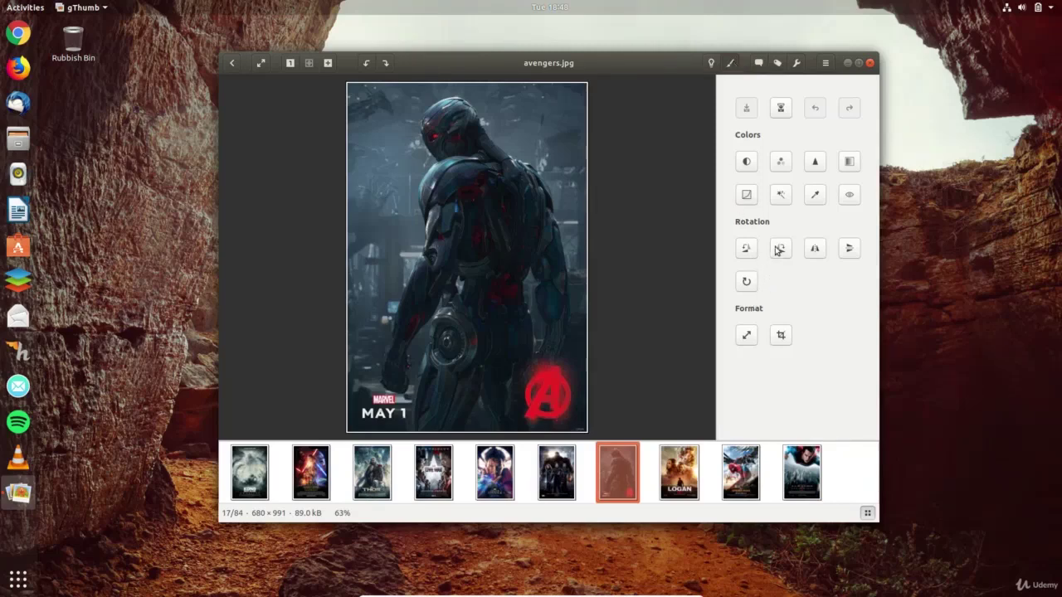
left_click(780, 195)
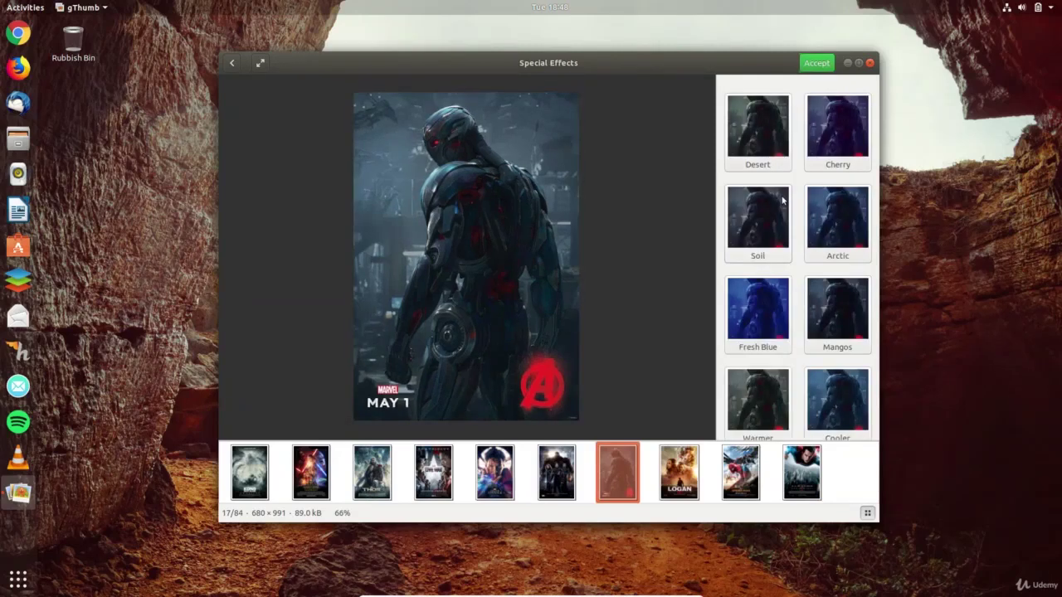
left_click(768, 298)
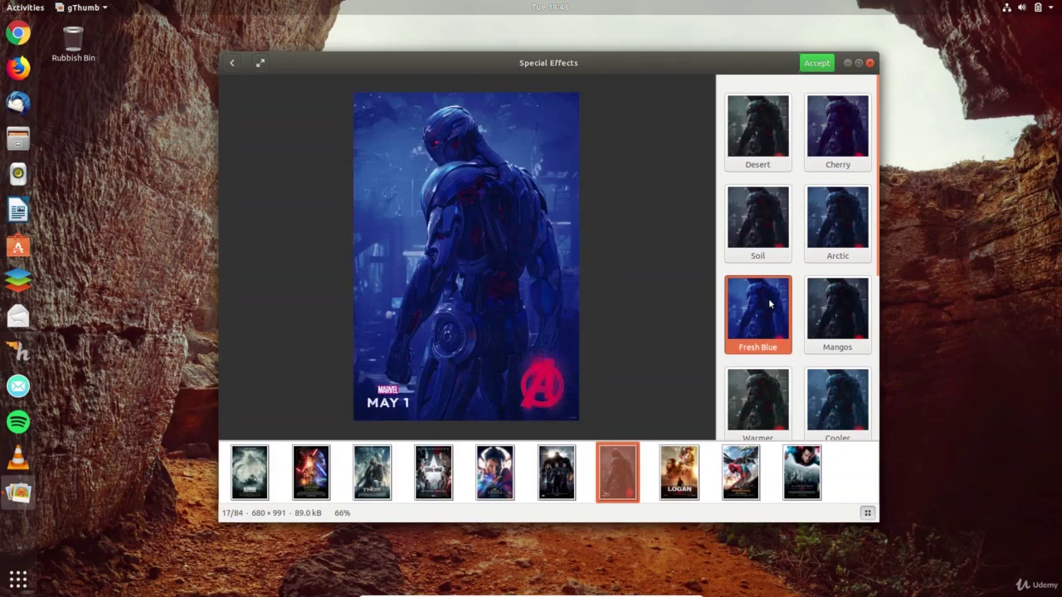
left_click(823, 314)
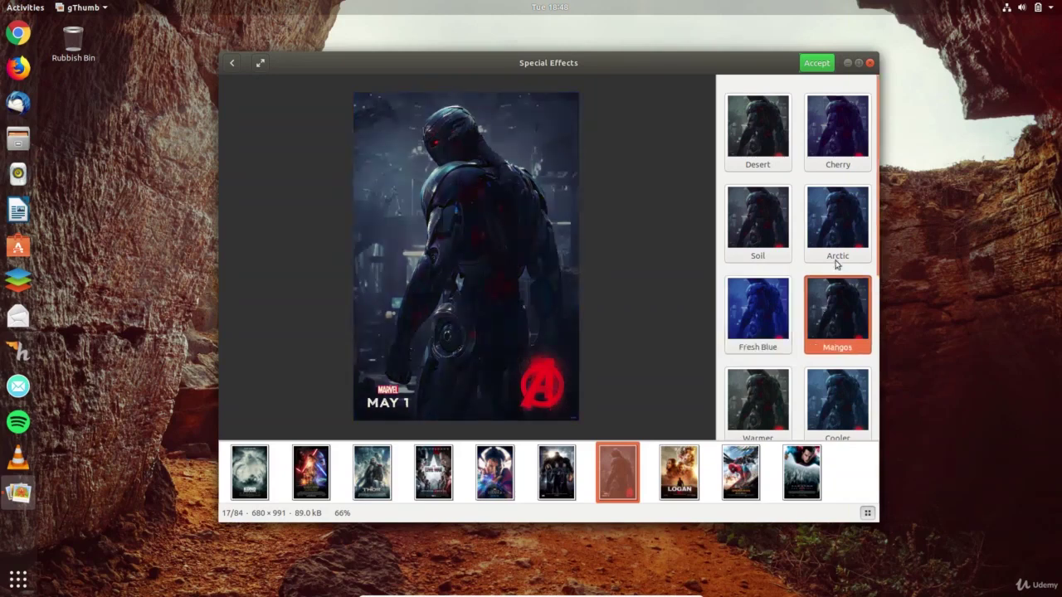
left_click(847, 227)
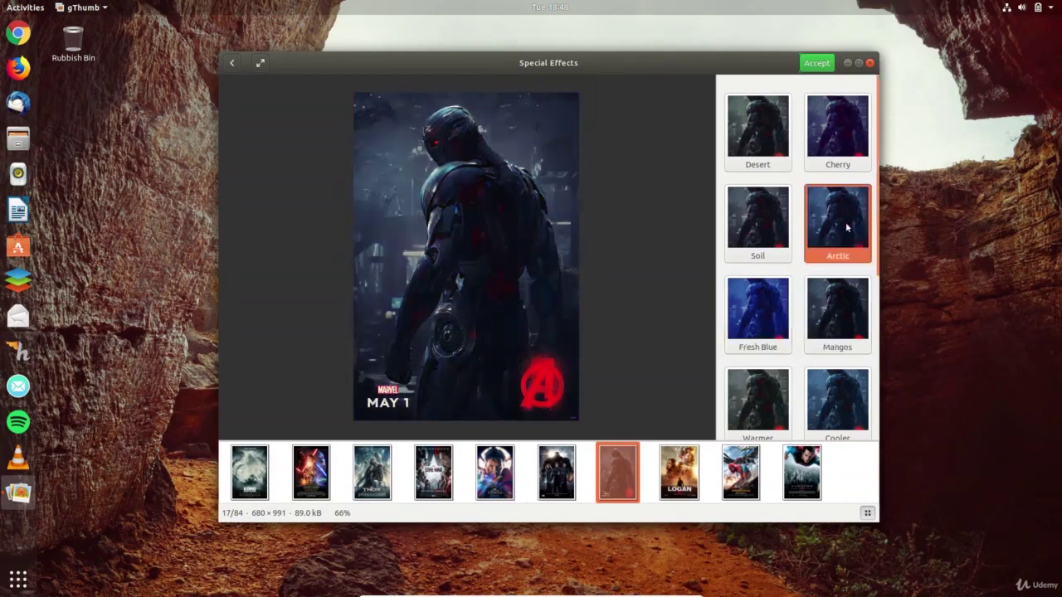
left_click(766, 143)
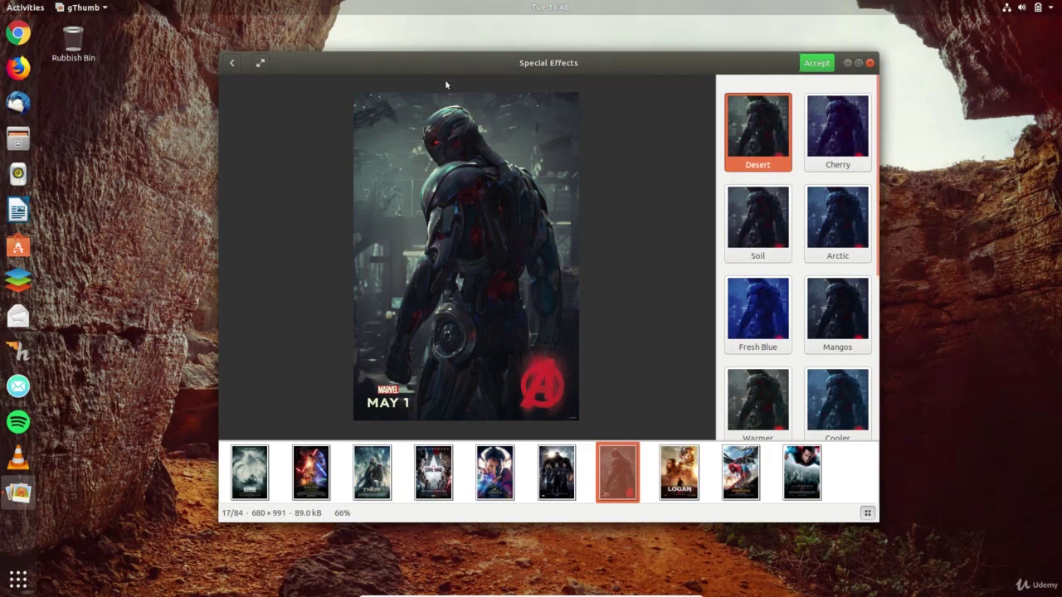
left_click(233, 63)
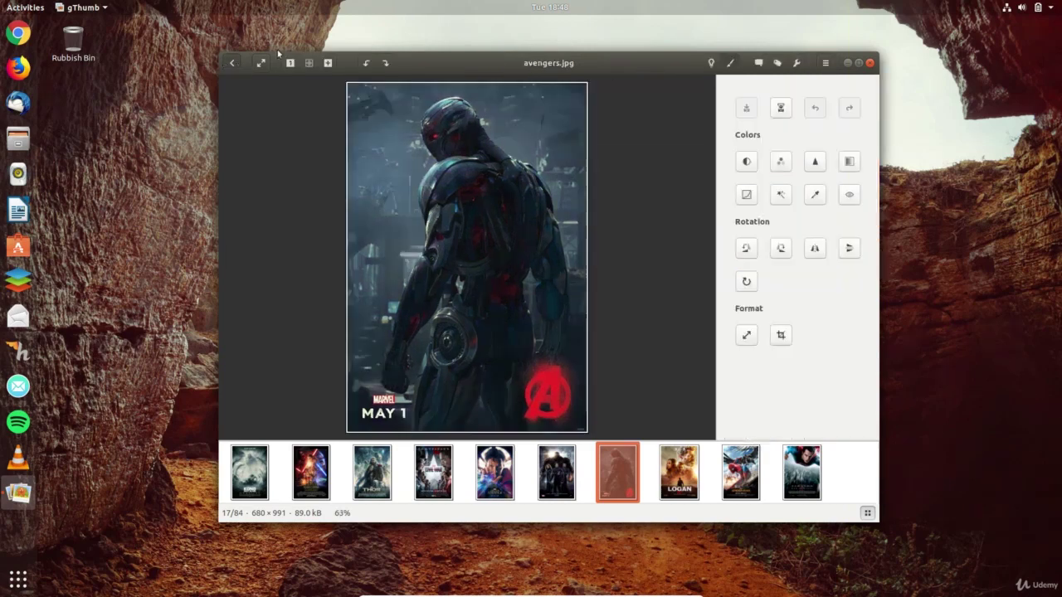
left_click(816, 249)
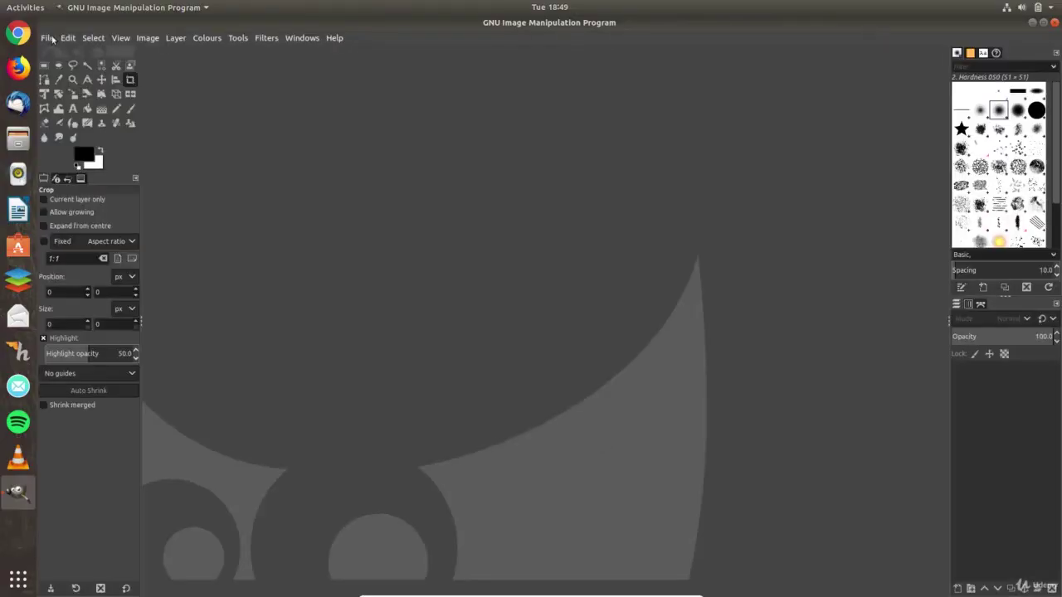
- Create a new 1920×1080 image in GIMP
left_click(50, 38)
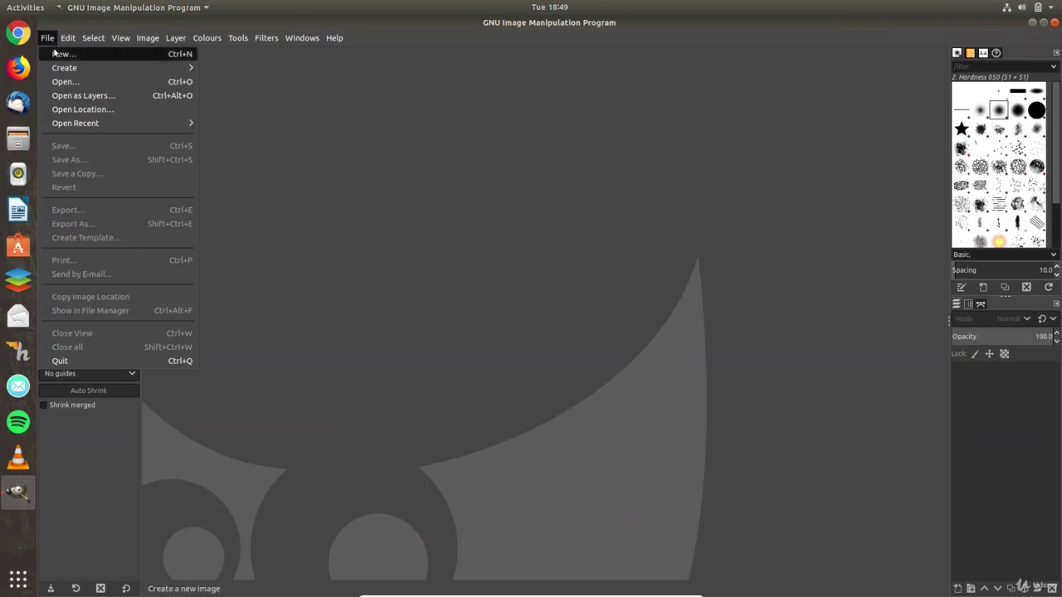
left_click(54, 53)
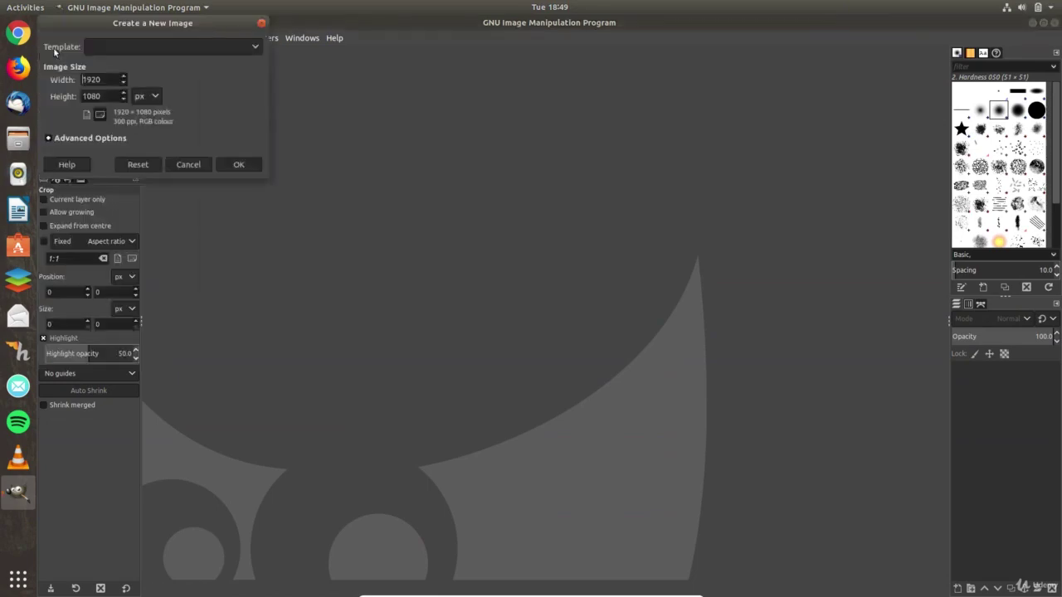
left_click(239, 164)
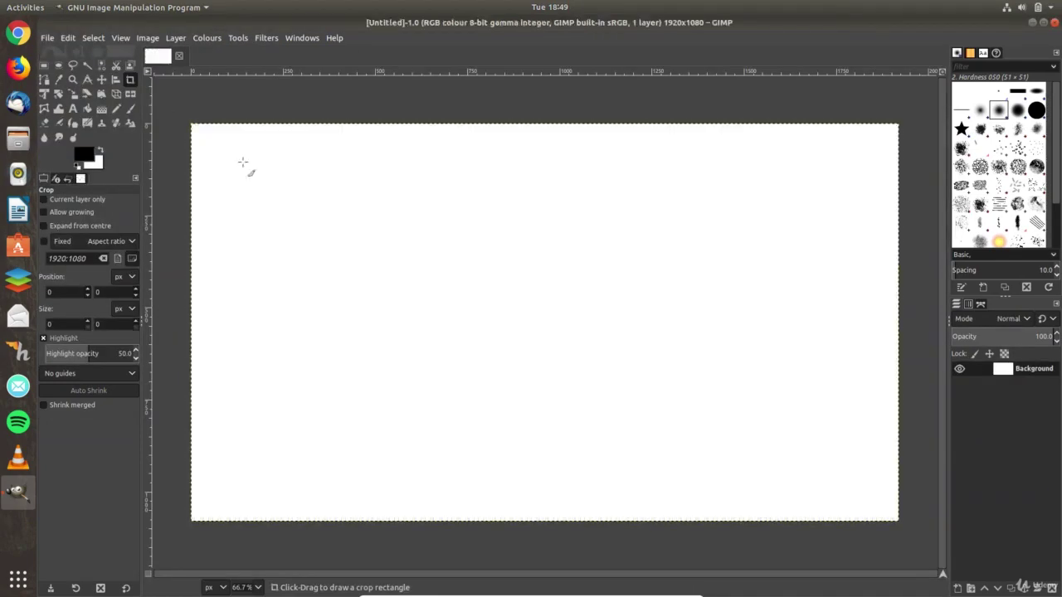
- Try a crop near the upper left, cancel it, and place a text box on the canvas
left_click_drag(242, 162, 400, 278)
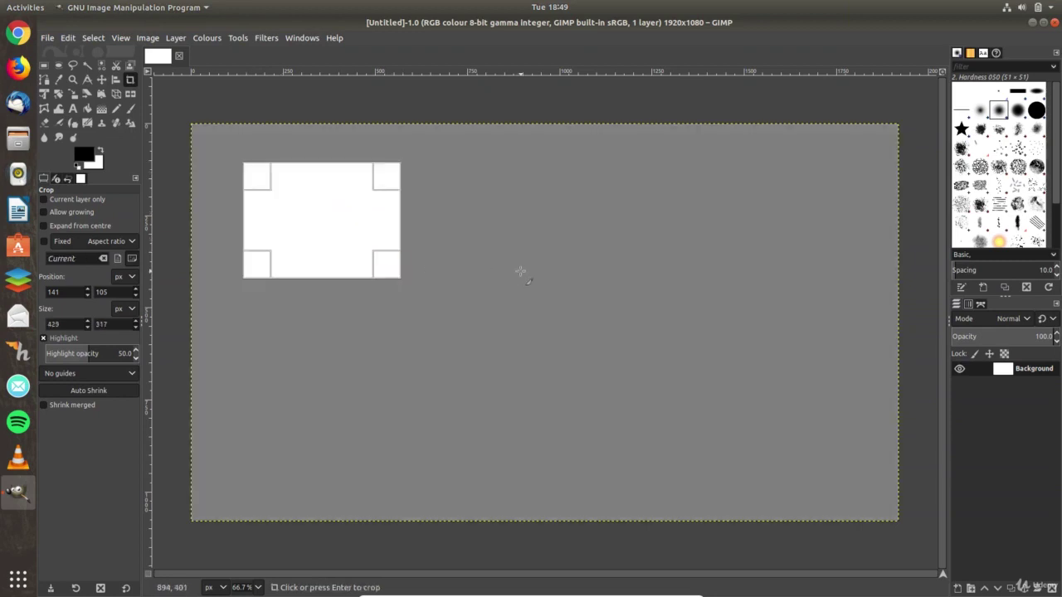
left_click(520, 271)
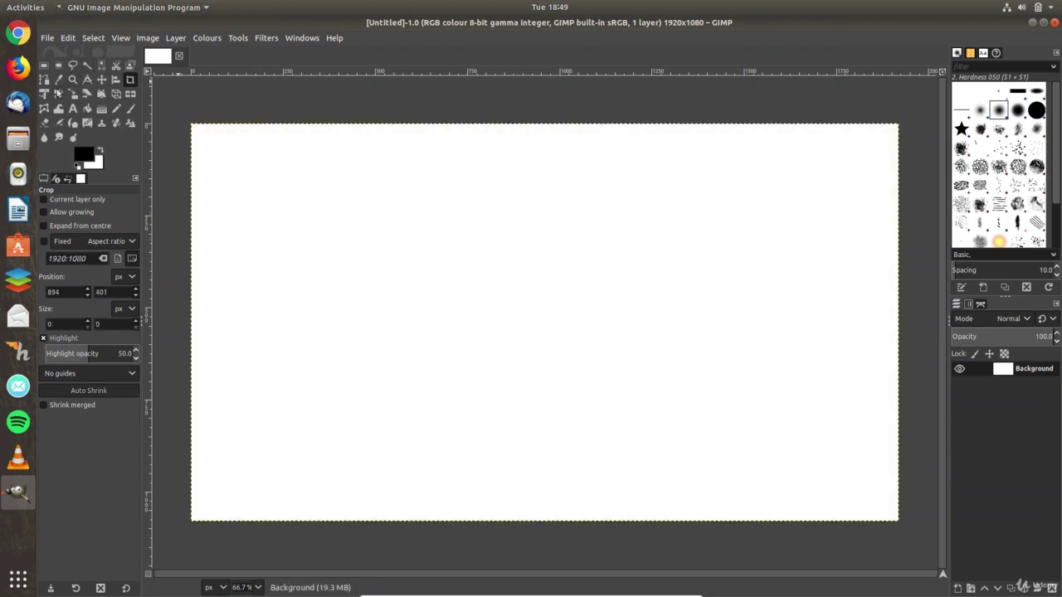
left_click(73, 107)
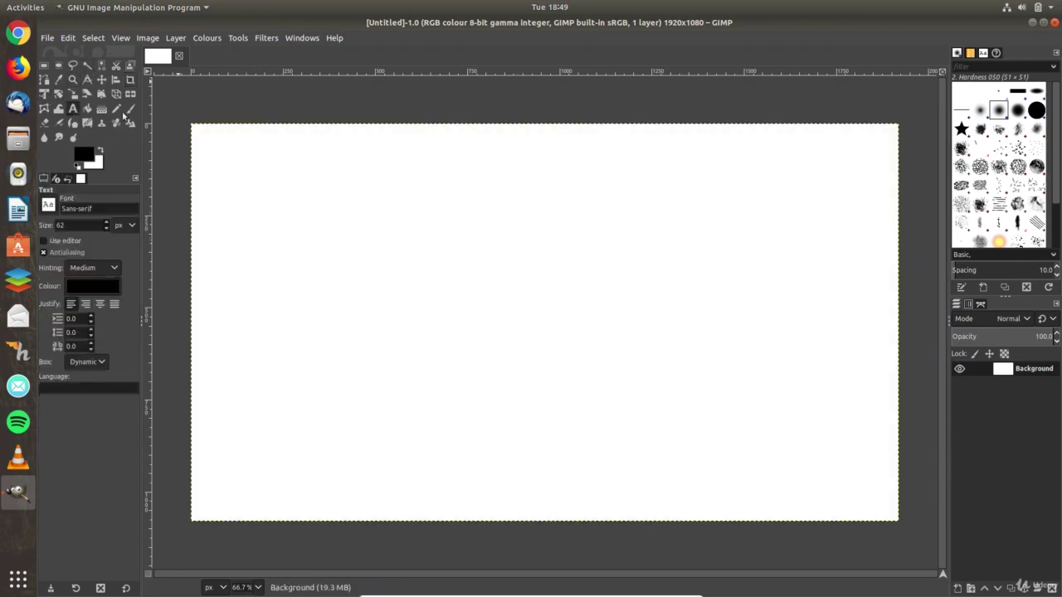
left_click(341, 216)
- Finish the text layer with sample text and search Activities for 'steam'
type("sjhskdjfhsk")
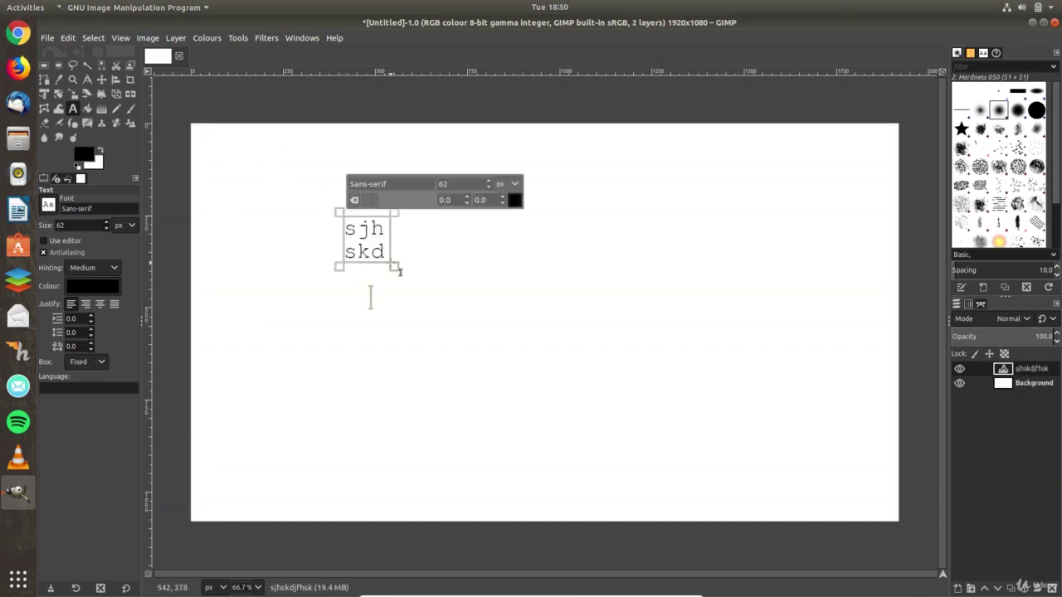
left_click(450, 294)
key("super")
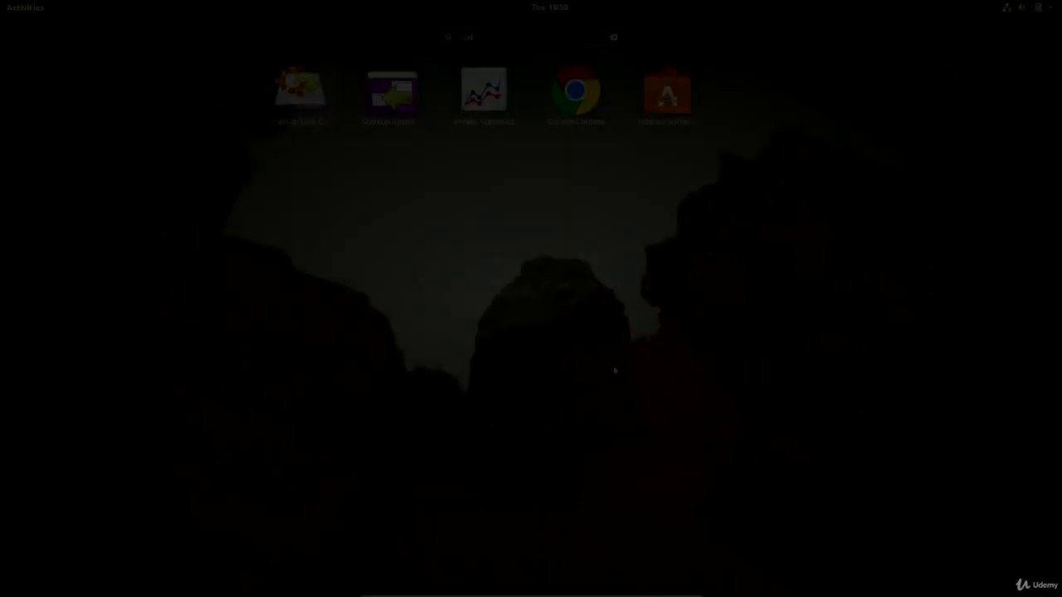
type("steam")
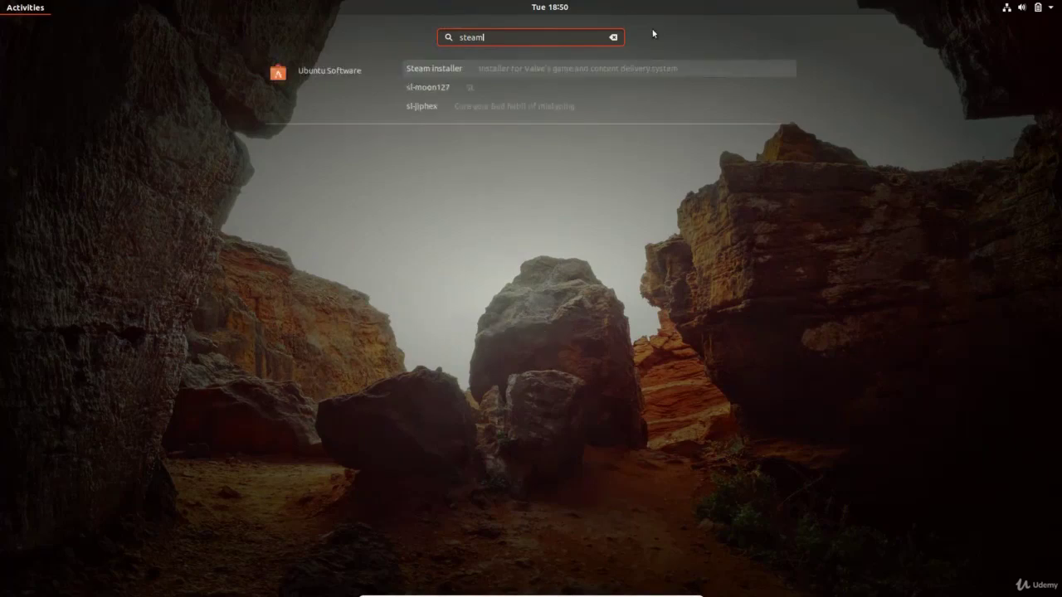
- Install Steam from its Ubuntu Software page and bring up the installed app's options
left_click(473, 69)
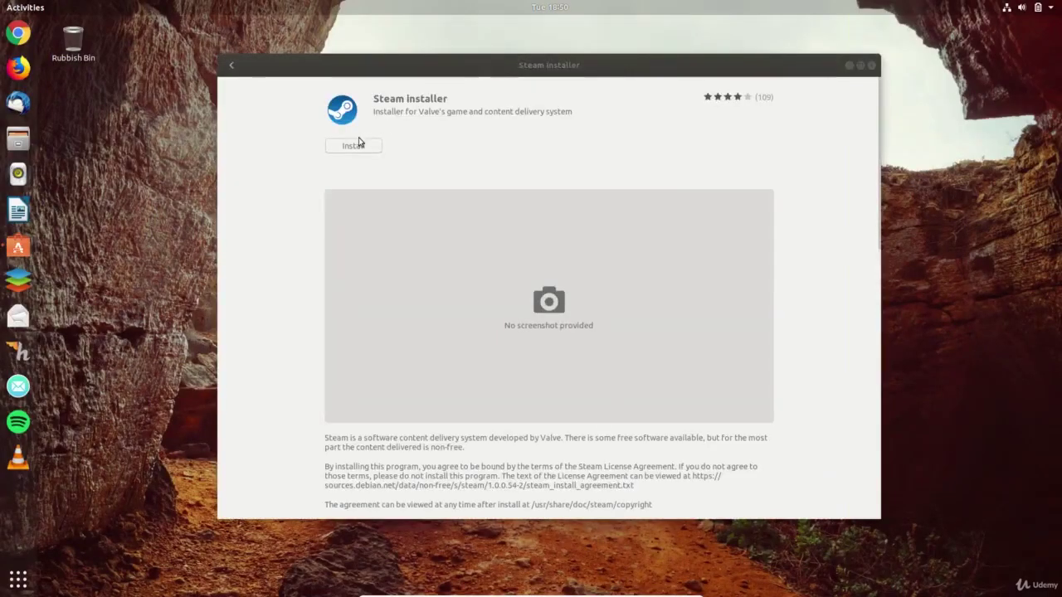
left_click(349, 148)
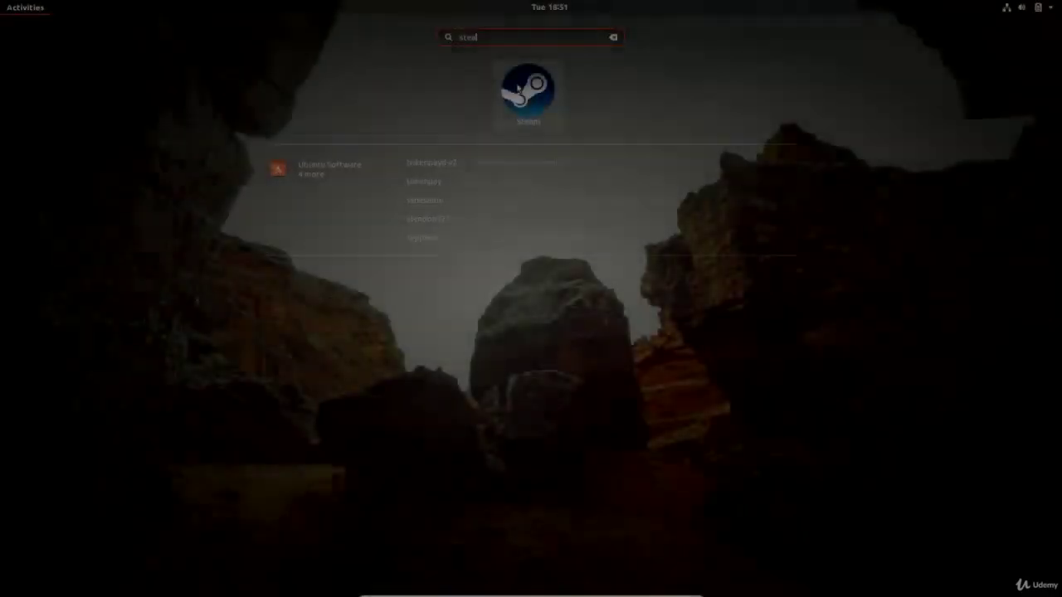
right_click(527, 91)
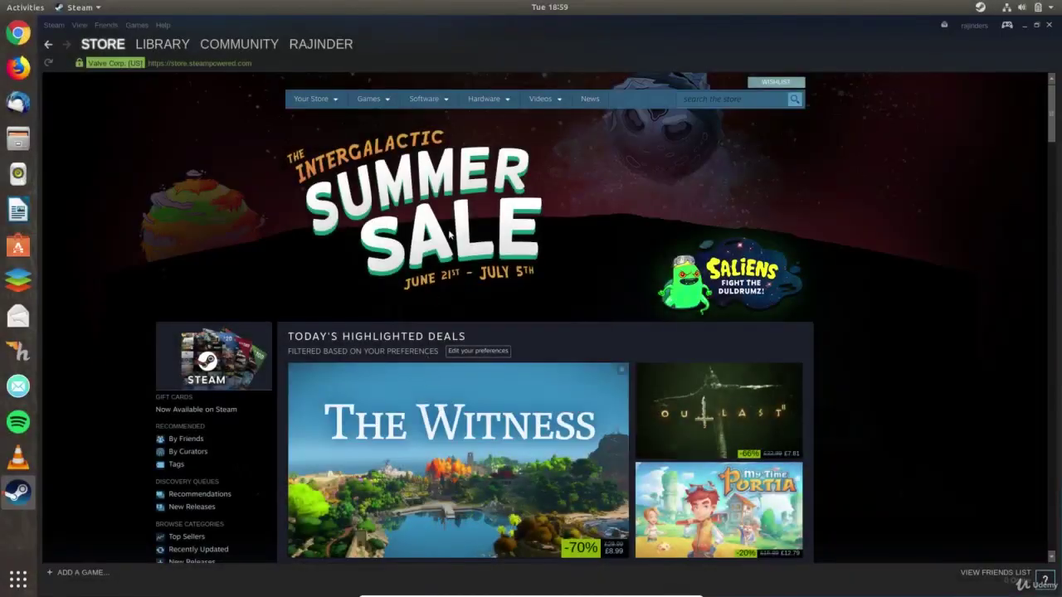
- Browse SteamOS + Linux games, scroll the Counter-Strike: Global Offensive page, and close Steam
mouse_move(373, 98)
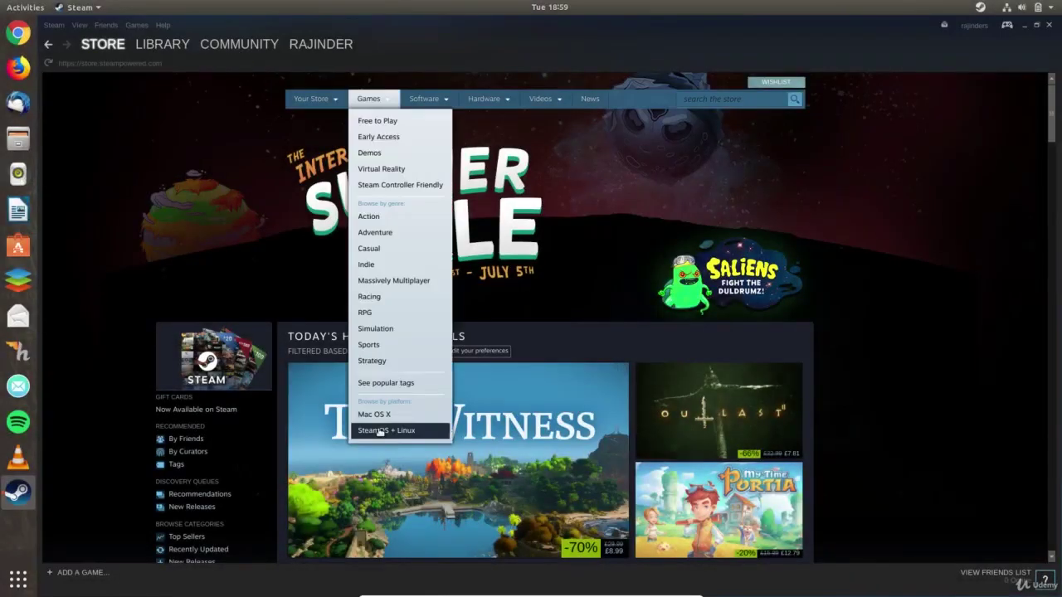
left_click(379, 430)
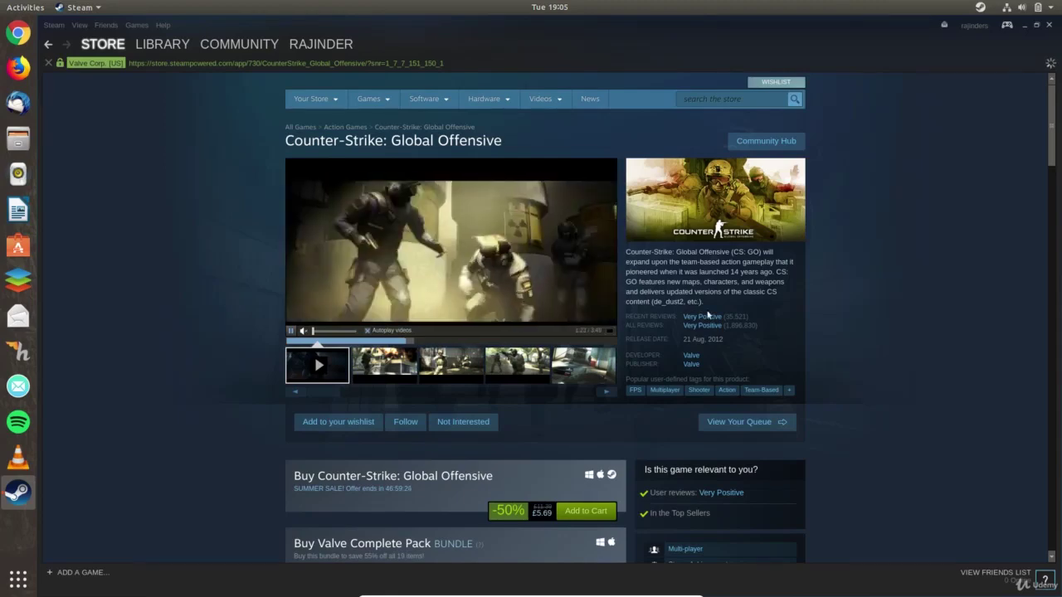
scroll(678, 363, "down", 5)
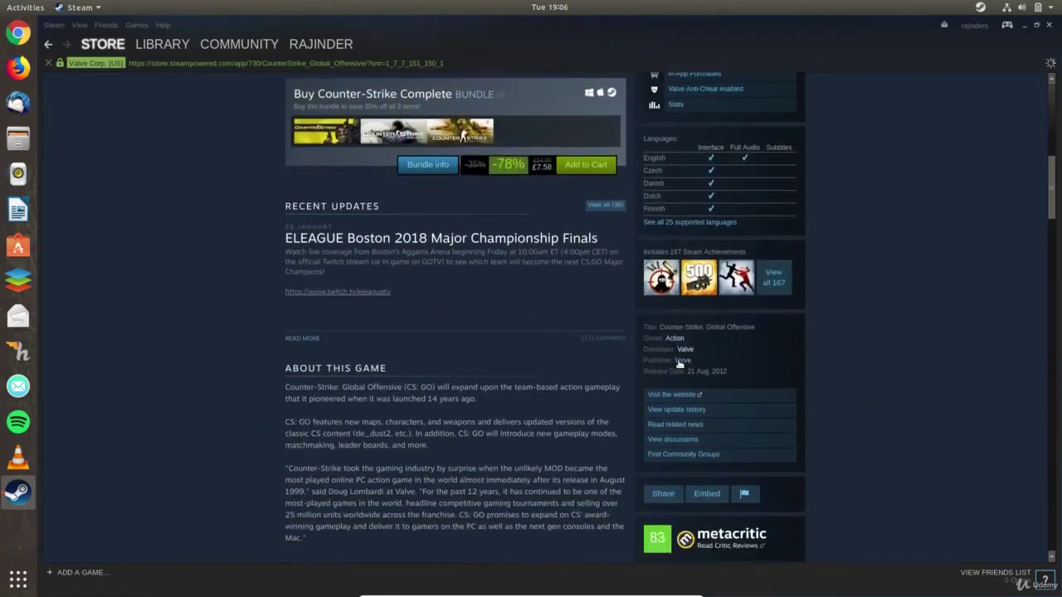
scroll(679, 363, "down", 4)
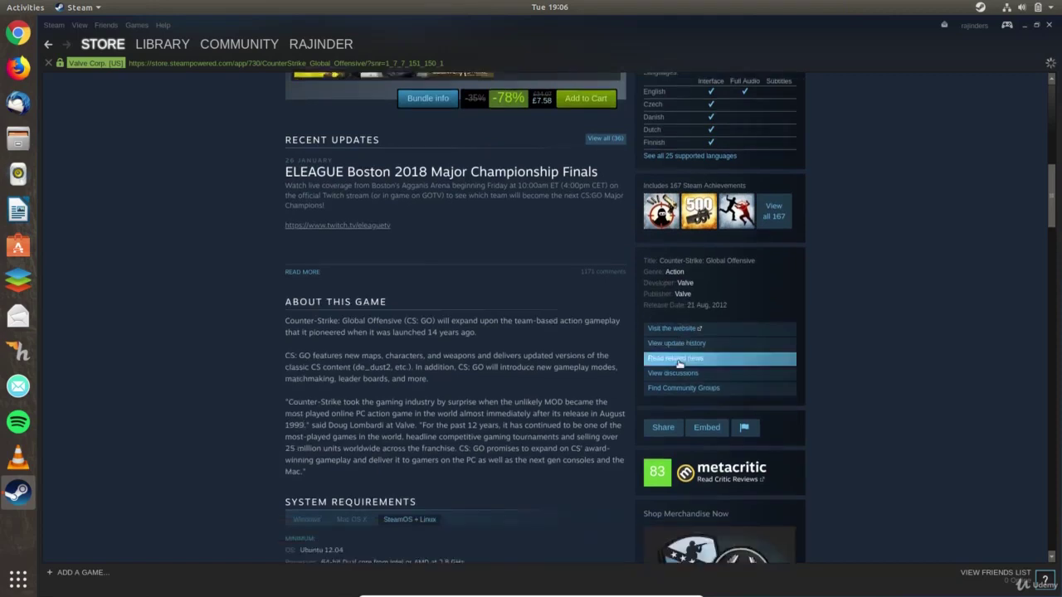
scroll(678, 362, "down", 1)
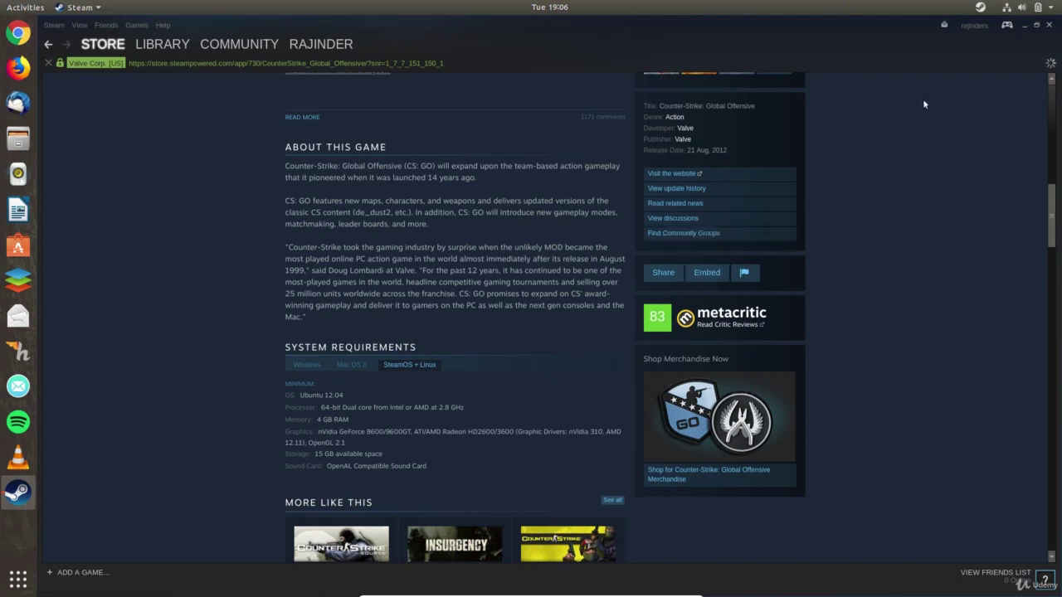
left_click(1048, 26)
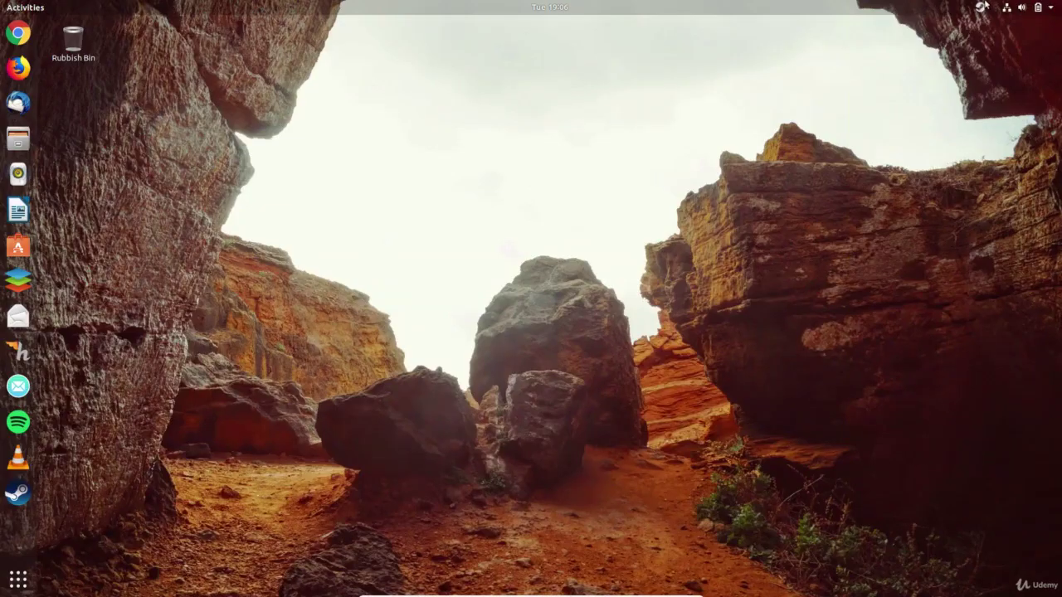
- Choose Exit Steam from the Steam tray icon in the top bar
left_click(981, 7)
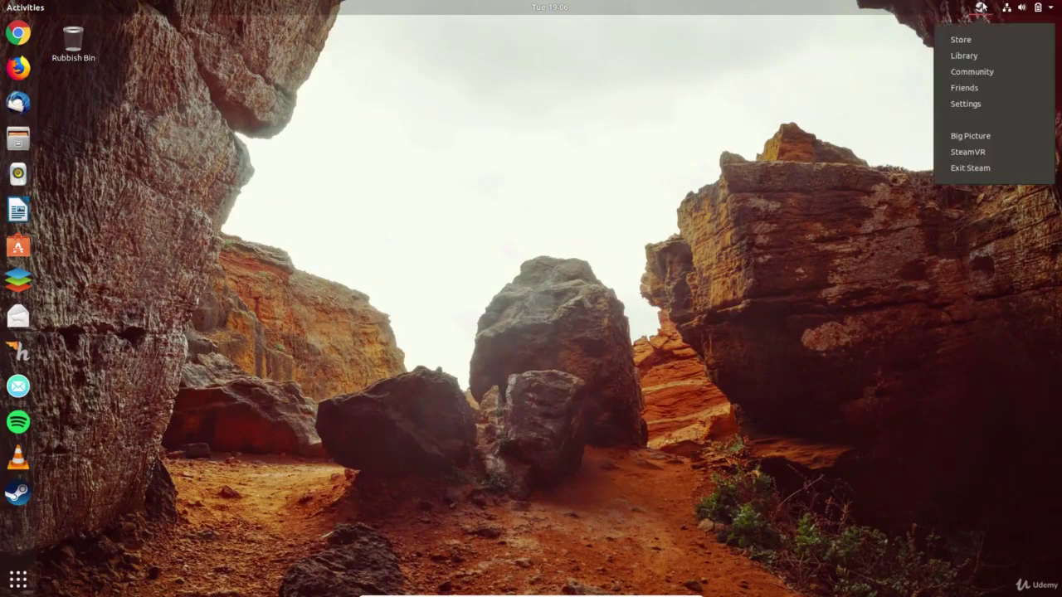
left_click(971, 167)
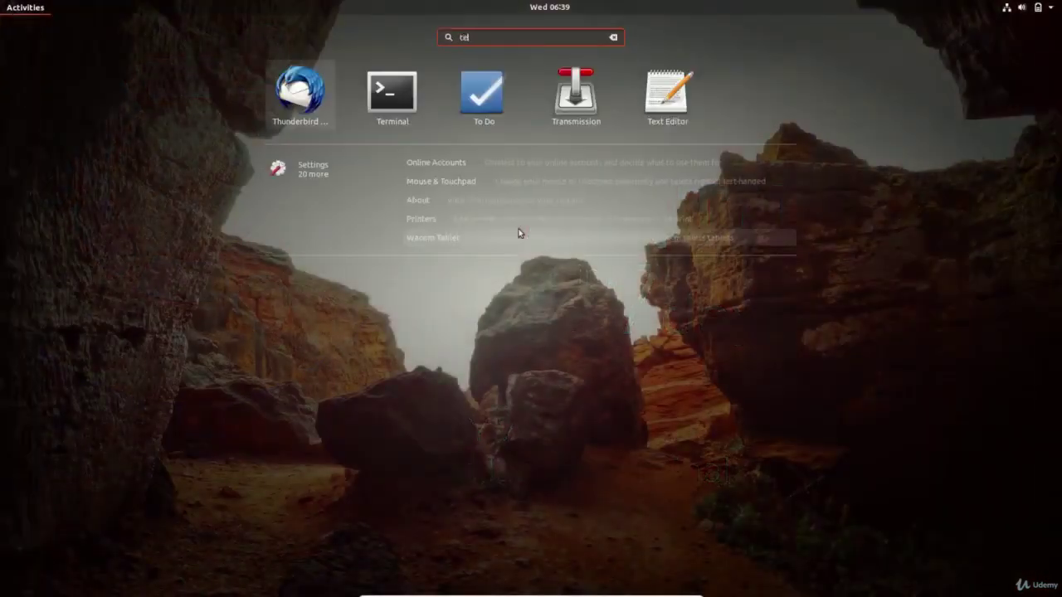
- Launch Terminal from Activities and enlarge its text
type("r")
key("Return")
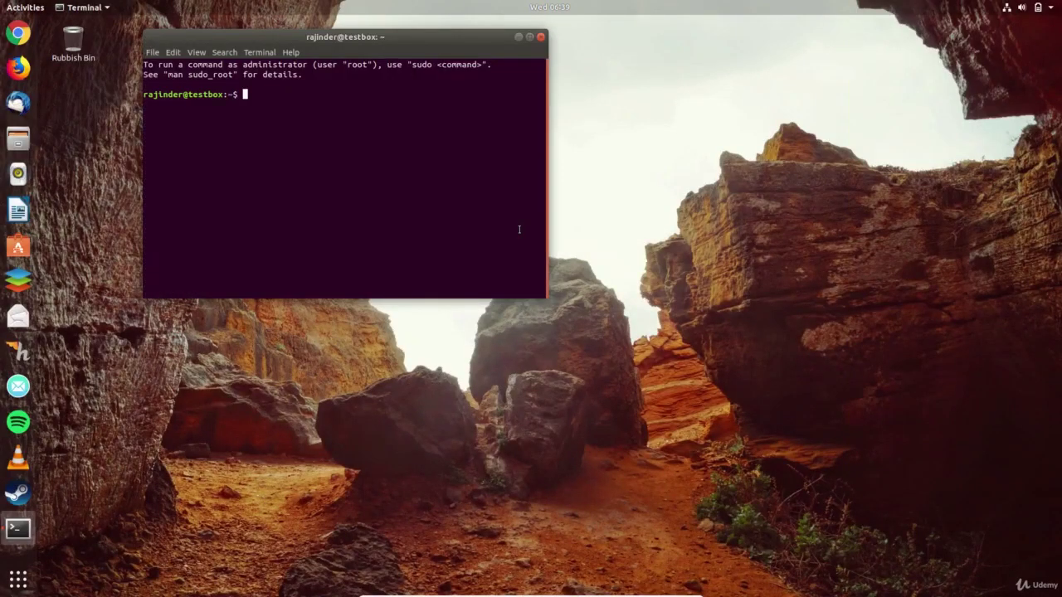
key("ctrl+plus")
key("ctrl+plus")
key("ctrl+plus")
key("ctrl+plus")
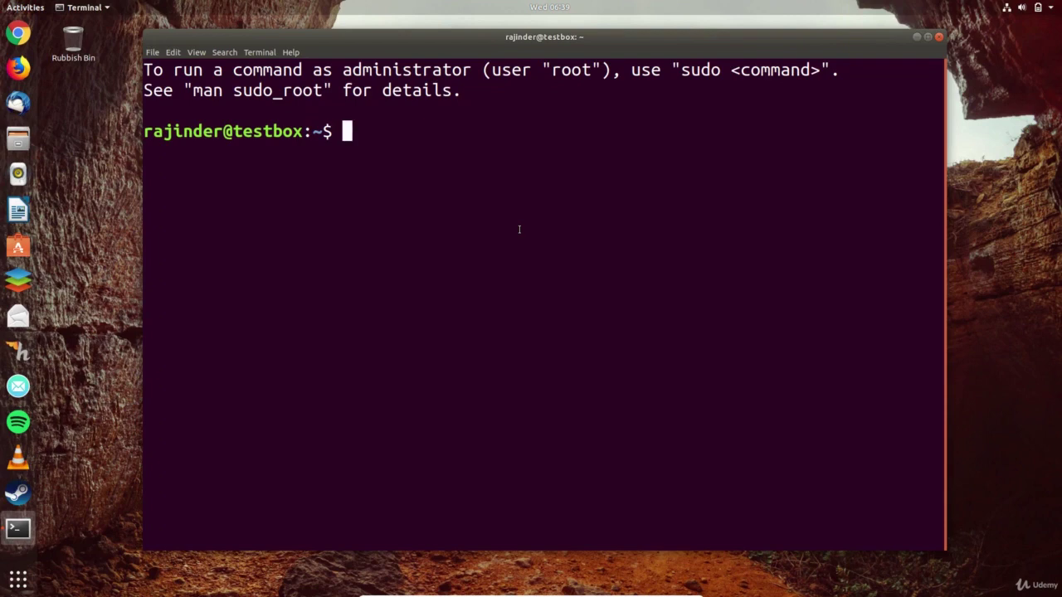
- Run help to list bash builtins and scroll through them in the maximized window
type("help")
key("Return")
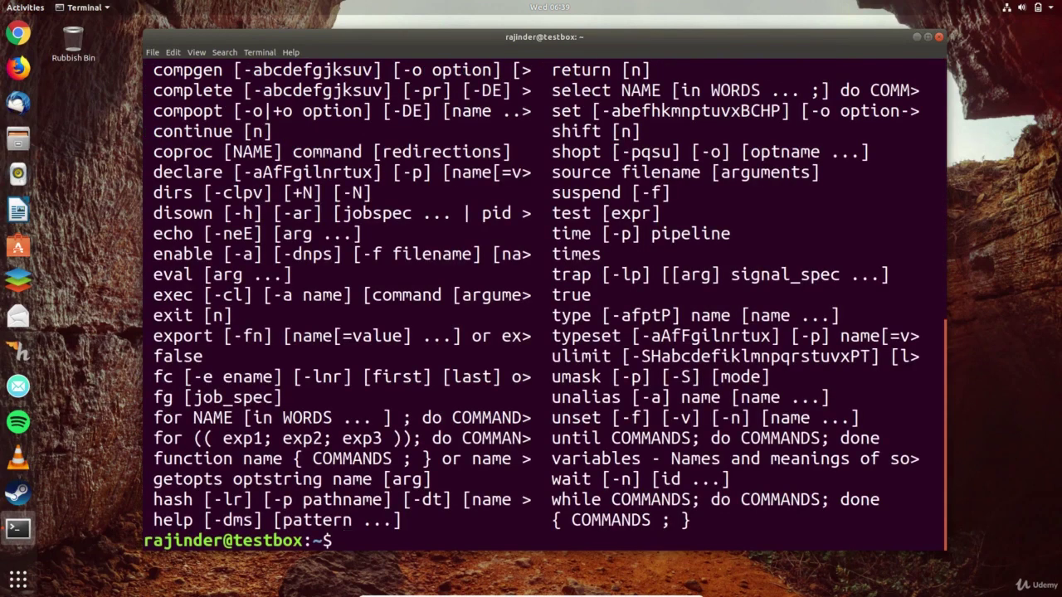
key("super+Up")
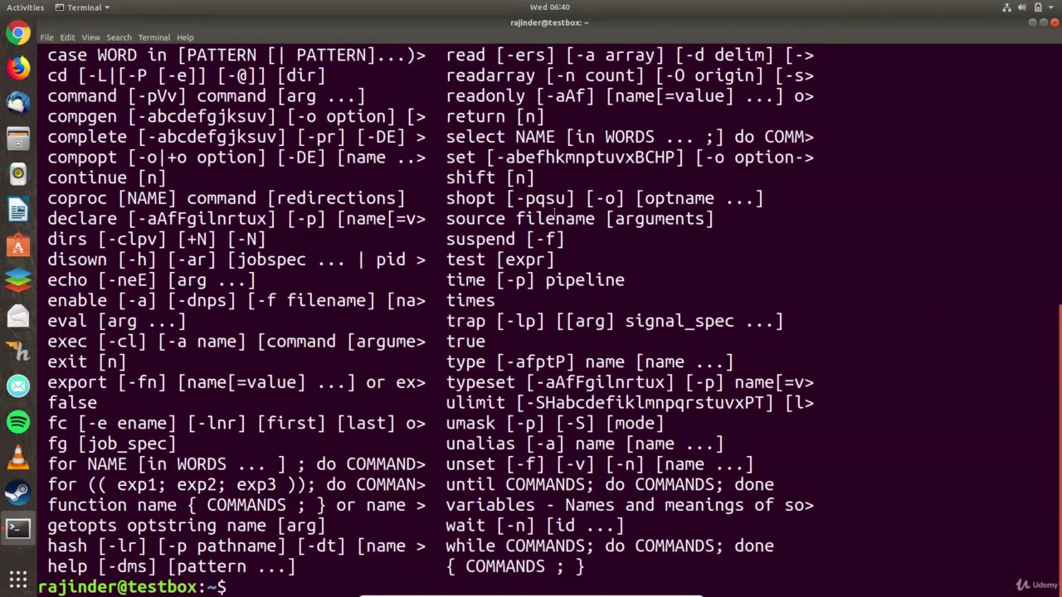
scroll(554, 212, "up", 3)
scroll(554, 212, "up", 2)
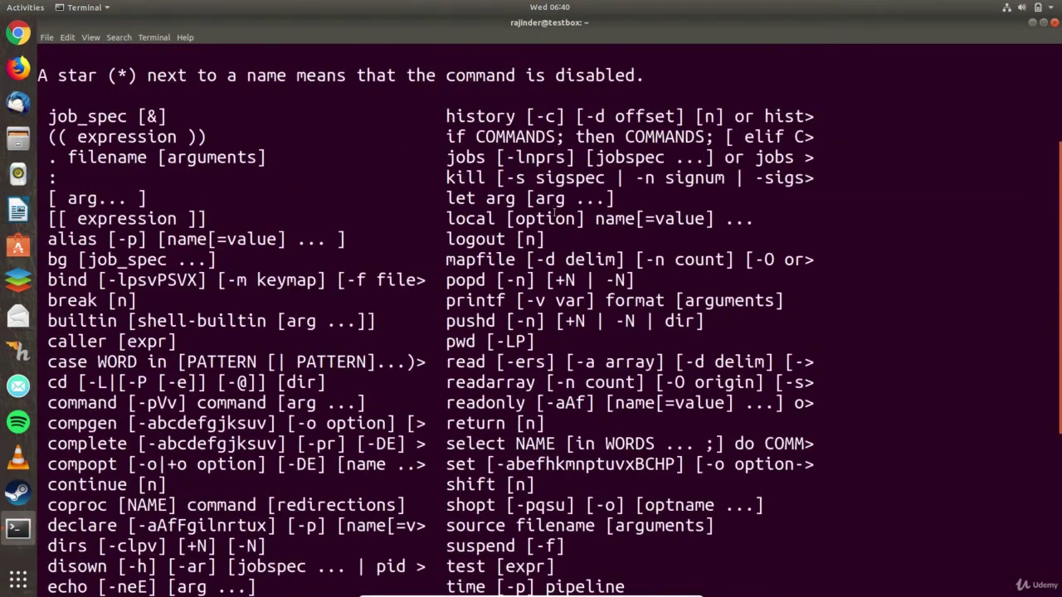
scroll(554, 212, "up", 1)
scroll(554, 217, "up", 2)
left_click_drag(87, 197, 172, 198)
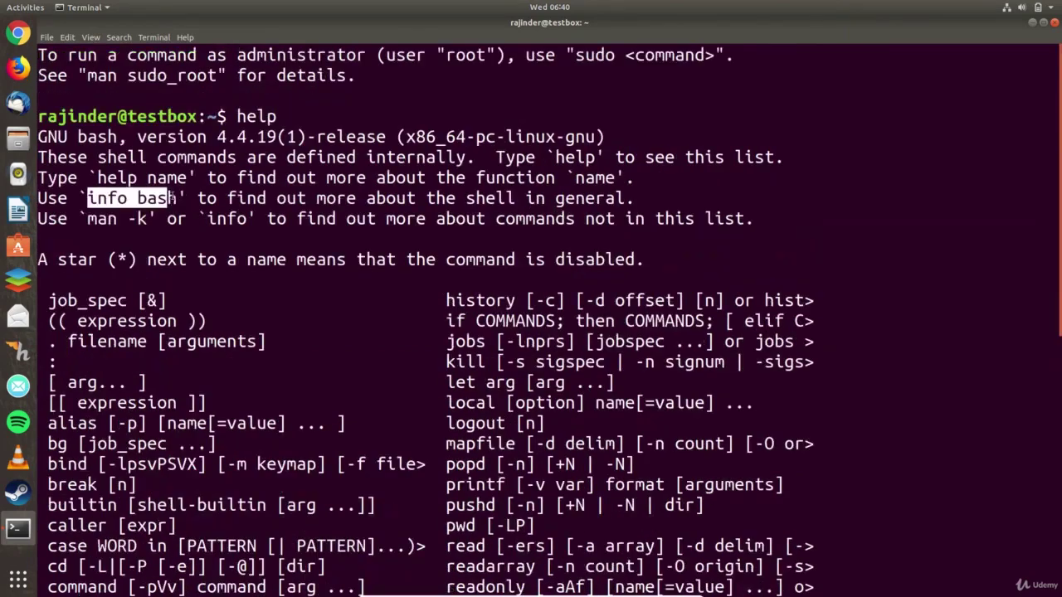
left_click(223, 189)
scroll(330, 589, "down", 8)
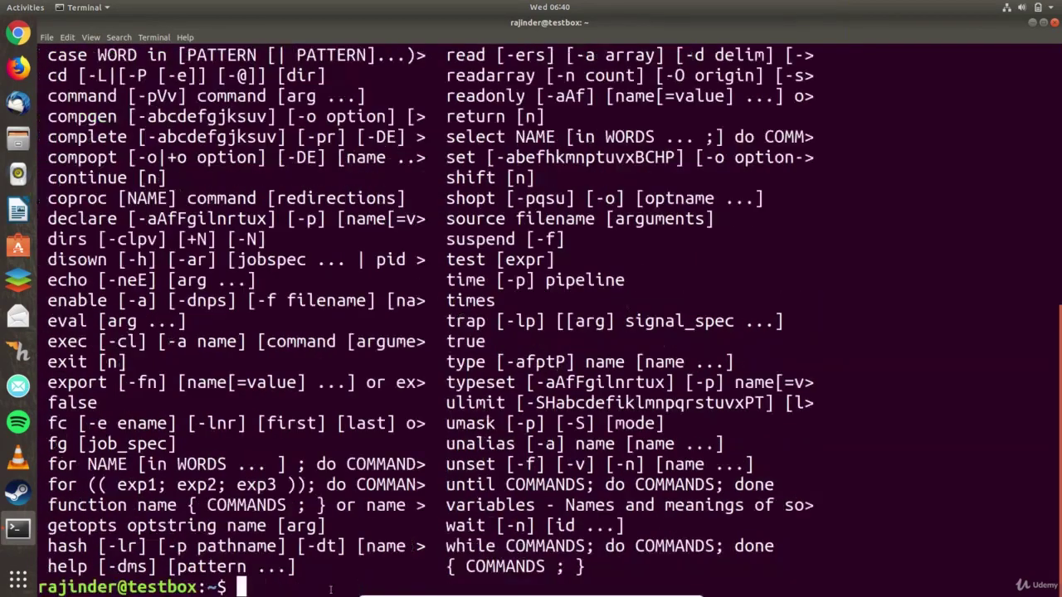
- Open the bash manual with info bash, browse it, and quit with q
type("info ")
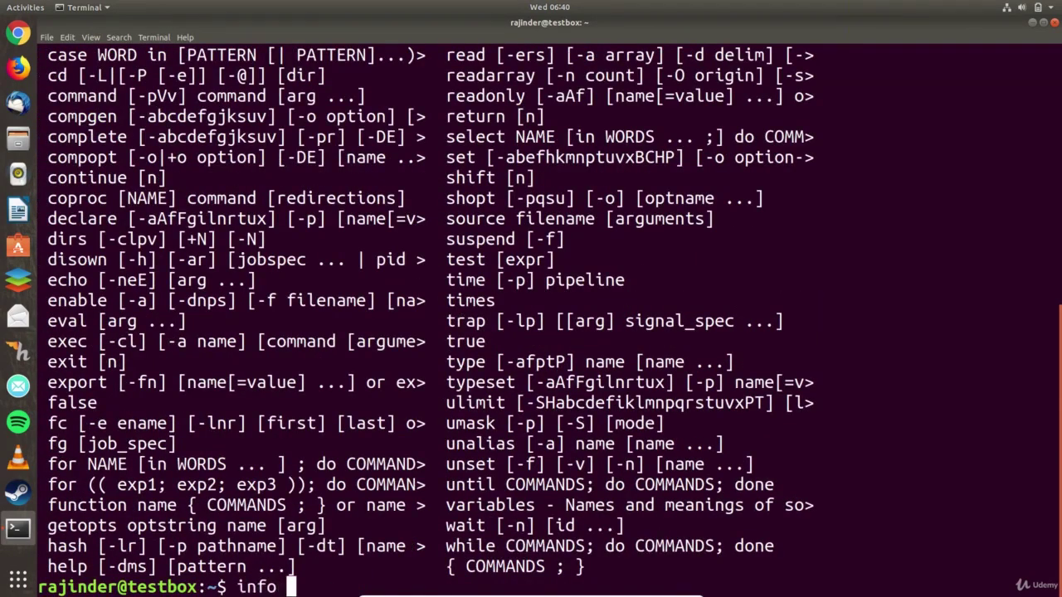
type("bash")
key("Return")
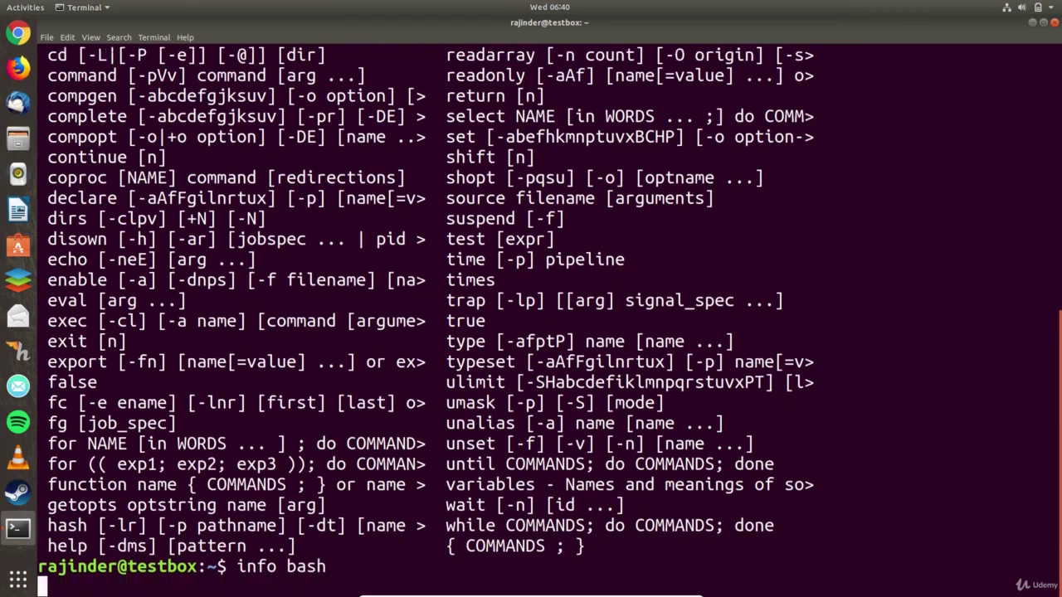
key("Down")
key("Down")
key("Down")
key("Down")
key("Down")
key("Down")
key("Down")
key("Down")
key("Down")
key("Down")
key("Down")
key("Down")
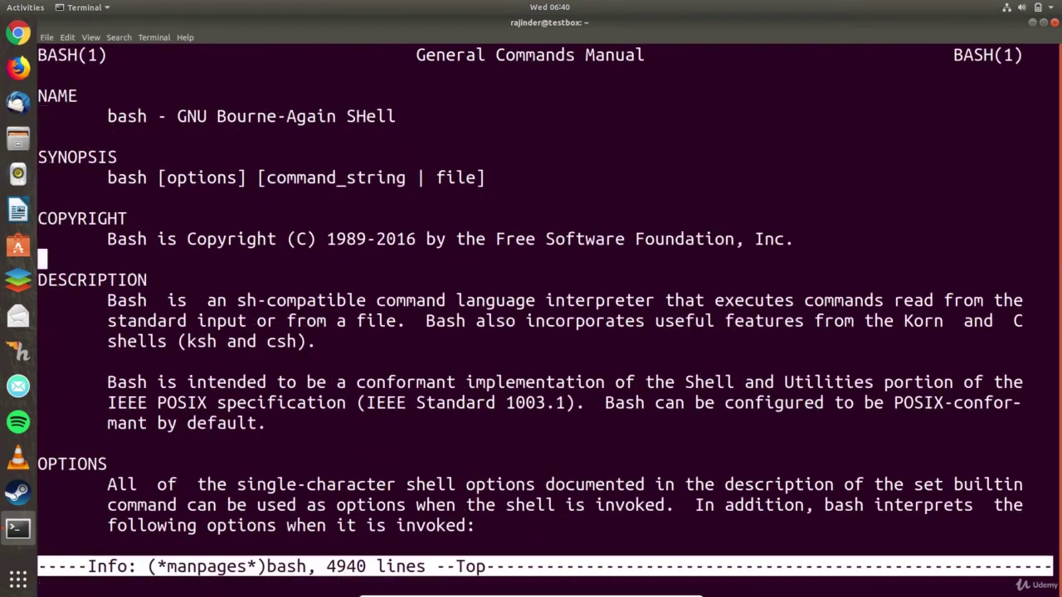
key("Right")
key("Right")
key("Right")
key("Right")
key("Right")
key("Right")
key("Right")
key("Right")
key("Right")
key("Right")
key("Right")
key("Right")
key("Right")
key("Right")
key("Right")
key("Right")
key("Right")
key("Right")
key("Right")
key("Right")
key("Right")
key("Right")
key("Right")
key("Right")
key("Right")
key("Right")
key("Right")
key("Right")
key("Right")
key("Right")
key("Right")
key("Right")
key("Right")
key("Right")
key("Right")
key("Right")
key("Right")
key("Right")
key("Right")
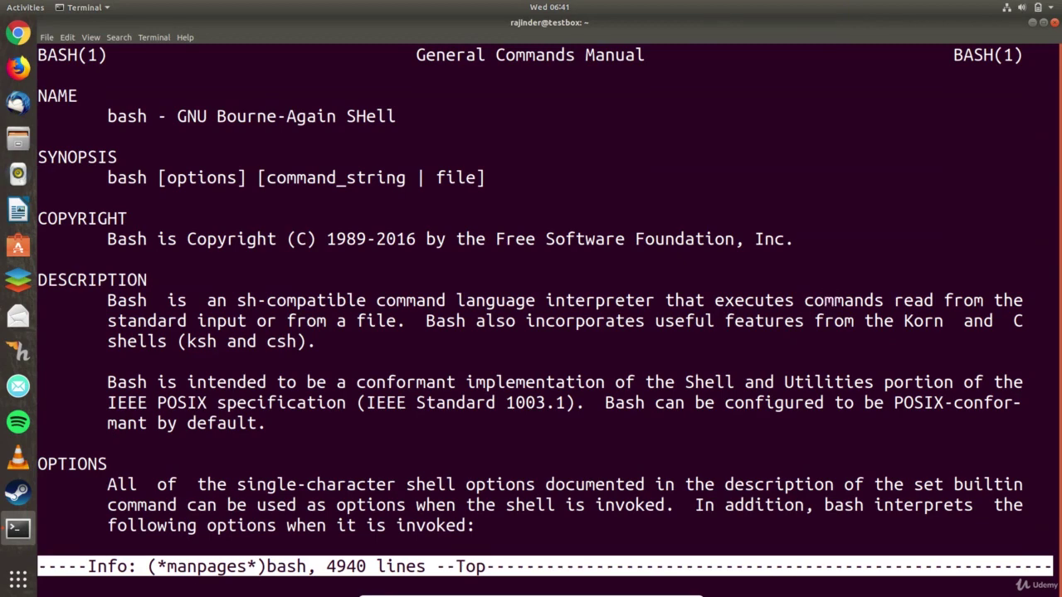
key("q")
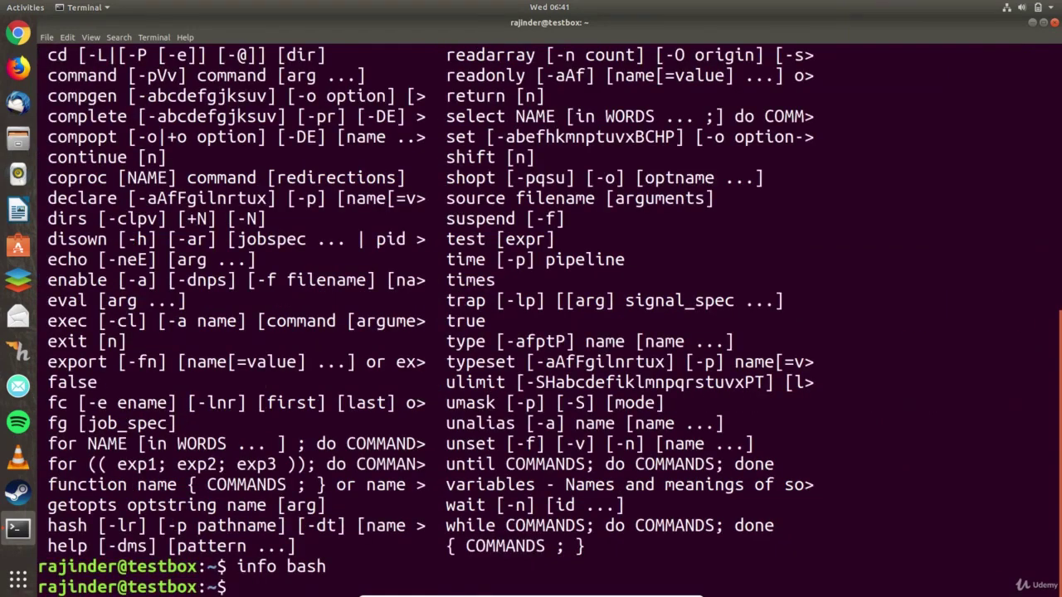
- Clear the terminal, launch Firefox with the firefox command, then close its window
type("clear")
key("Return")
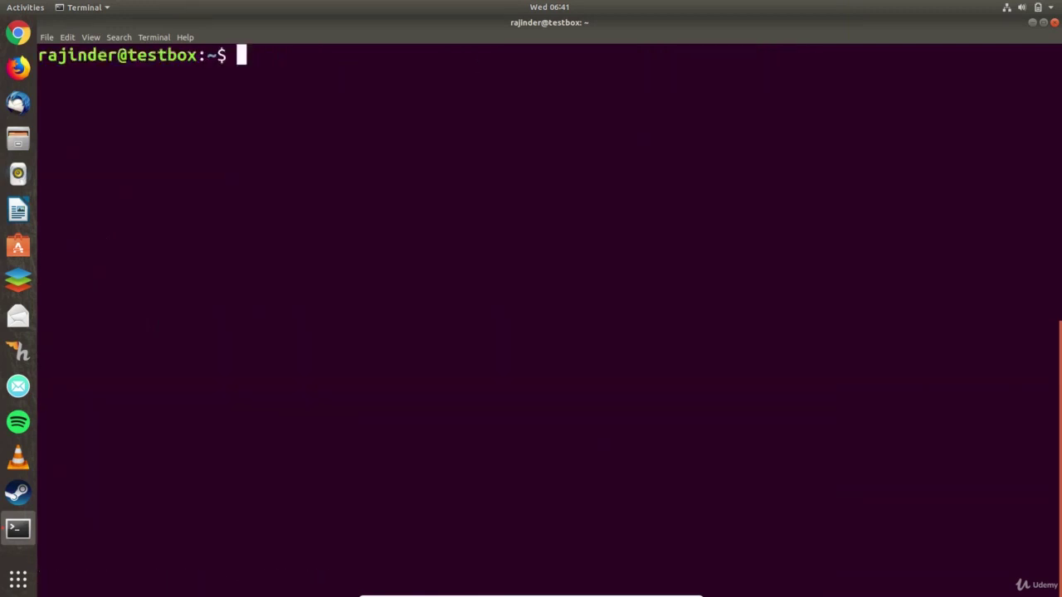
type("firefo")
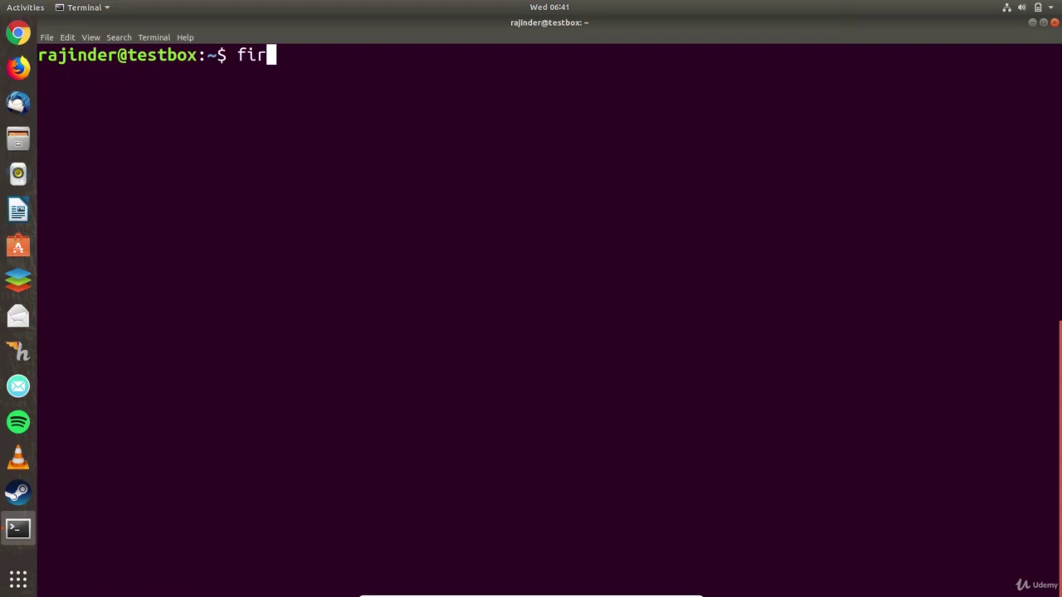
type("x")
key("Return")
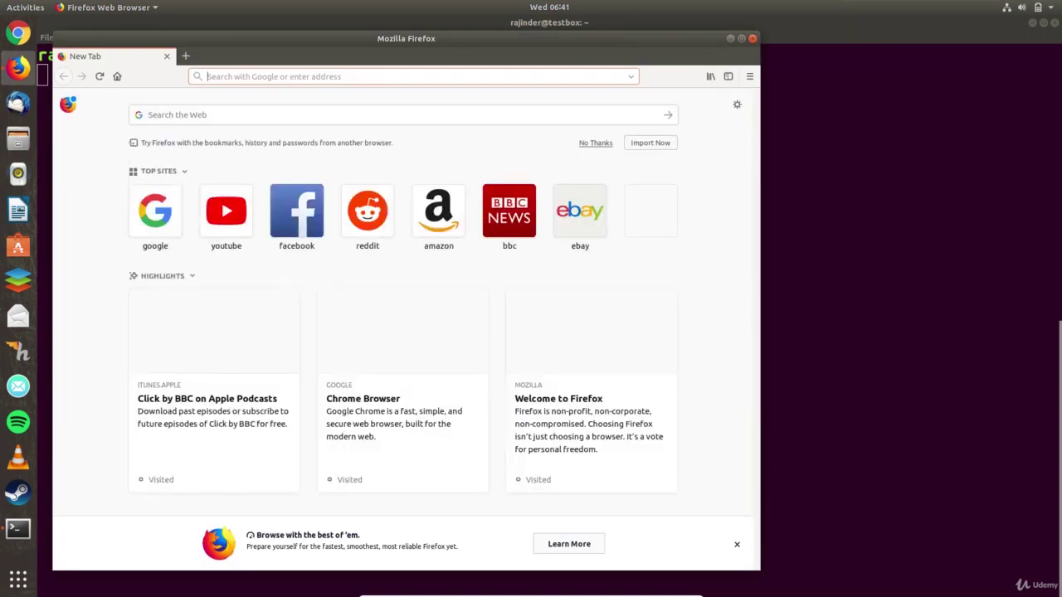
left_click(753, 39)
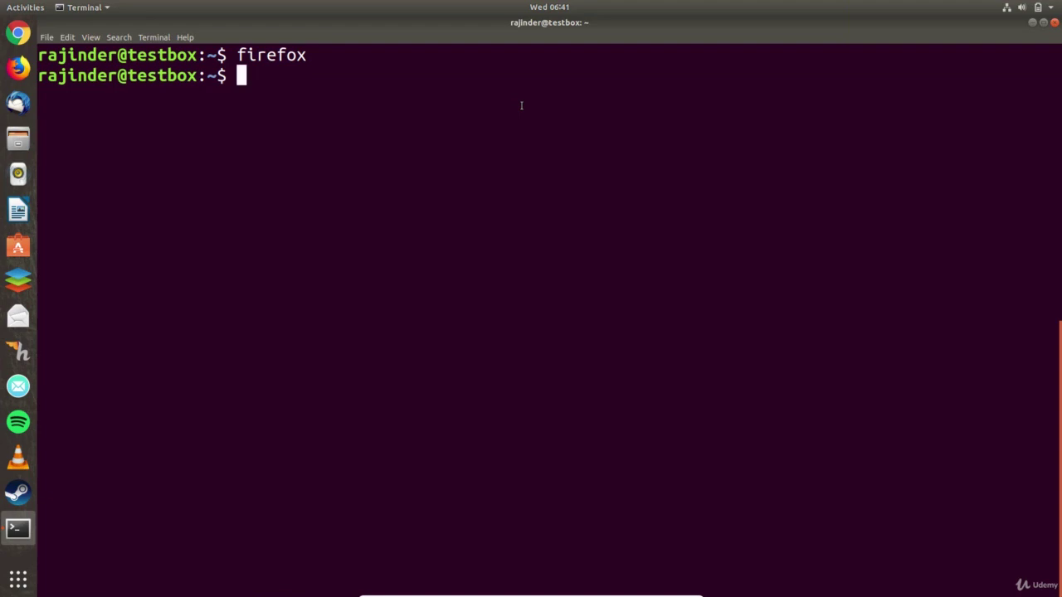
- List the home folder, cd into Music, open Music in Files, and list its contents
type("ls")
key("Return")
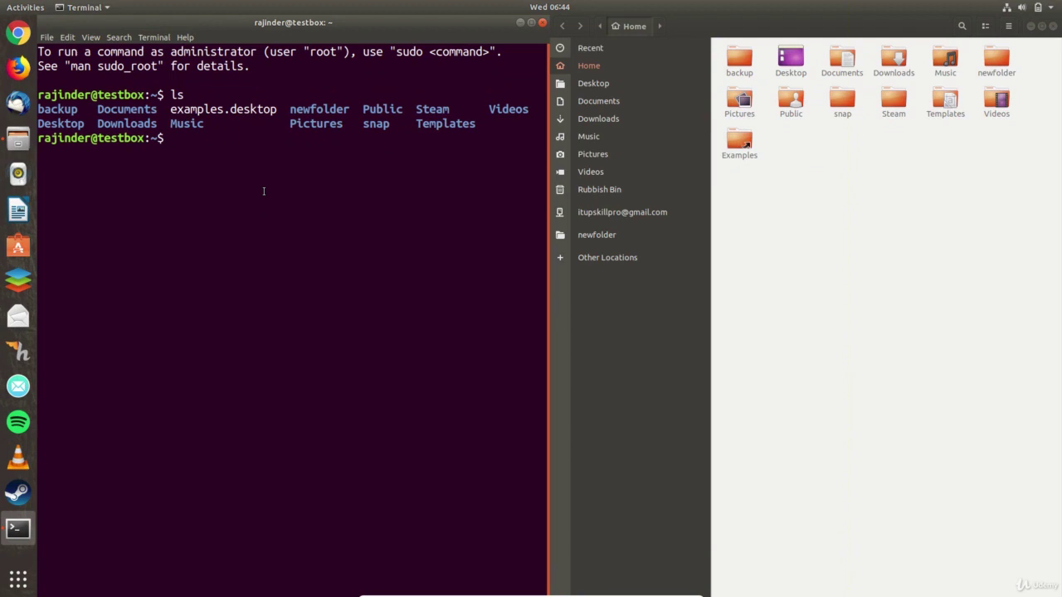
type("cd Music")
key("Return")
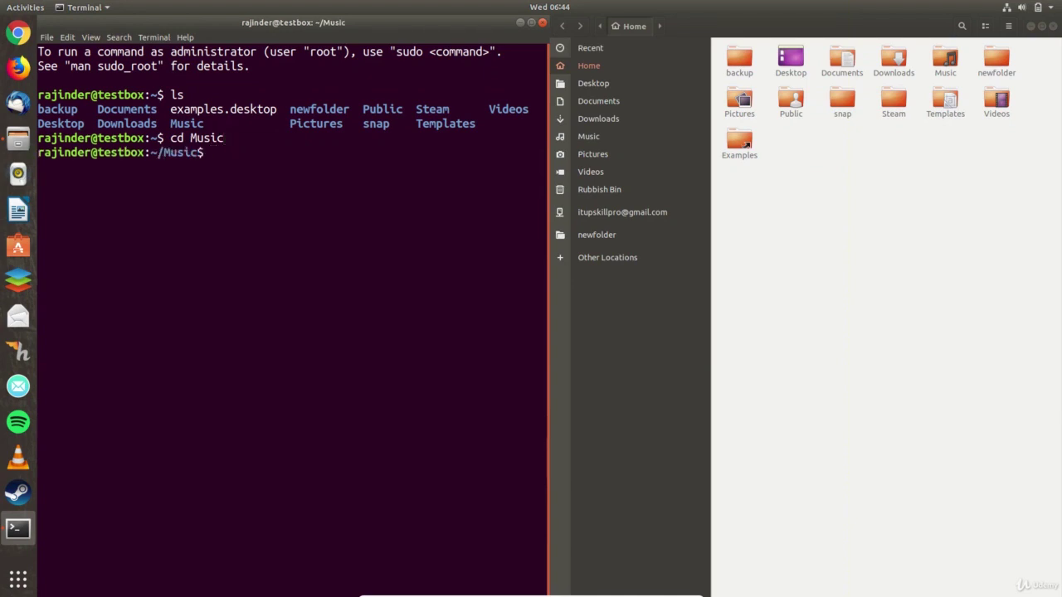
left_click(955, 63)
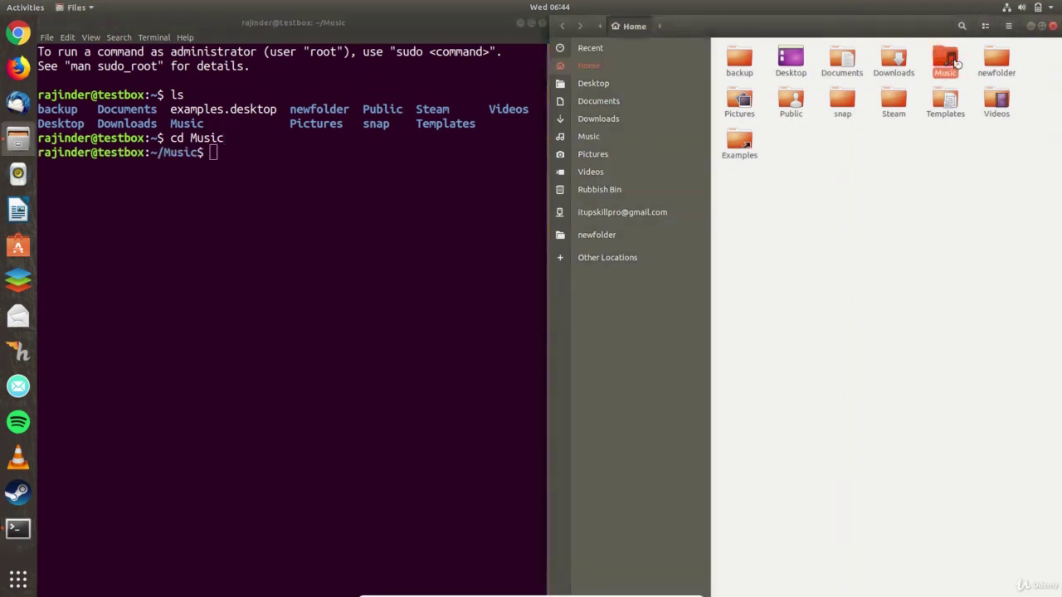
double_click(955, 63)
left_click(294, 152)
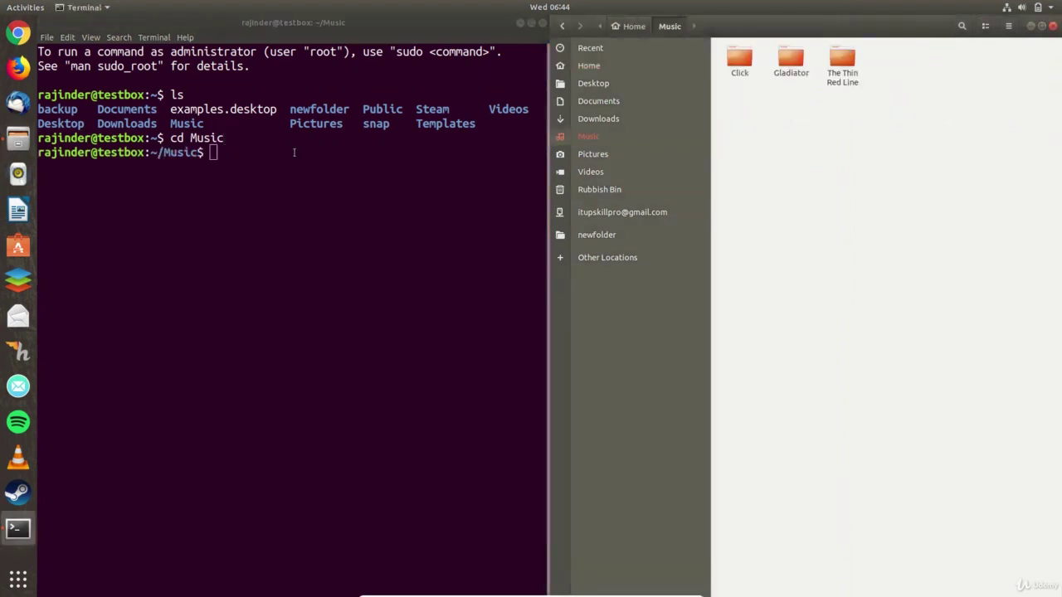
type("ls")
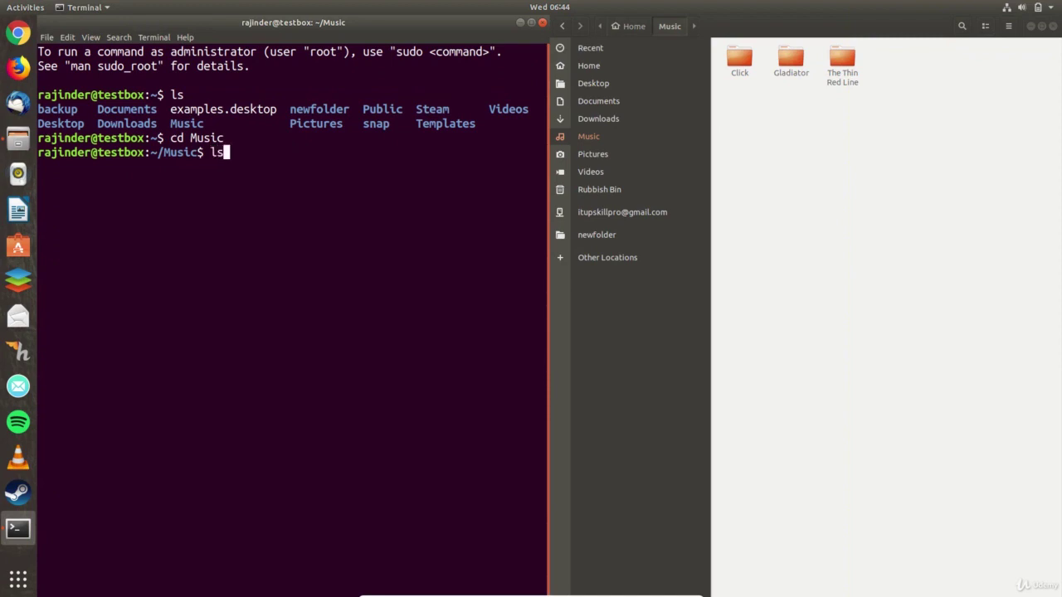
key("Return")
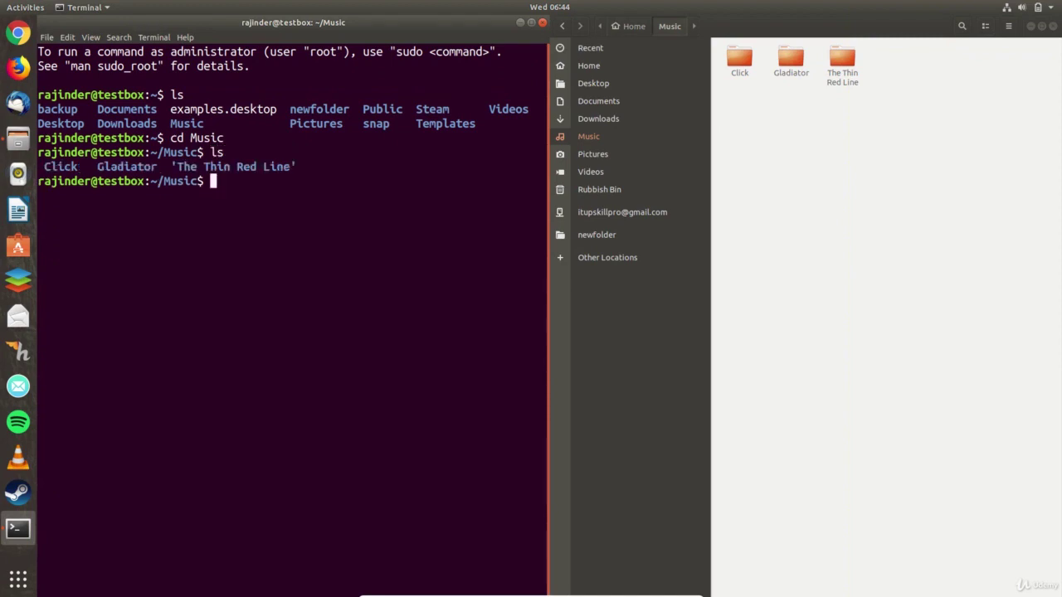
- Change into Gladiator, list its mp3s and album art, view it in Files, then return Files to Home
double_click(172, 152)
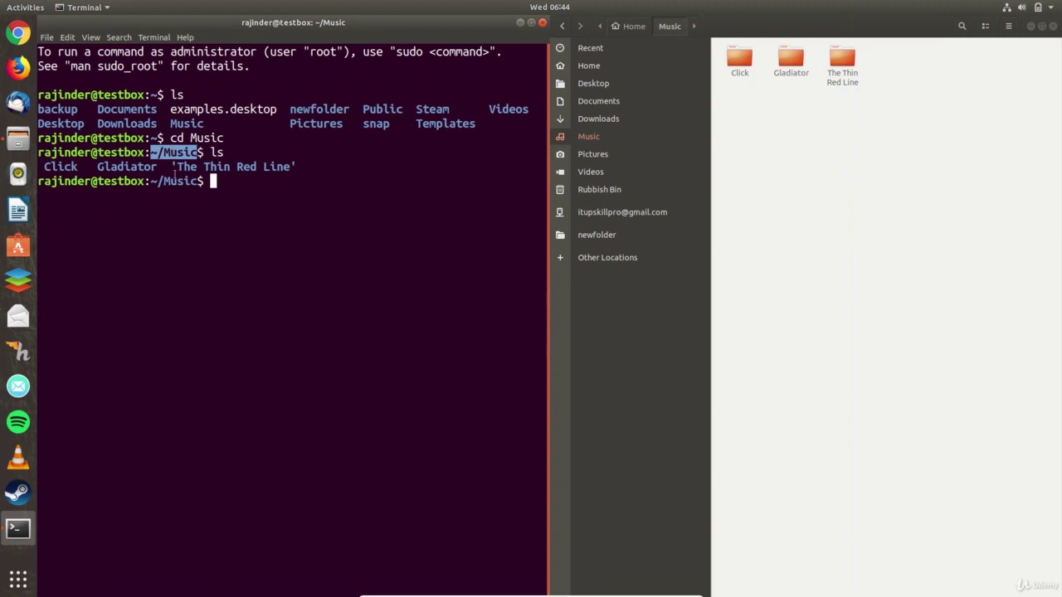
double_click(176, 180)
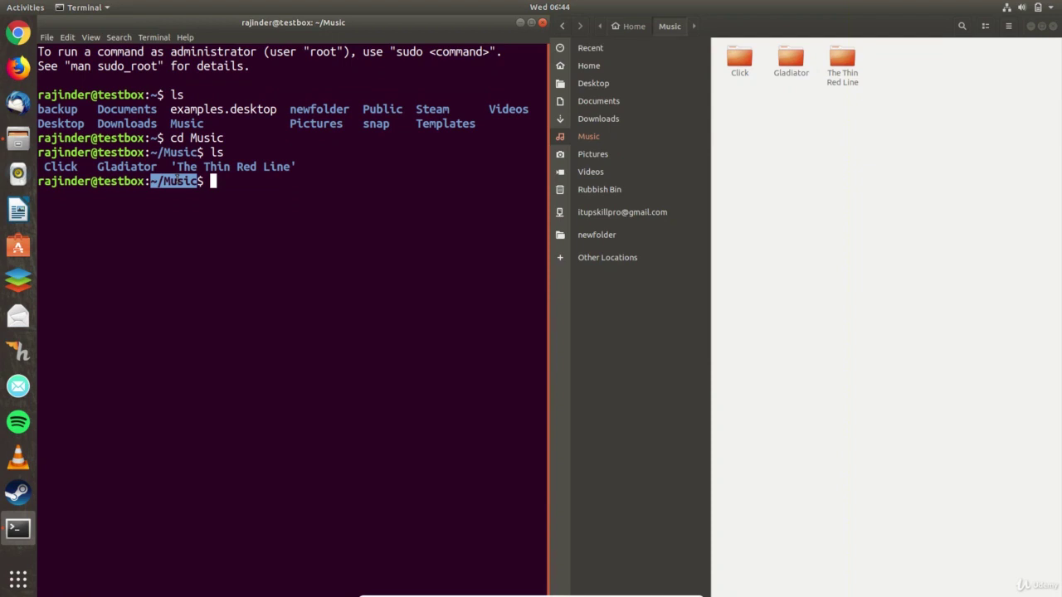
left_click(267, 195)
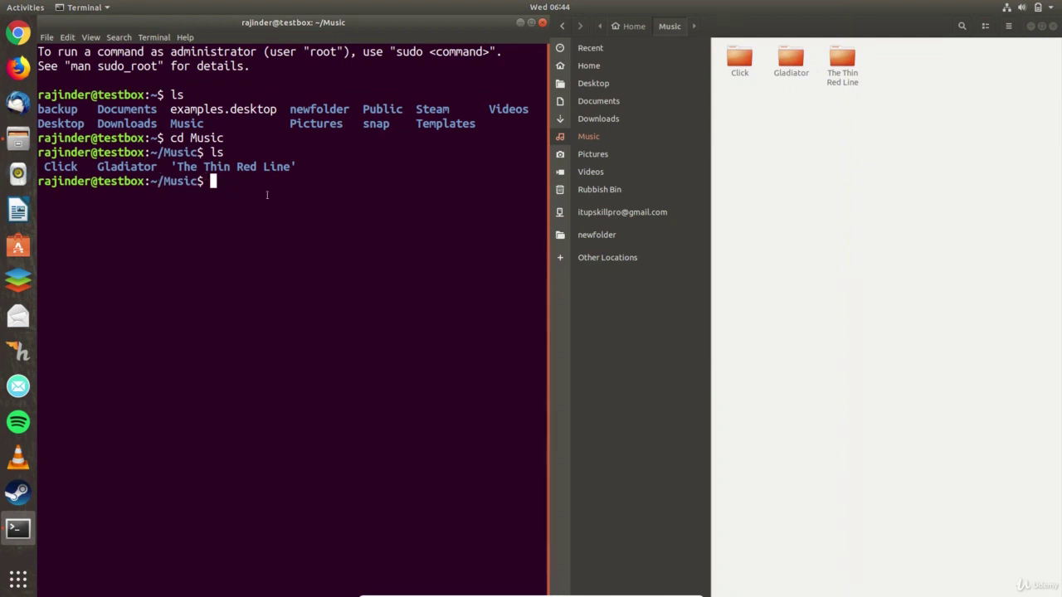
type("cd ")
type("C")
type("la")
type("diator")
key("Return")
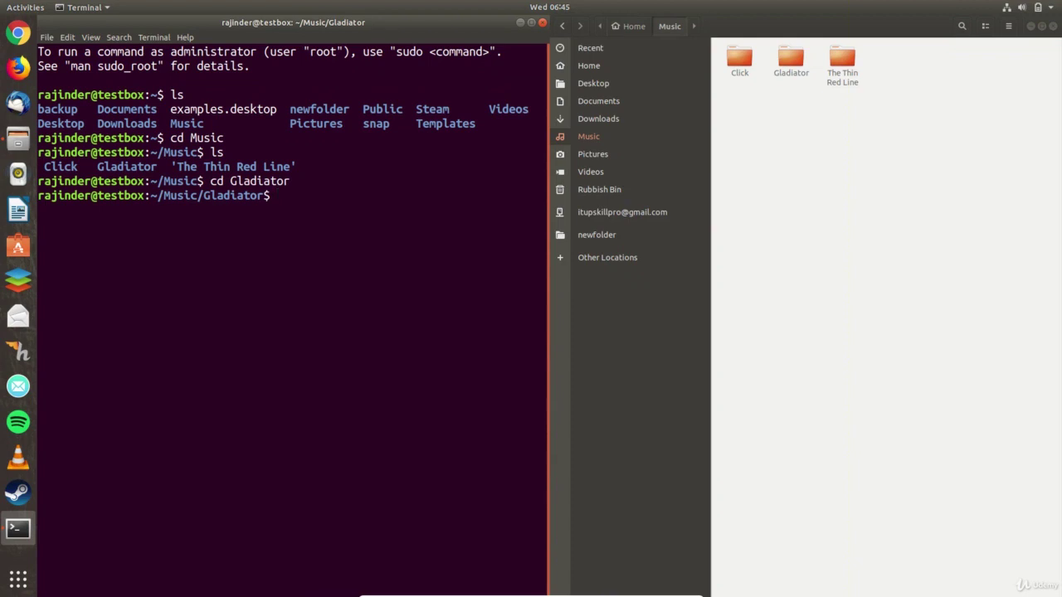
type("ls")
key("Return")
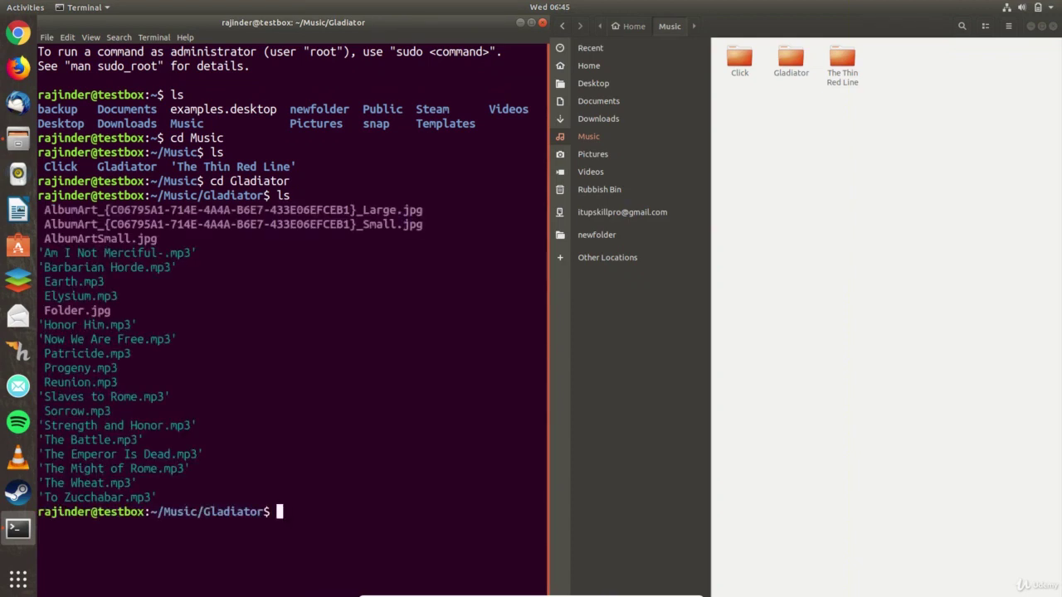
double_click(791, 57)
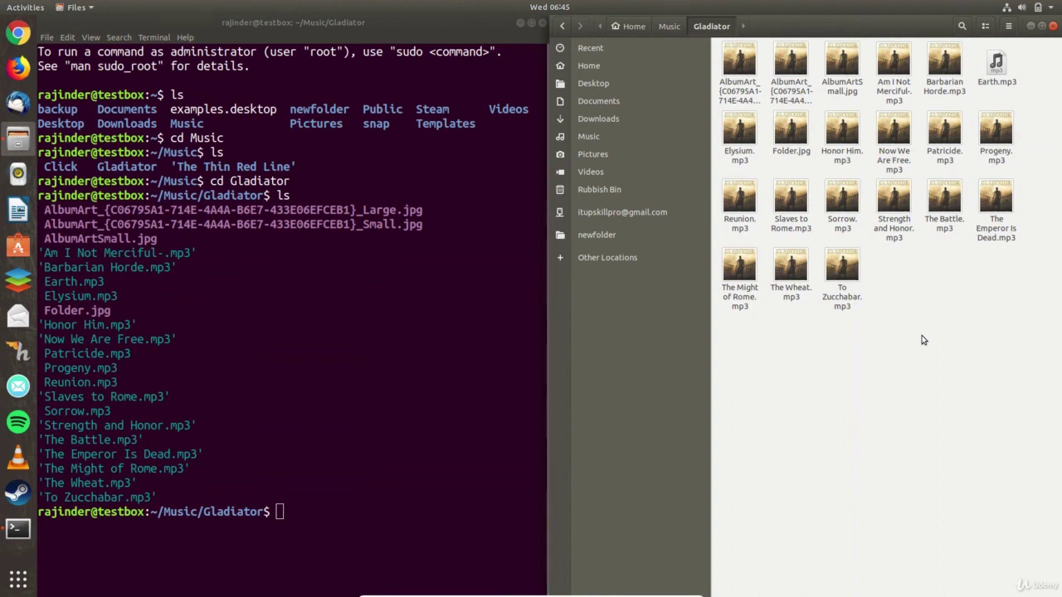
key("alt+Home")
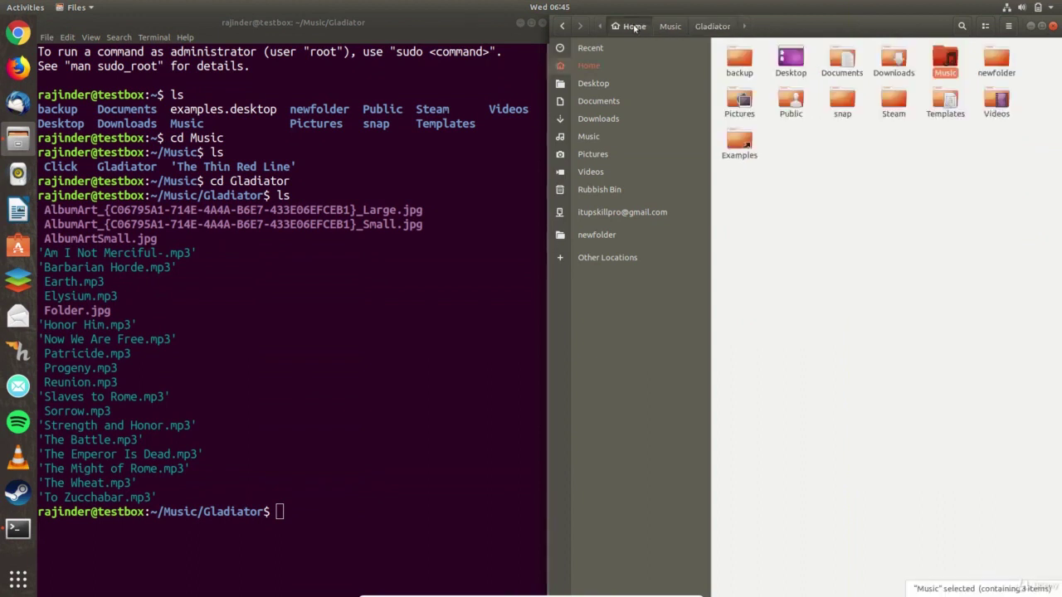
- Return the shell to the home folder, list it, clear the screen and list again
left_click(294, 511)
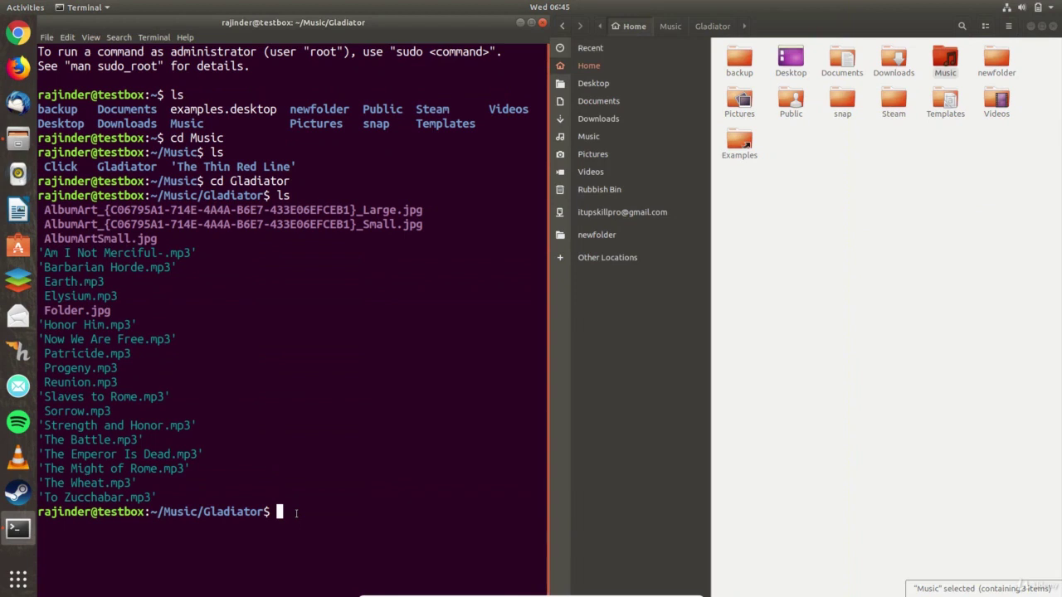
type("cd")
key("Return")
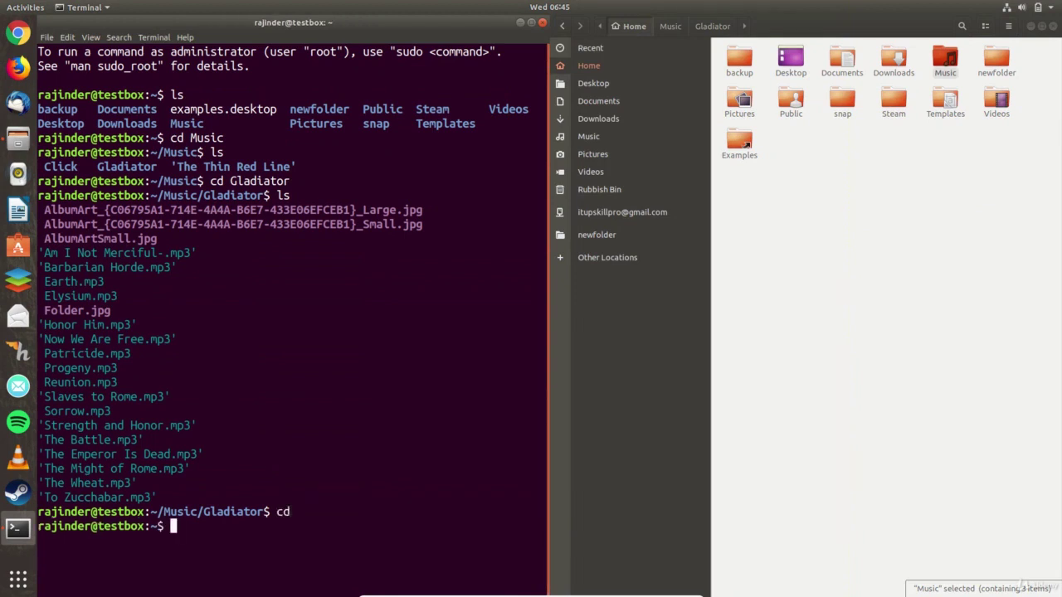
type("ls")
key("Return")
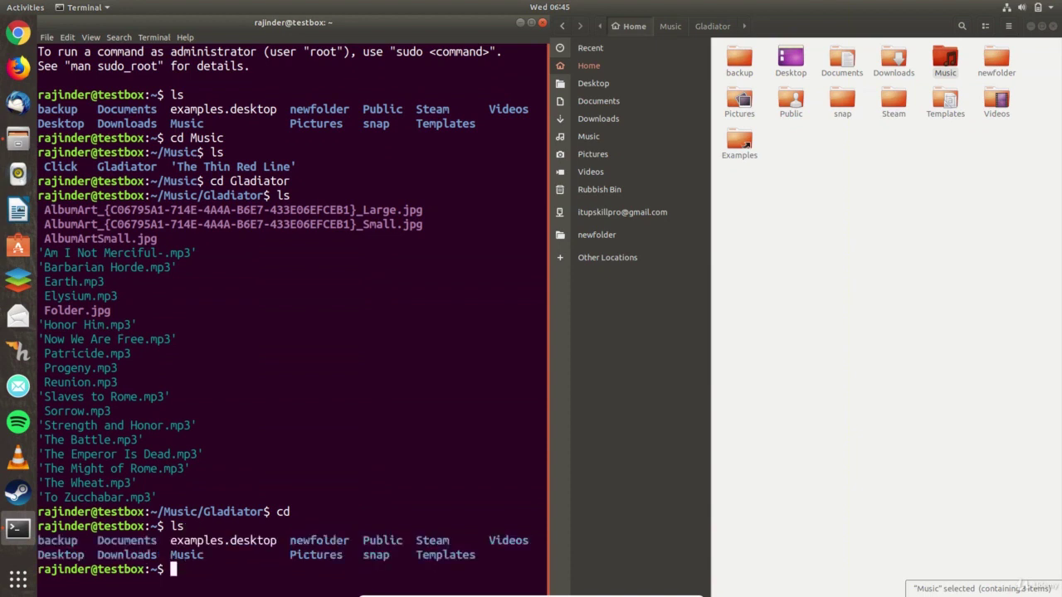
type("clear")
key("Return")
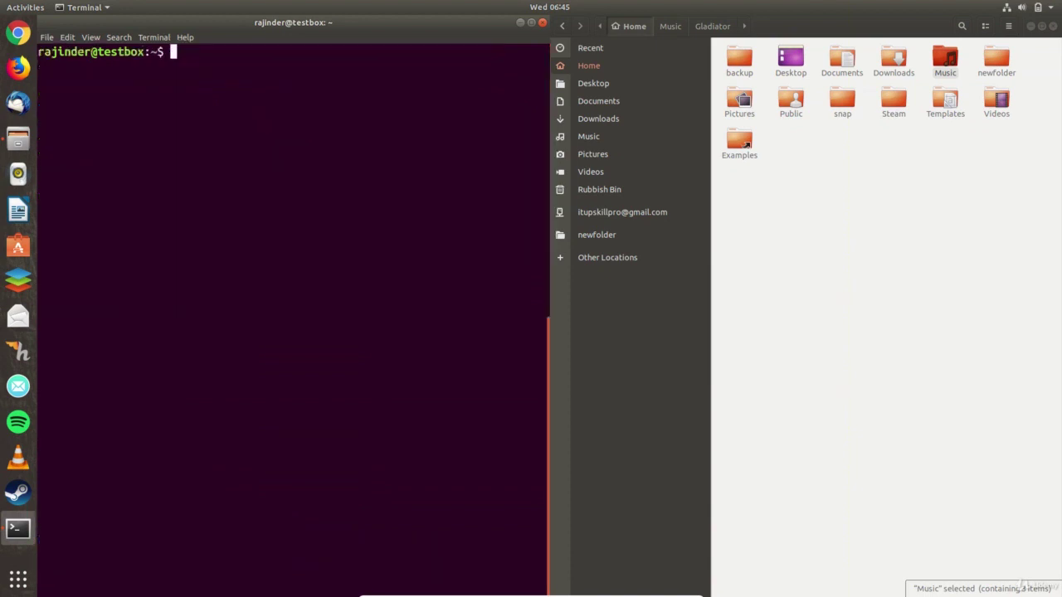
type("ls")
key("Return")
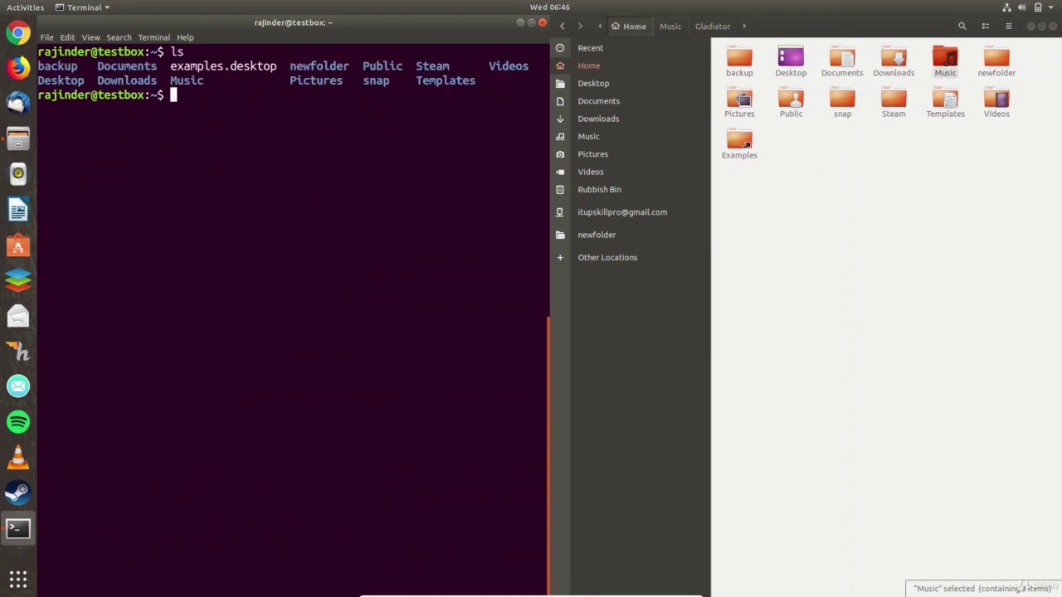
- Create myfolder with mkdir and change into it using tab completion
type("mkdir myf")
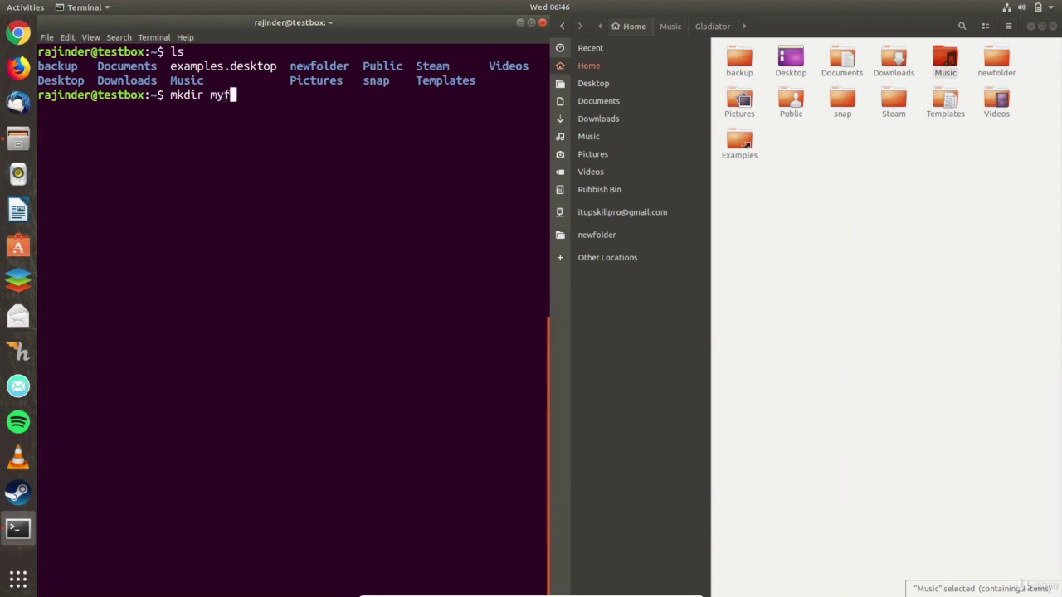
type("older")
key("Return")
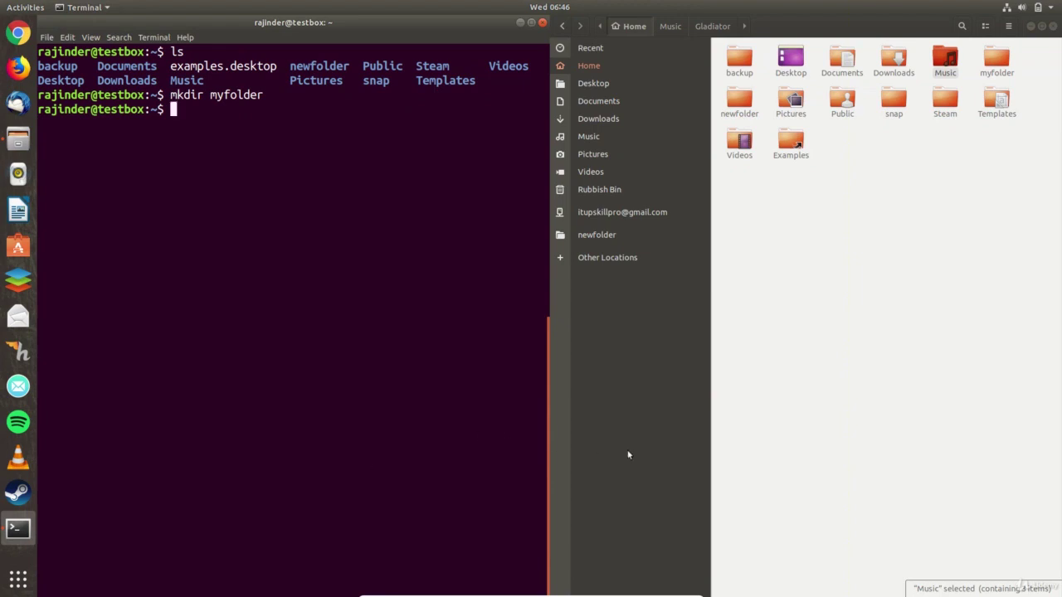
left_click(999, 72)
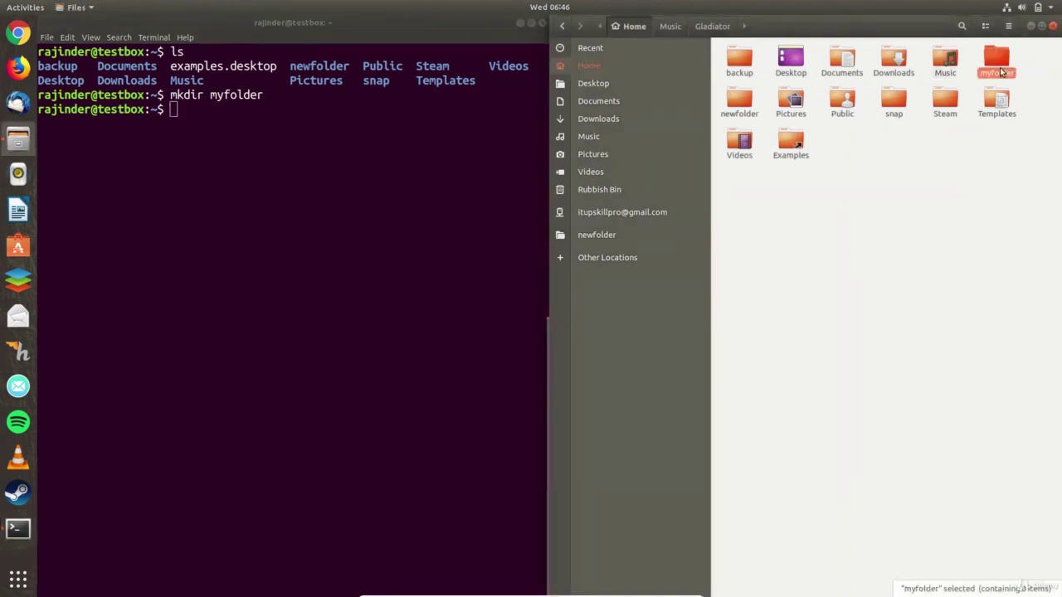
key("alt+Tab")
type("cd my")
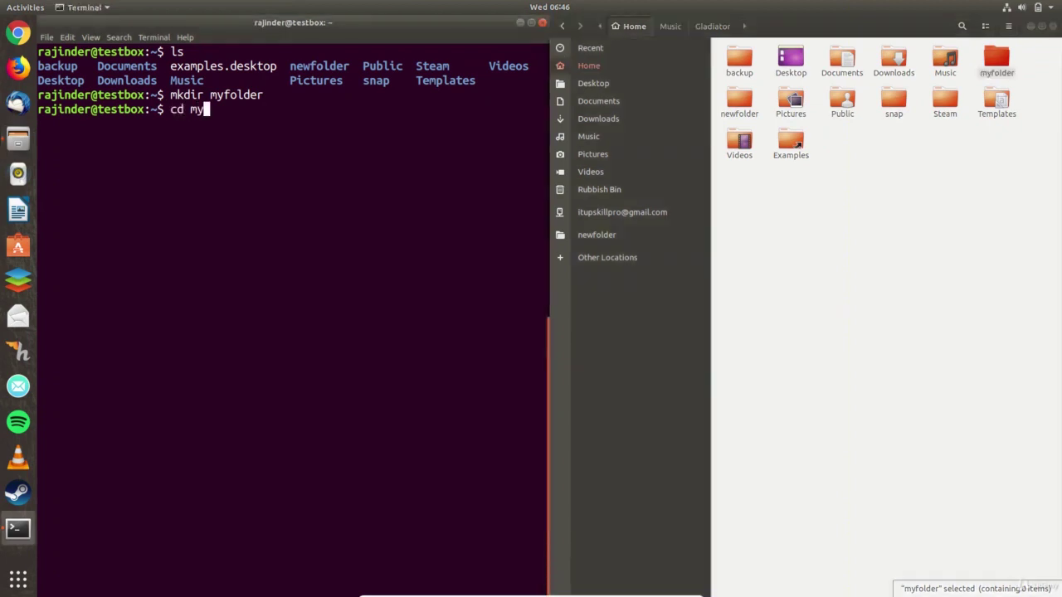
key("Tab")
key("Return")
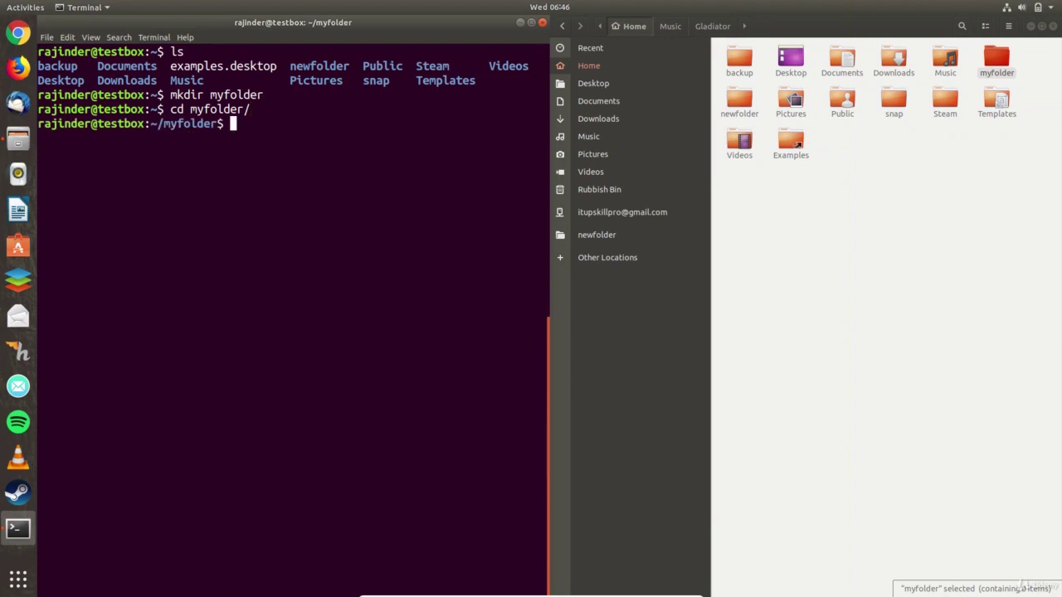
- Create an empty myfile.txt with touch, check it in Files, then cd back home
type("touch myfile")
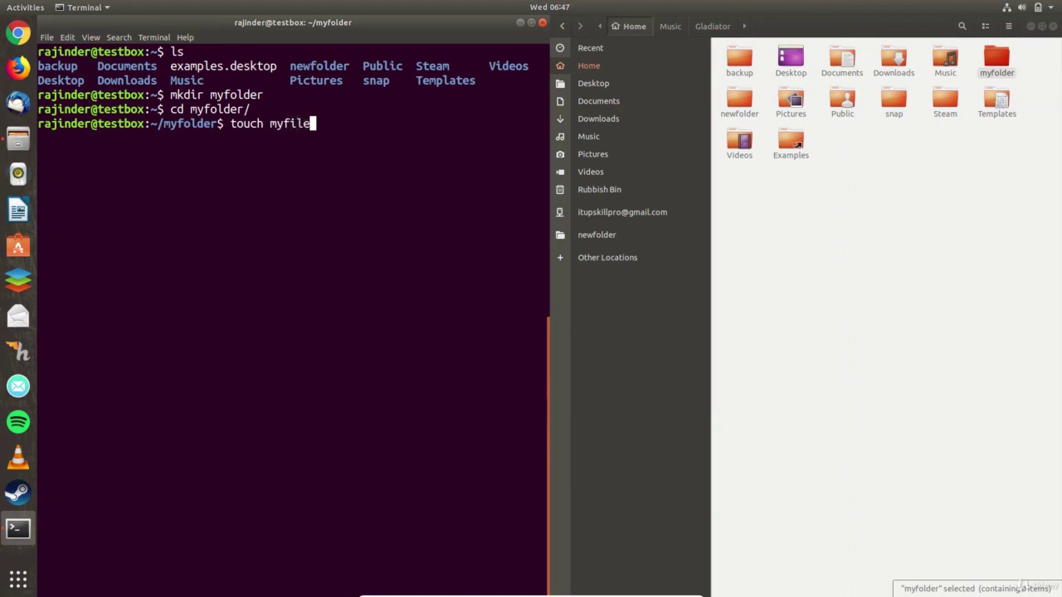
type(".txt")
key("Return")
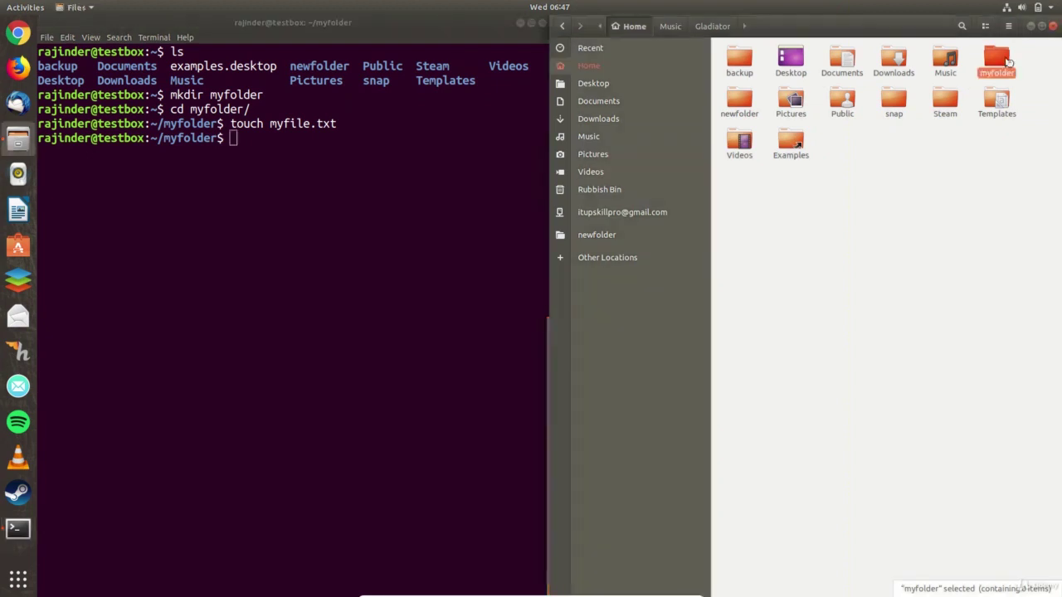
double_click(999, 59)
left_click(630, 26)
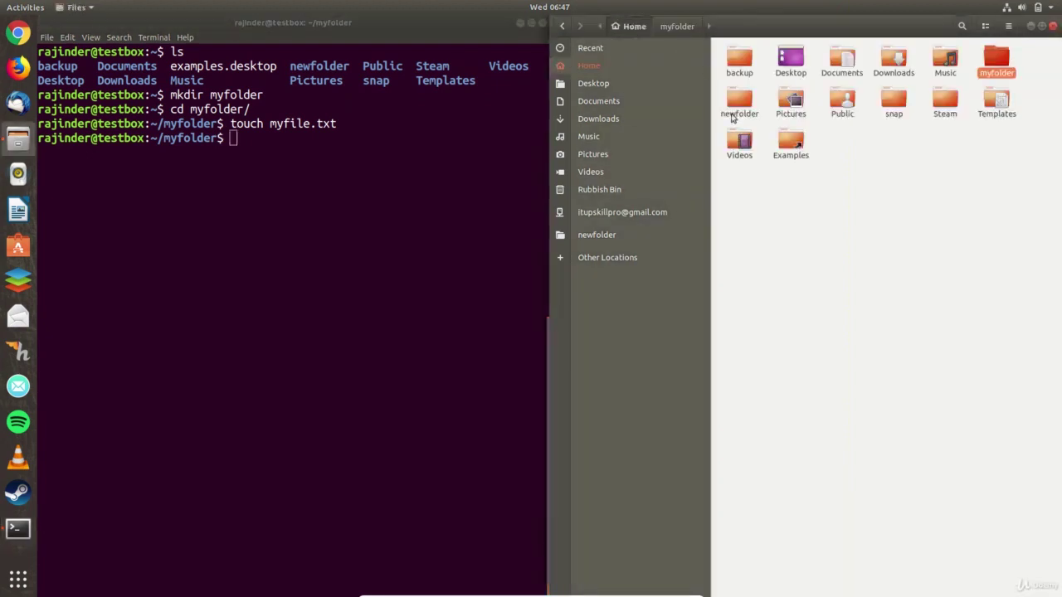
left_click(285, 169)
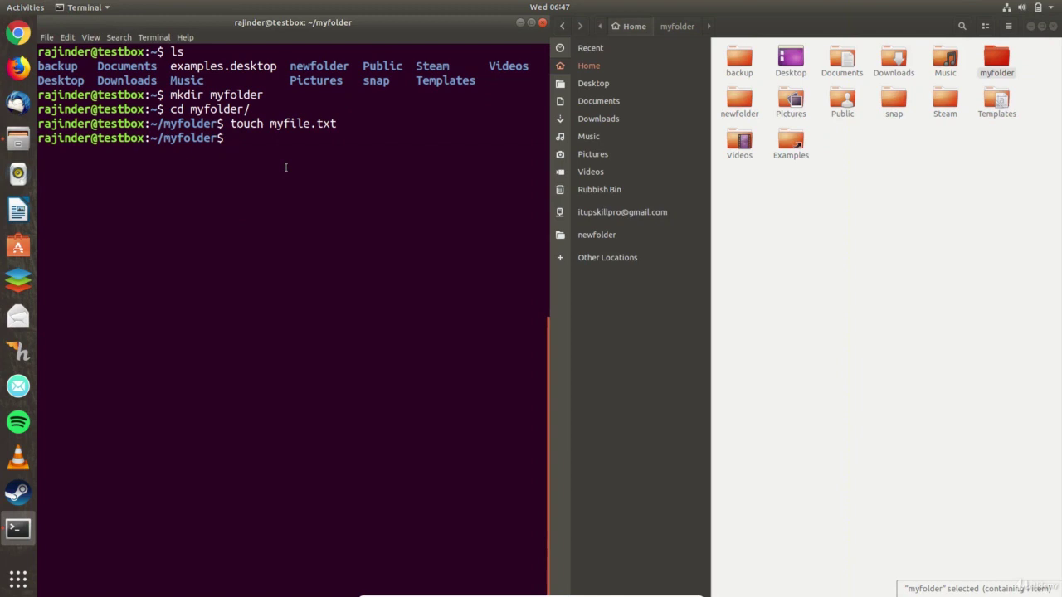
type("cd")
key("Return")
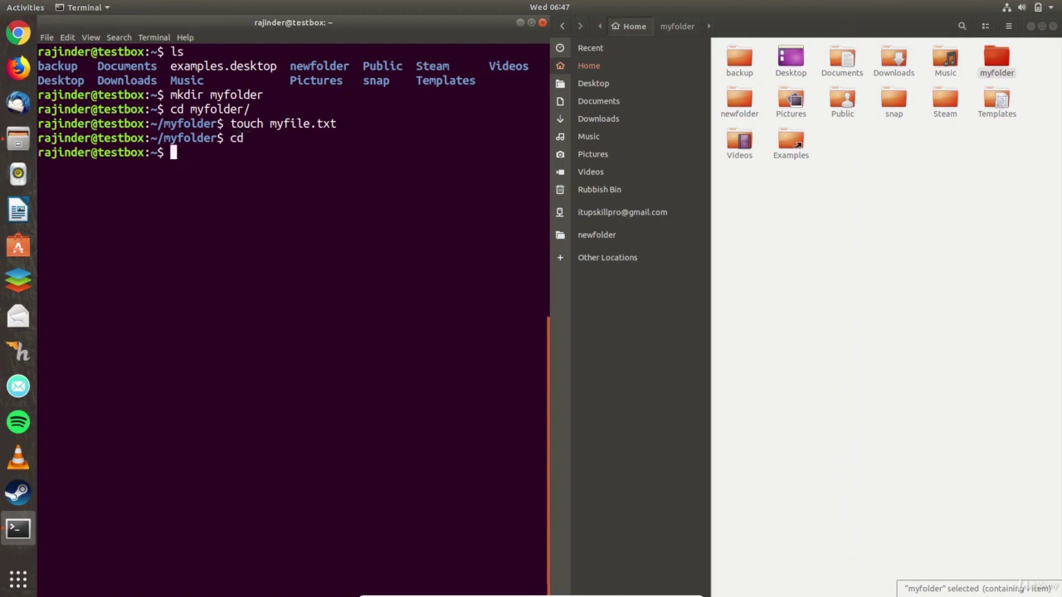
- Delete myfolder and its contents with rm -r myfolder
type("rm -r myfol")
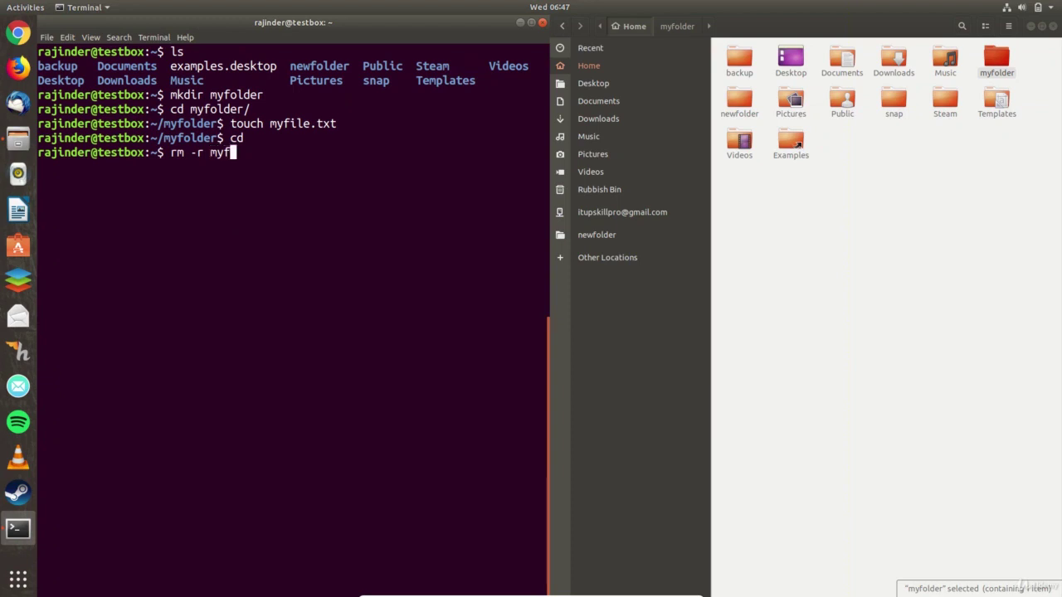
type("der")
key("Return")
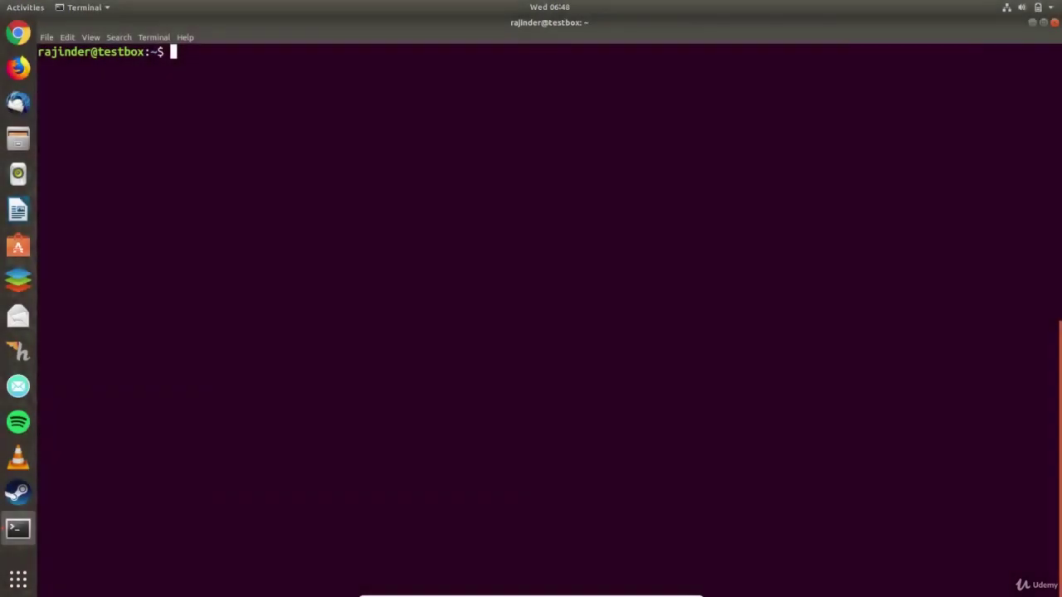
- Install ubuntu-restricted-extras with sudo apt, entering the administrator password when prompted
type("sudo apt")
type("install ")
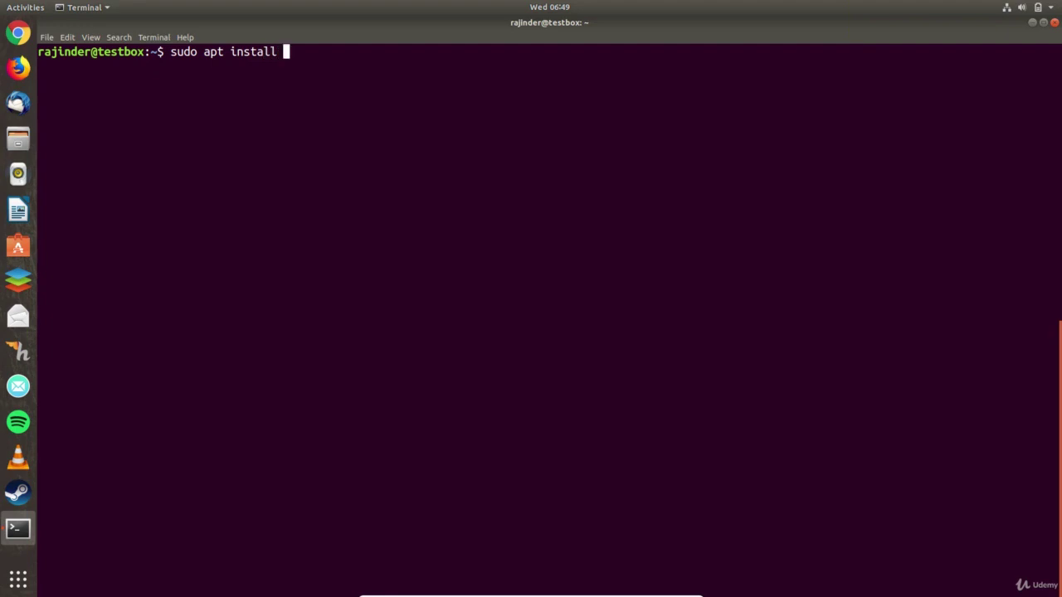
type("ubuntu-restr")
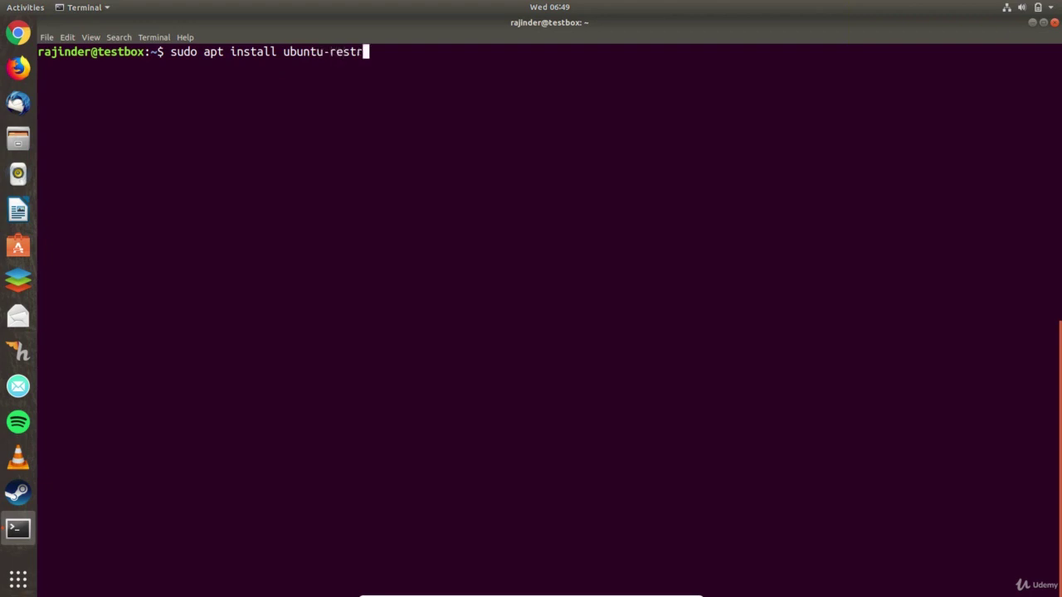
type("icted-extras")
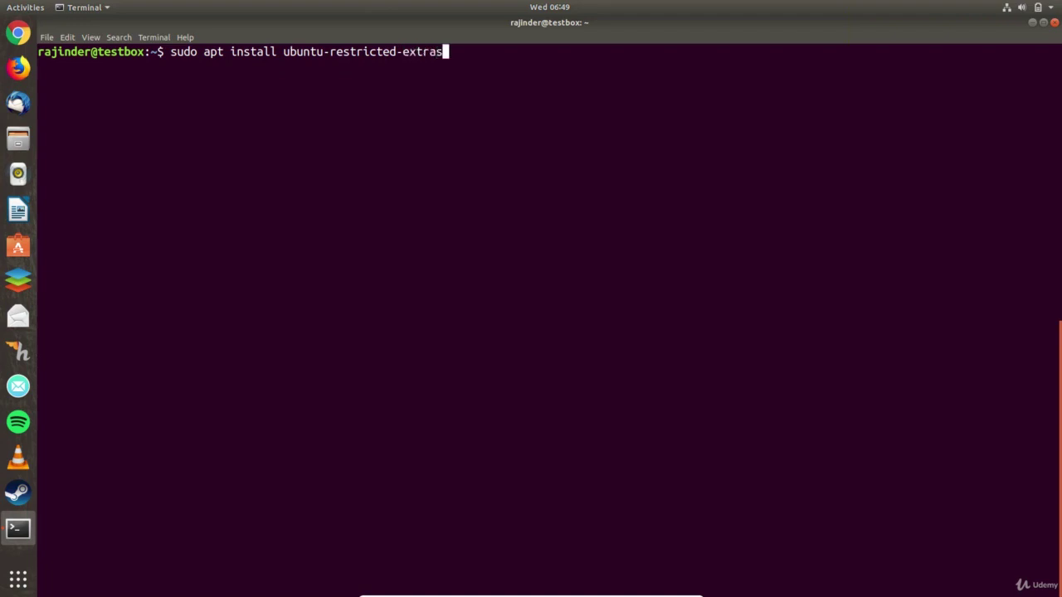
key("Return")
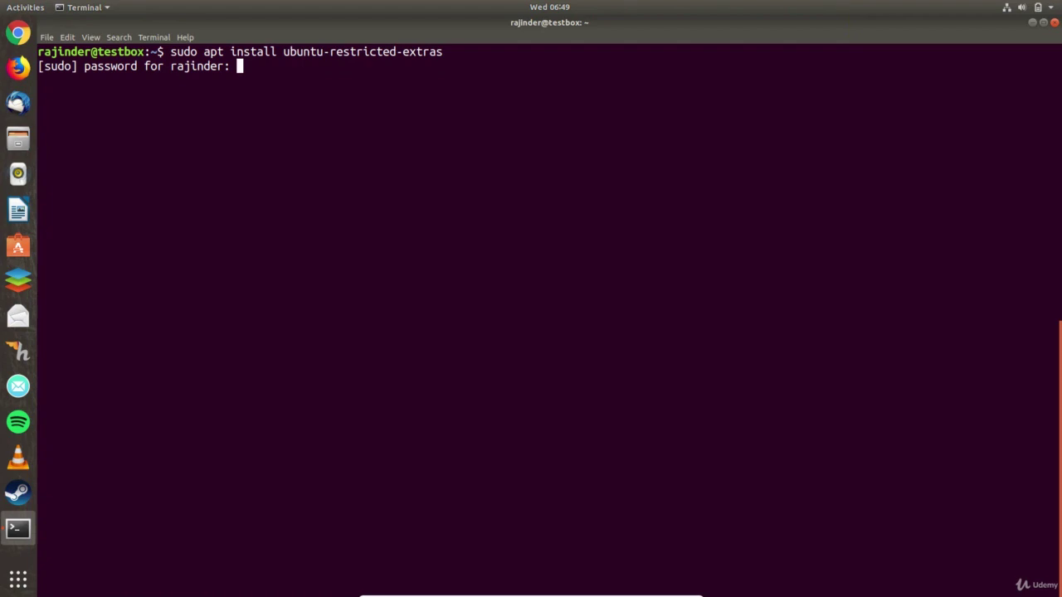
key("Return")
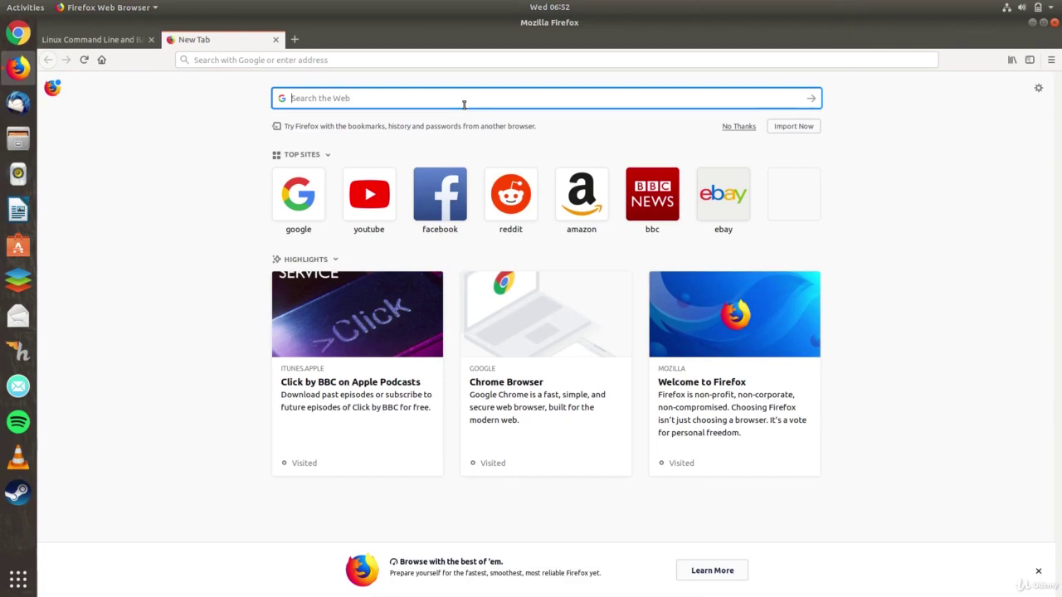
- Search the web for 'ubuntu' and open the ubuntu.com flavours page
type("ubuntu")
key("Return")
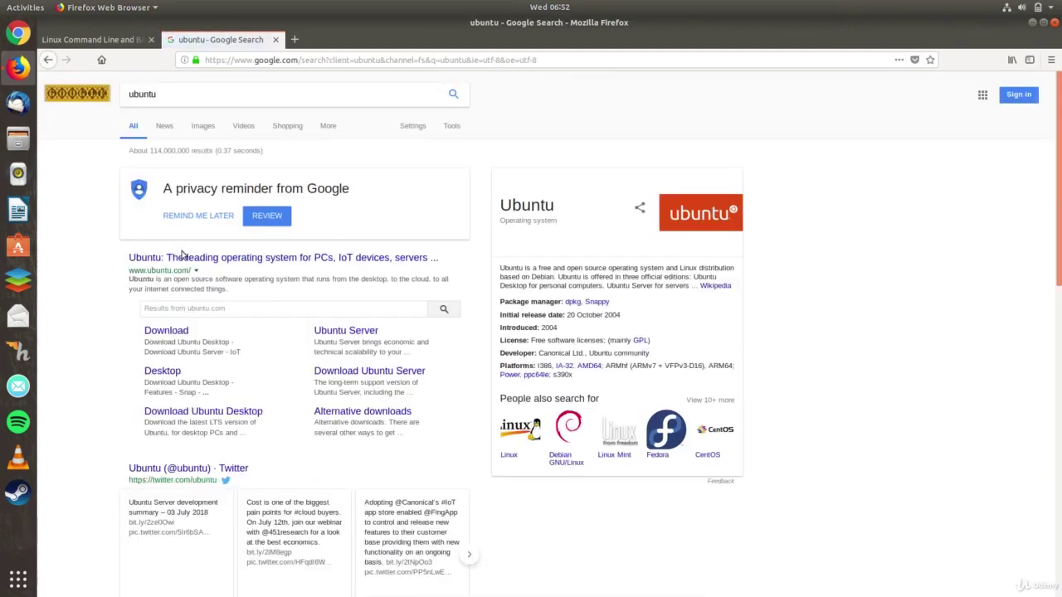
left_click(178, 258)
mouse_move(483, 103)
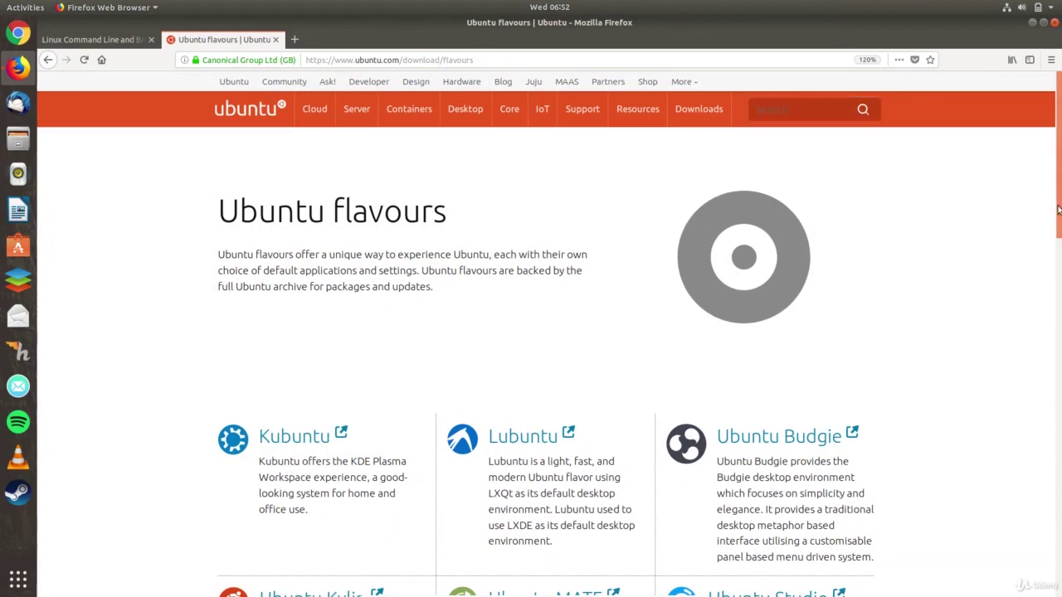
left_click_drag(1057, 209, 1008, 323)
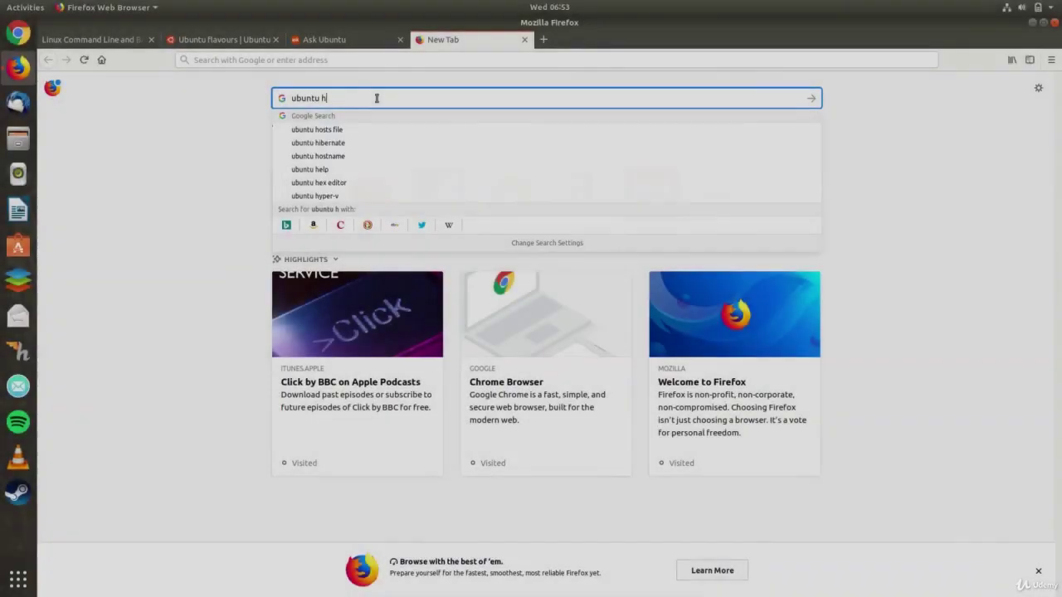
- Search 'ubuntu help' at 120% zoom, open Ask Ubuntu, dismiss its cookie notice, then start an empty tab
type("elo")
key("BackSpace")
type("p")
key("Return")
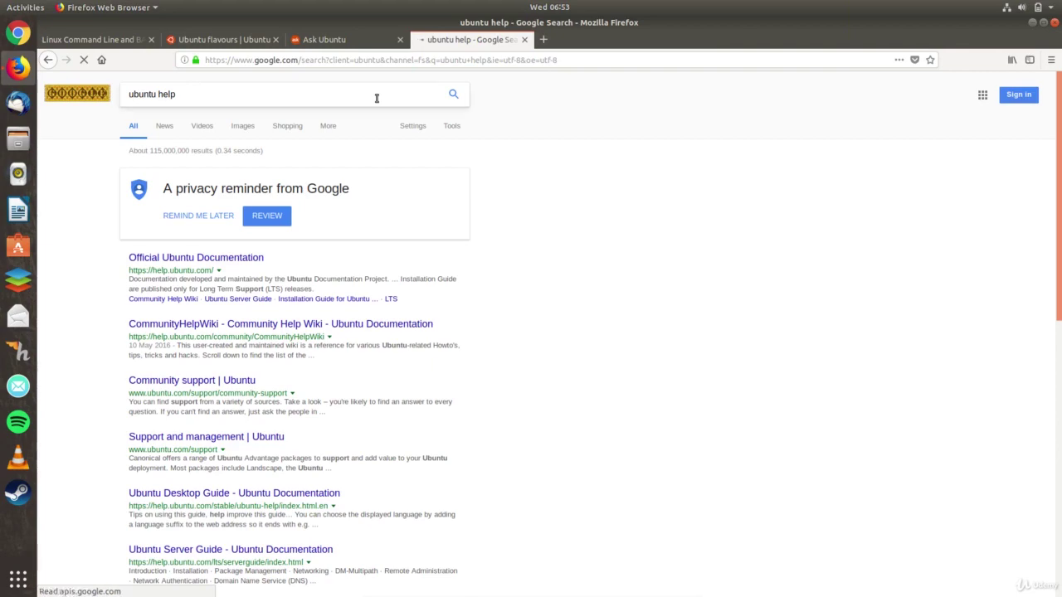
key("ctrl+plus")
key("ctrl+plus")
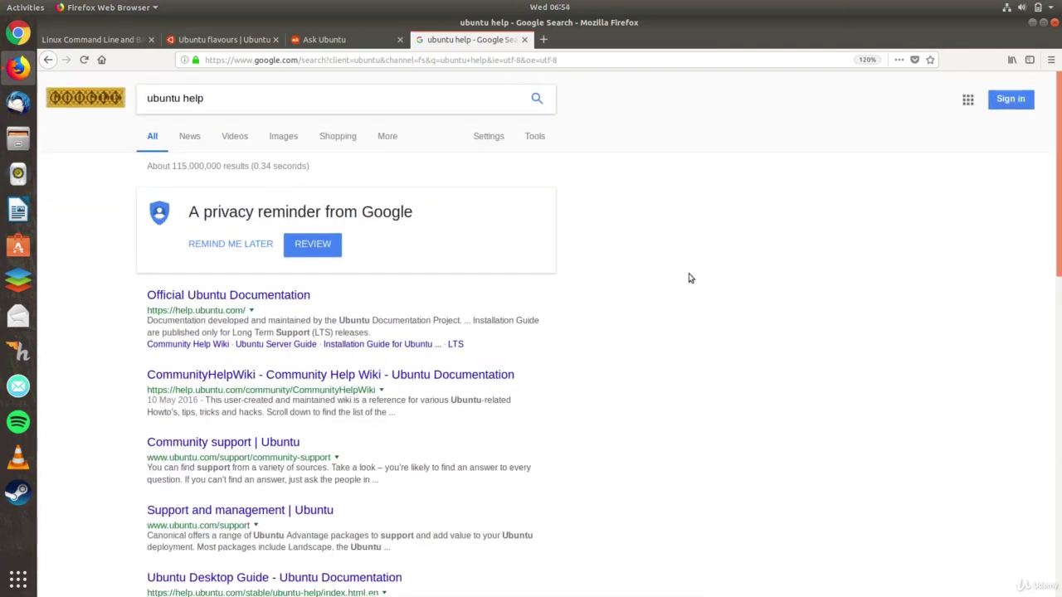
scroll(689, 278, "down", 2)
scroll(688, 278, "down", 8)
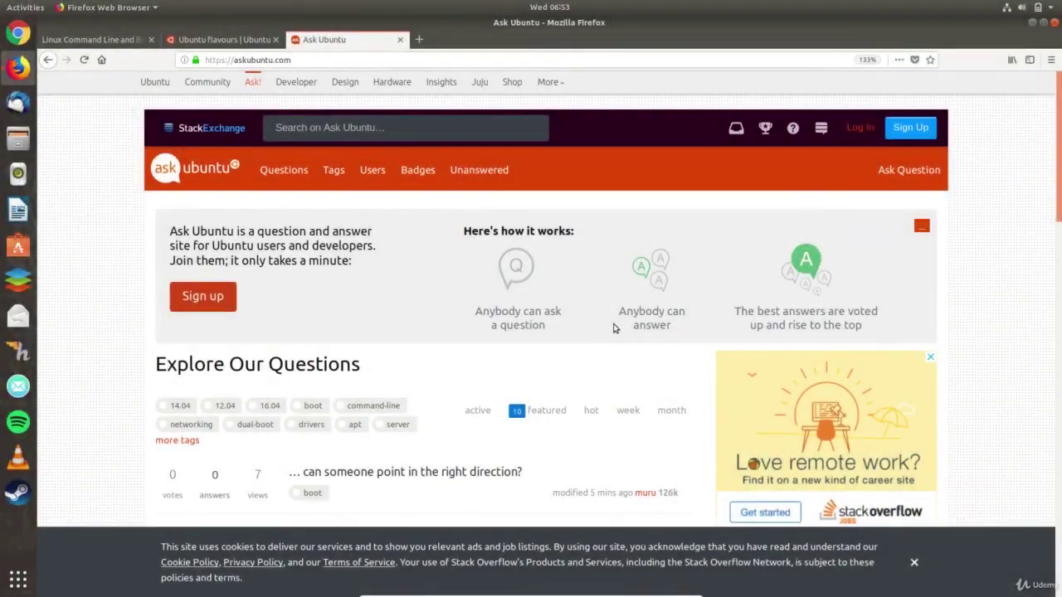
left_click(913, 562)
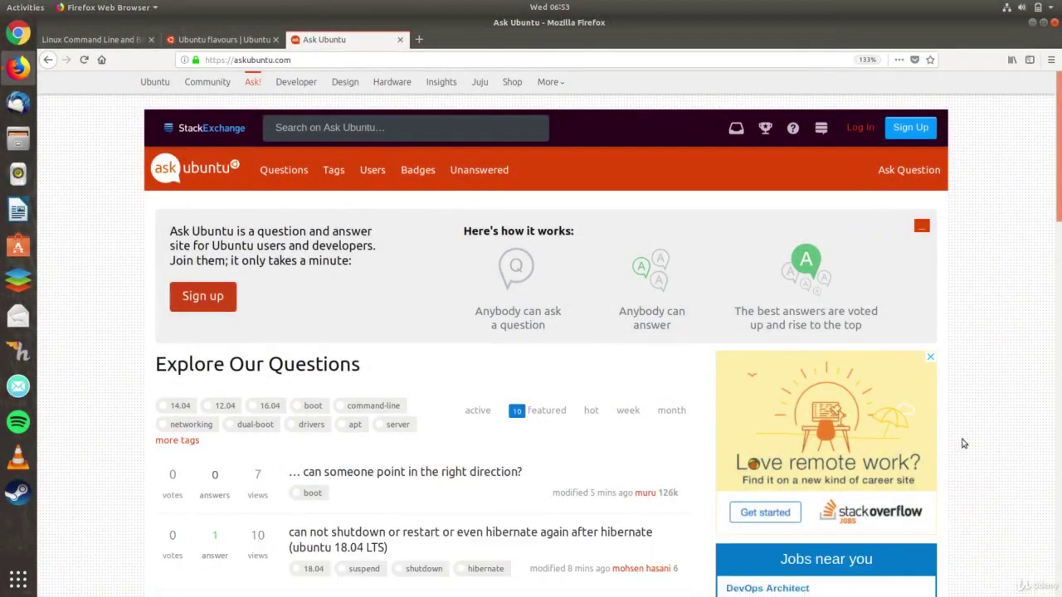
left_click(421, 39)
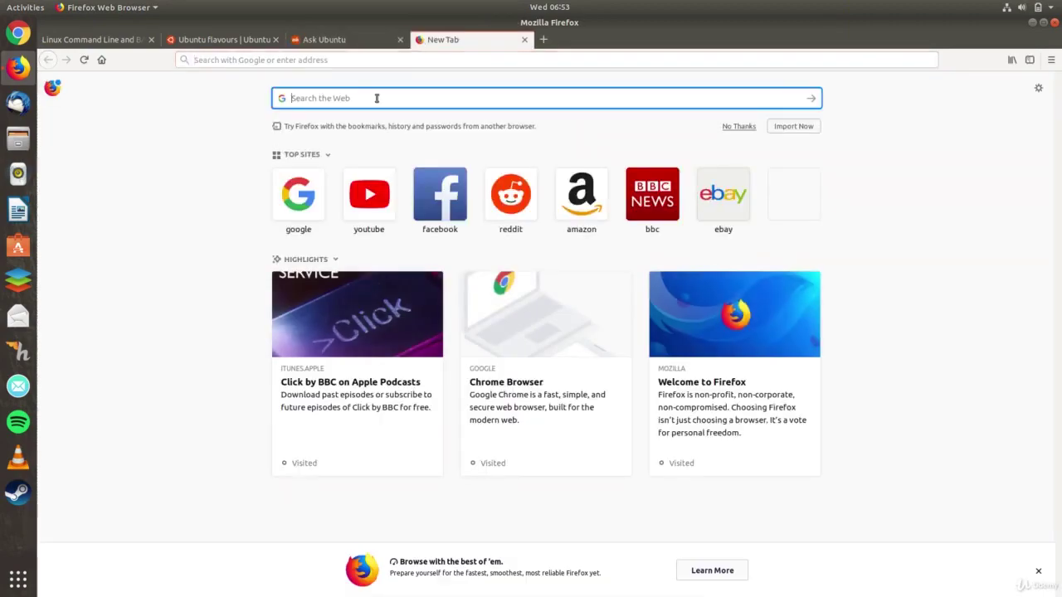